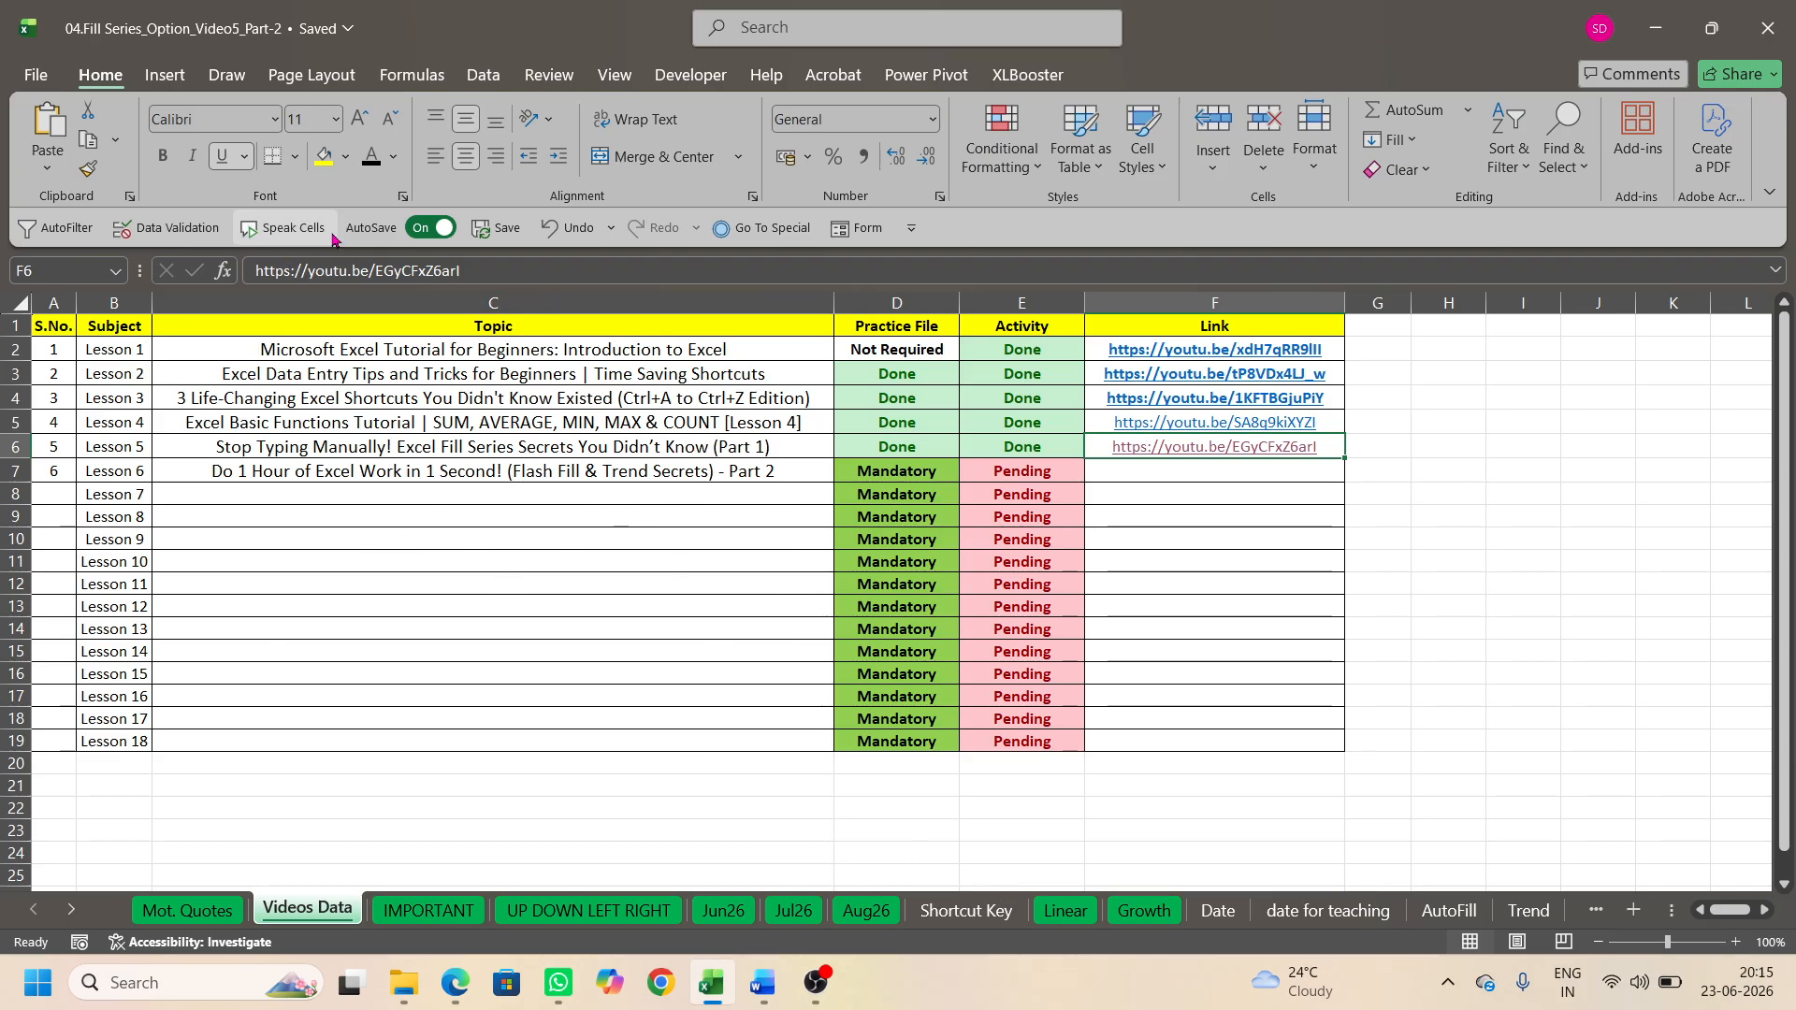
Step: Set the Videos Data sheet's zoom to 150% and narrow the Topic column
left_click(613, 75)
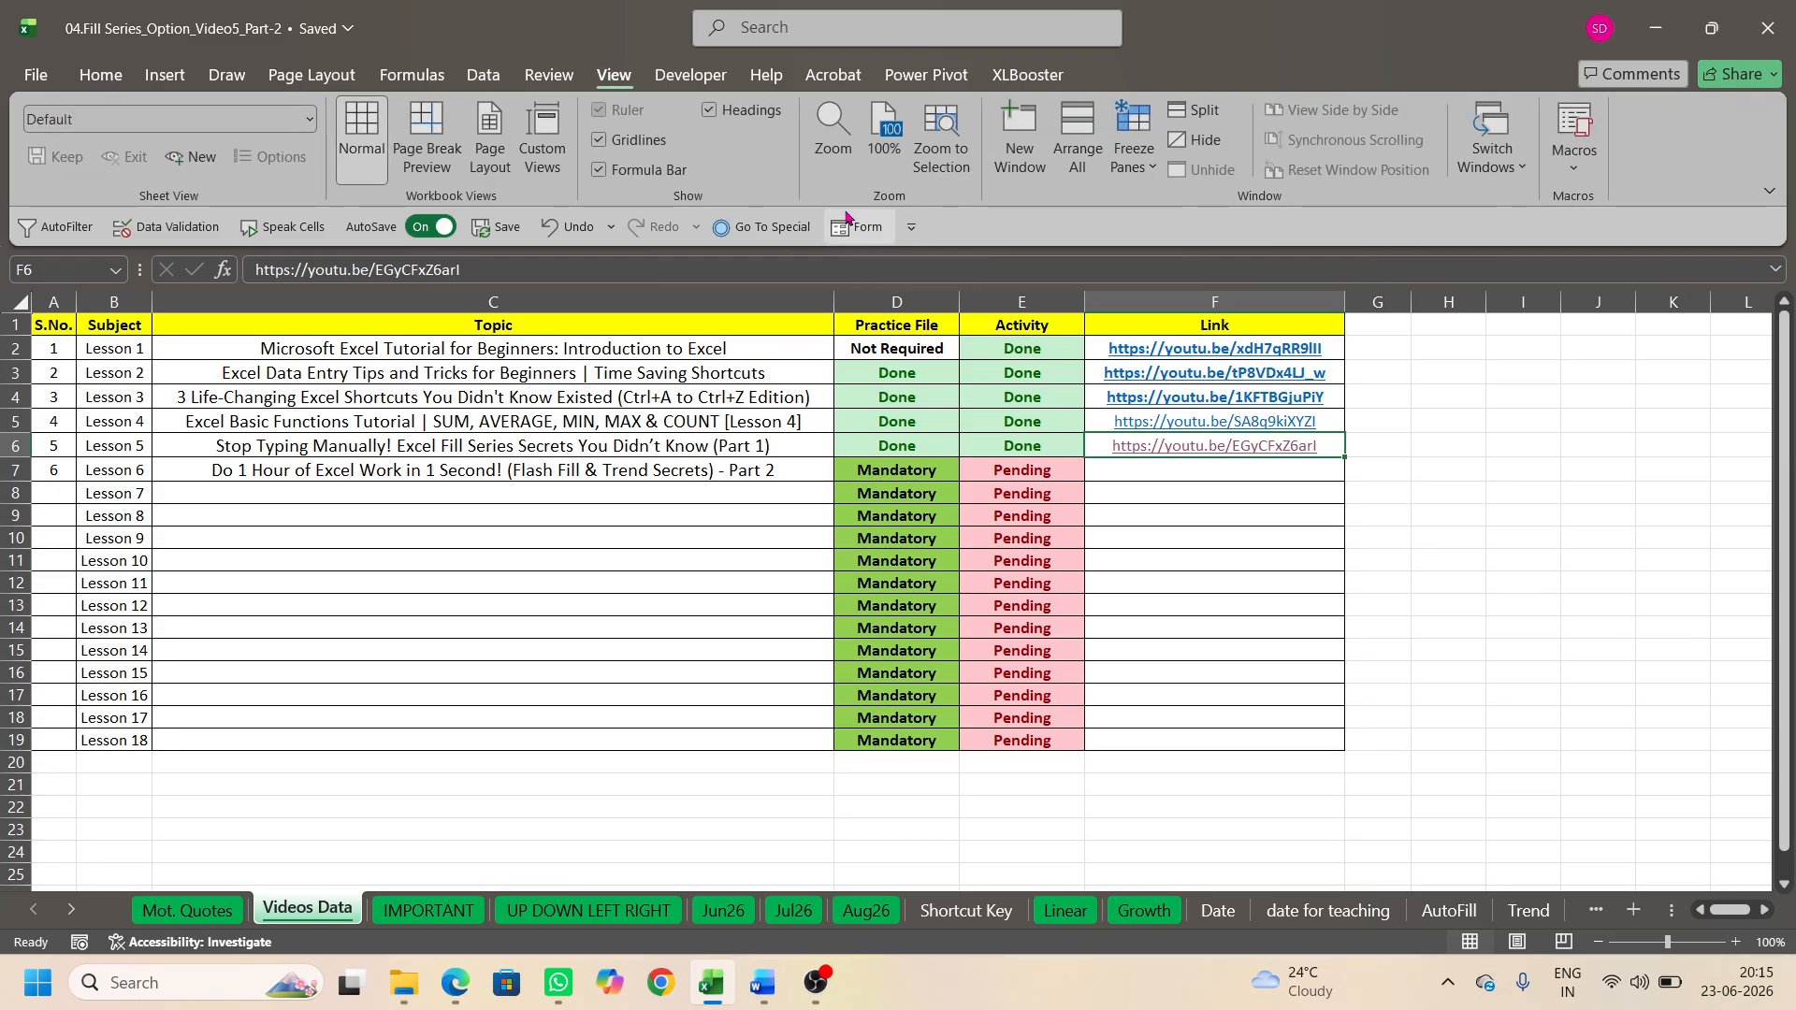
left_click(833, 131)
left_click(981, 802)
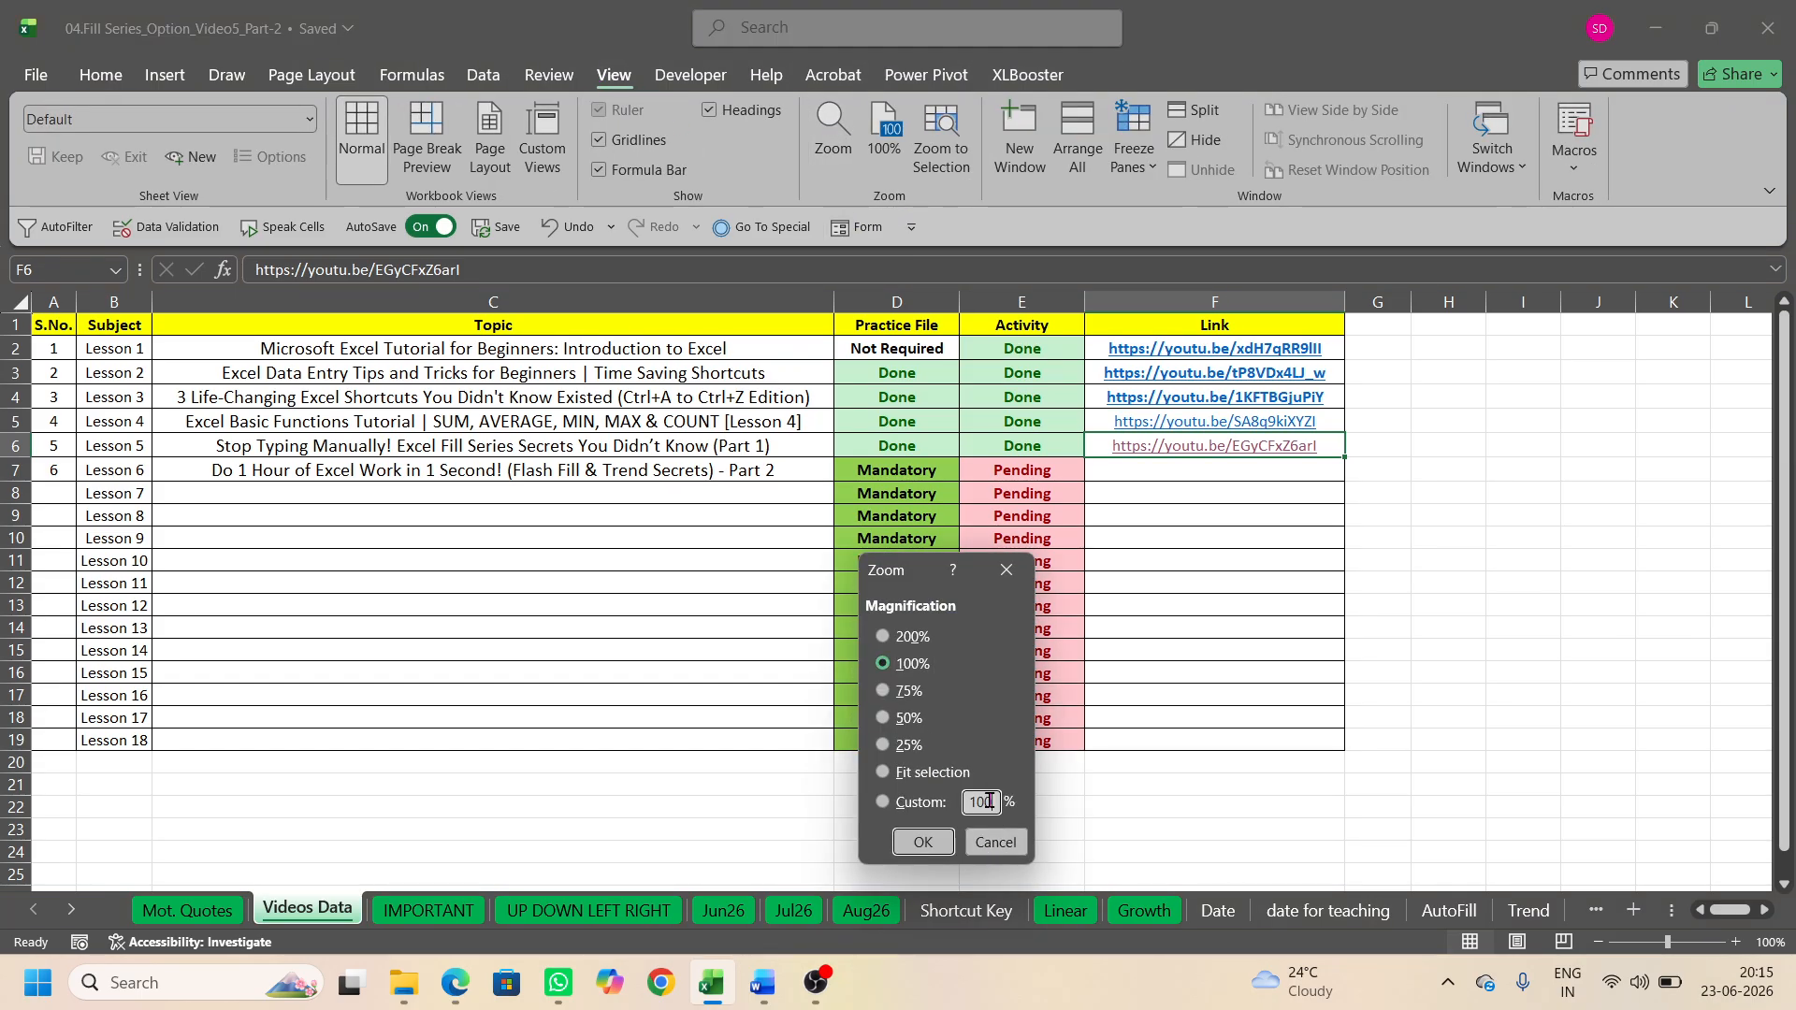
type("150")
left_click(922, 842)
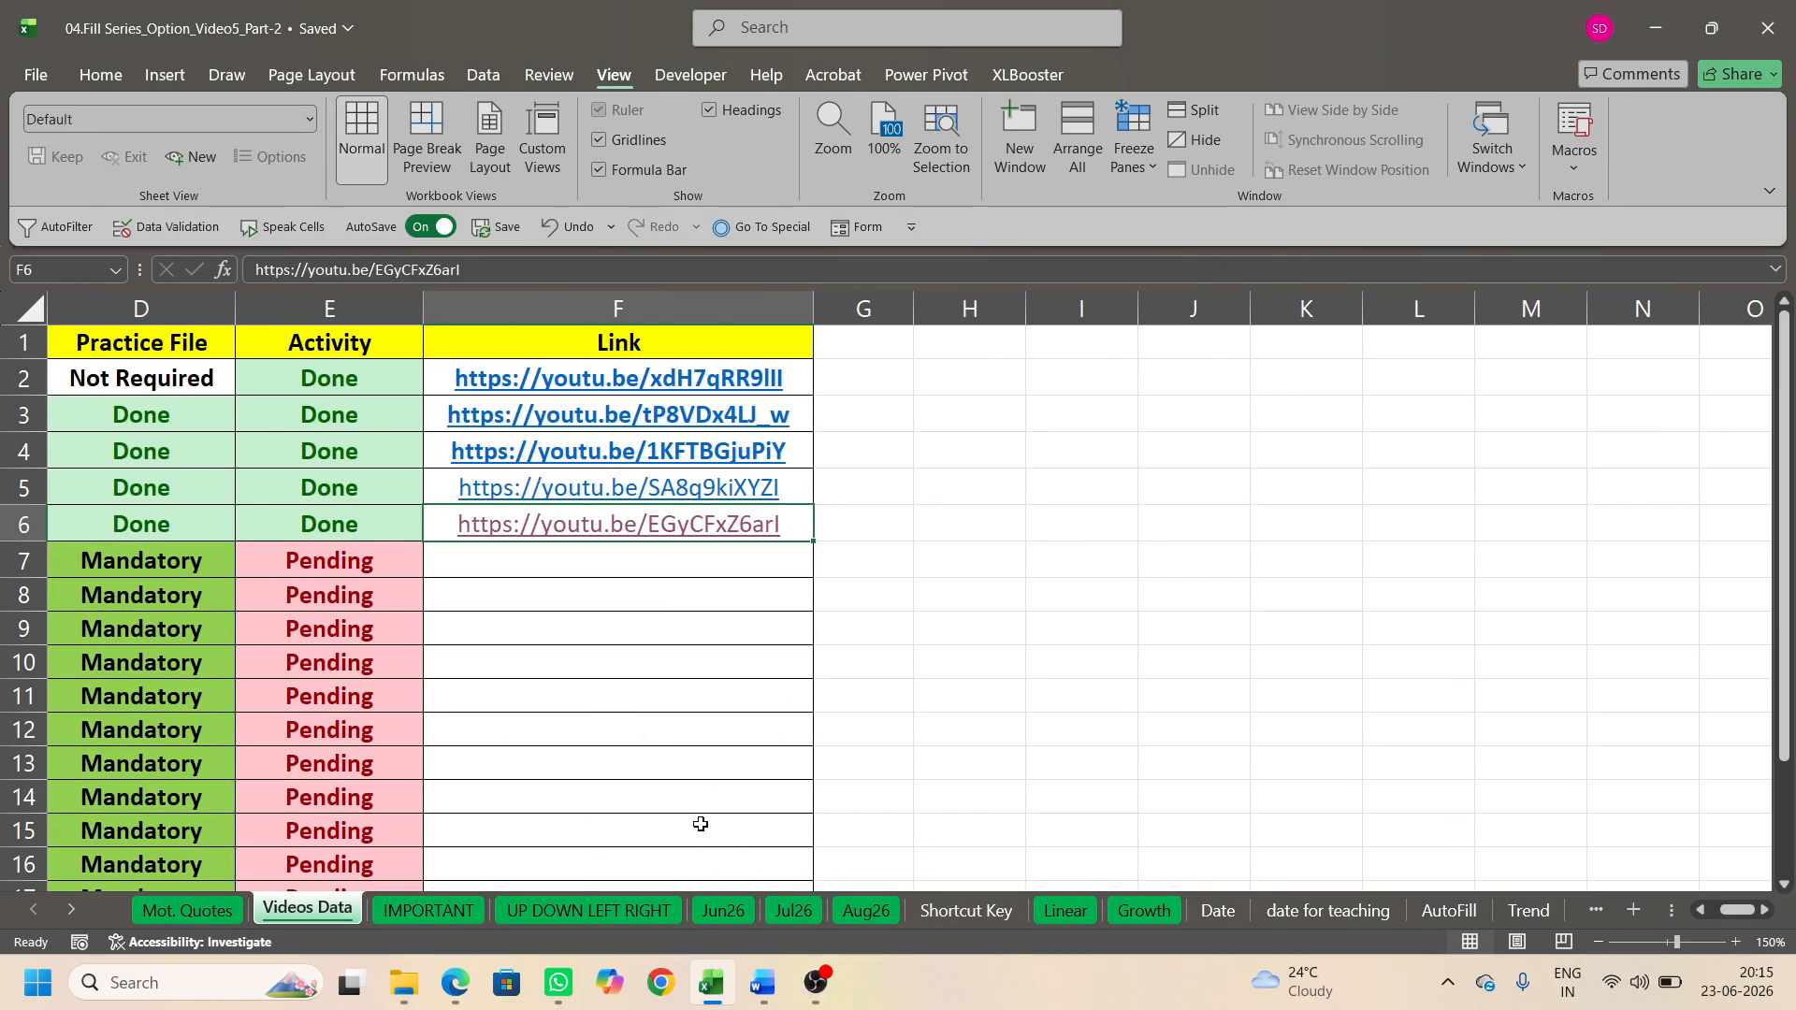
key("ctrl+Home")
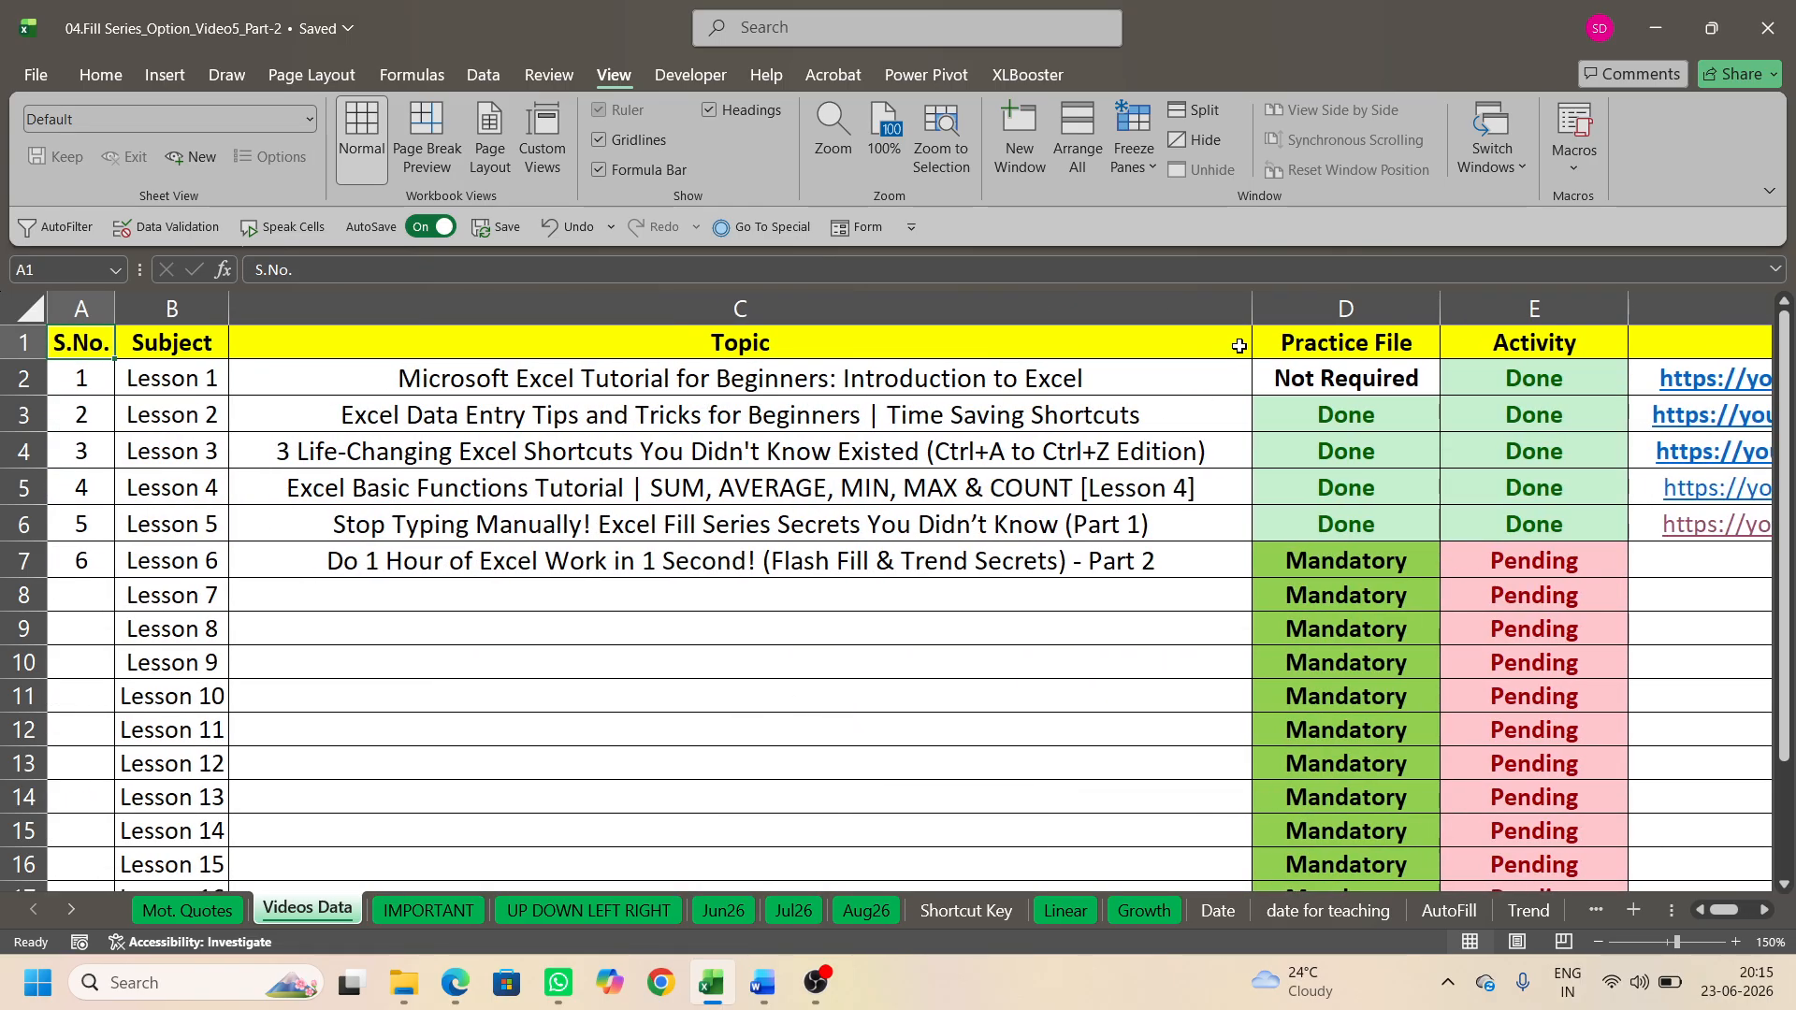
left_click_drag(1248, 303, 1124, 304)
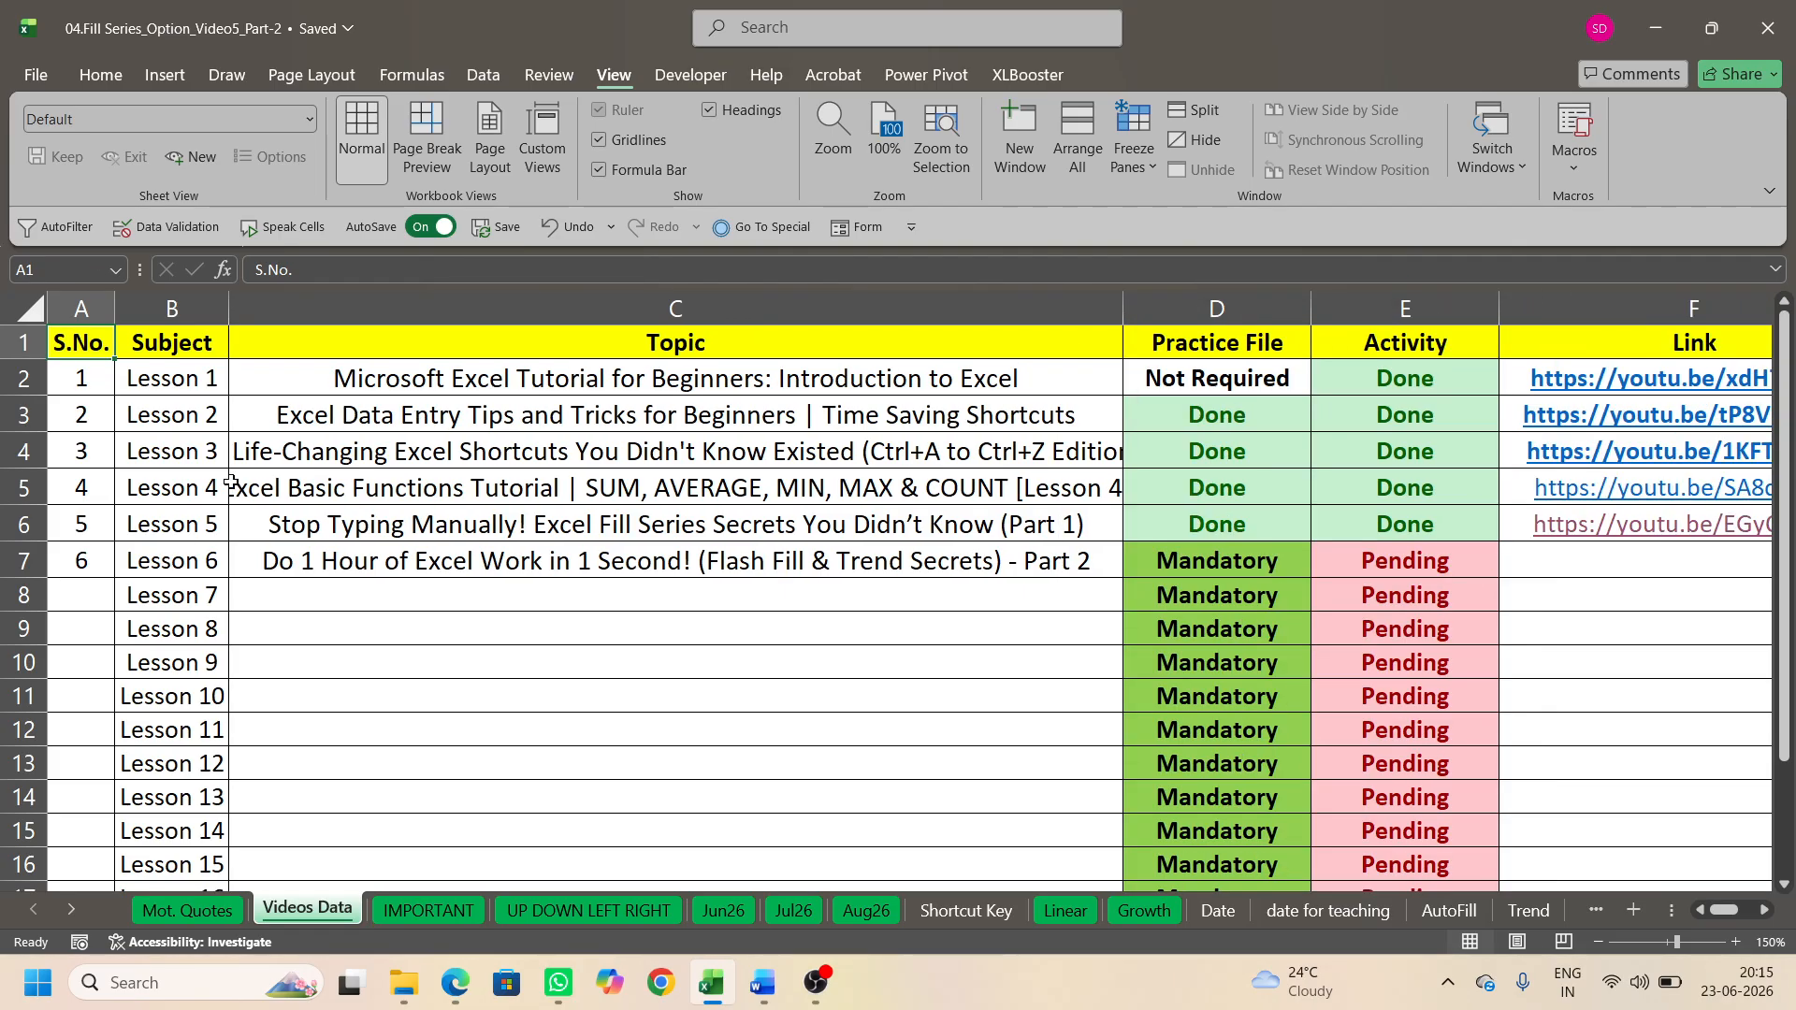
Step: Review the lesson topics, open the Lesson 5 video link in the browser, pause it, and return to the Excel workbook
left_click_drag(554, 387, 693, 536)
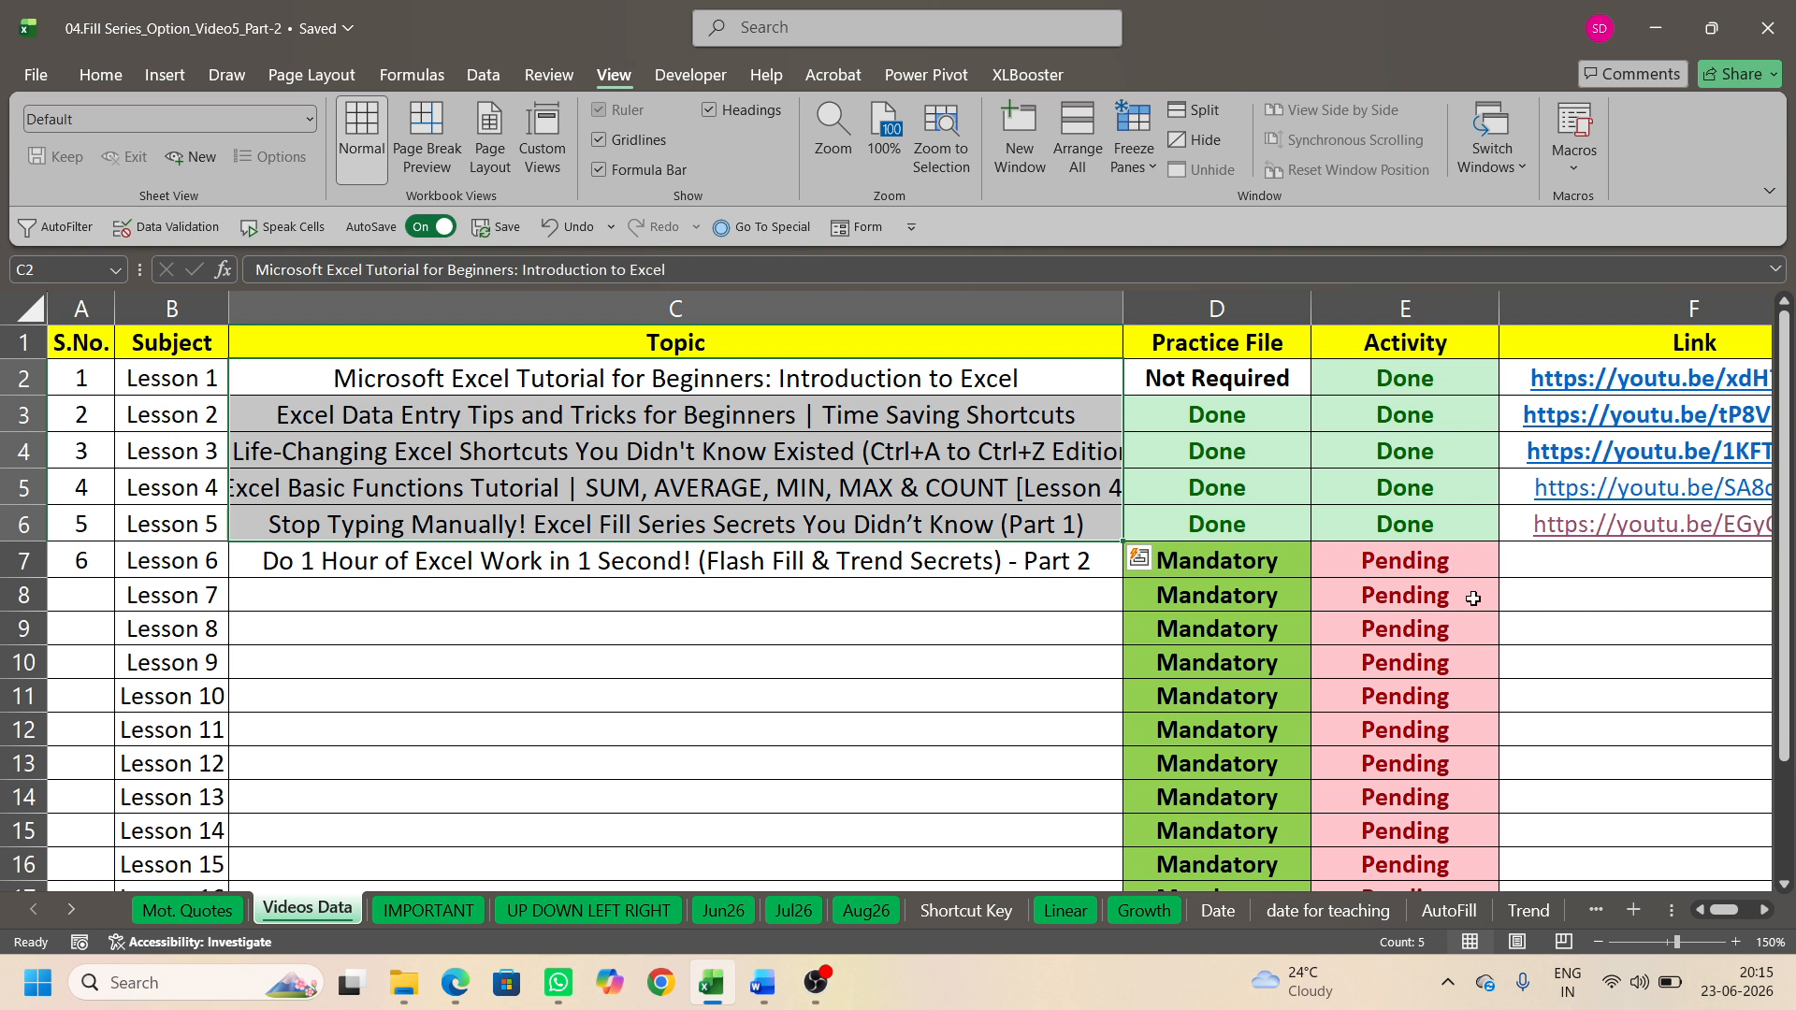
left_click(1398, 538)
key("Right")
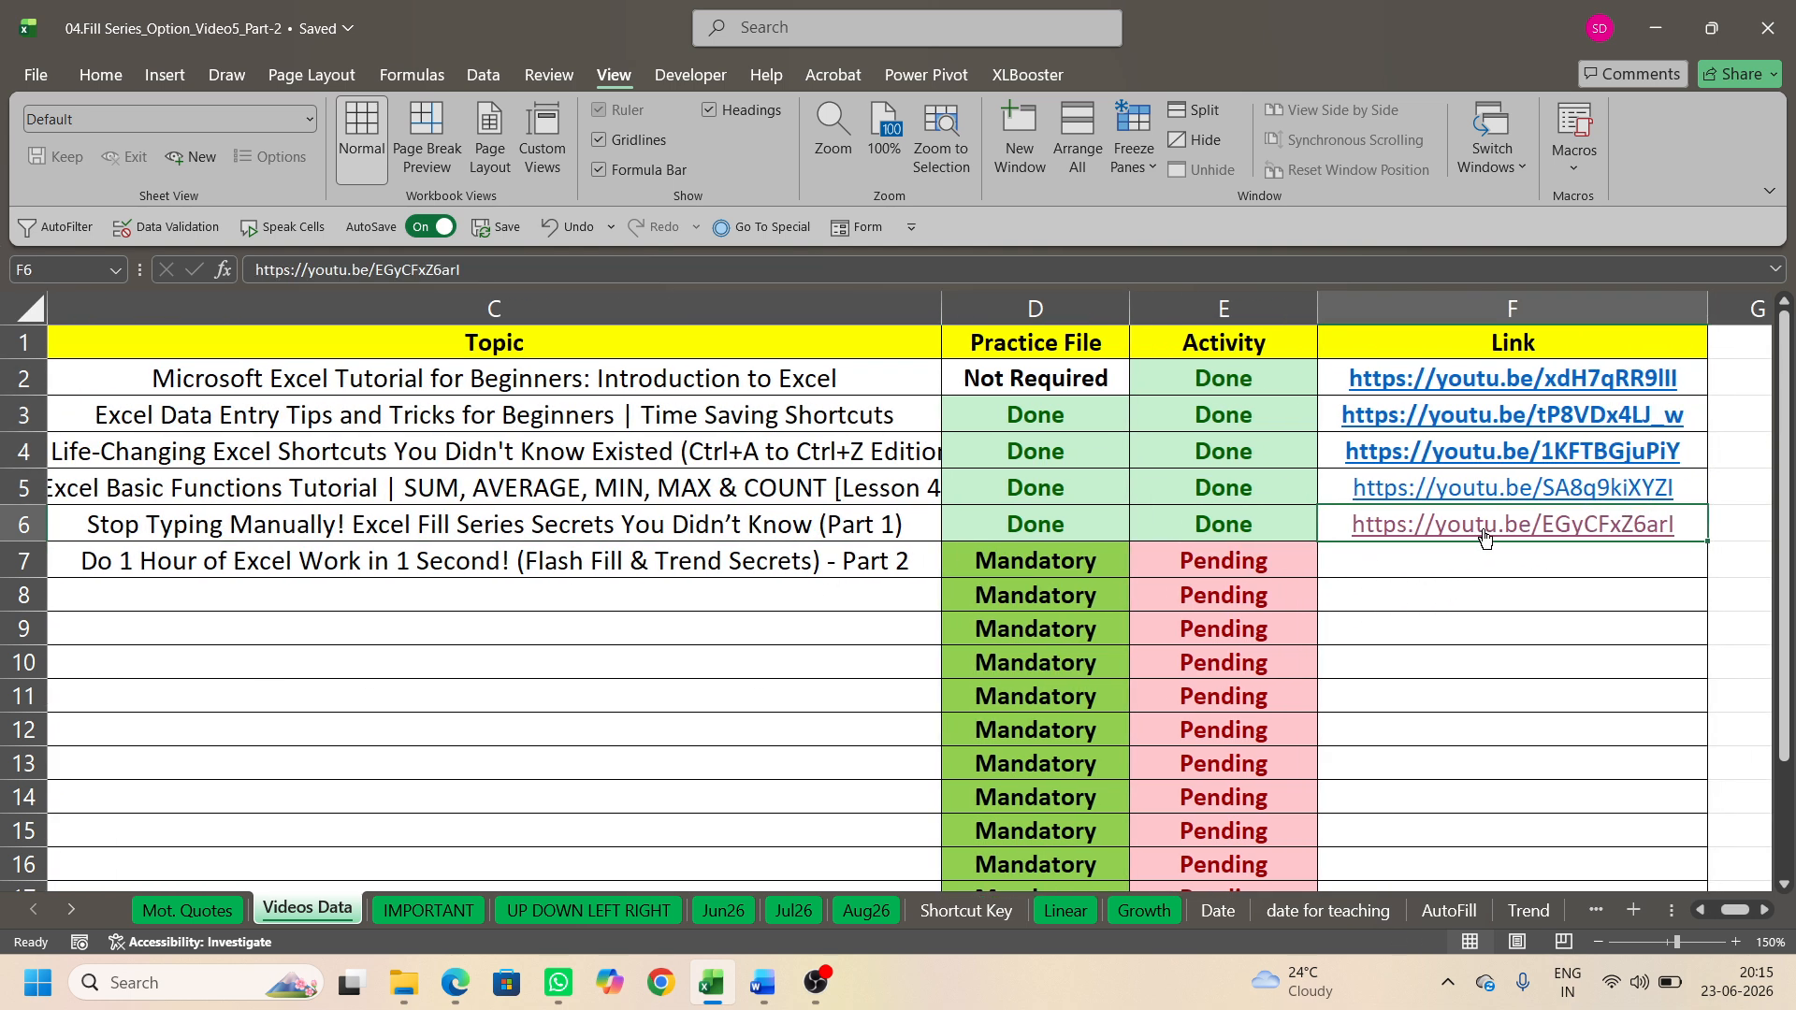
left_click(1485, 537)
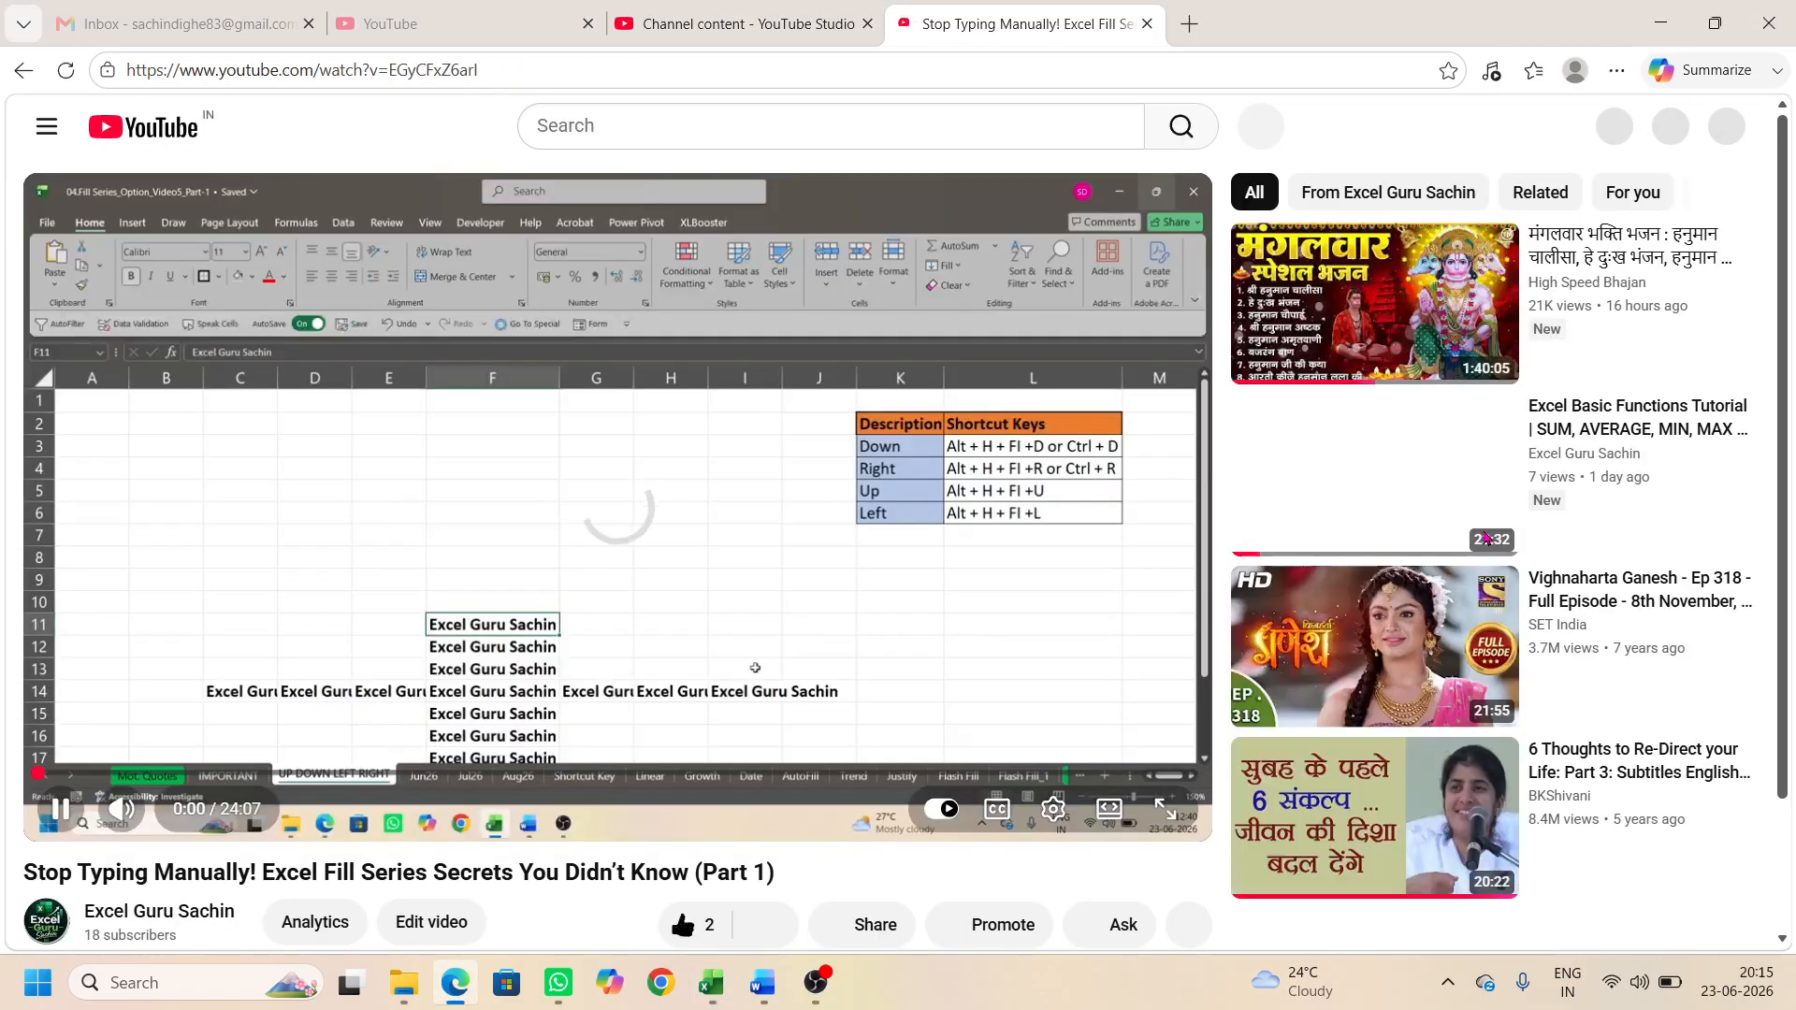
left_click(594, 551)
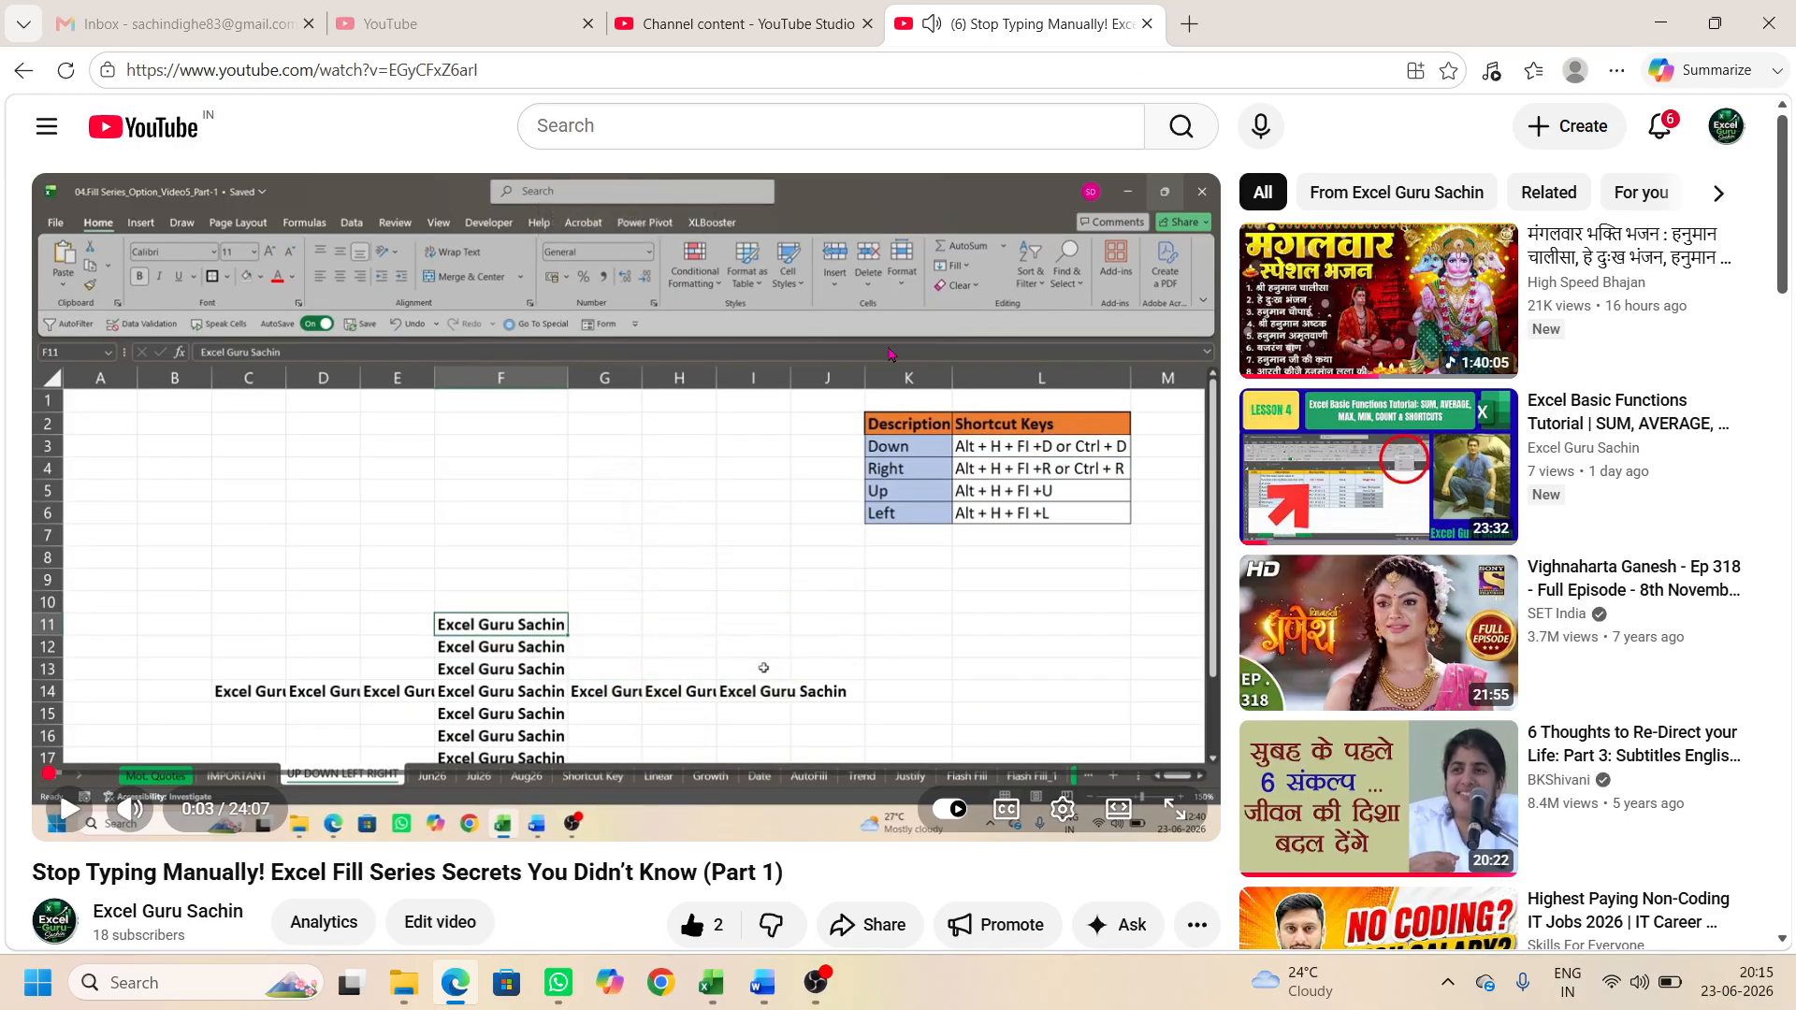
left_click(1147, 23)
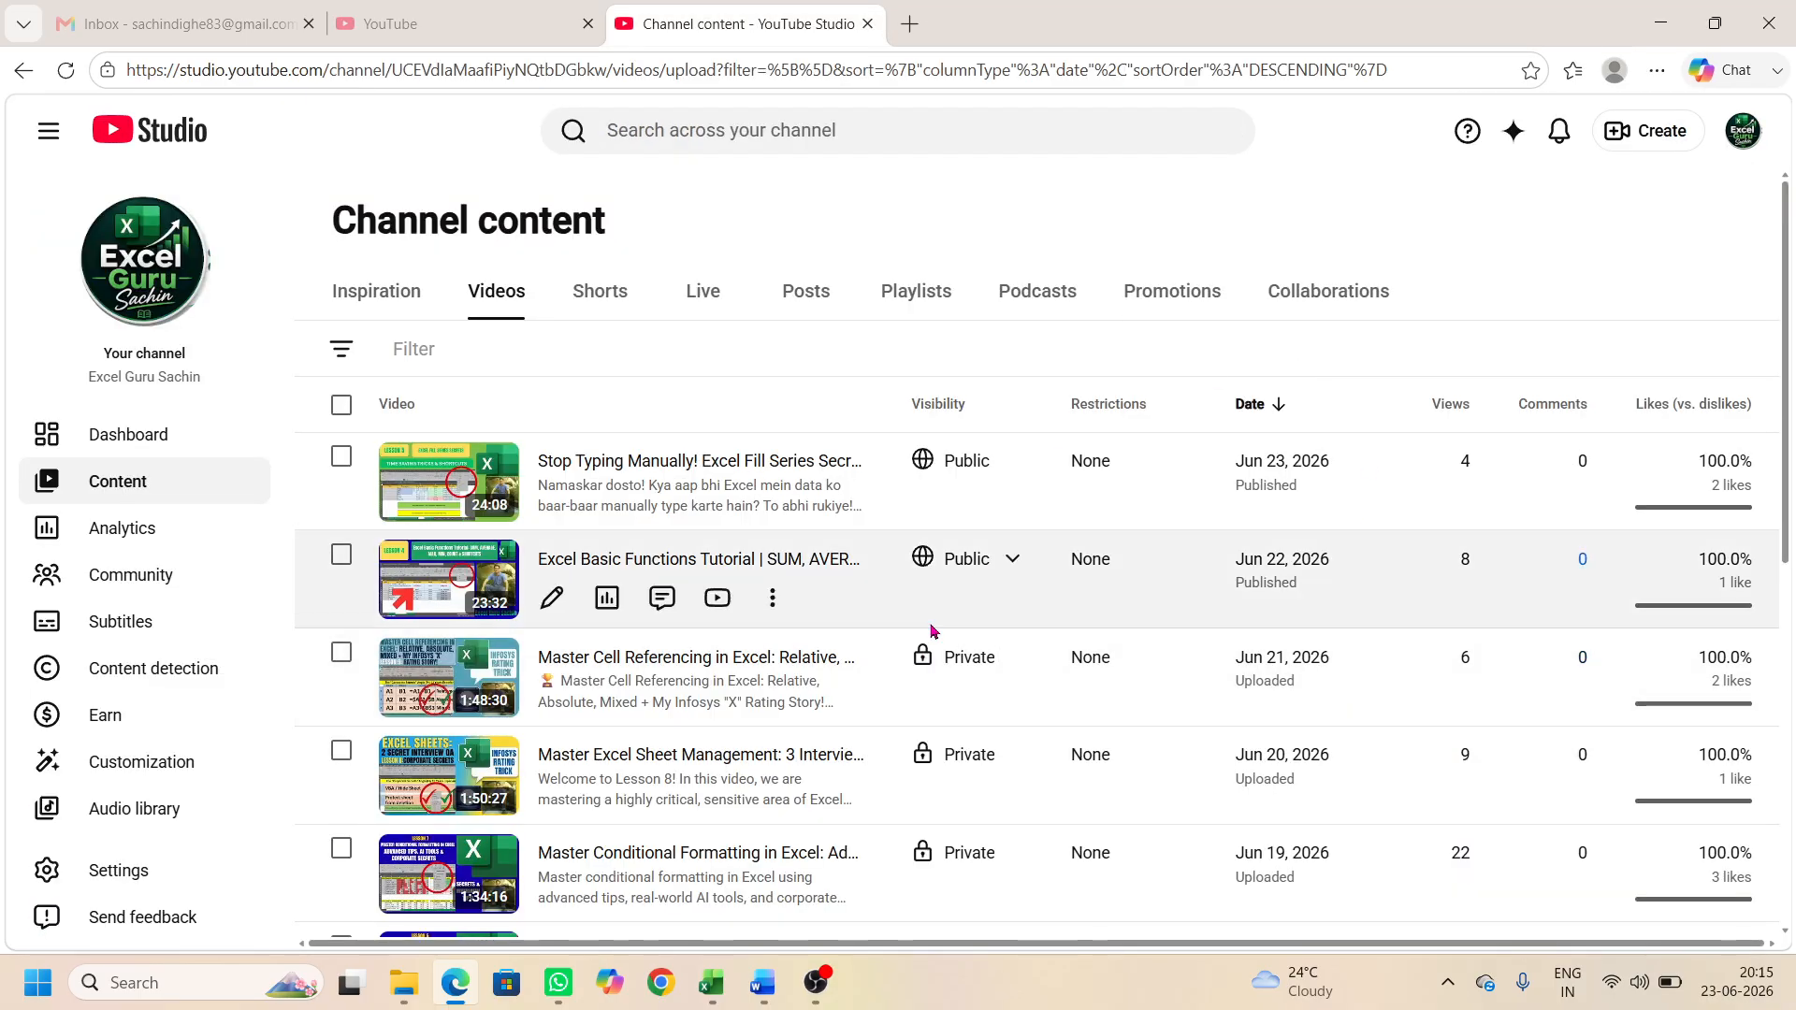
key("alt+Tab")
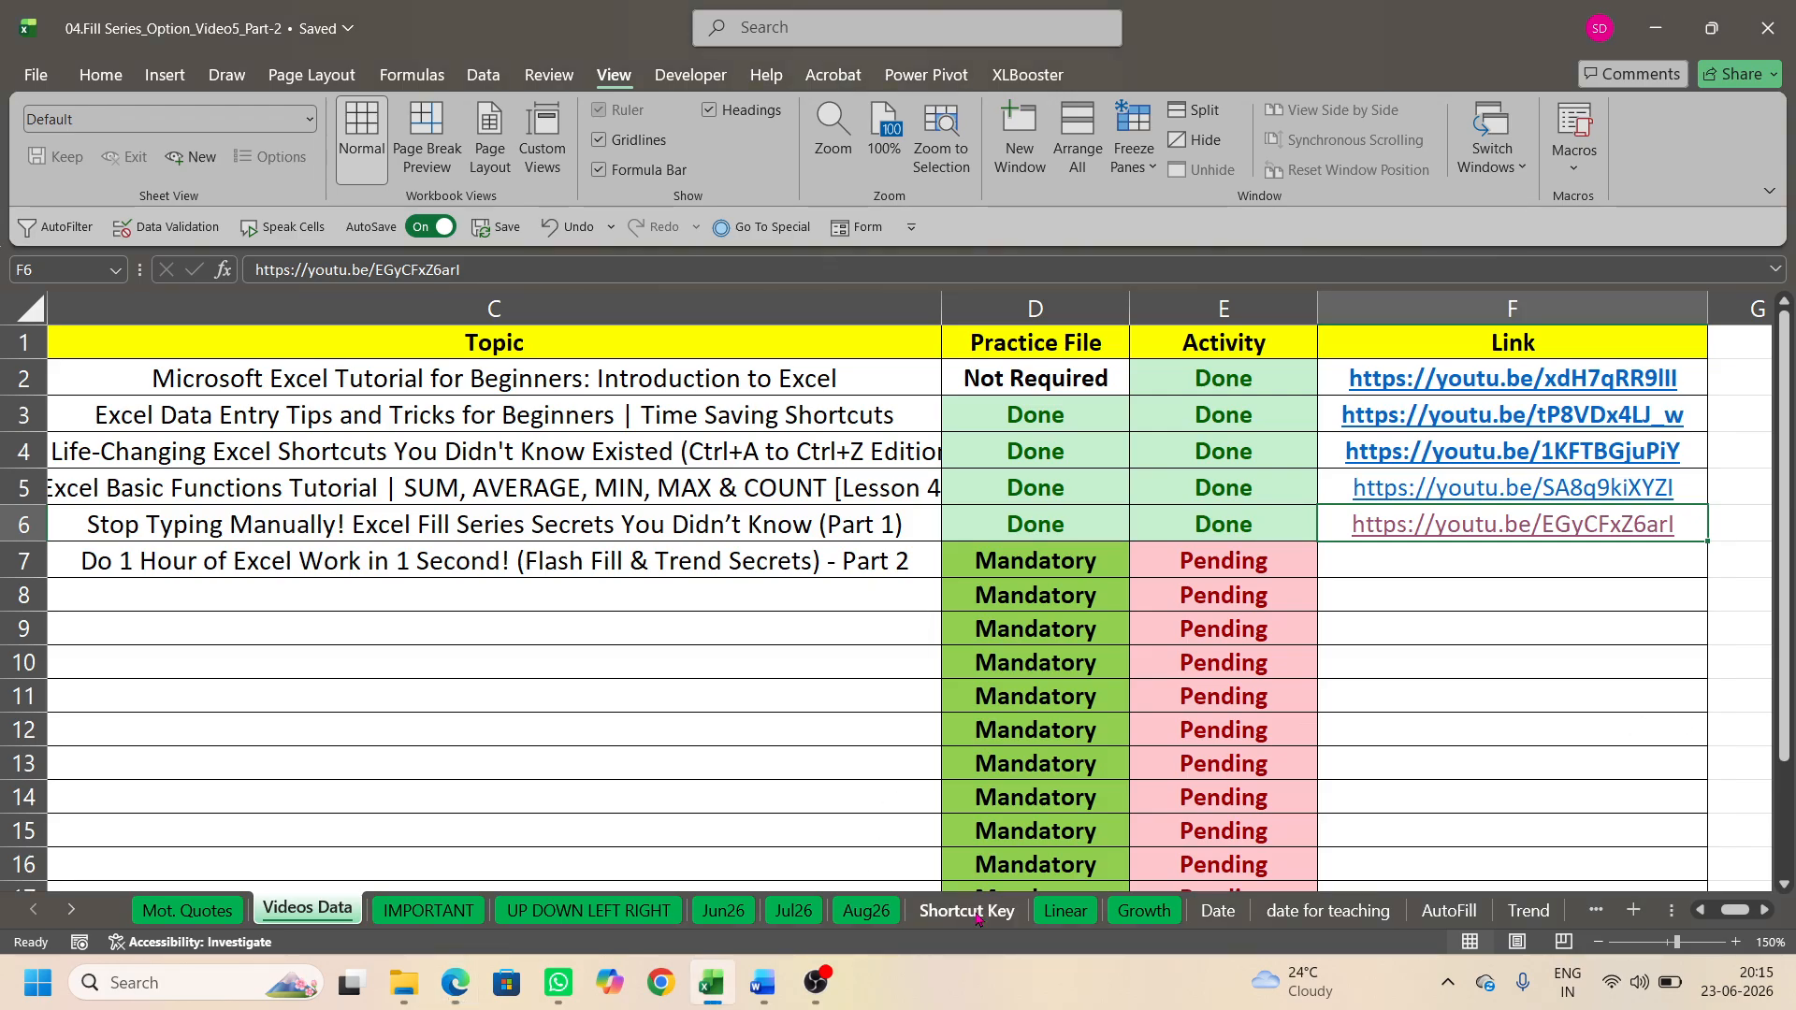
Step: View the Fill Series options for a date cell on the Date sheet, and close them without applying
left_click(1218, 912)
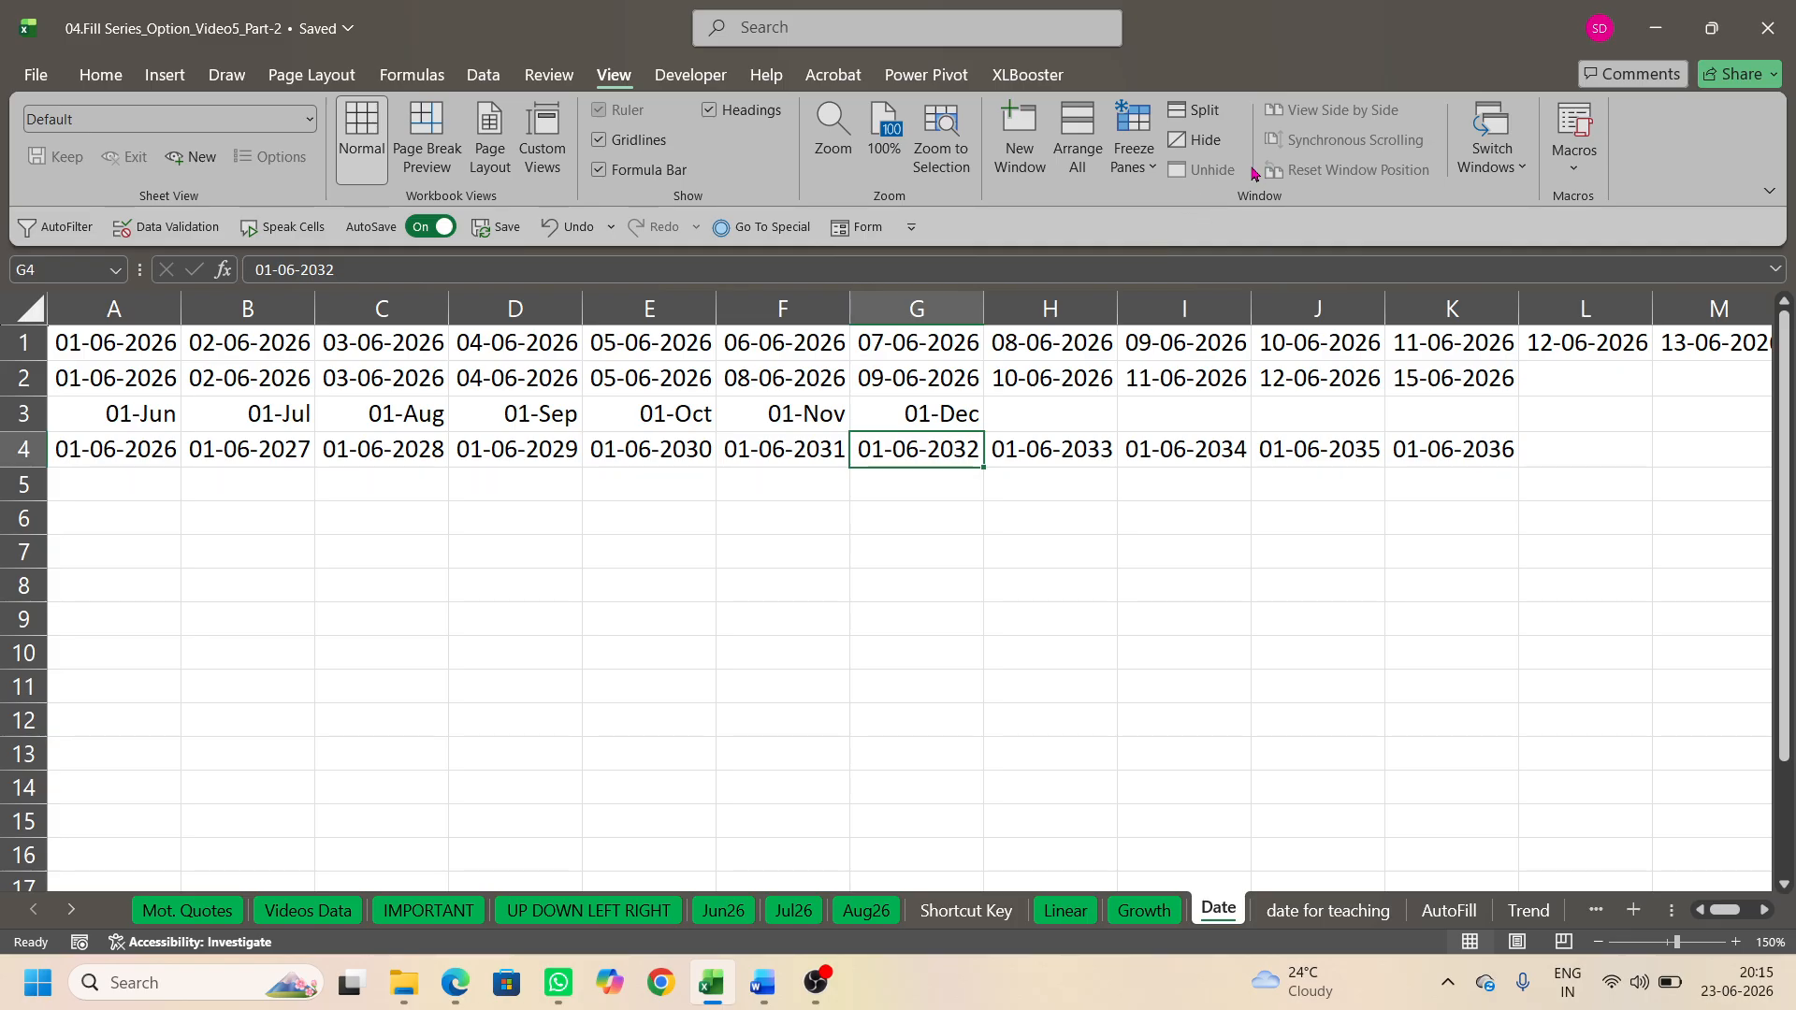
left_click(75, 76)
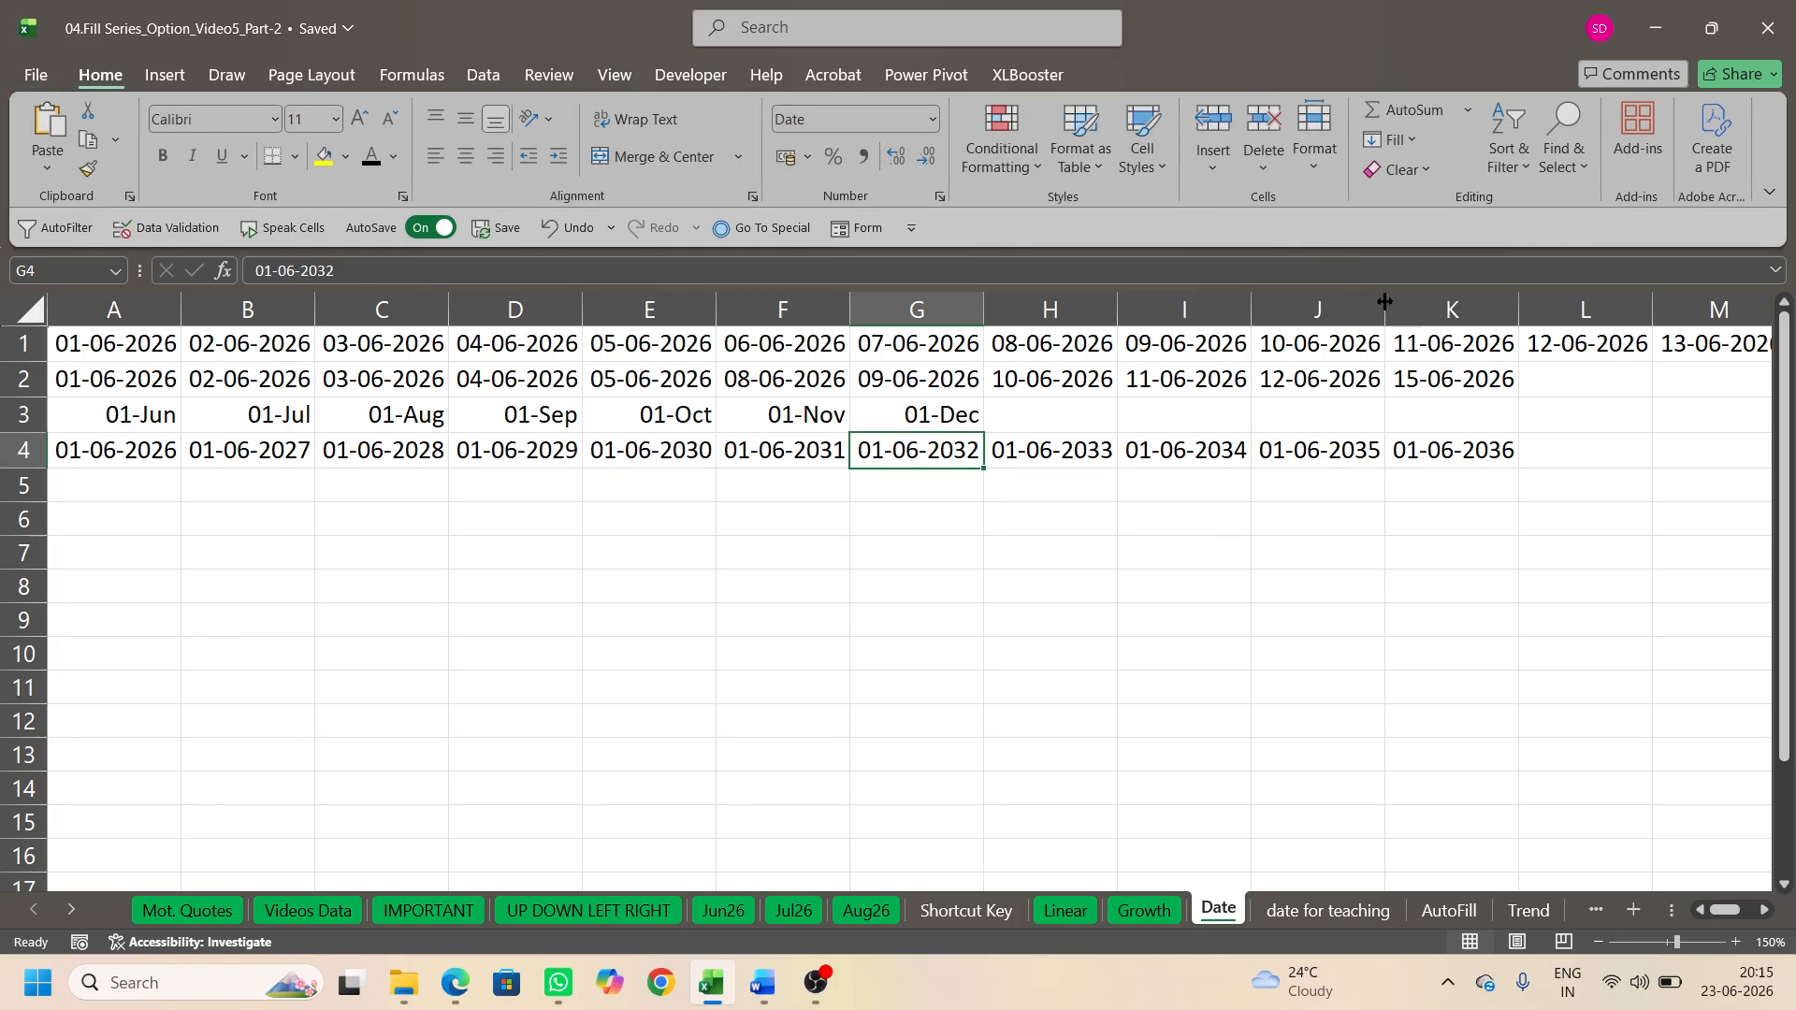
left_click(1421, 142)
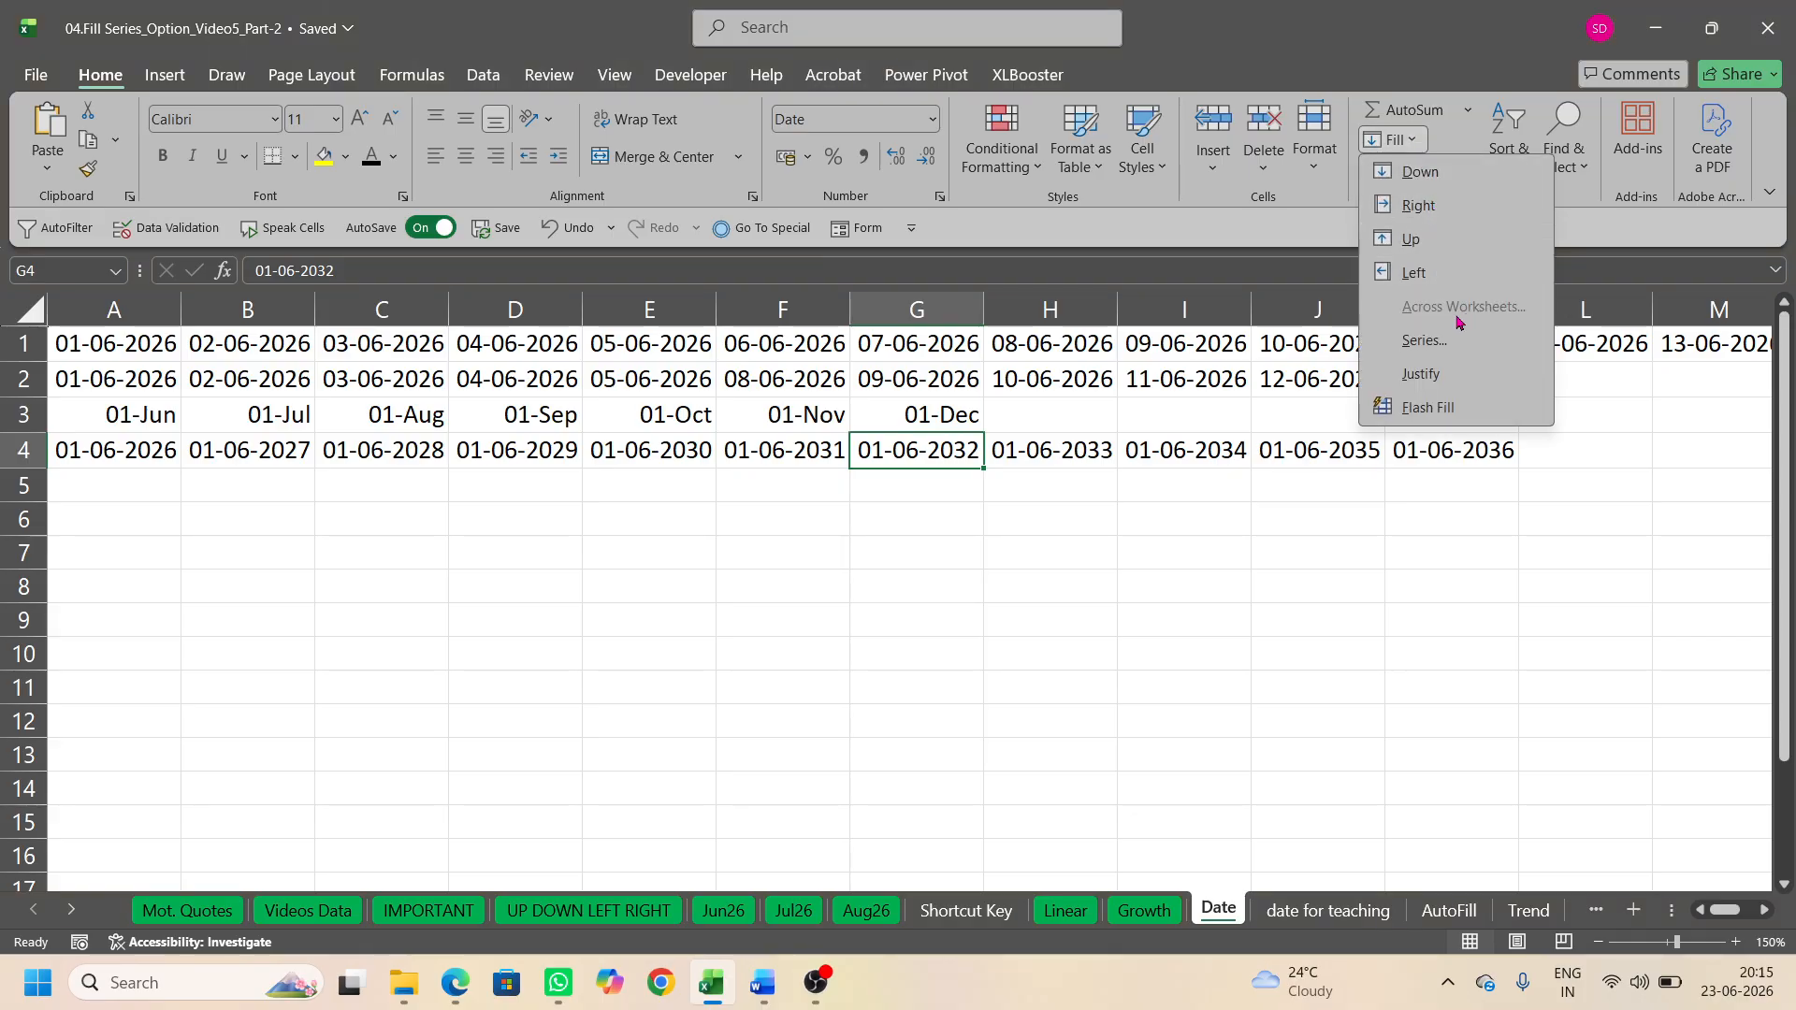
left_click(1428, 343)
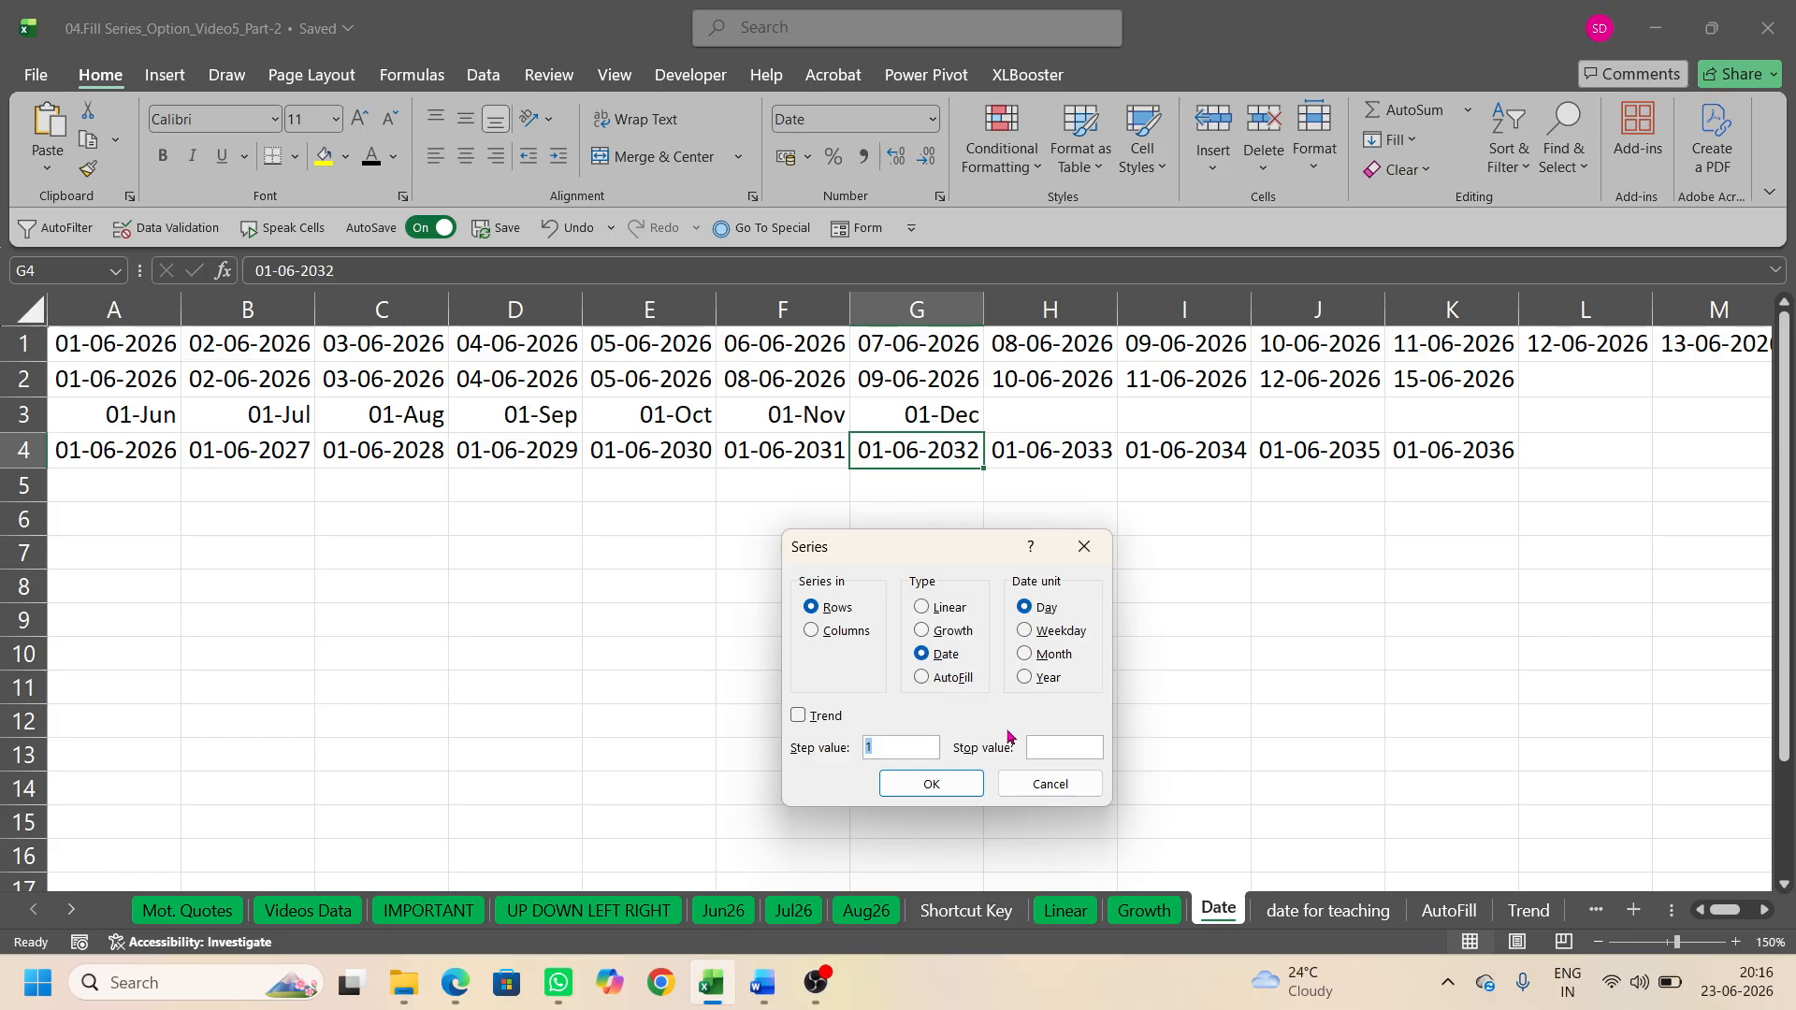
left_click(1073, 792)
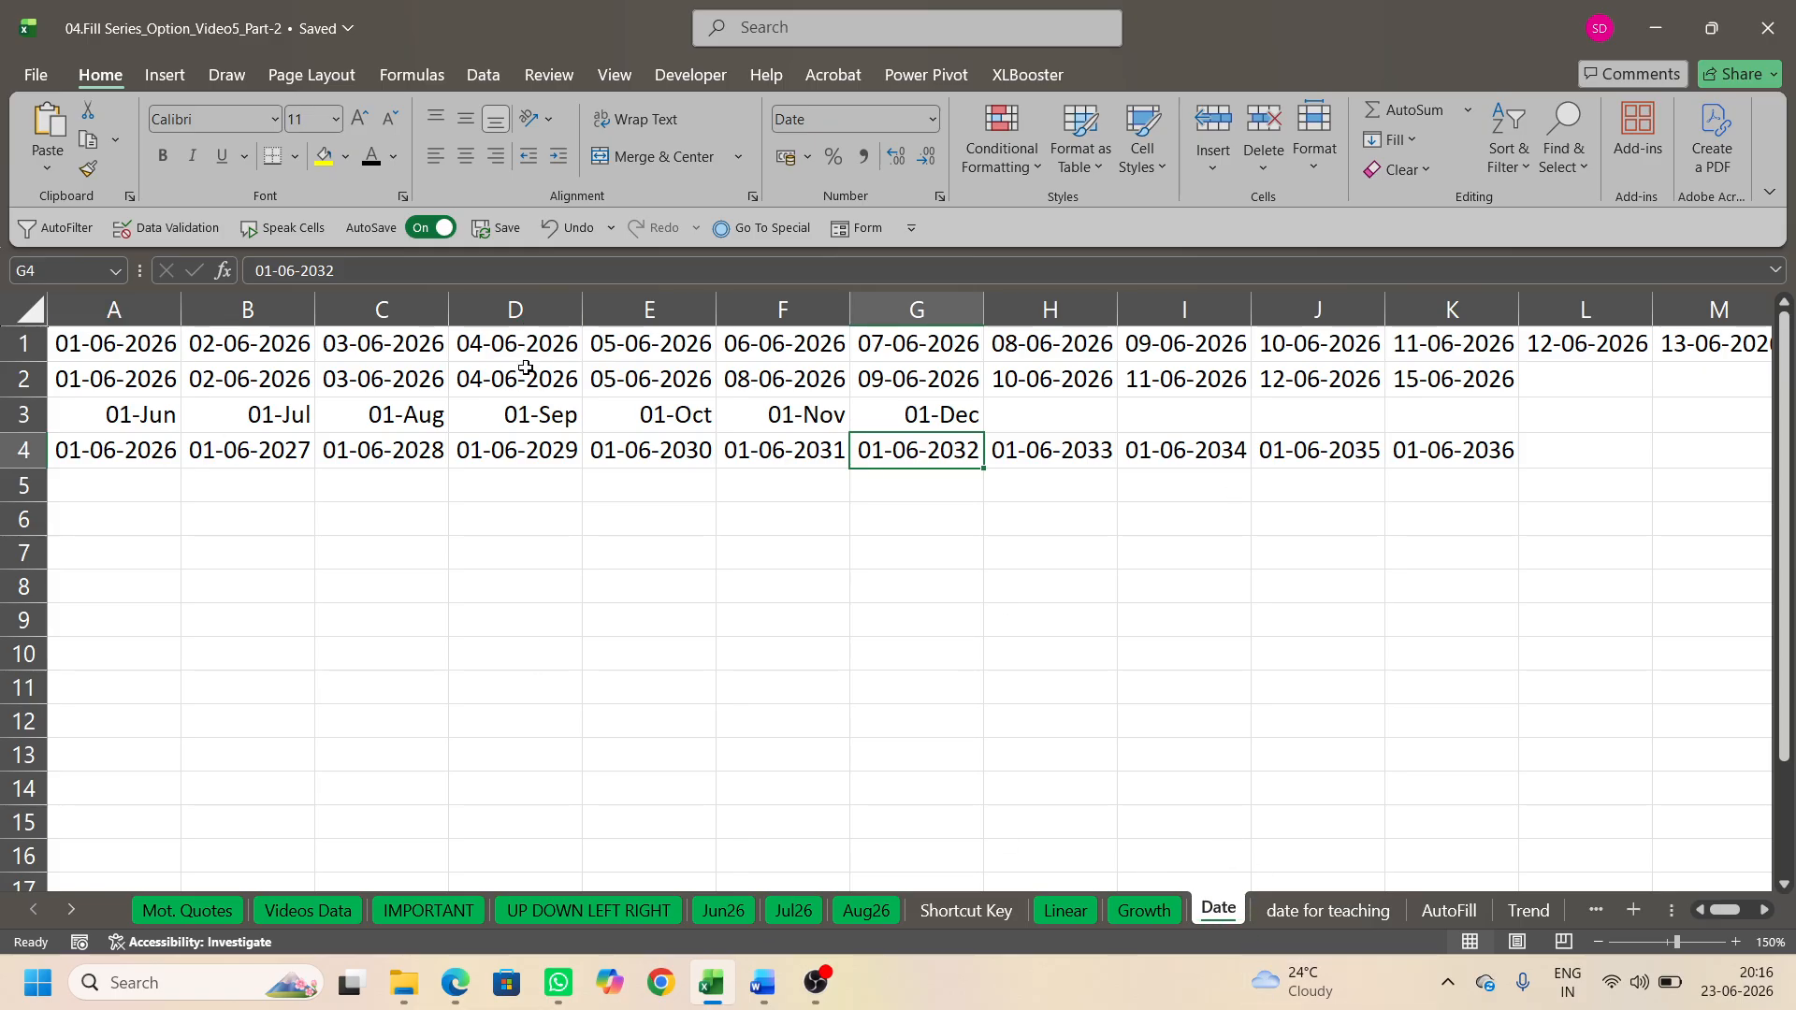
Step: On the "date for teaching" sheet, clear cell A1 and re-enter the date 01/6/26
left_click(1322, 912)
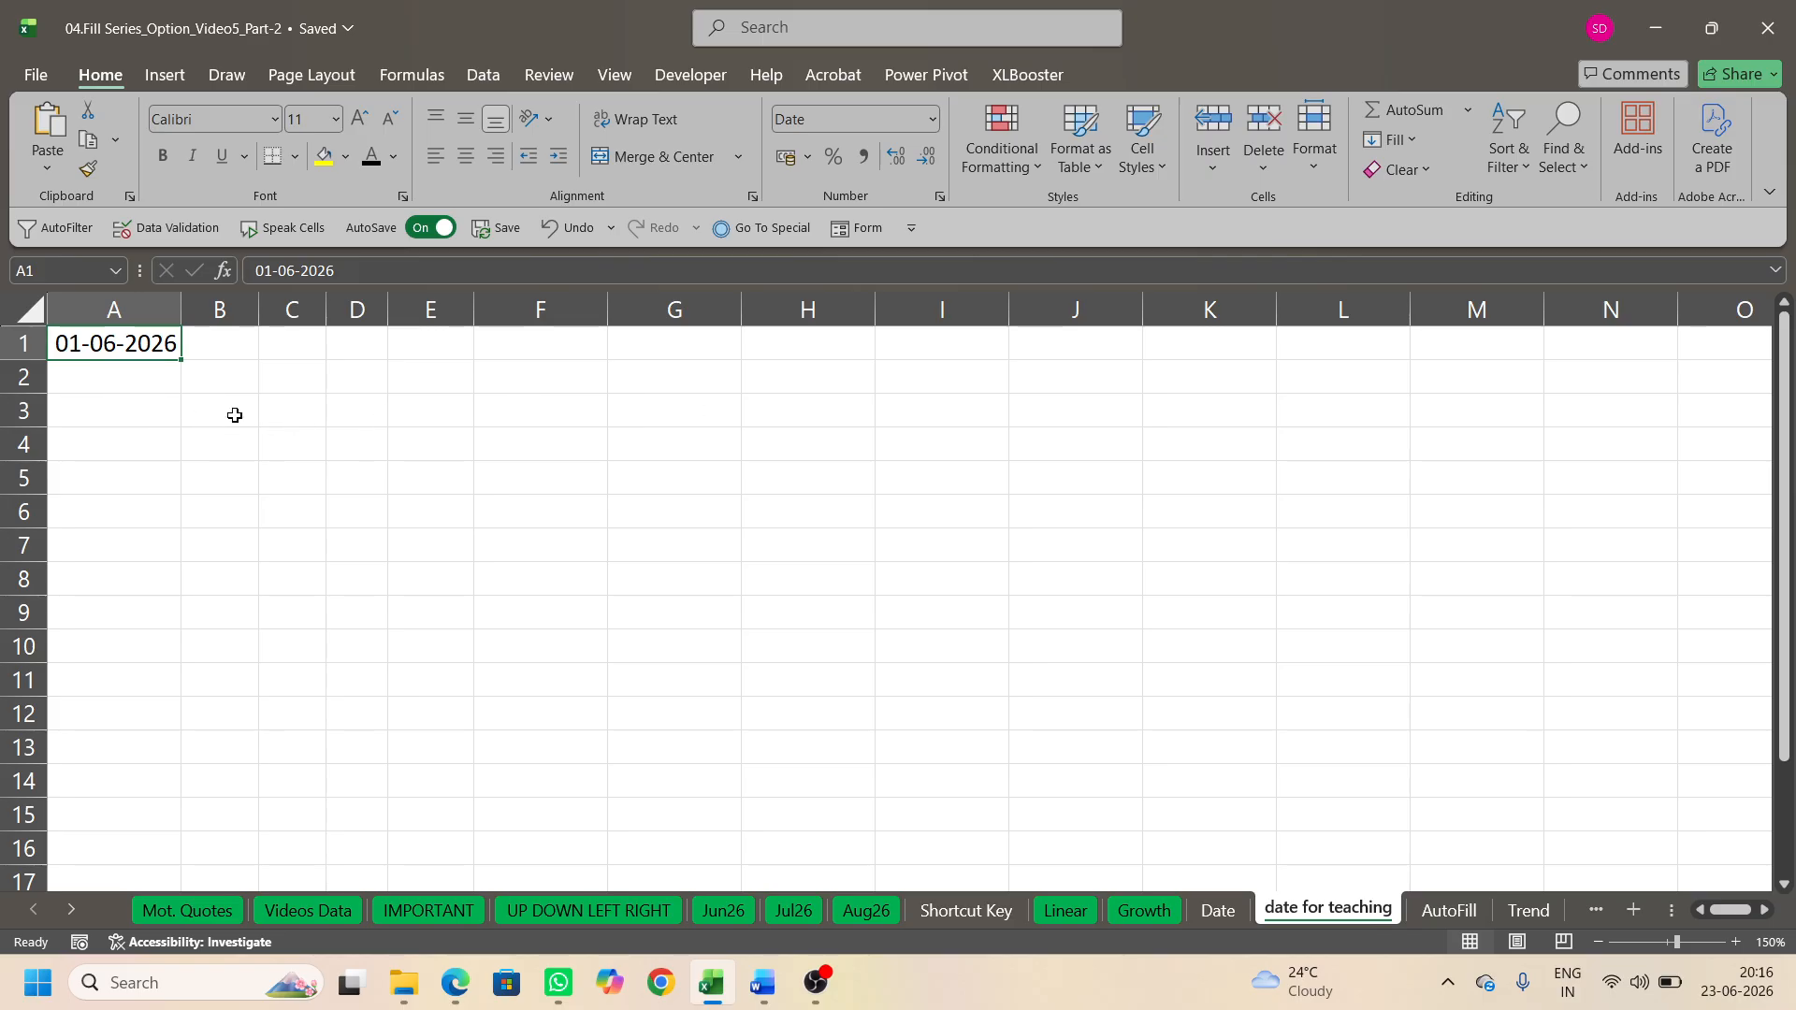
key("Delete")
type("01/")
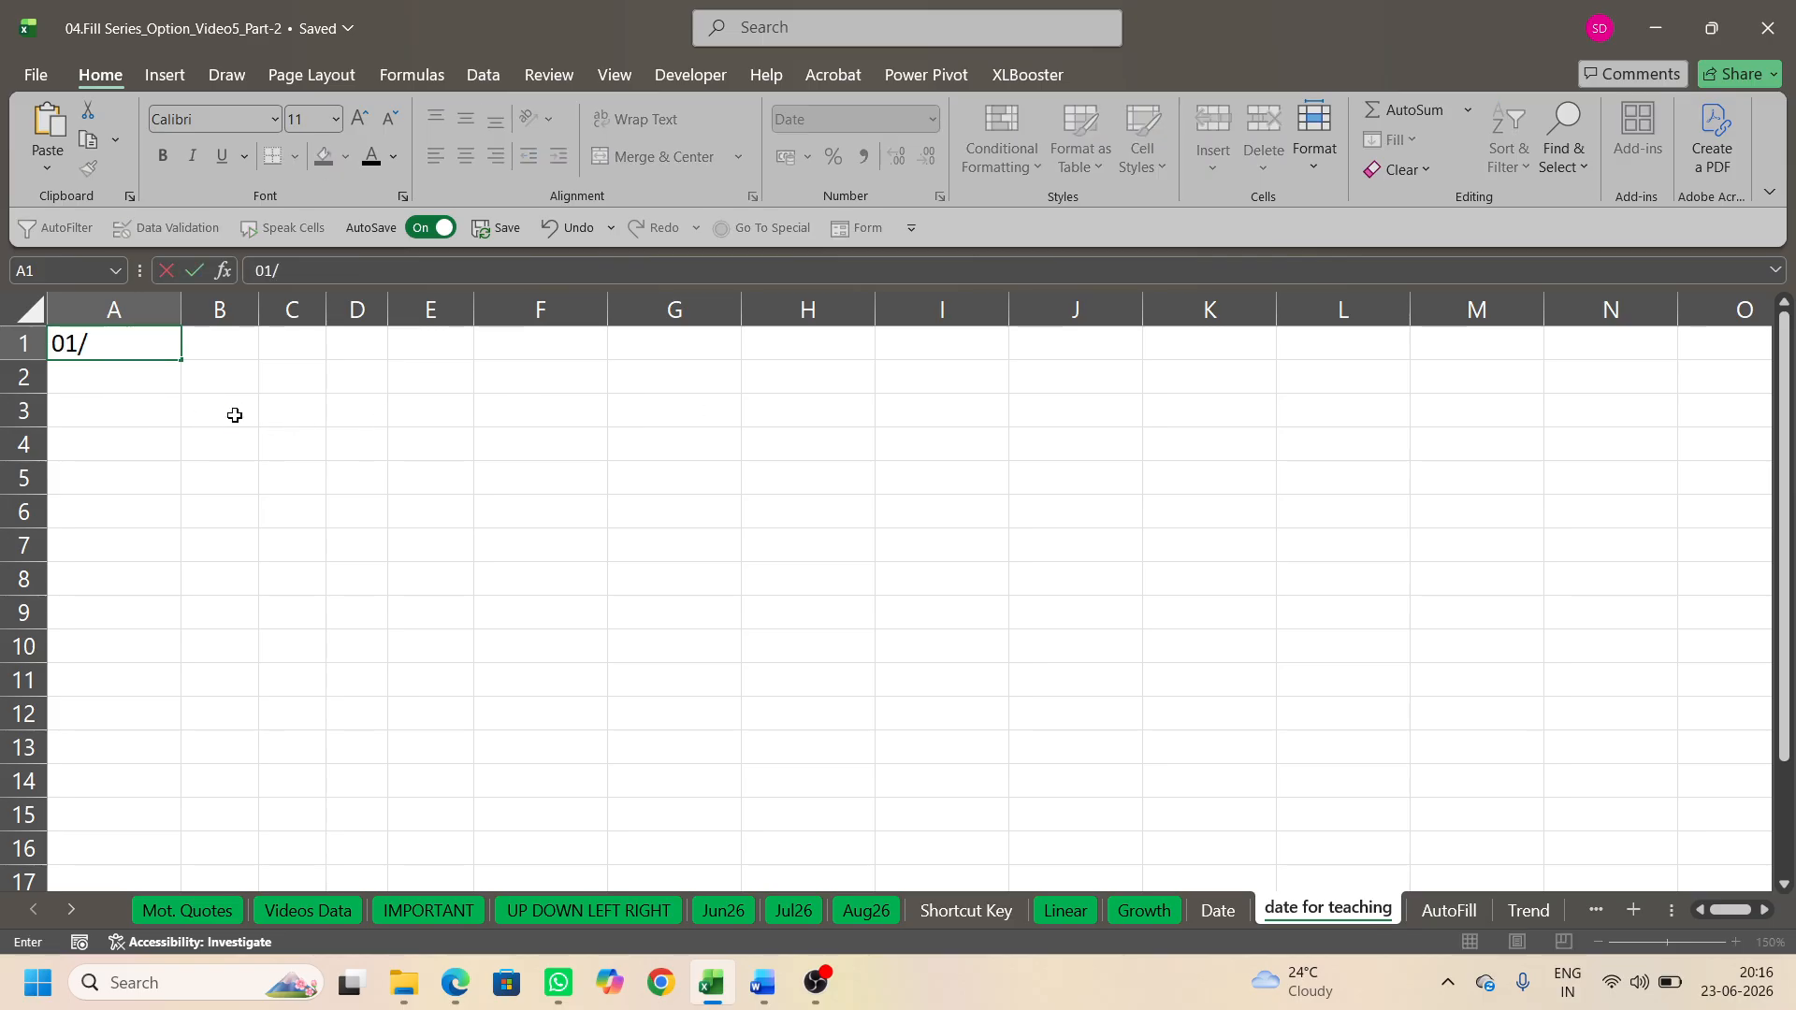
type("6/26")
key("Return")
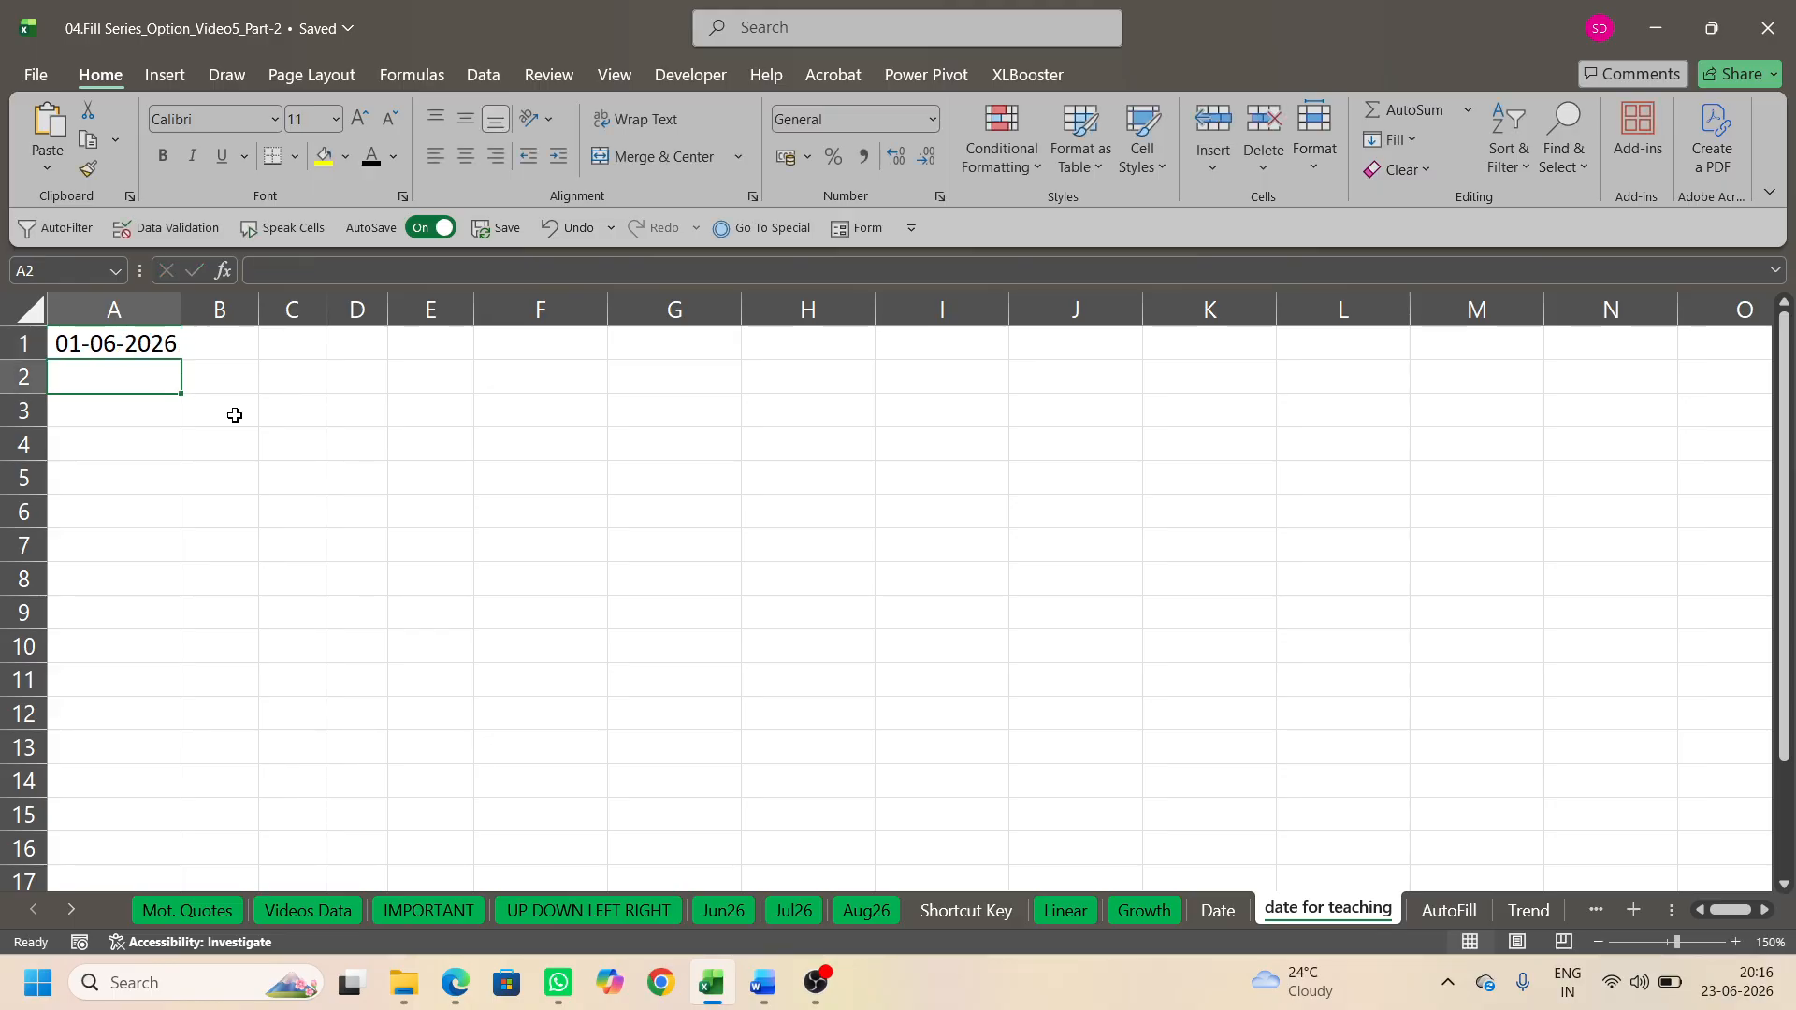
left_click(141, 339)
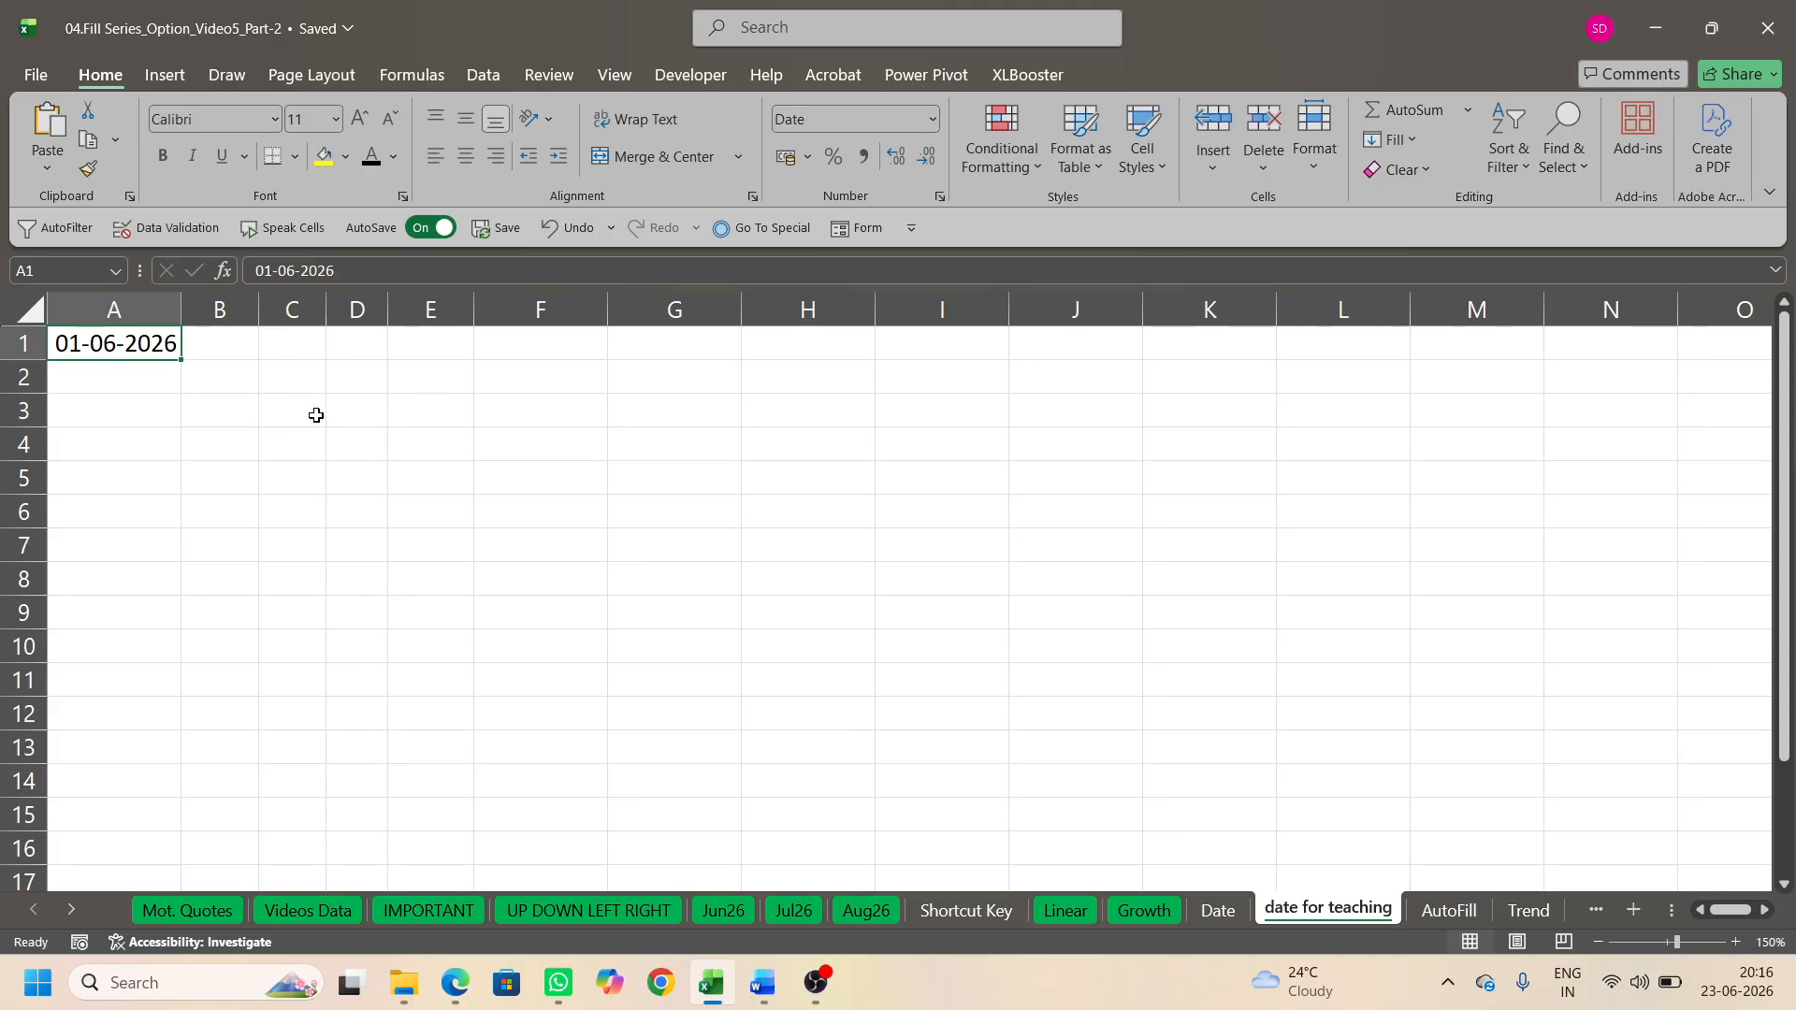
Step: View the Fill Series options for the number in cell I2 on the Linear sheet, and cancel without applying
left_click(1065, 910)
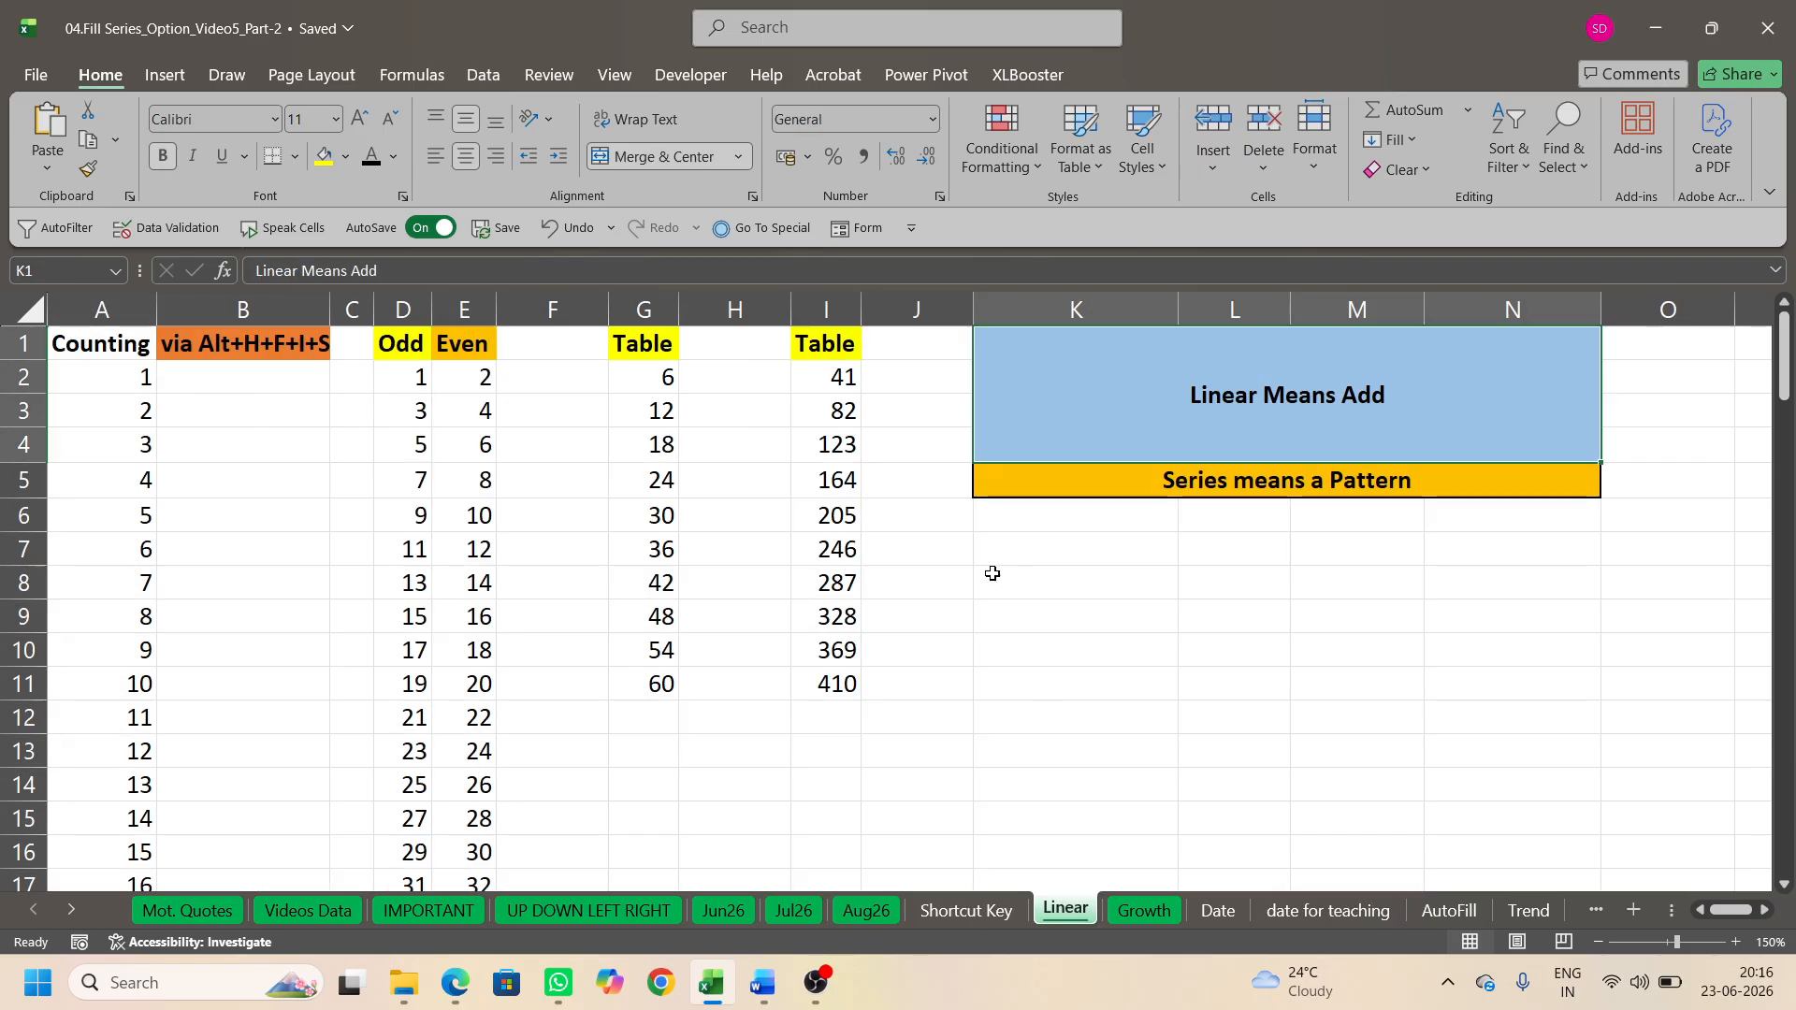
left_click(835, 374)
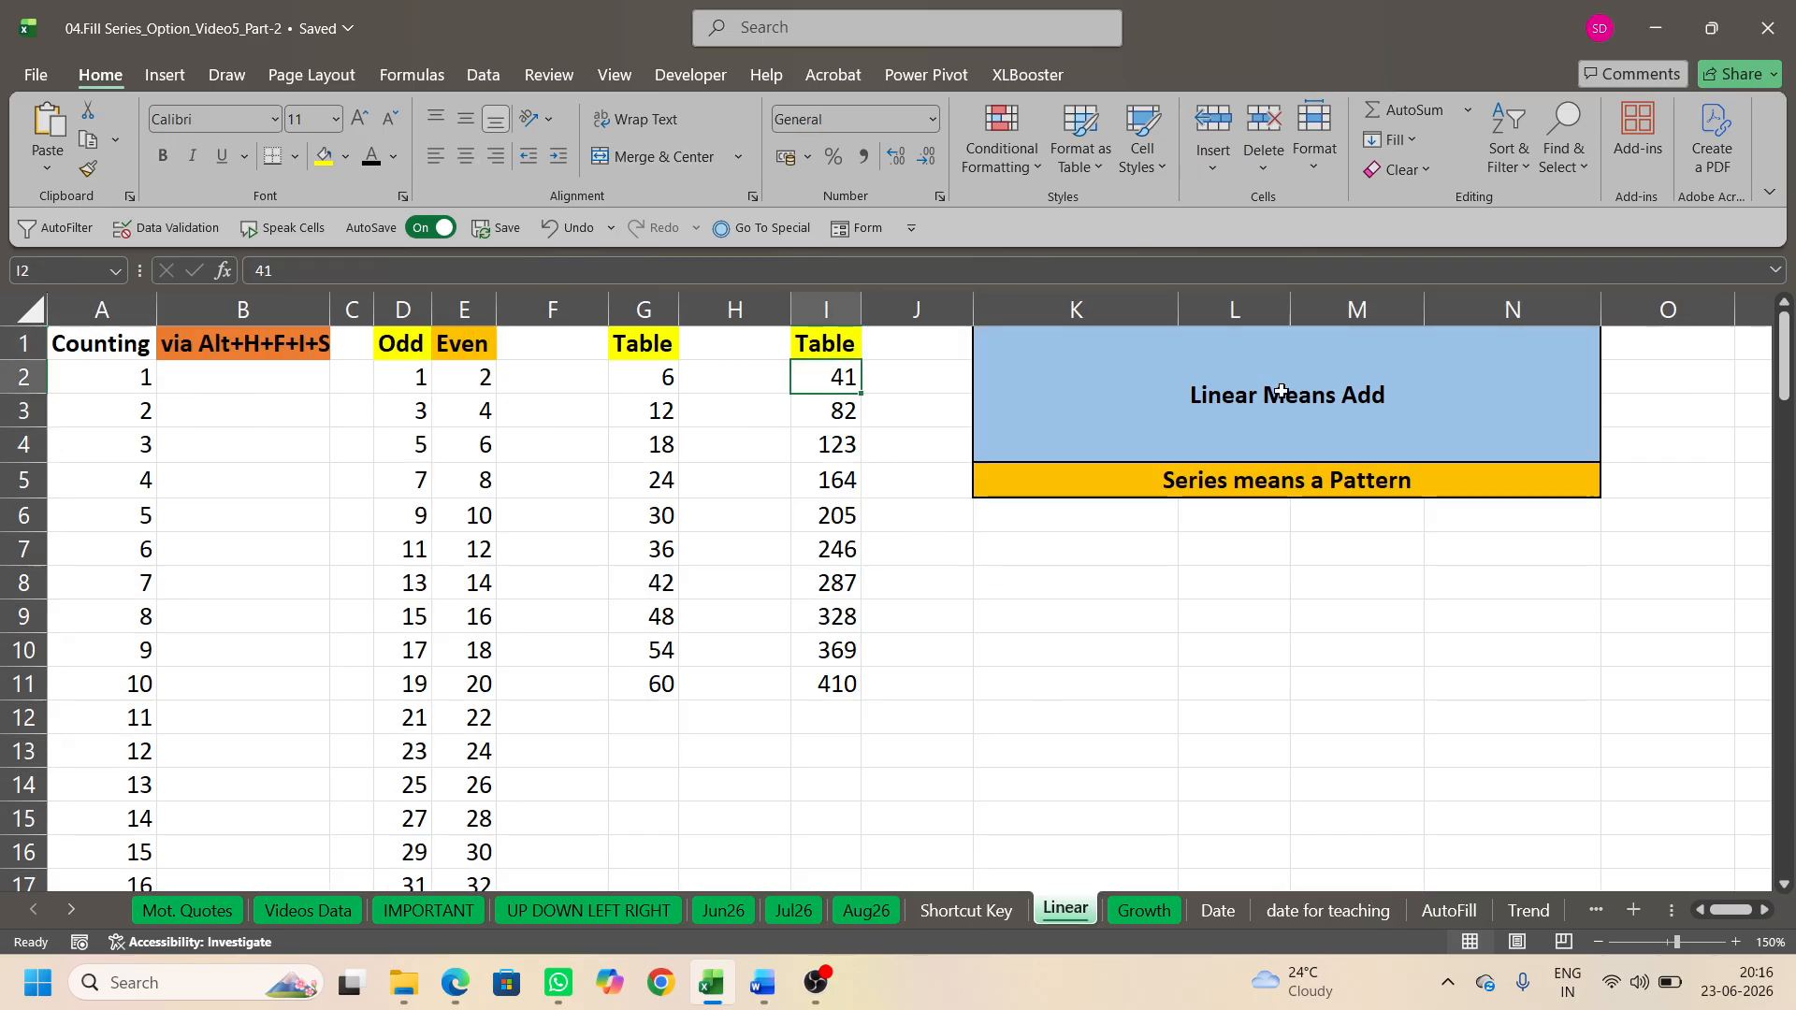
left_click(1394, 140)
left_click(1420, 342)
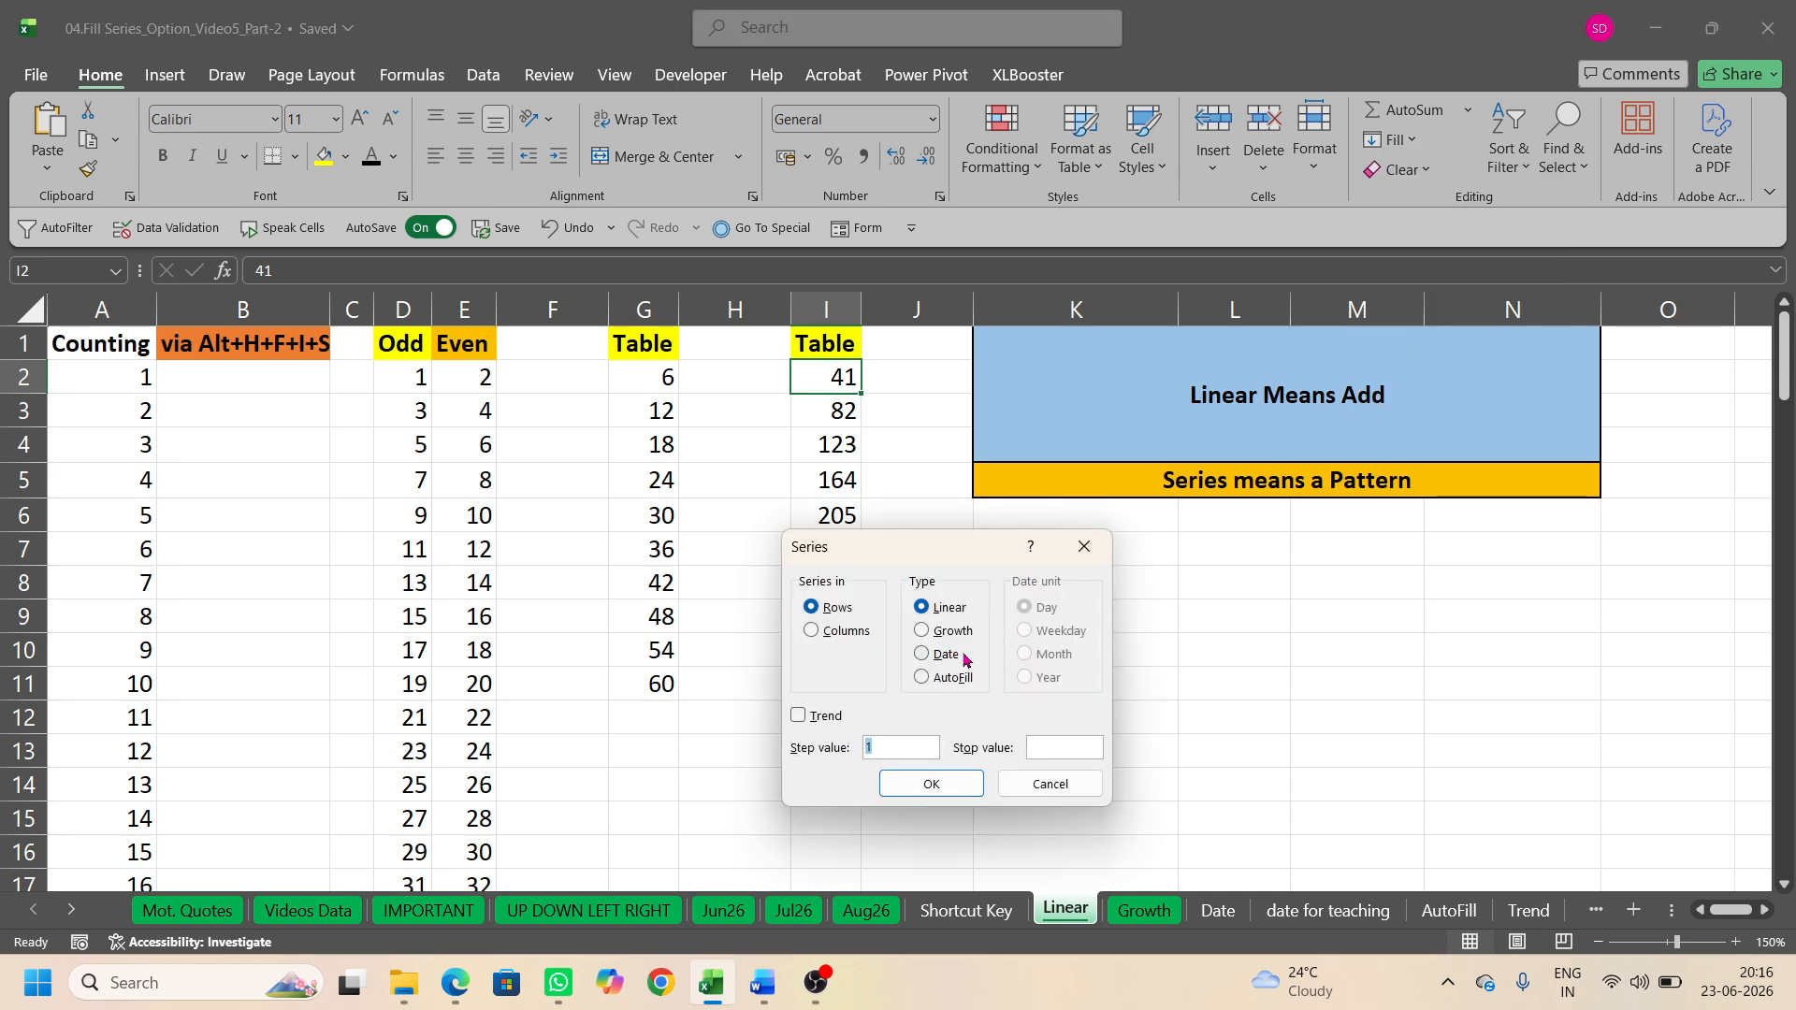
left_click(1048, 791)
Step: Fill a daily date series along the row from A1 on the "date for teaching" sheet, with step 1 and stop value 15/6/26
left_click(1320, 910)
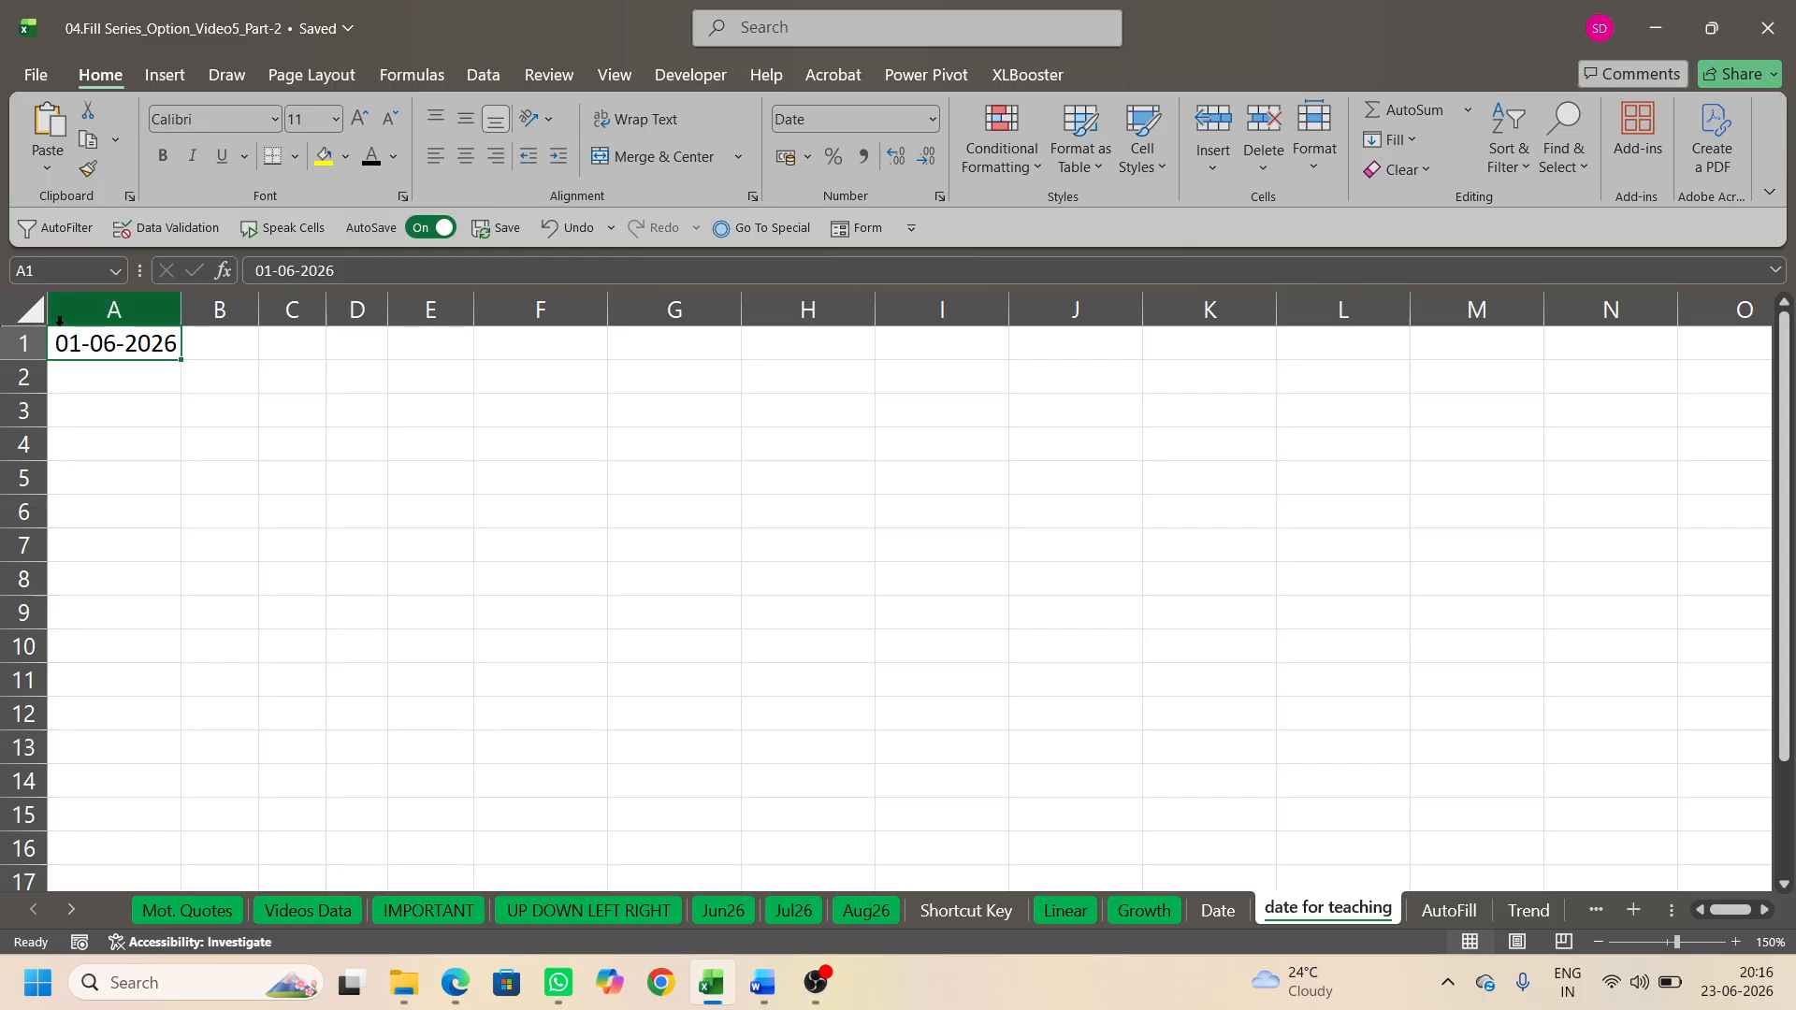
left_click(1392, 139)
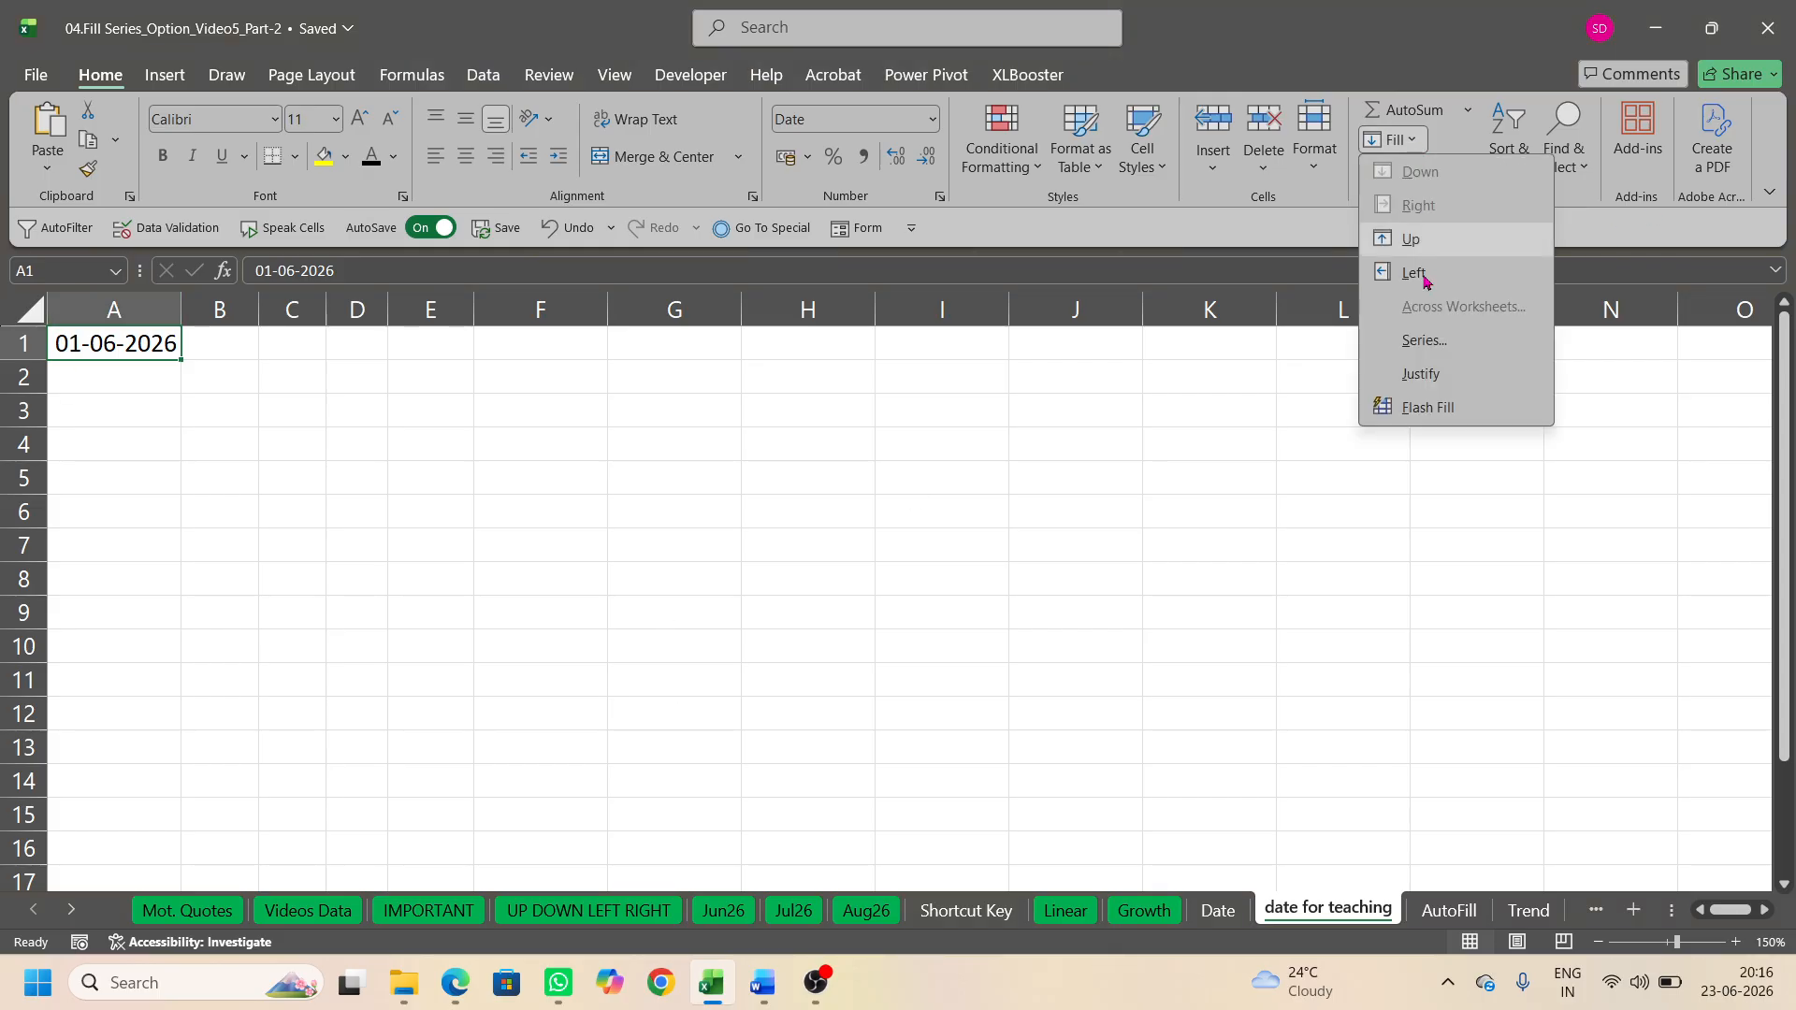
left_click(1423, 338)
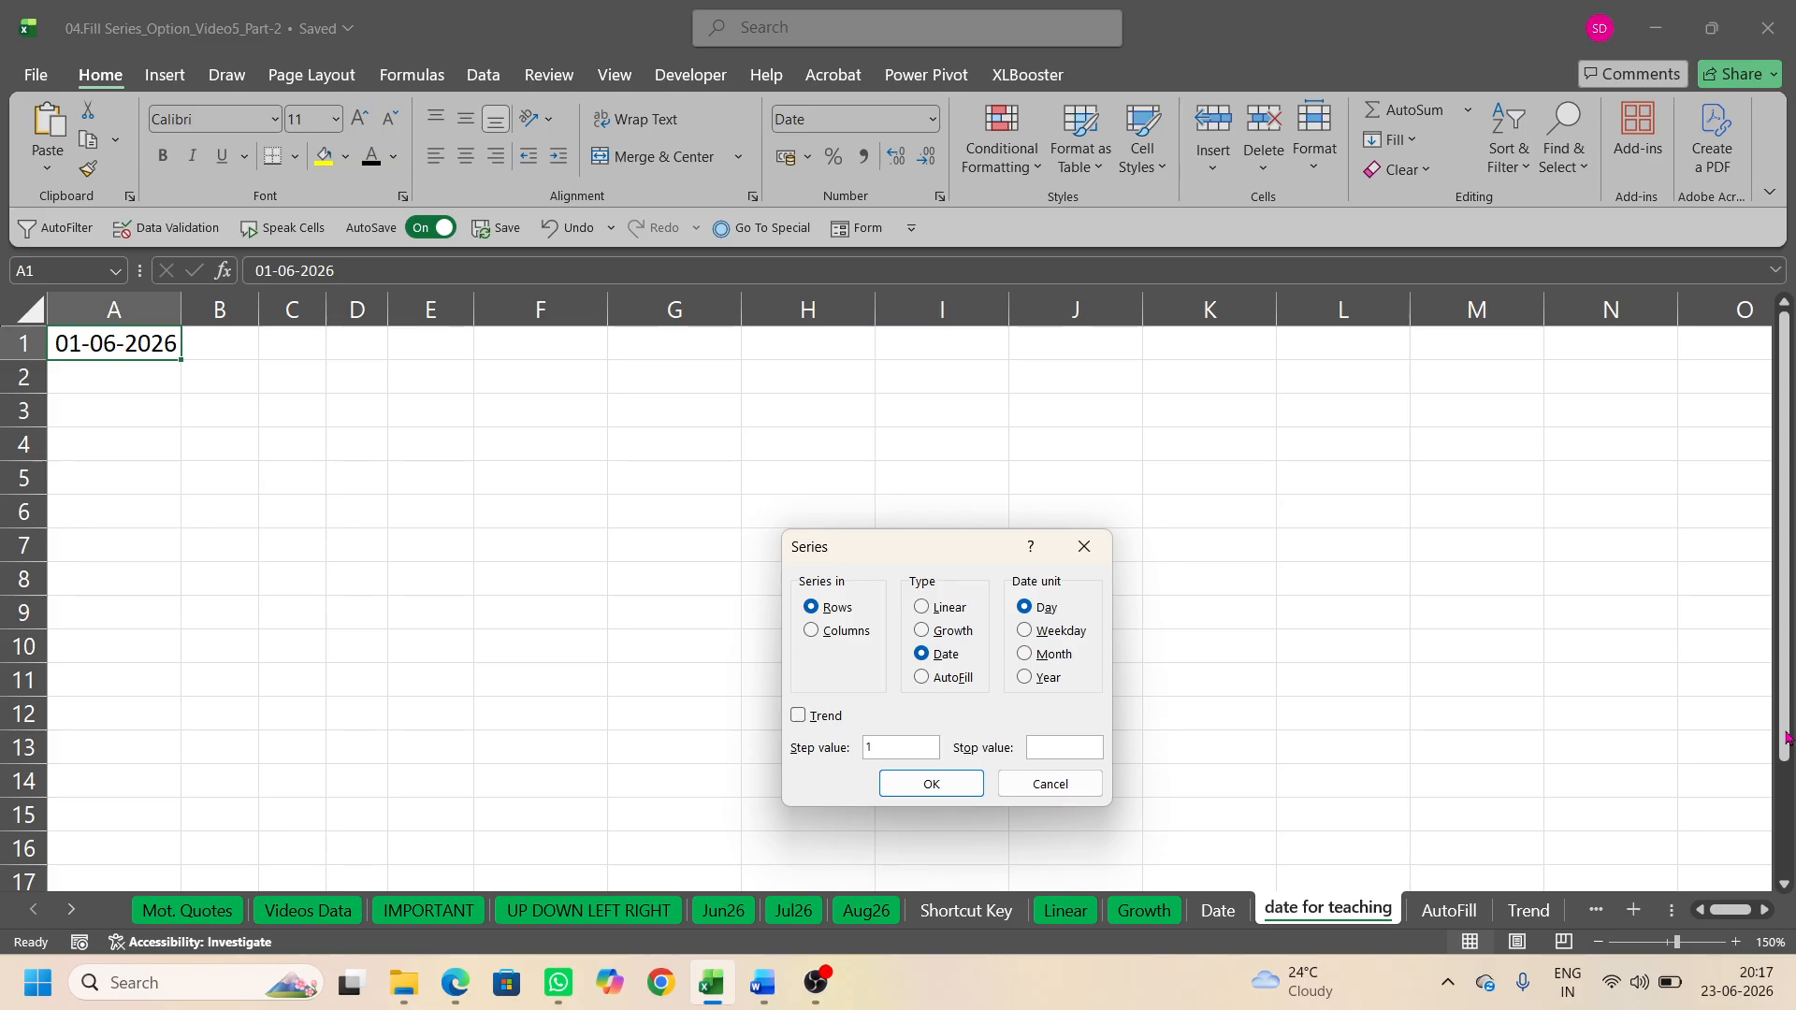
type("15/6/26")
left_click(932, 785)
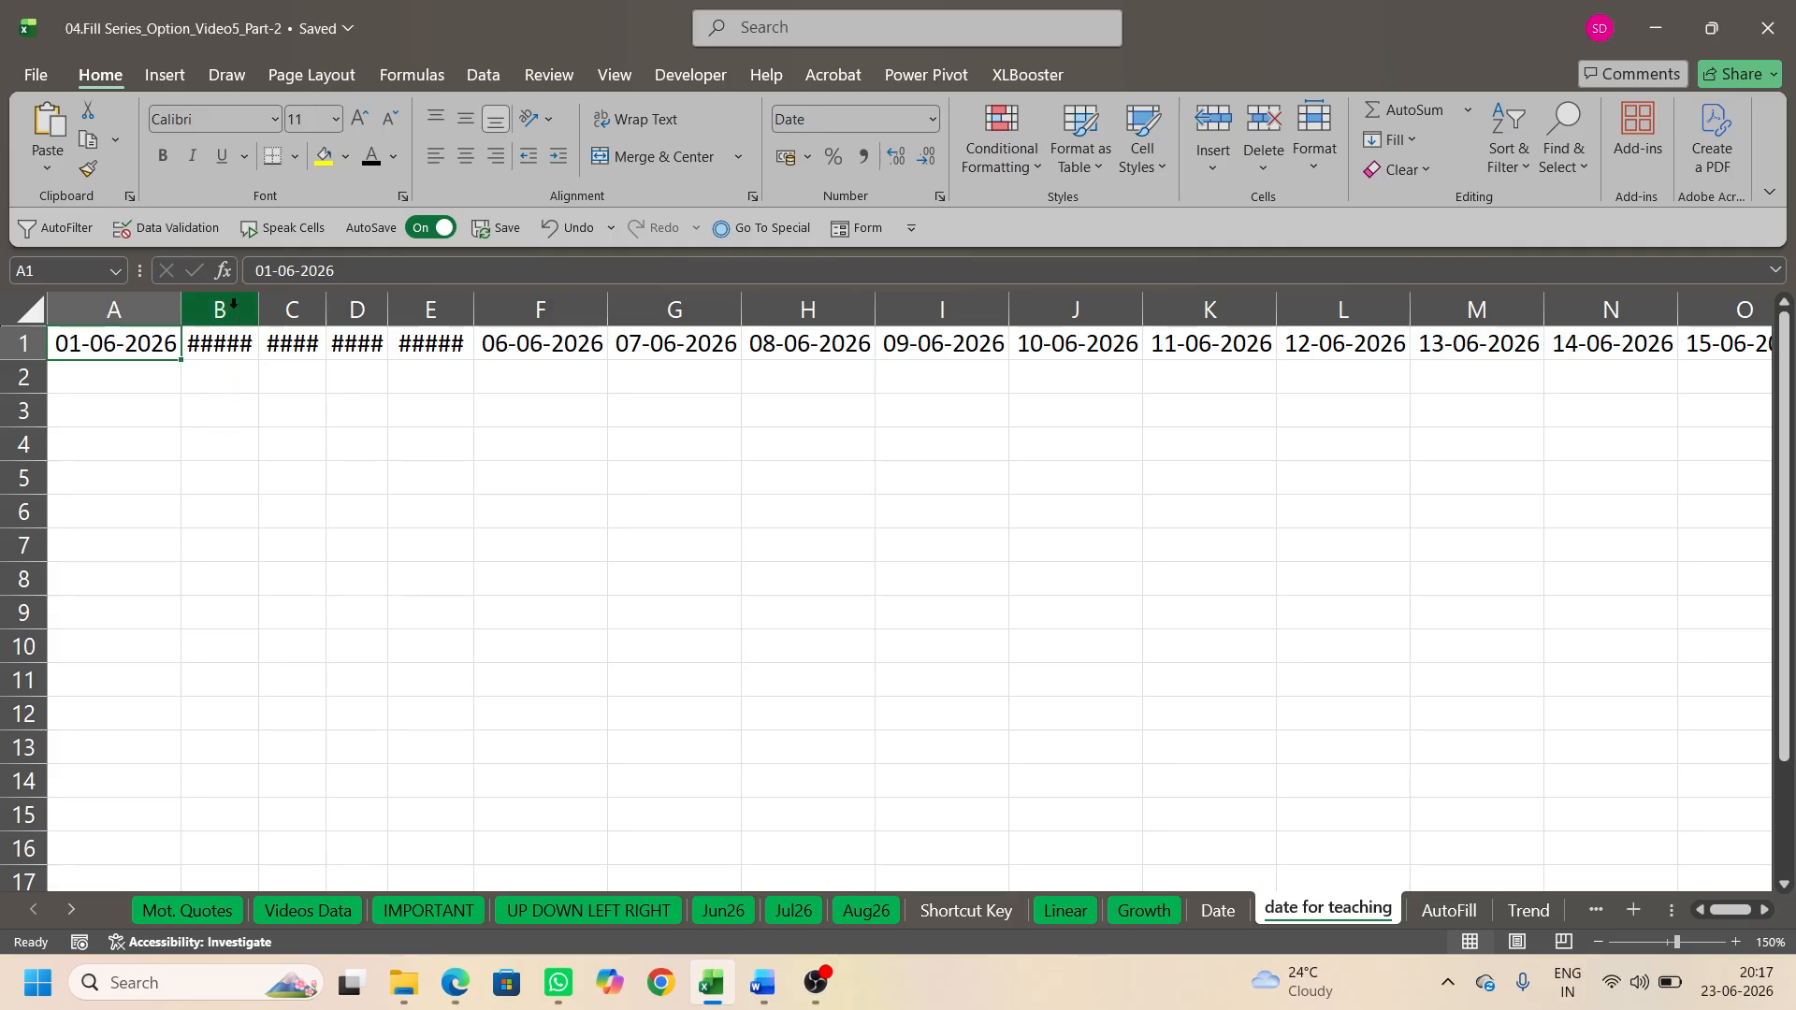
Step: Examine the dates stored in cells B1 to E1, whose columns are too narrow to display them
left_click_drag(219, 342, 441, 336)
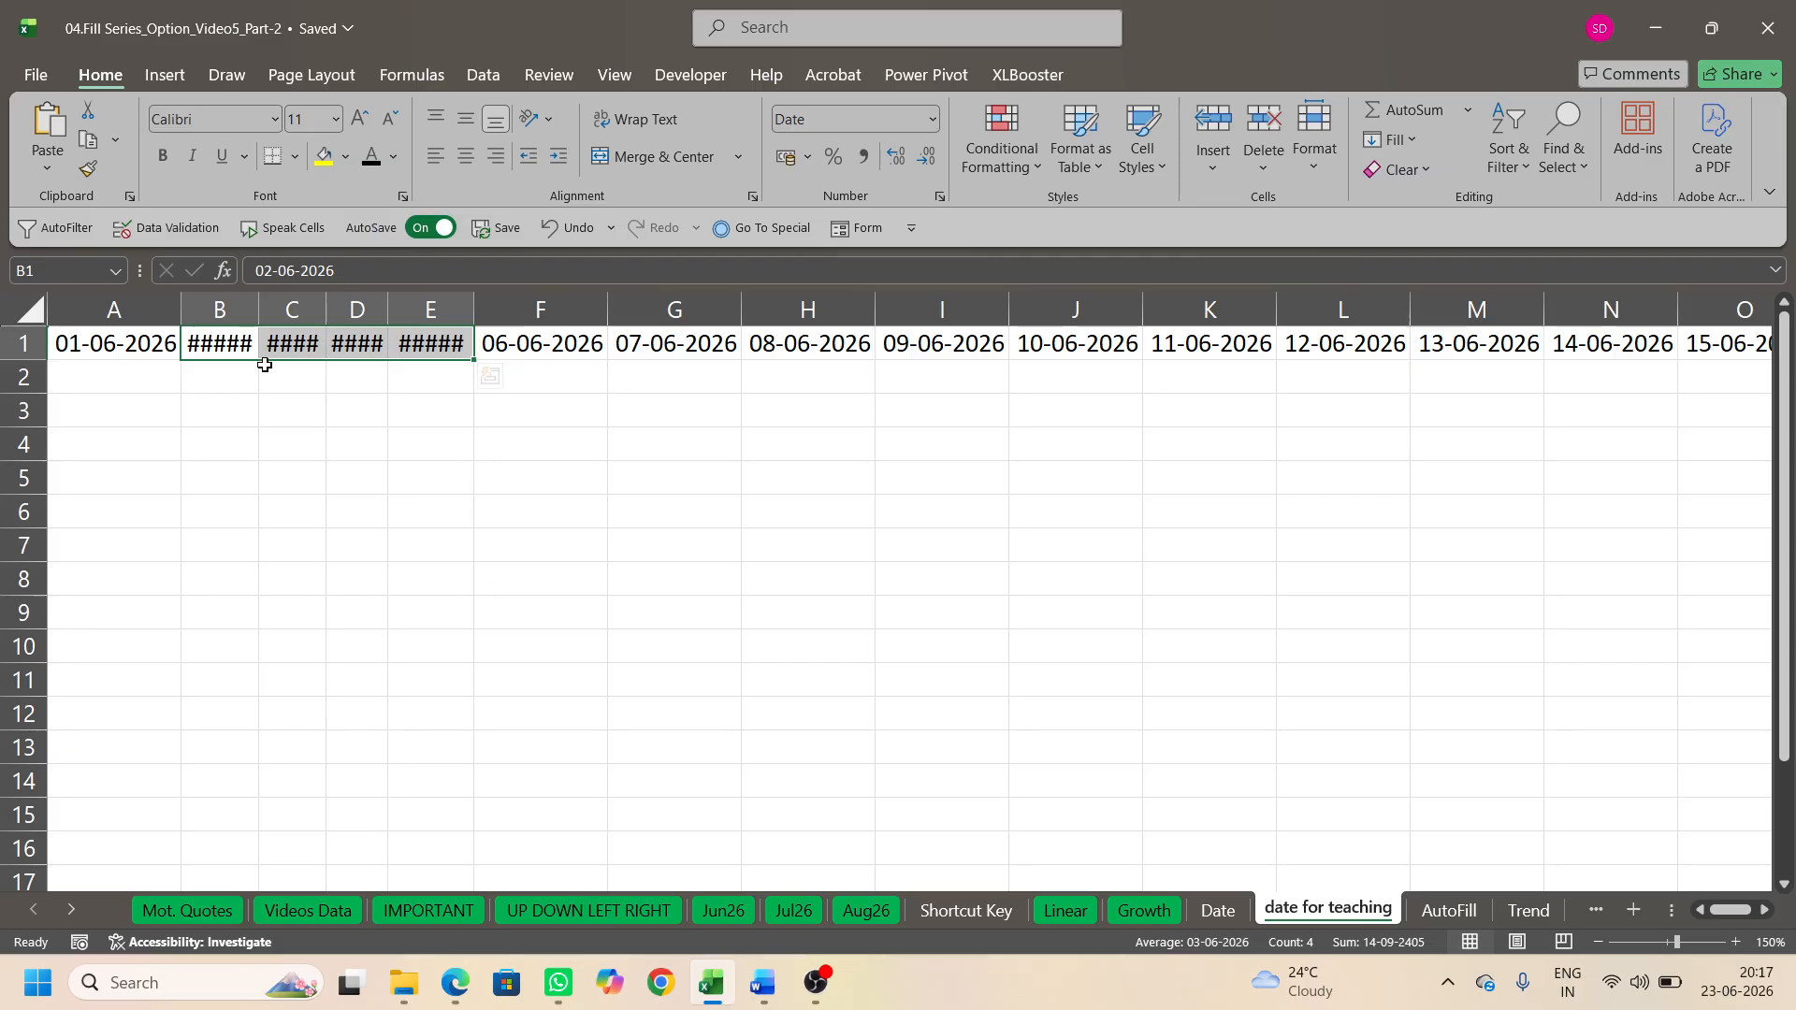
left_click_drag(231, 346, 426, 346)
left_click(201, 345)
left_click(288, 346)
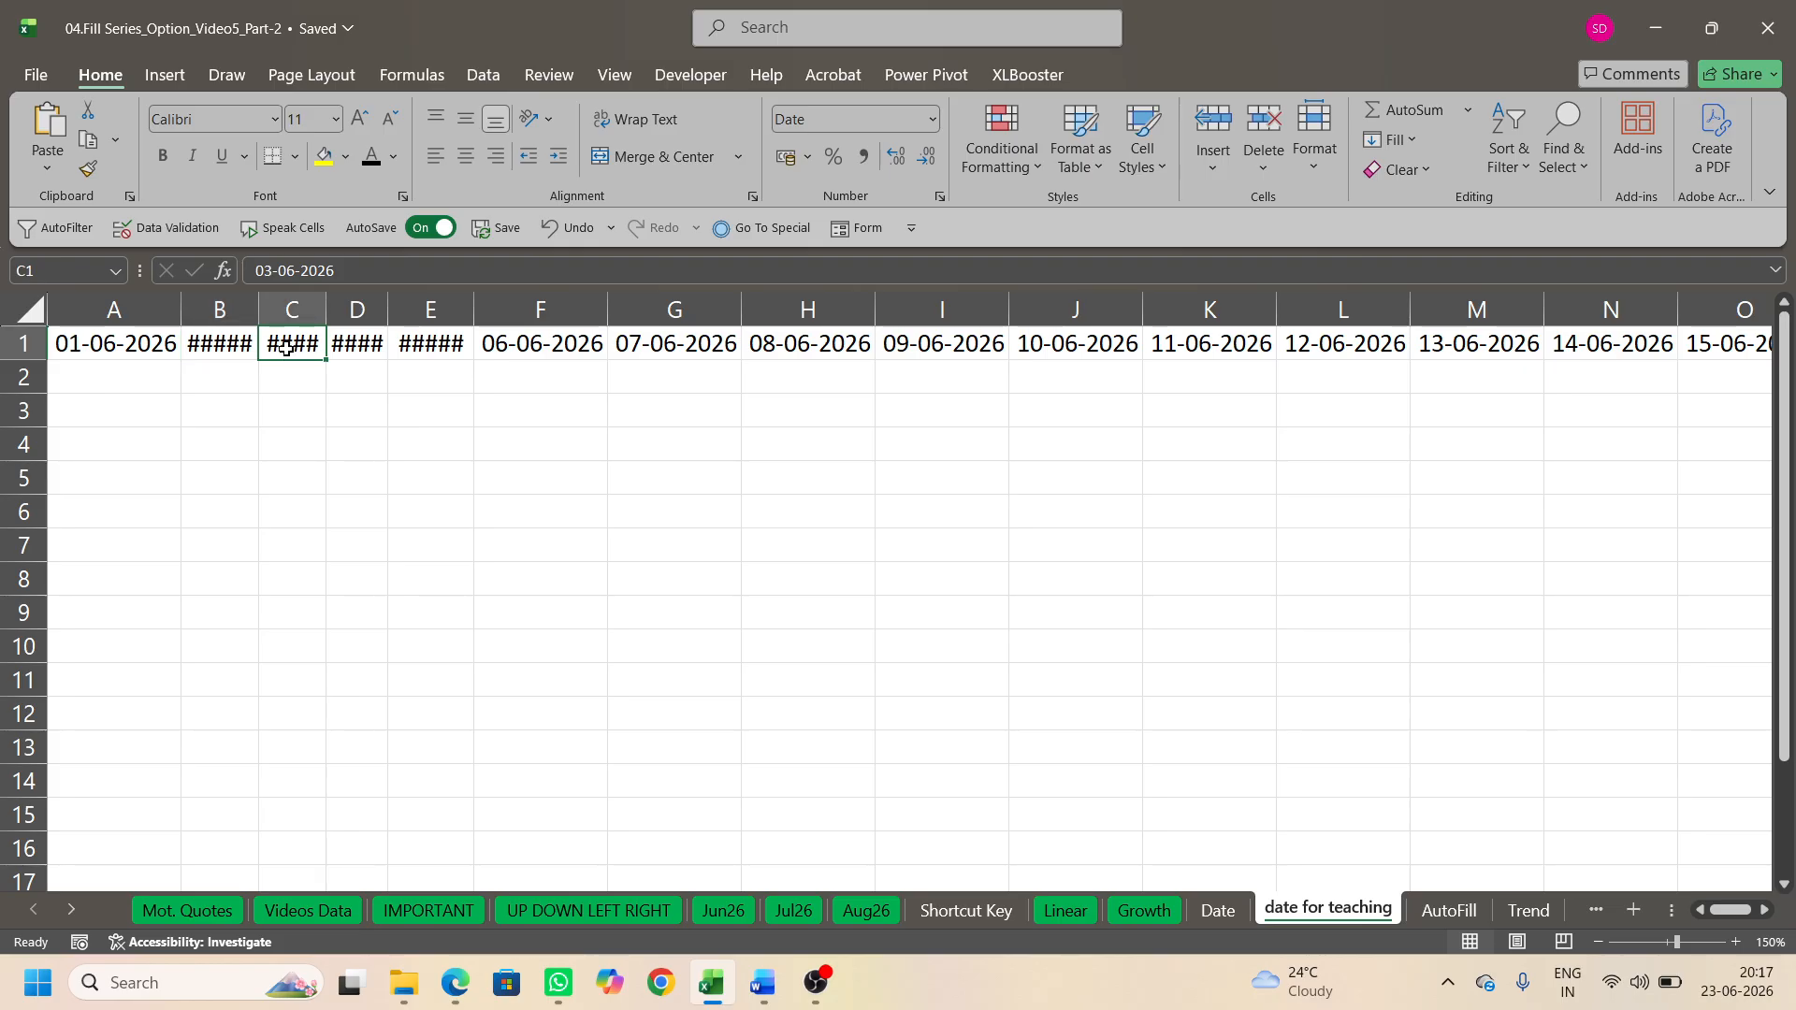
left_click(220, 346)
left_click(300, 345)
left_click(346, 342)
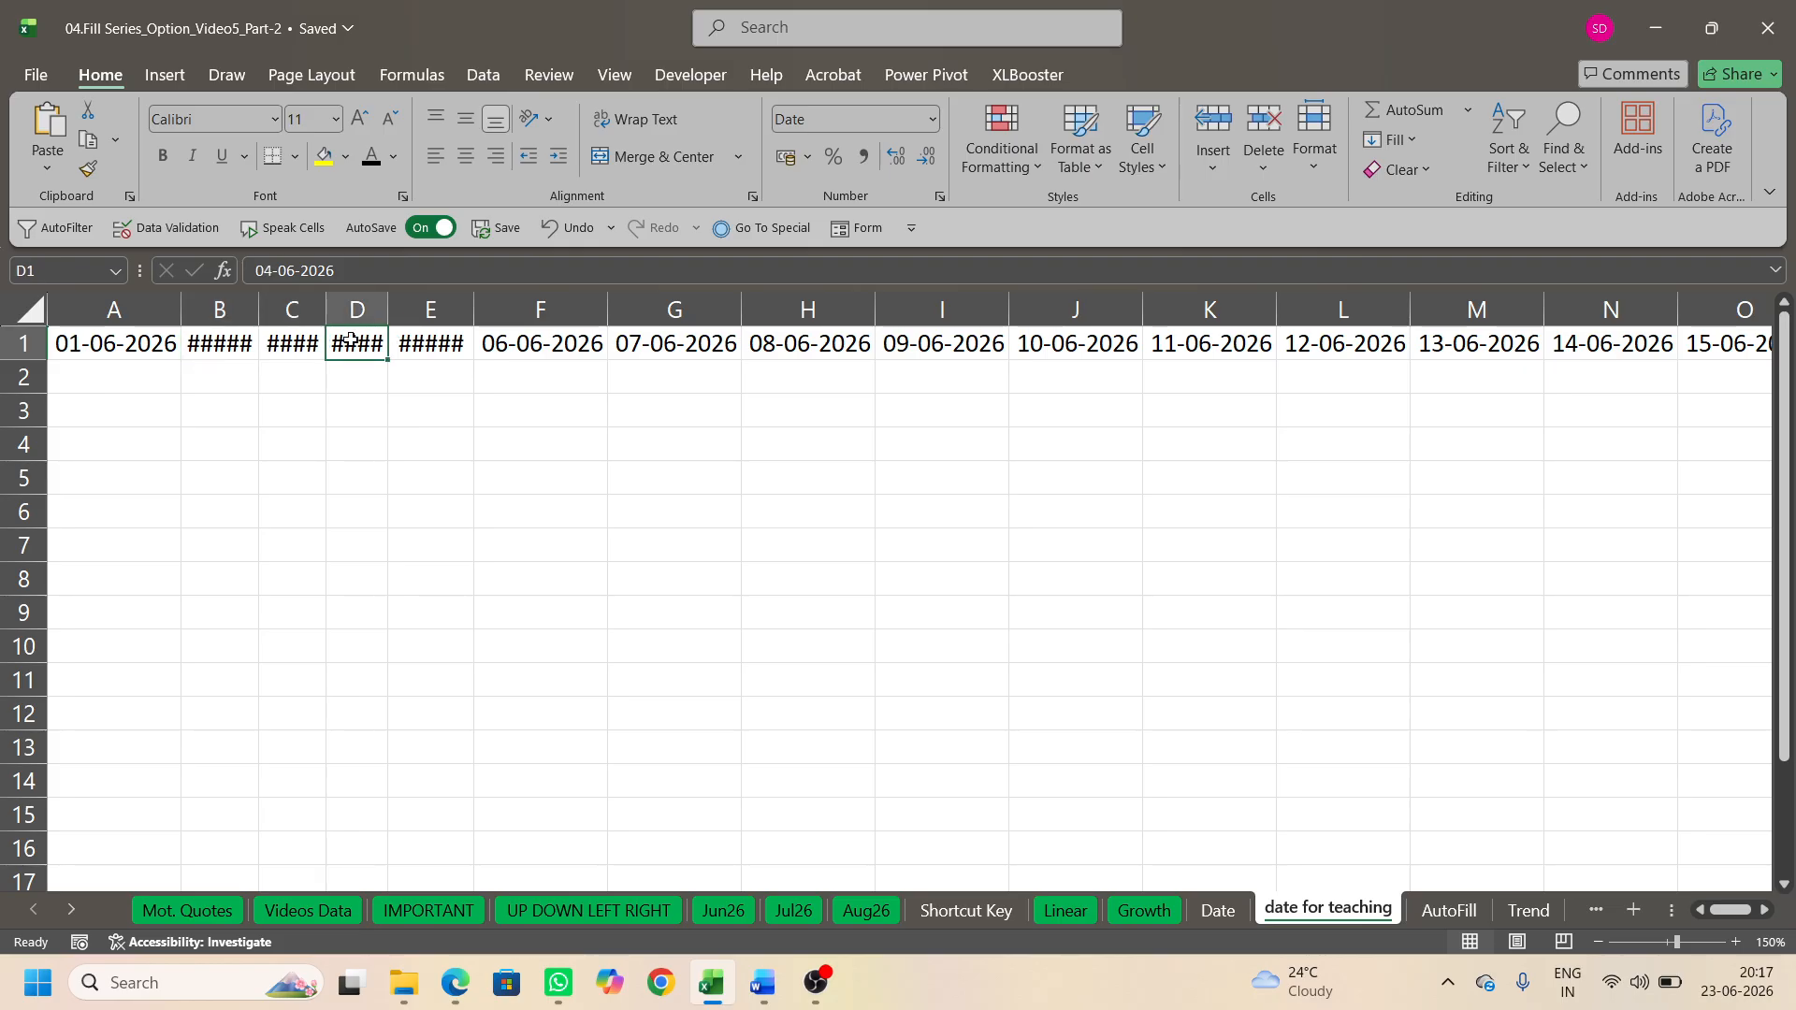
left_click(444, 343)
left_click(236, 342)
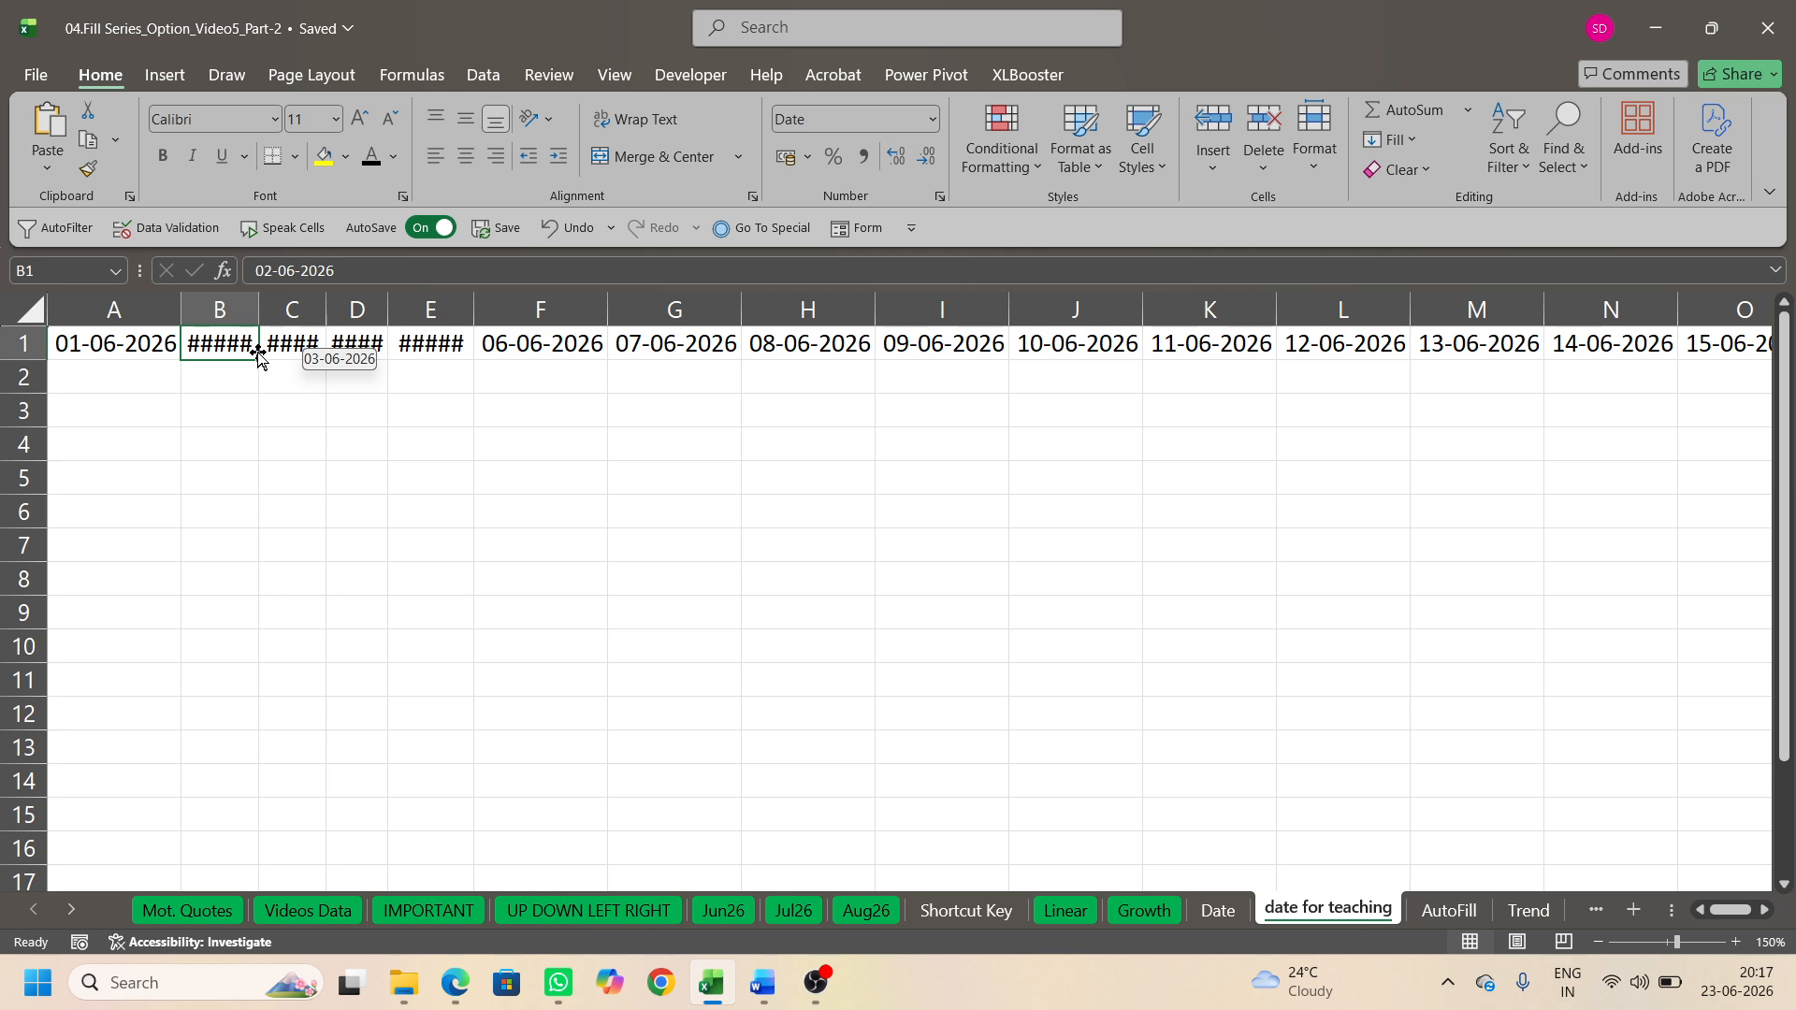
Step: AutoFit the column widths for the whole date series in A1:O1
left_click(135, 352)
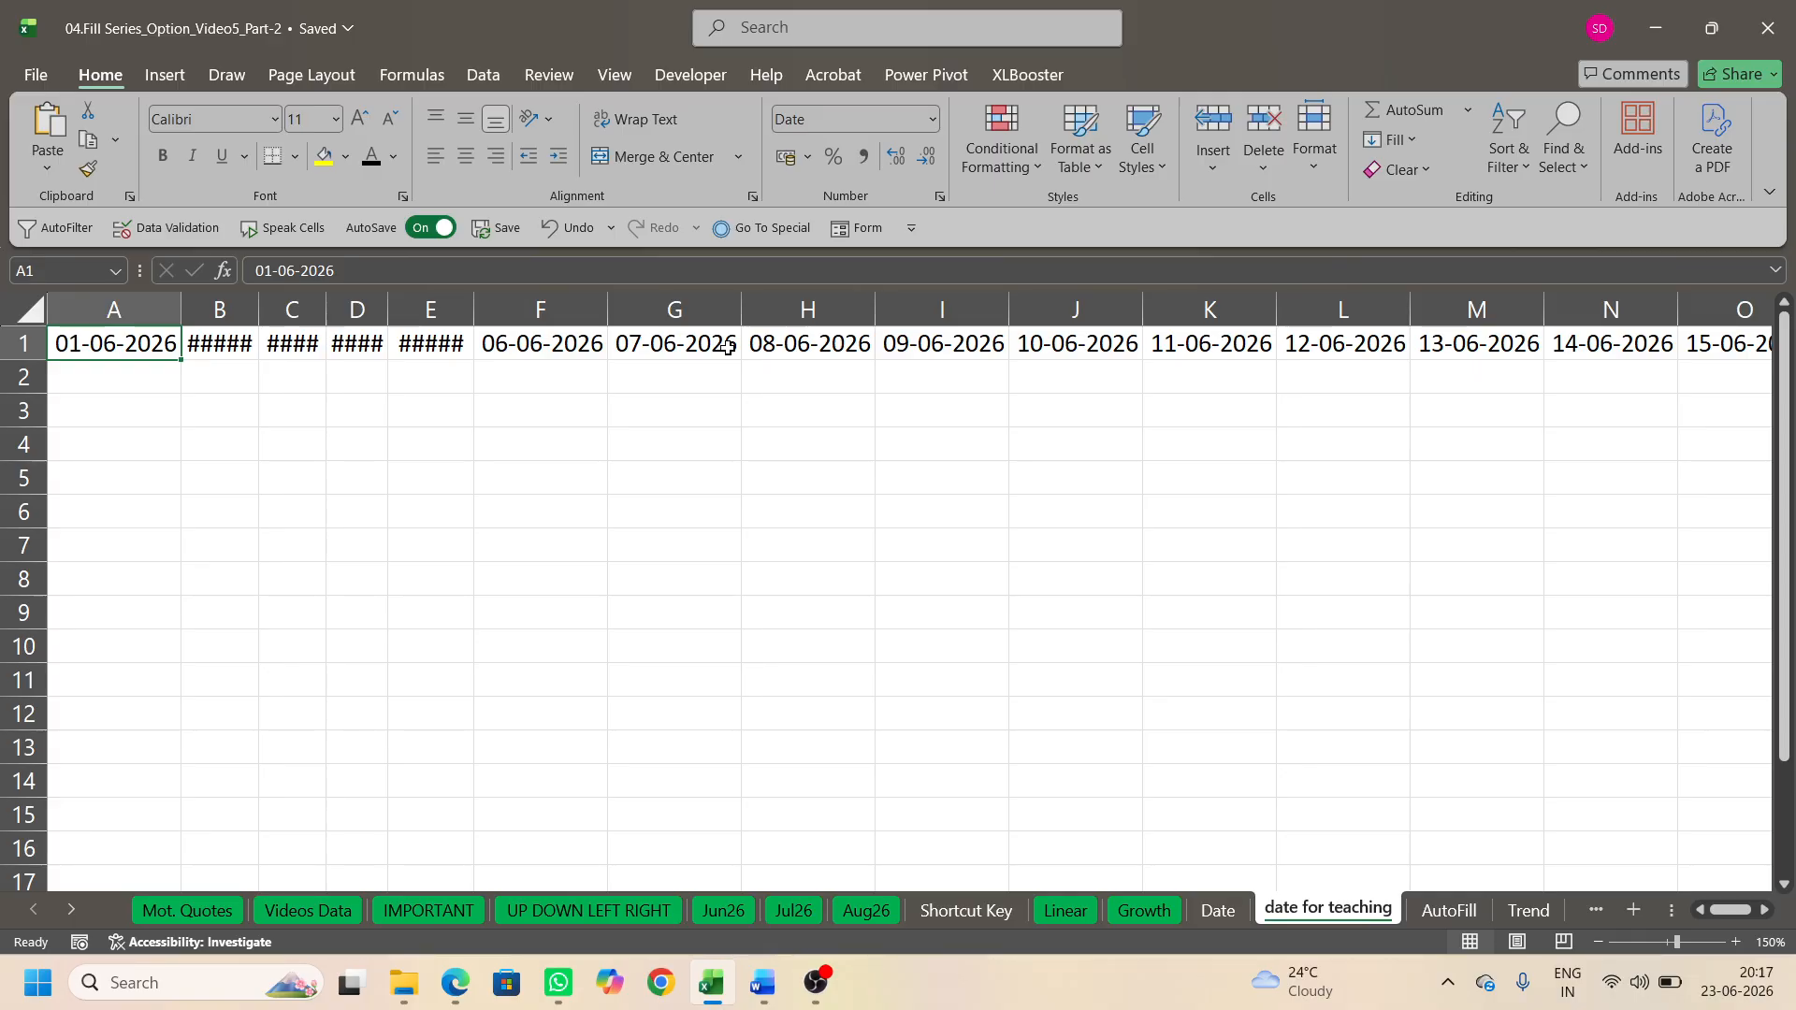
key("ctrl+shift+Right")
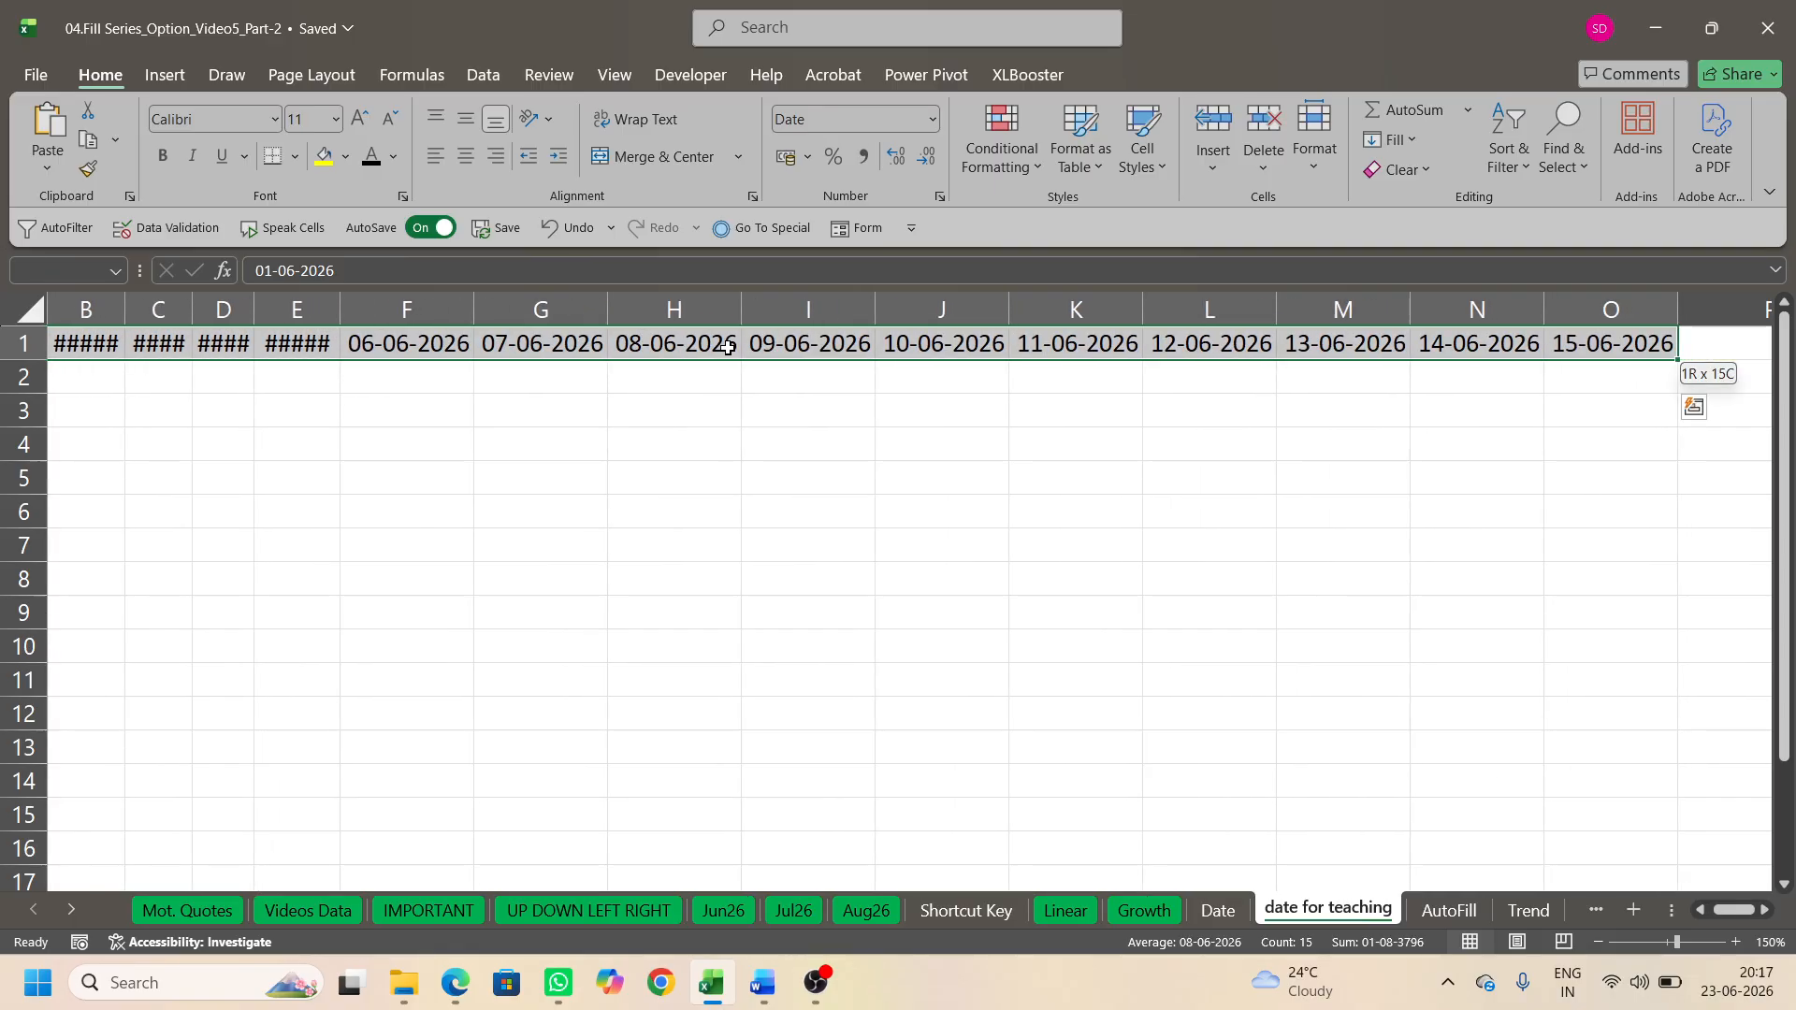
key("ctrl+Home")
key("ctrl+shift+Right")
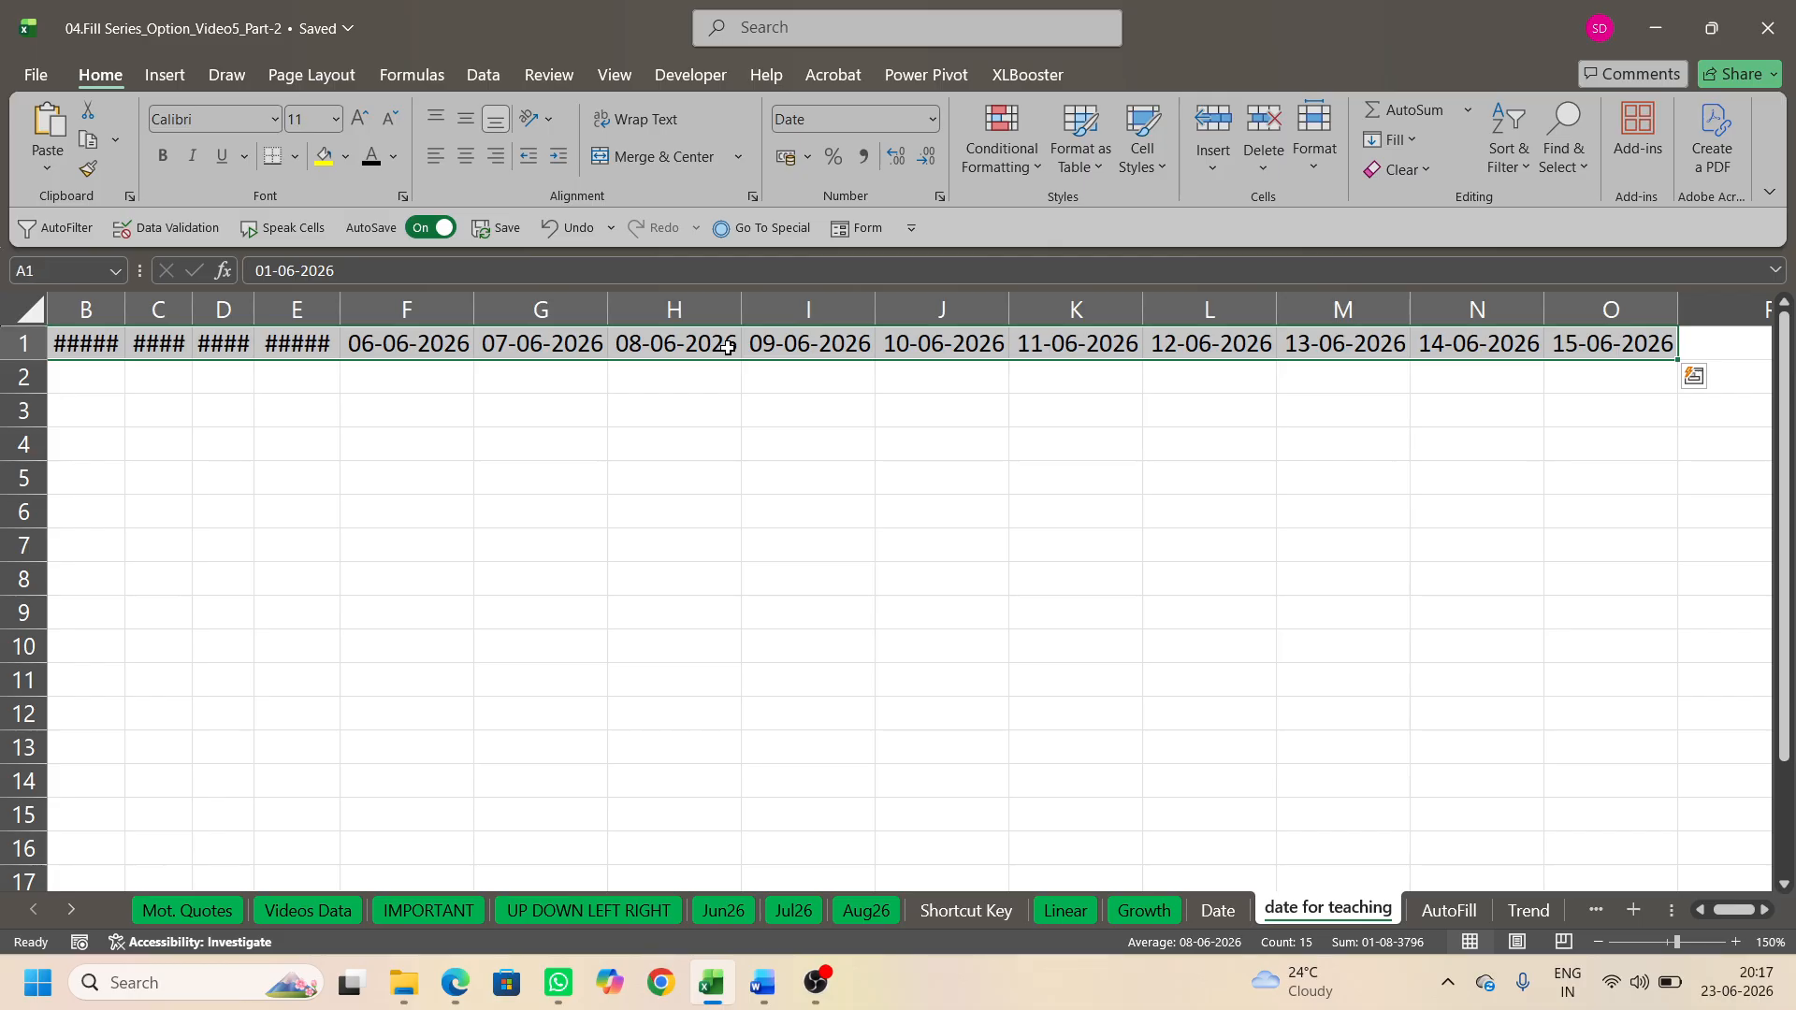
key("alt+h")
key("o")
key("i")
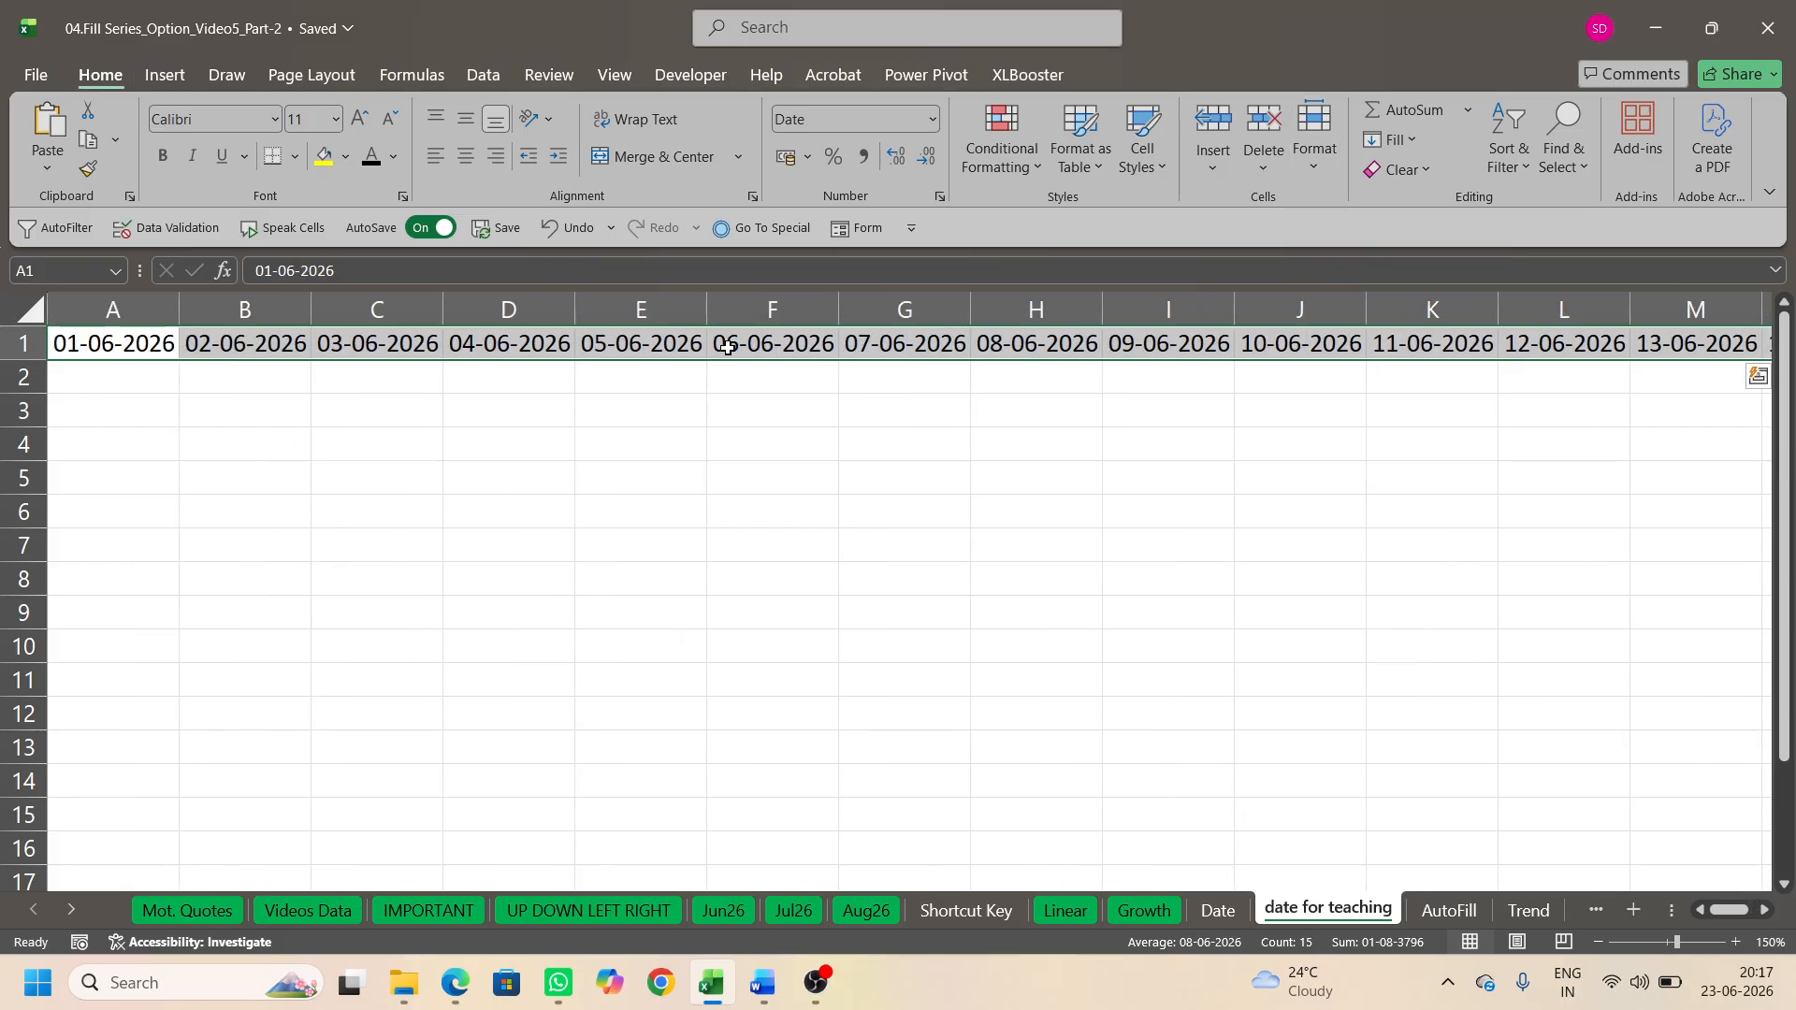
Step: Undo the column AutoFit and apply AutoFit Column Width to the date series in A1:O1 again
key("ctrl+z")
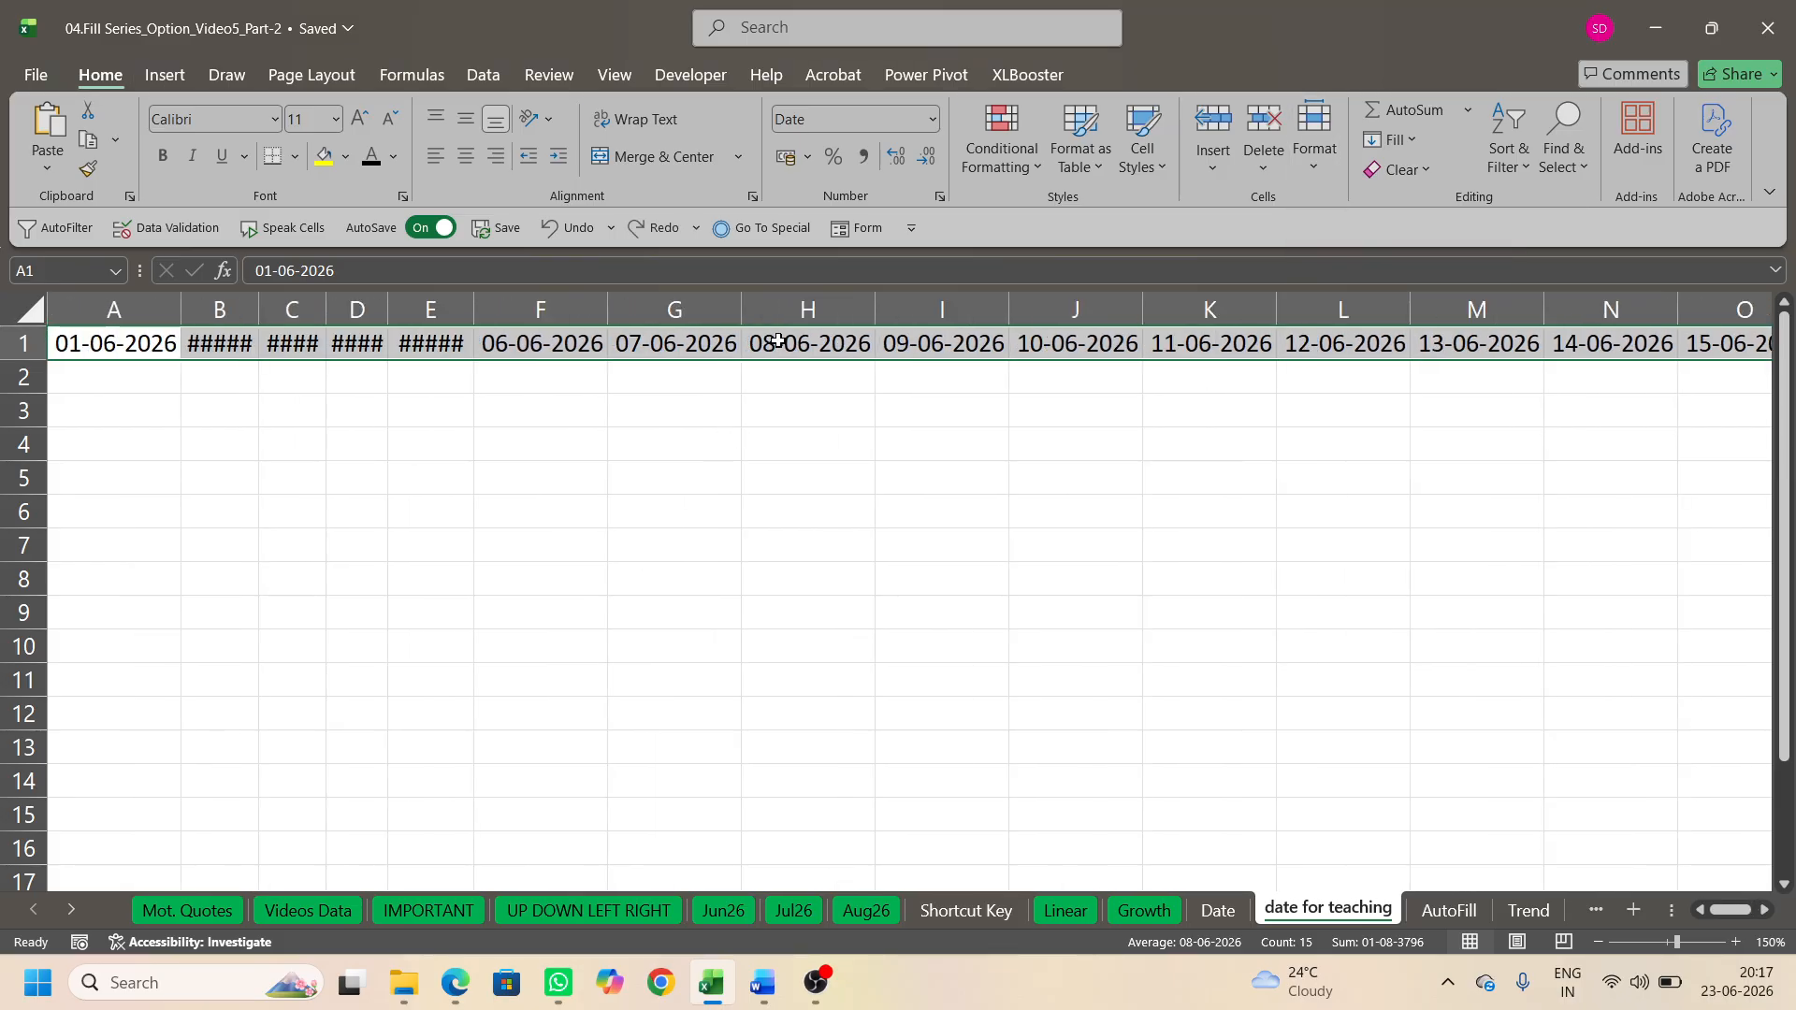
left_click(1314, 141)
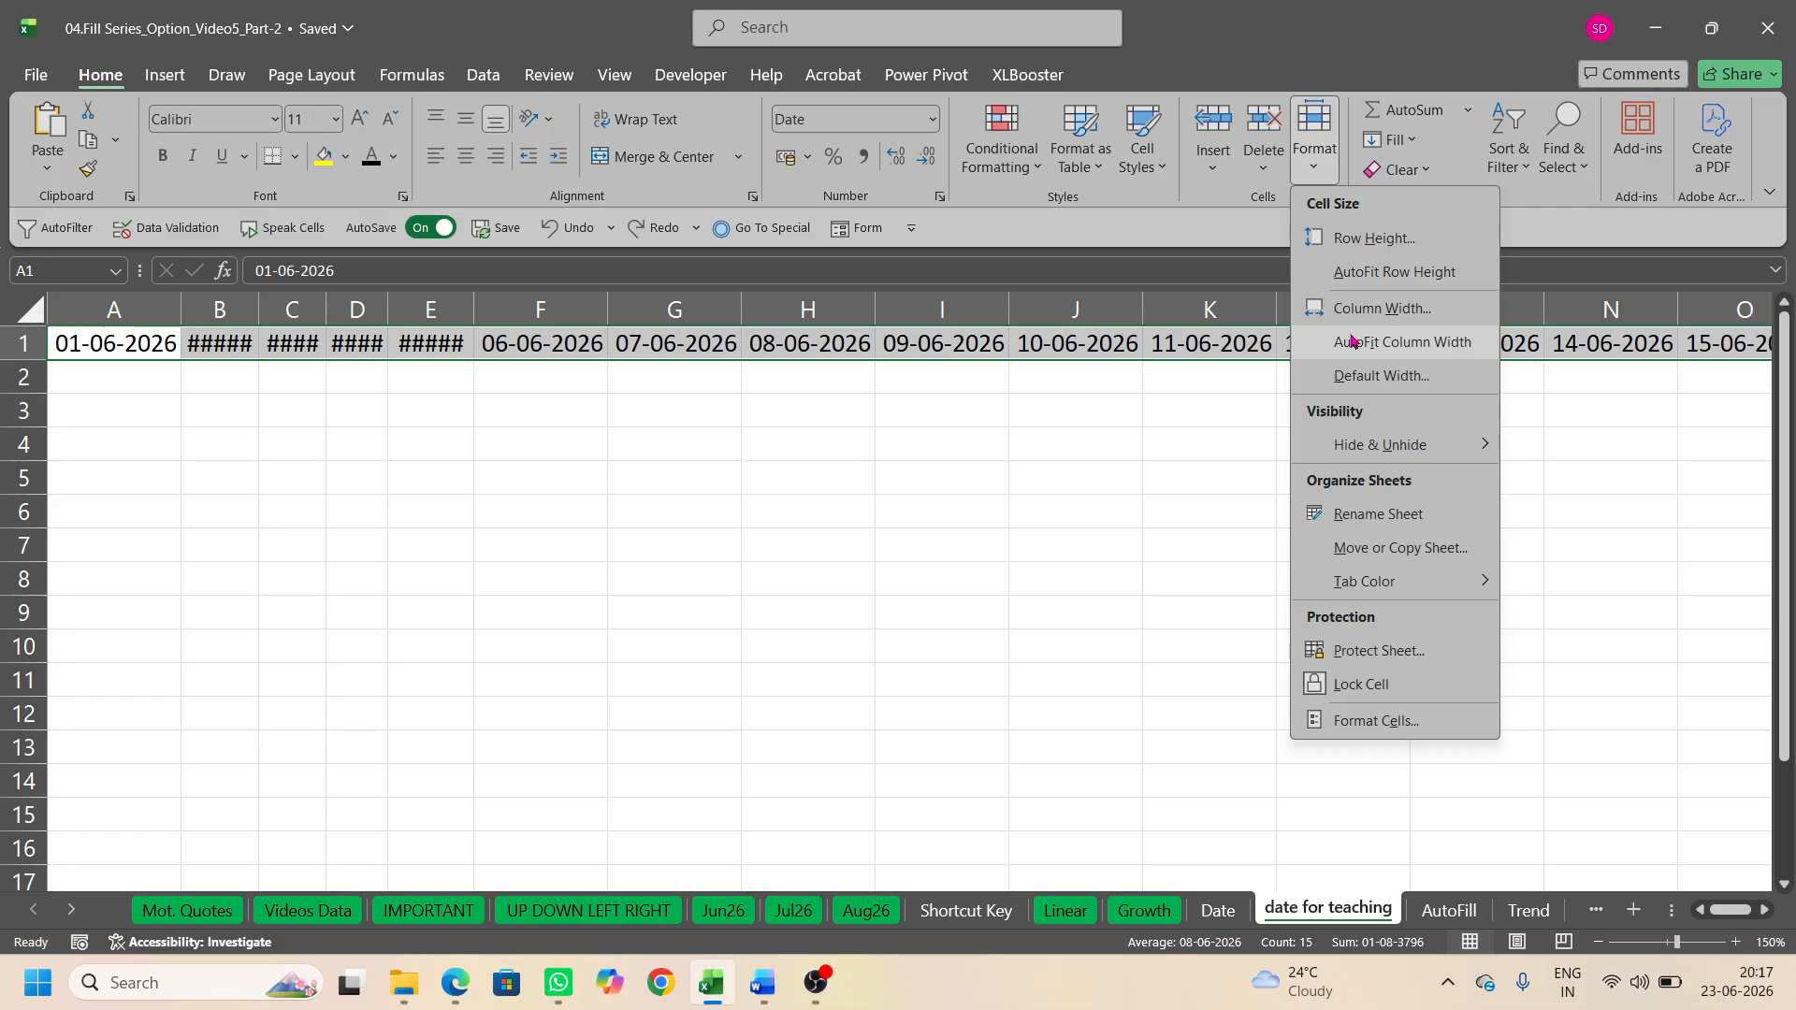
left_click(1352, 340)
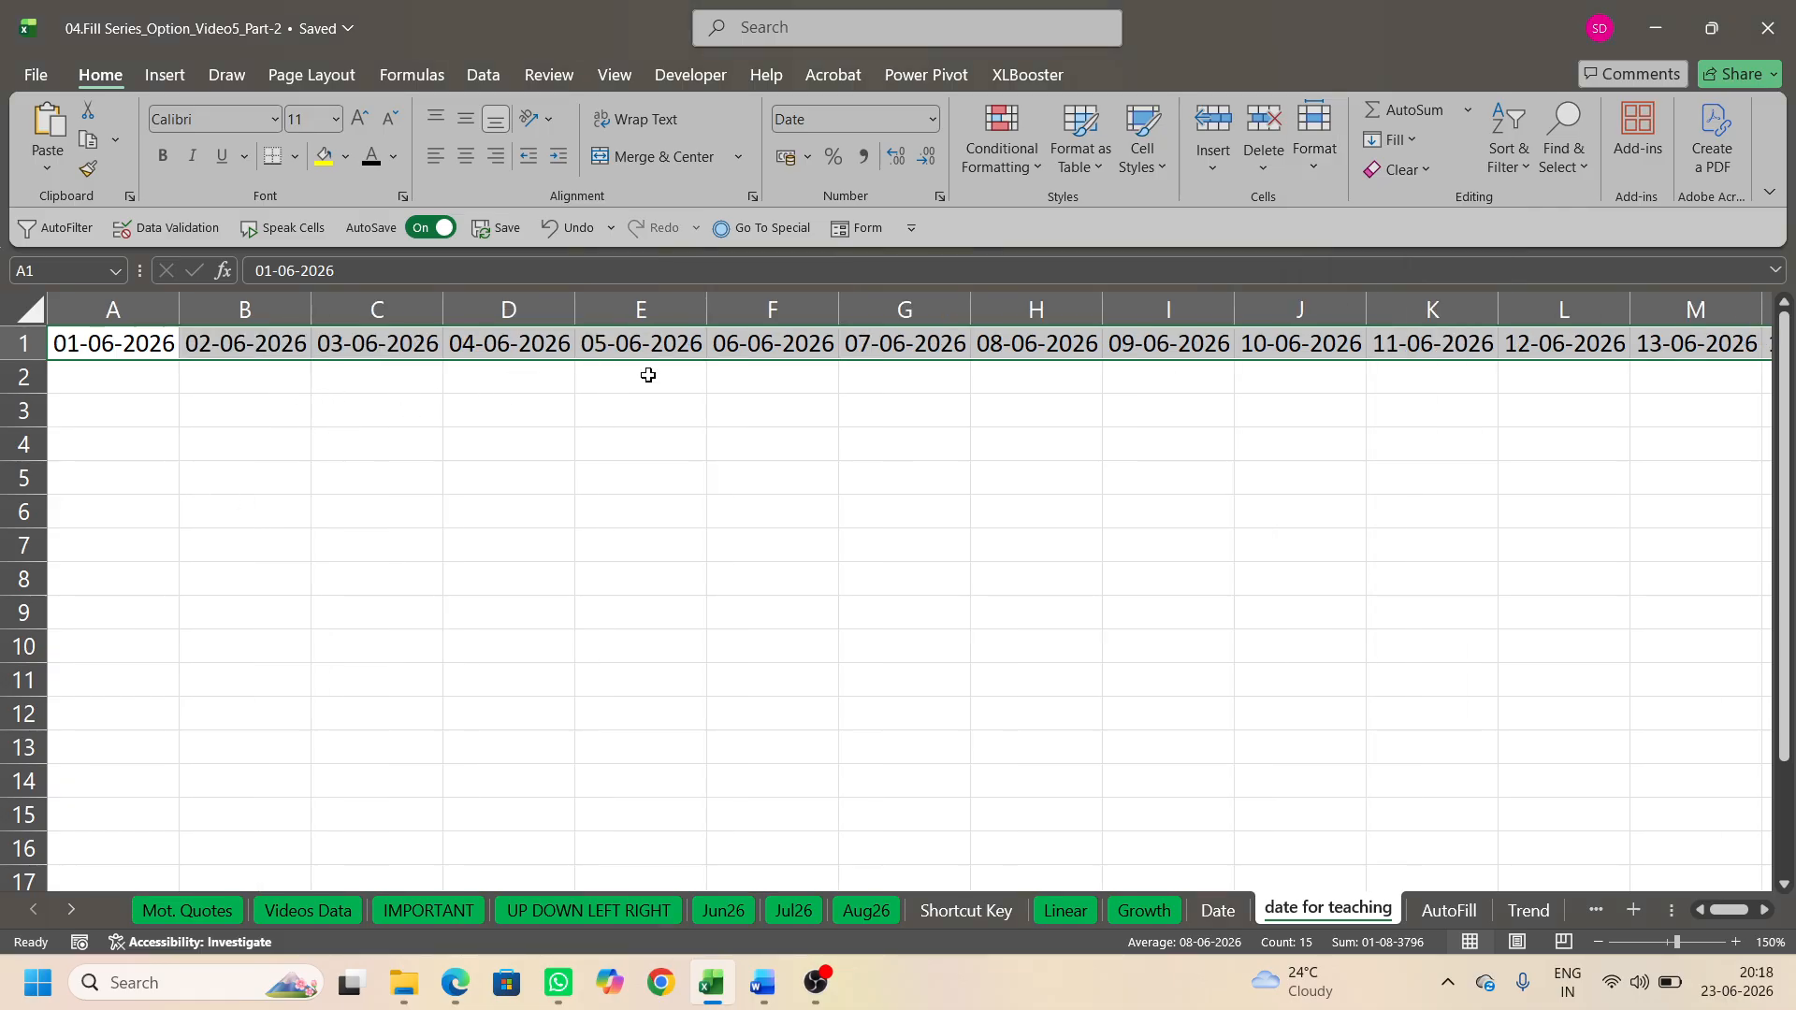
left_click(1764, 909)
left_click(1765, 909)
left_click(1765, 909)
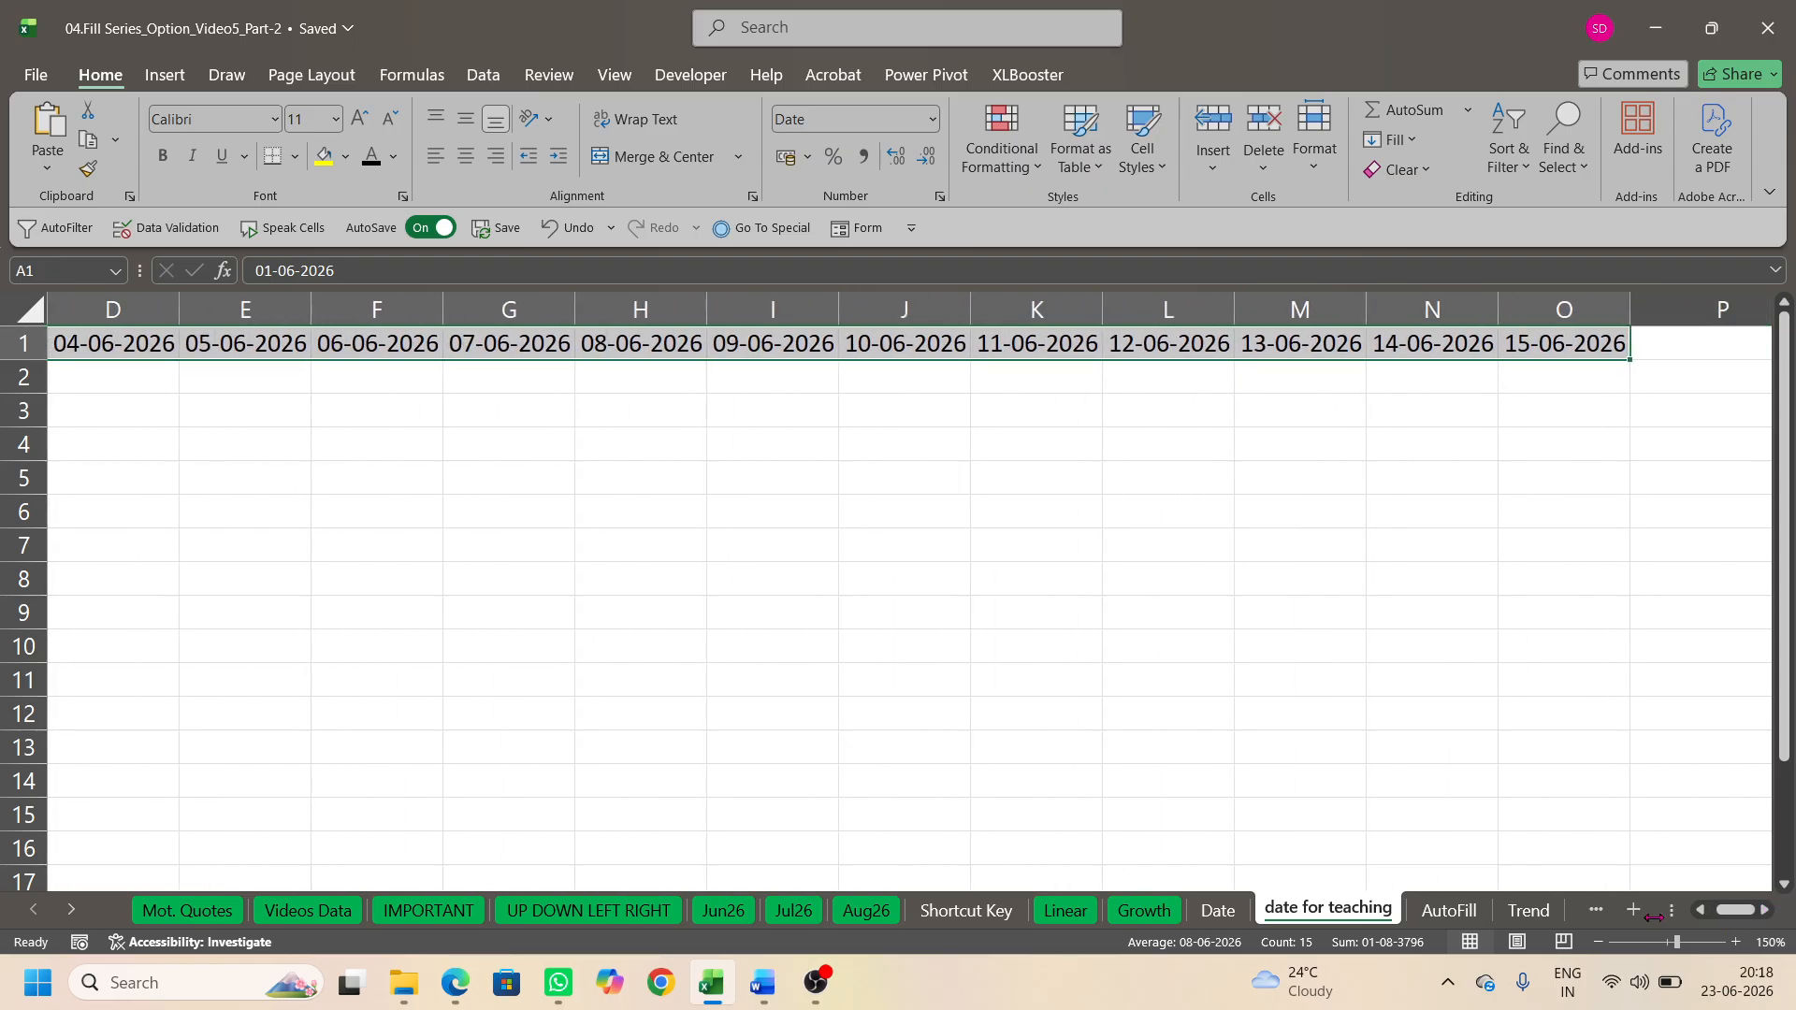
left_click(1700, 909)
left_click(1700, 909)
left_click(1700, 909)
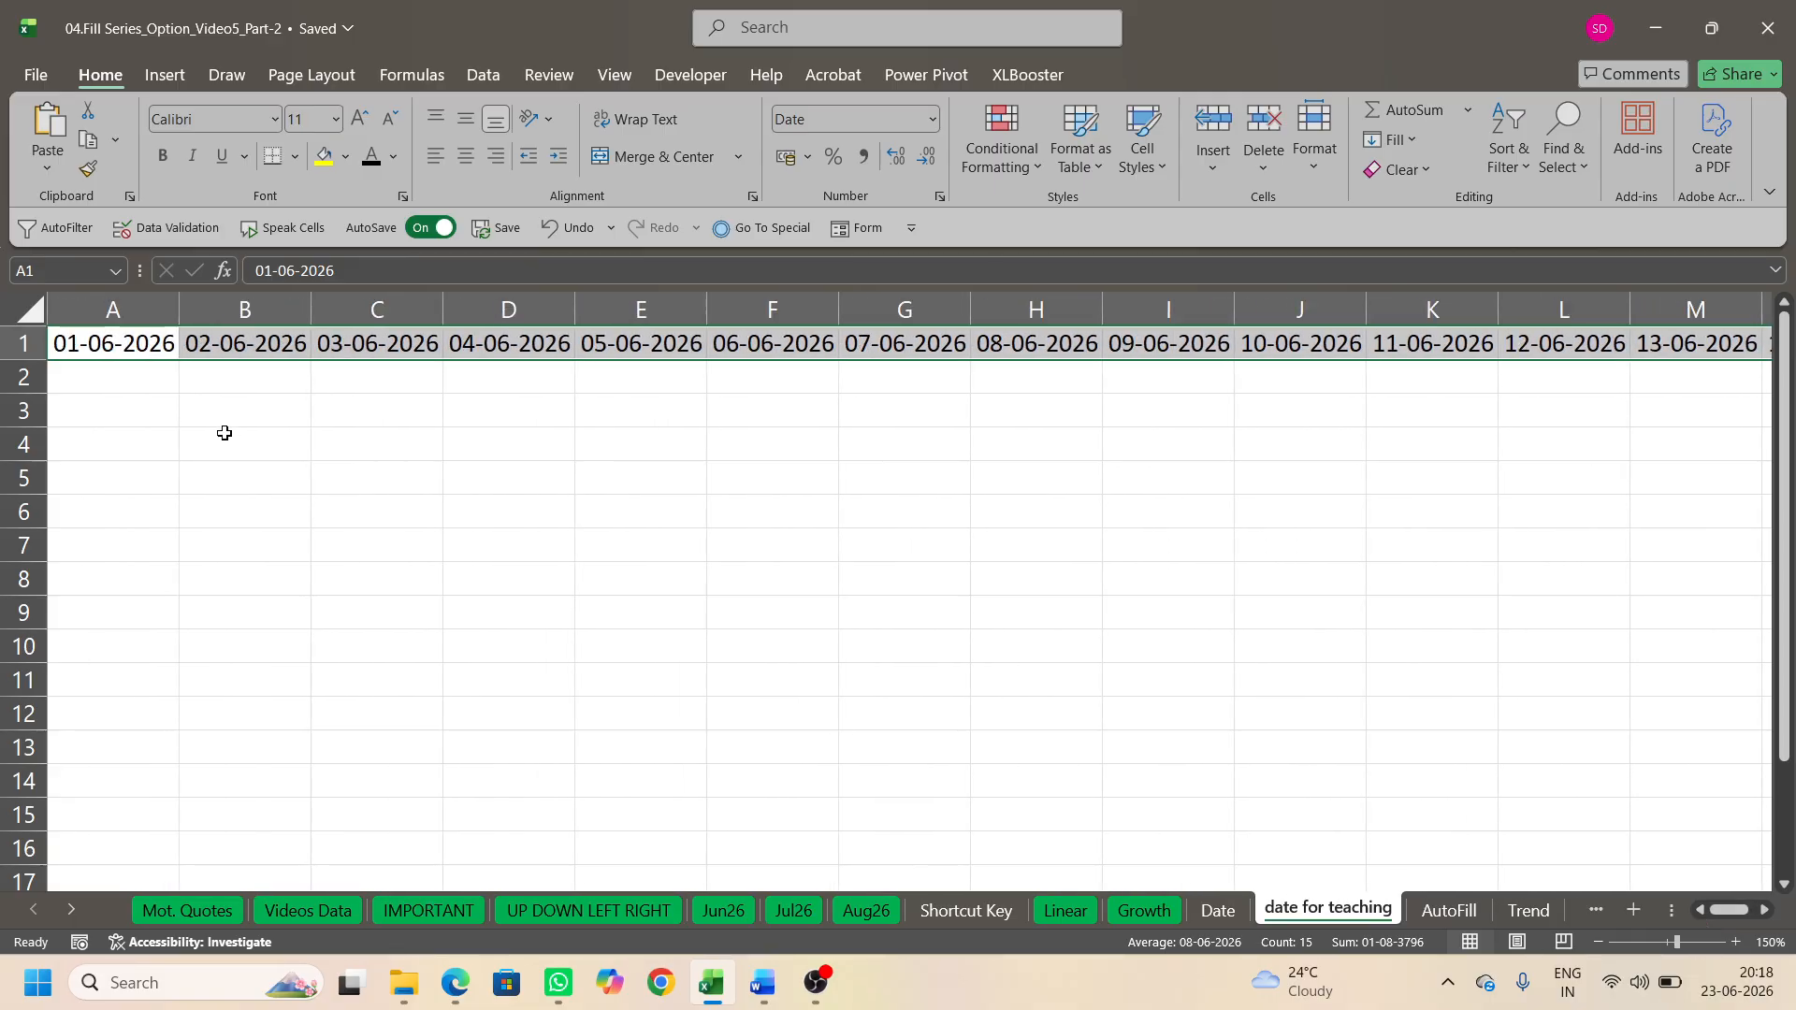
Step: Fill the start date from A1 down into cell A2
left_click(104, 371)
key("ctrl+d")
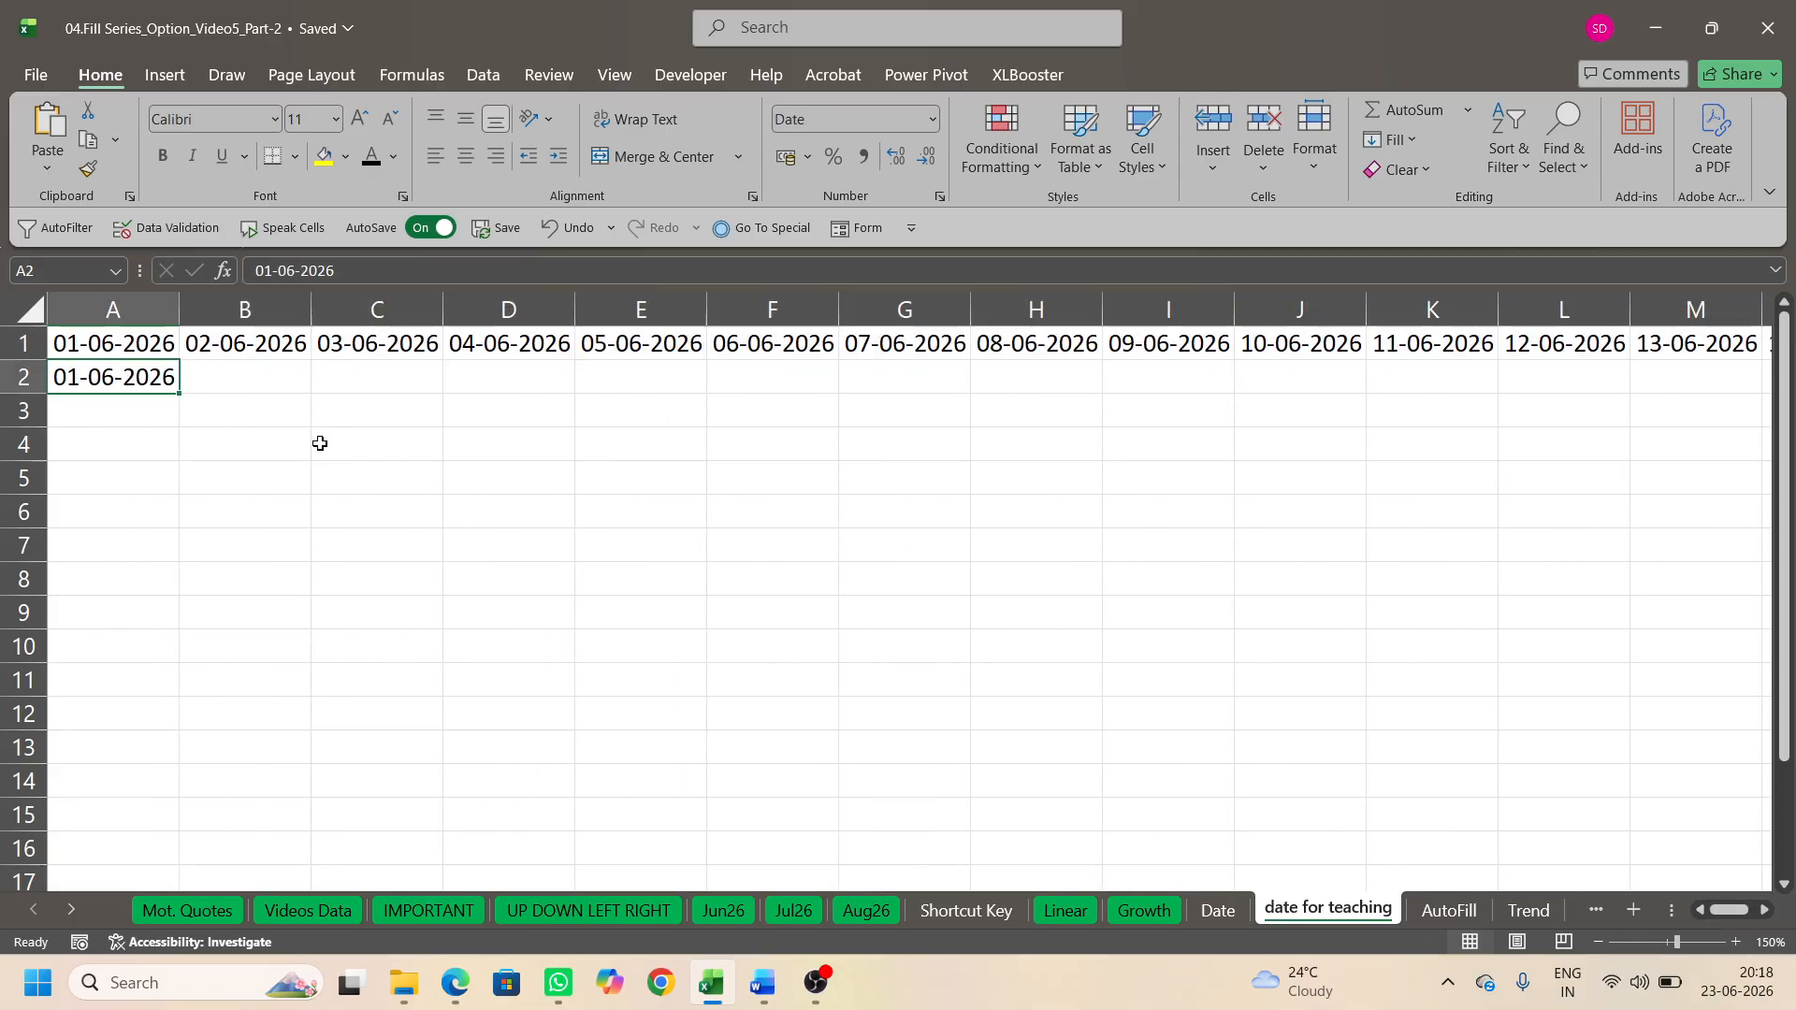
left_click(247, 376)
left_click(1393, 139)
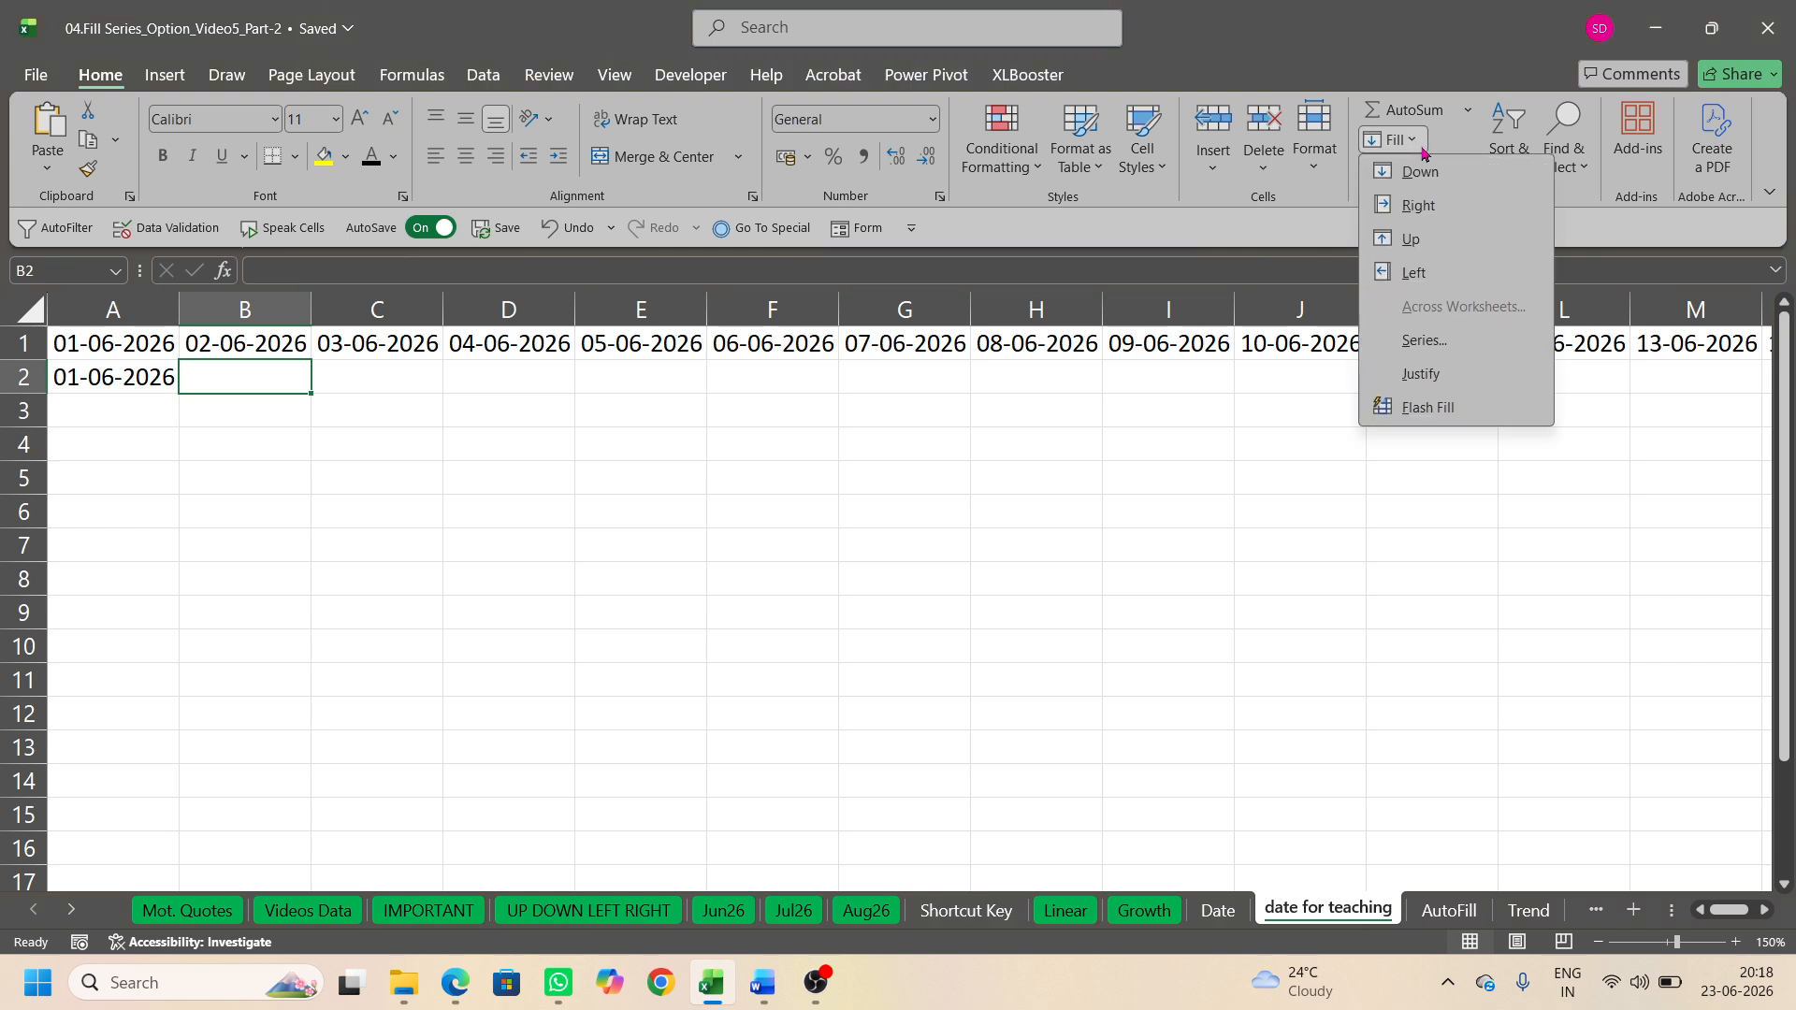
left_click(1425, 341)
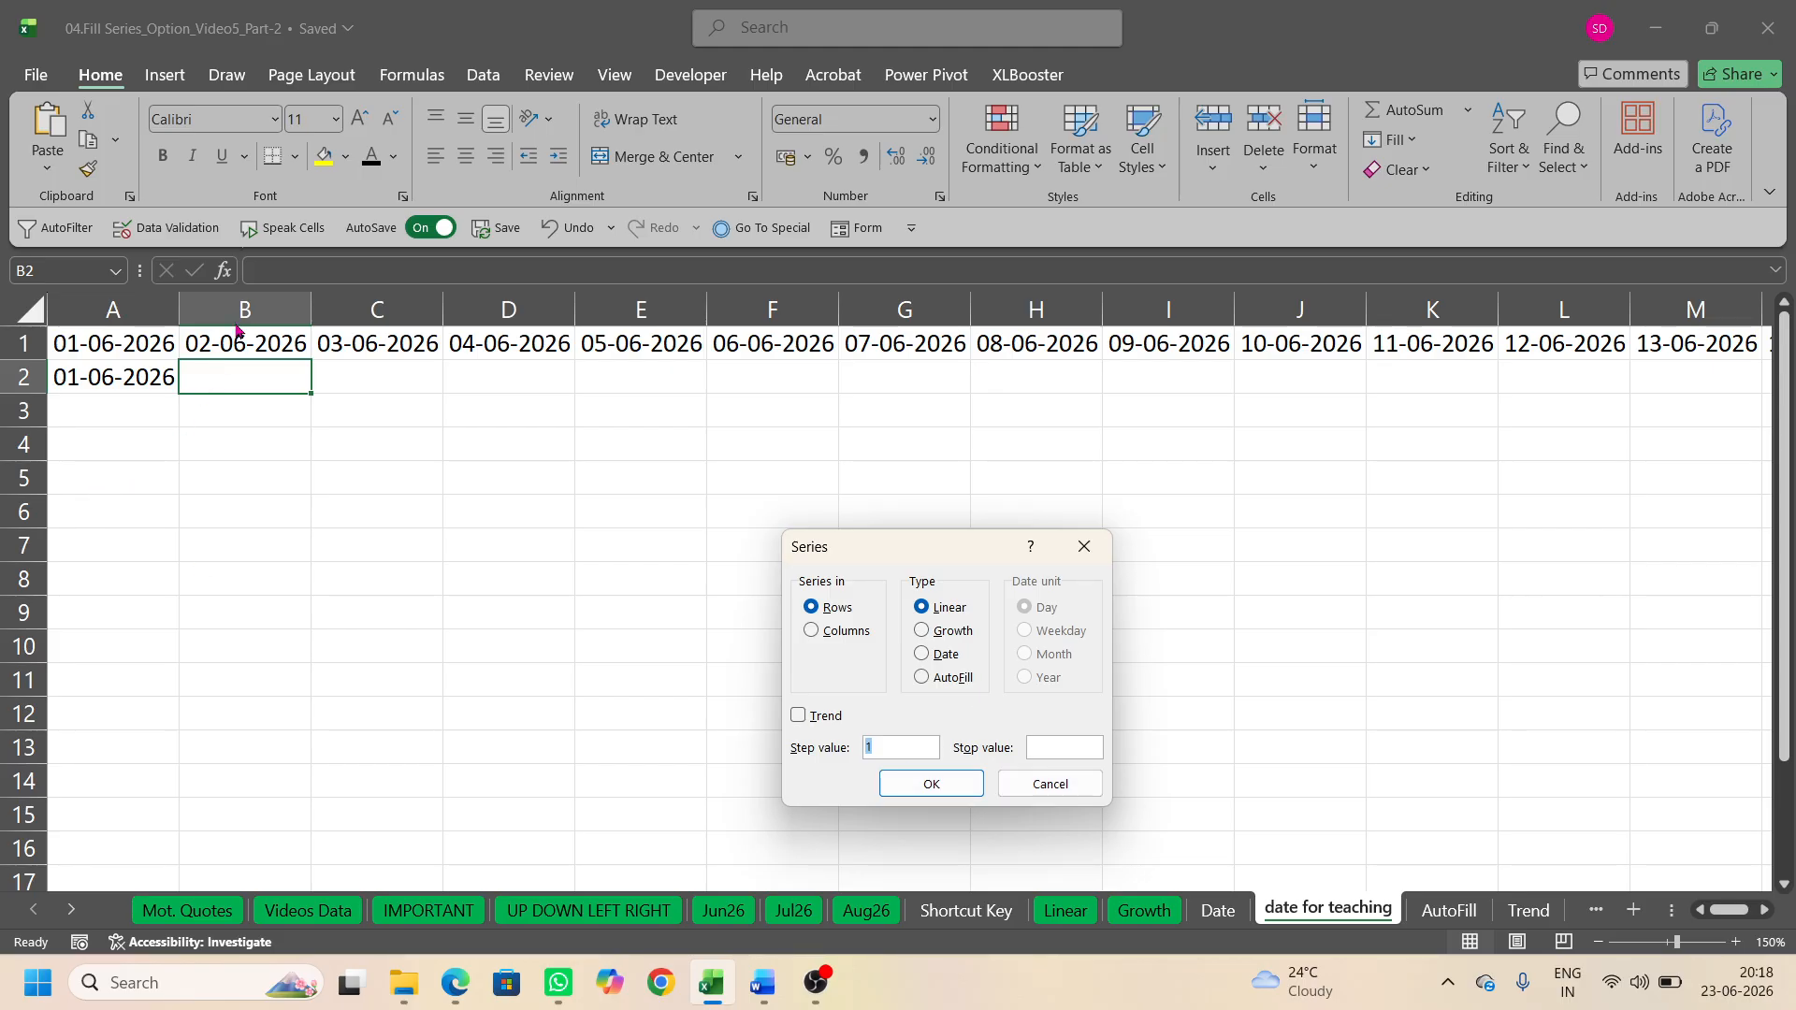
left_click(1052, 784)
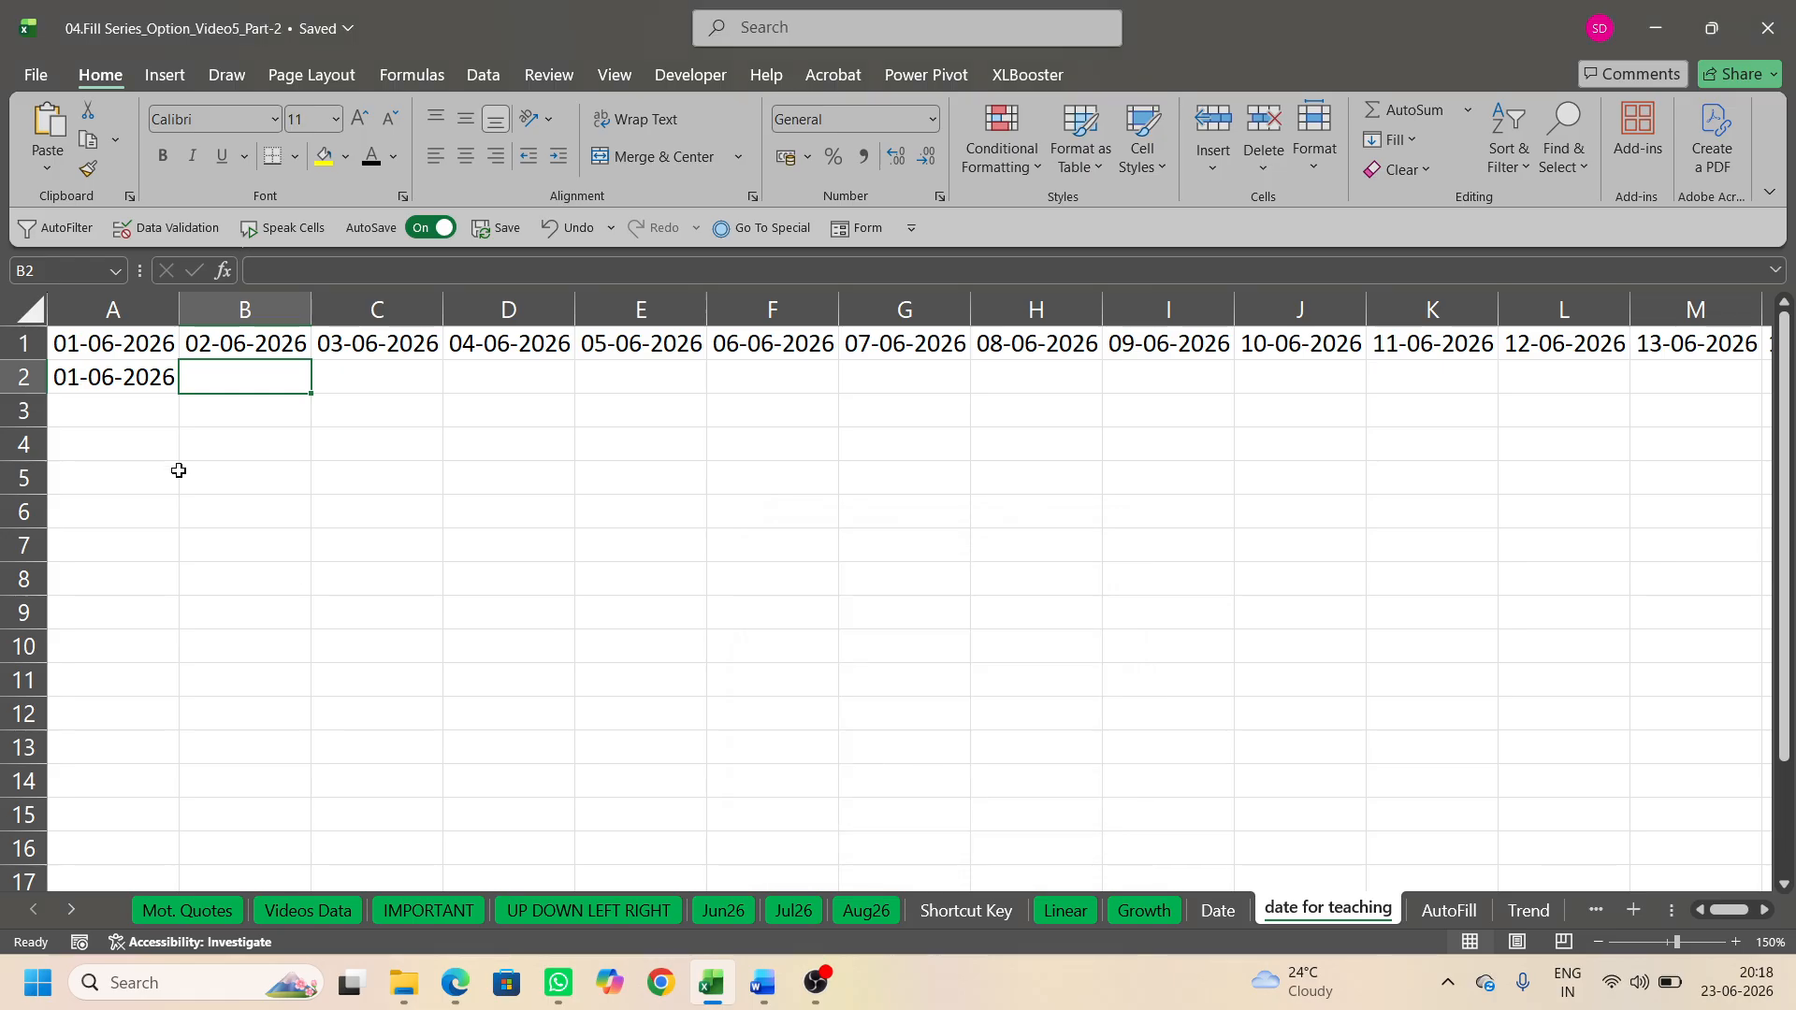
Step: Fill a Date series along the row from A2 with the Weekday unit, step 1 and stop value 15/6/2026
left_click(131, 383)
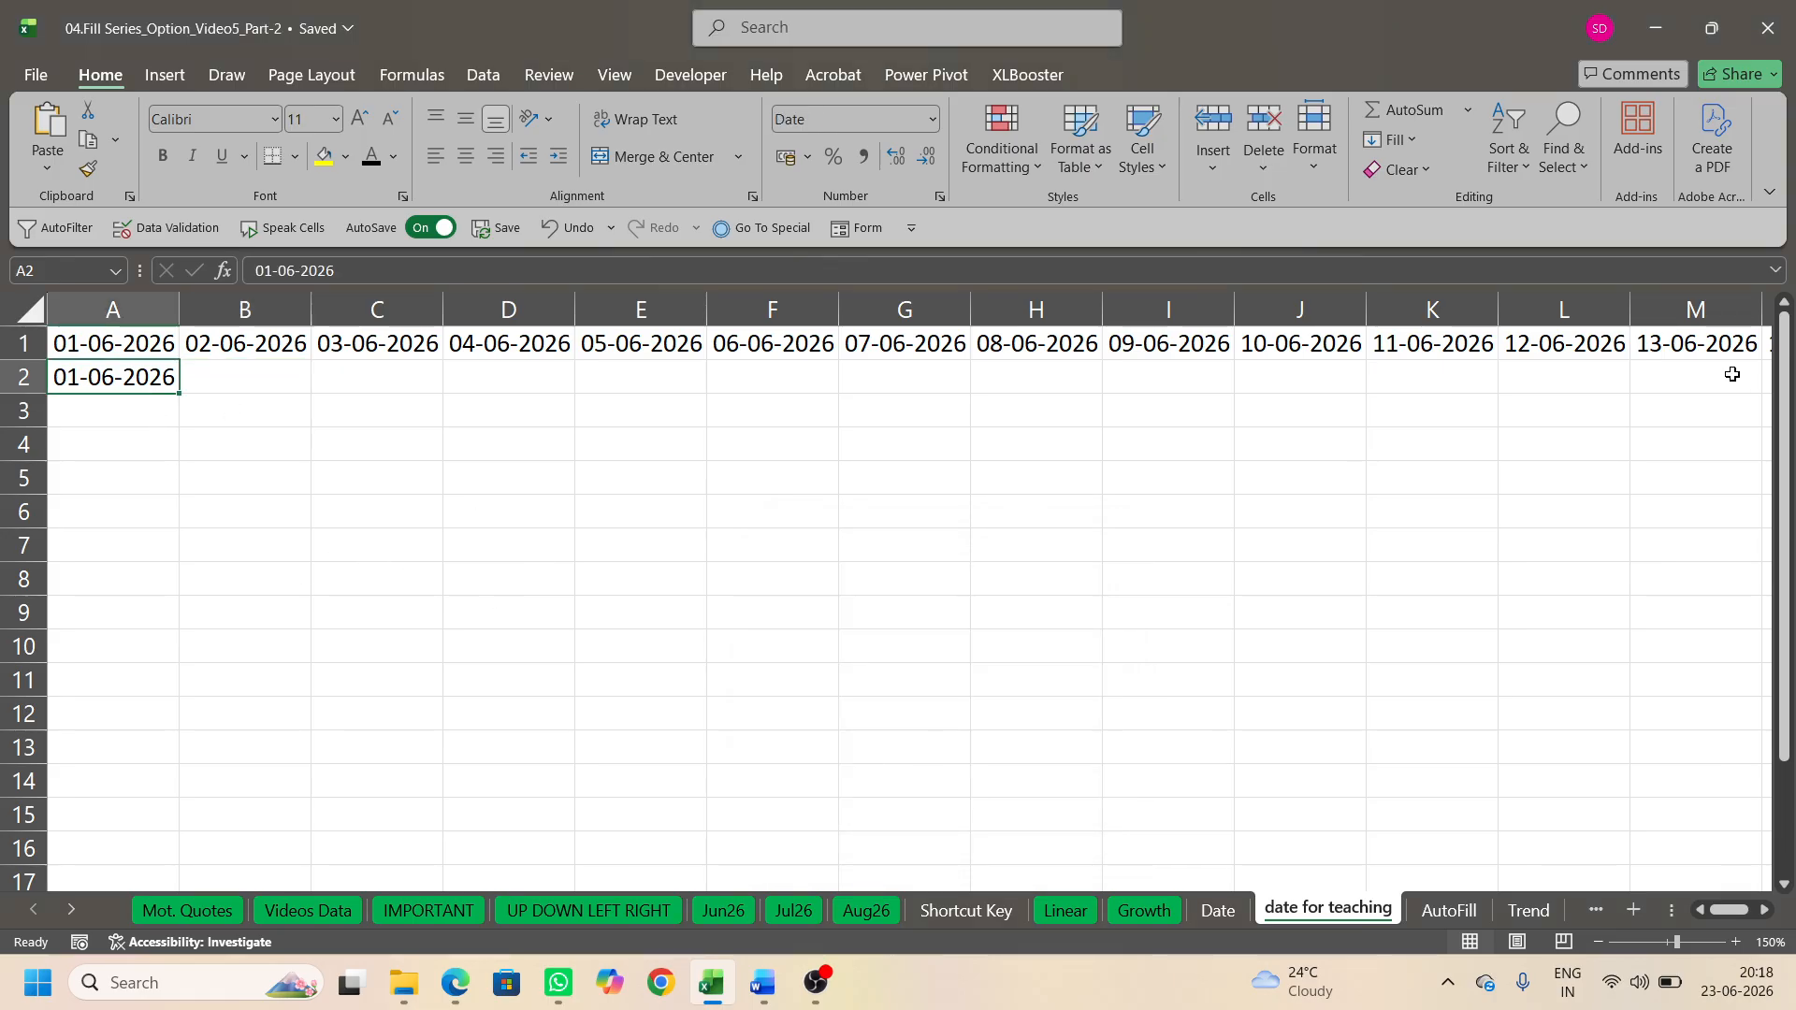
left_click(1428, 144)
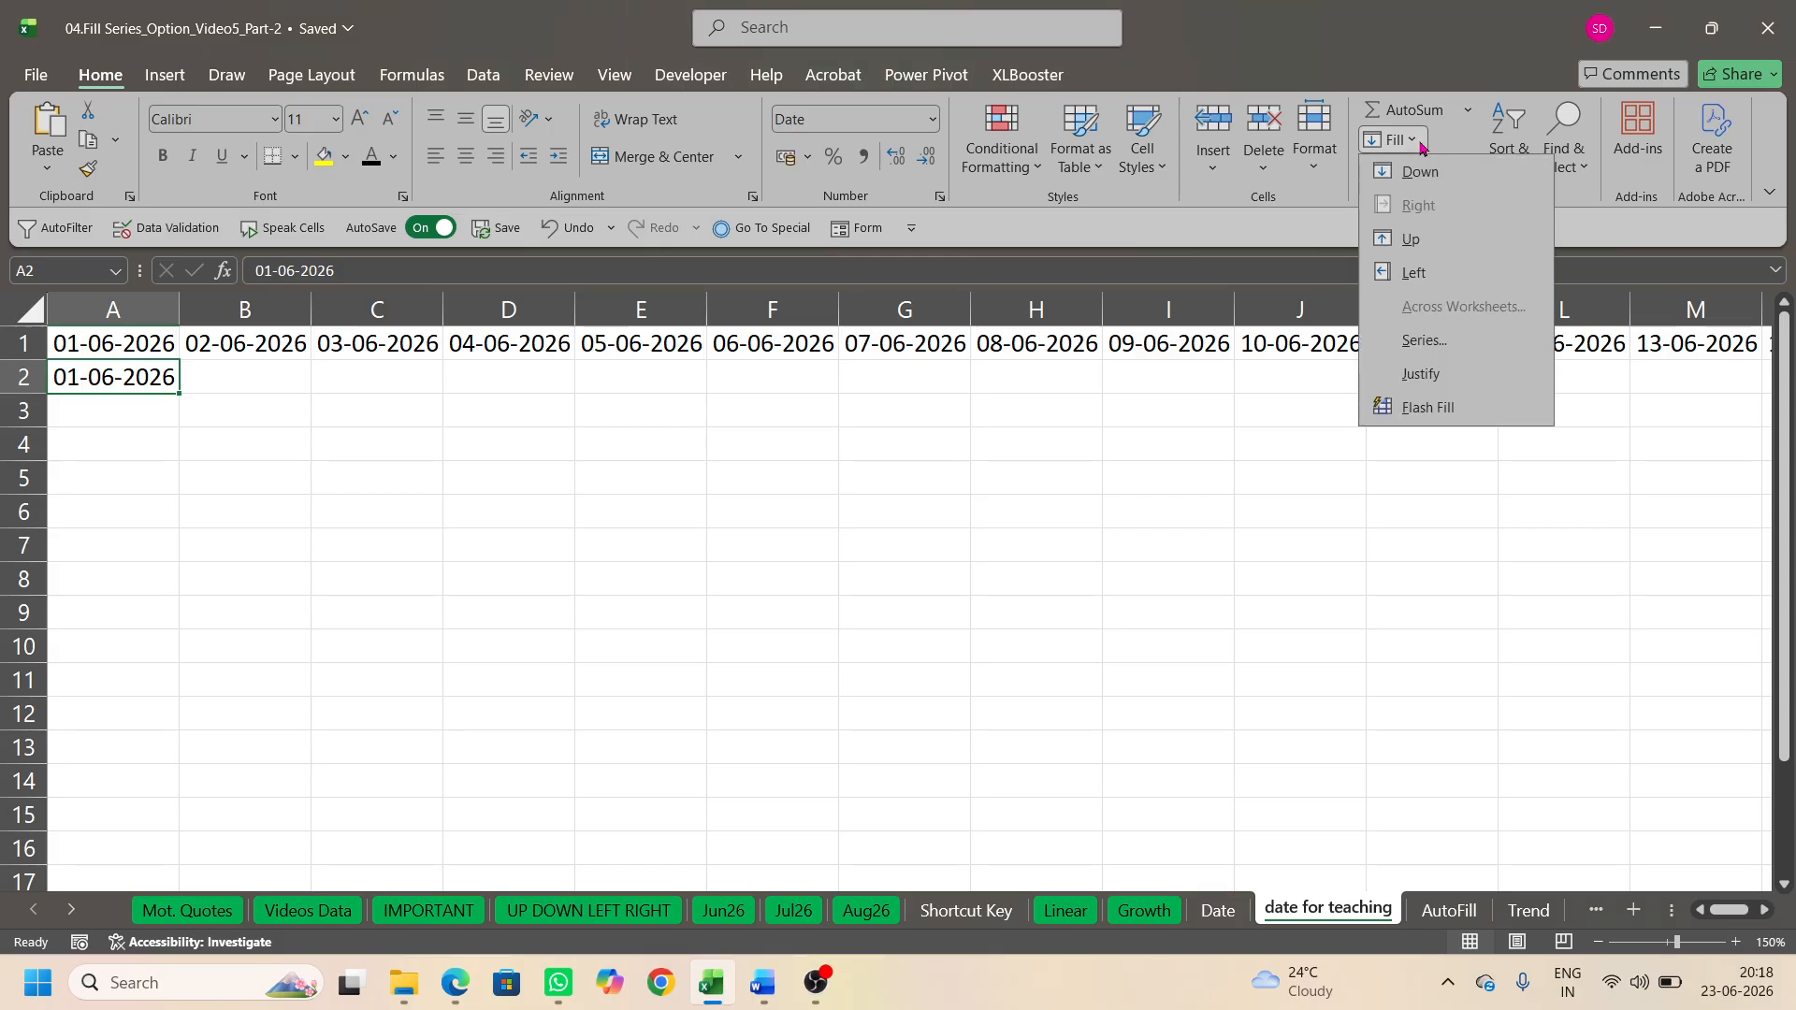
left_click(1411, 341)
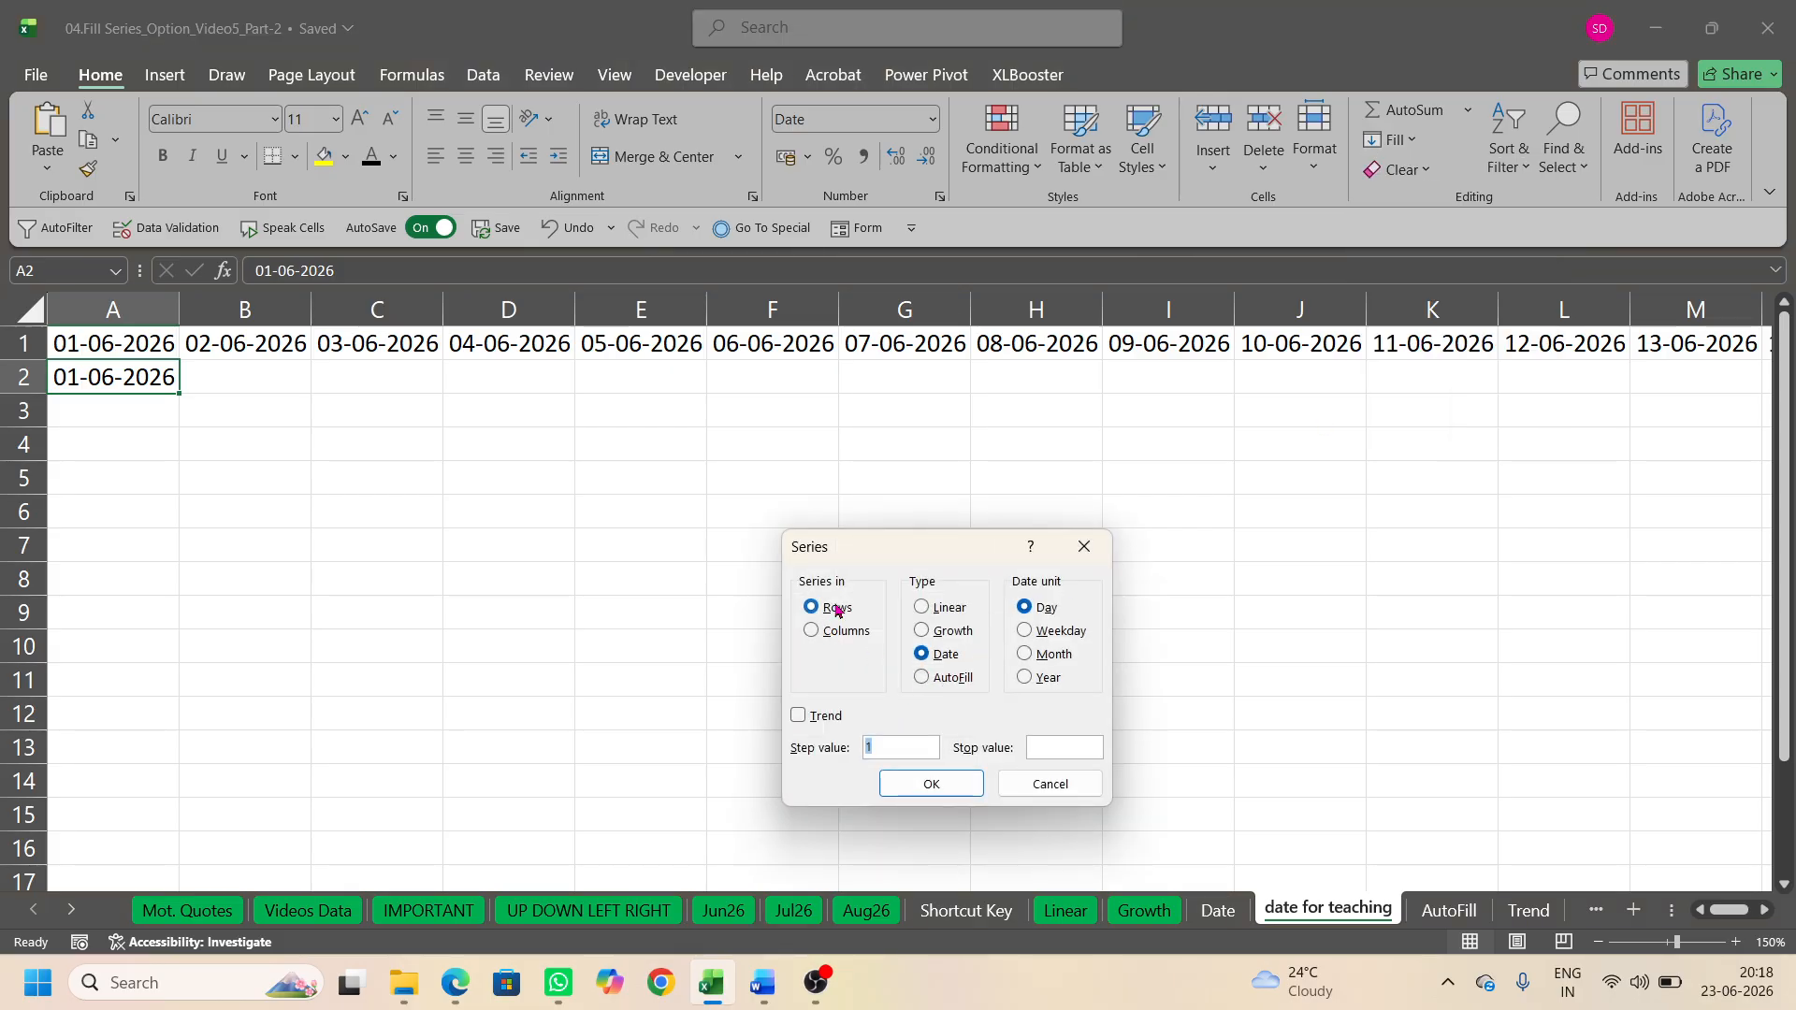
left_click(1054, 632)
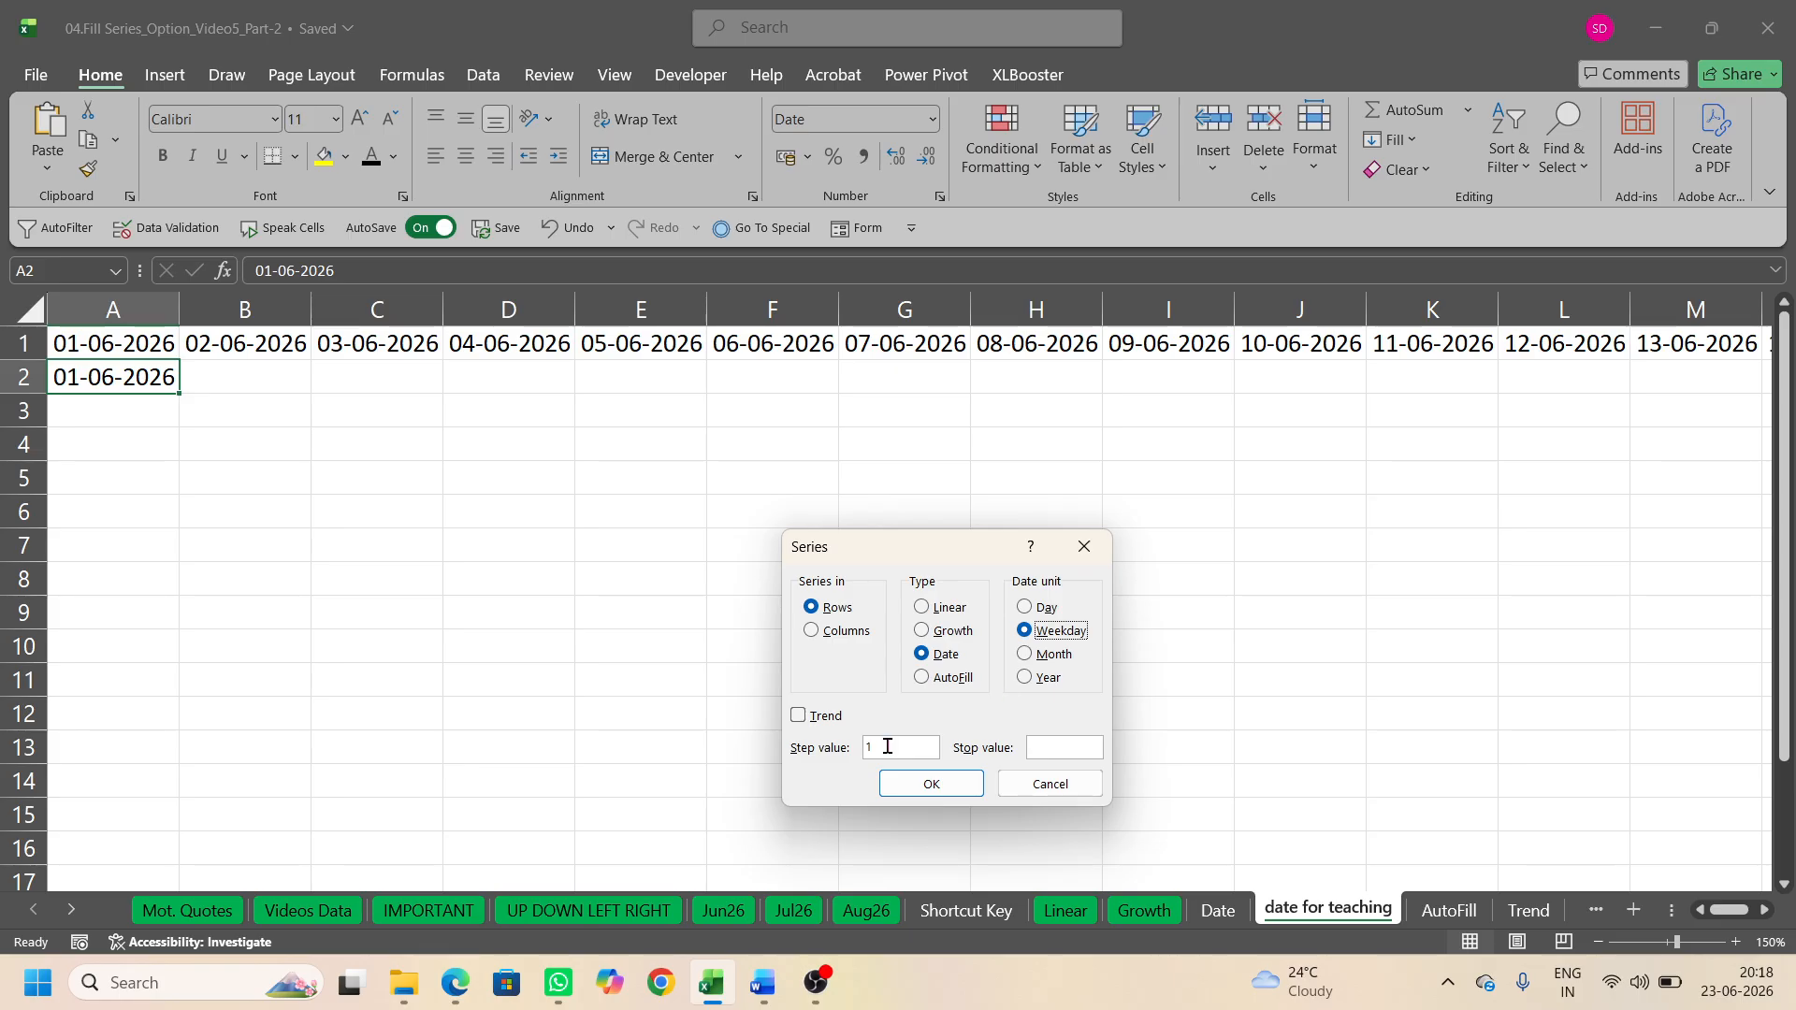
left_click(1062, 747)
type("15/6/2026")
left_click(929, 786)
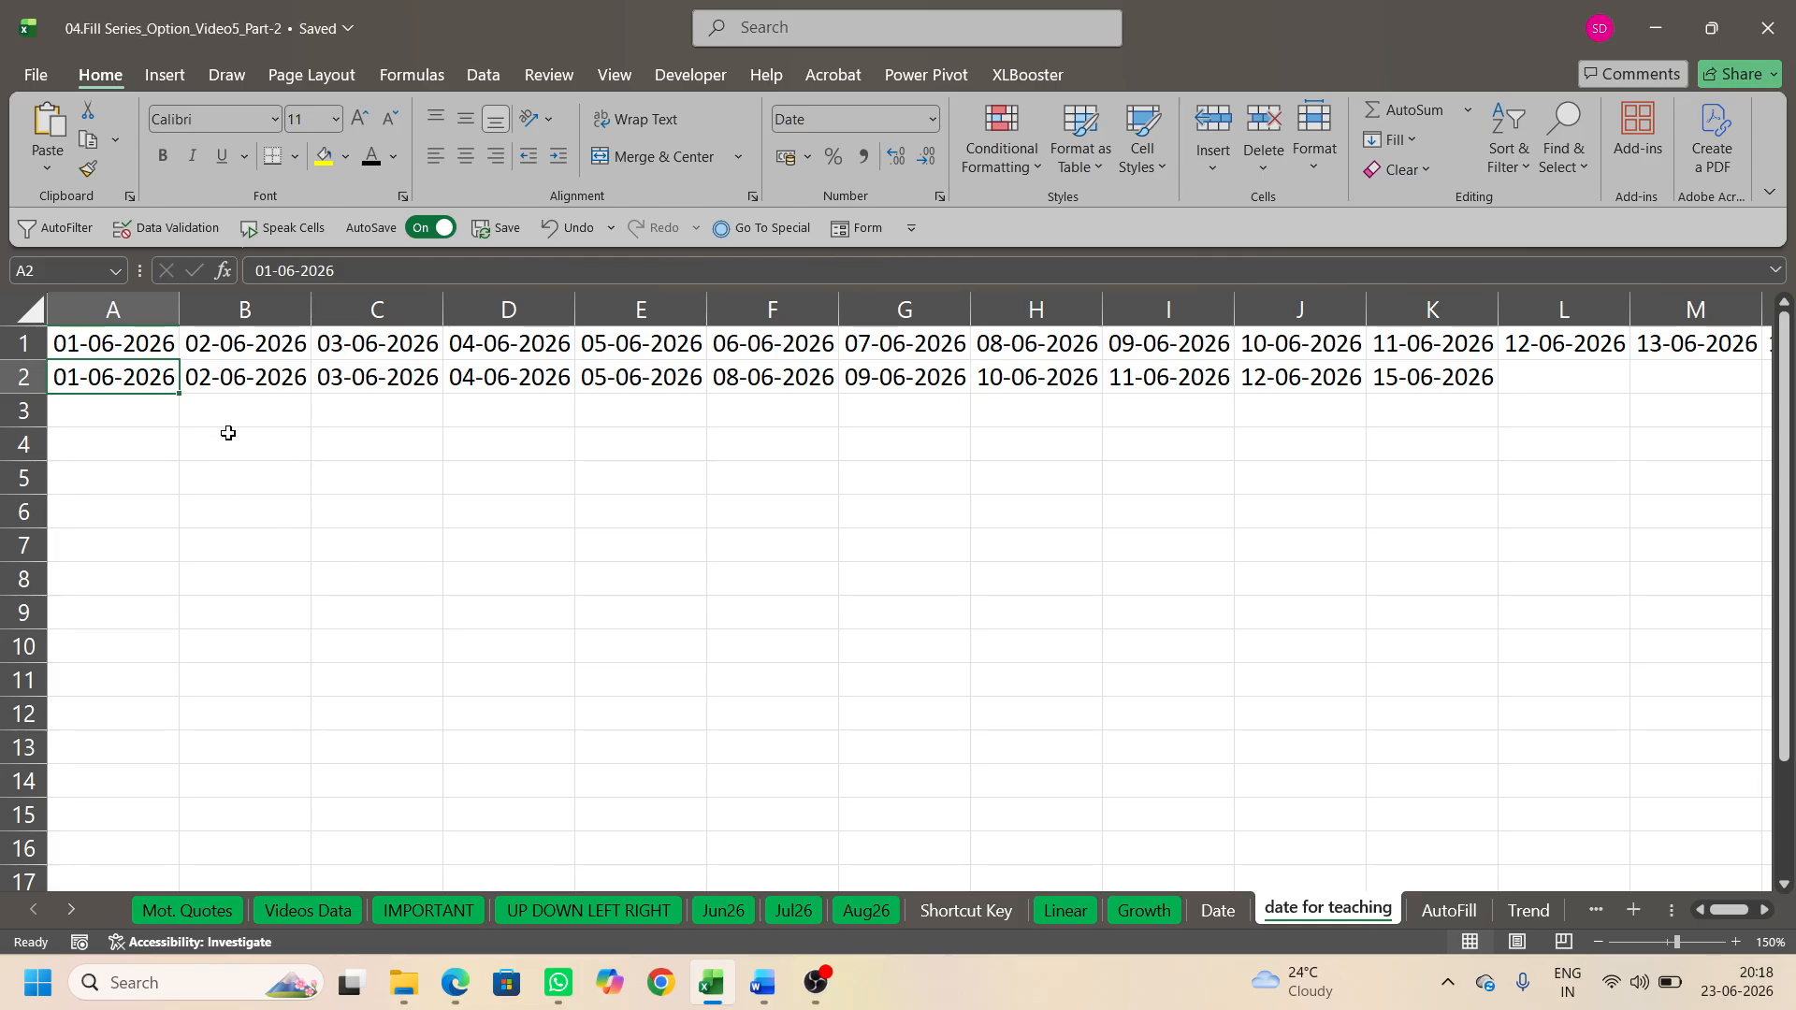
Step: Compare the weekday dates in row 2 up to E2 with the June 2026 system calendar to check the weekends
key("Right")
key("Right")
key("Right")
key("Right")
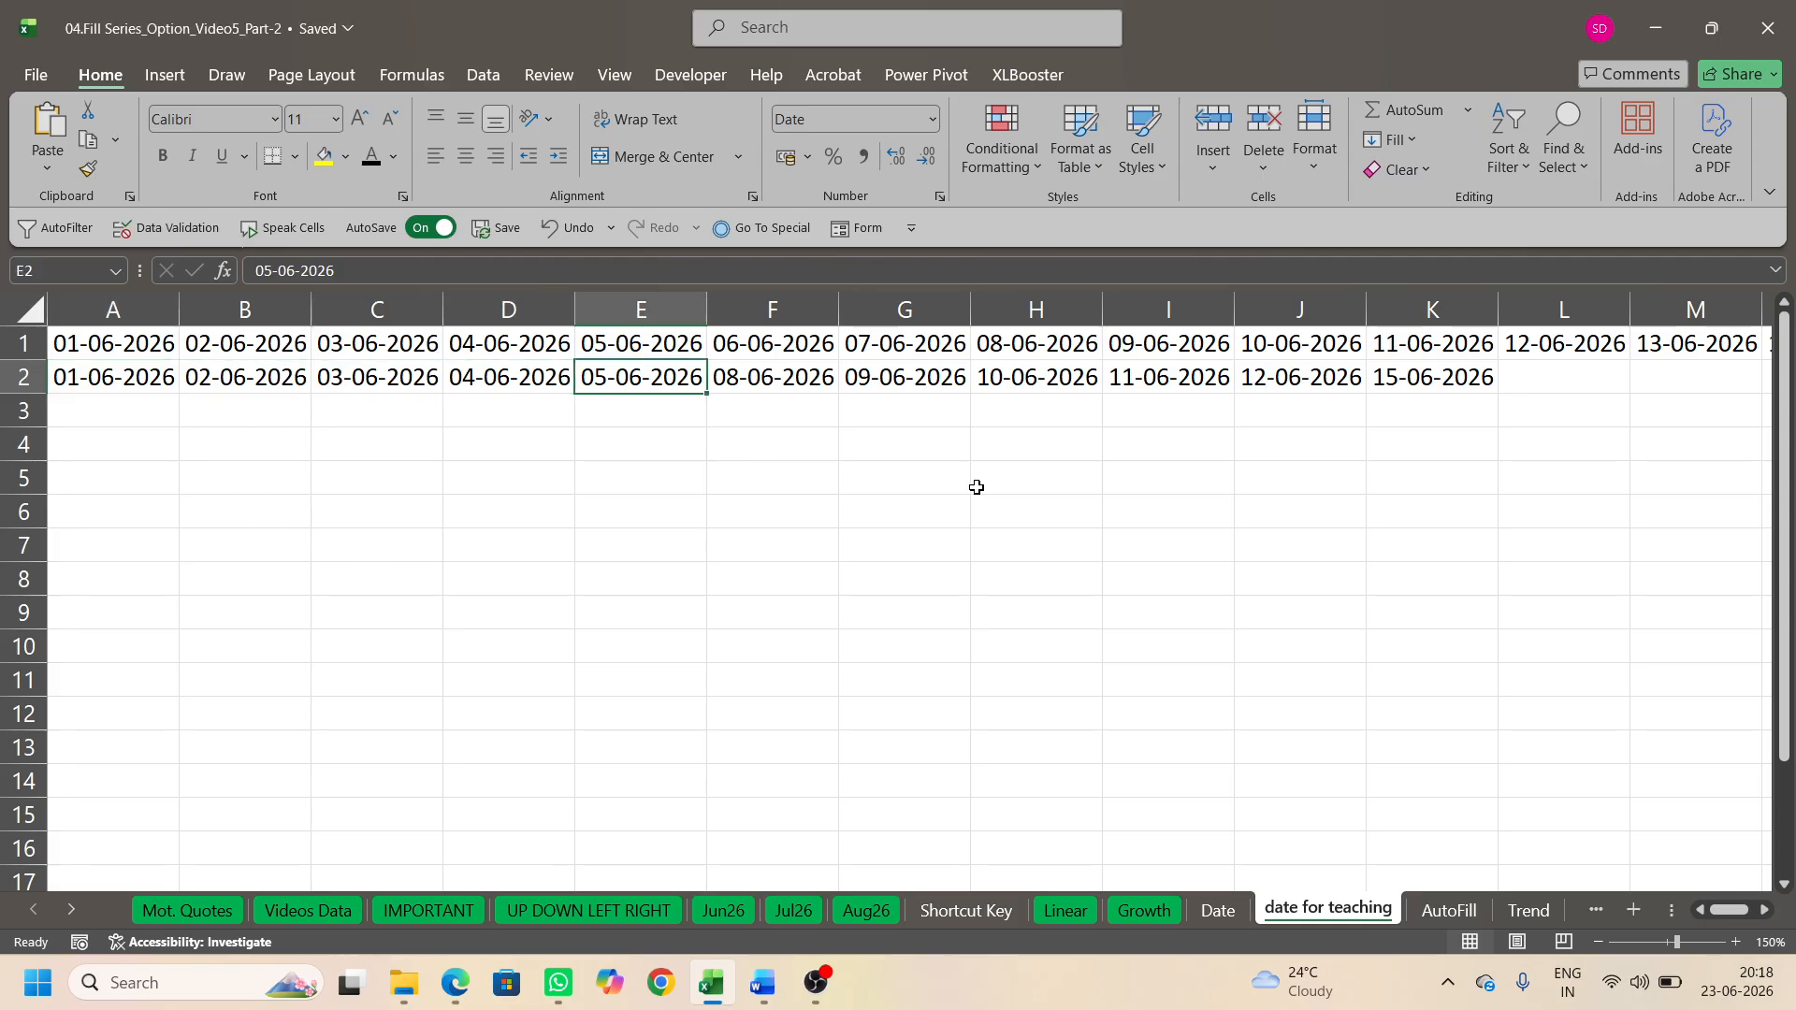
left_click(1731, 996)
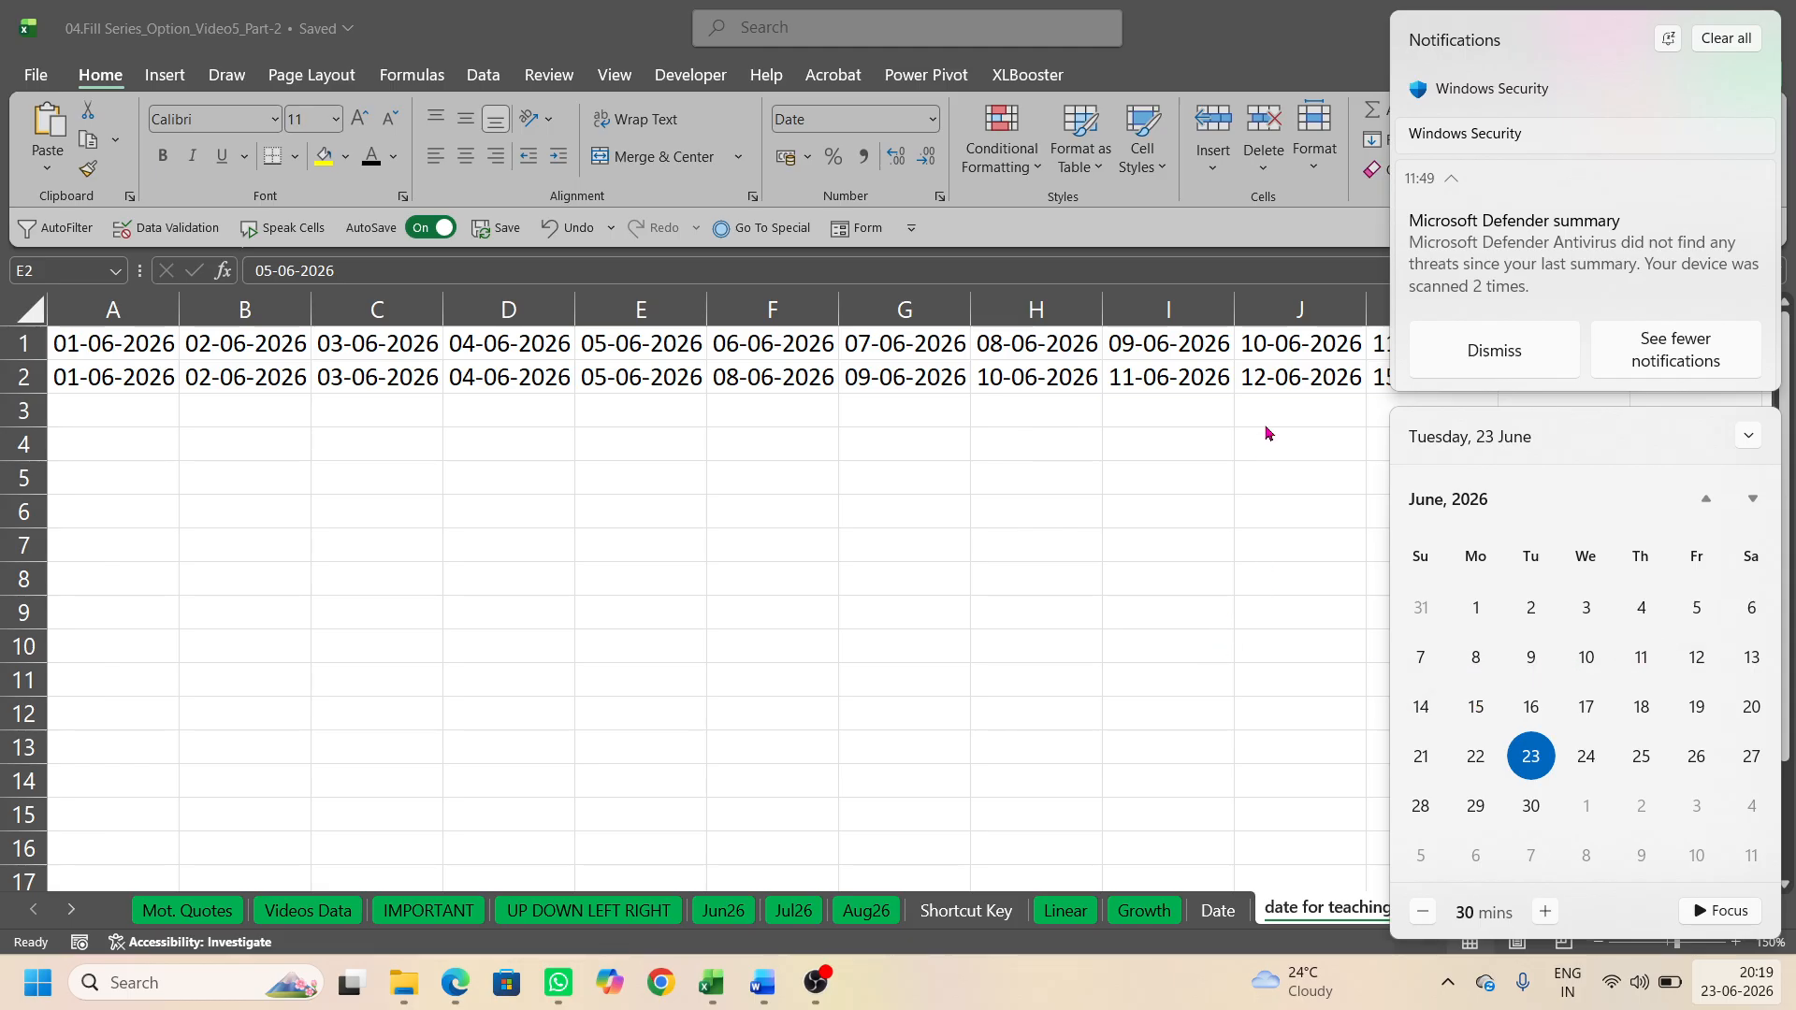
left_click(1291, 553)
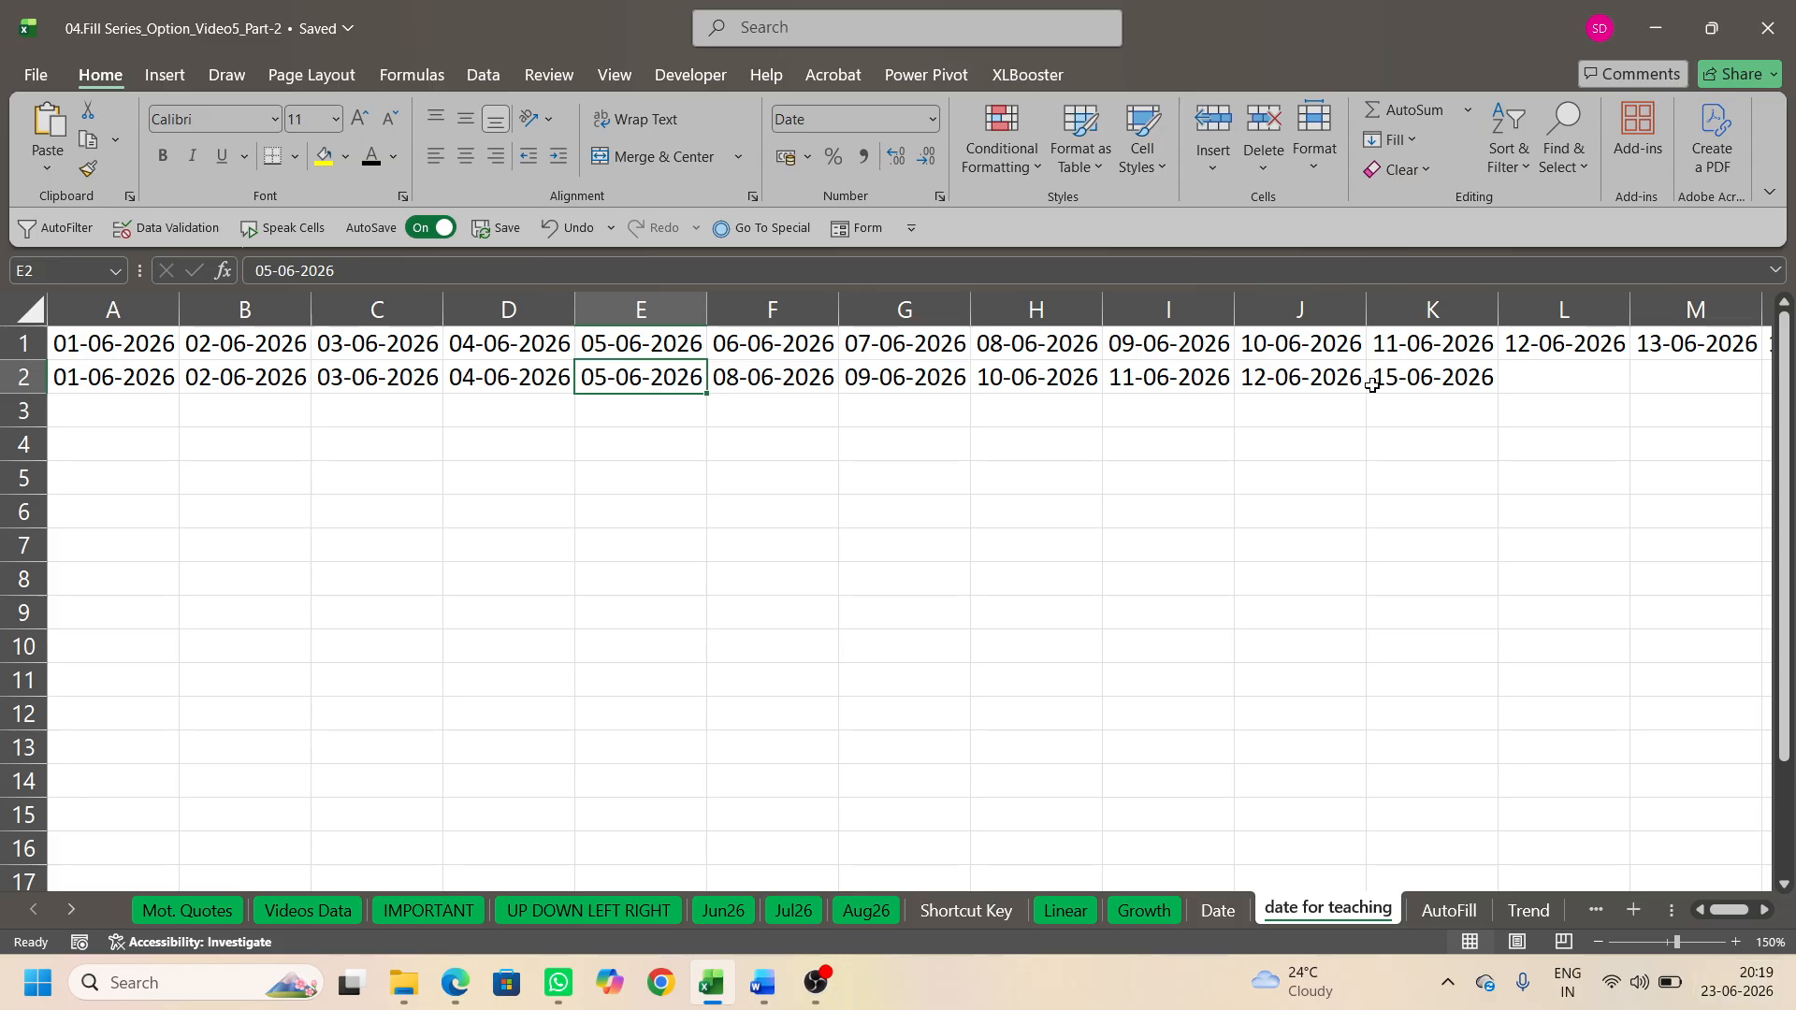
Step: Fill the start date down into A3 and generate a monthly Date series along the row, step 1, stop value 1/12/26
left_click(150, 409)
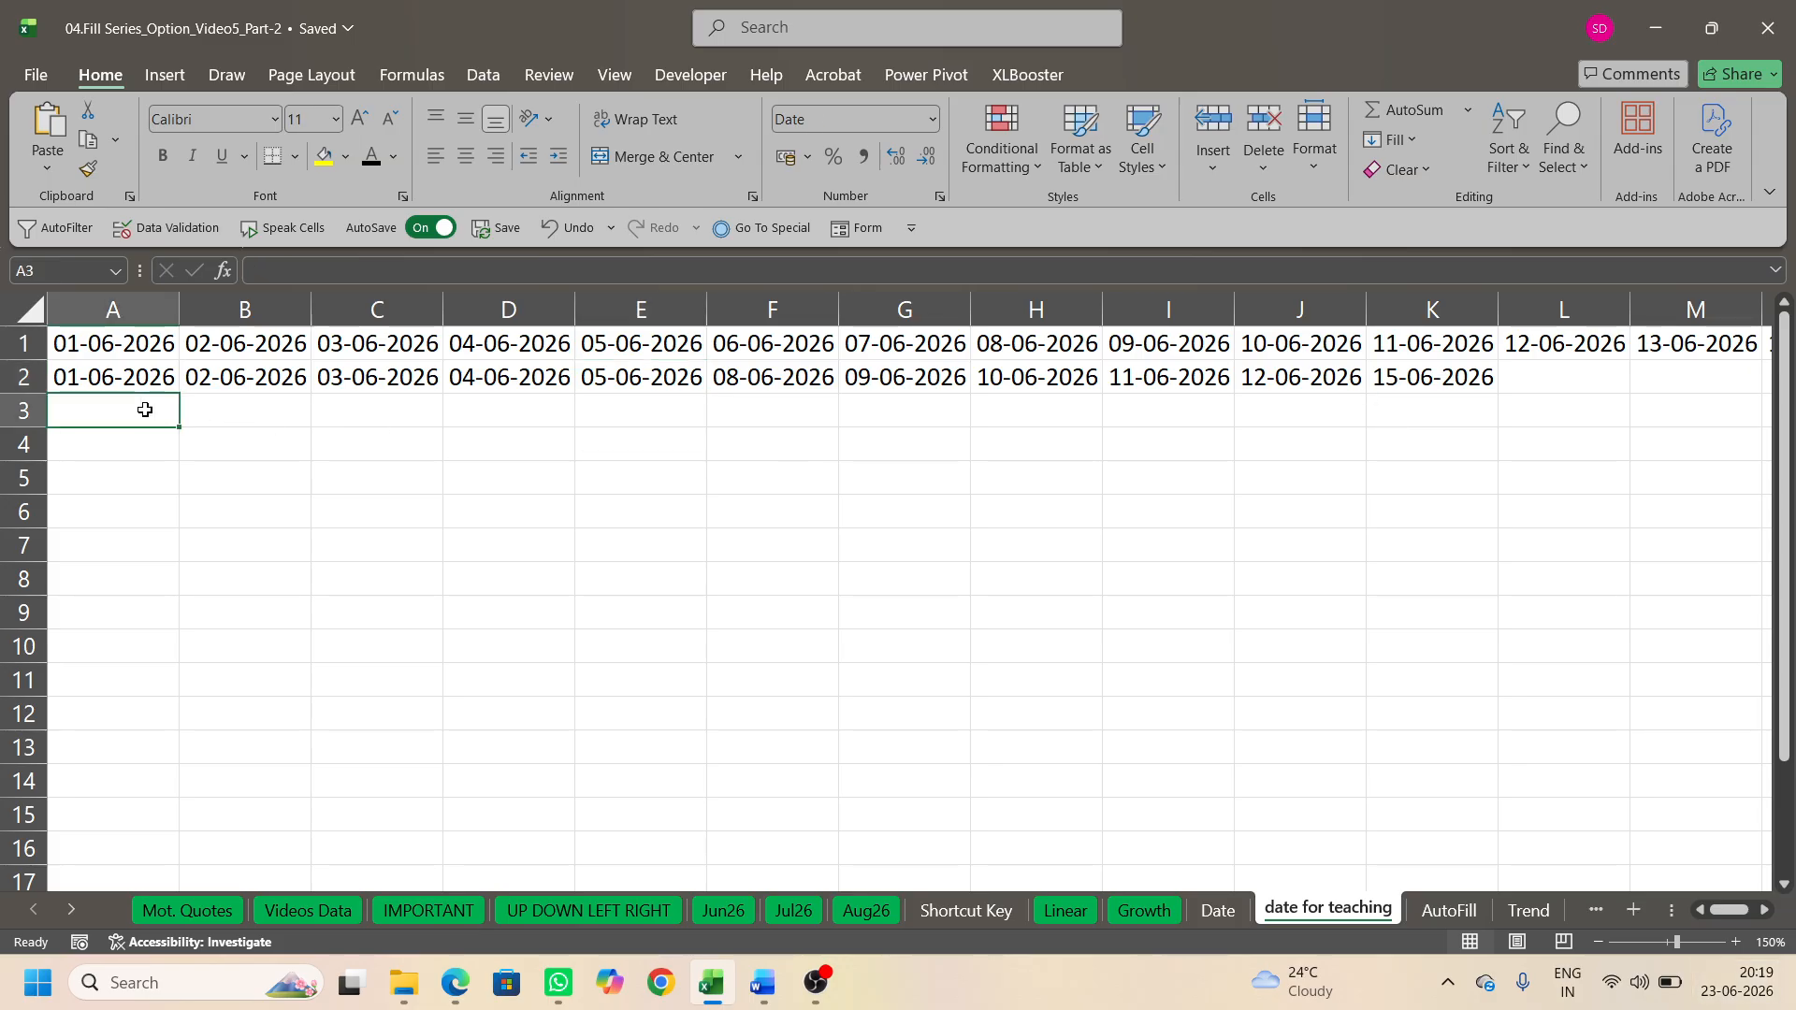
key("ctrl+d")
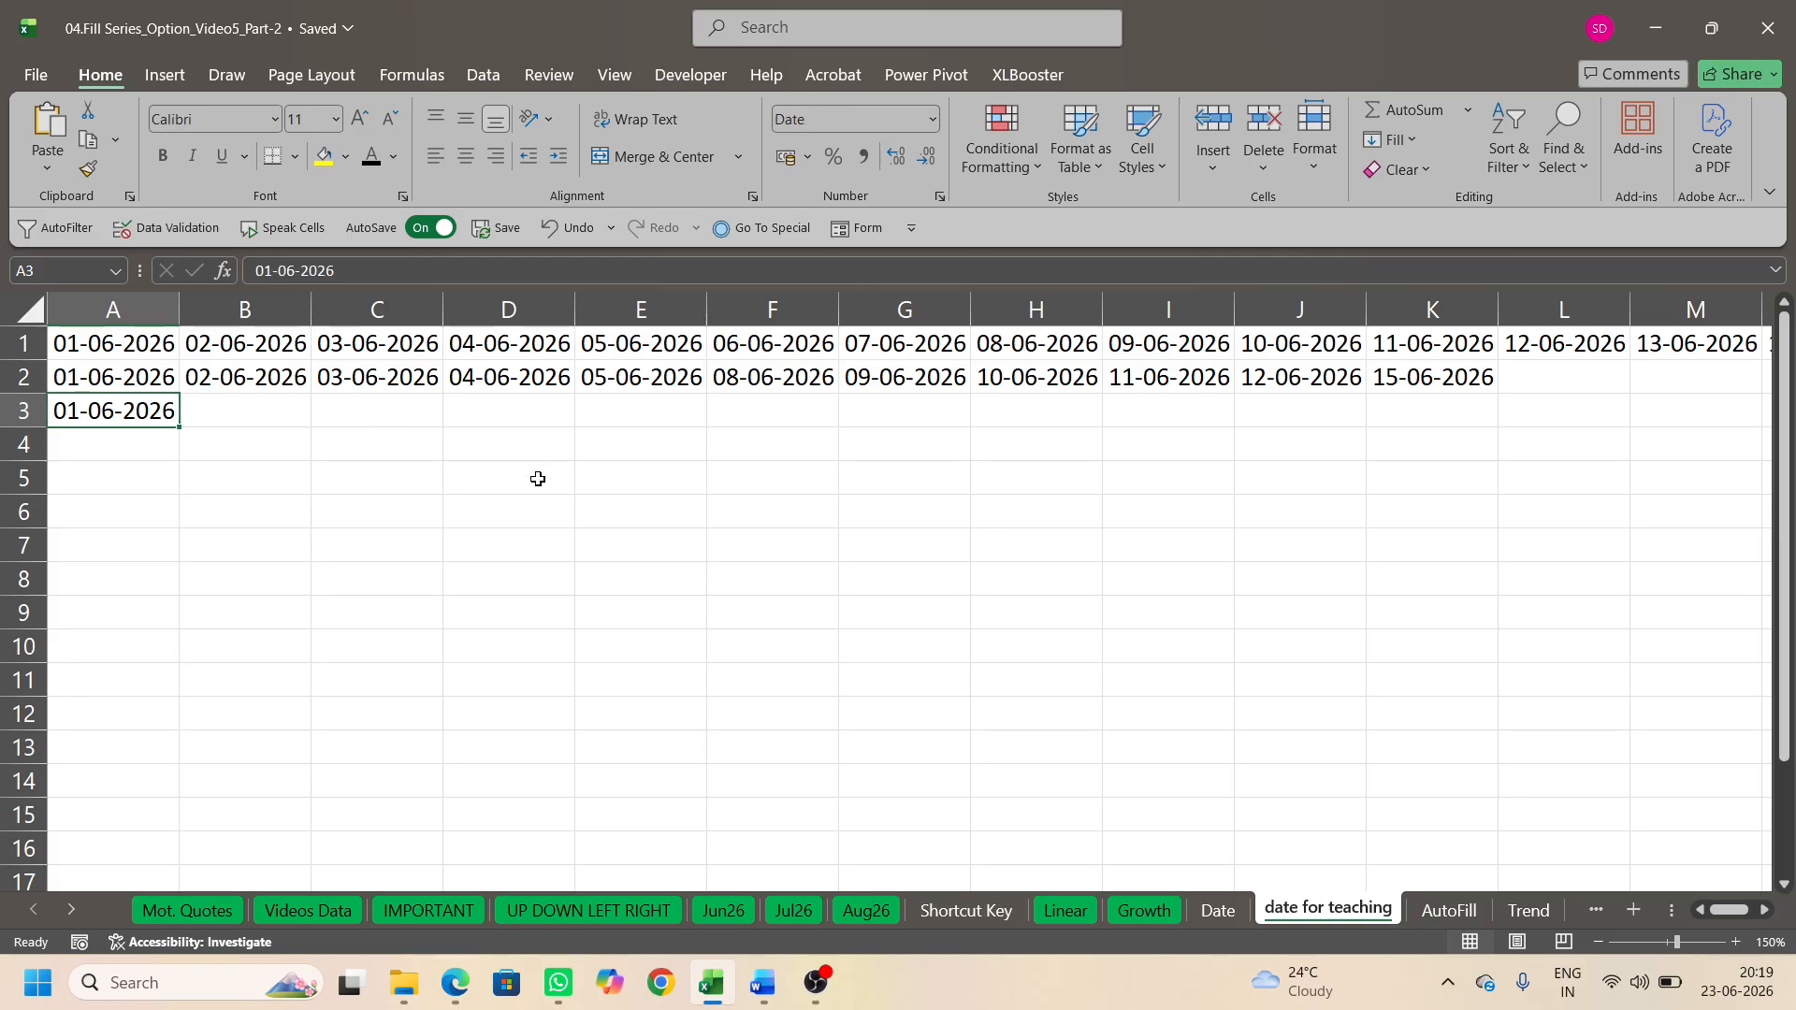
left_click(1391, 139)
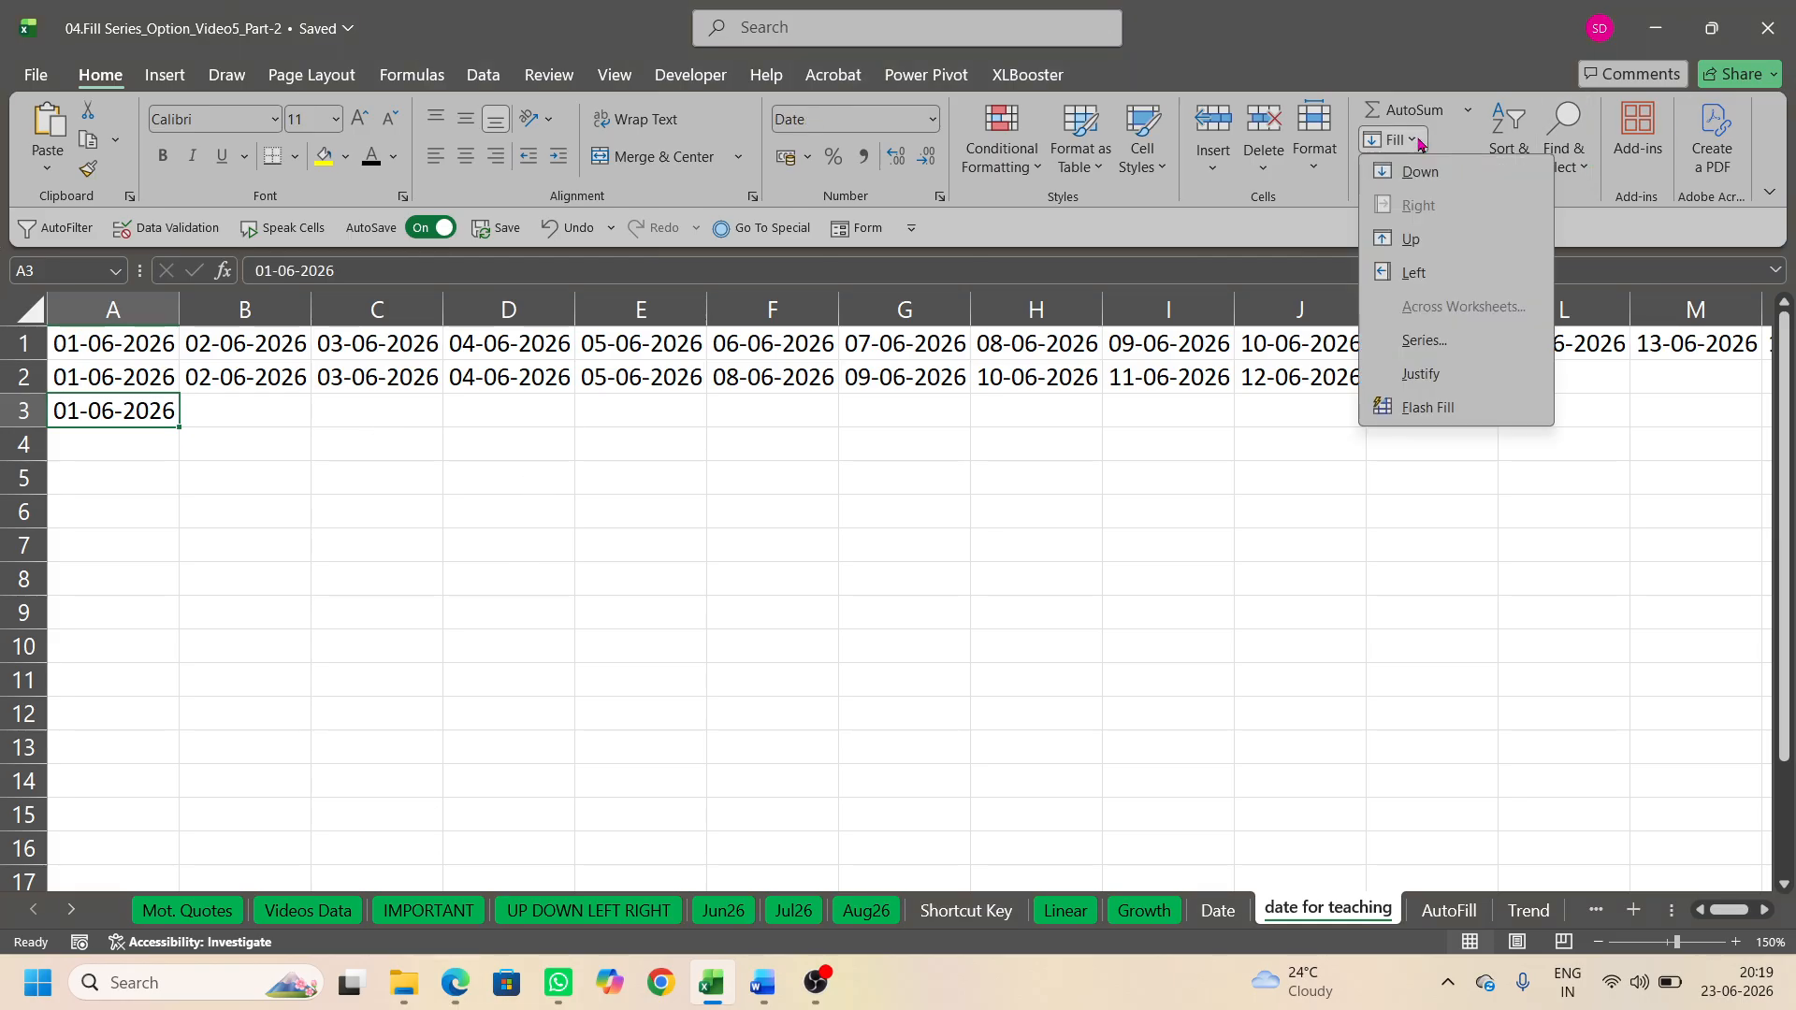
left_click(1419, 341)
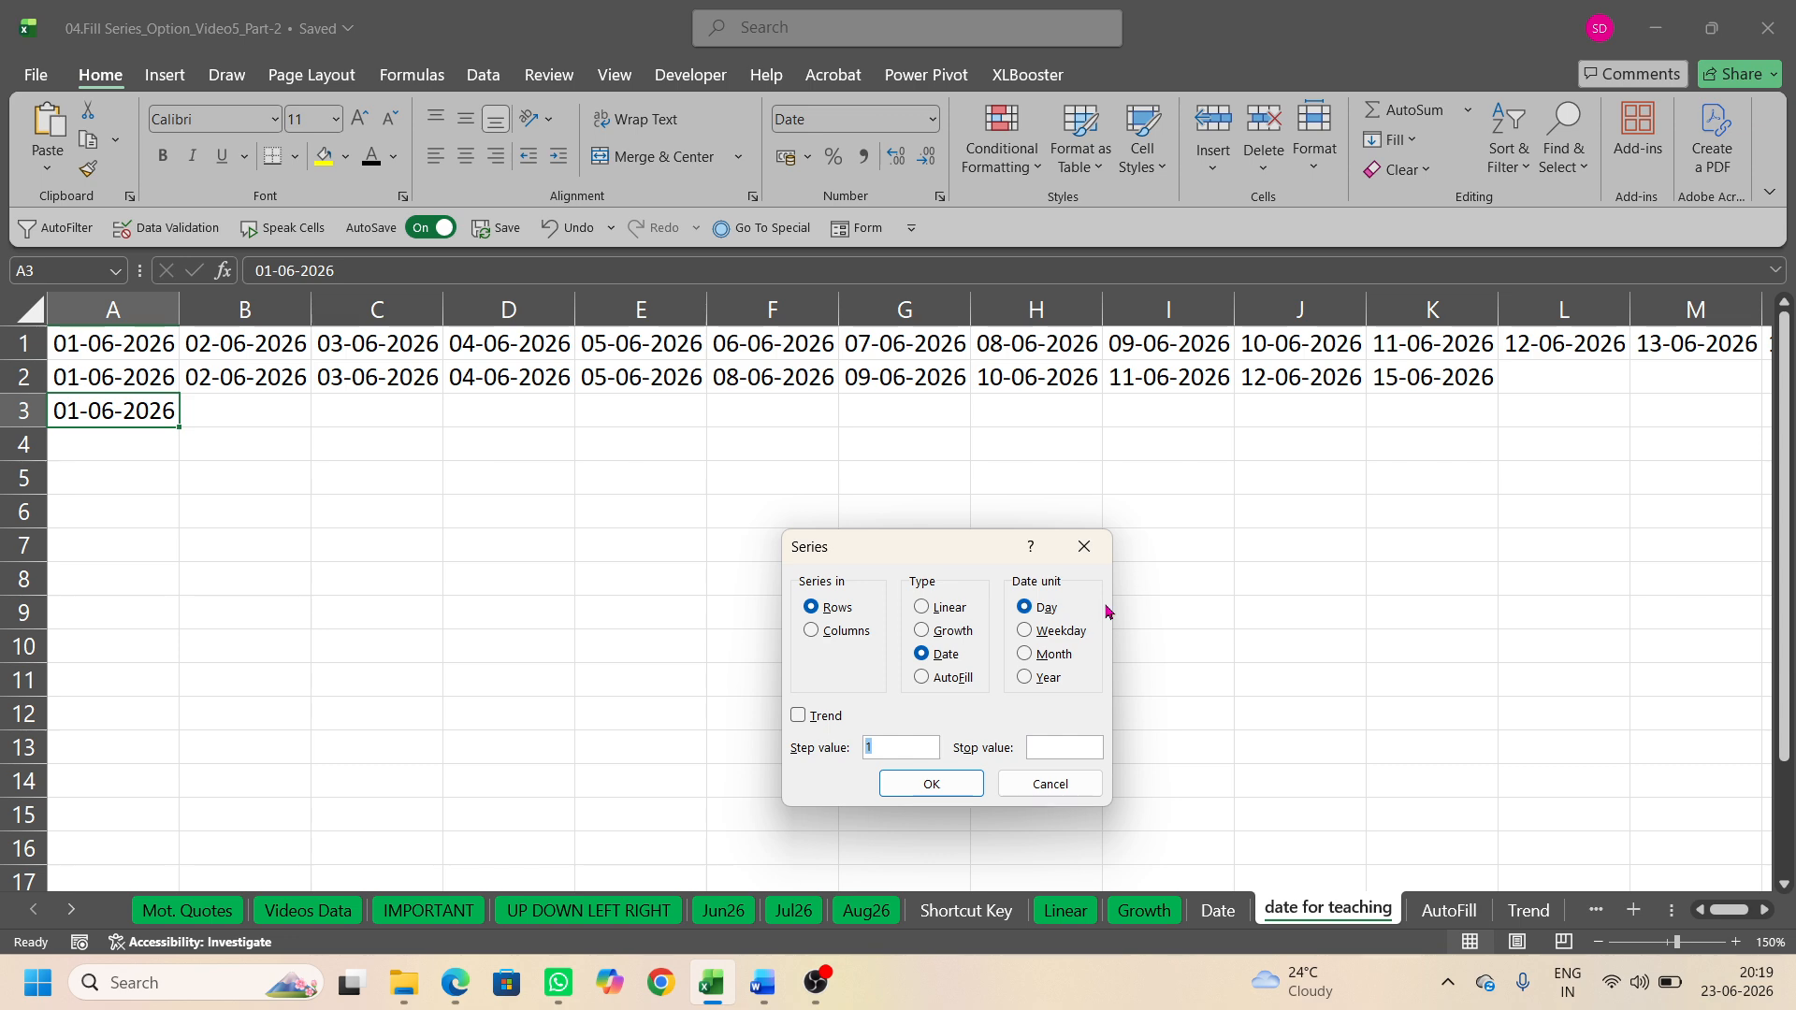
left_click(1040, 654)
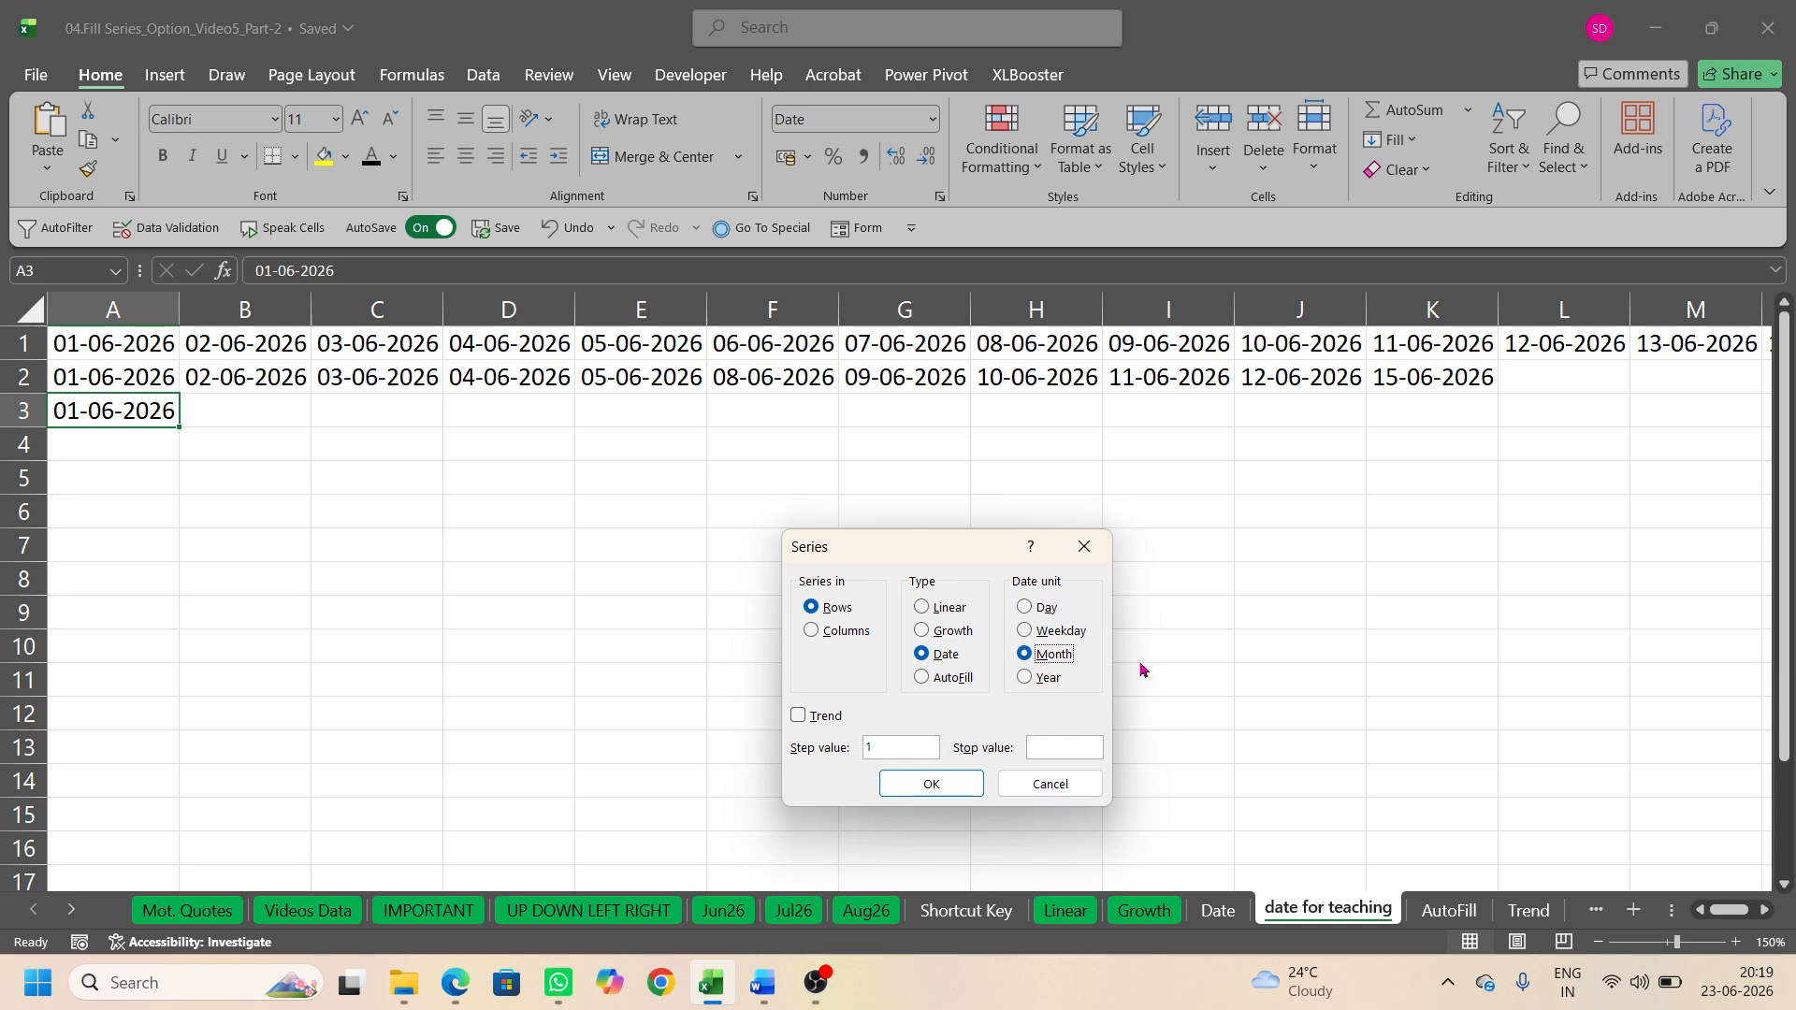
left_click(1057, 748)
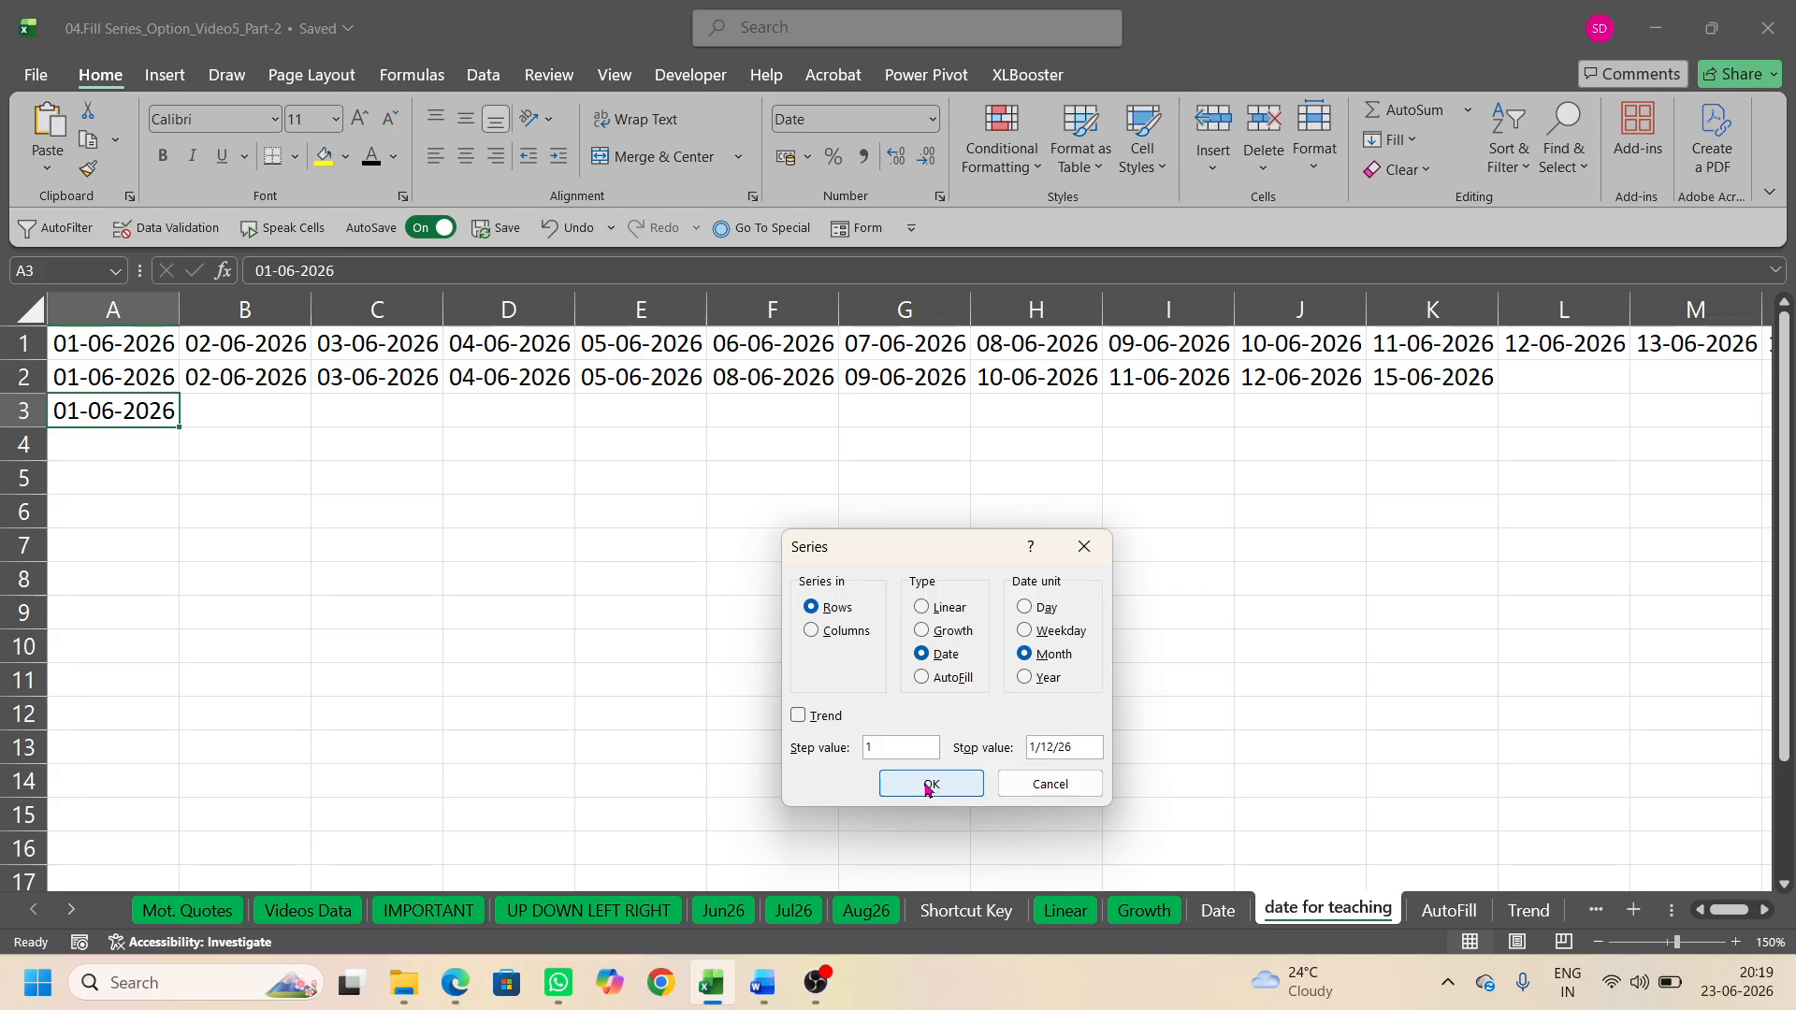
left_click(933, 786)
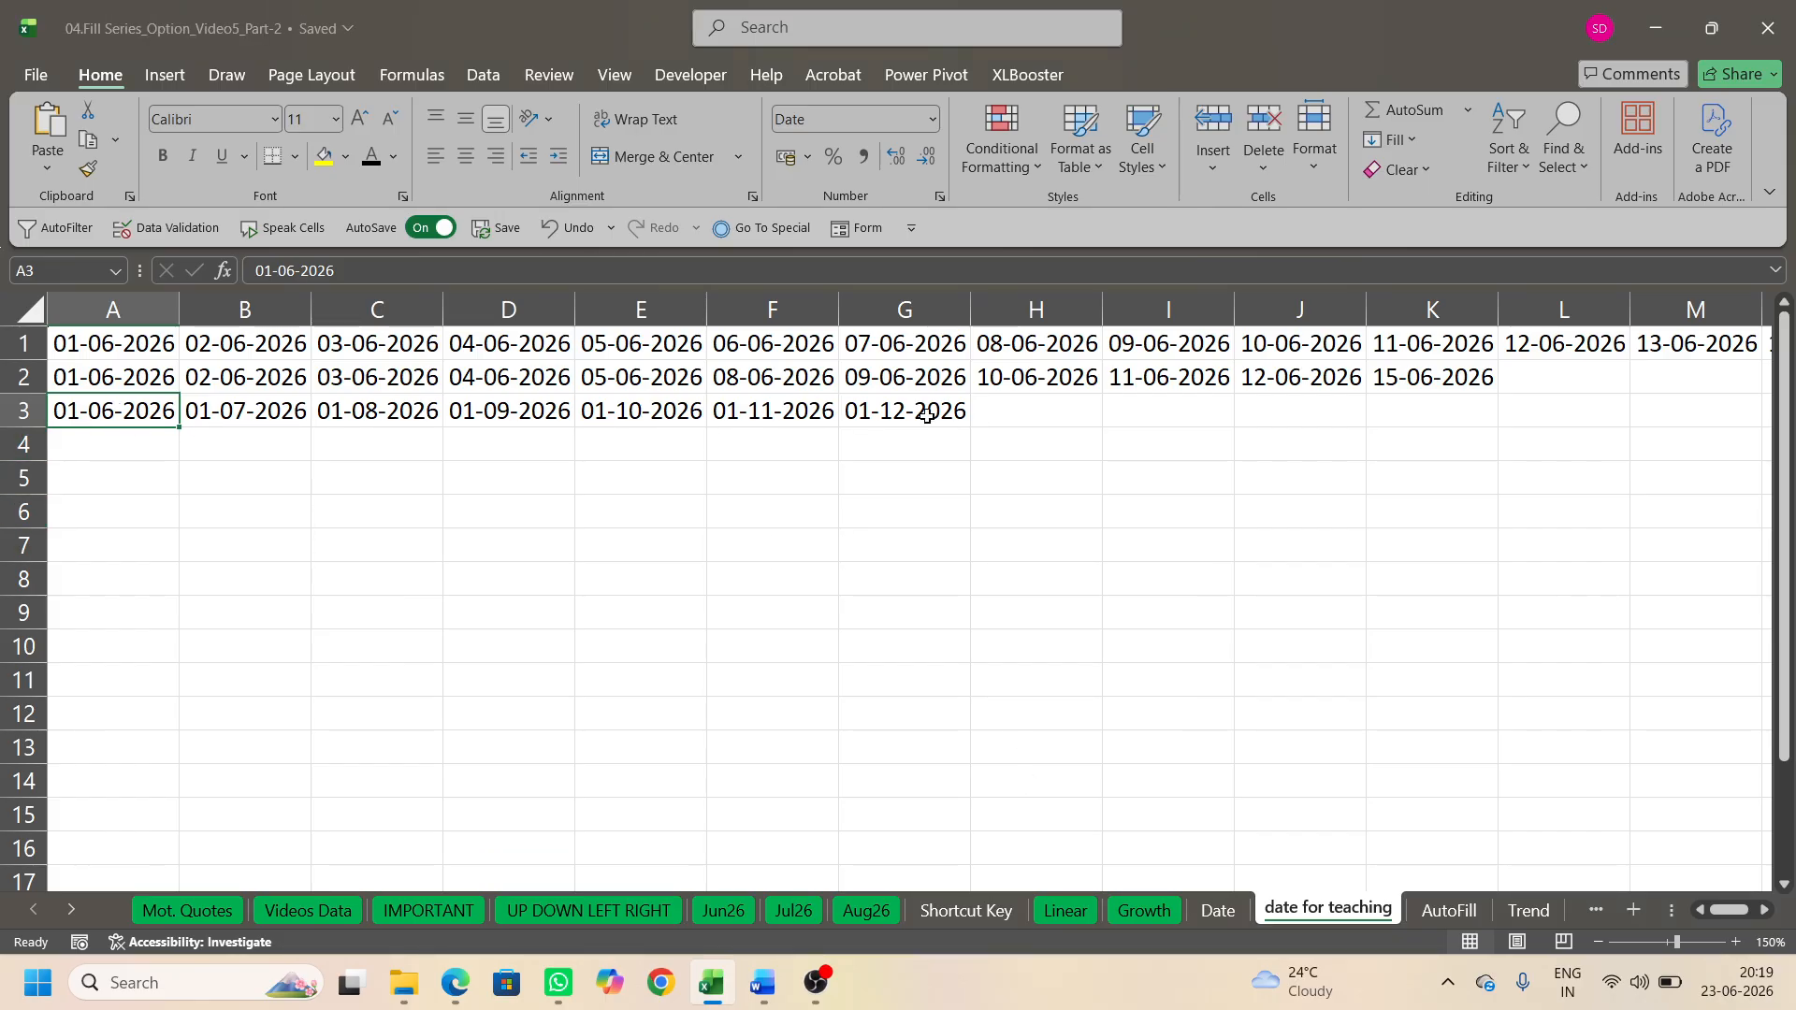
Step: Fill the start date down into A4 and generate a yearly Date series along the row, step 1, stop value 1/6/2036
left_click(123, 449)
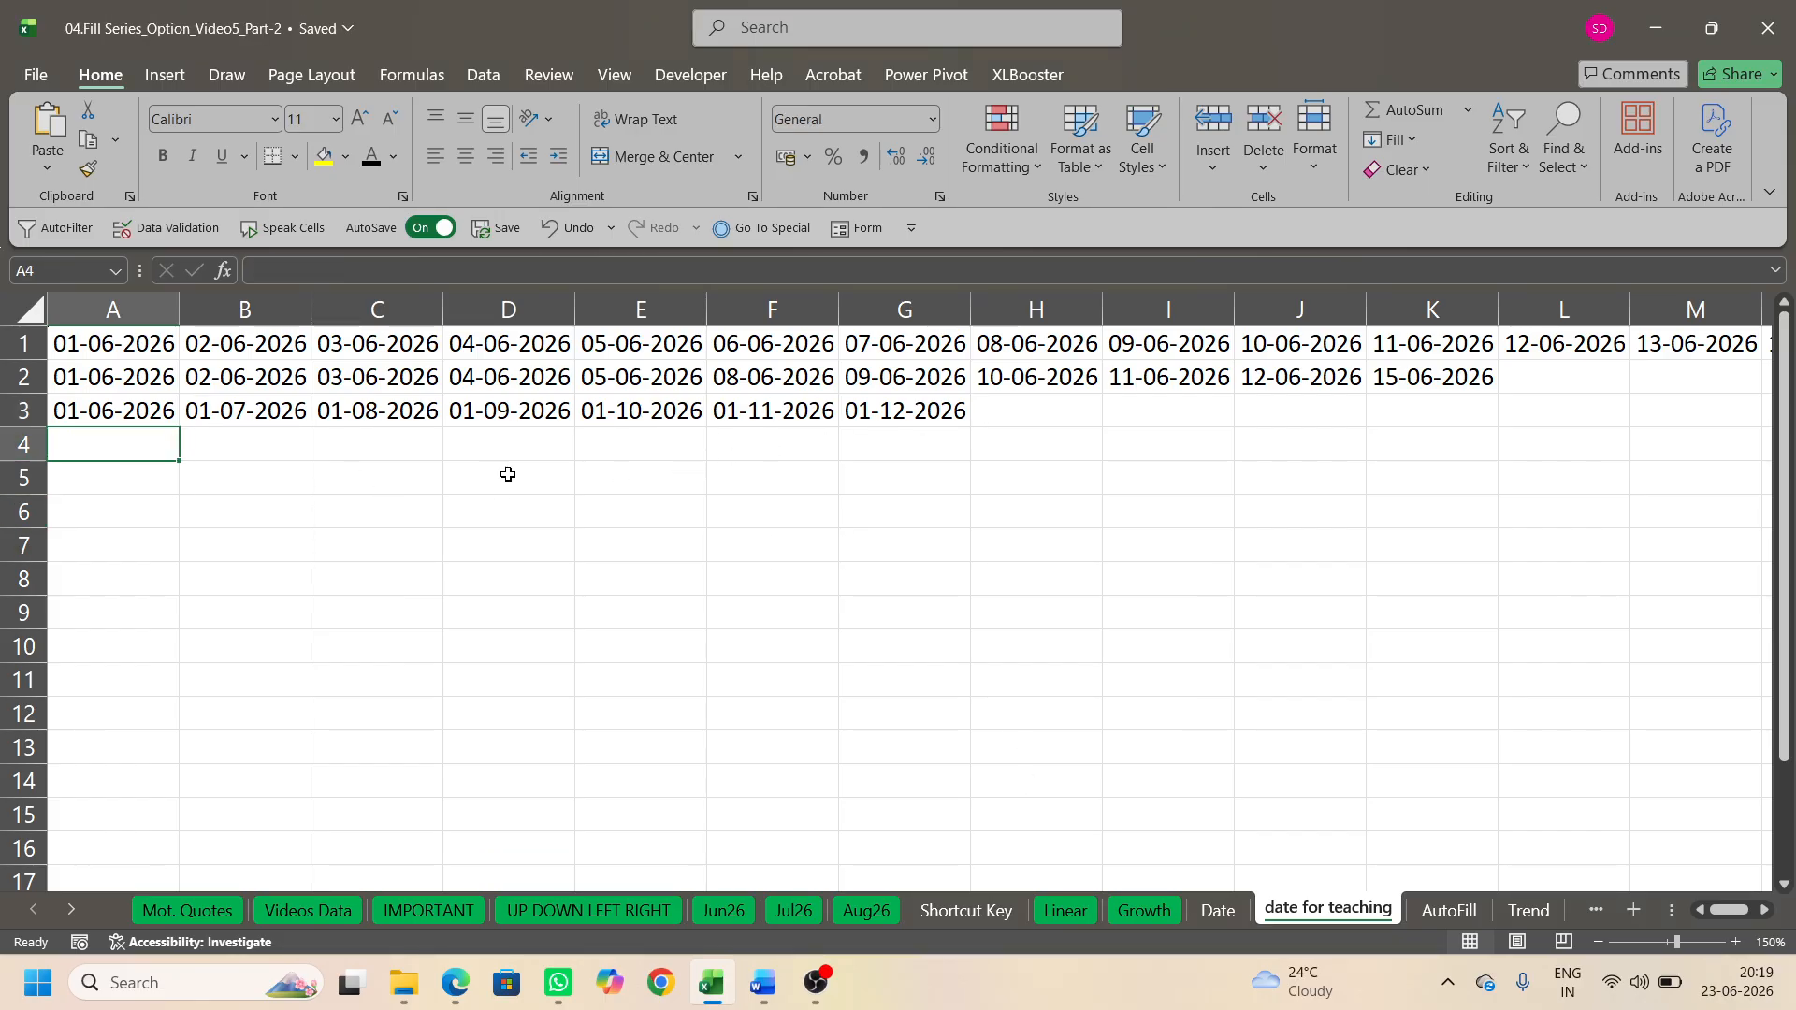
key("ctrl+d")
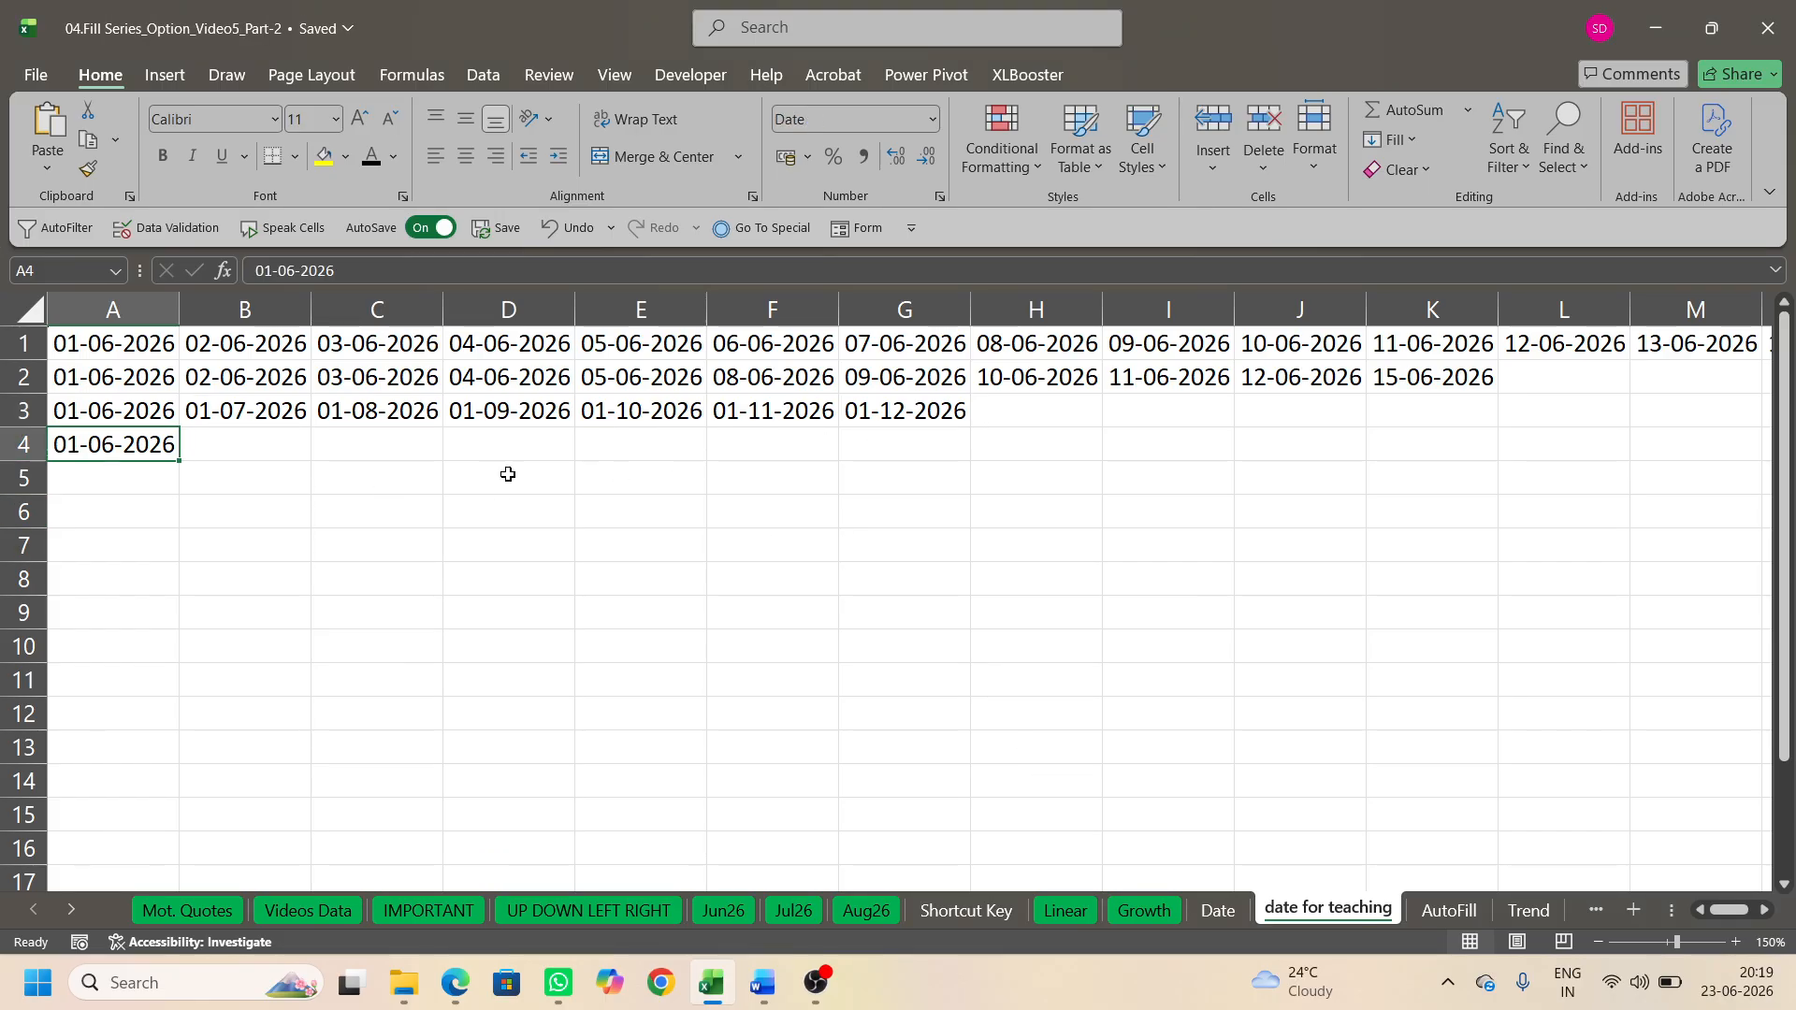
left_click(1393, 140)
left_click(1423, 342)
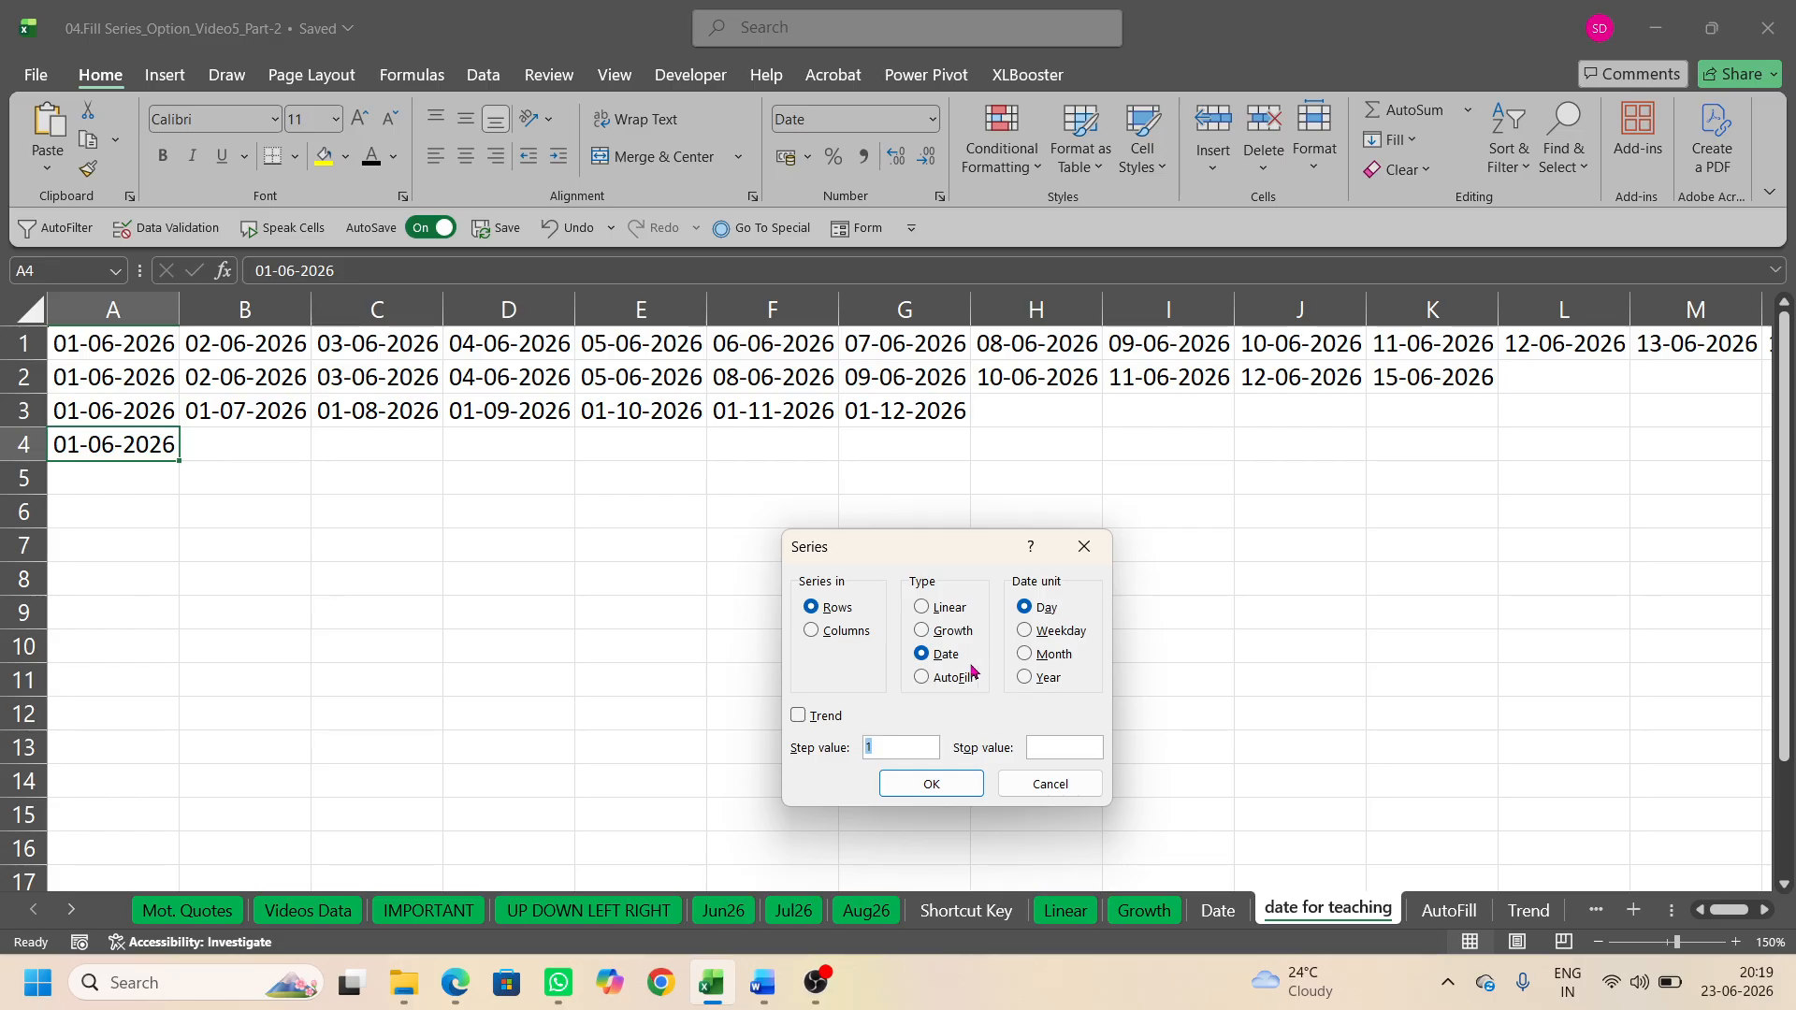
left_click(1025, 677)
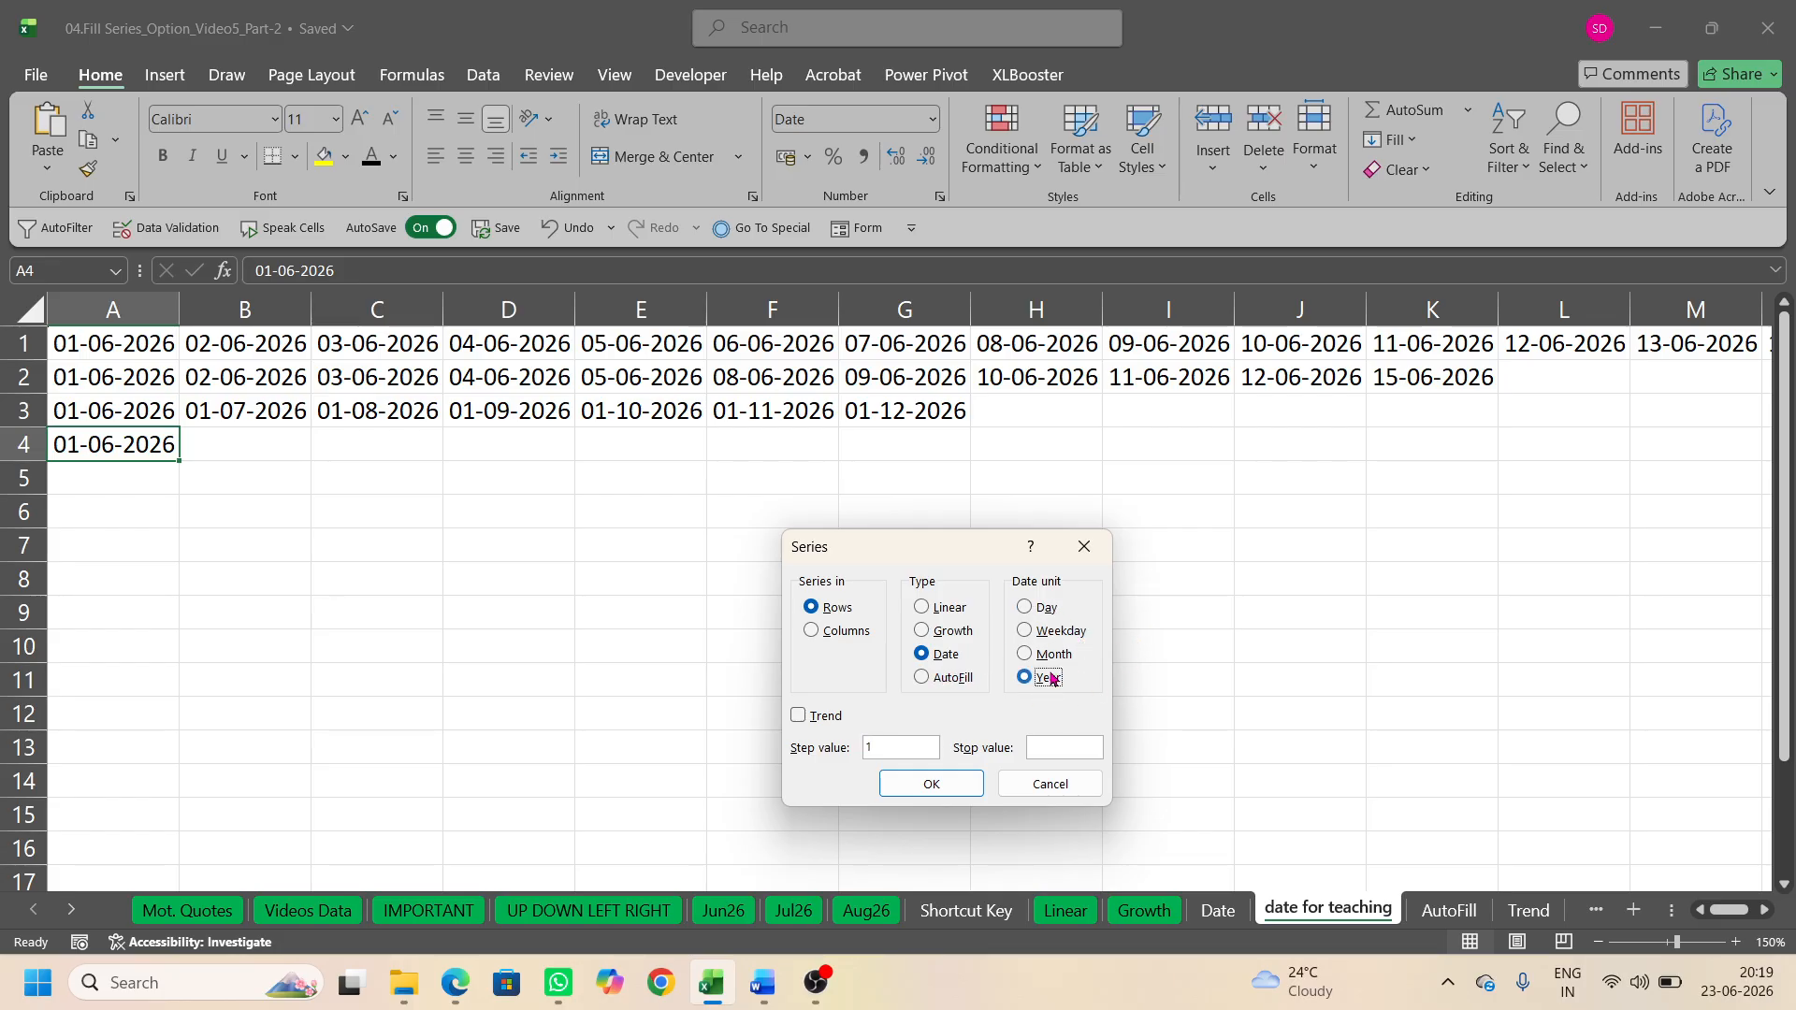
left_click(1063, 753)
type("1/6/2036")
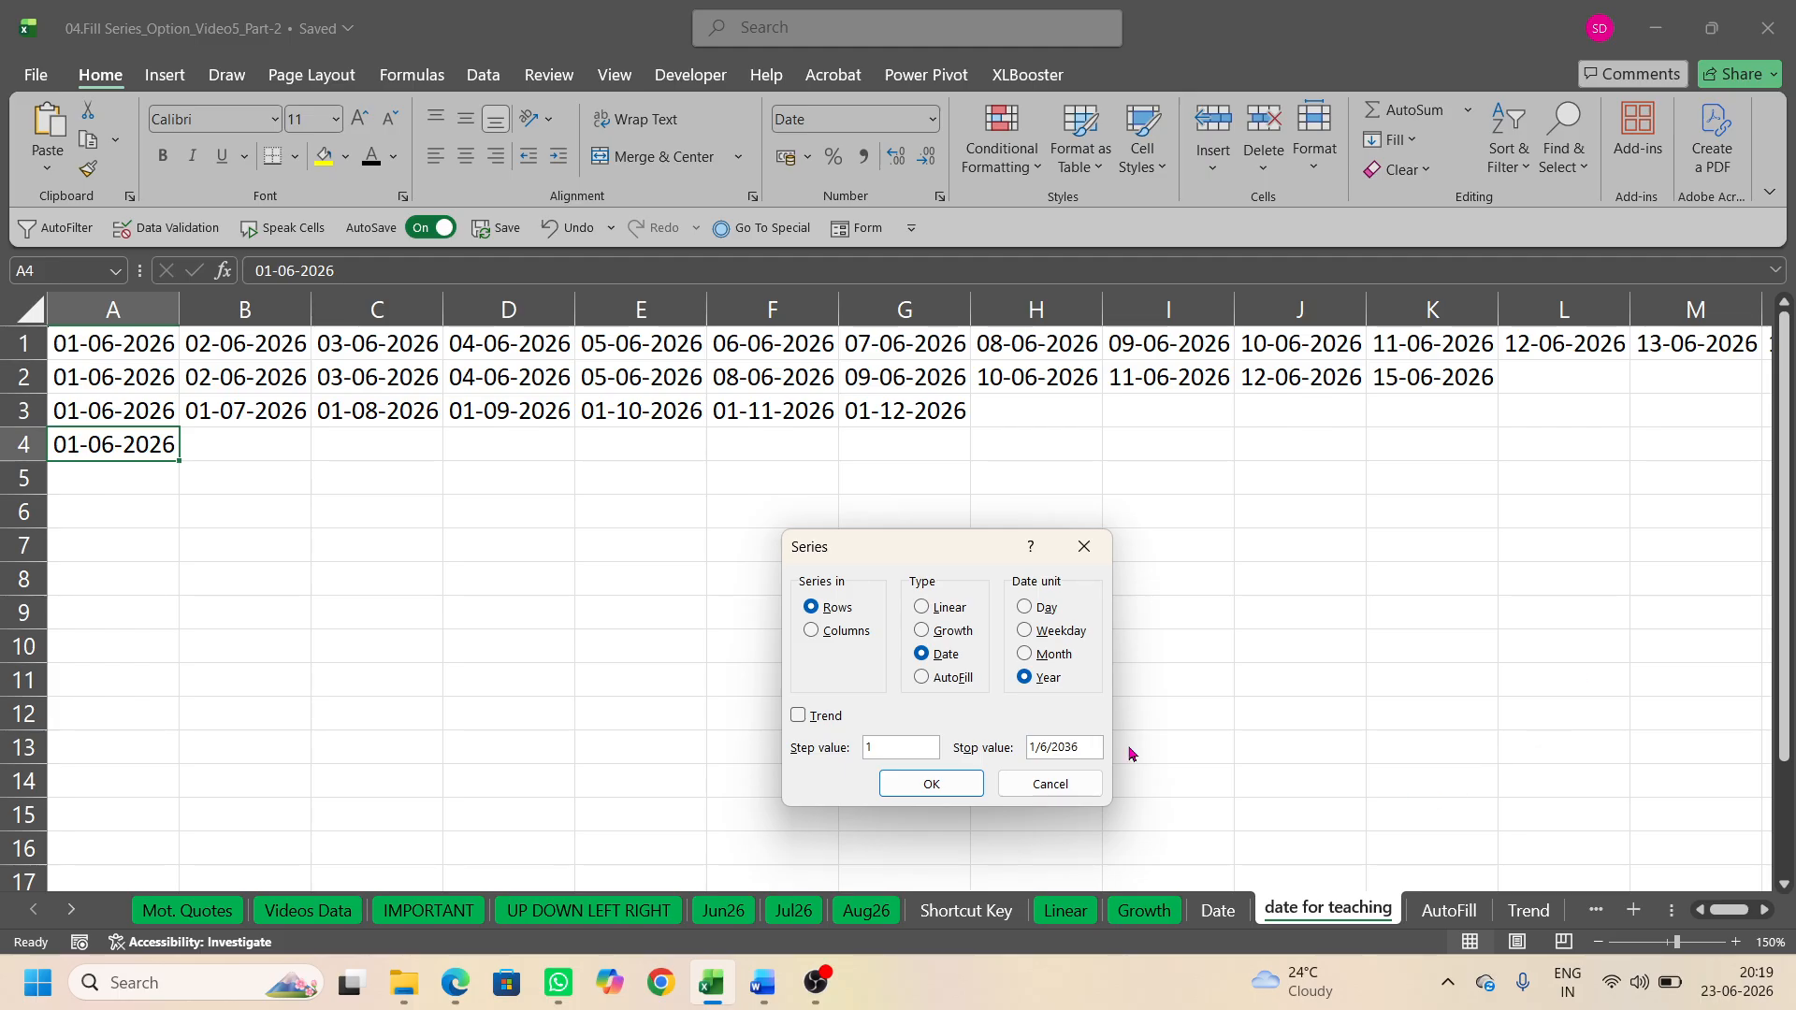
left_click(926, 784)
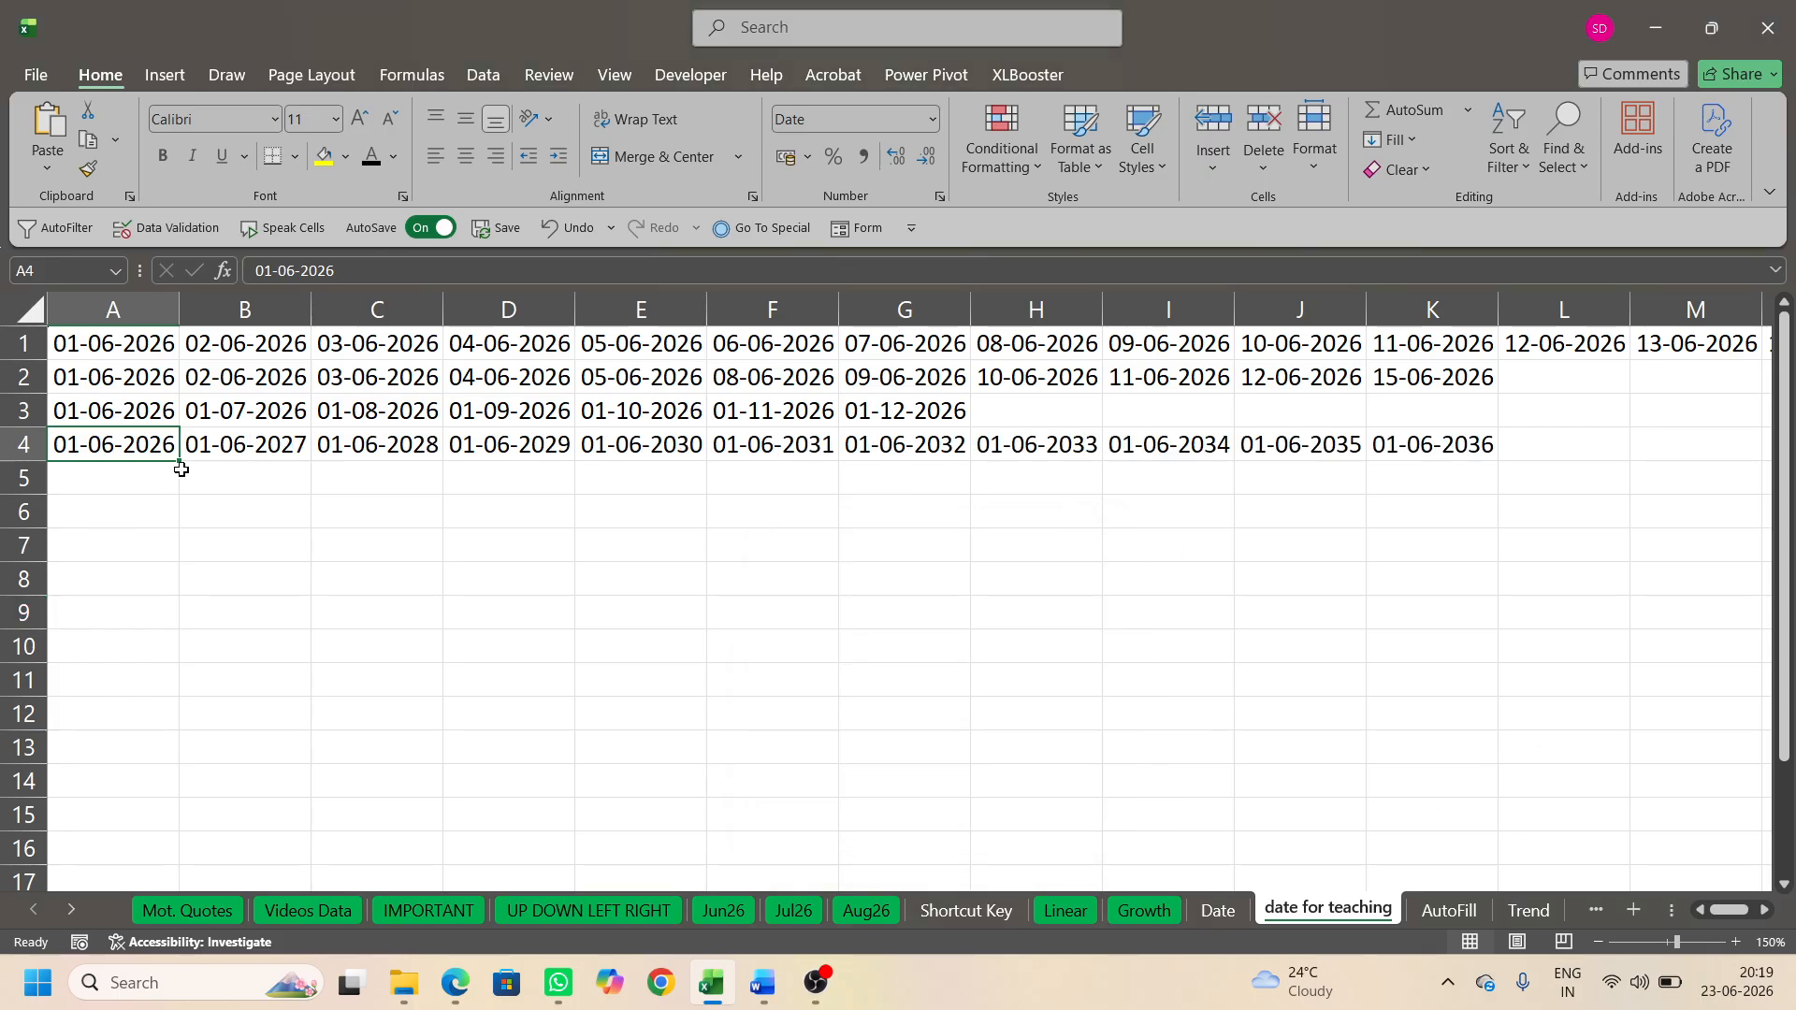
left_click(1445, 445)
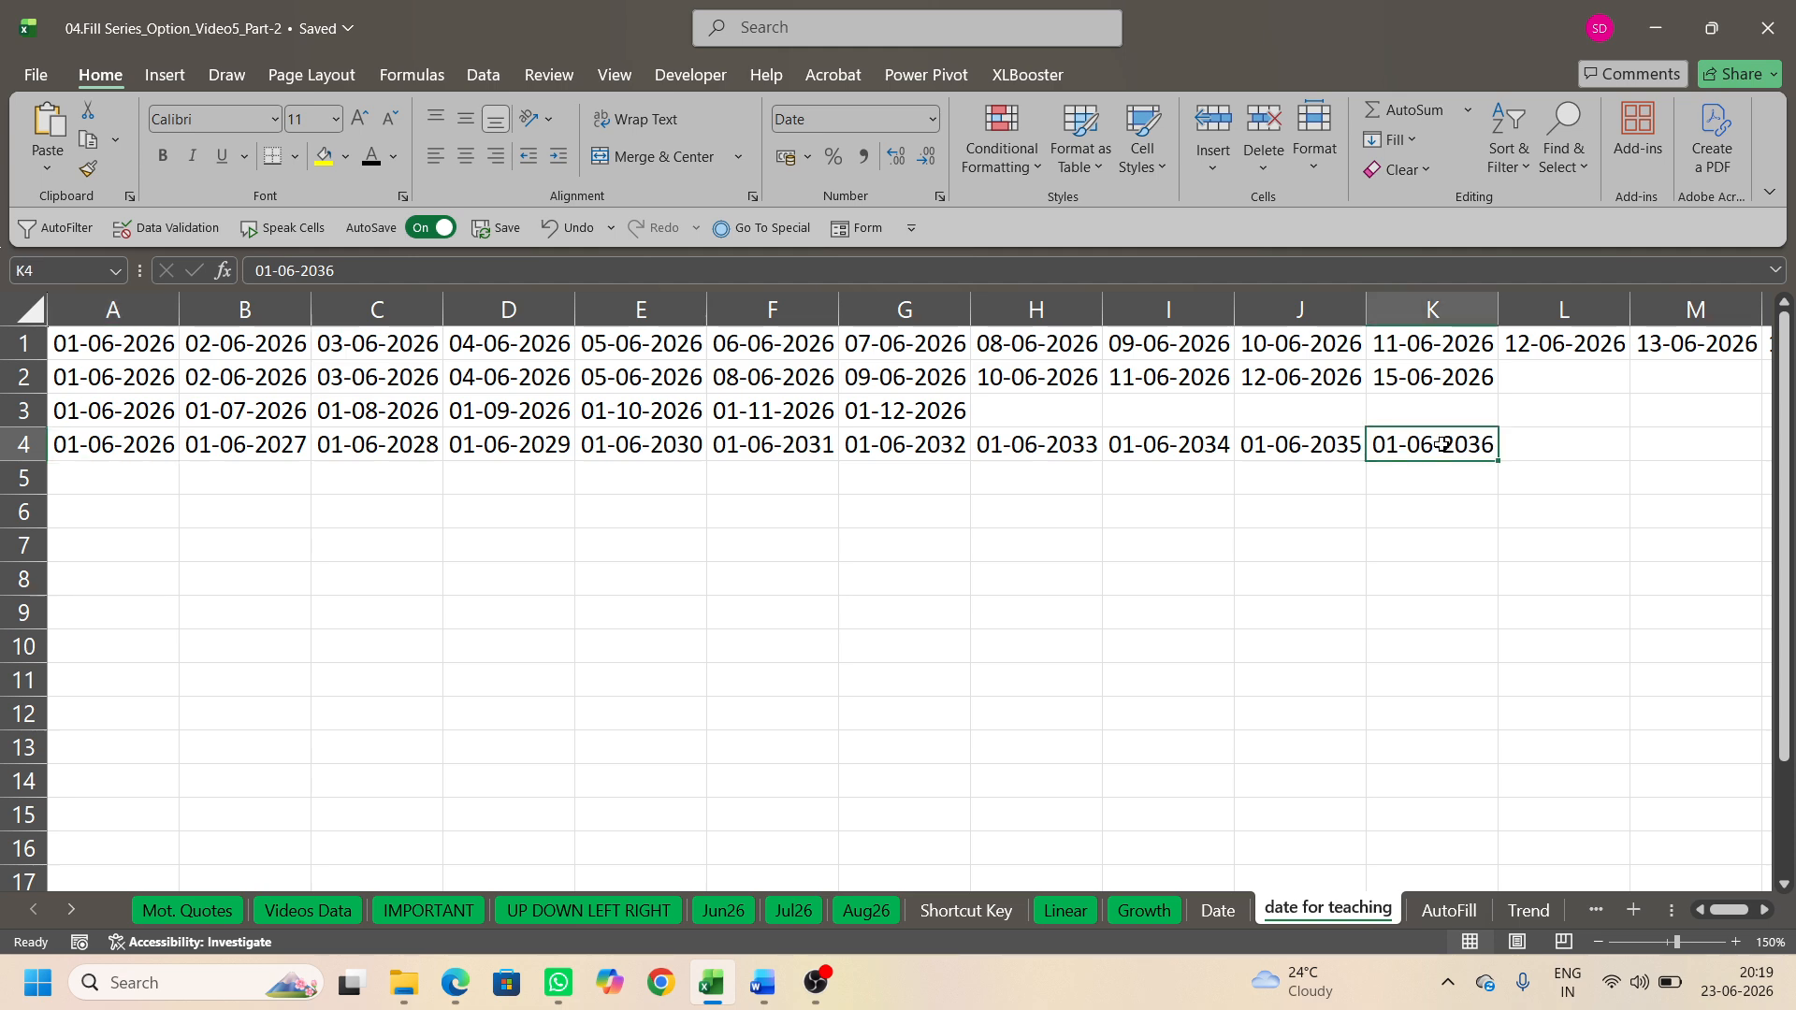
Step: View the Fill Series options for the date in cell A1, and cancel without applying
left_click(97, 349)
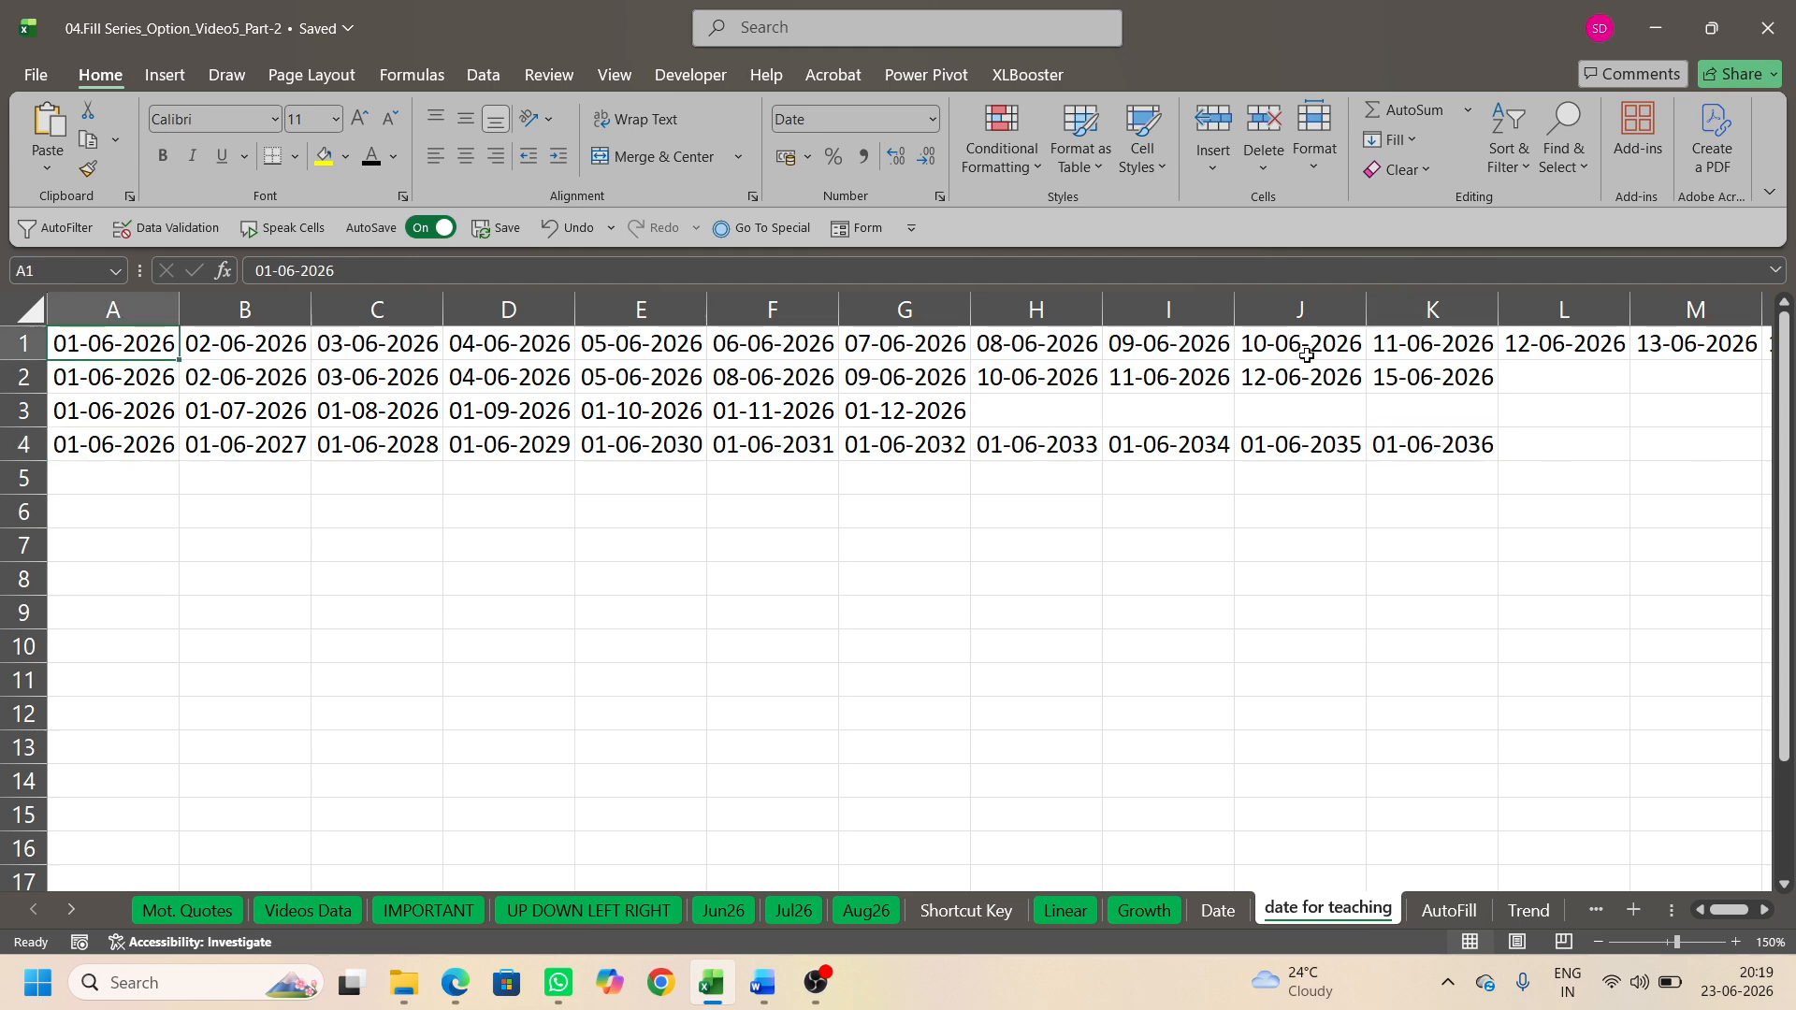
left_click(1413, 143)
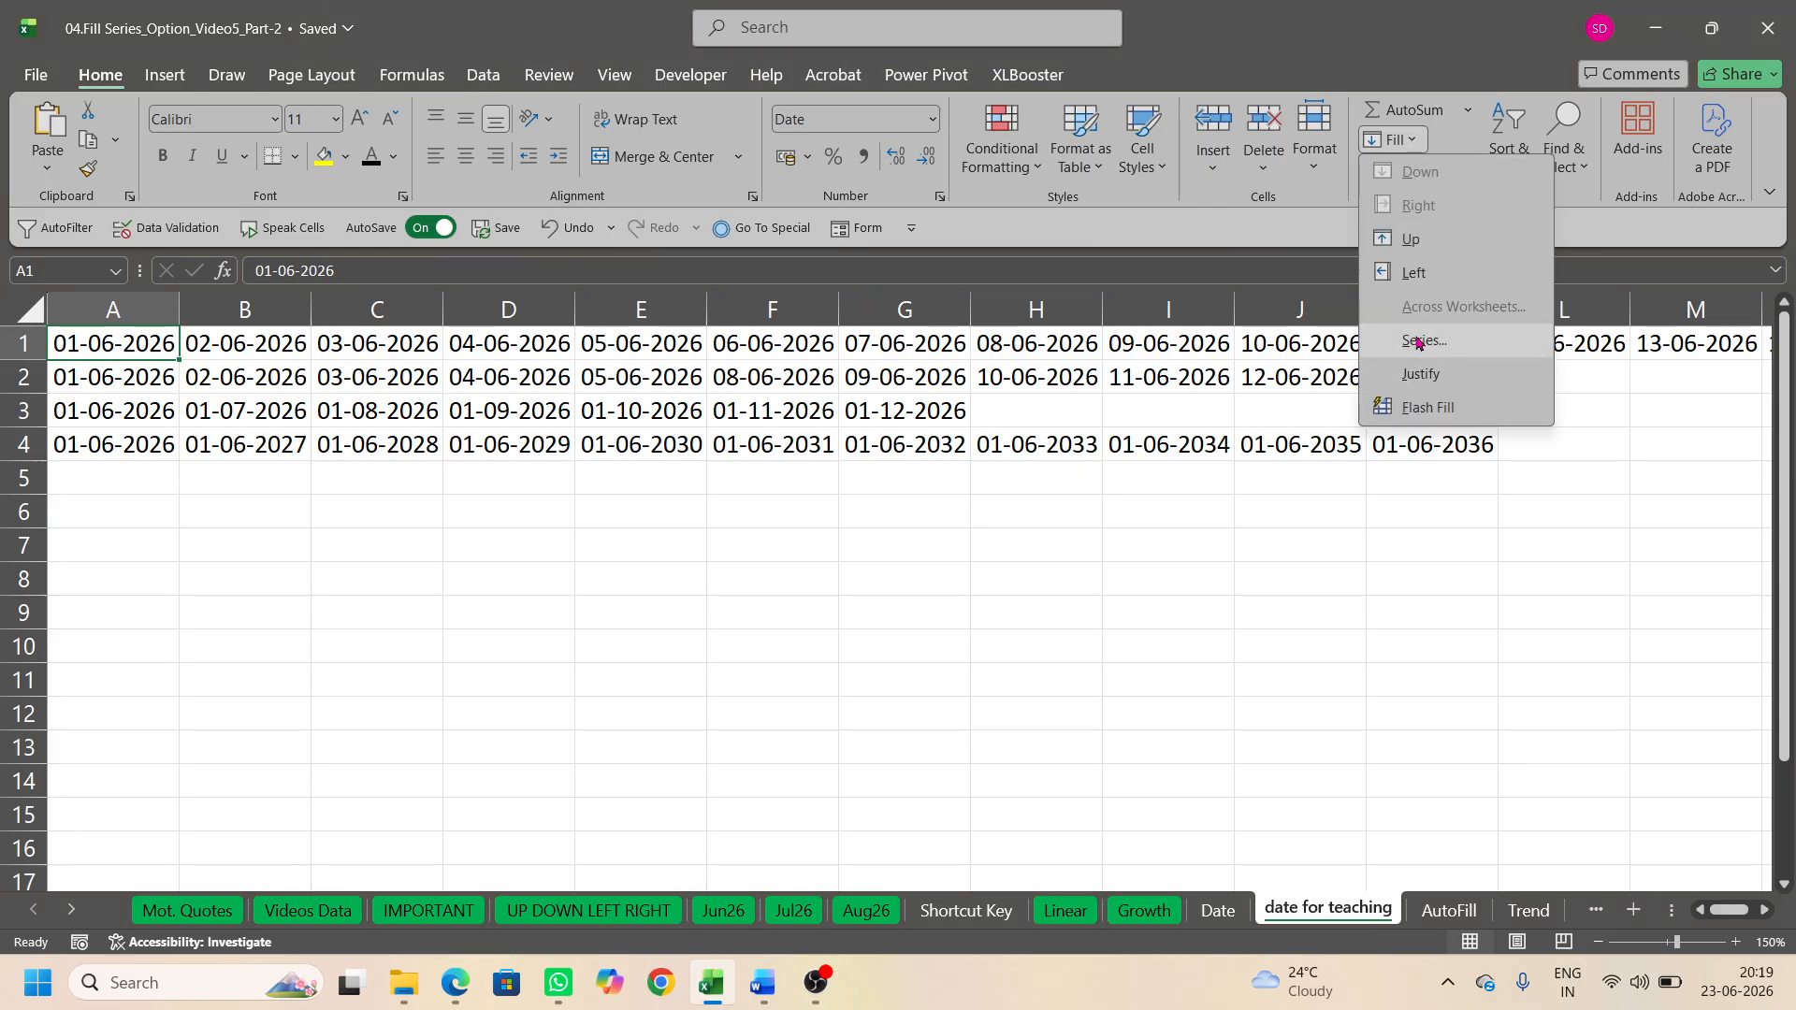
left_click(1422, 341)
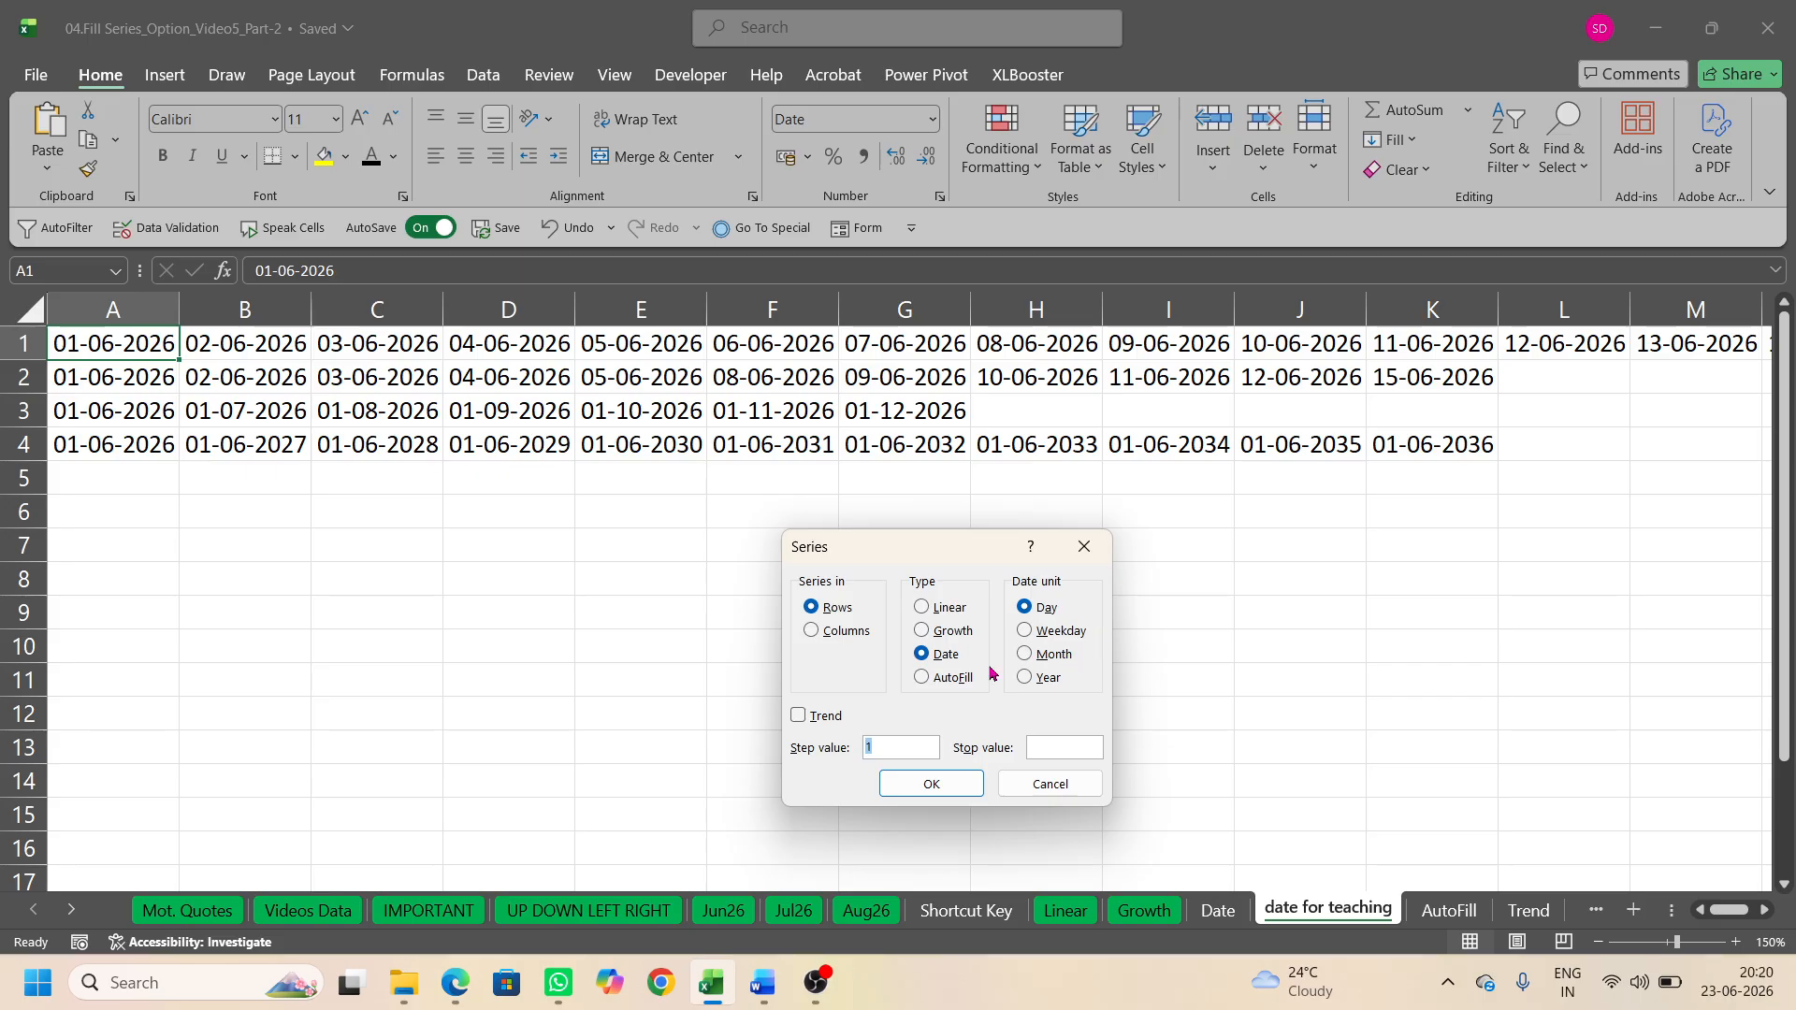
left_click(1064, 786)
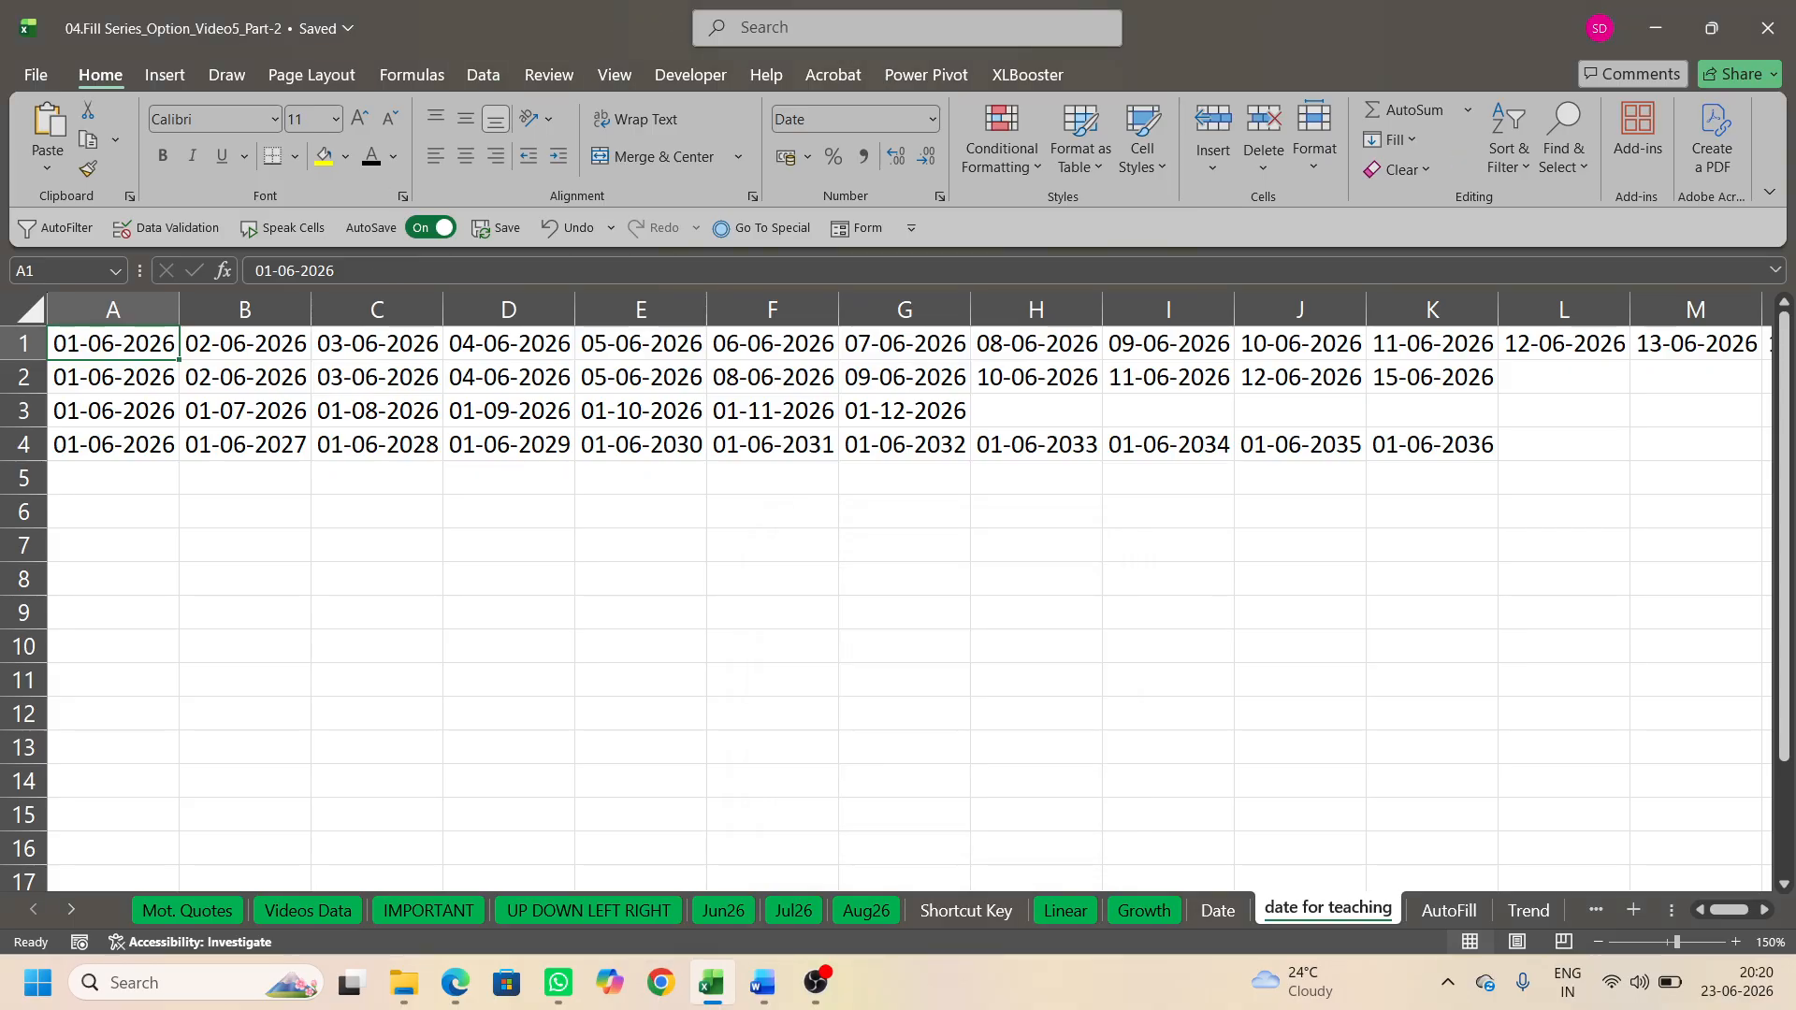
Step: Delete the "date for teaching" sheet from the workbook and confirm its permanent removal
left_click(1241, 913)
left_click(1308, 913)
right_click(1307, 914)
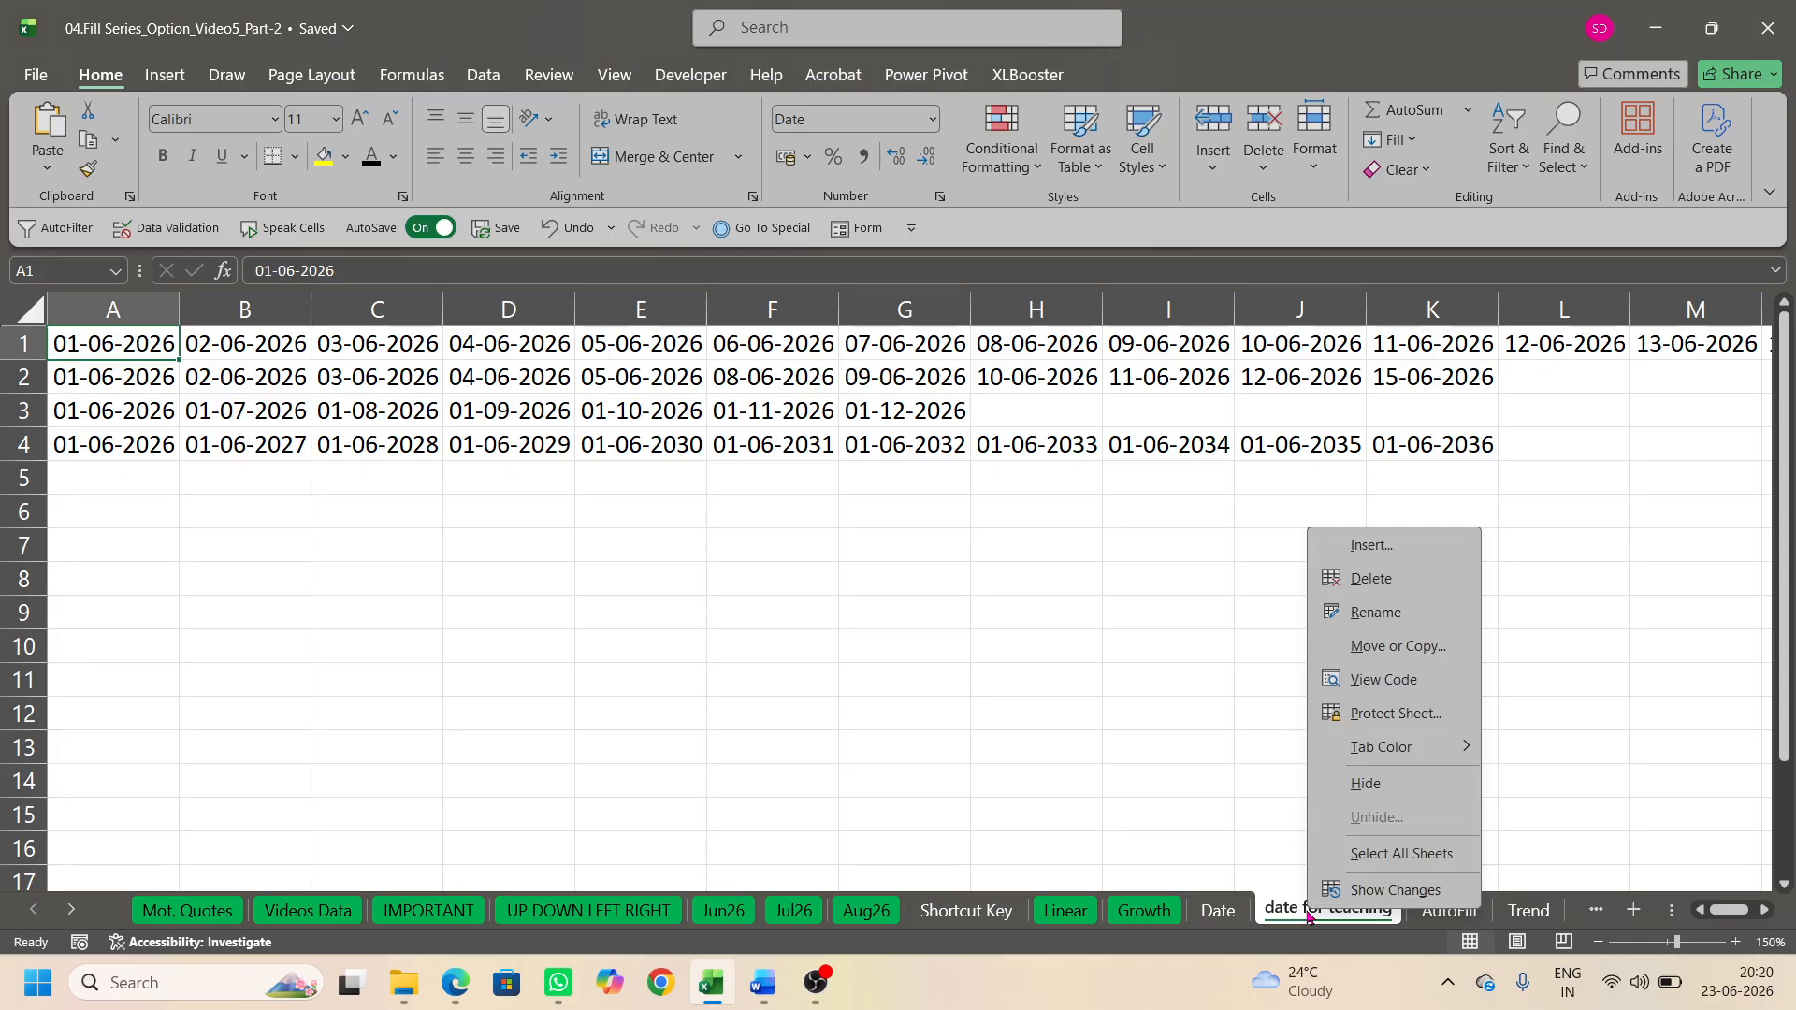
left_click(1376, 590)
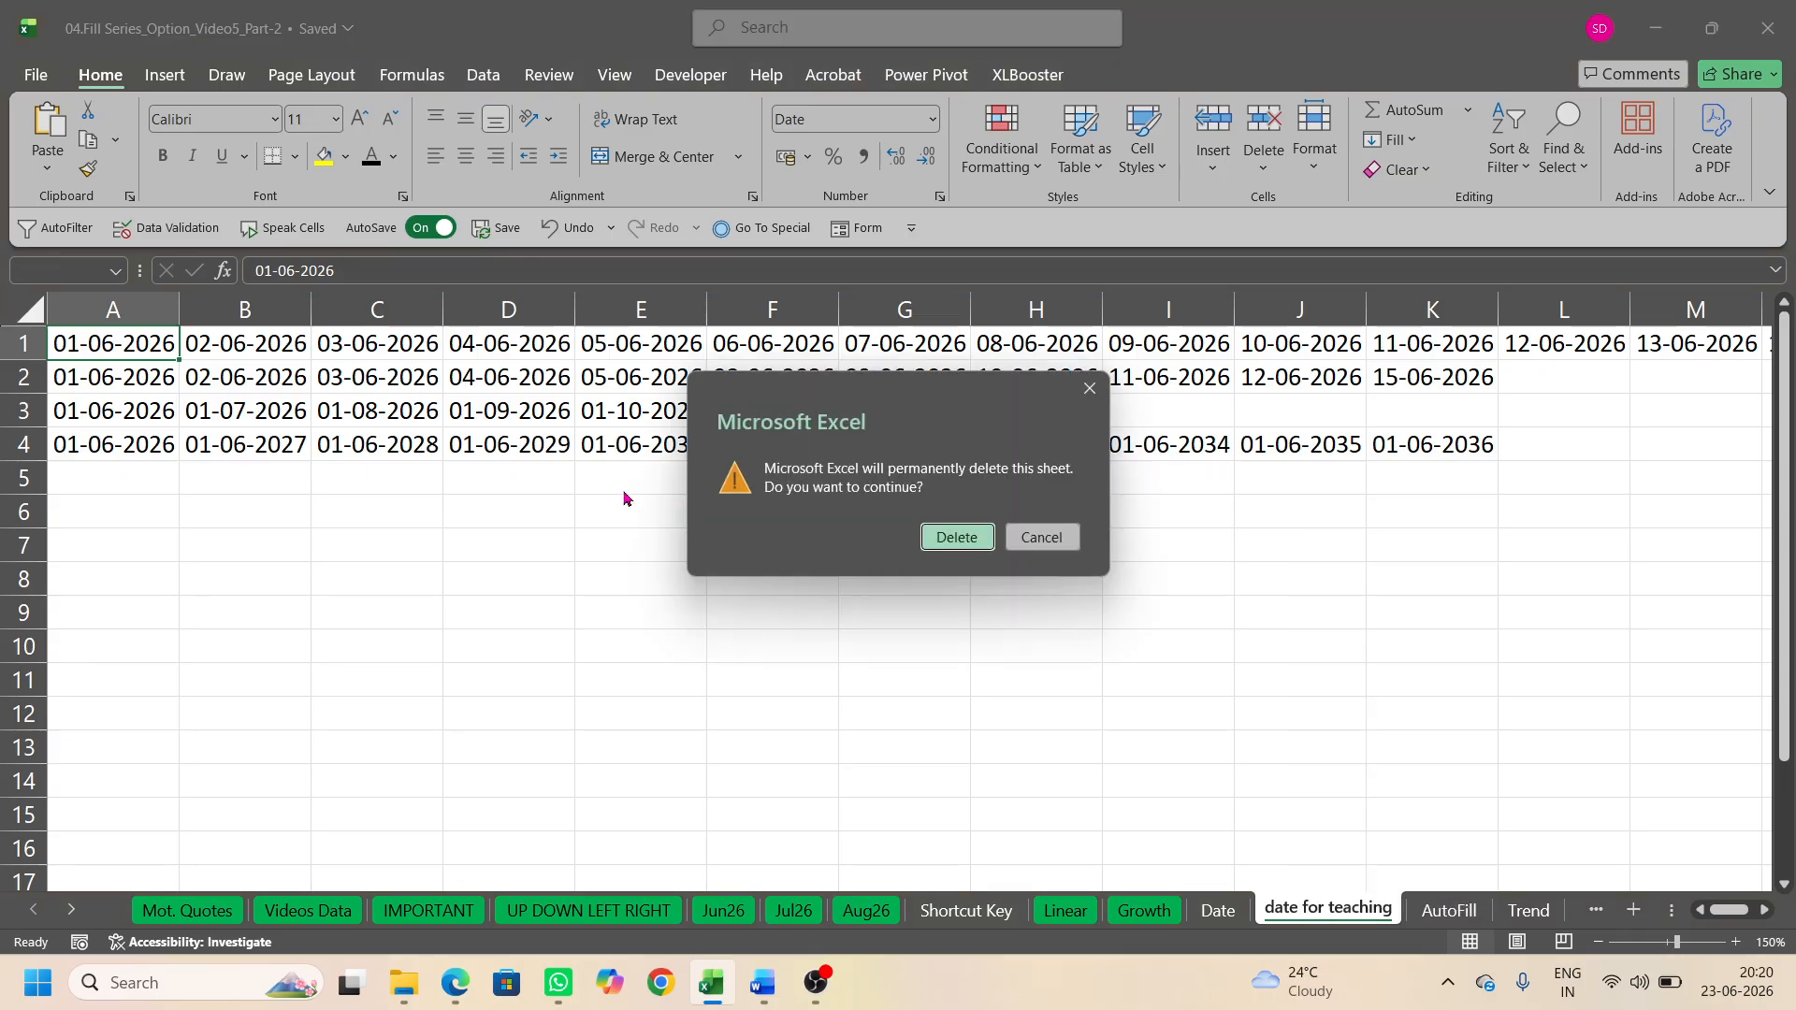
left_click(954, 538)
Step: Review the Date sheet's four series across to the option labels in column P, and return to cell A1
left_click(1220, 915)
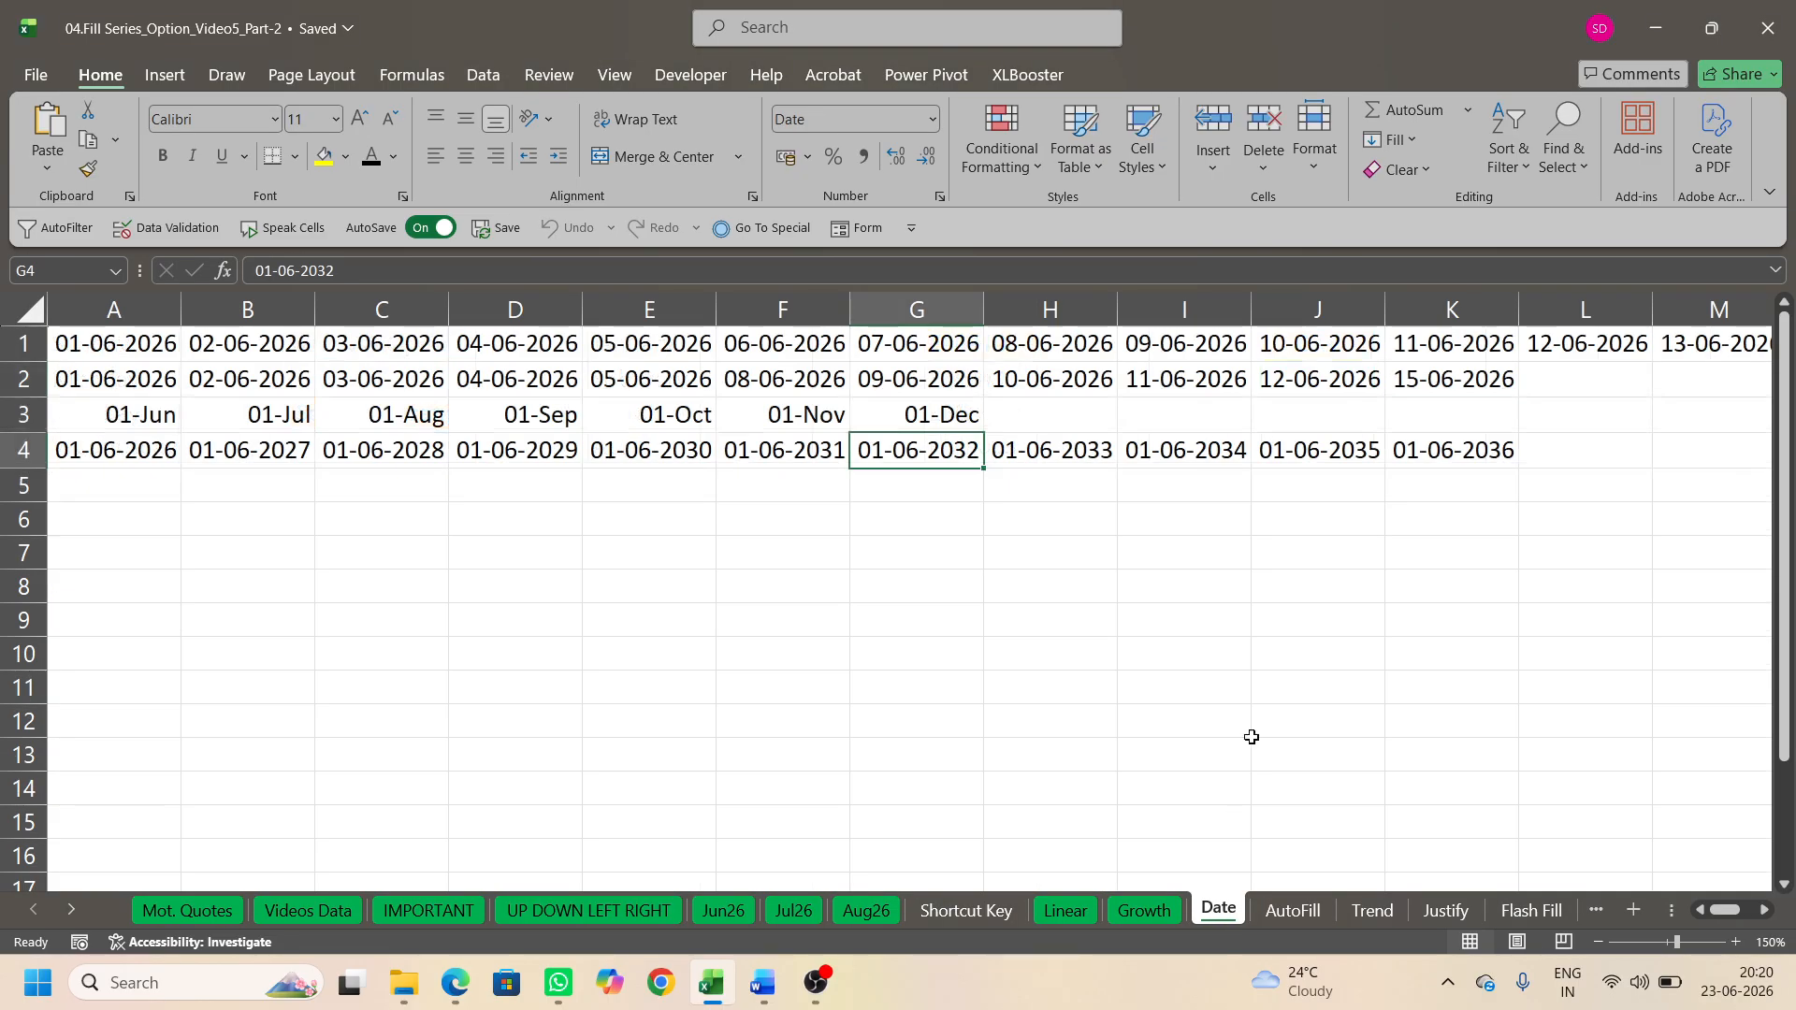
left_click(1443, 432)
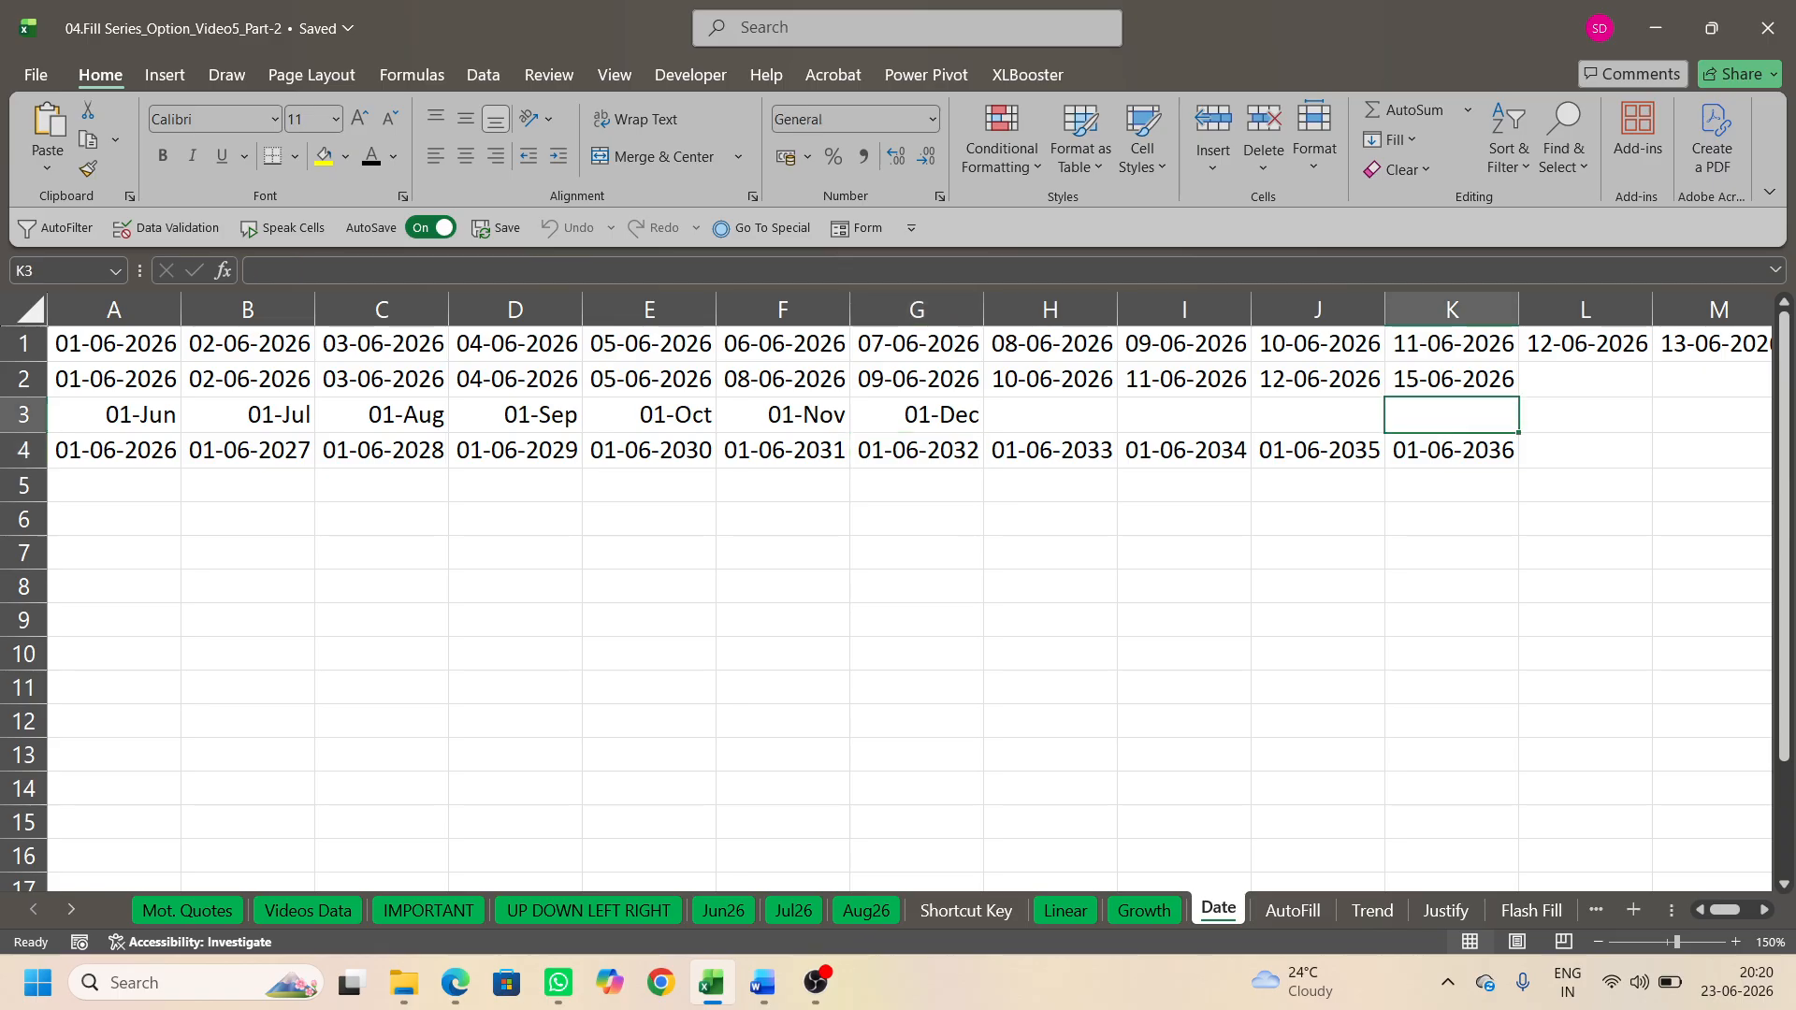
key("Right")
key("Right")
key("Right")
key("Right")
key("Right")
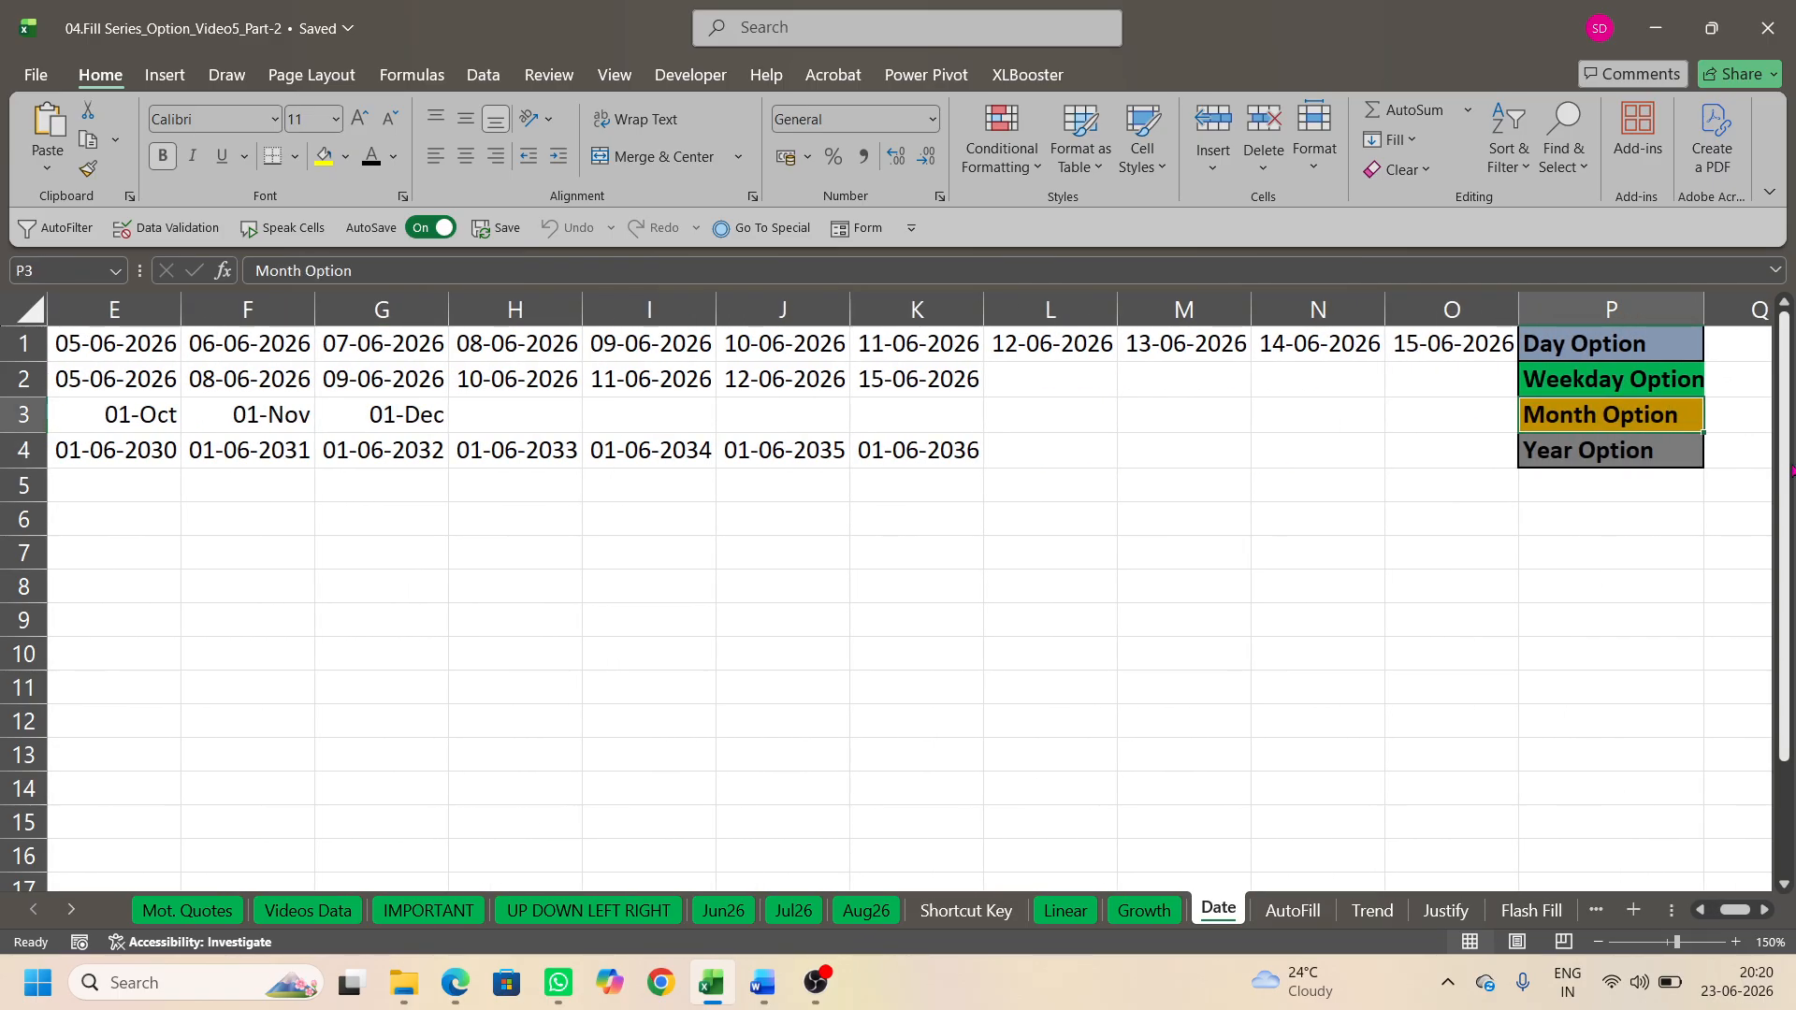
key("ctrl+Home")
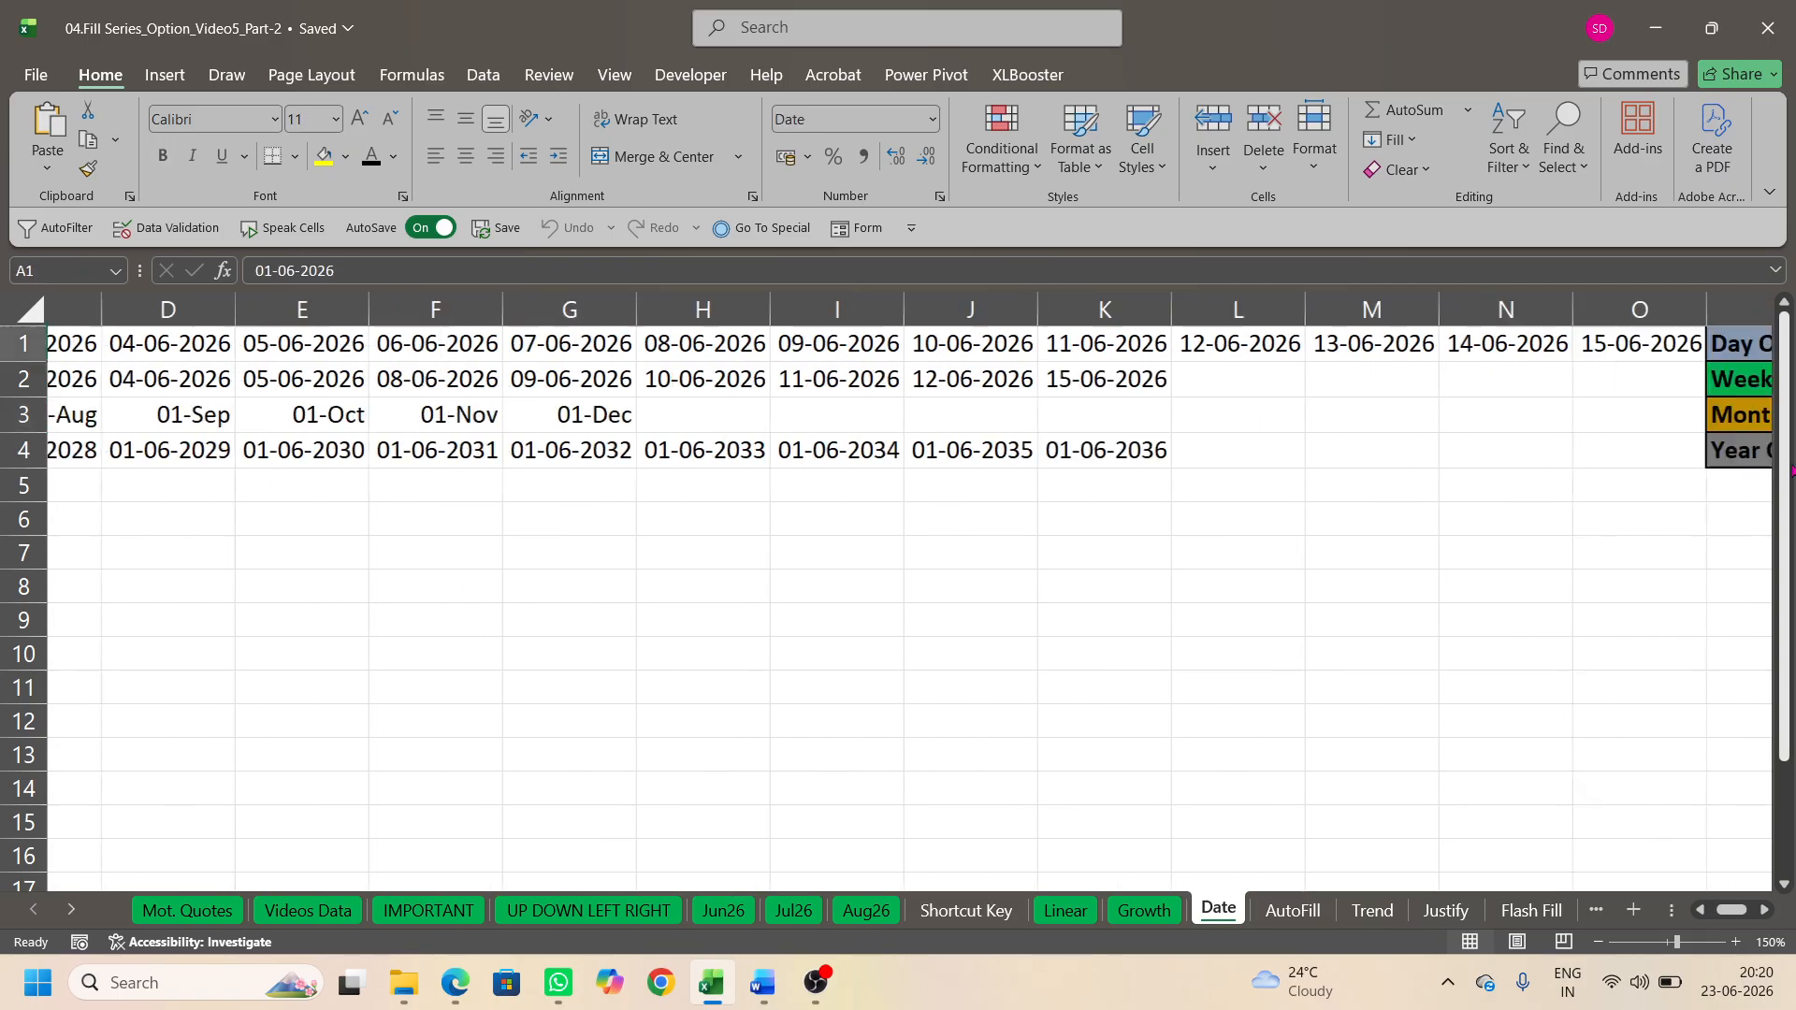
Step: Colour the Date sheet's tab with the standard green
right_click(1216, 919)
mouse_move(1309, 745)
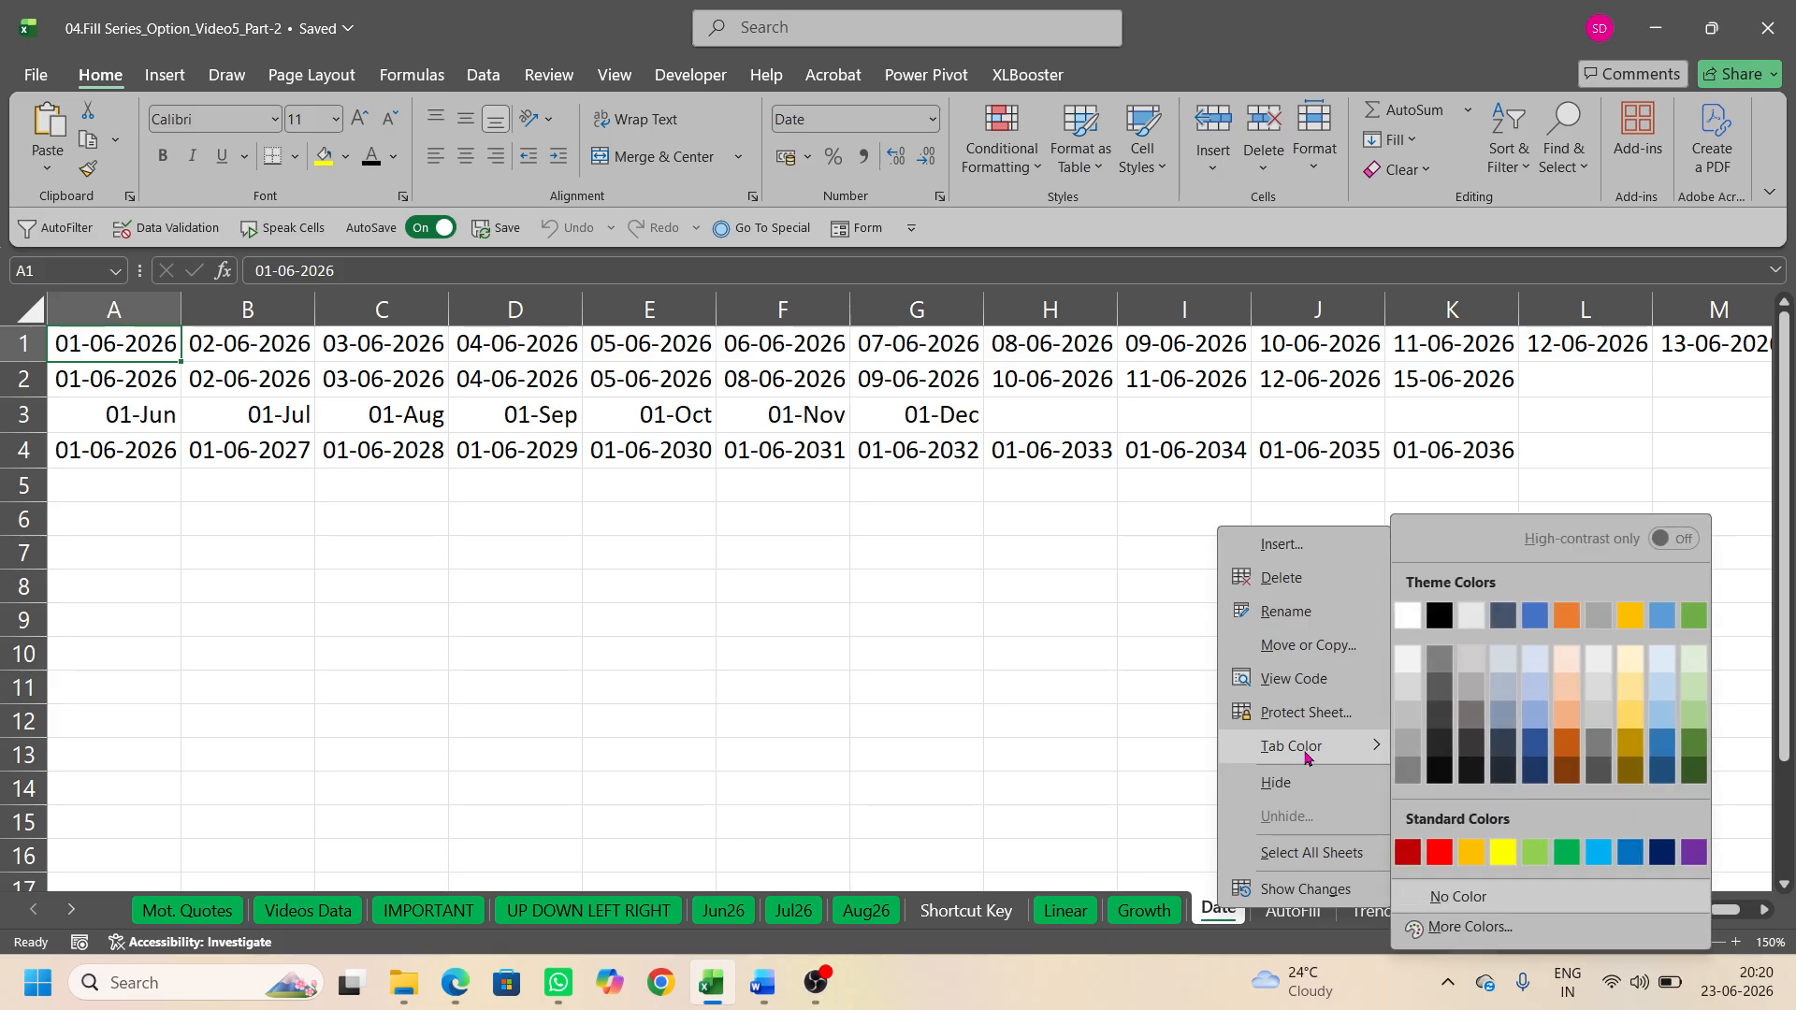
left_click(1566, 852)
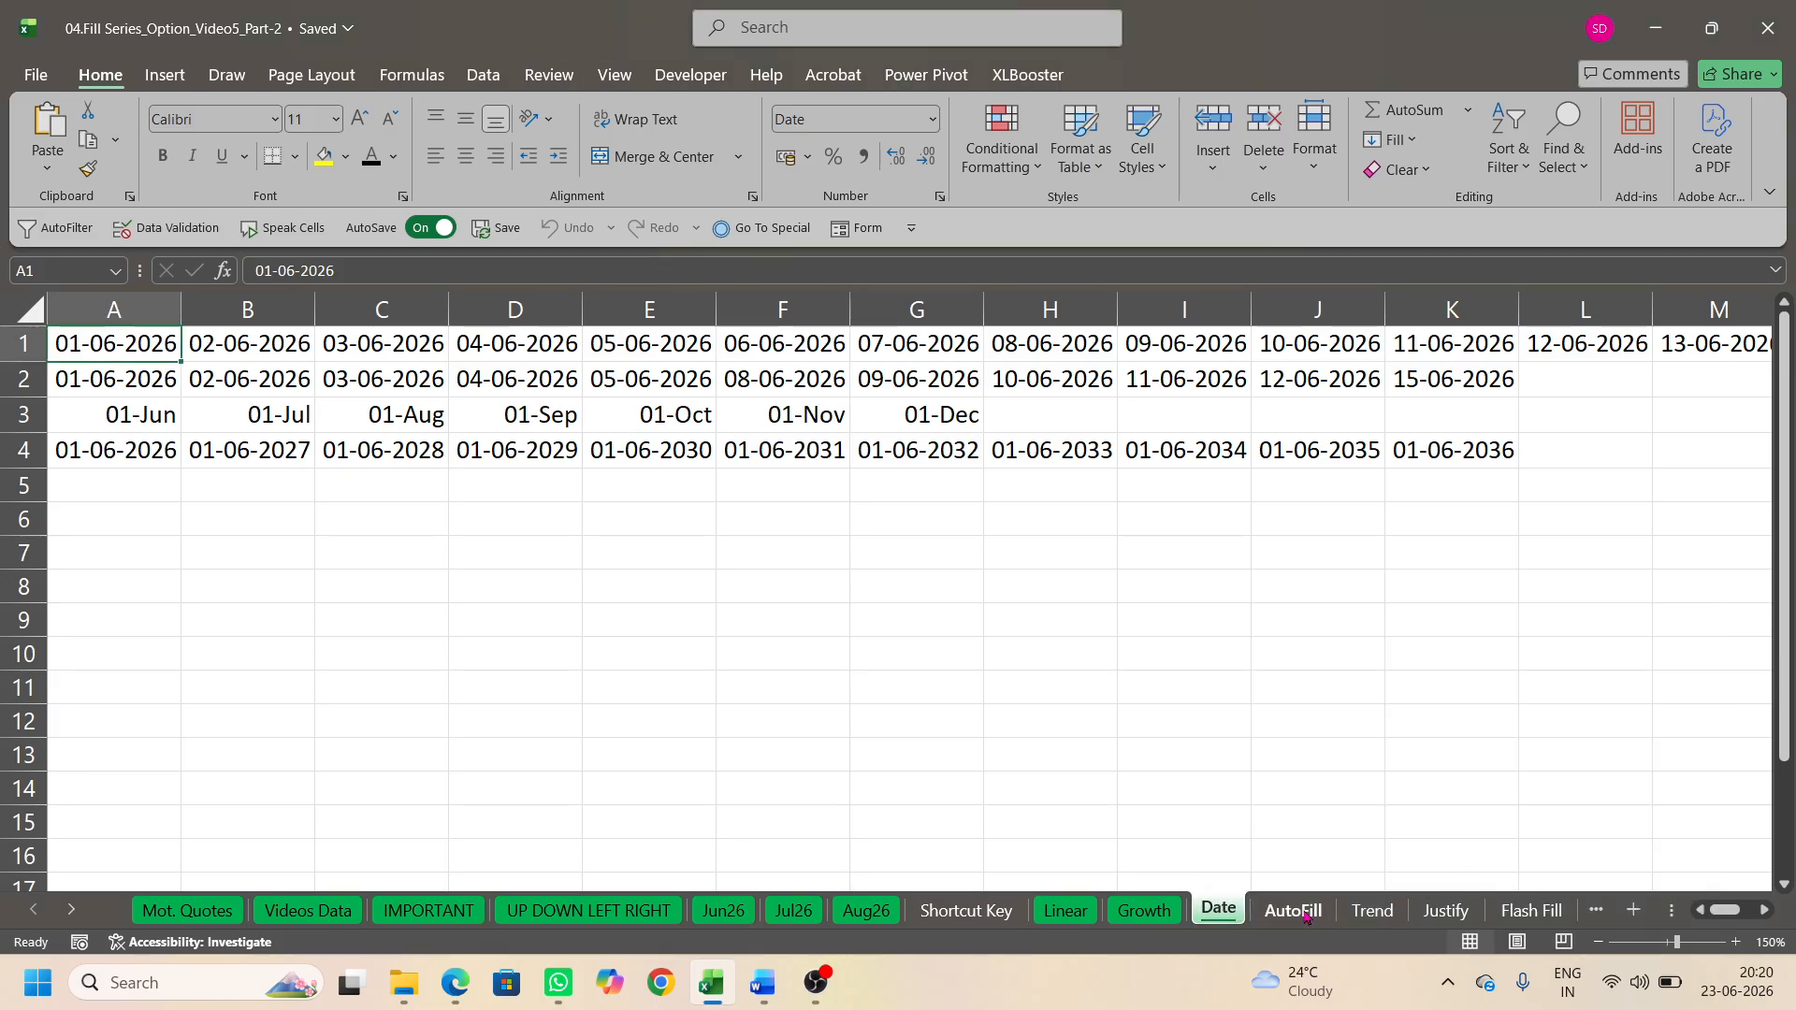
Step: Duplicate the AutoFill sheet directly after the original and rename the copy "delete"
key("ctrl+Page_Down")
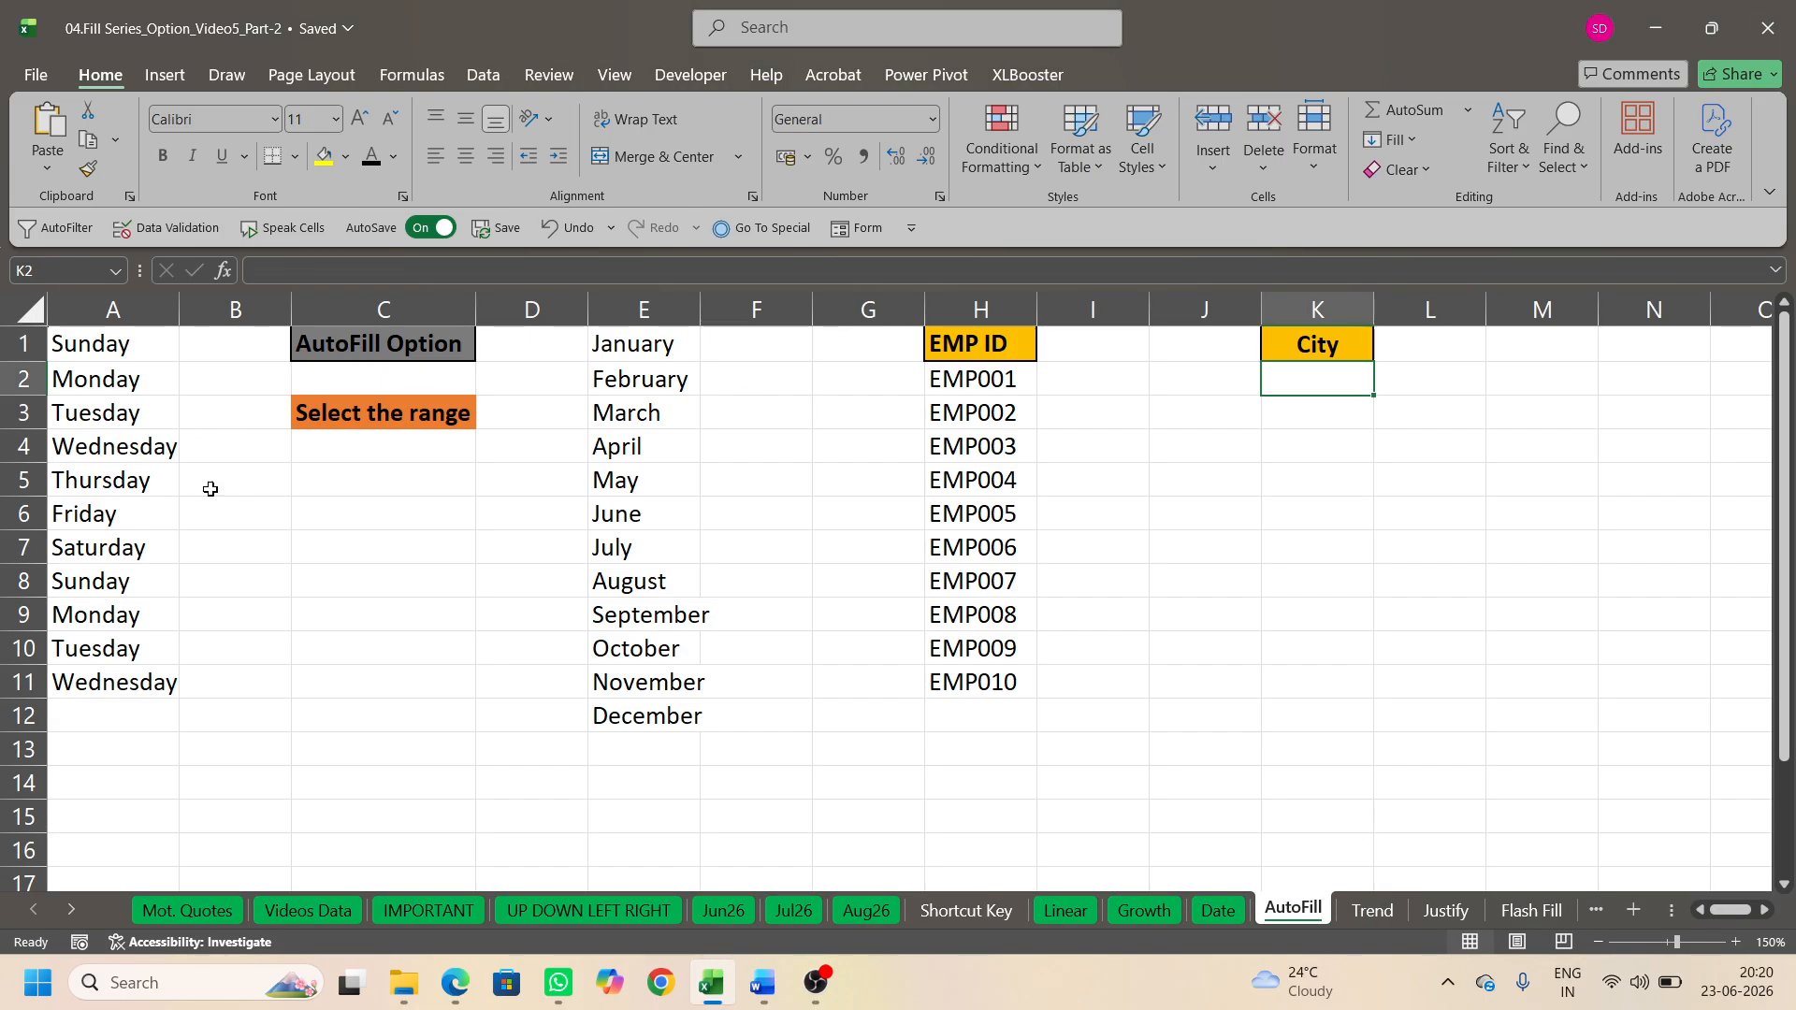
left_click(110, 382)
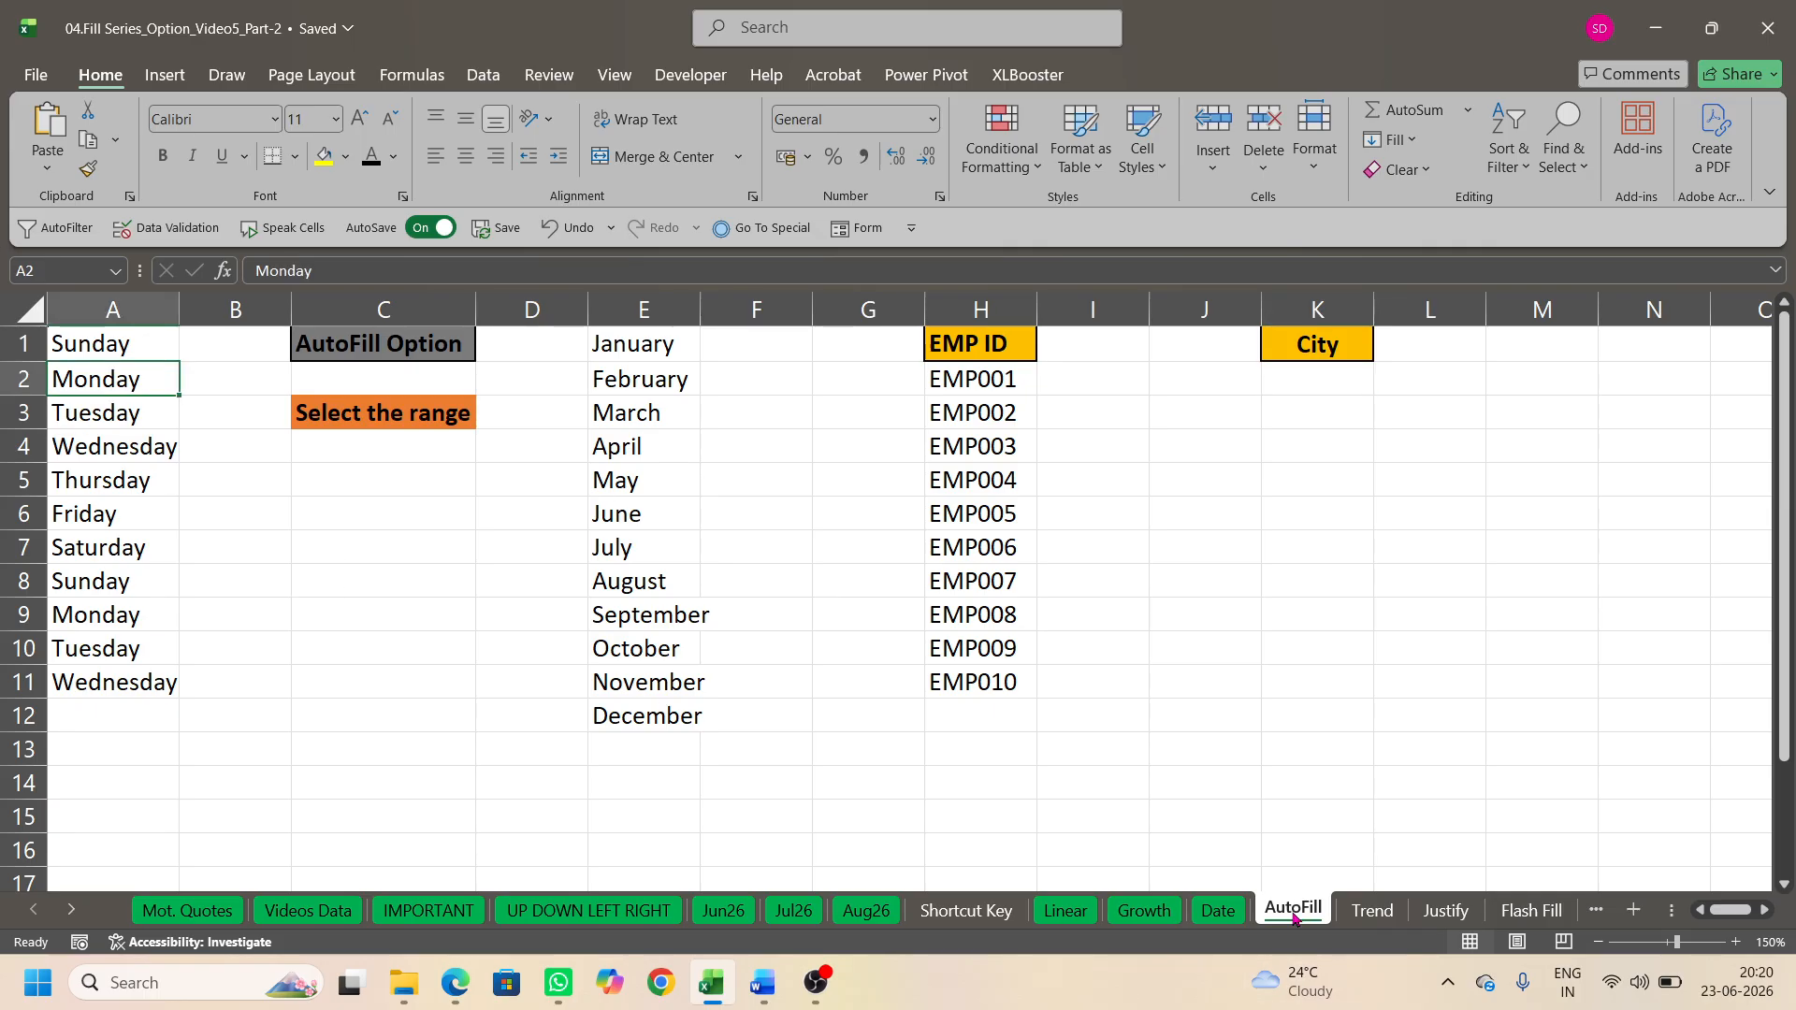
left_click_drag(1294, 917, 1361, 907)
double_click(1361, 908)
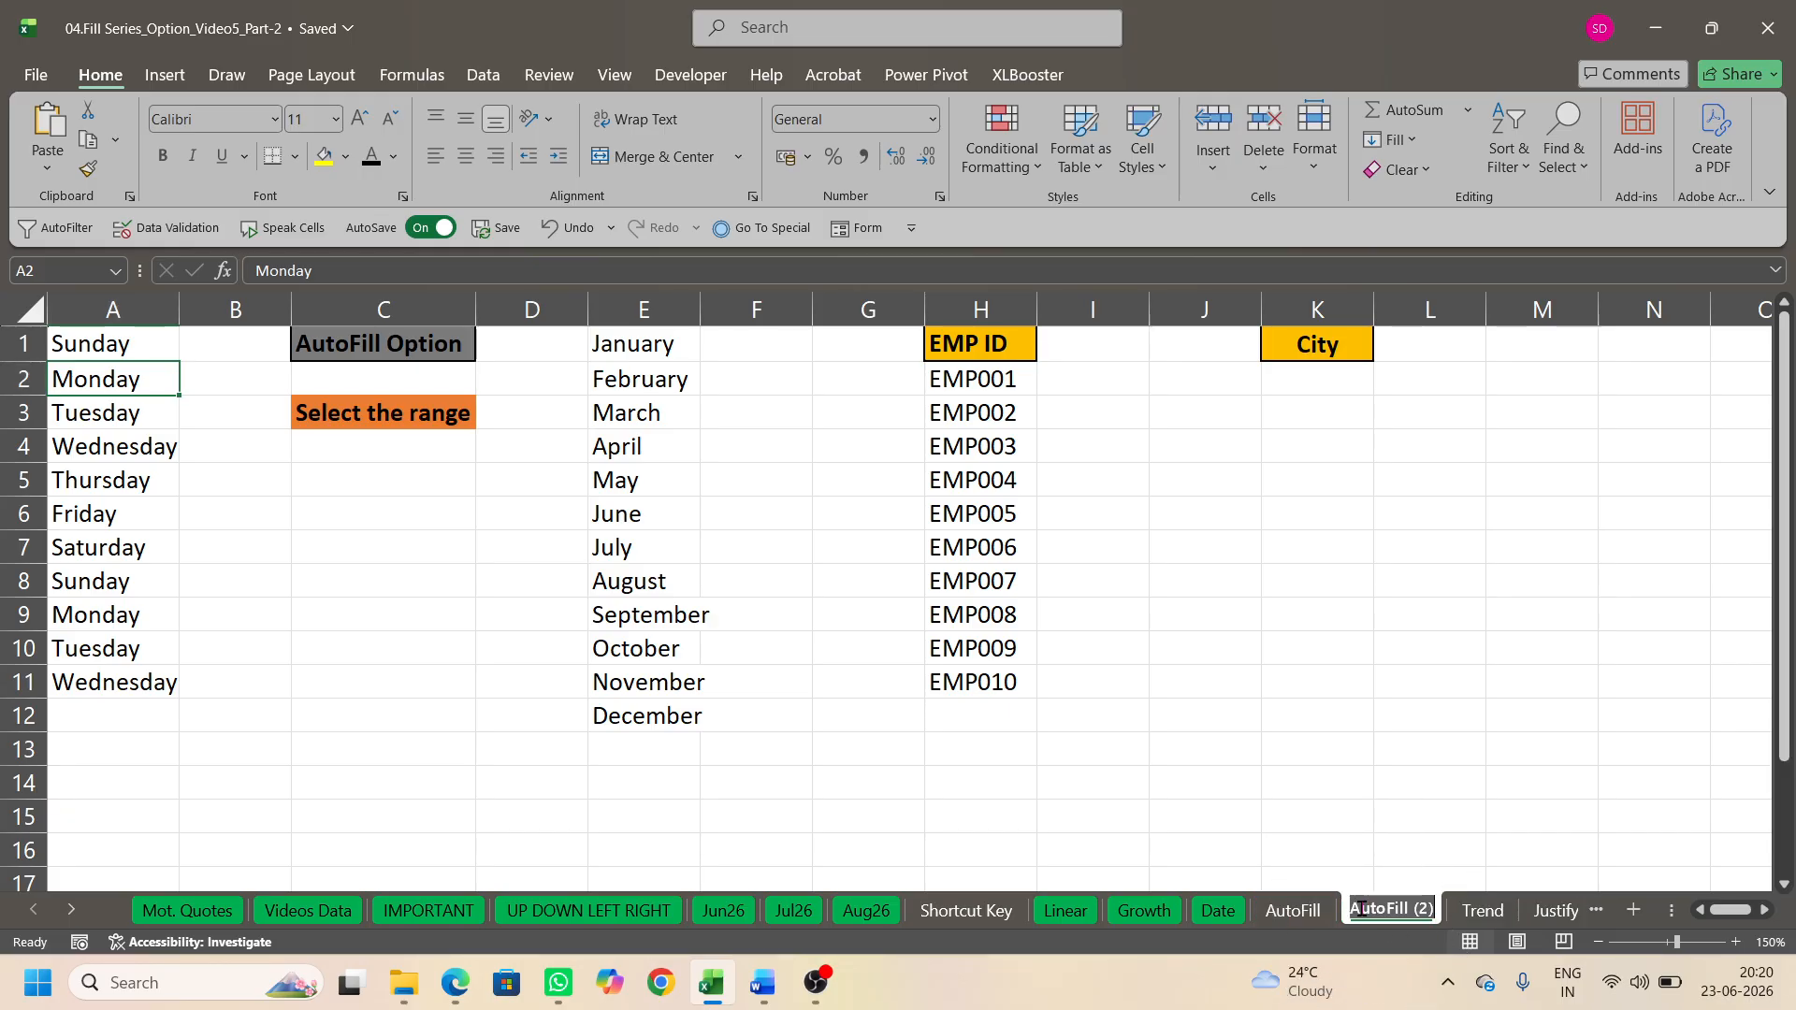
type("delete")
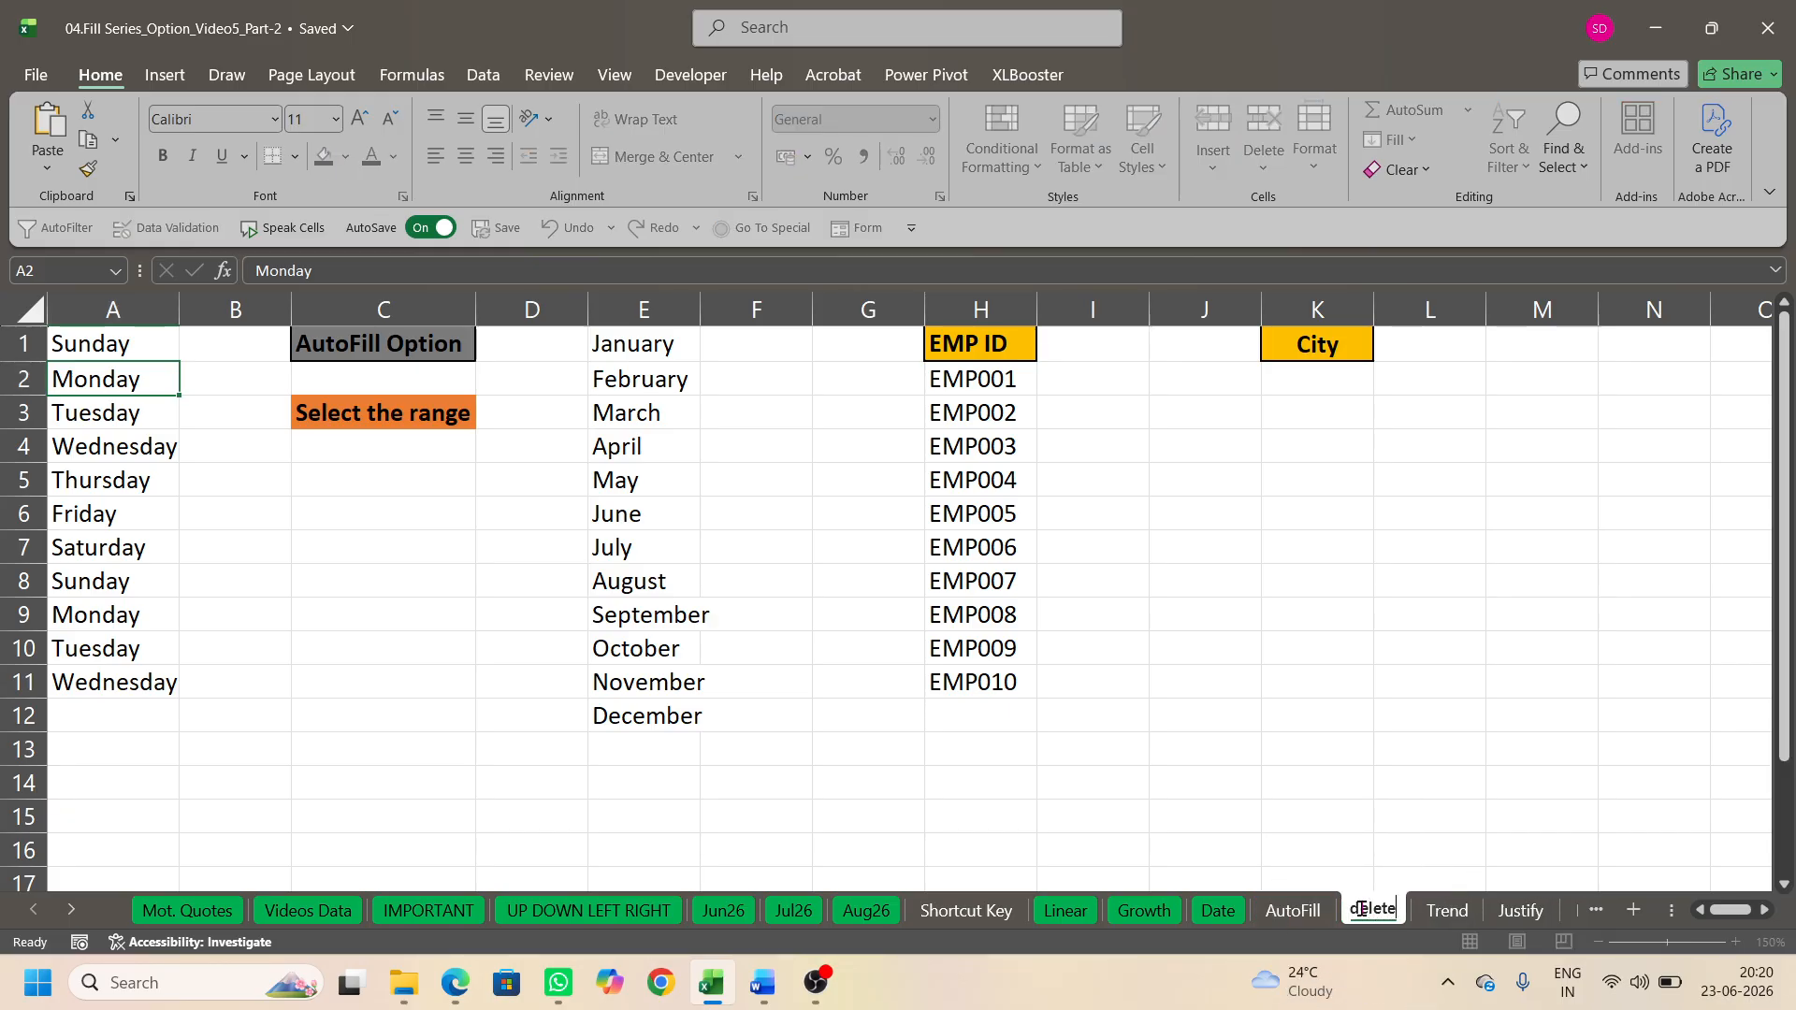
key("Return")
left_click(1313, 917)
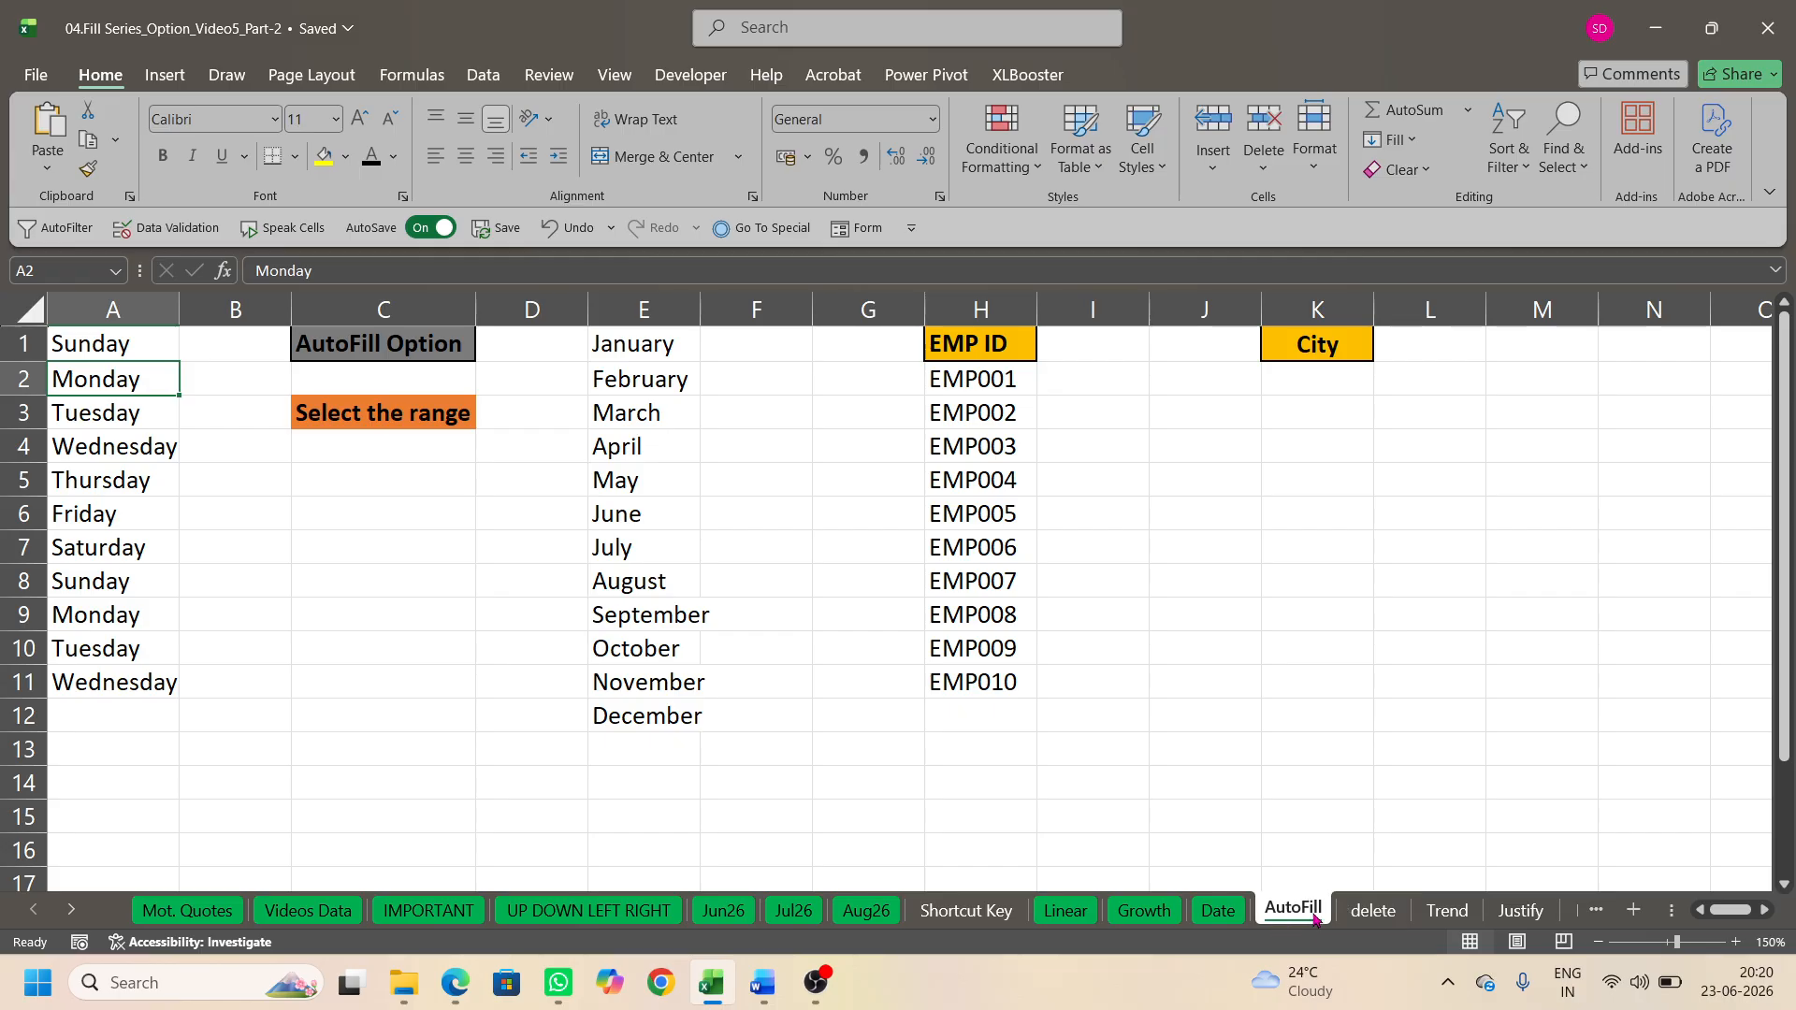
left_click(1371, 912)
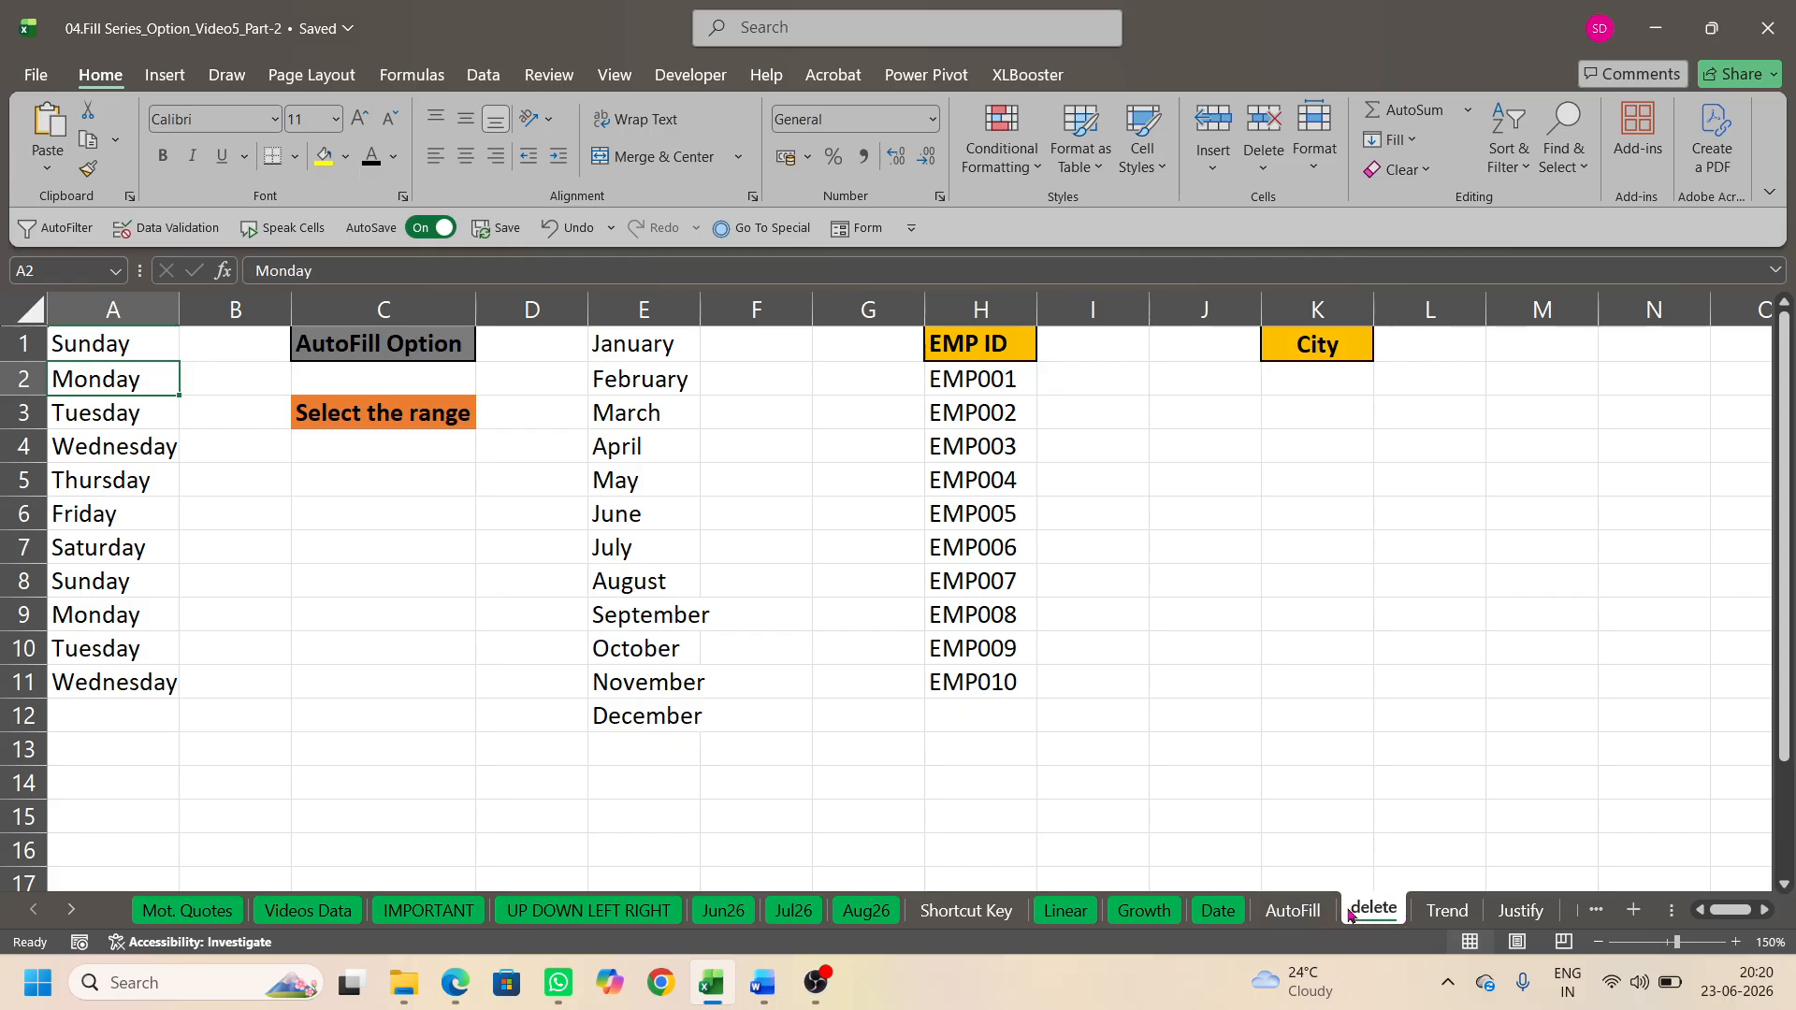
Step: Clear the weekday list in column A of the "delete" sheet and enter Sunday in A1
left_click(138, 342)
key("ctrl+shift+Down")
key("Delete")
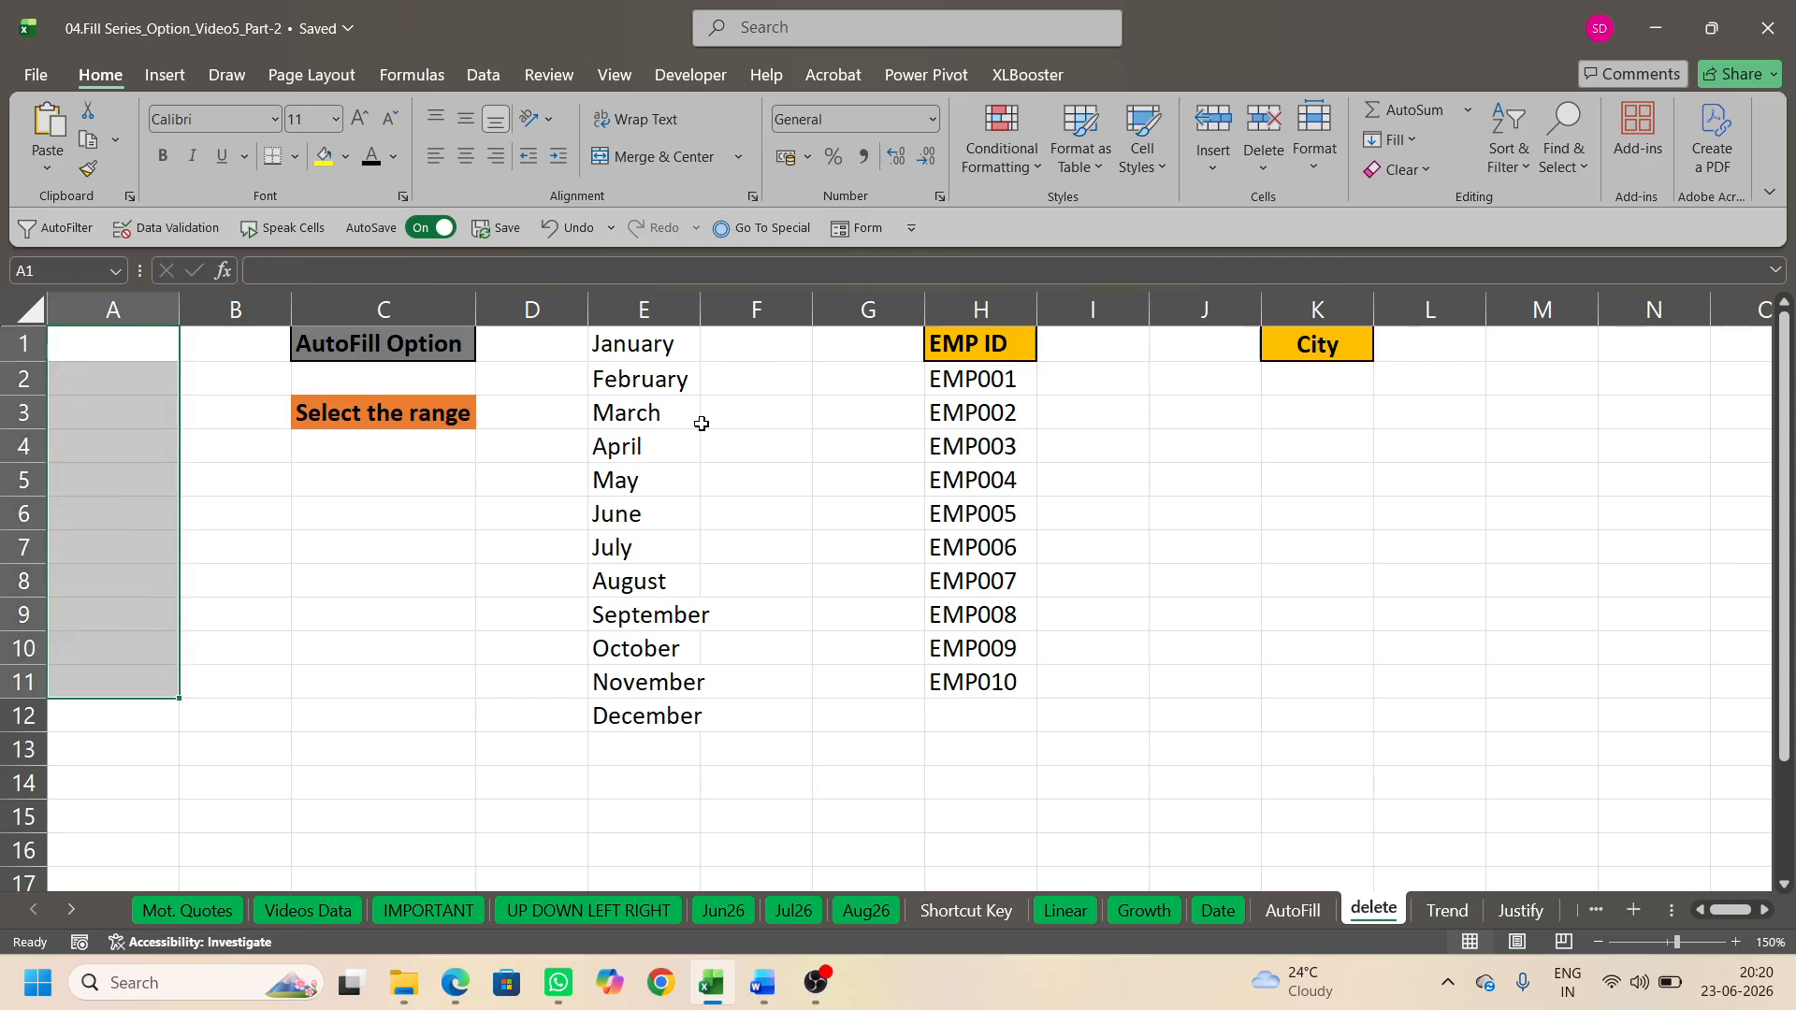
left_click(79, 334)
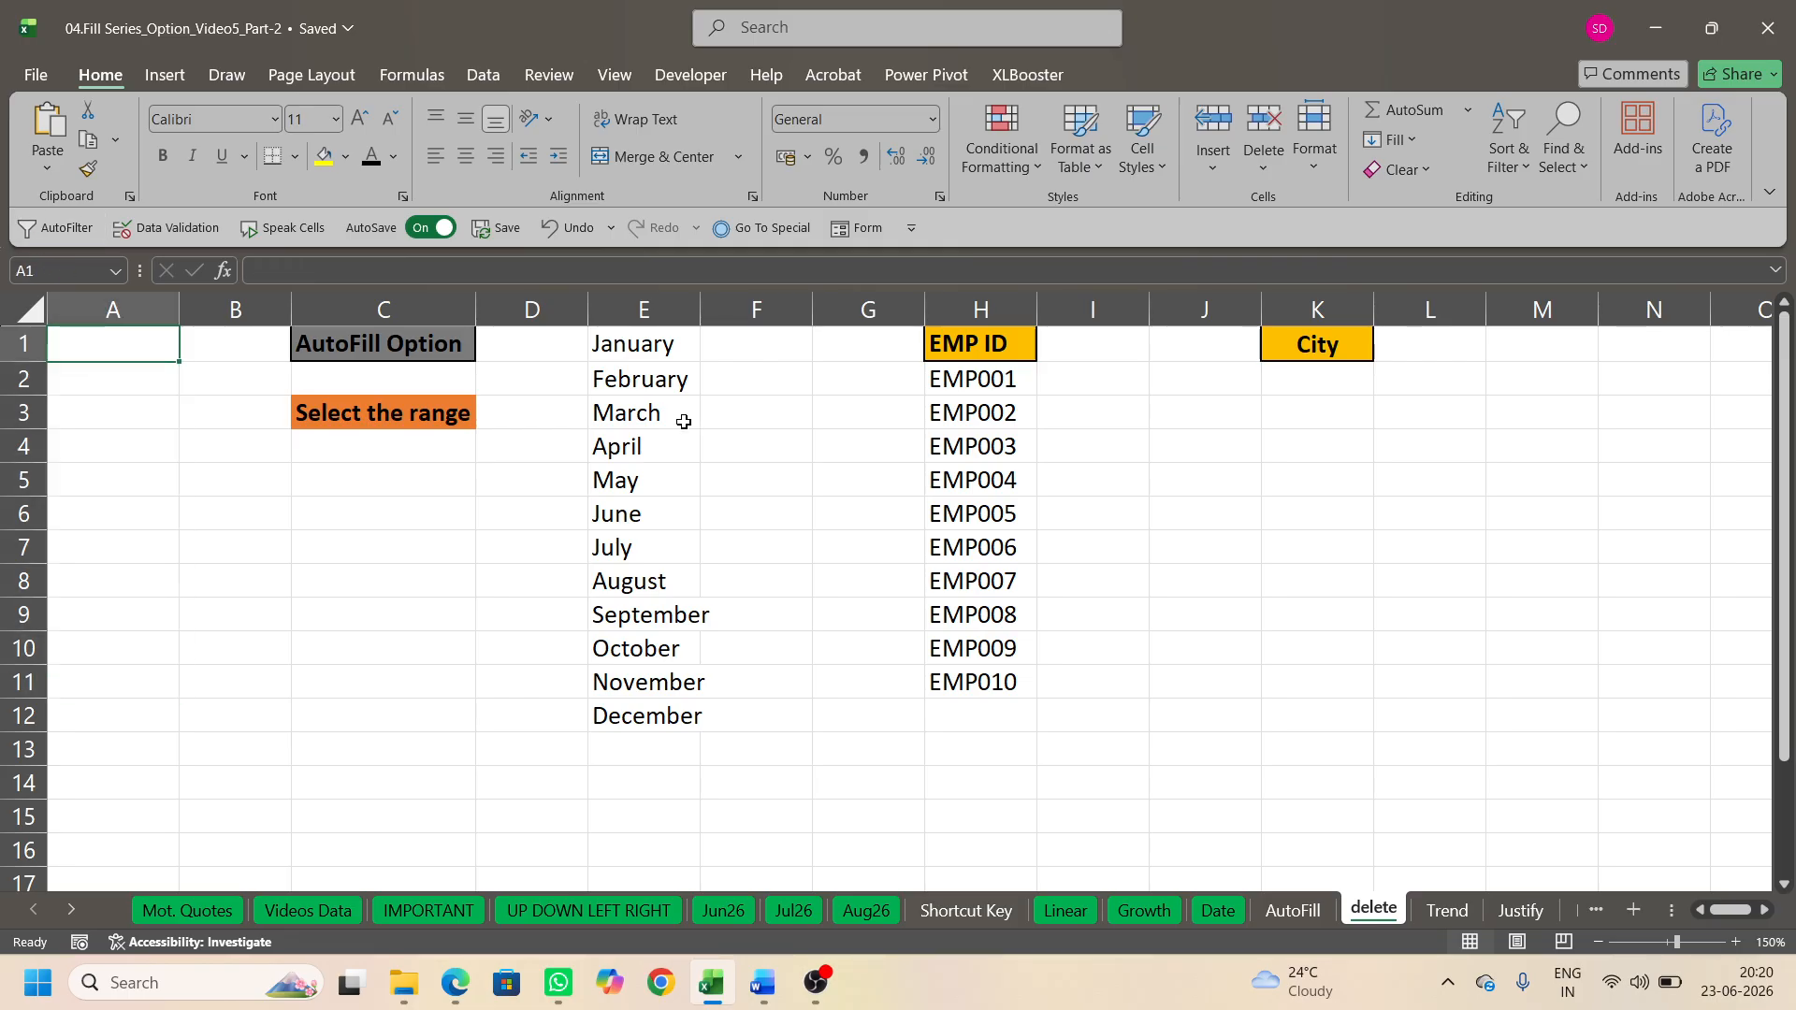
type("sunday")
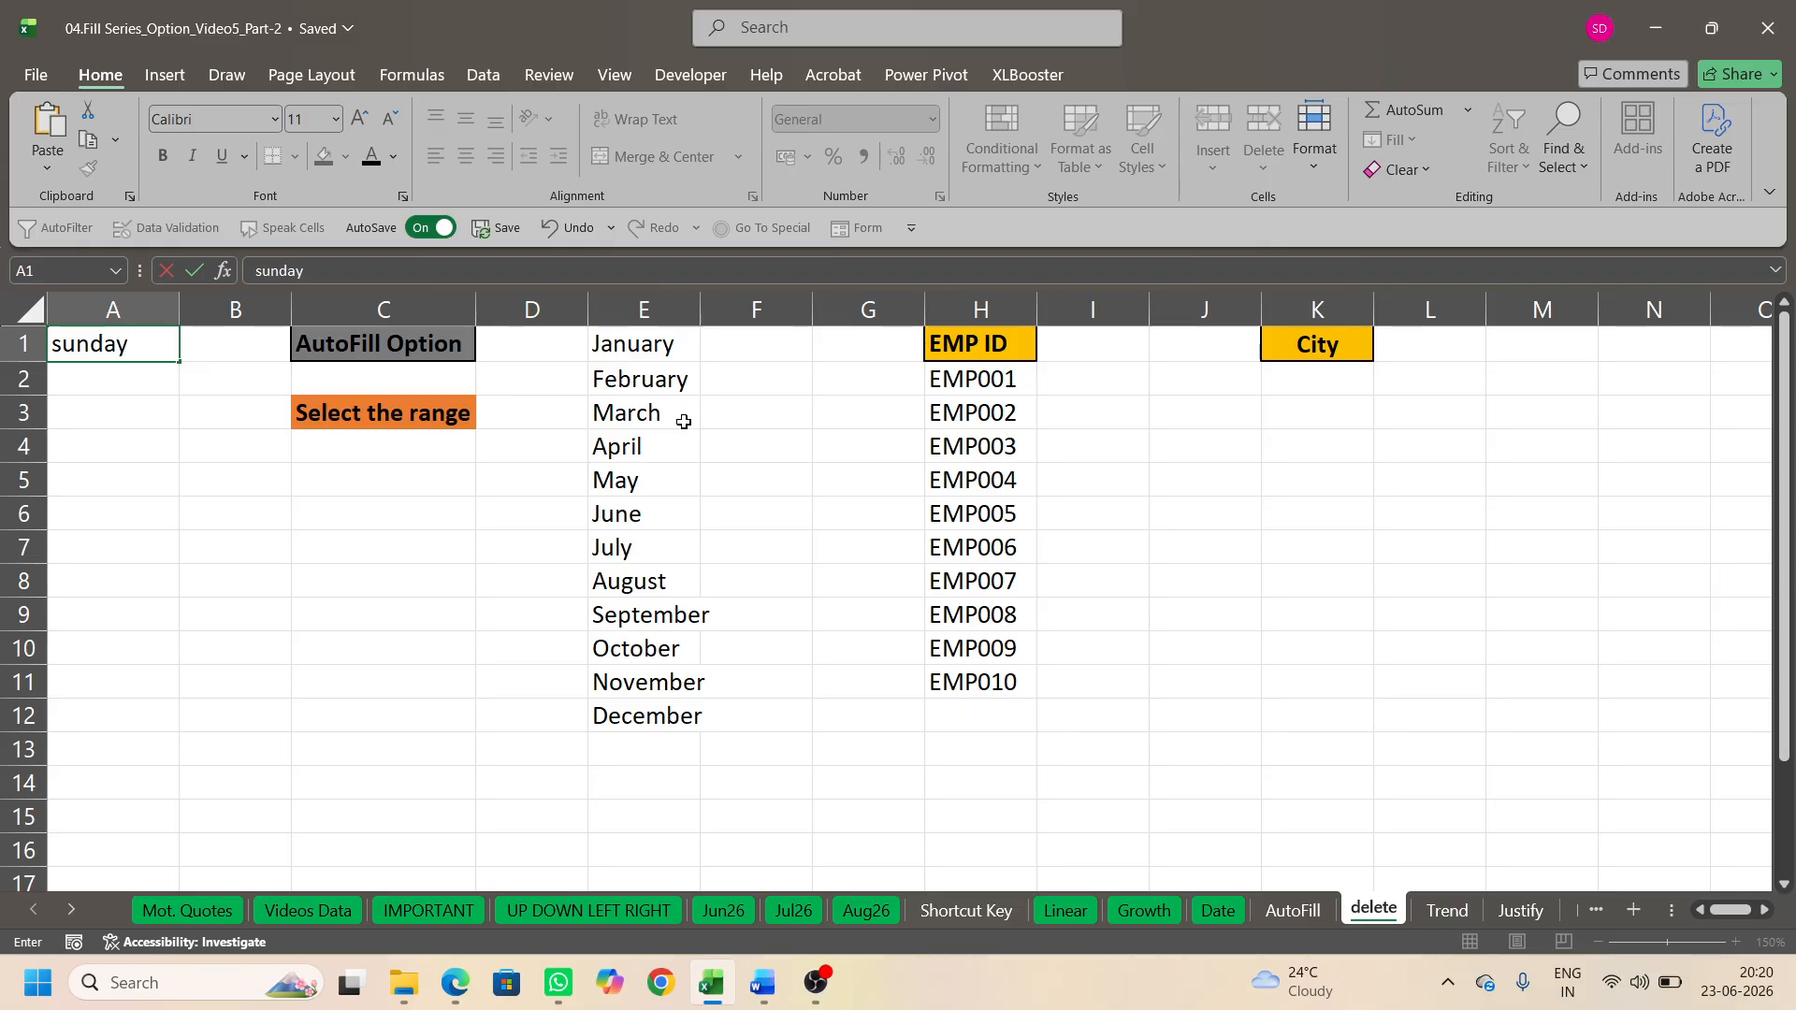
key("Return")
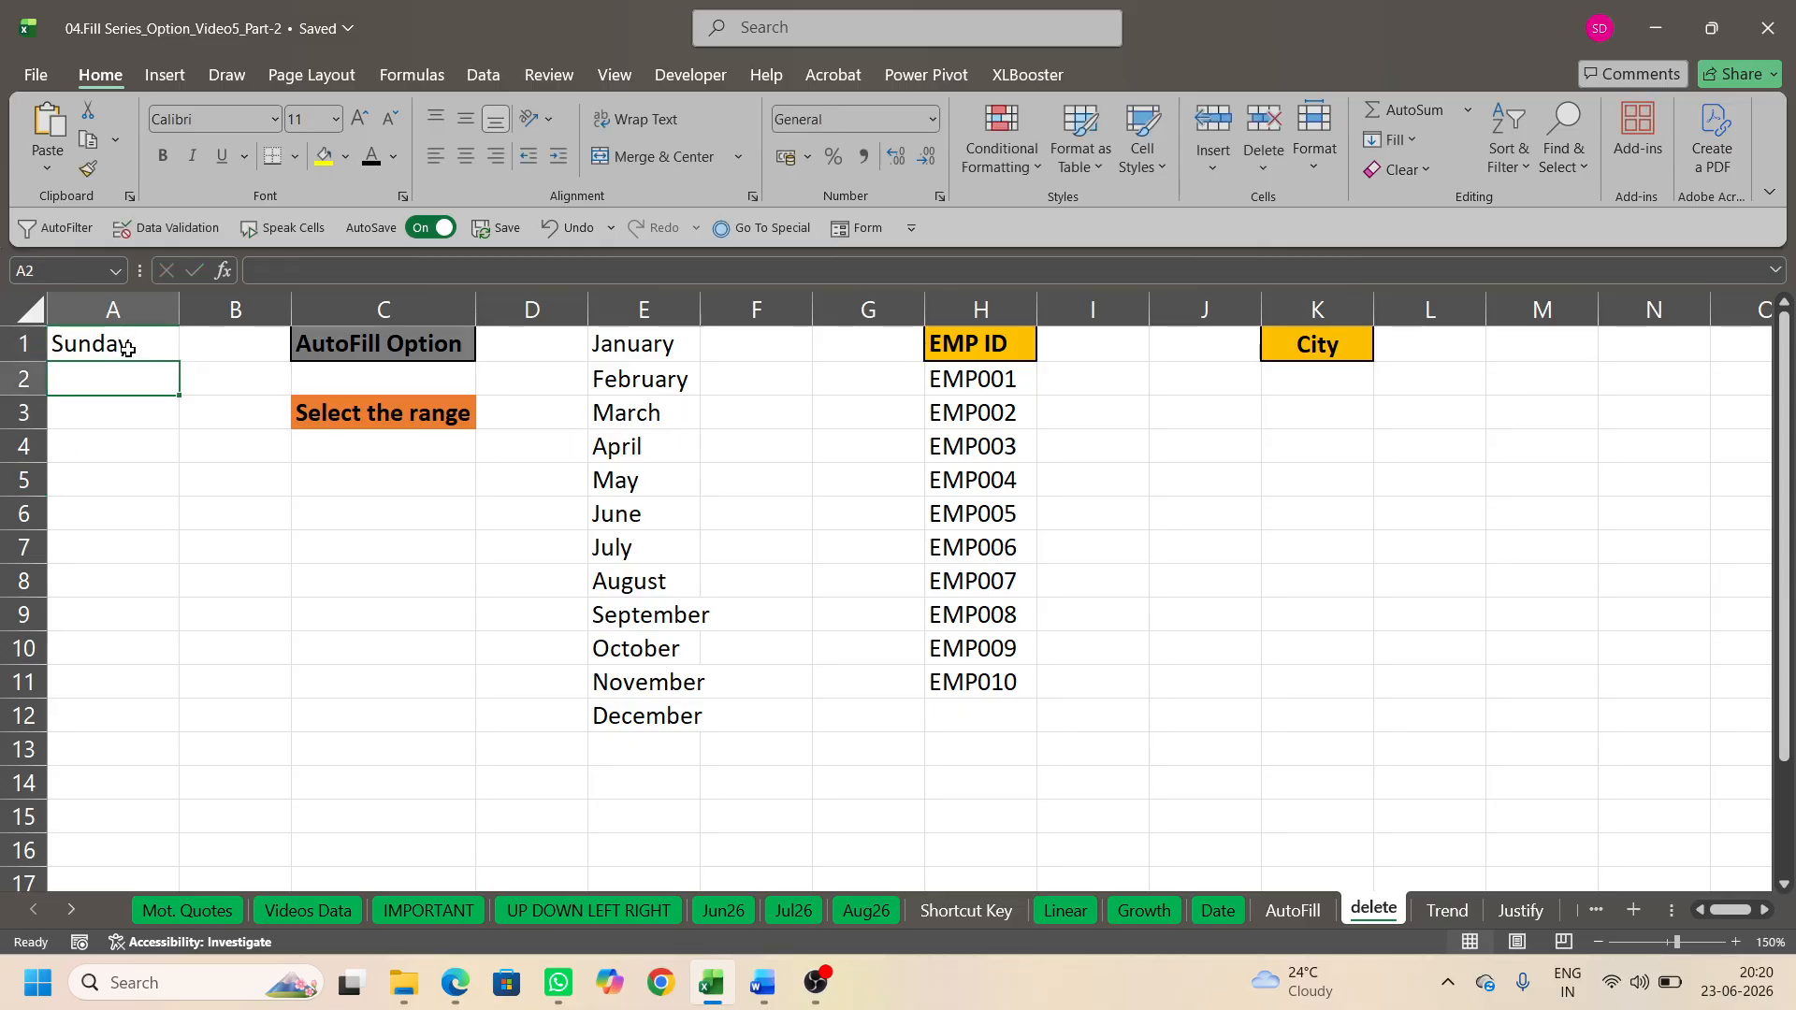
Step: Fill A1:A14 with weekday names from Sunday using a Fill Series of type AutoFill in columns
left_click_drag(129, 348, 132, 785)
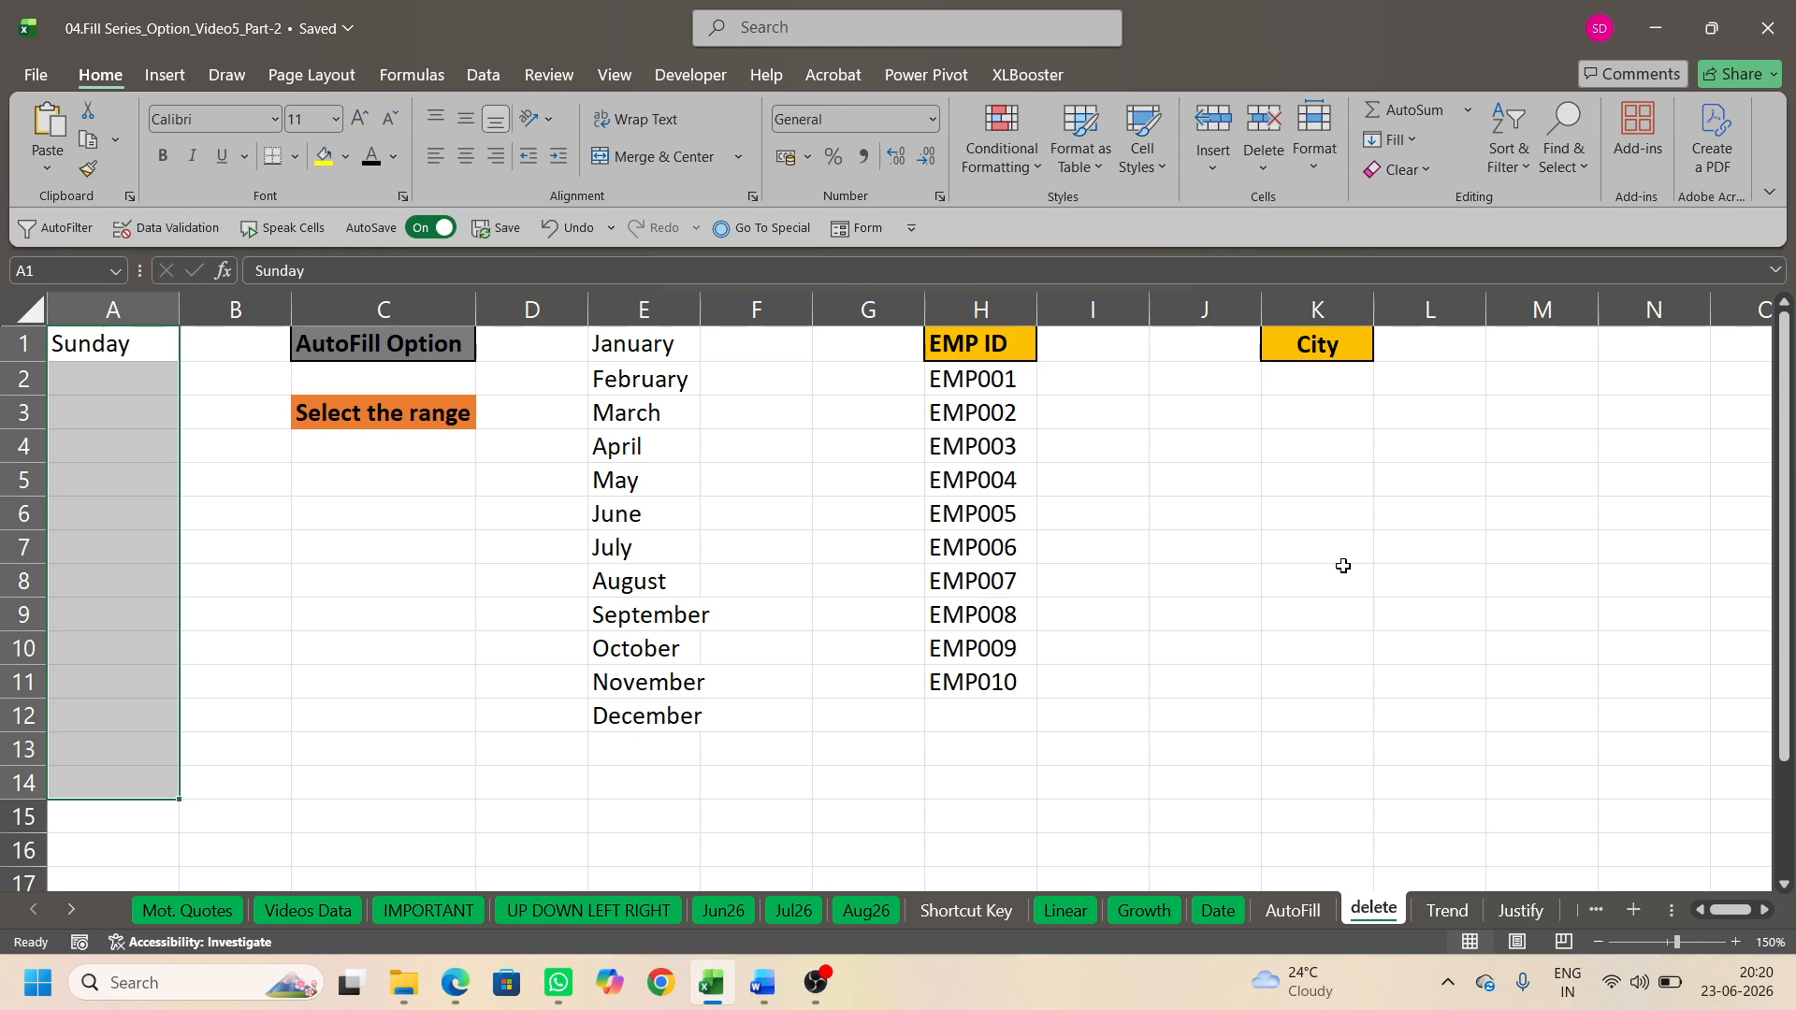
key("alt+h")
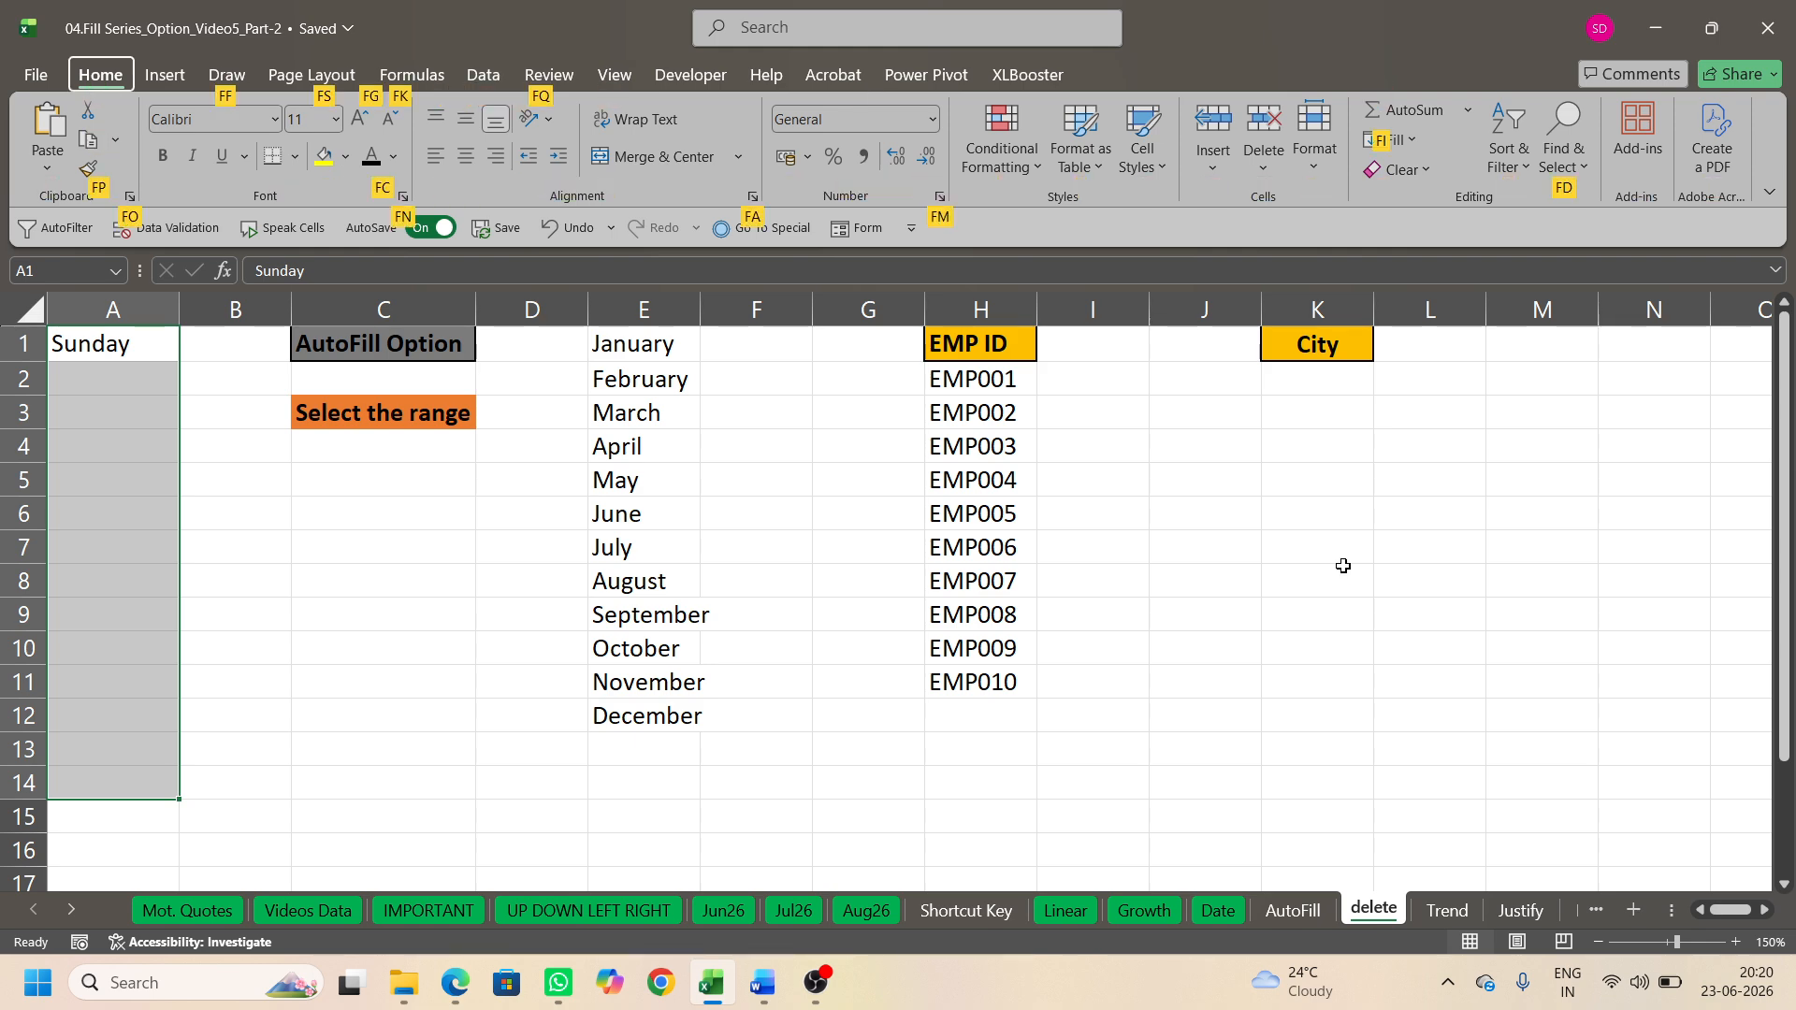
key("f")
key("i")
key("s")
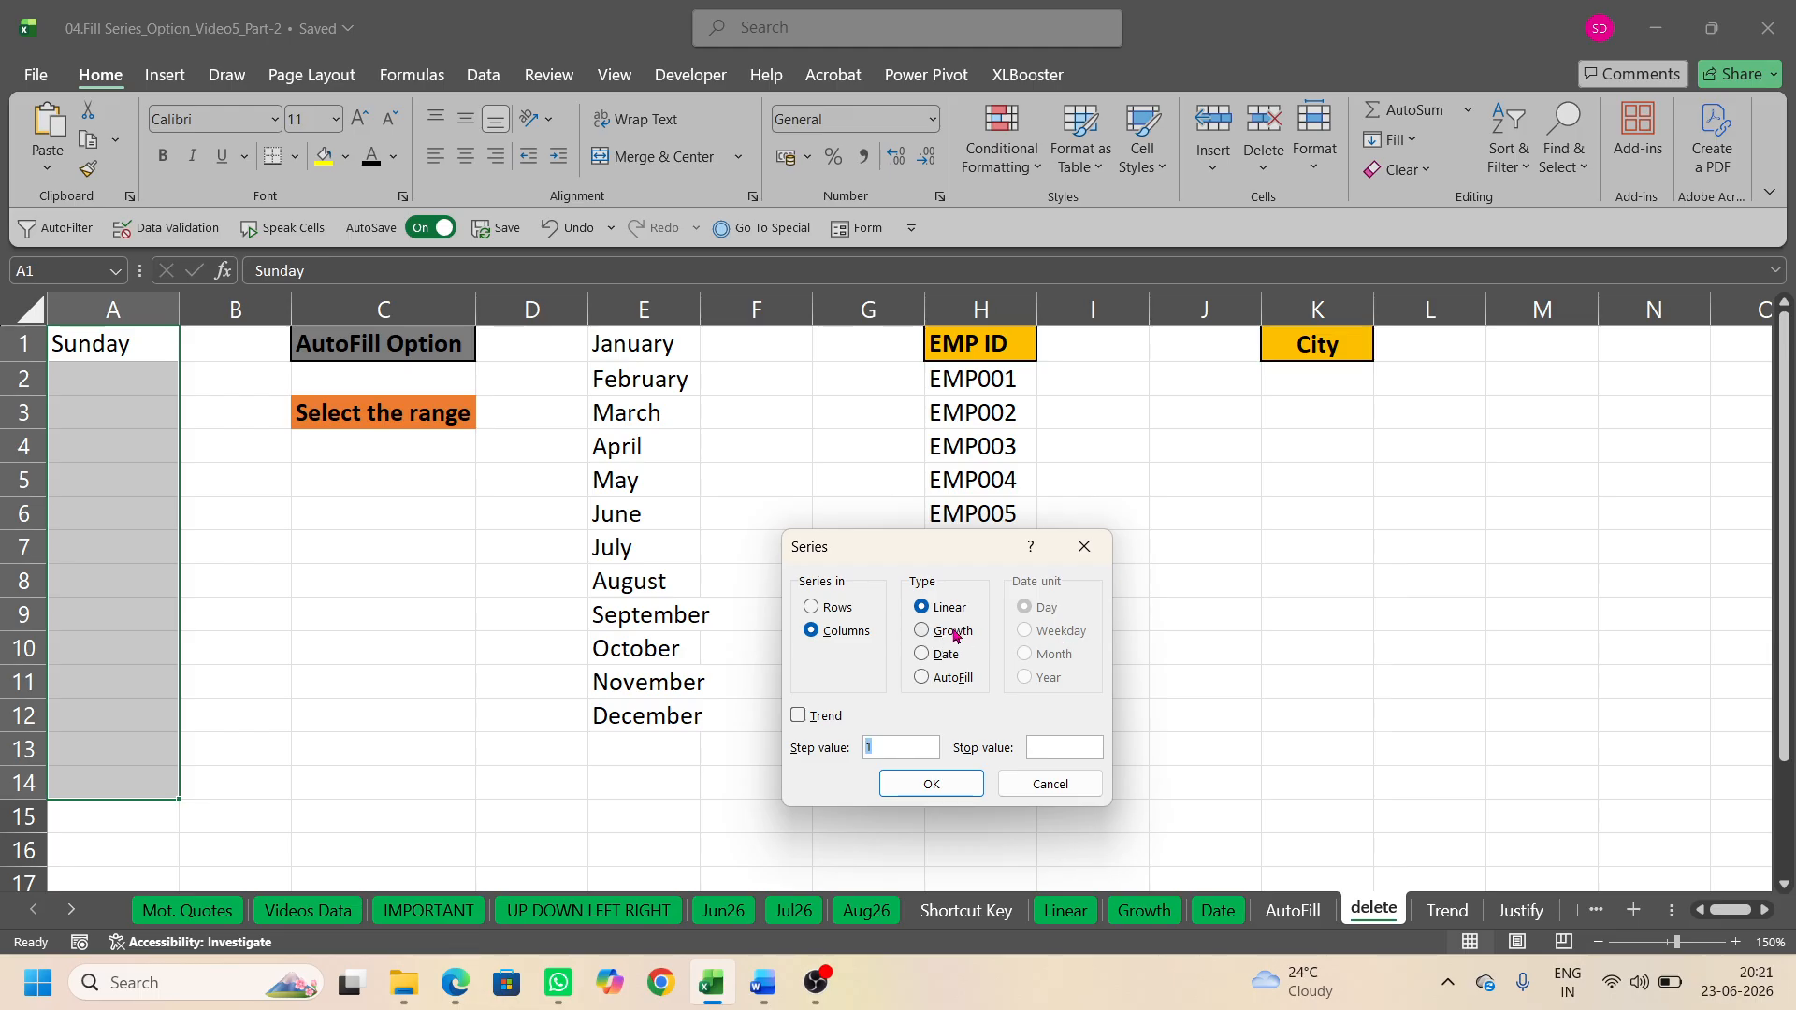
left_click(952, 681)
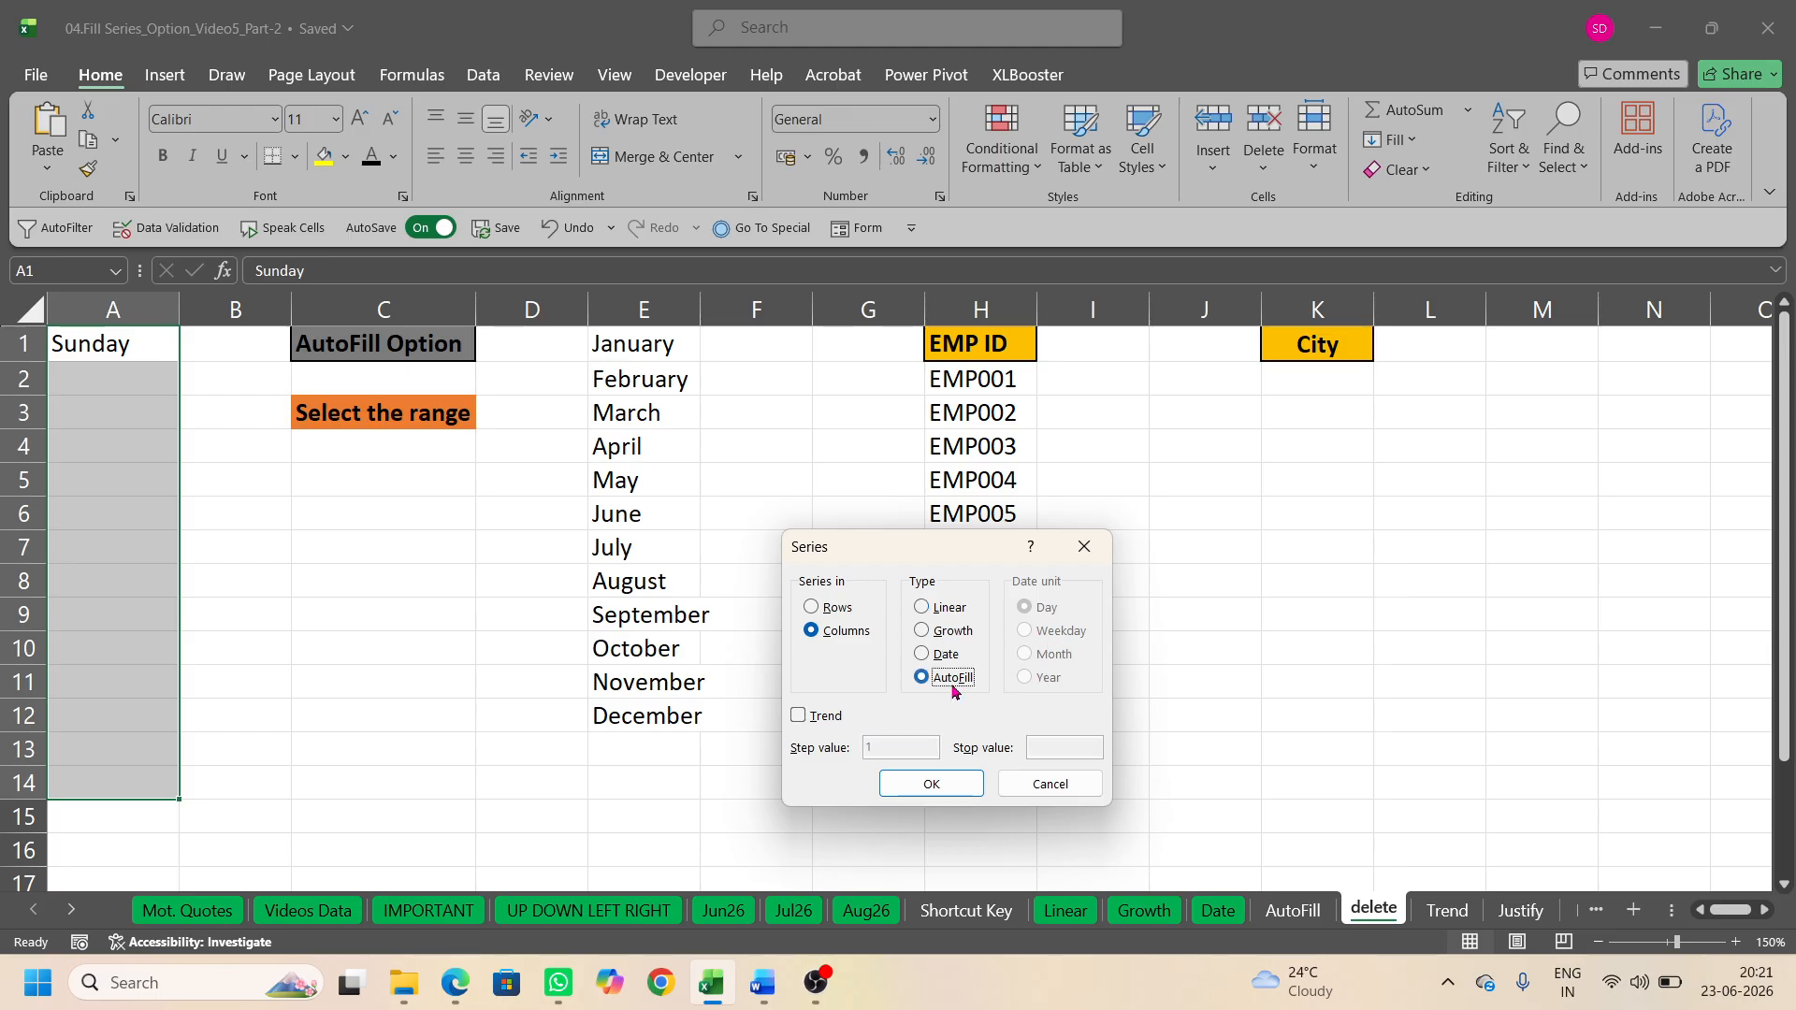
left_click(931, 785)
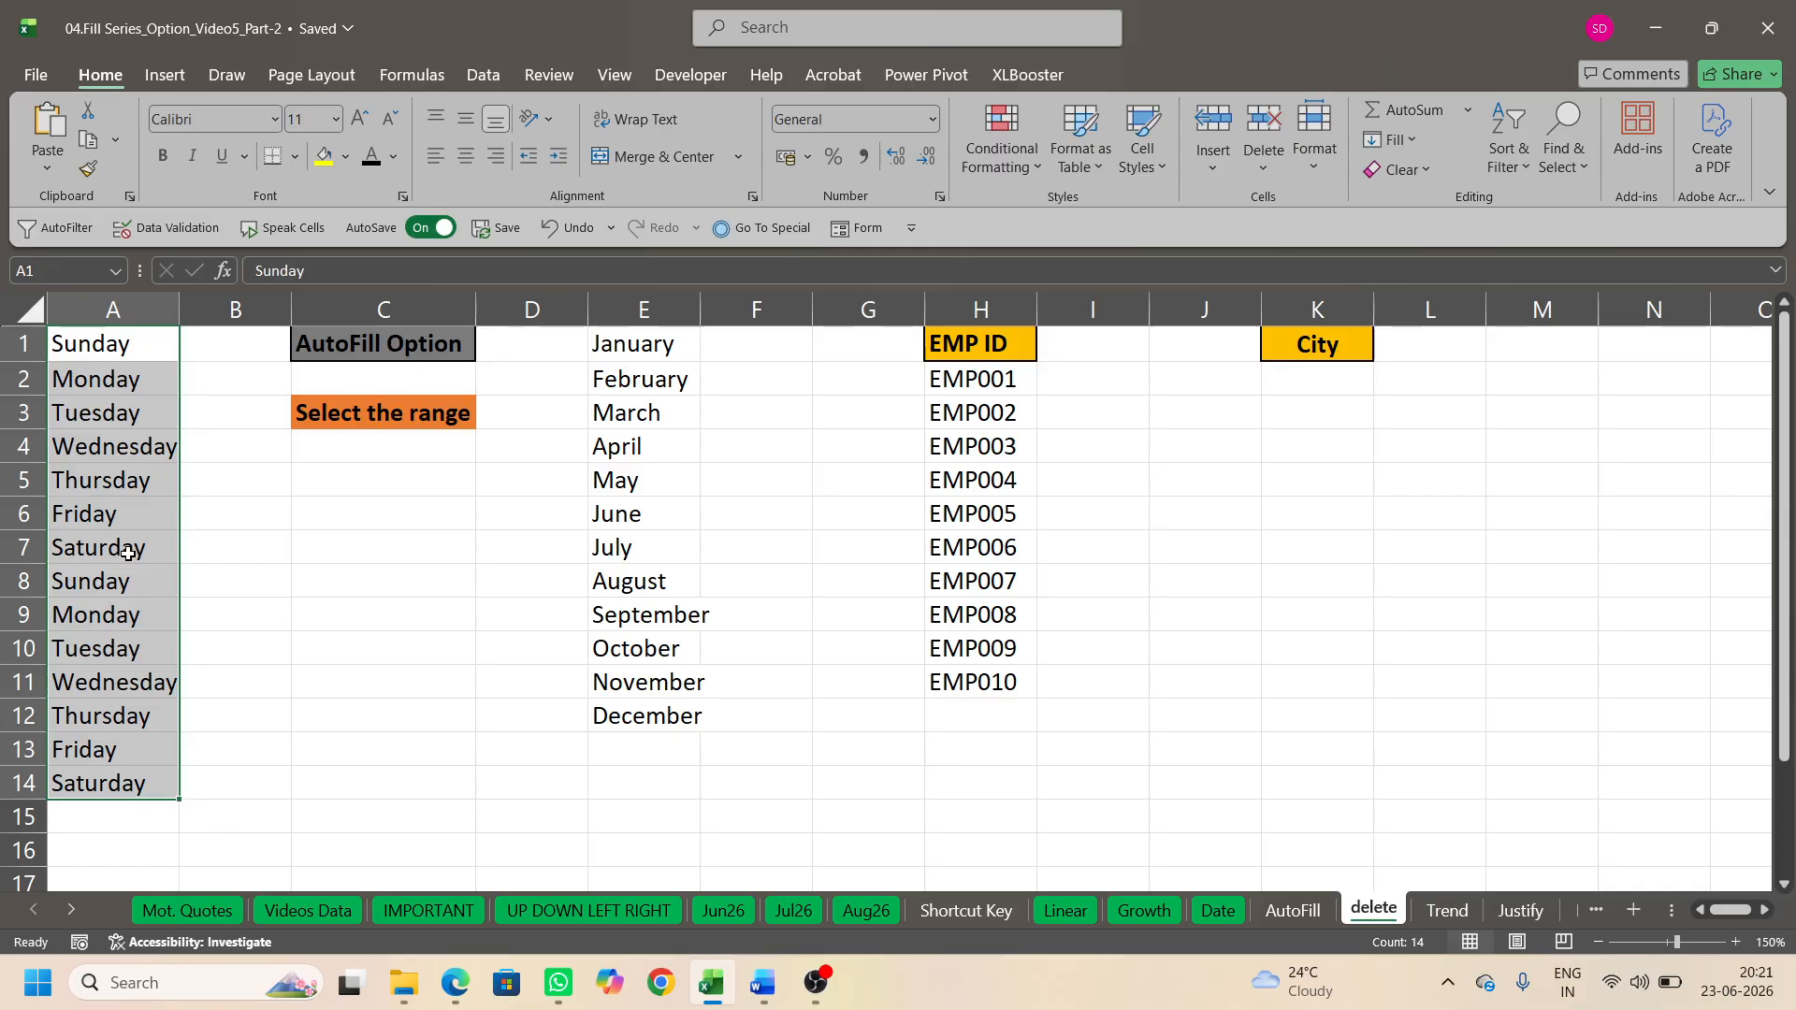
Step: Clear the month list in column E and enter "january" in cell E1
left_click(655, 347)
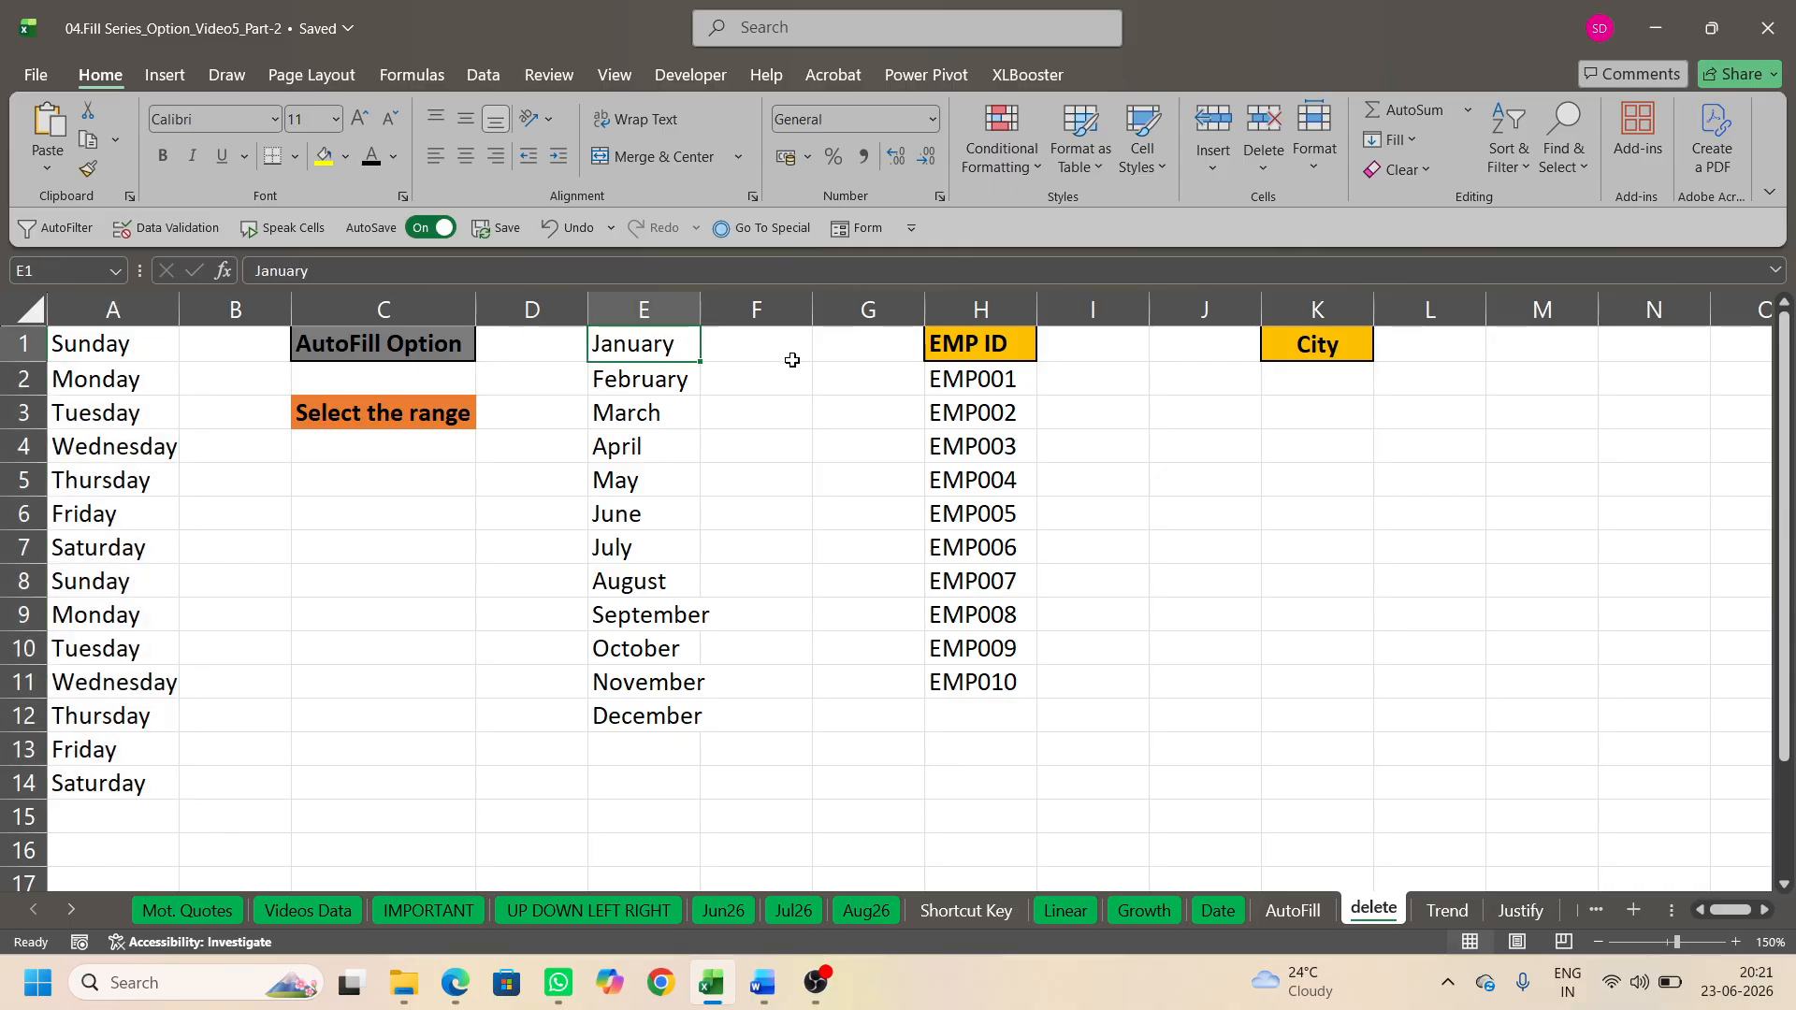
key("ctrl+shift+Down")
key("Delete")
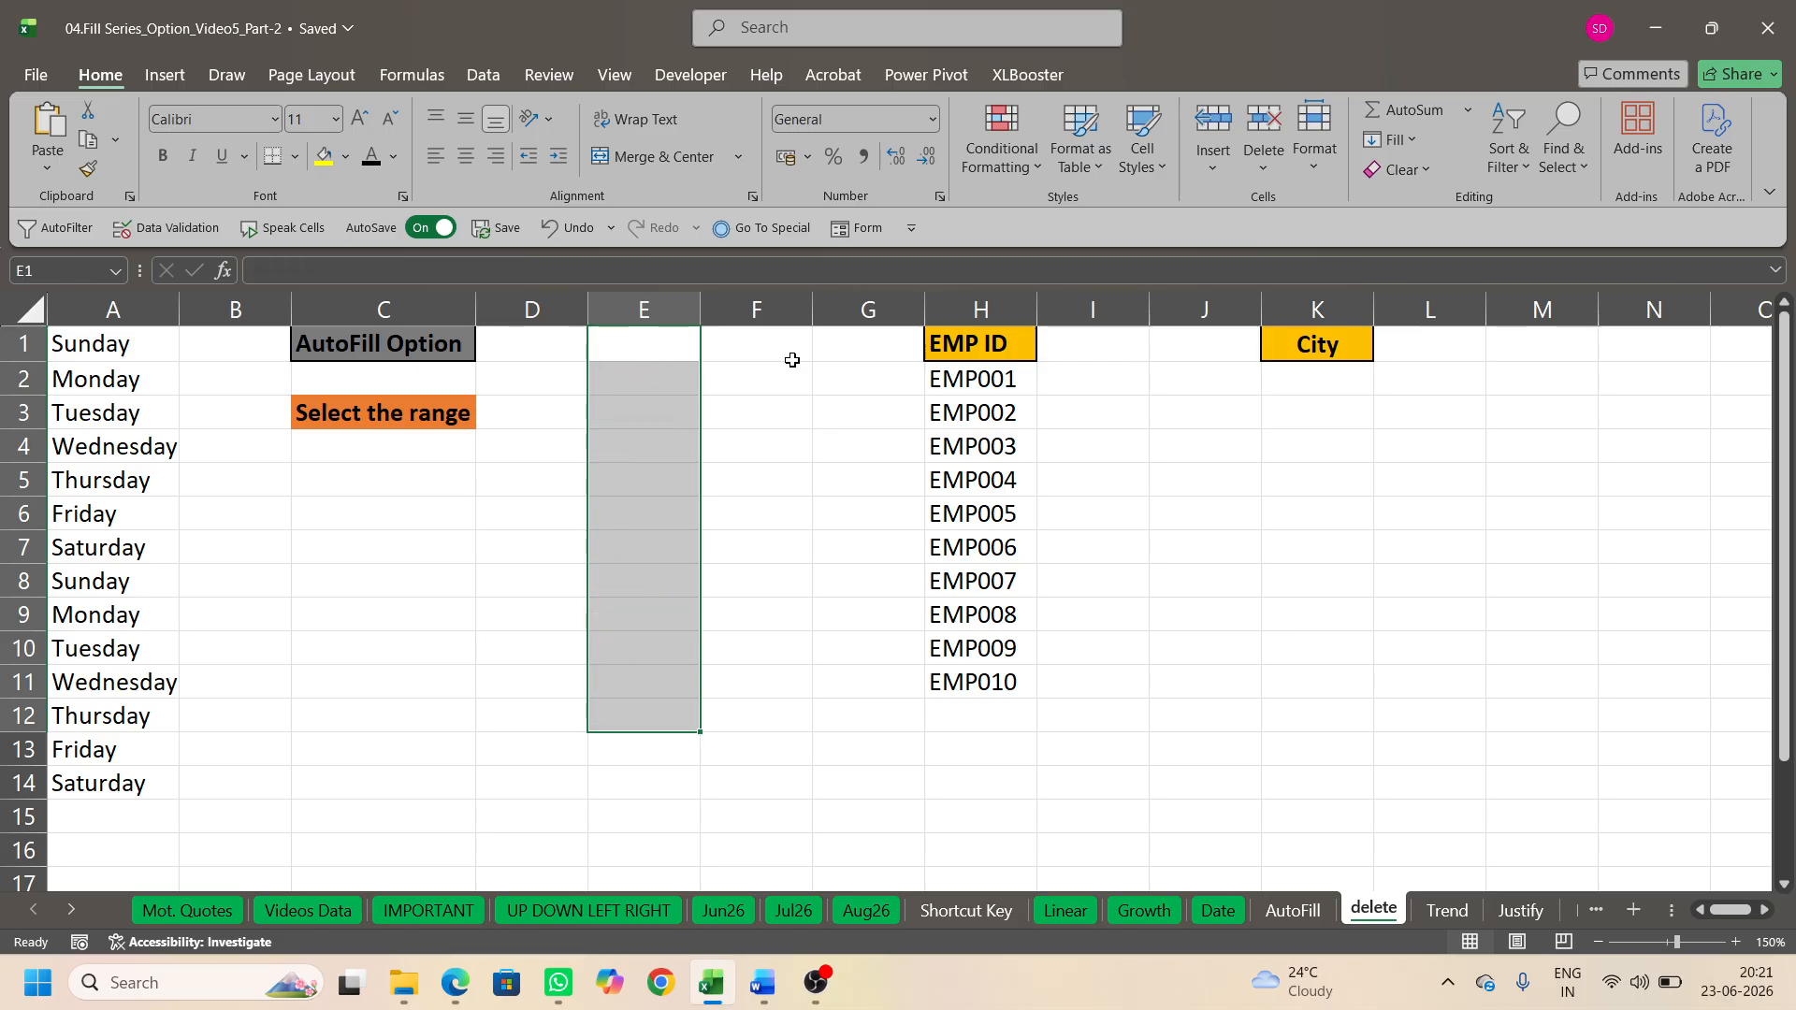
left_click(645, 355)
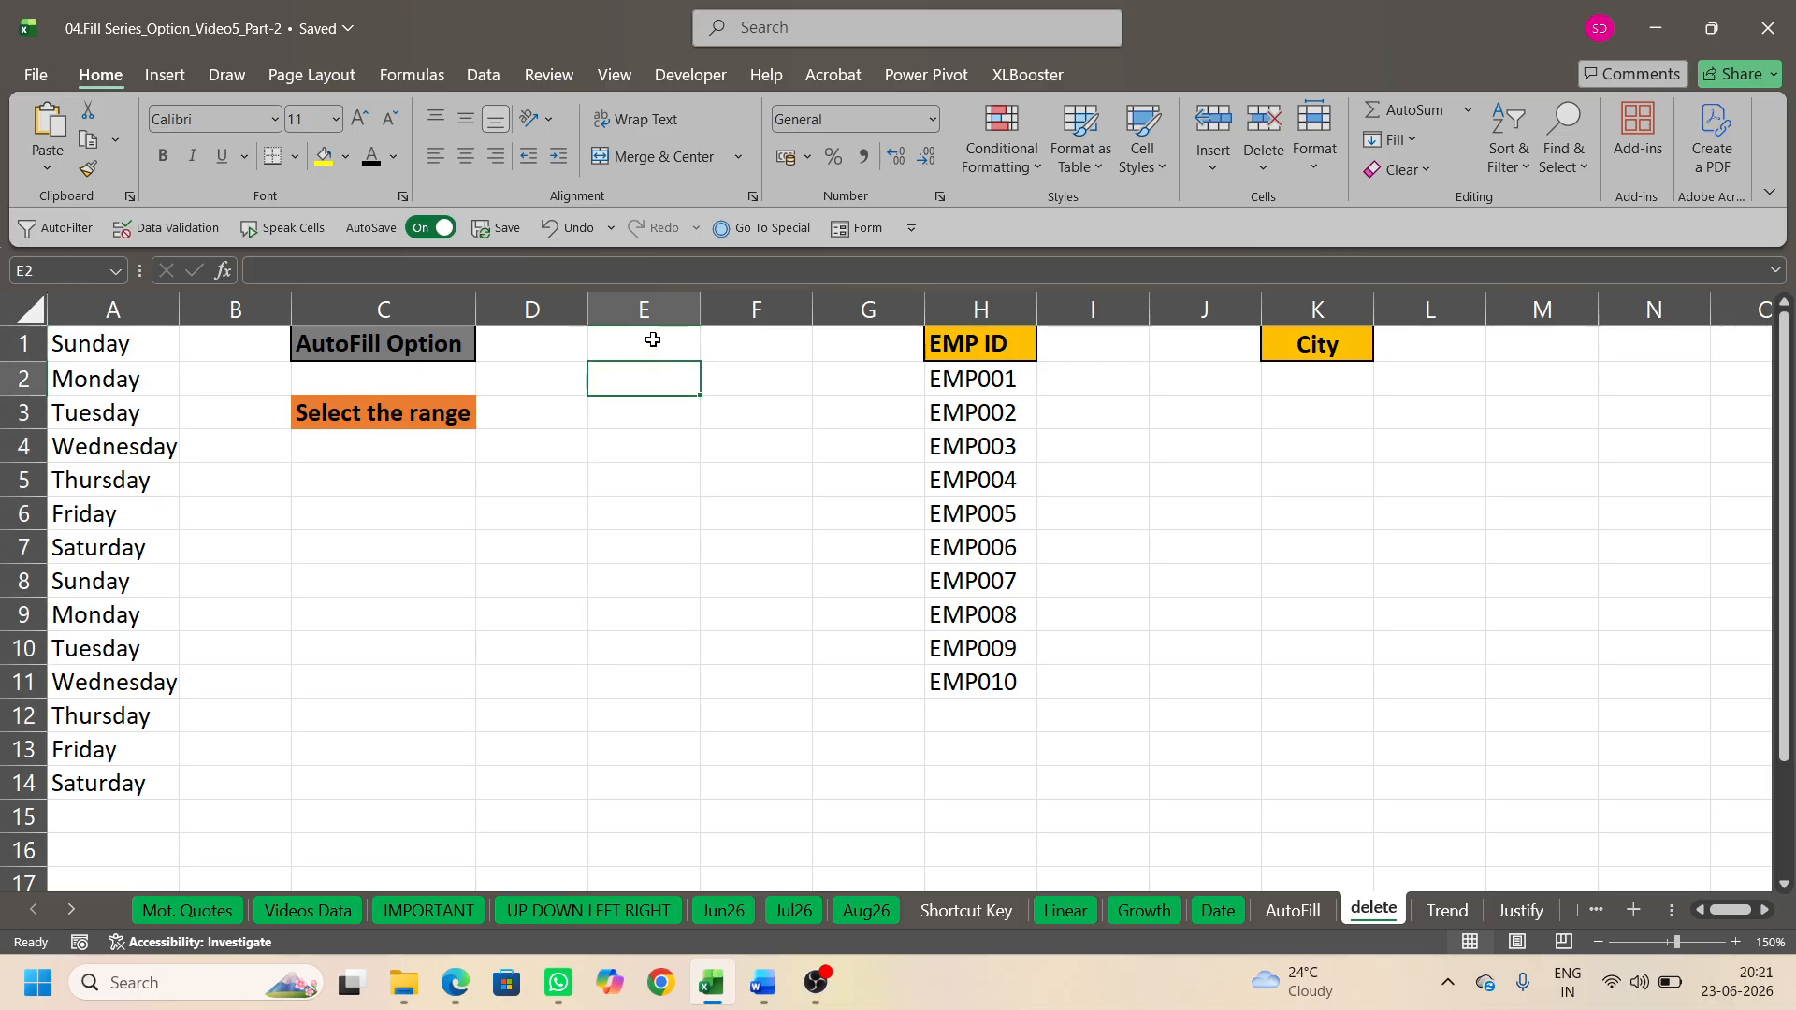
type("january")
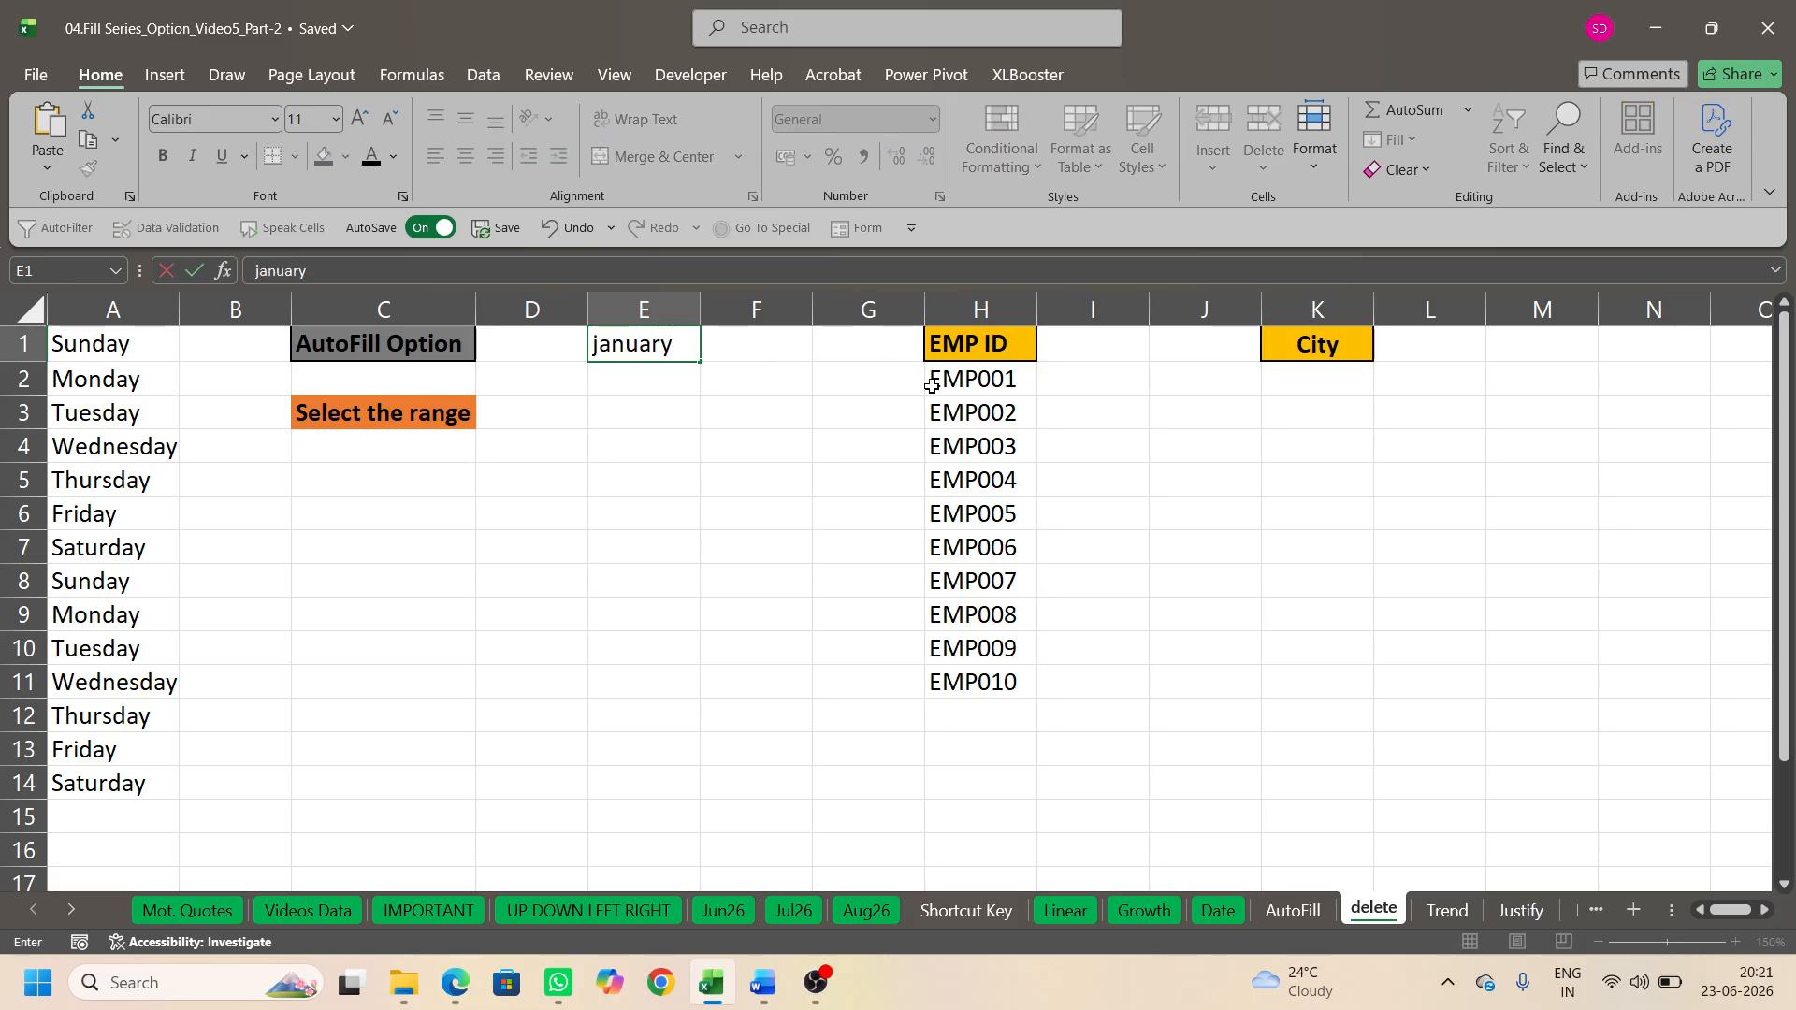
key("Return")
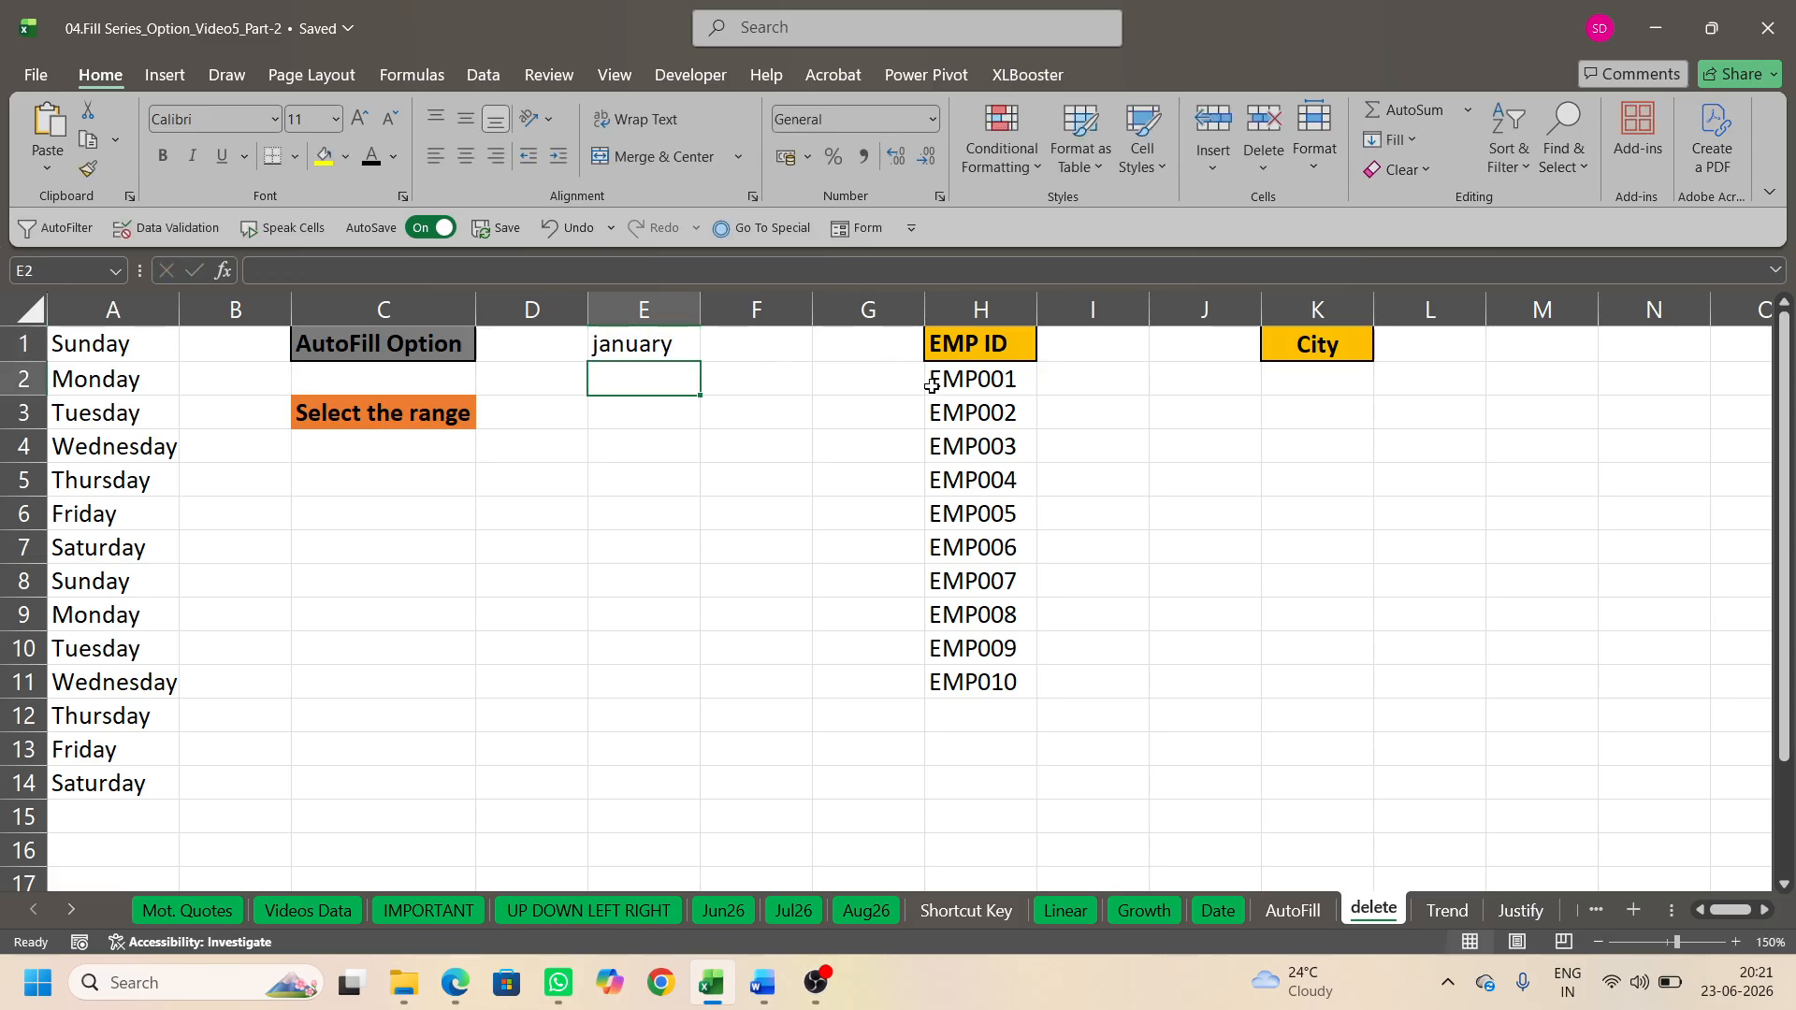
Step: Correct the month name in E1 to "January" with a capital J
left_click(591, 352)
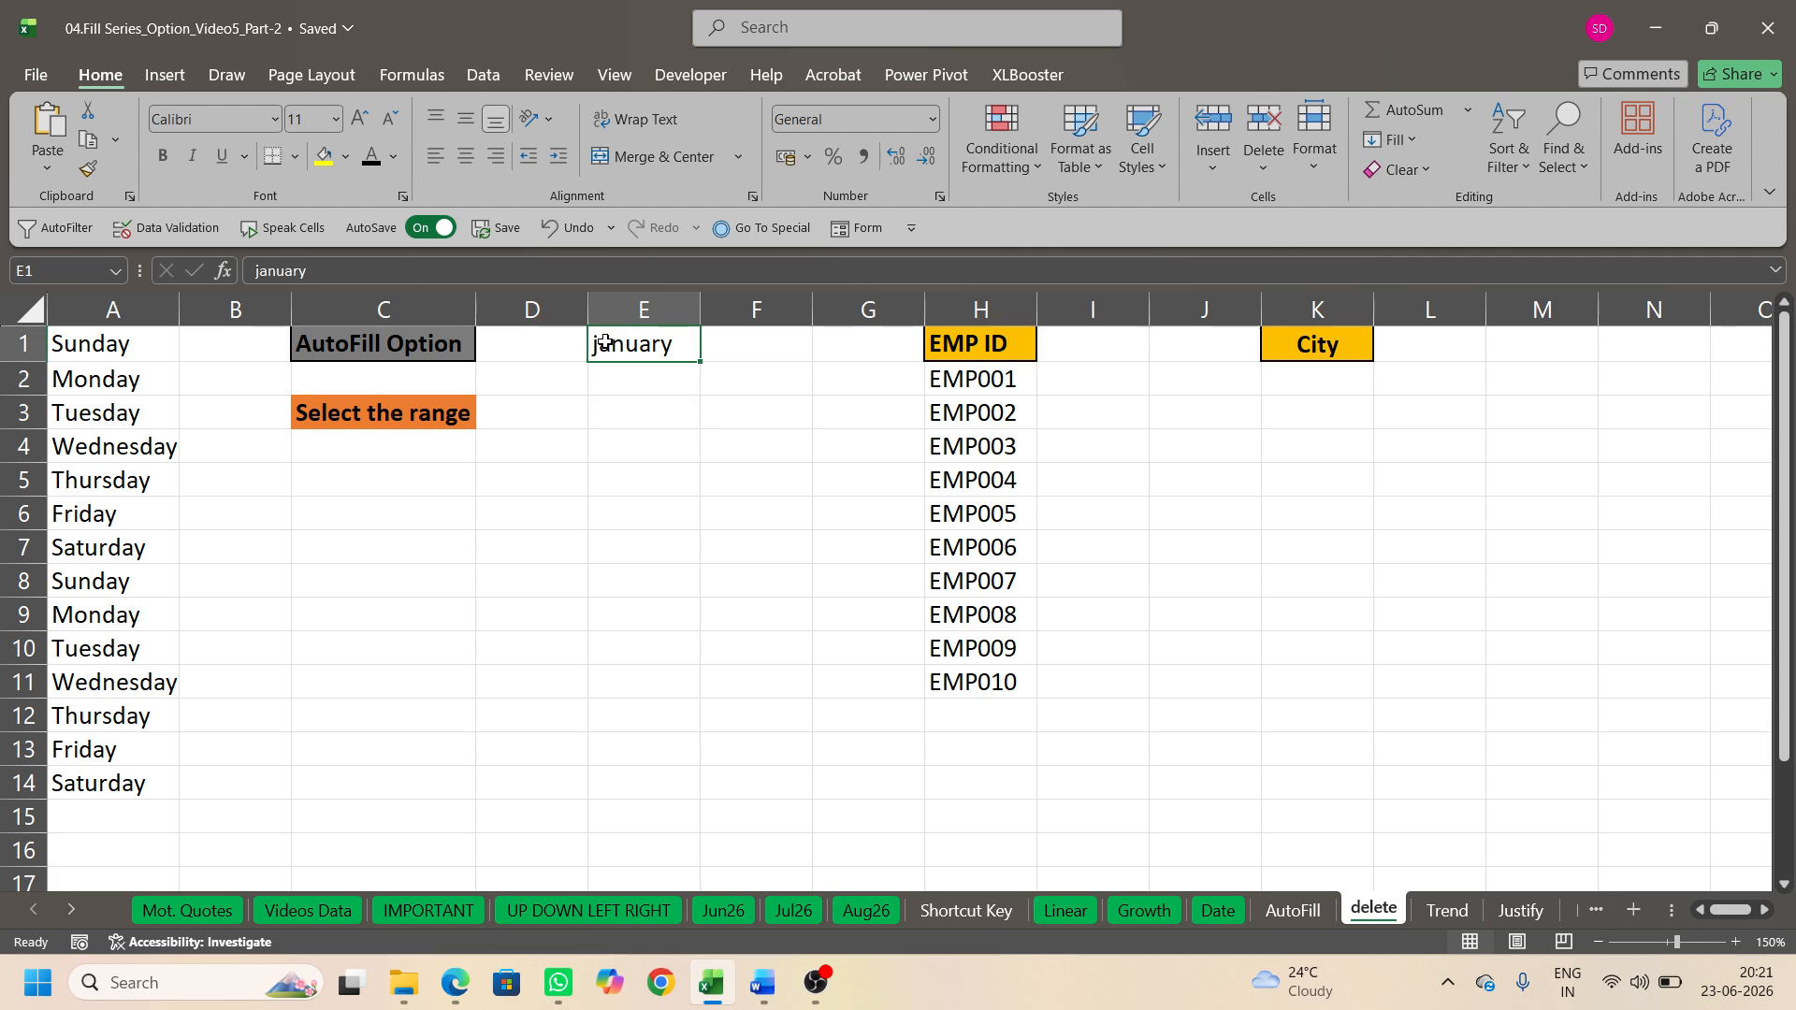
double_click(602, 342)
key("BackSpace")
type("J")
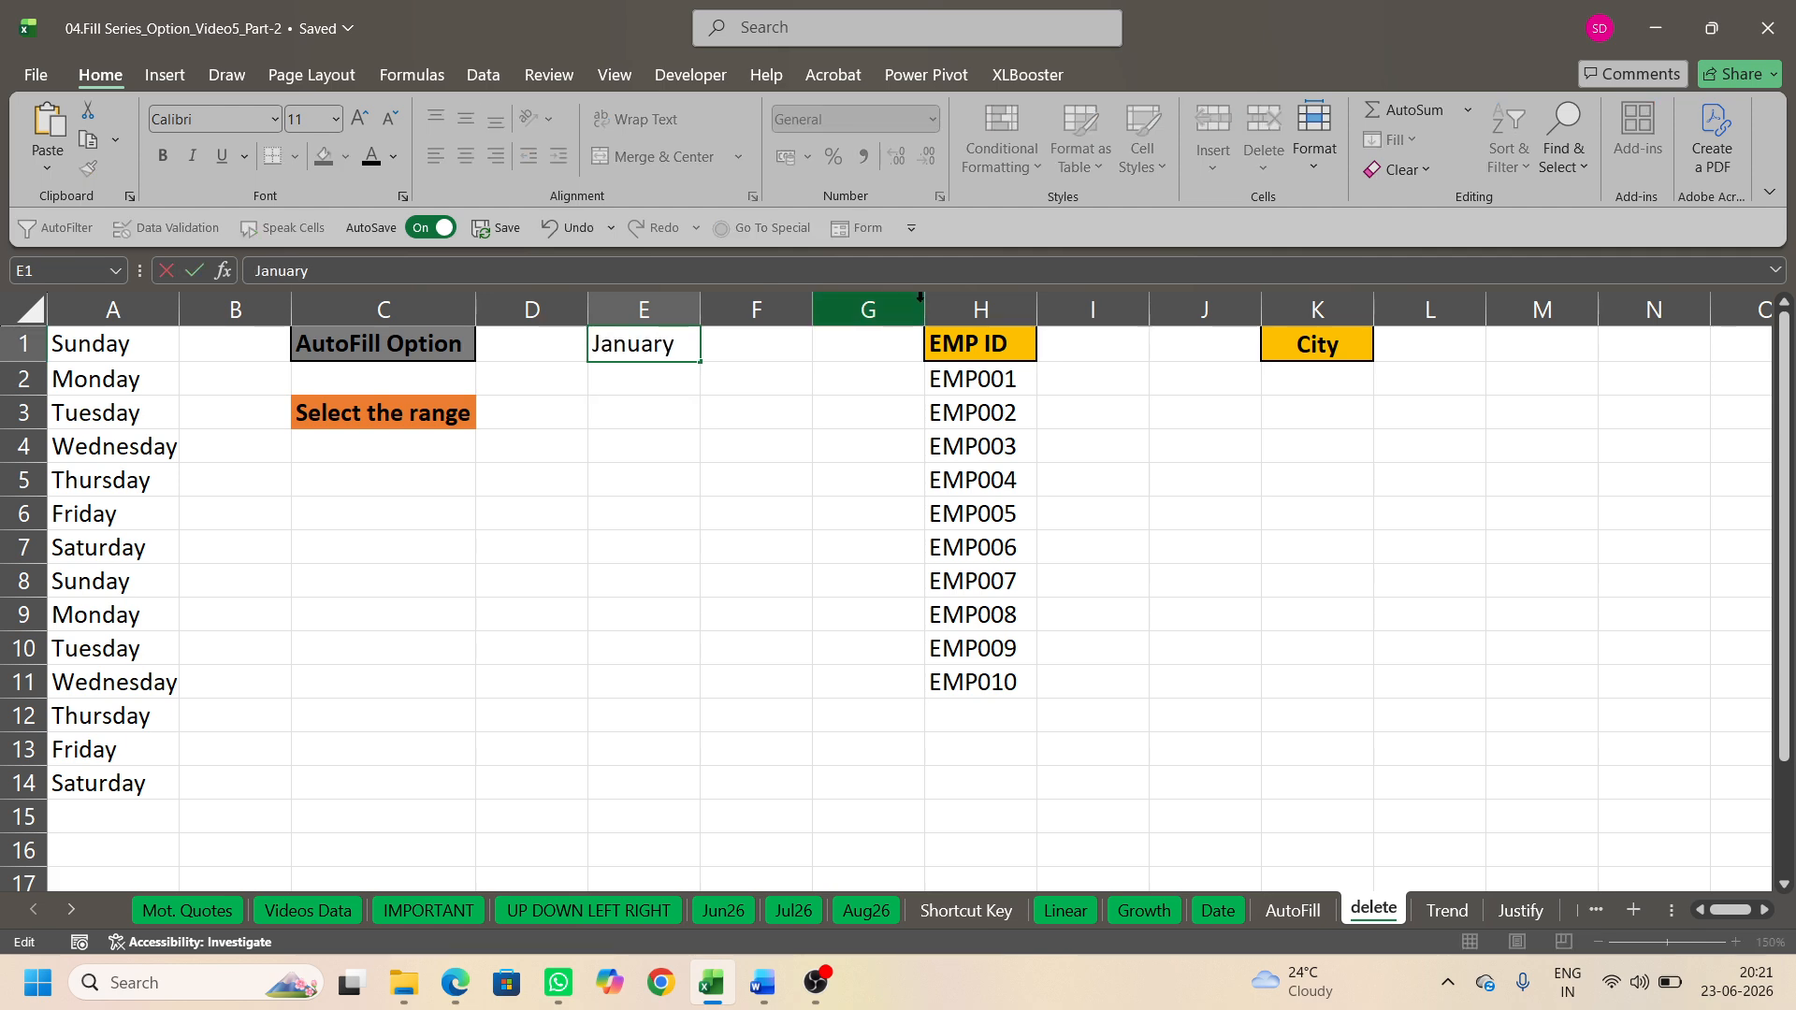
key("Return")
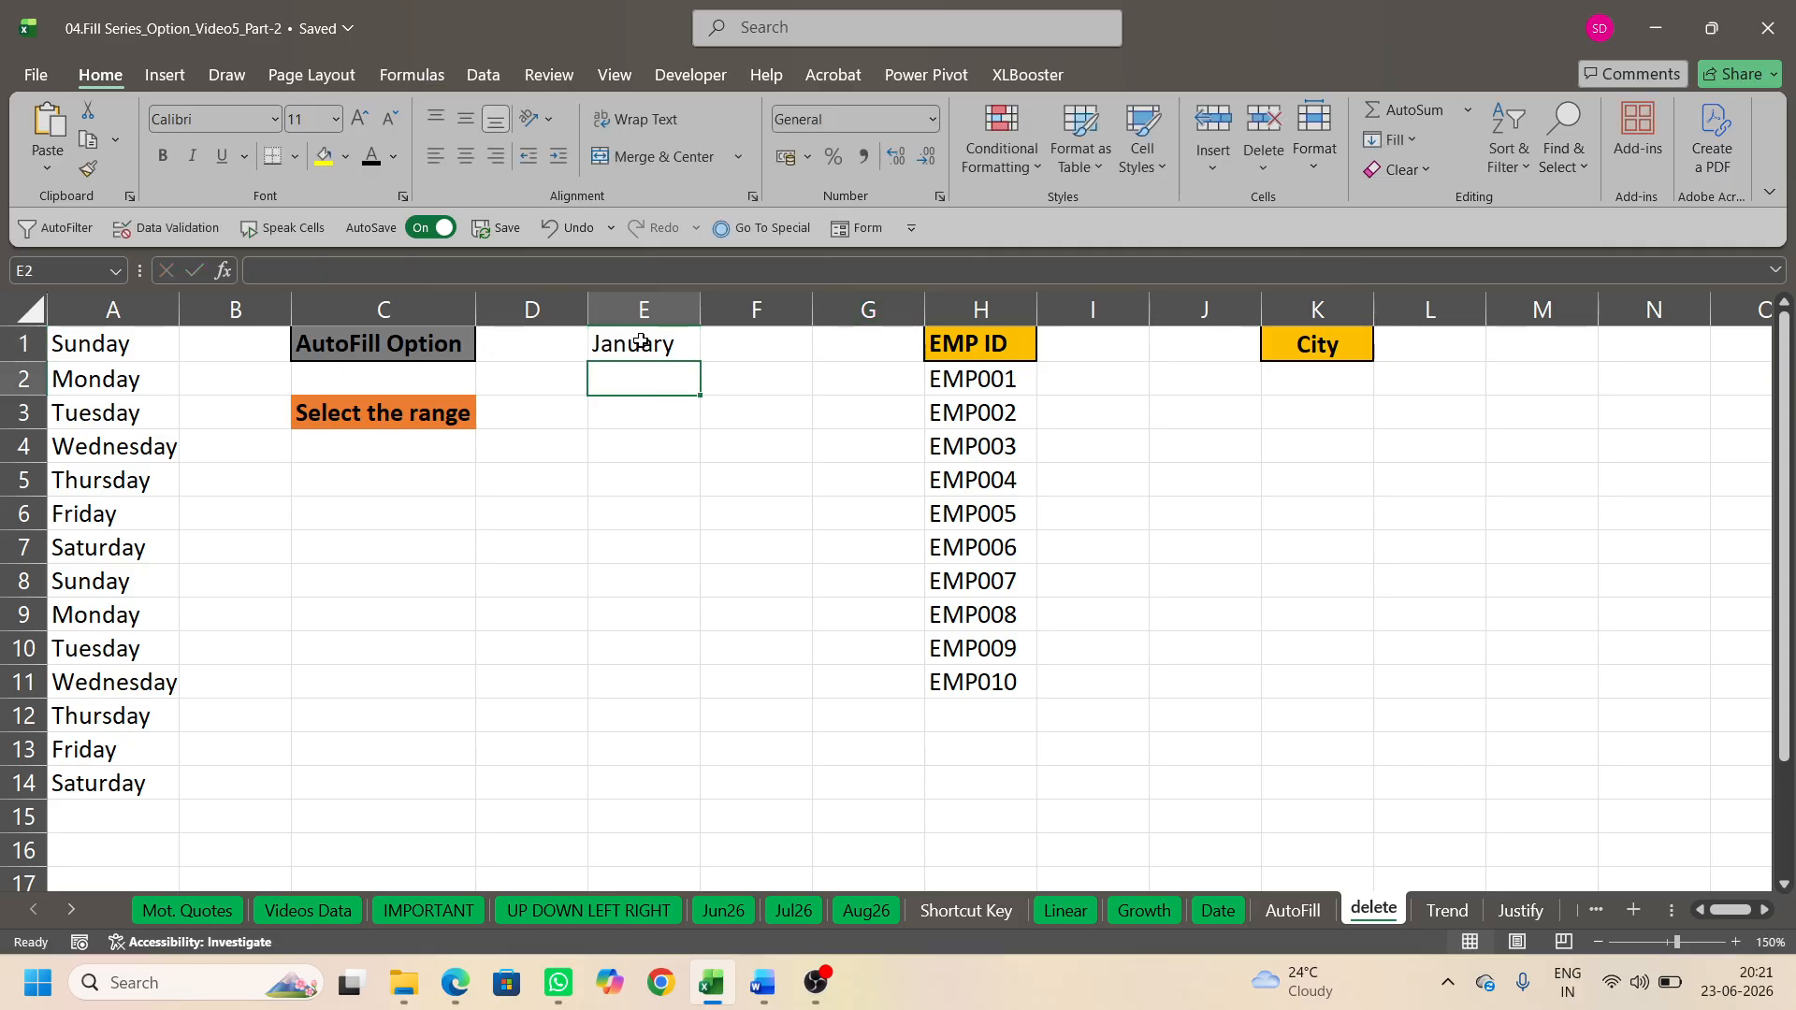
Step: Fill E1:E15 with month names from January using a Fill Series of type AutoFill in columns
left_click_drag(641, 343, 649, 819)
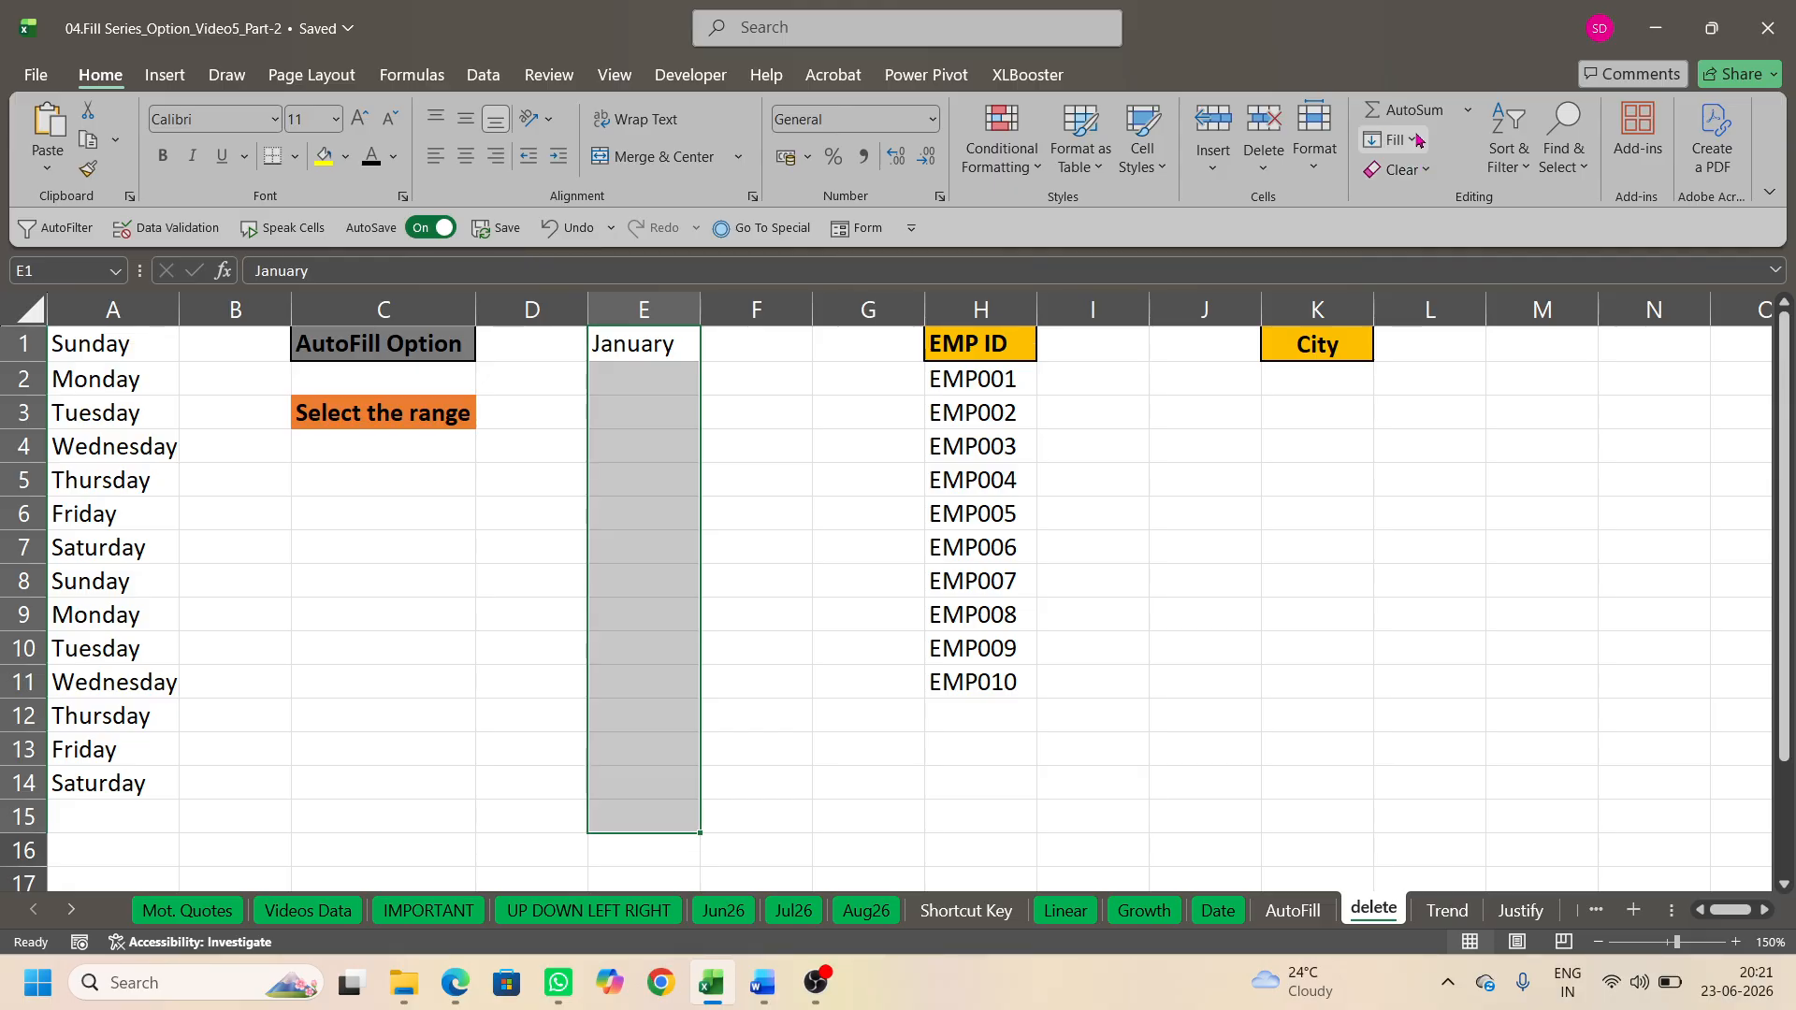
key("alt")
key("h")
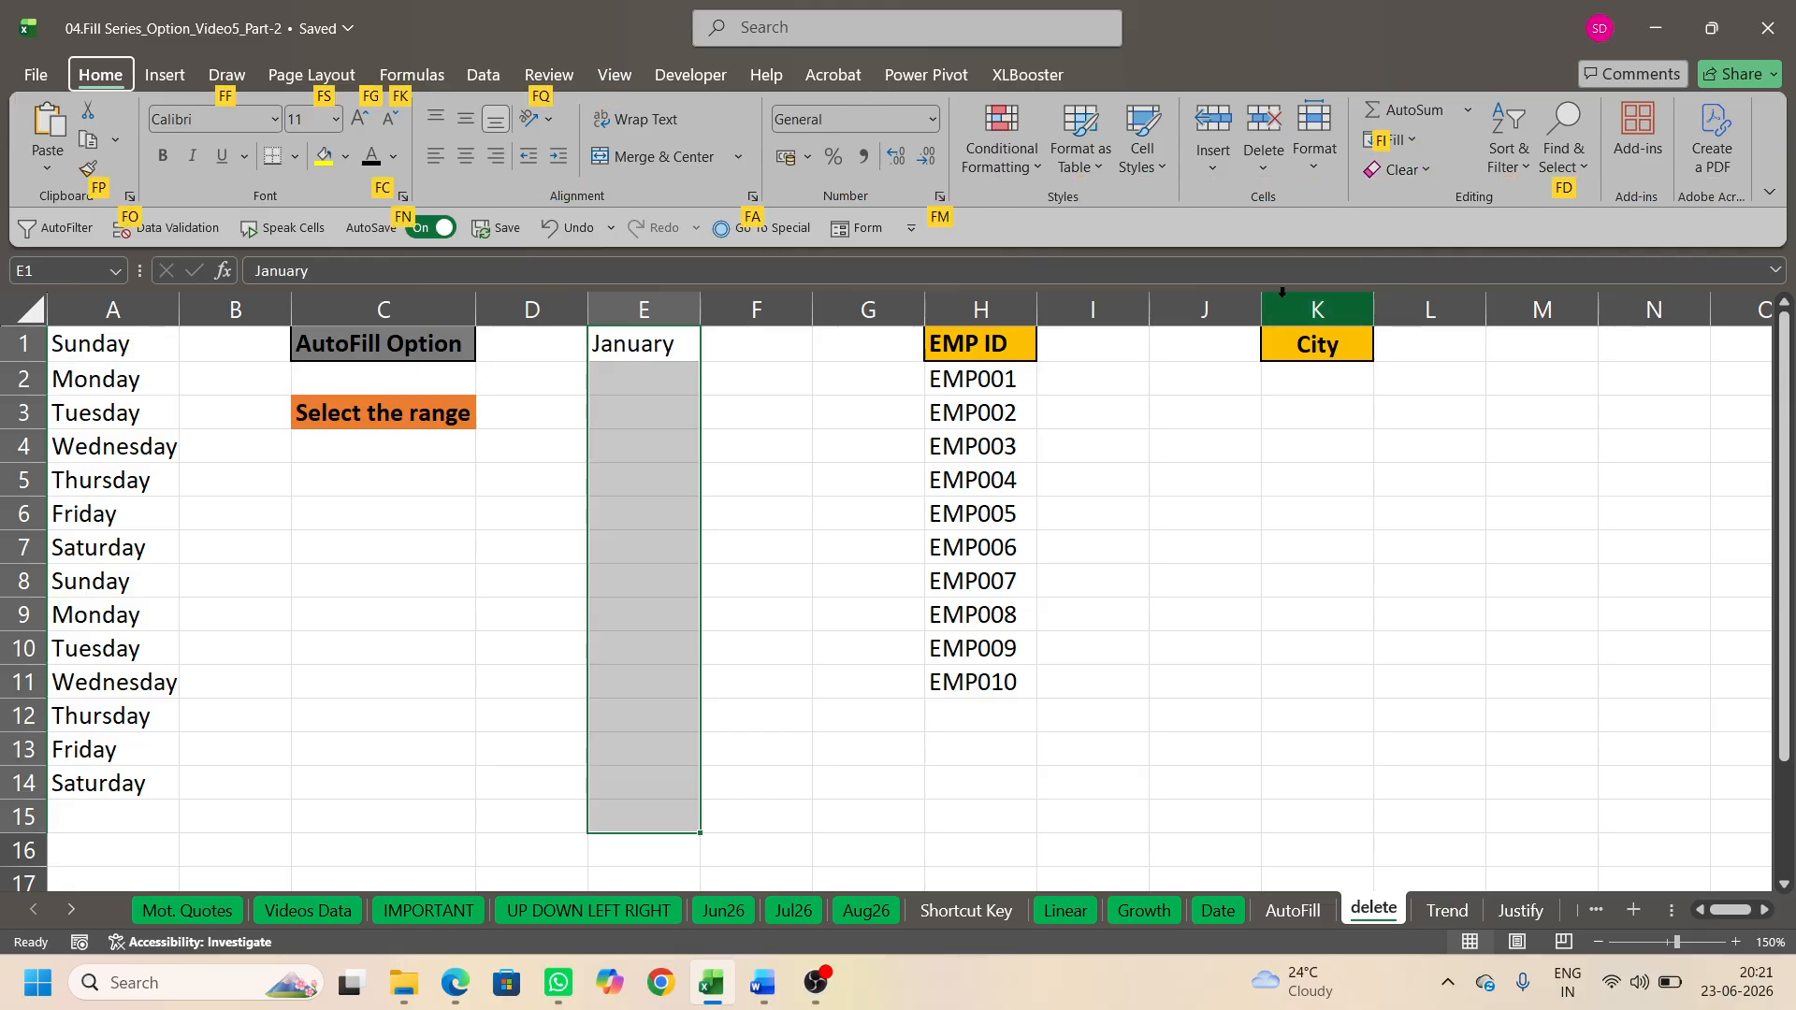
key("f")
key("i")
key("s")
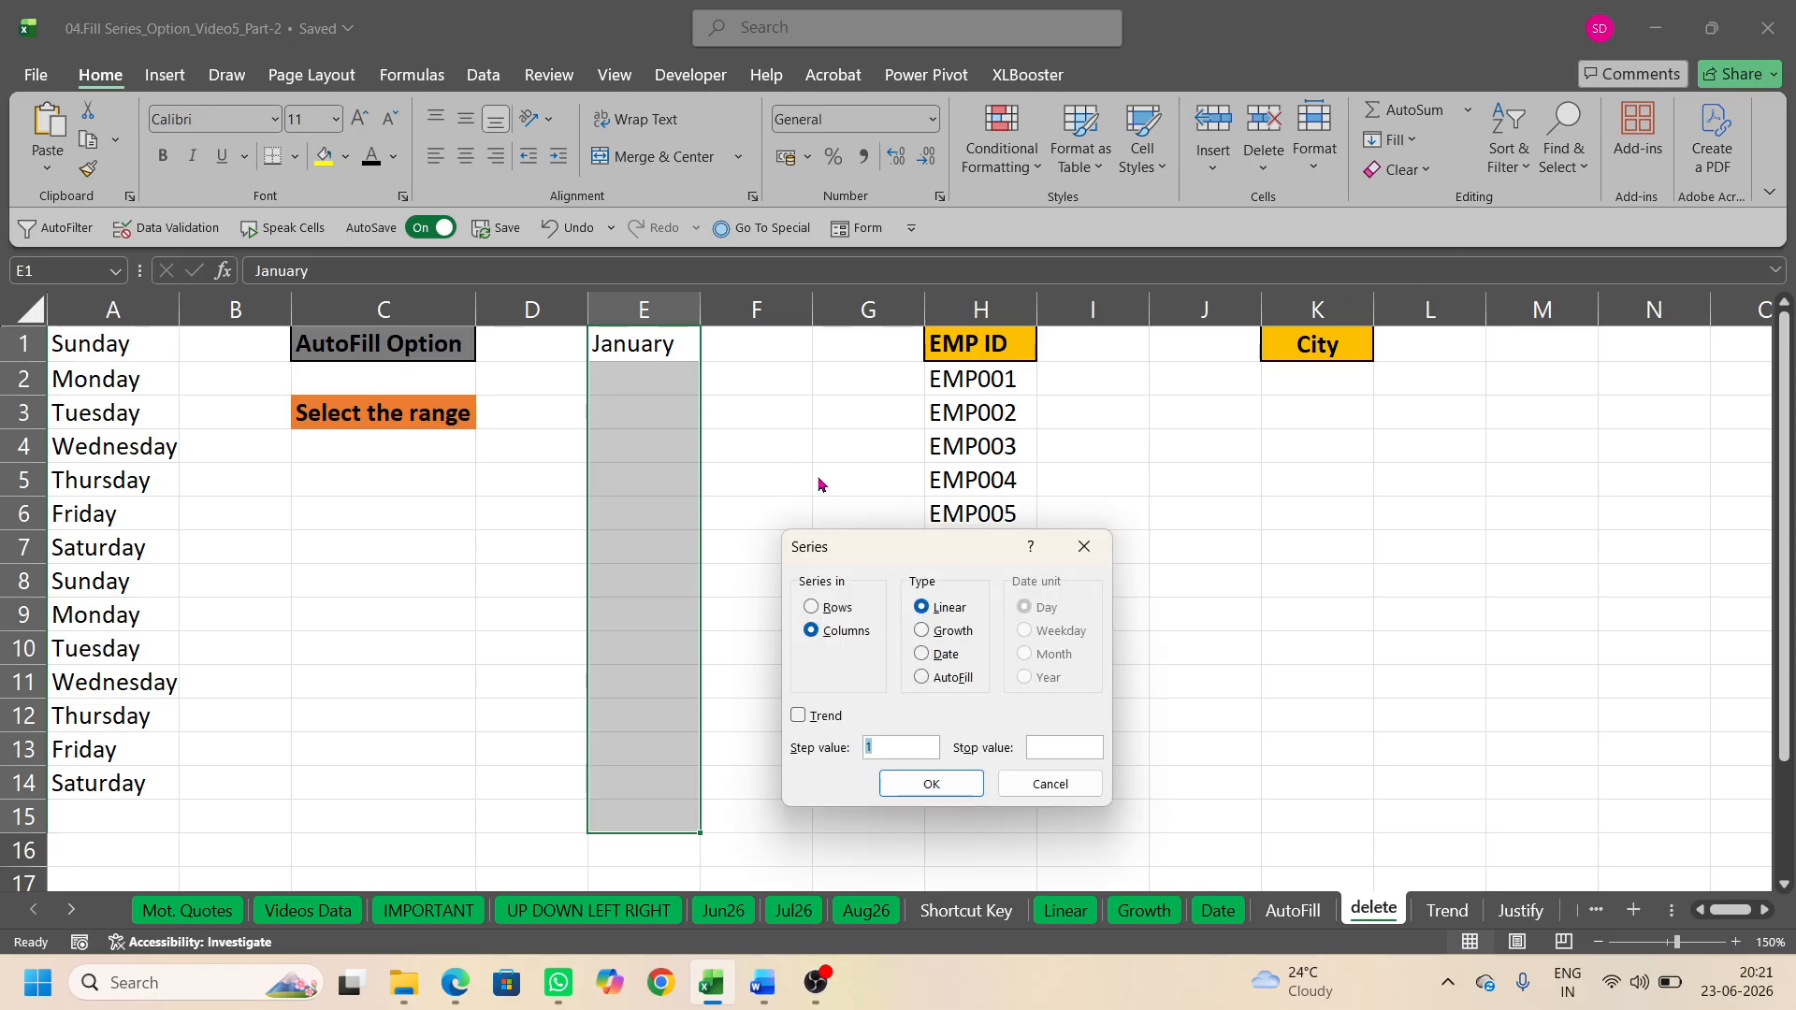
left_click(947, 686)
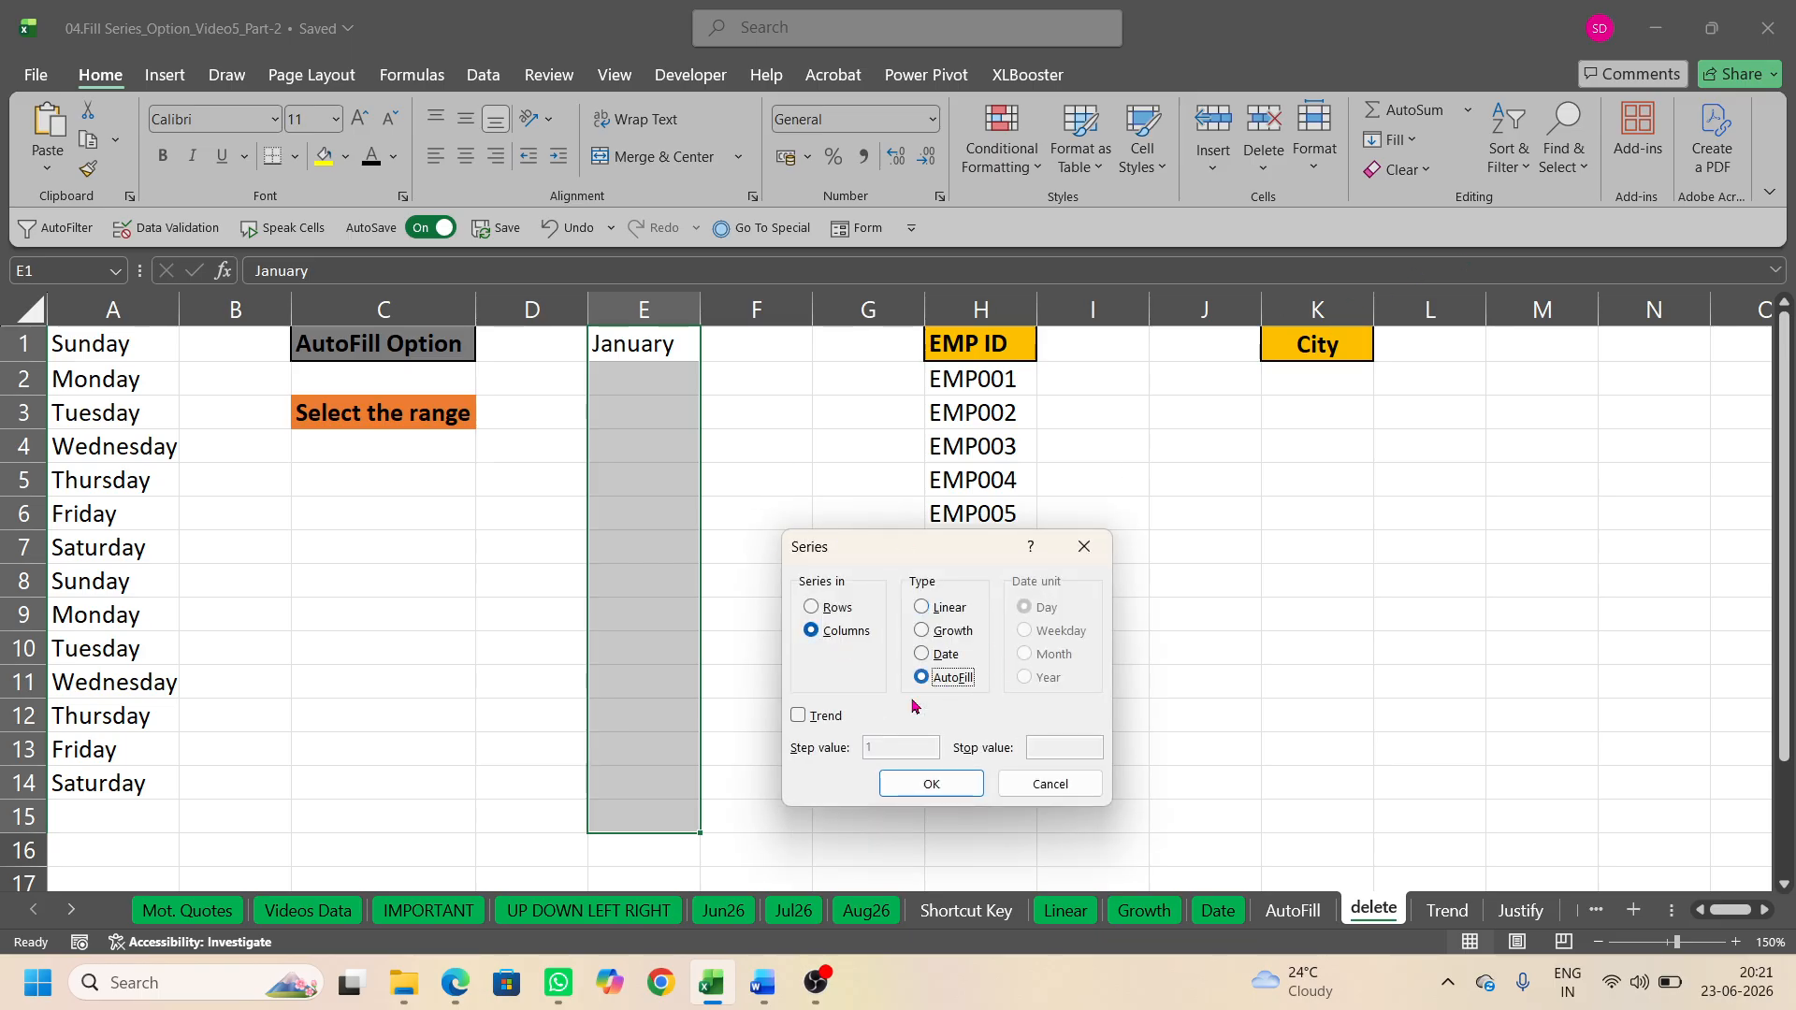
left_click(900, 784)
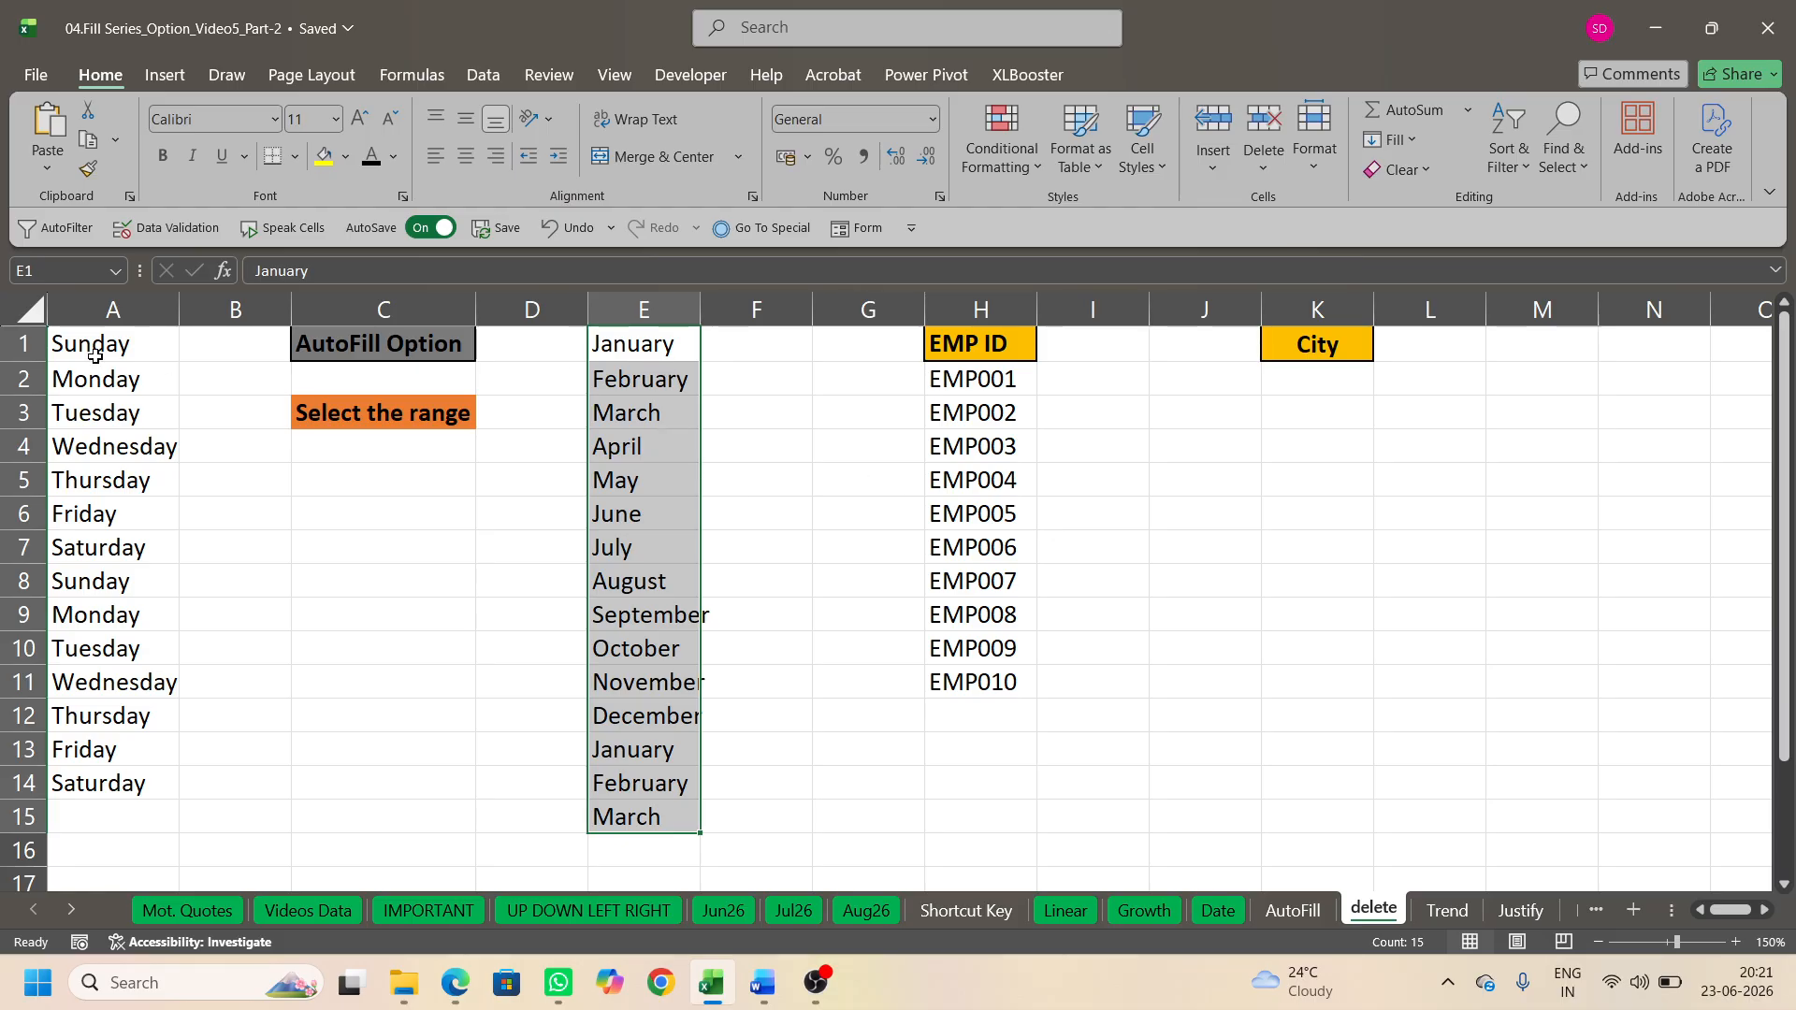
left_click_drag(103, 343, 102, 582)
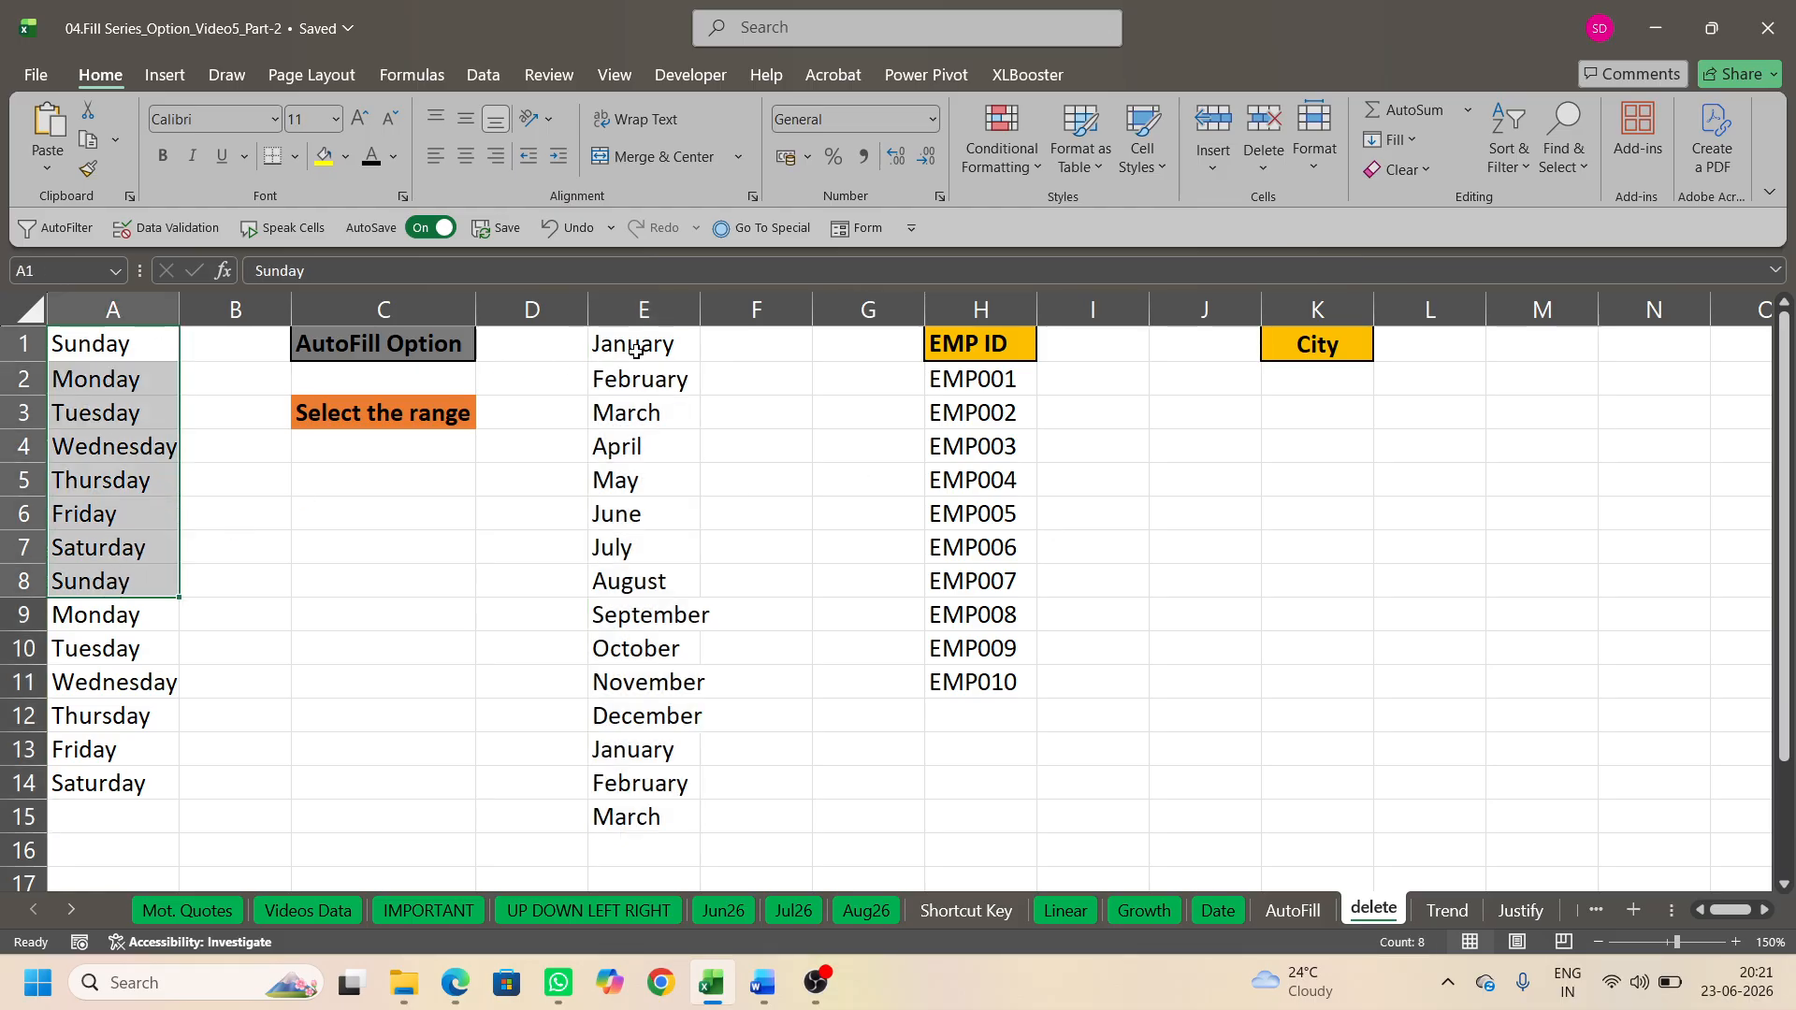
left_click_drag(636, 350, 661, 545)
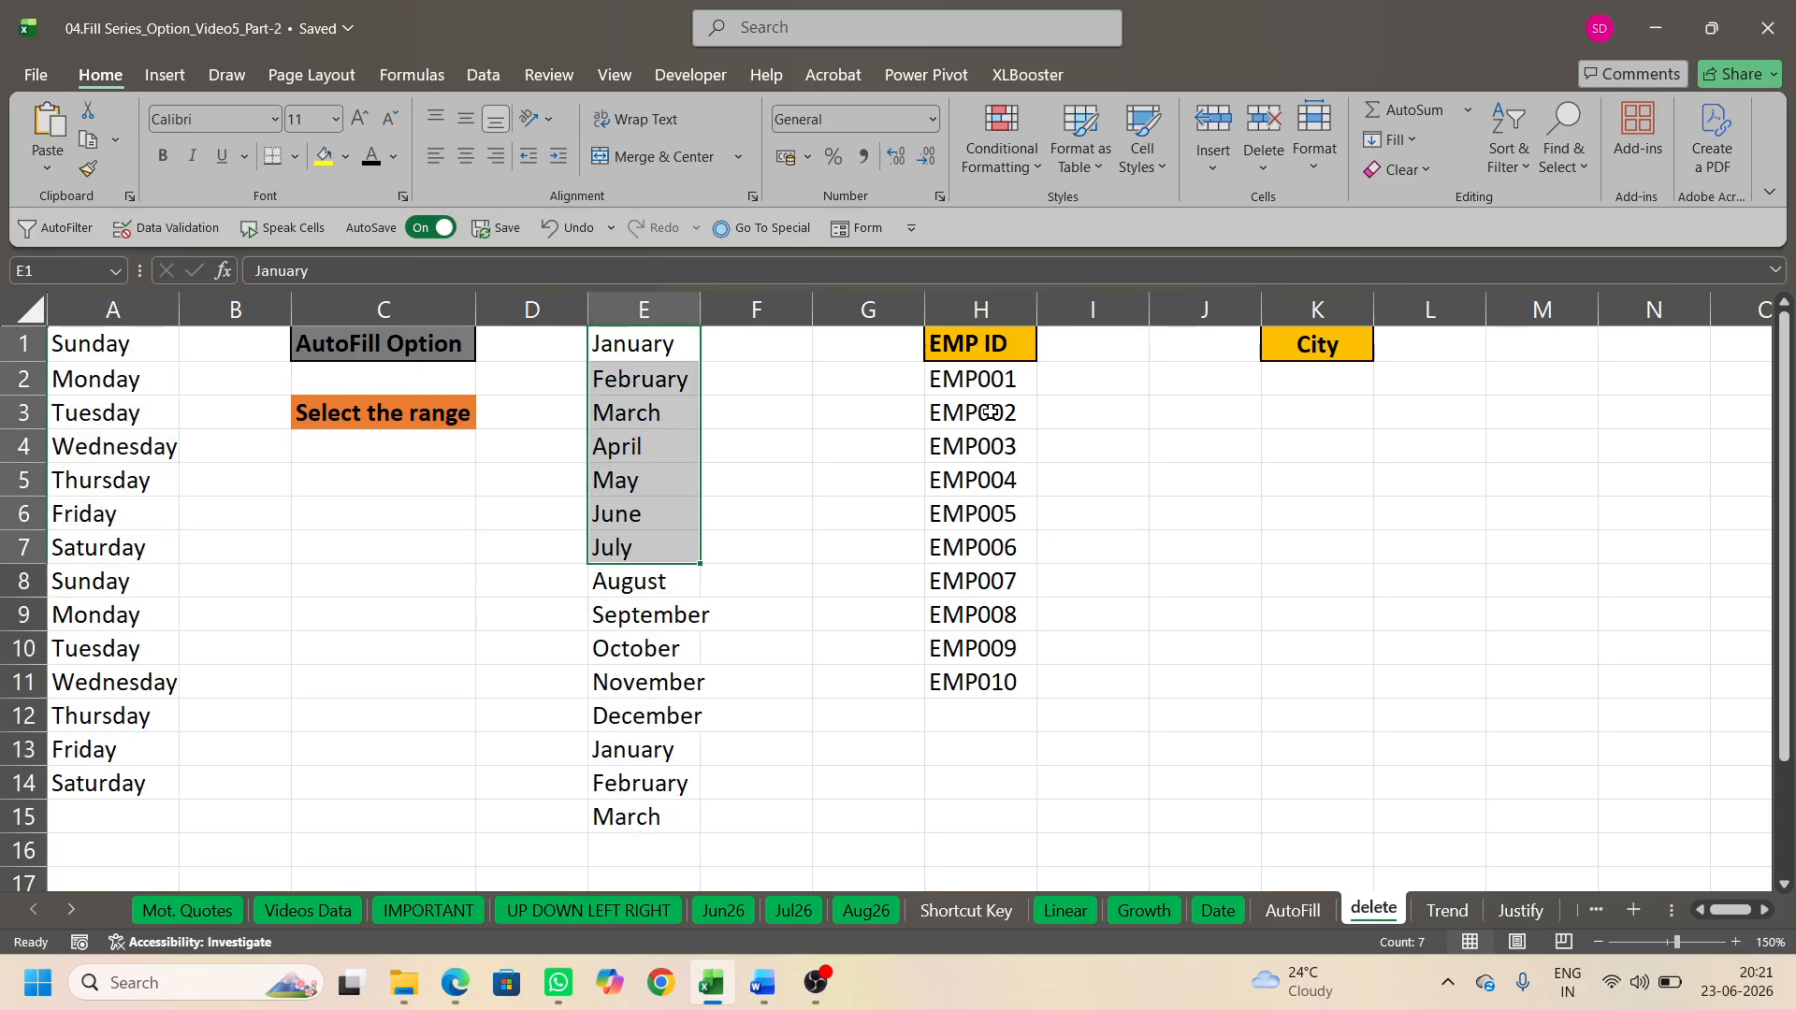
Step: Clear the employee IDs below EMP001 in H3:H11
left_click_drag(991, 413, 984, 677)
key("Delete")
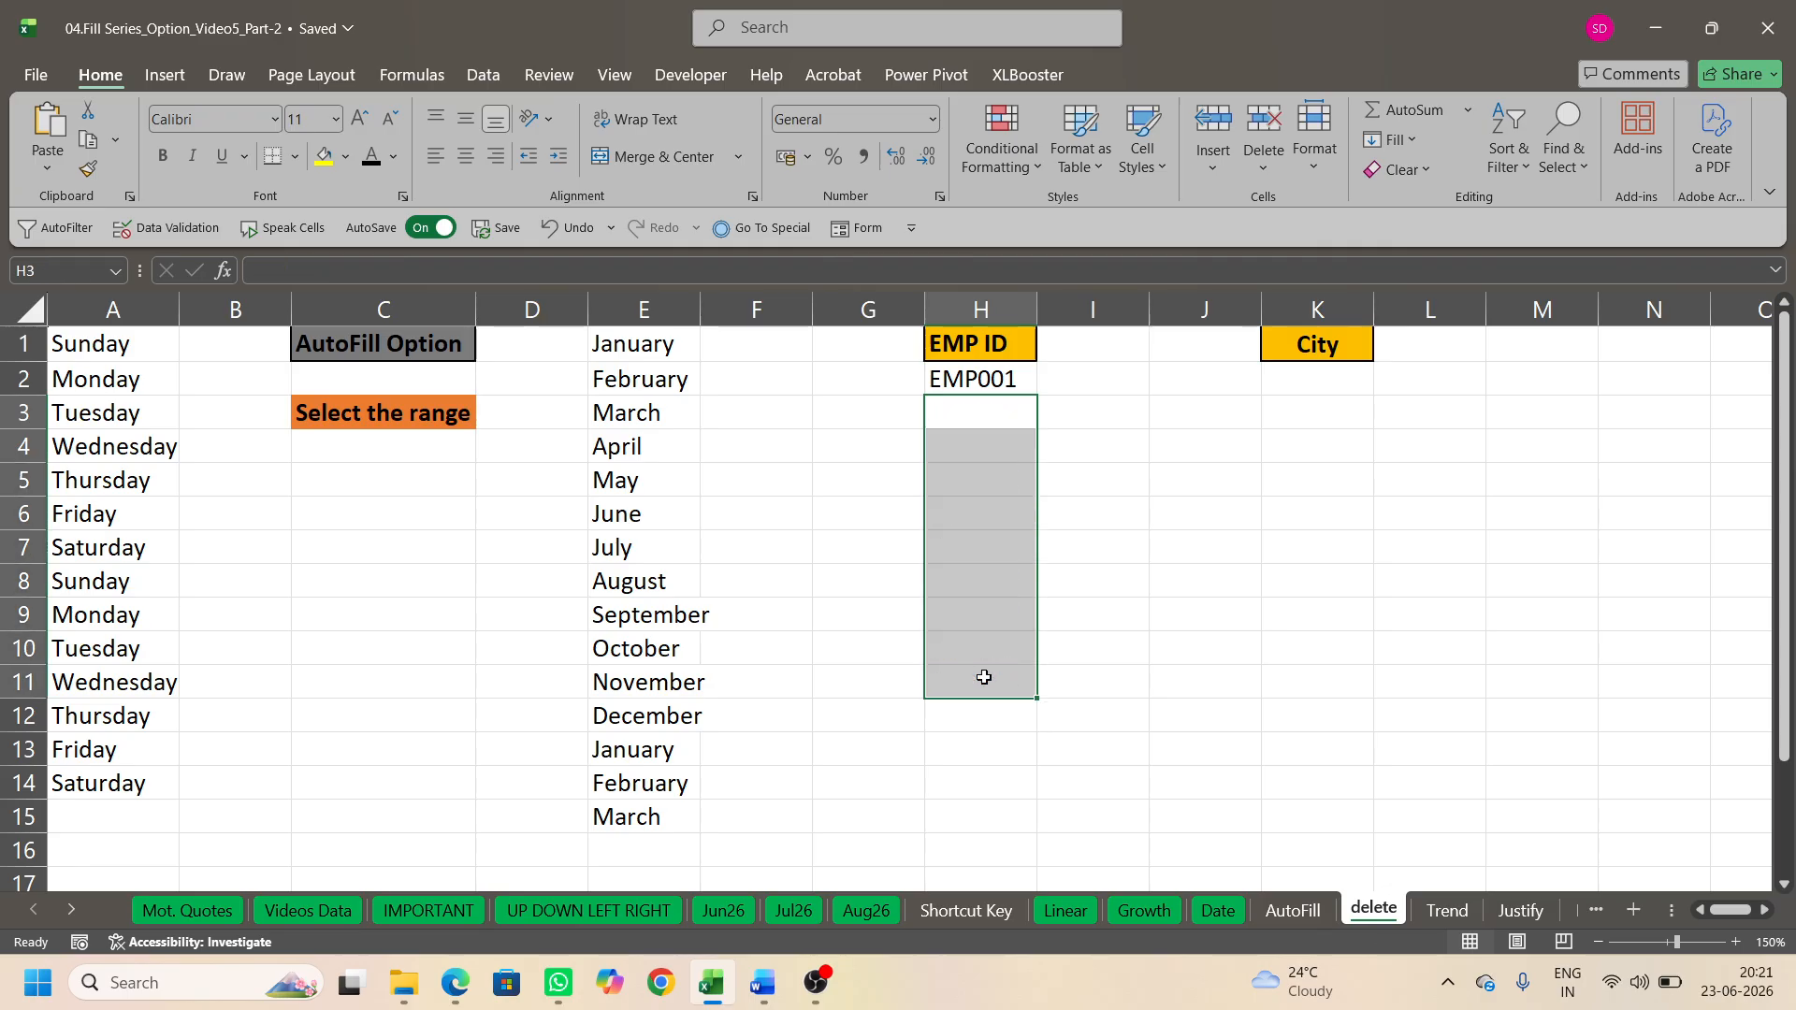
Step: Extend EMP001 down to H12 with the fill handle and undo that fill
left_click(973, 383)
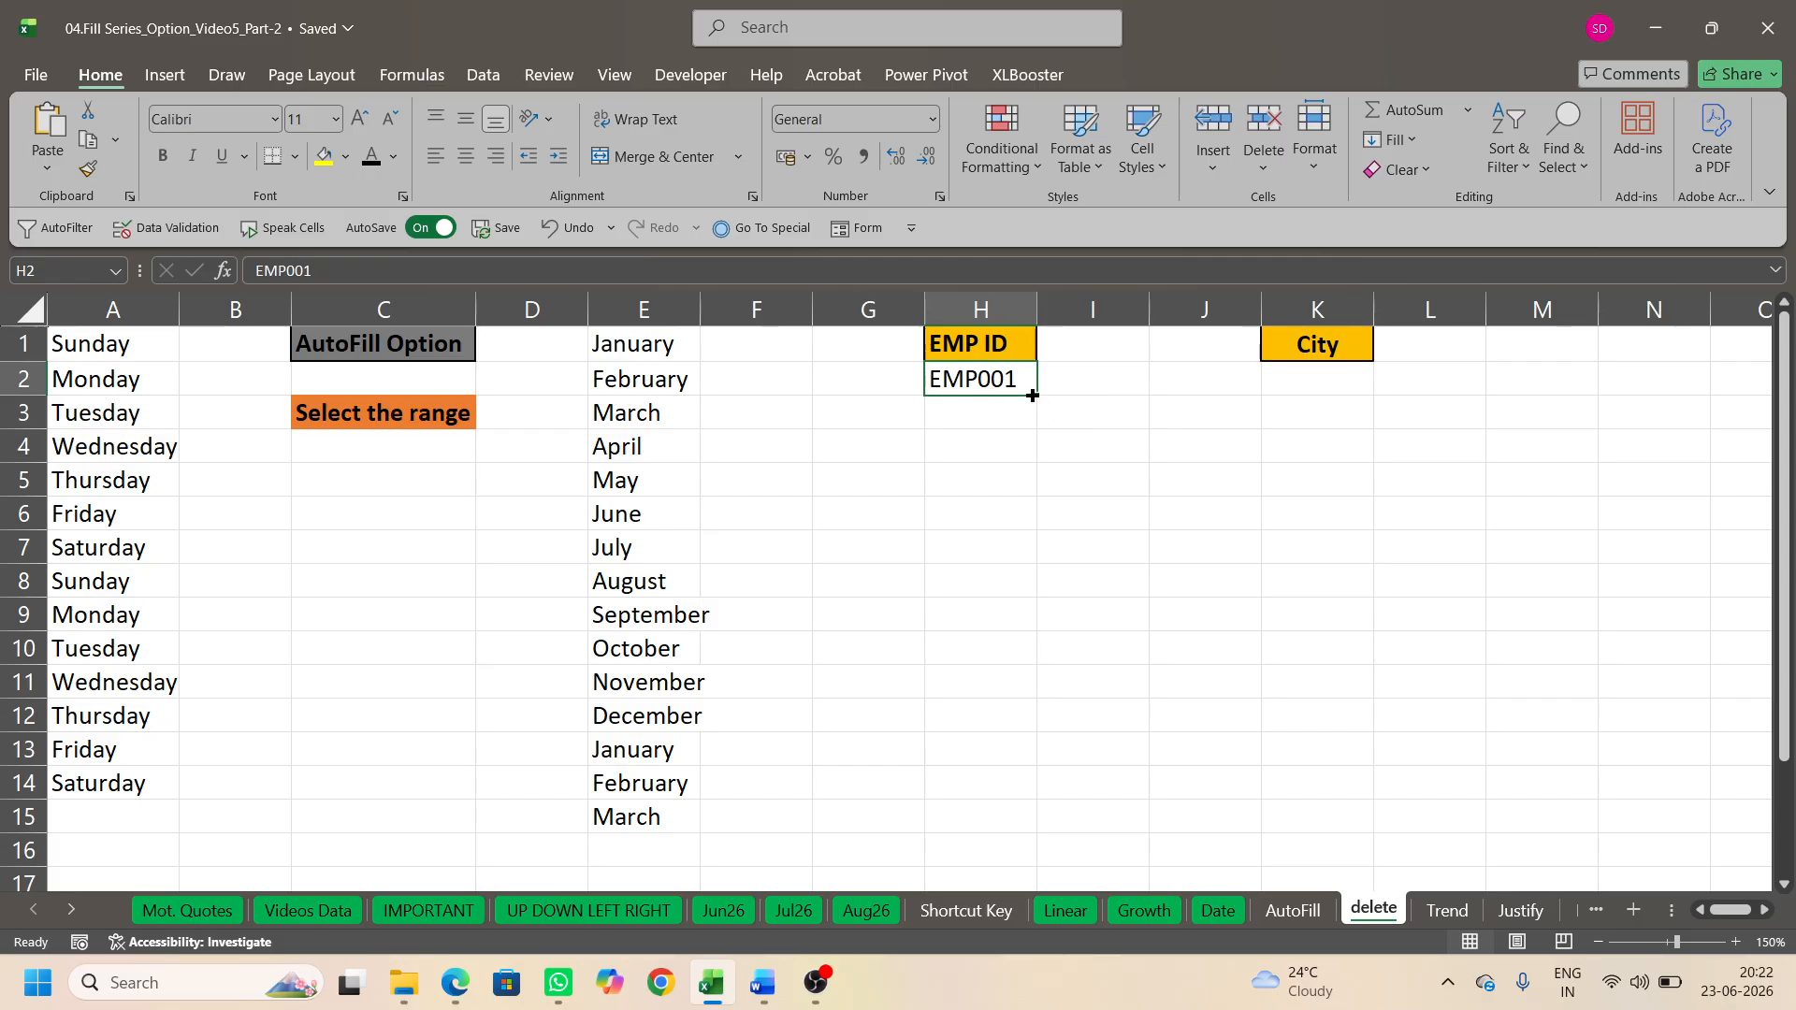
left_click_drag(1036, 397, 1040, 753)
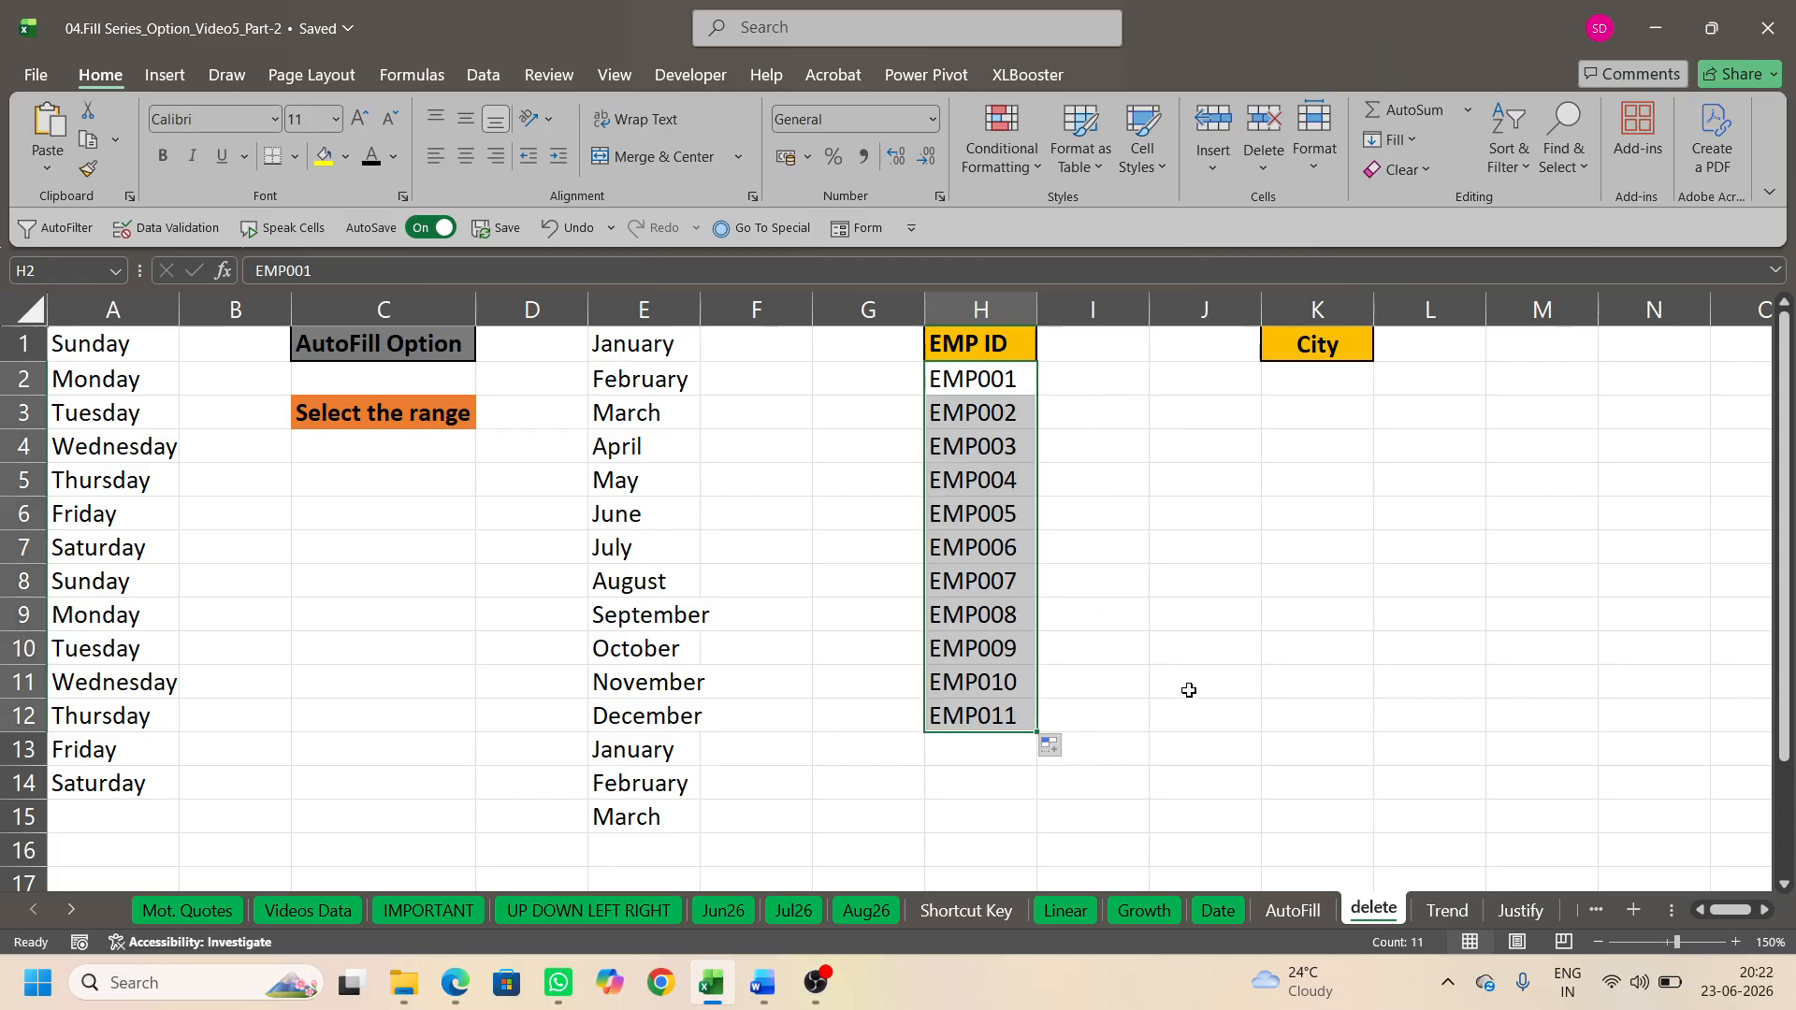
key("ctrl+z")
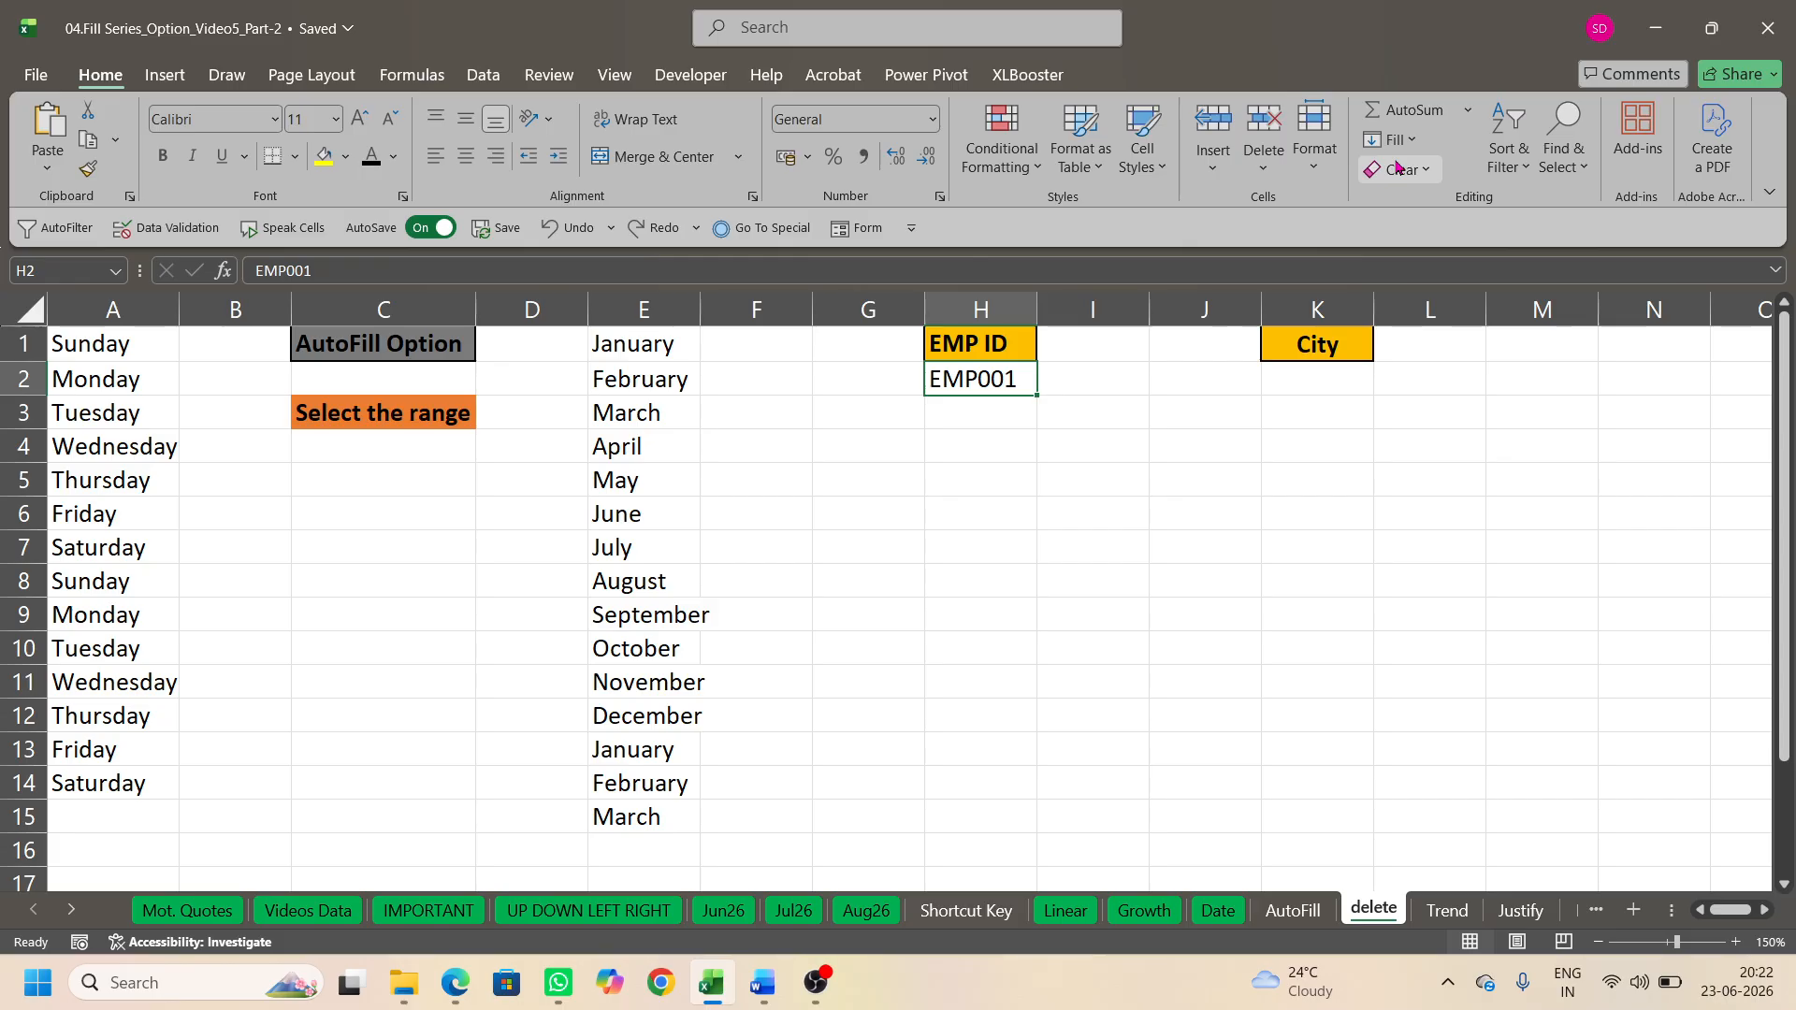
key("alt")
key("f")
key("i")
key("s")
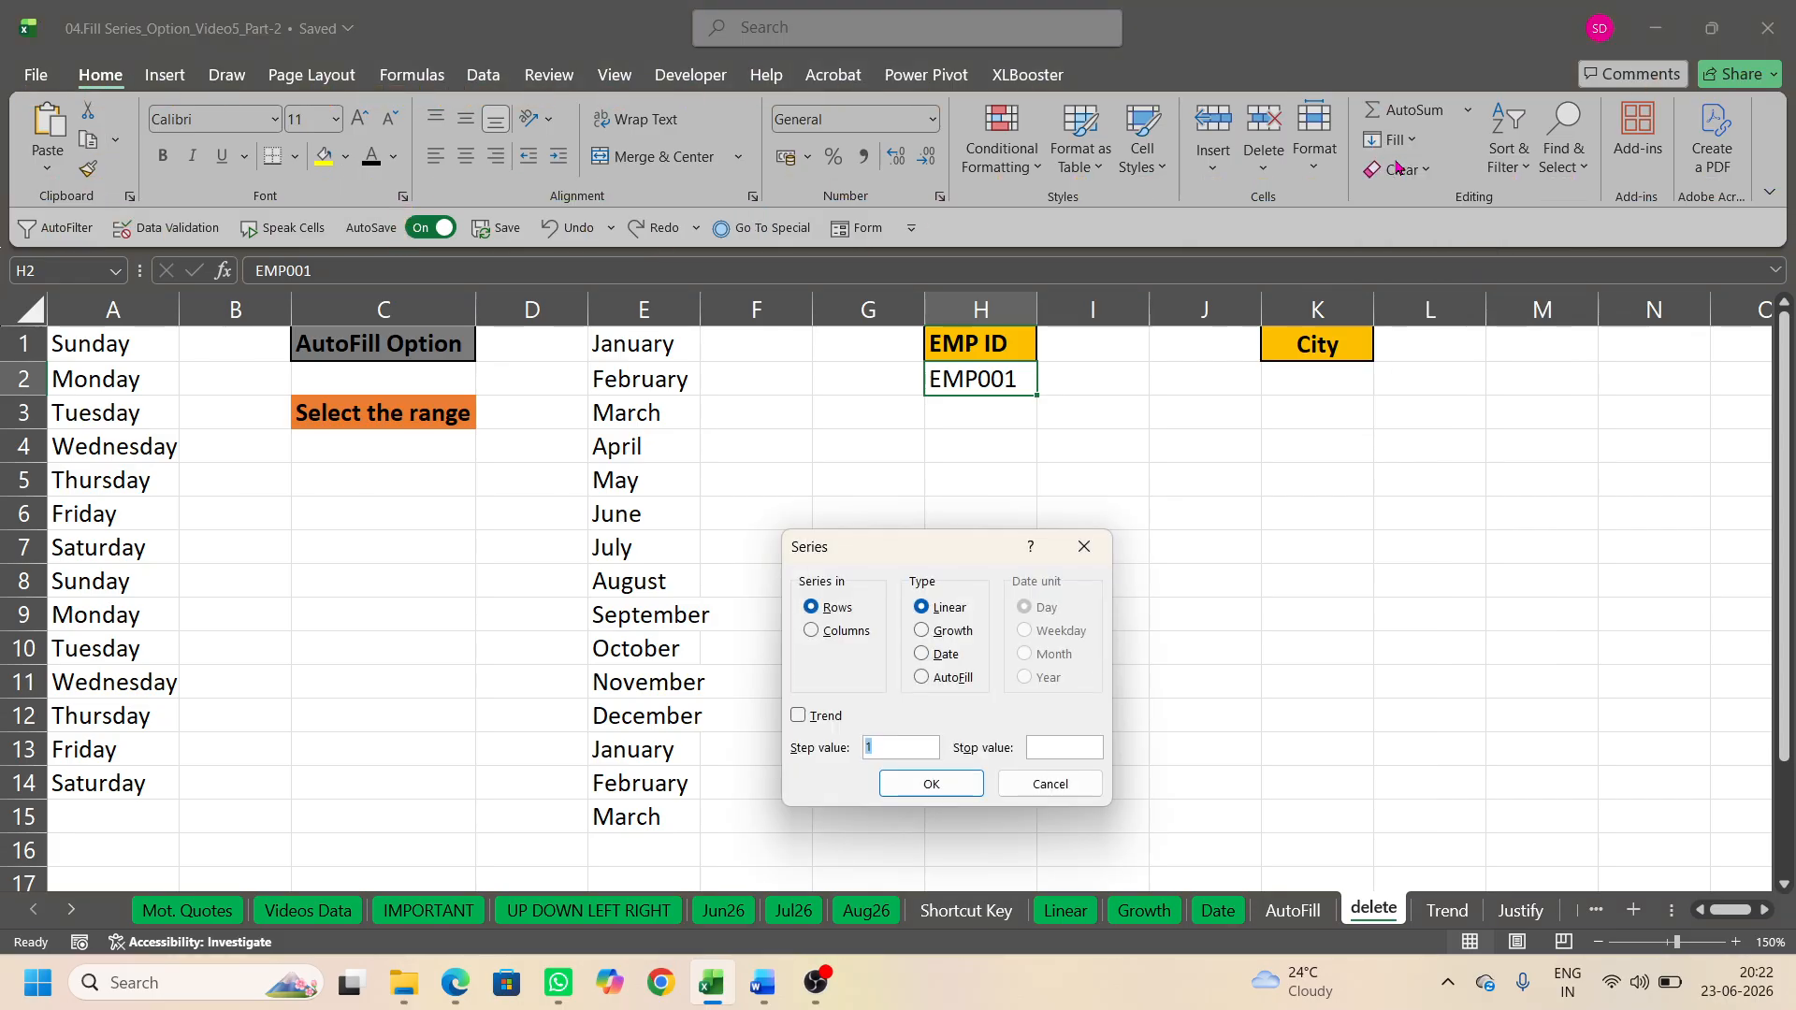
left_click(841, 631)
left_click(953, 686)
left_click(1051, 784)
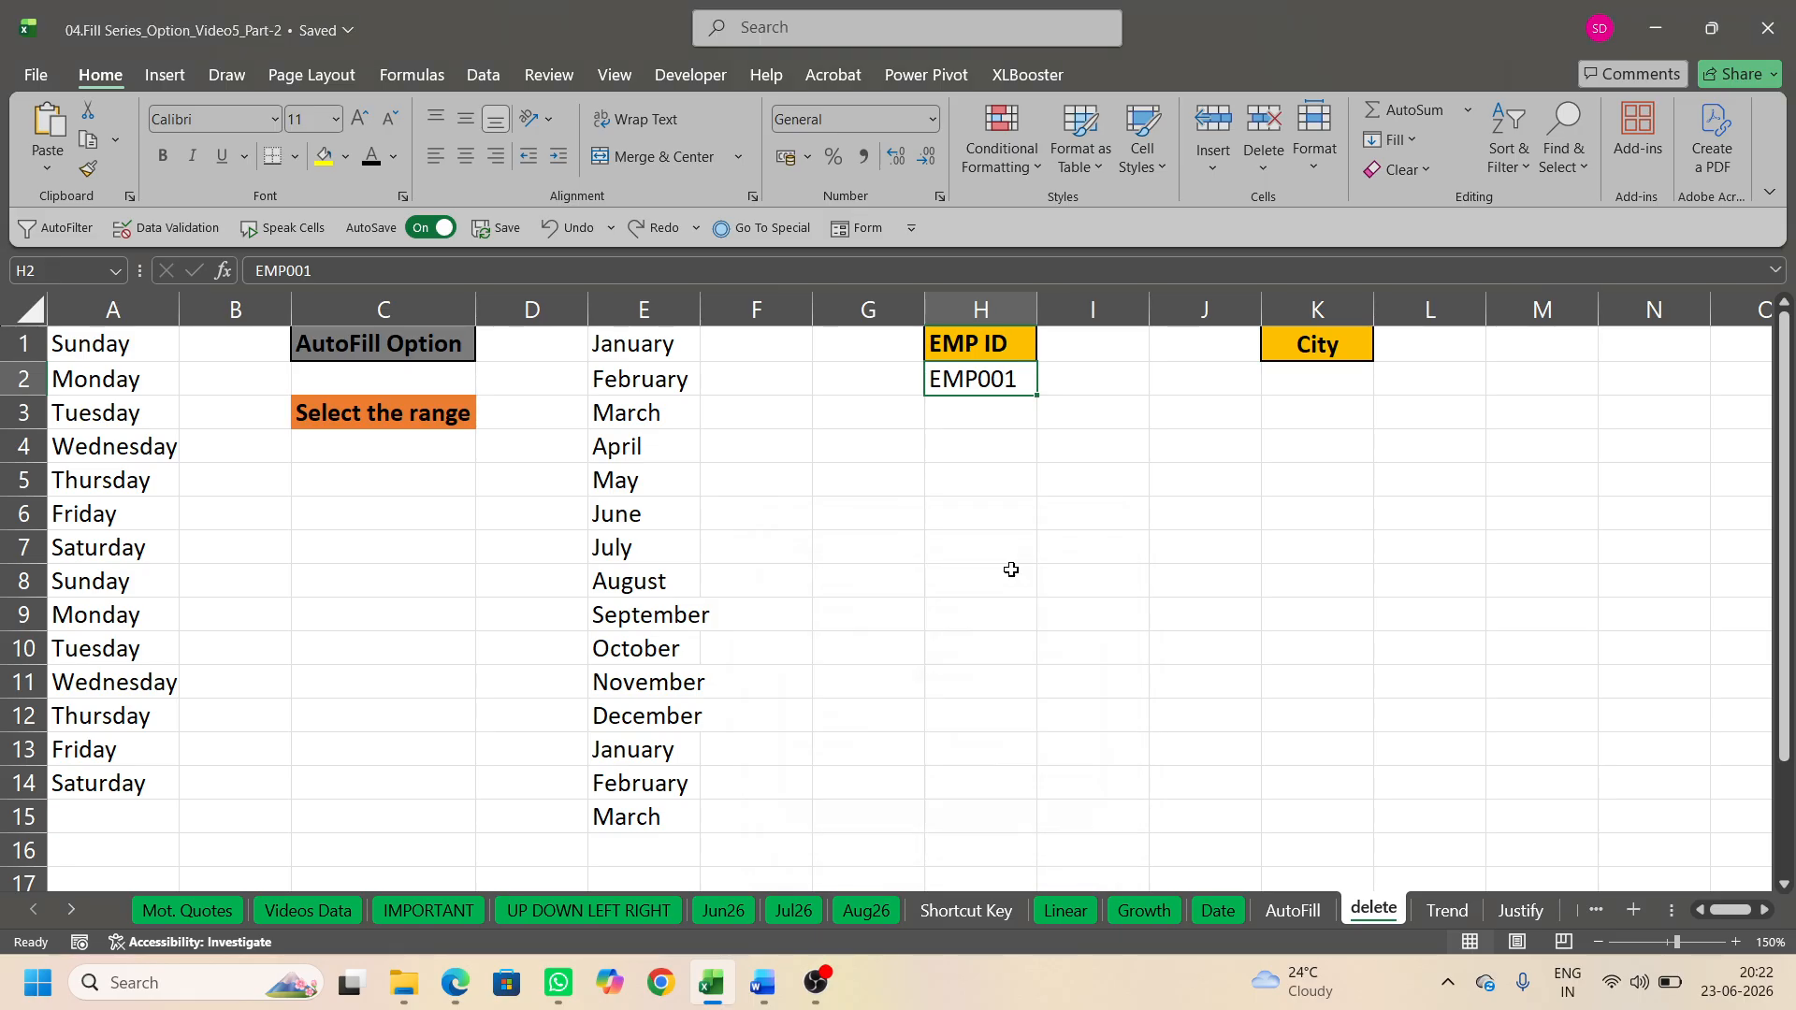
Step: Fill H2:H14 with employee IDs from EMP001 using a Fill Series of type AutoFill in columns
left_click_drag(990, 399, 1001, 766)
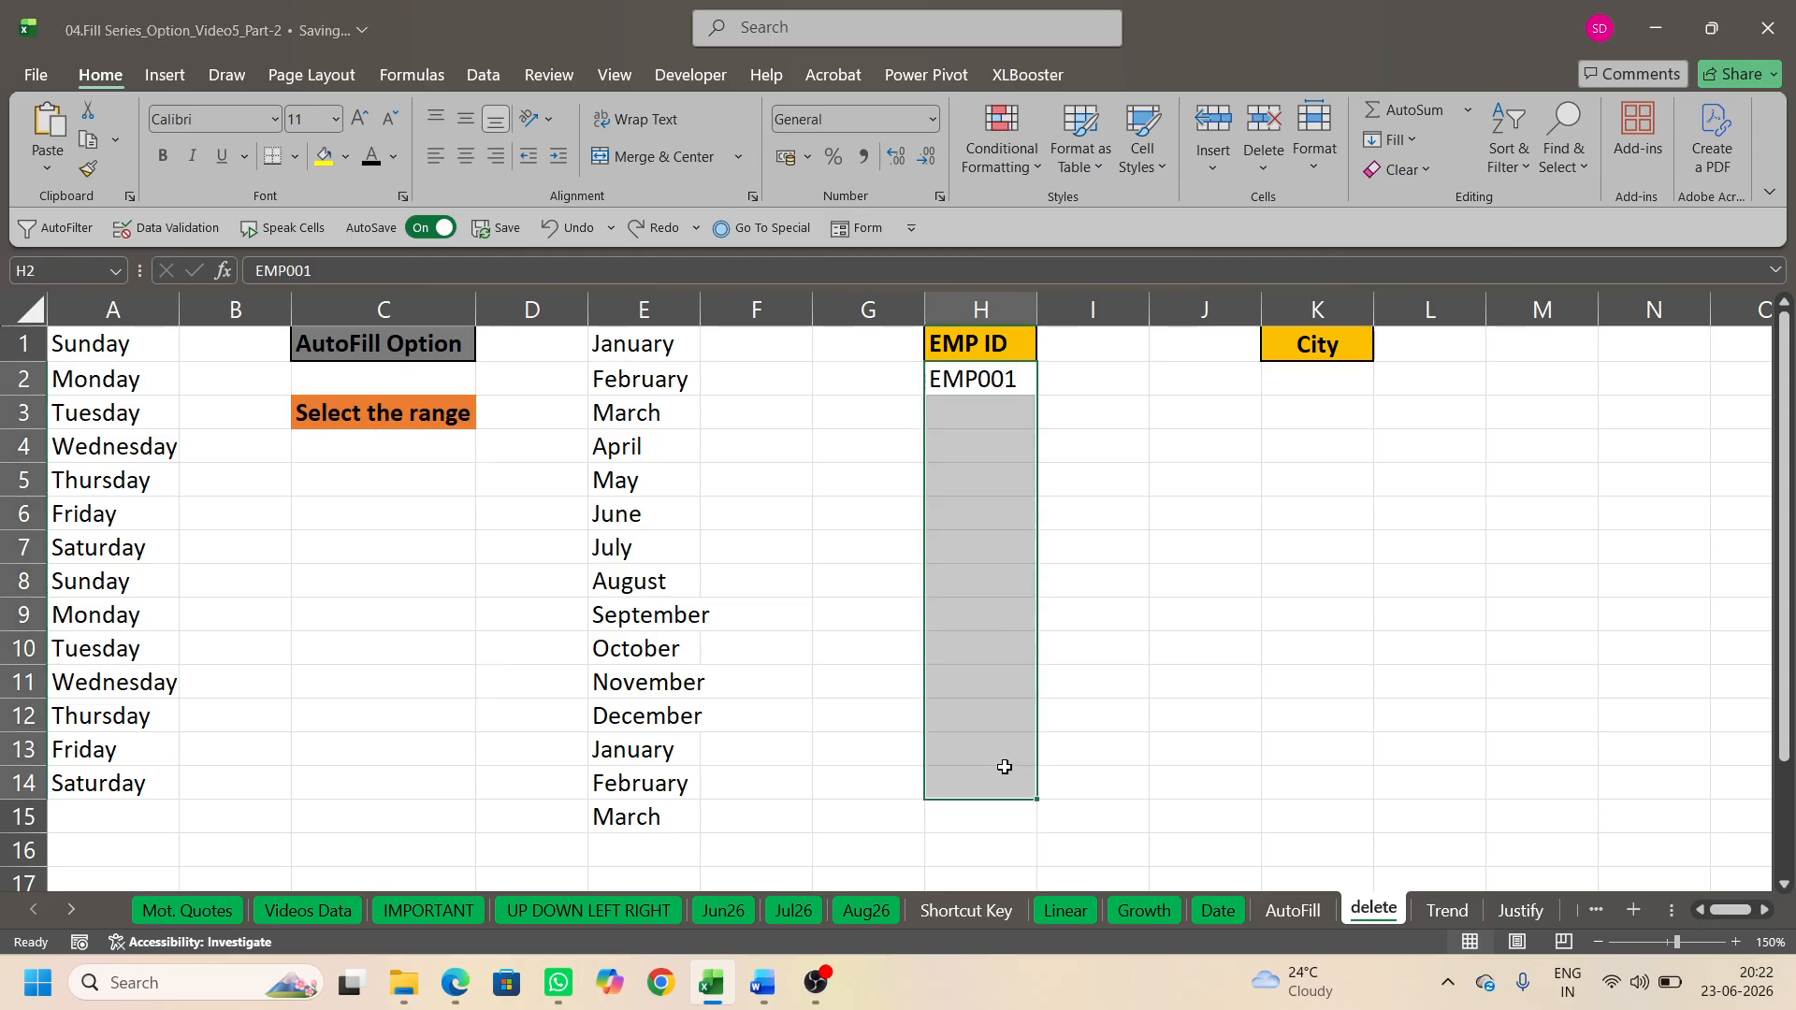
left_click(1407, 147)
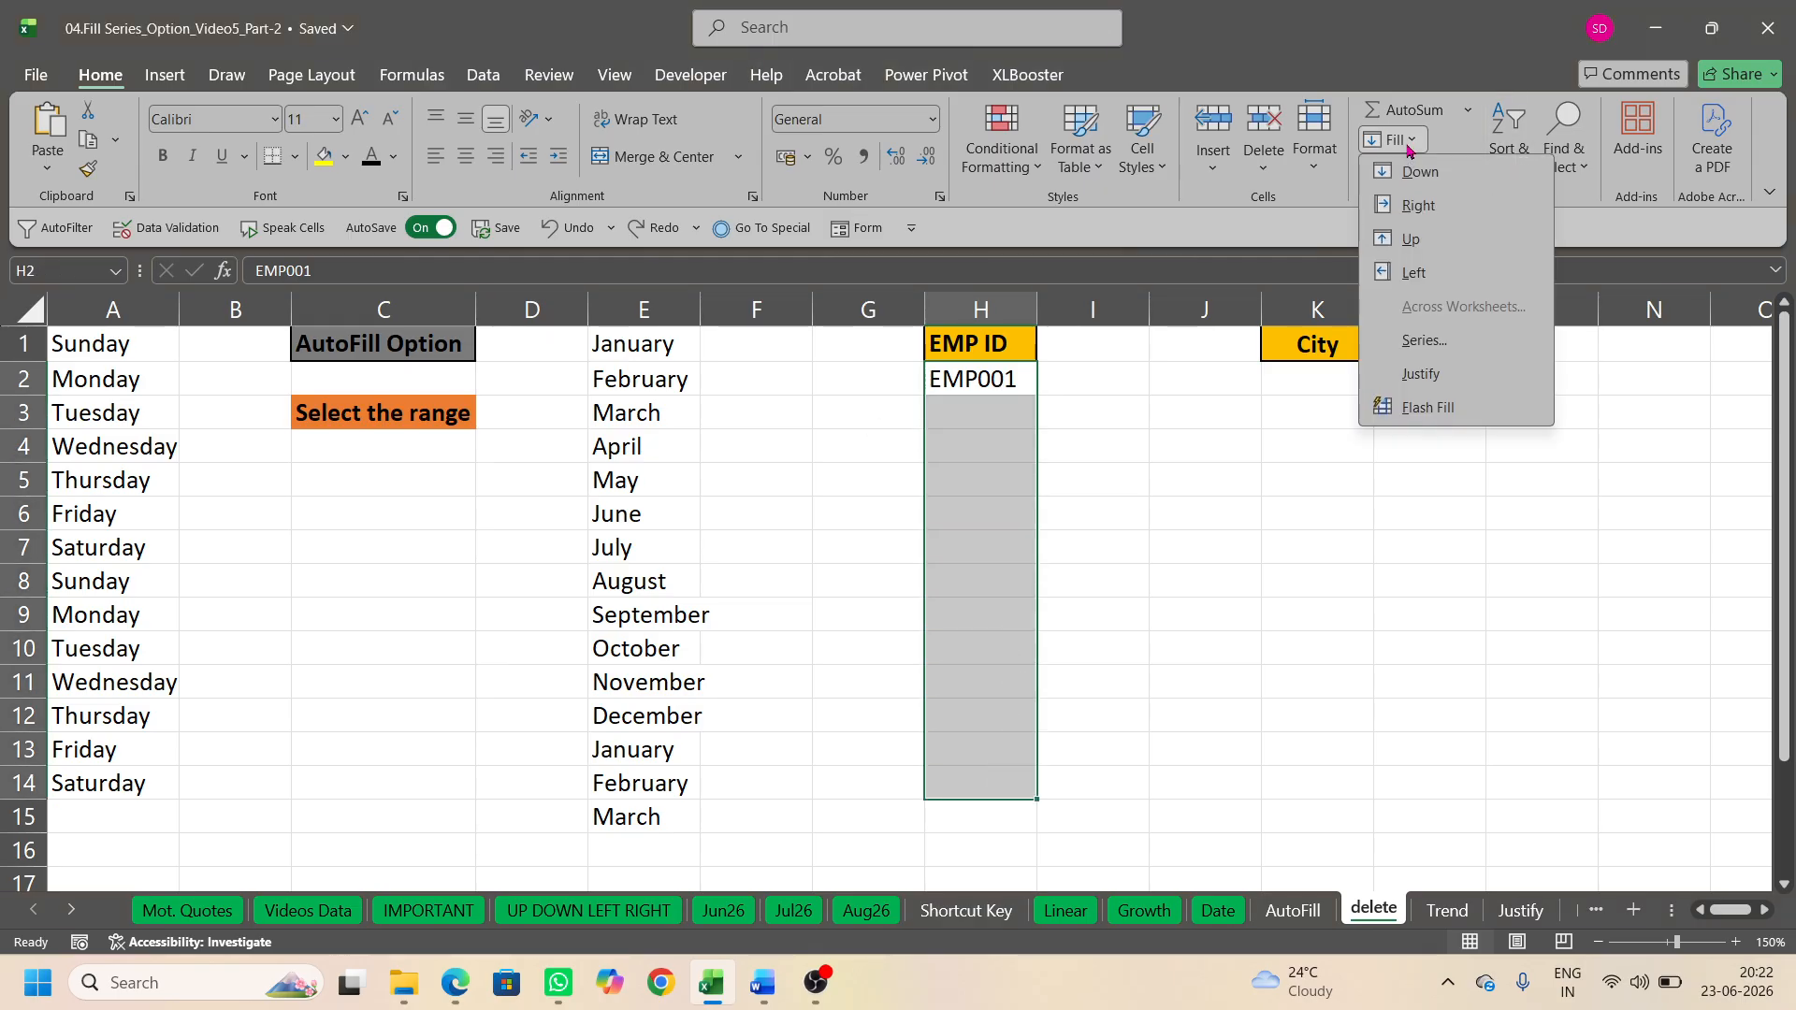
left_click(1407, 339)
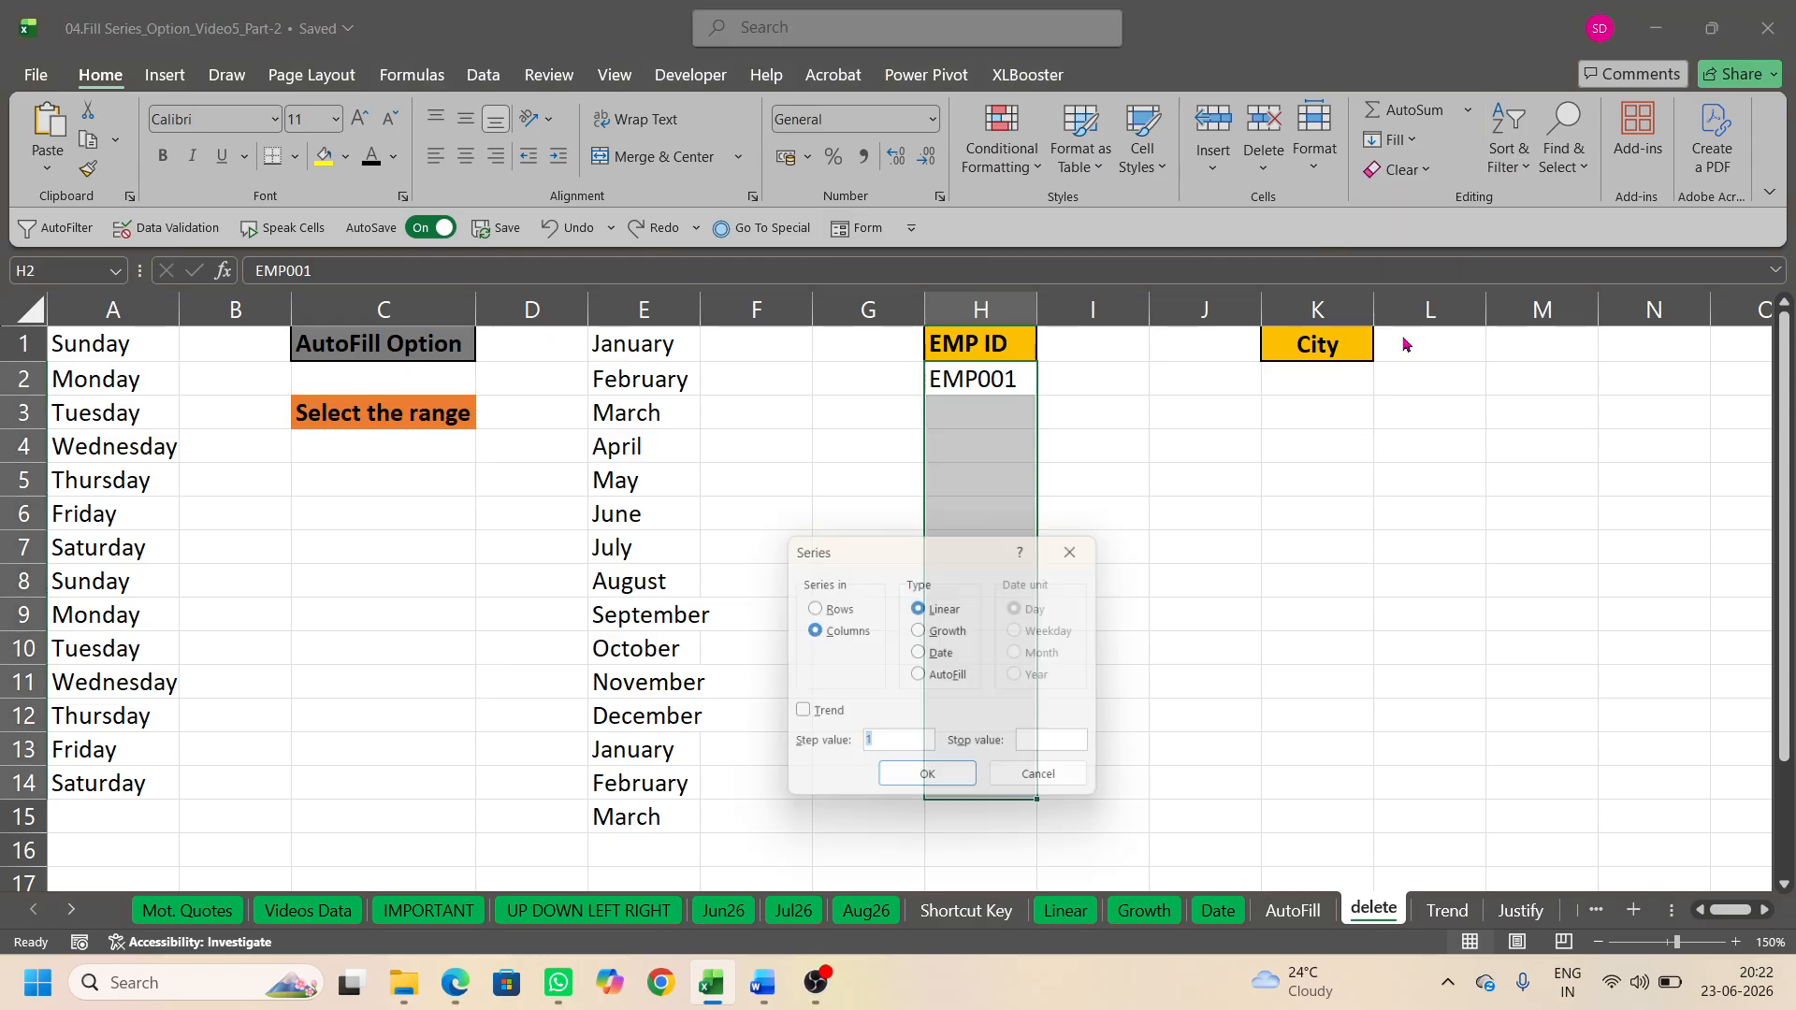
left_click(954, 676)
left_click(935, 784)
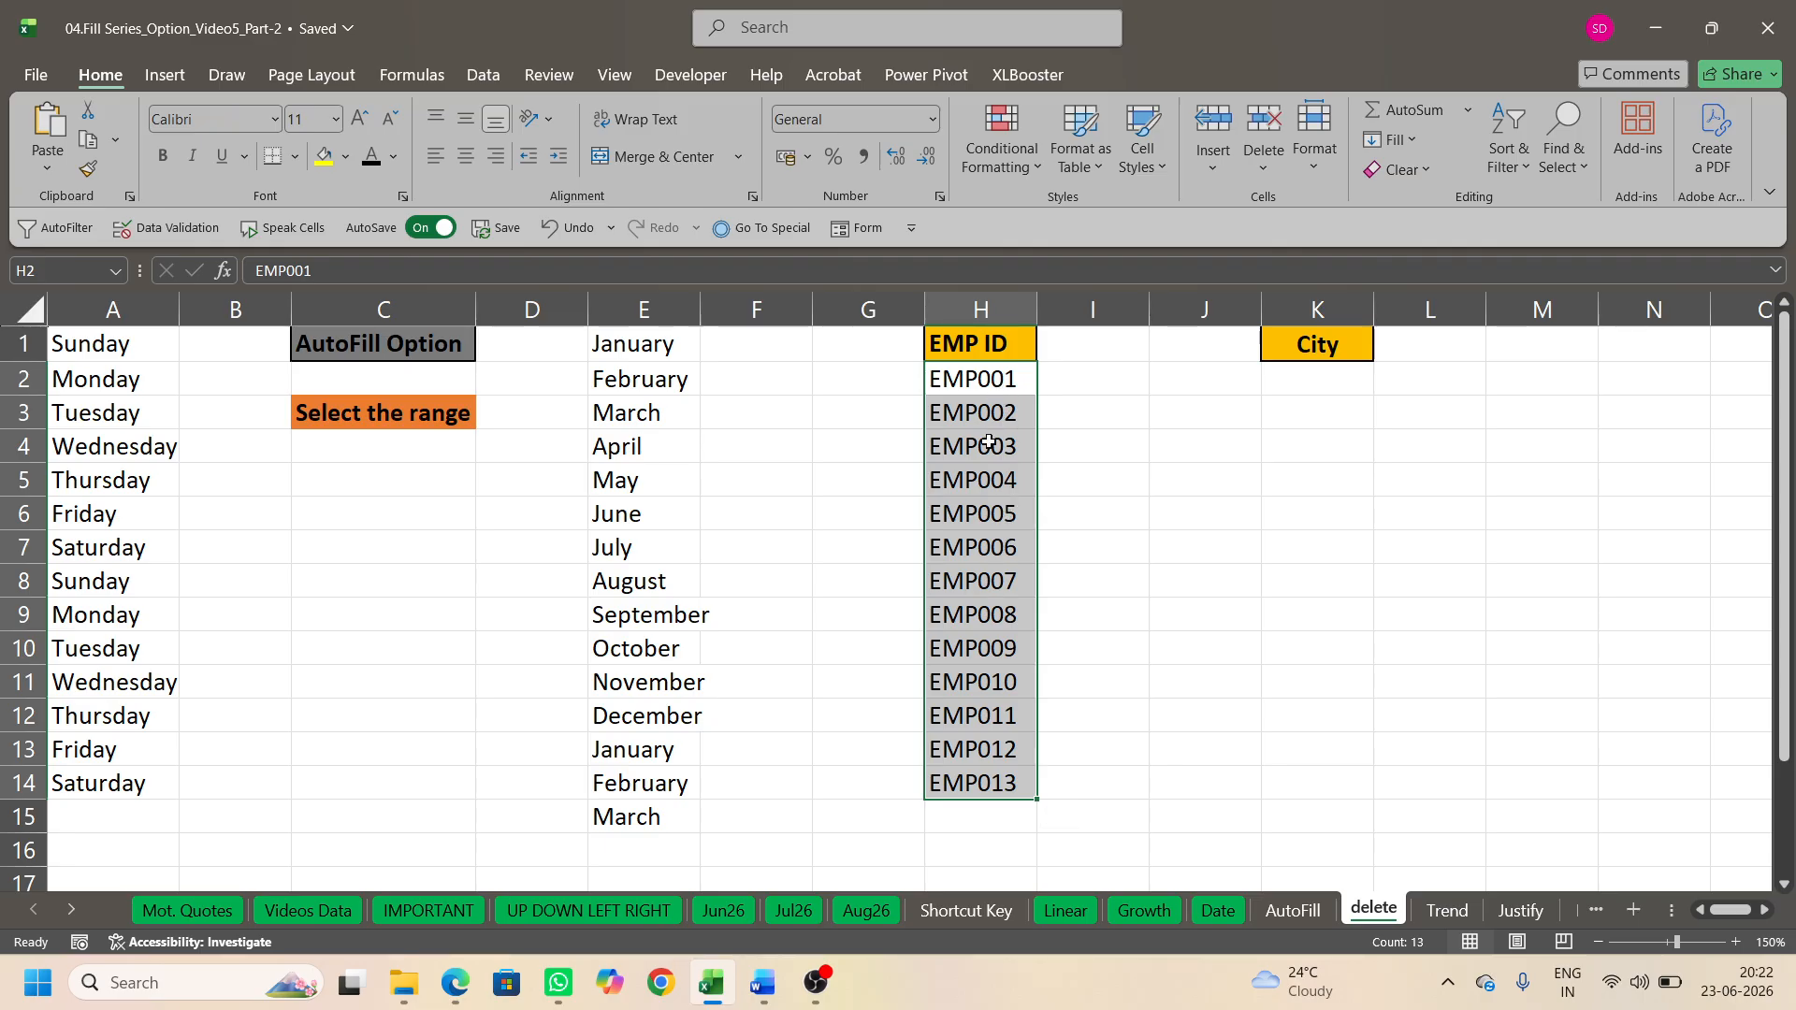
Step: Try filling the City column from Indore in K2 down to K7 with the fill handle, and clear the filled cells
left_click(1307, 390)
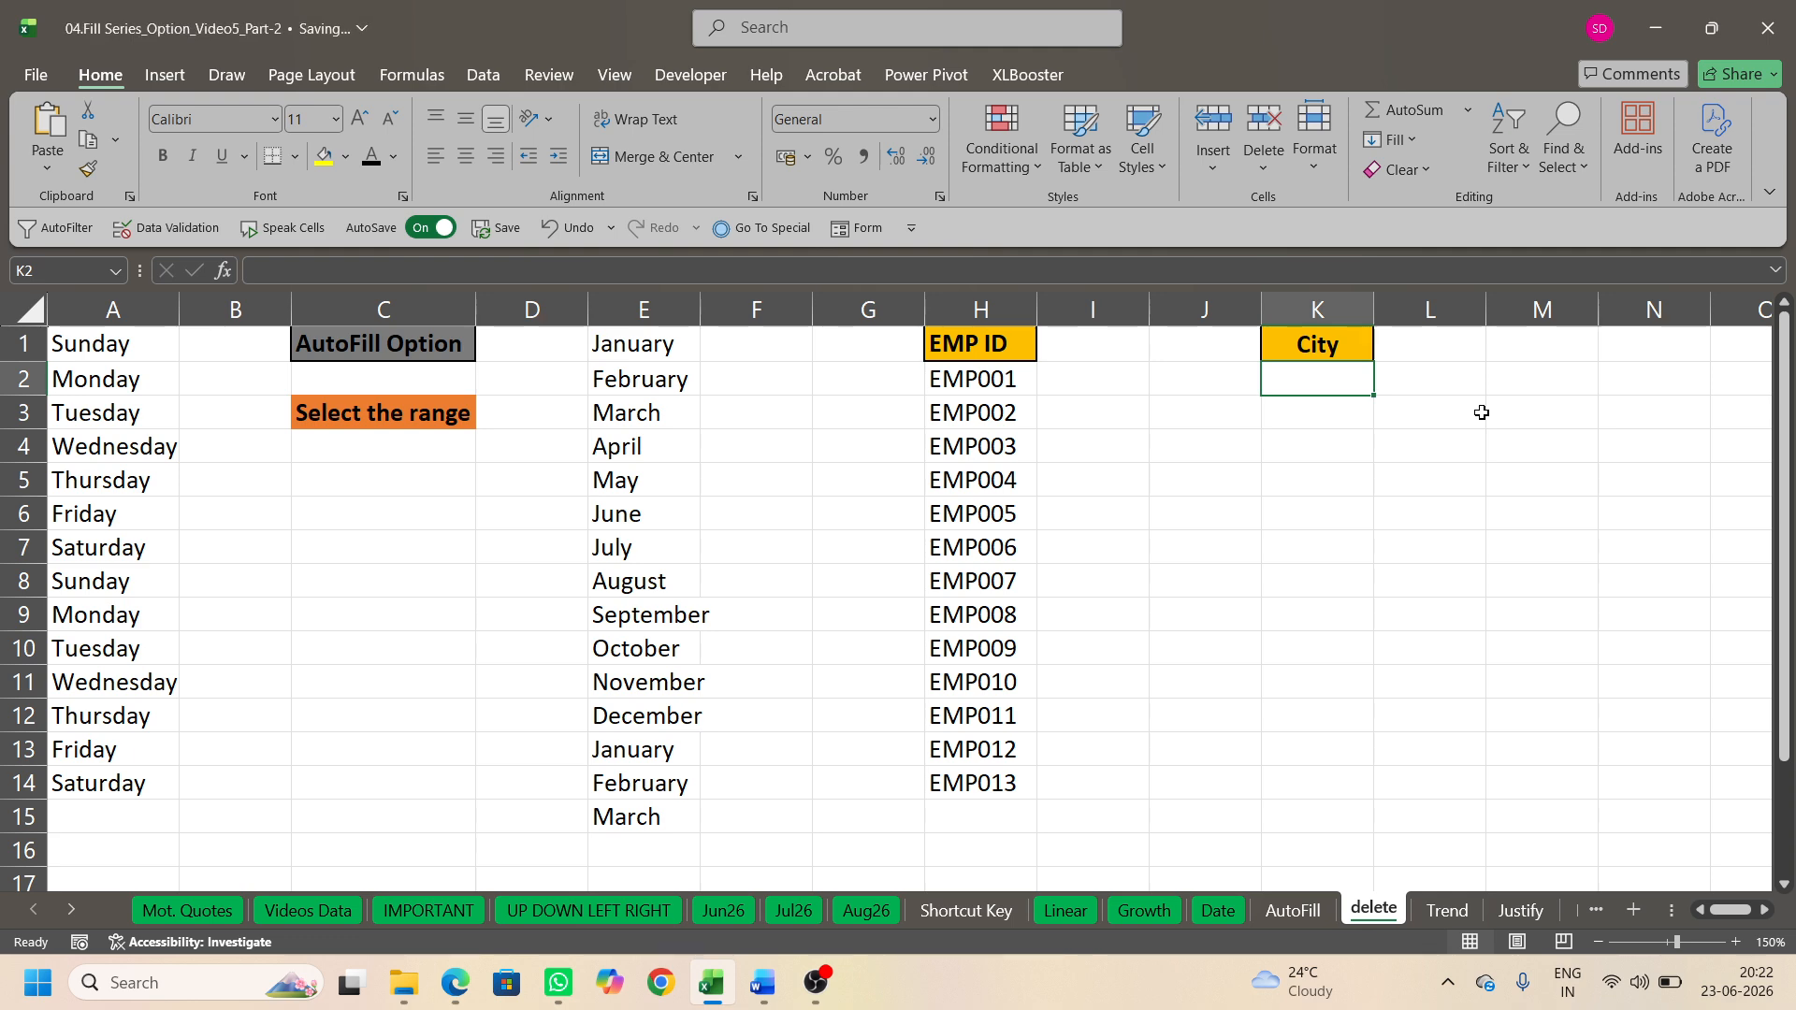
type("Indore")
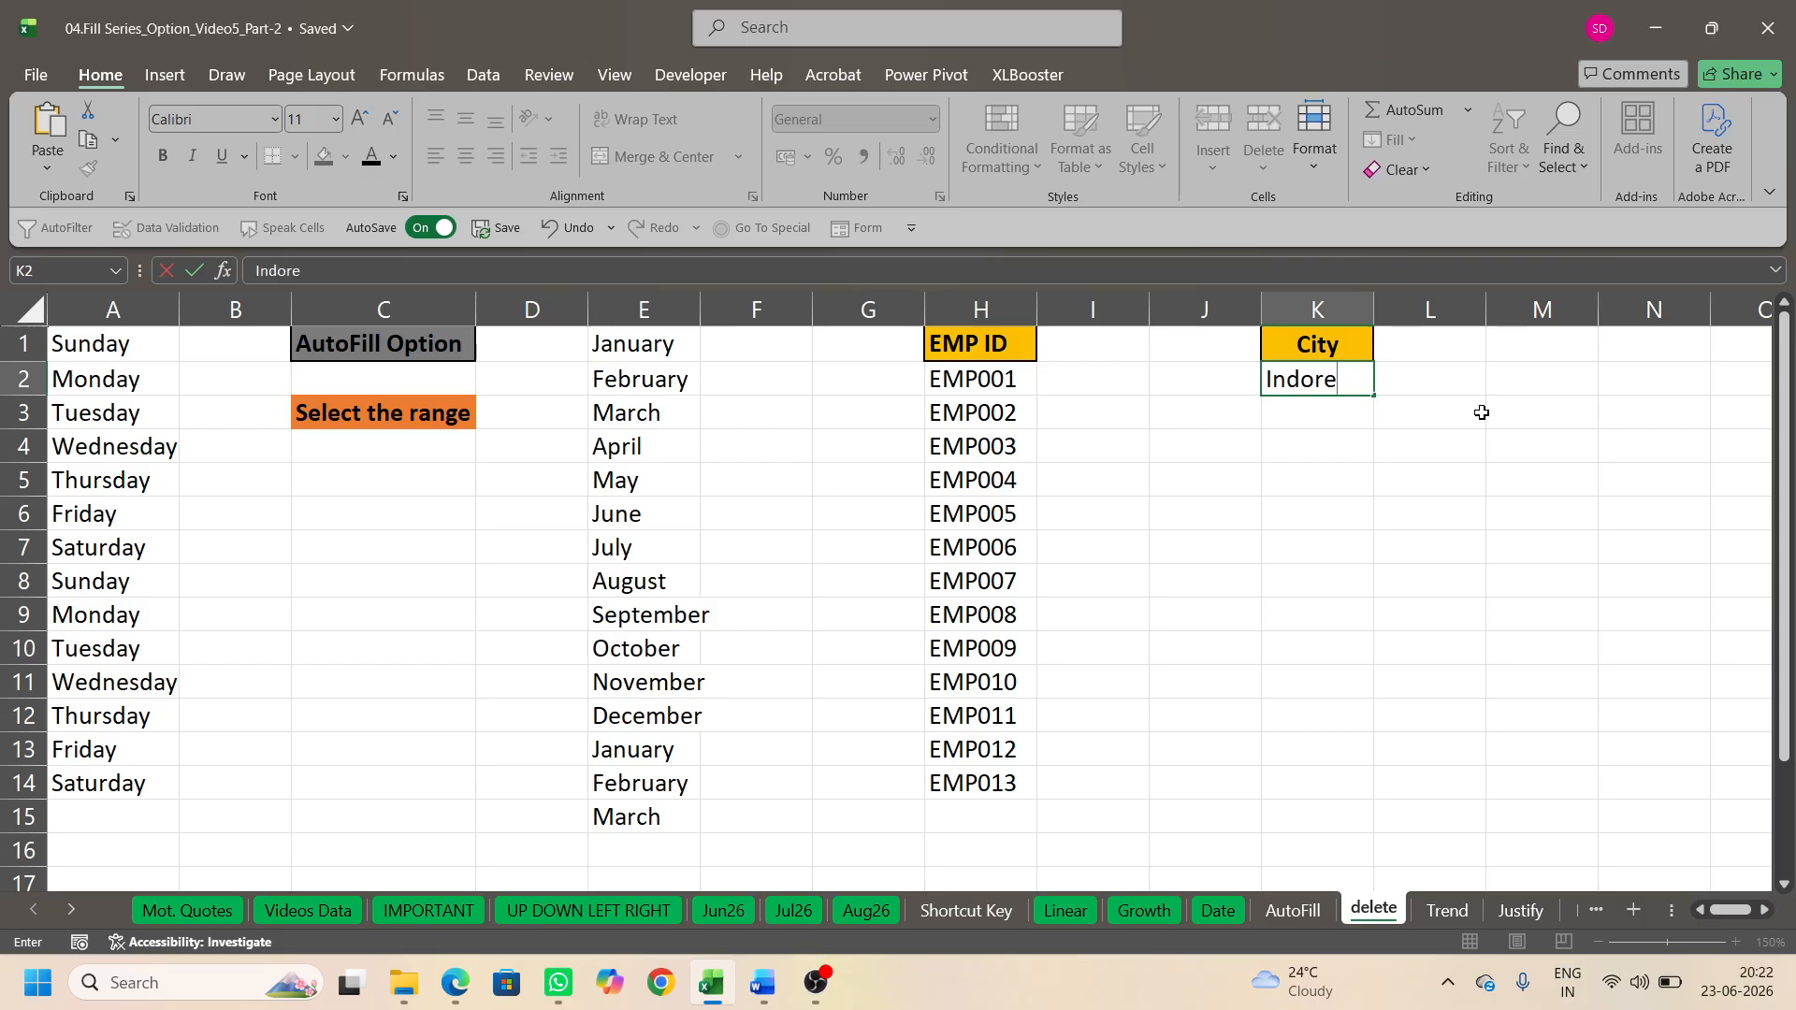
key("Return")
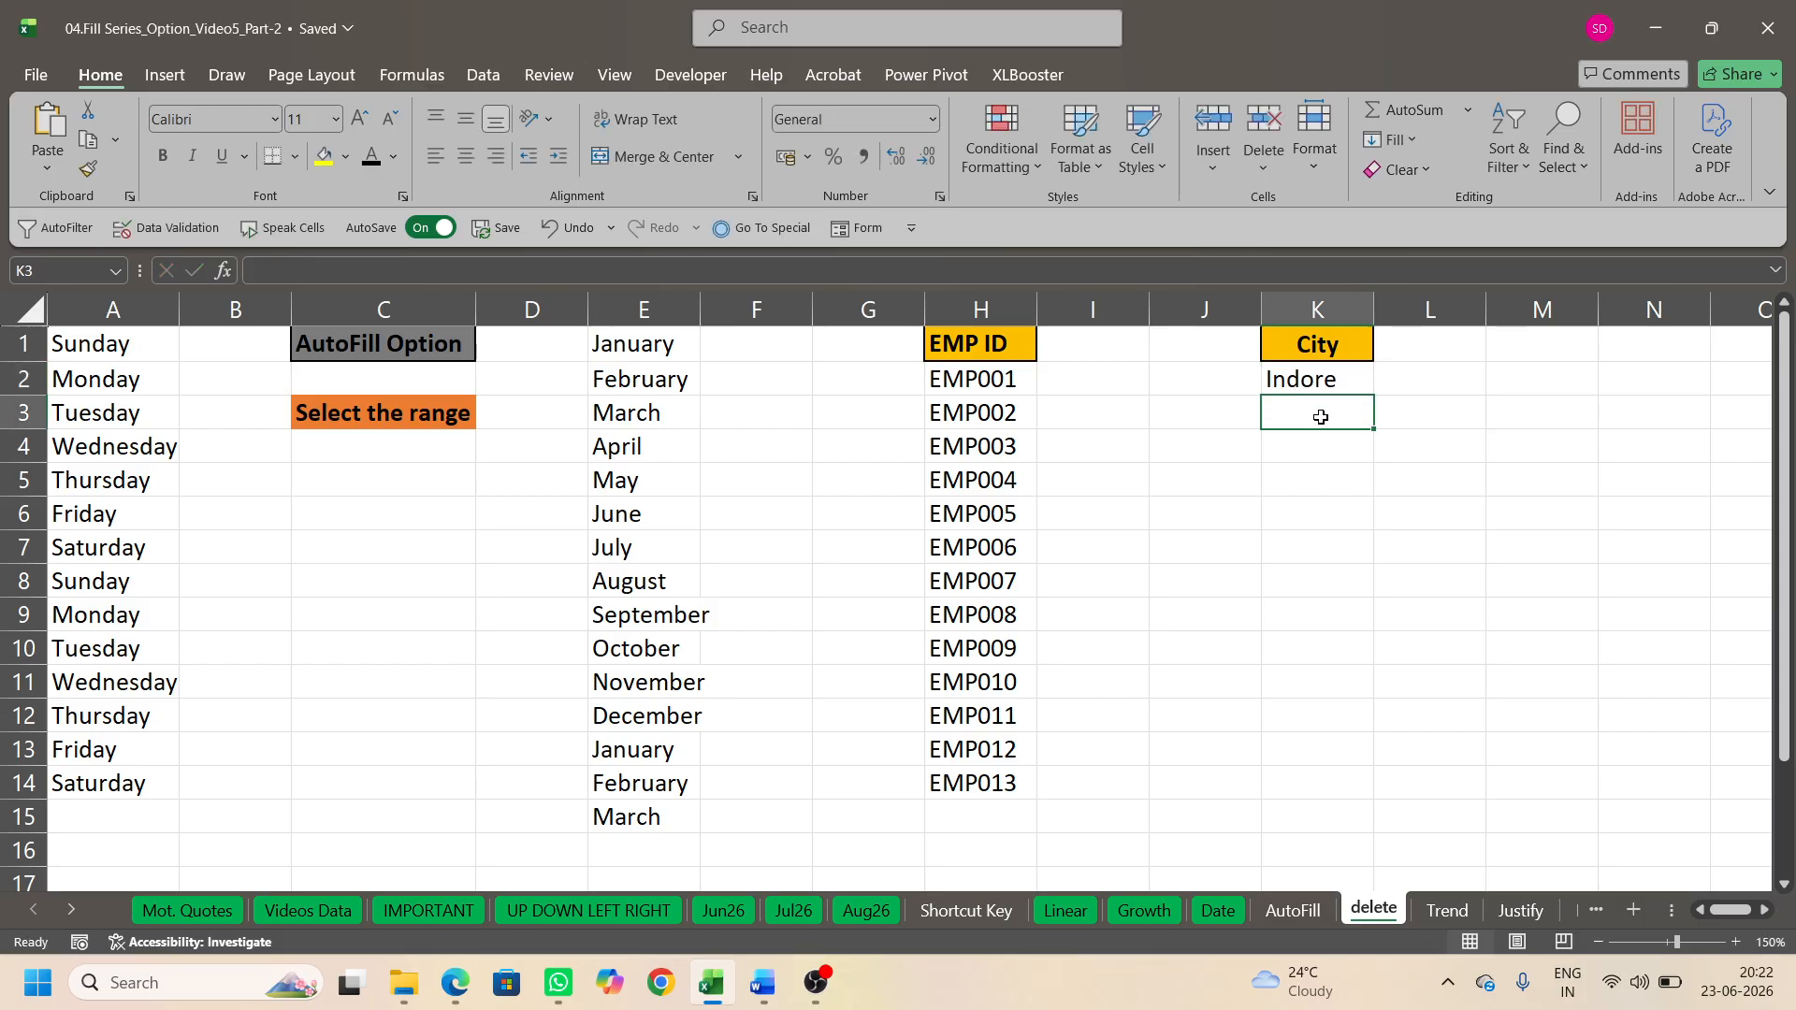
left_click(1300, 383)
left_click_drag(1371, 396, 1391, 548)
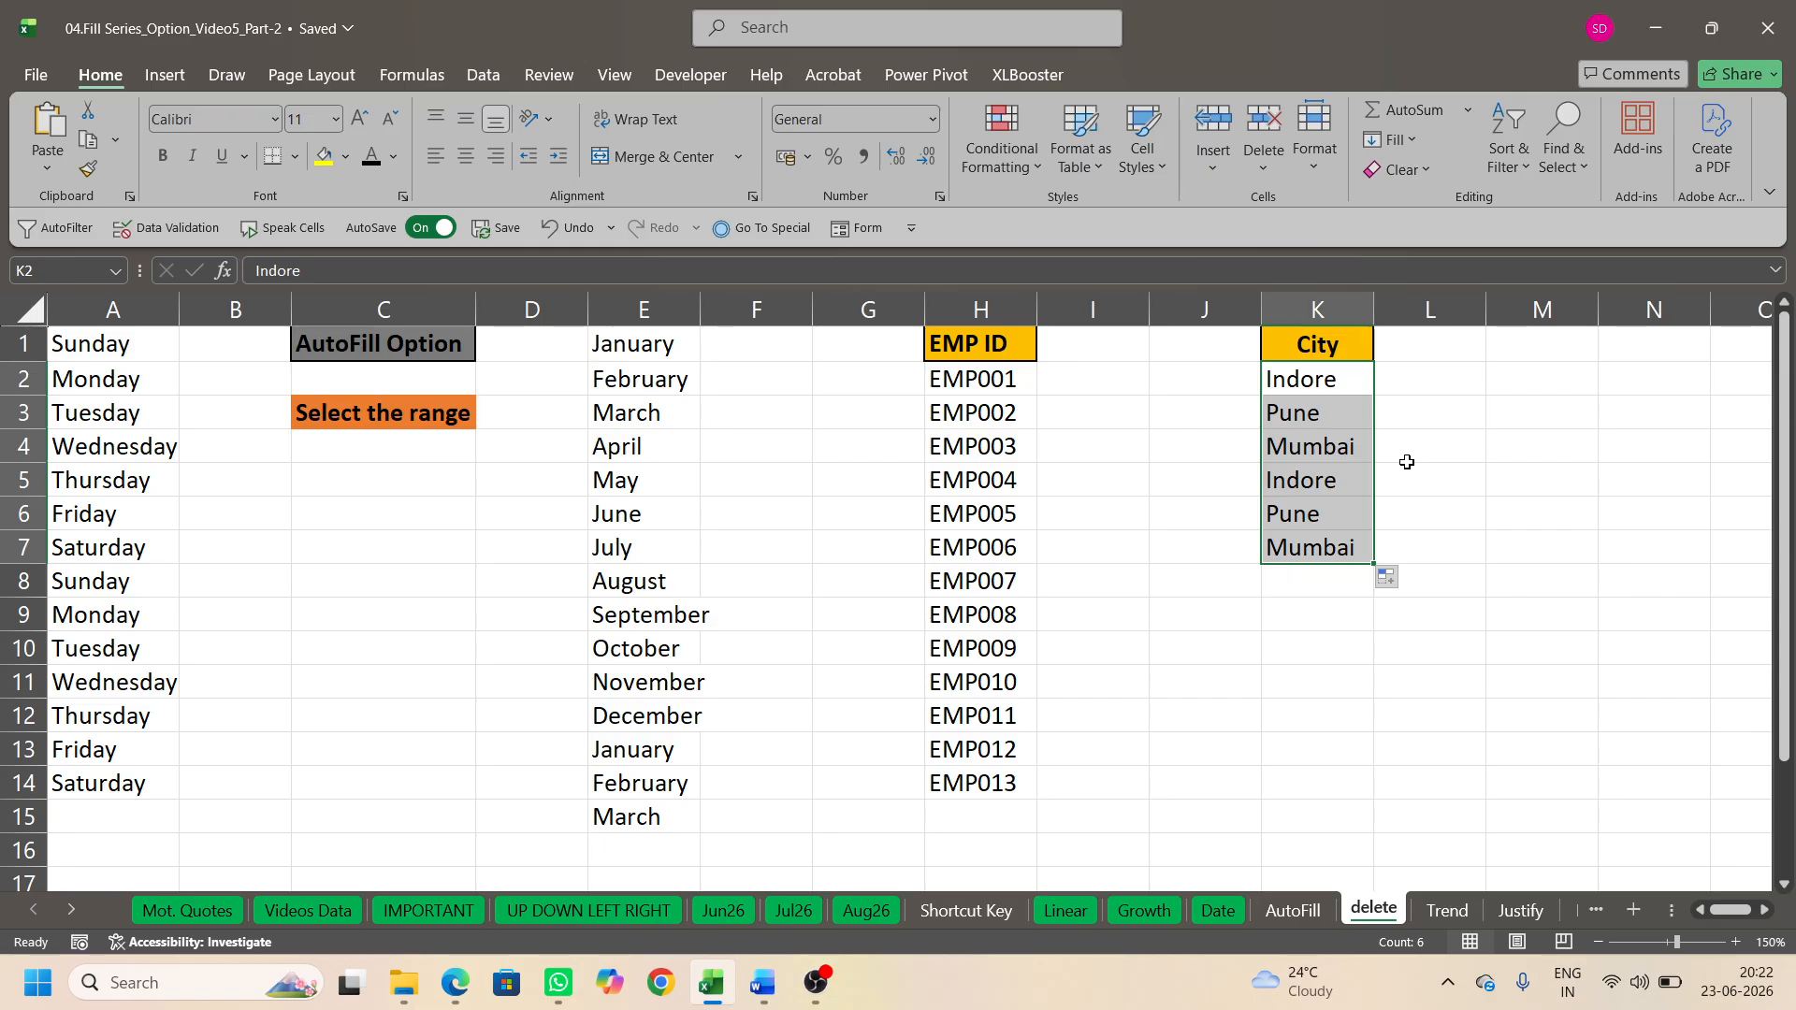
key("Delete")
left_click(1337, 374)
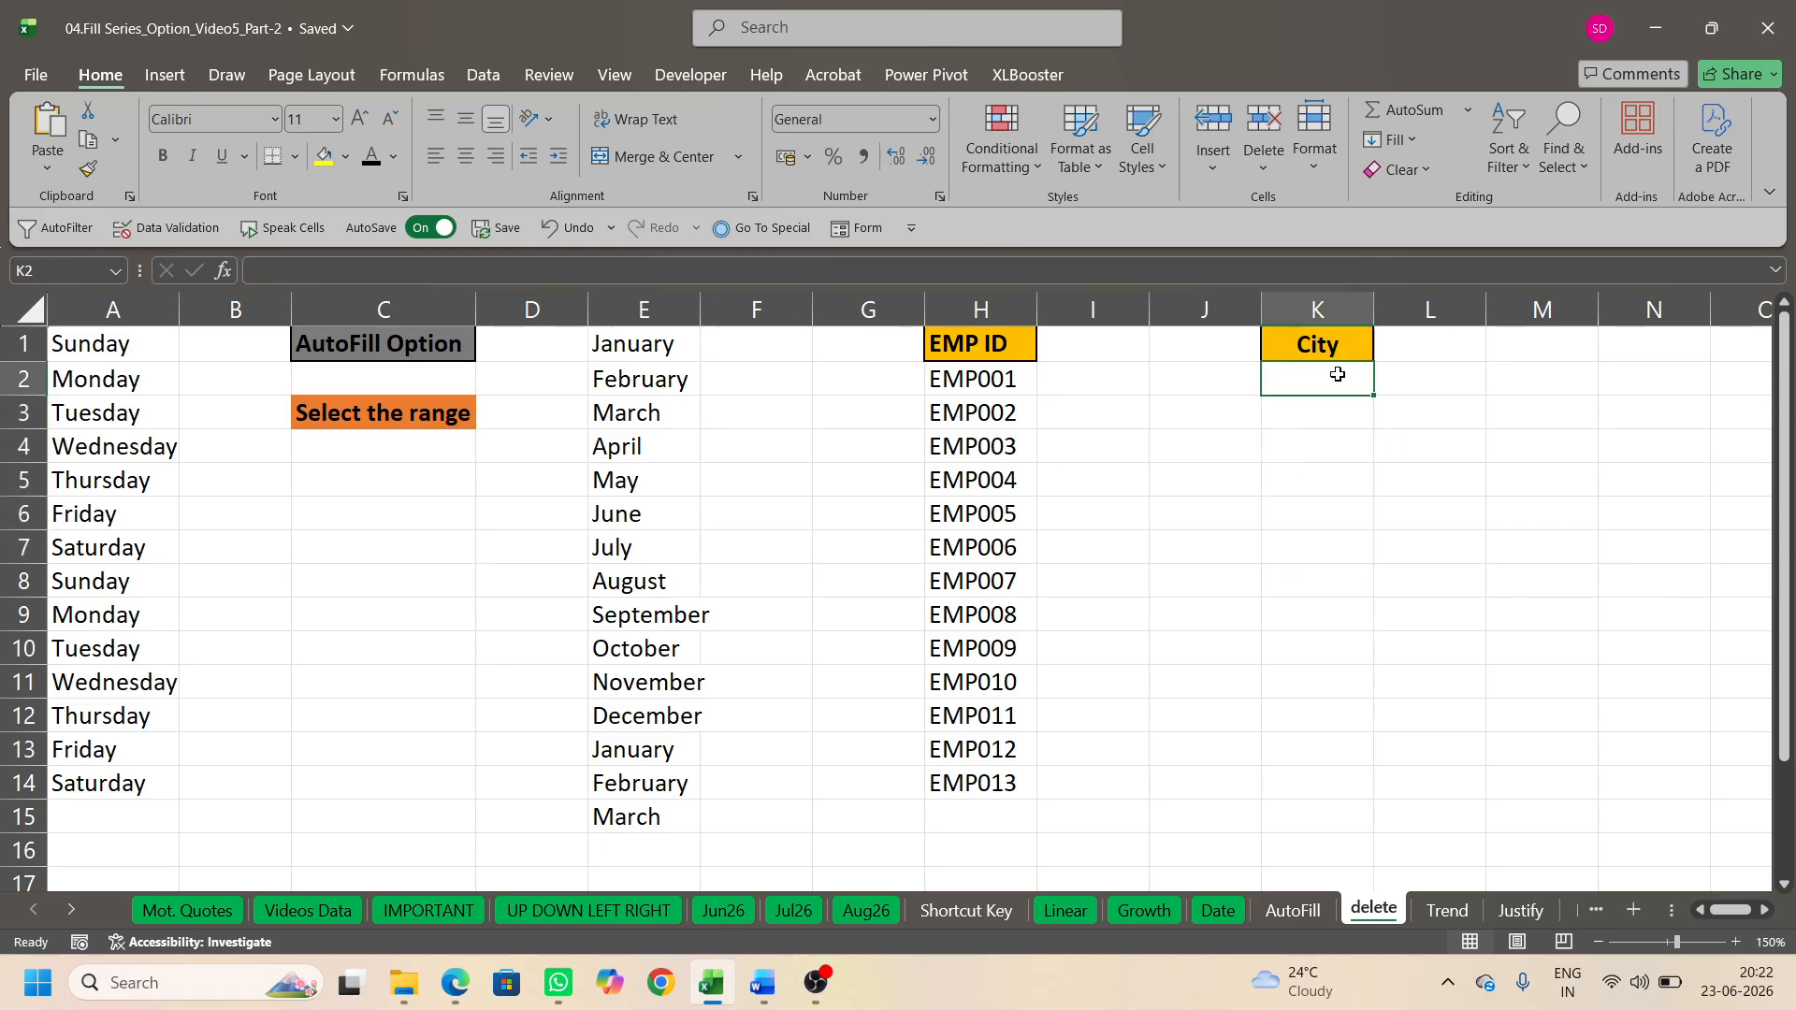
Step: Delete the custom list "Indore, Pune, Mumbai" from the advanced Excel options and apply the change
left_click(40, 75)
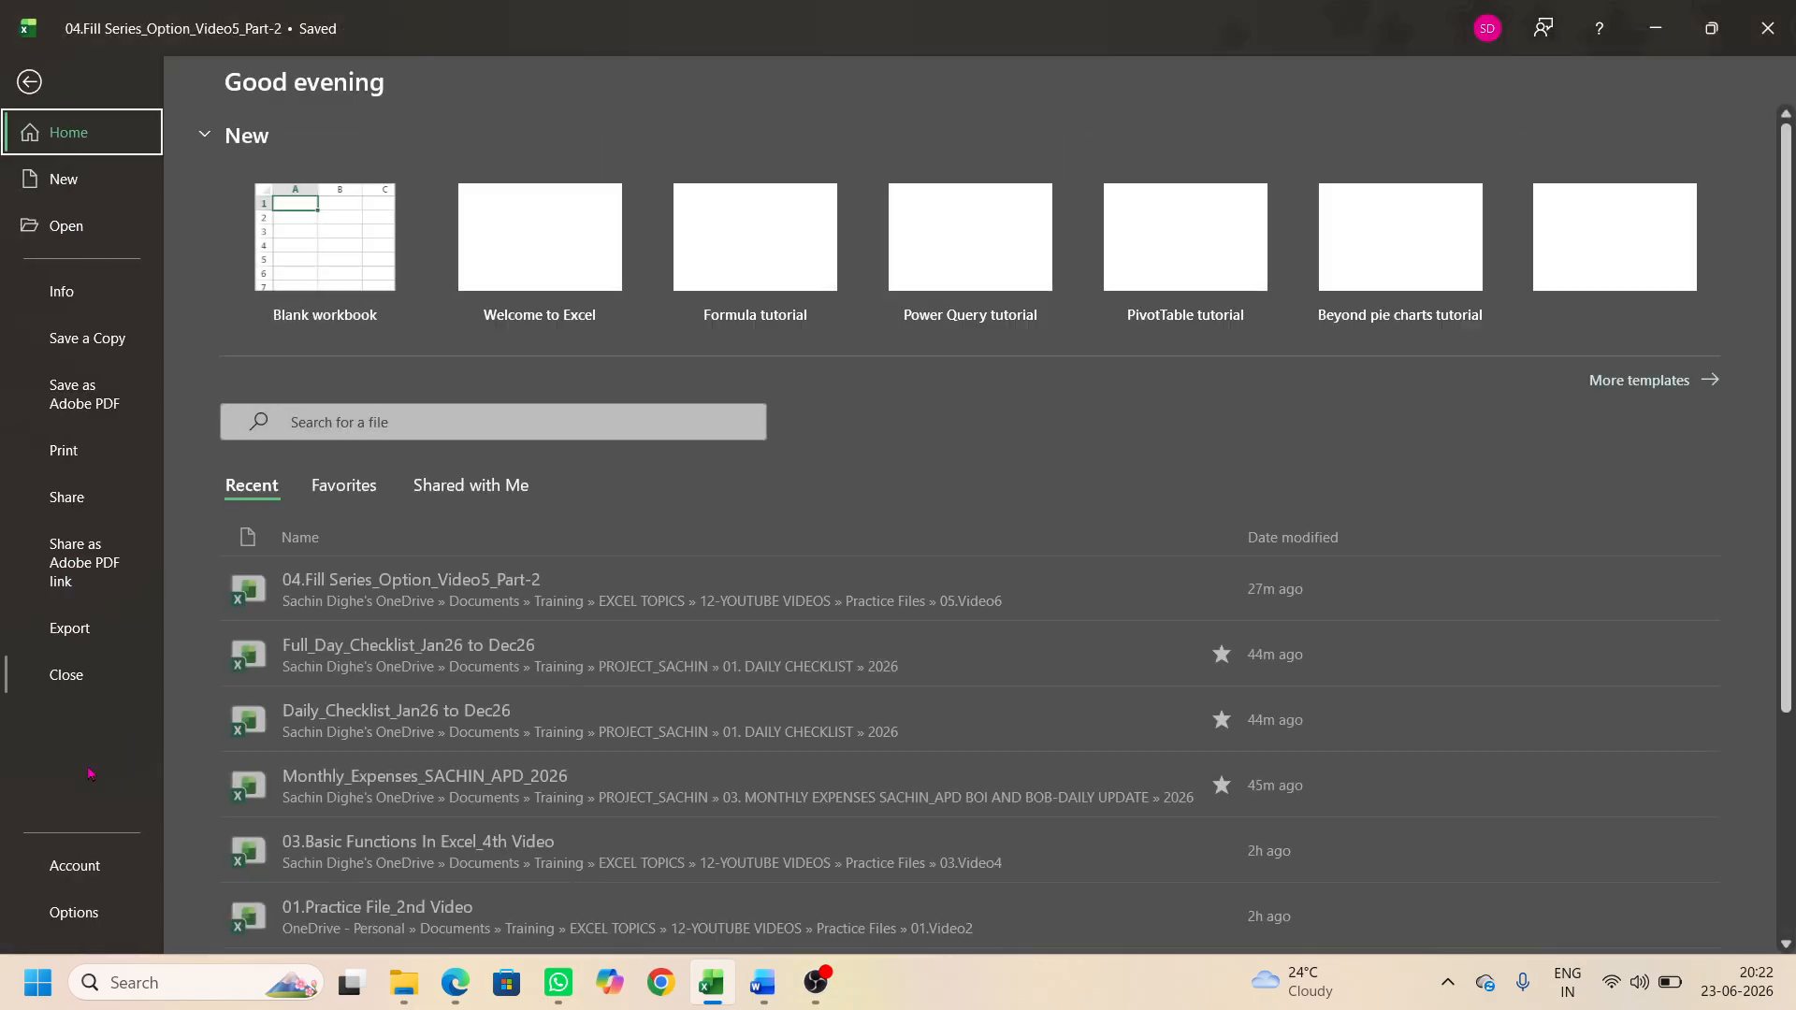
left_click(38, 913)
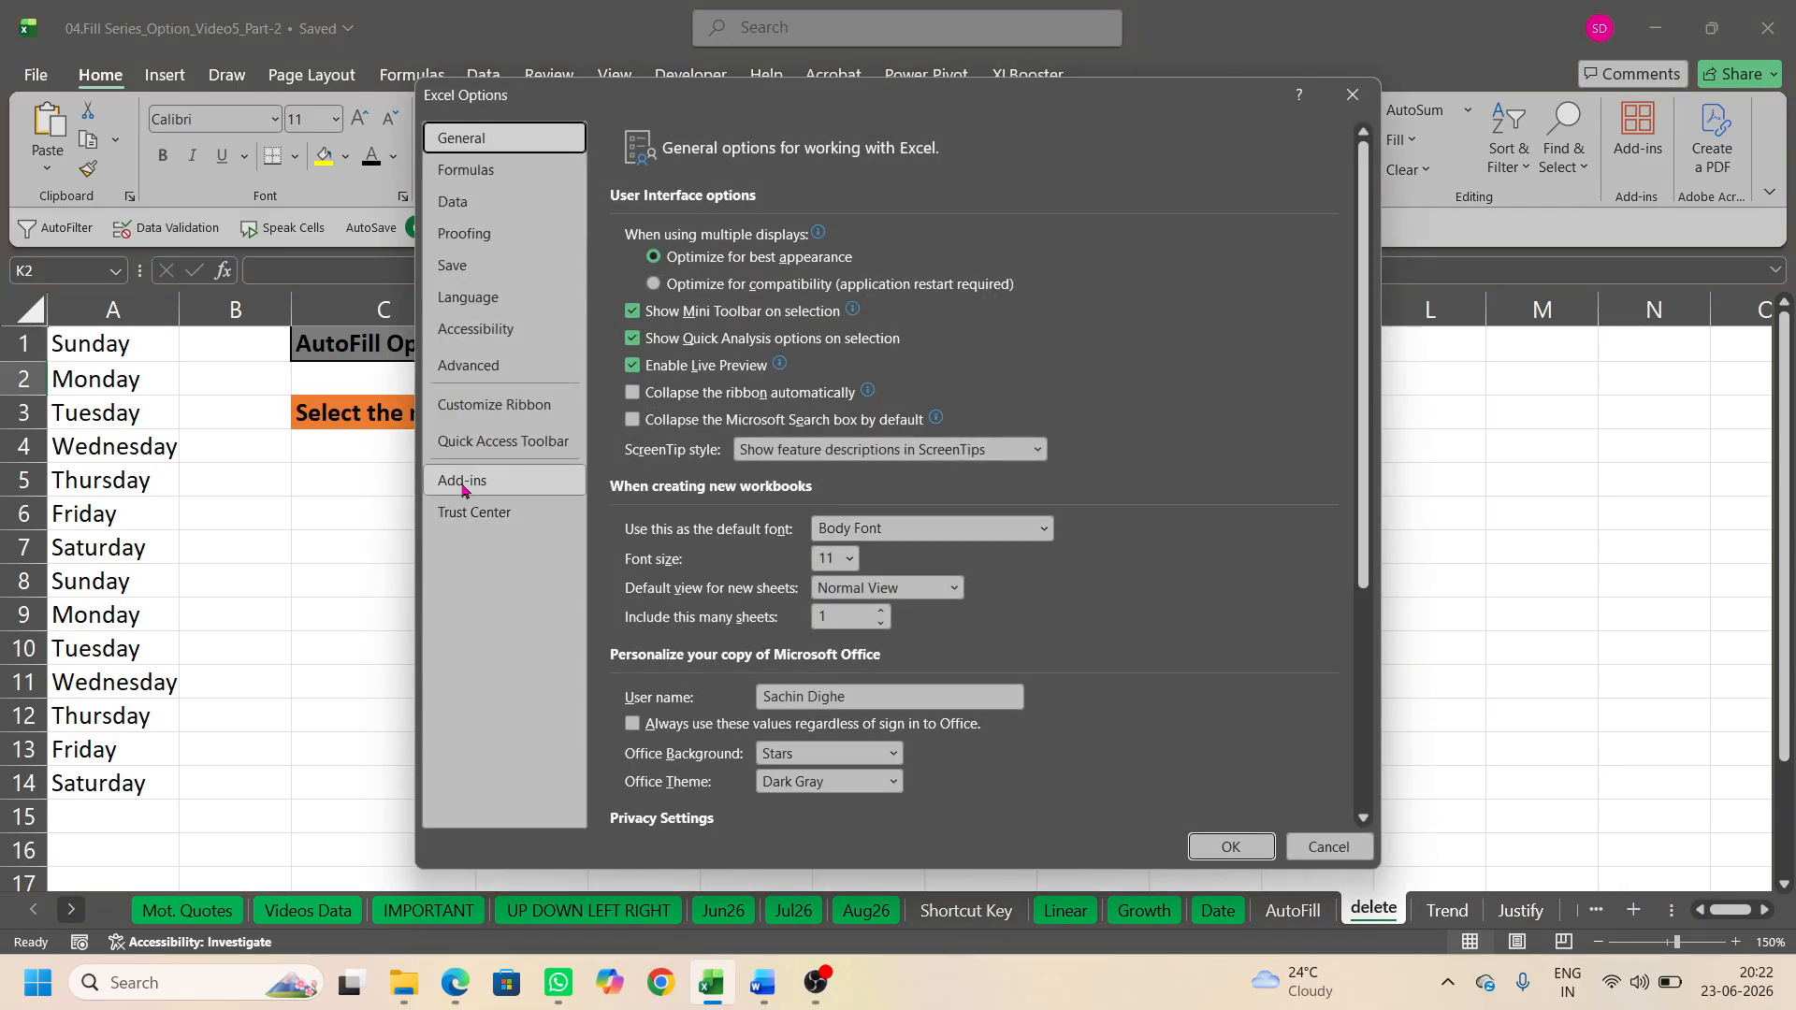
left_click(467, 365)
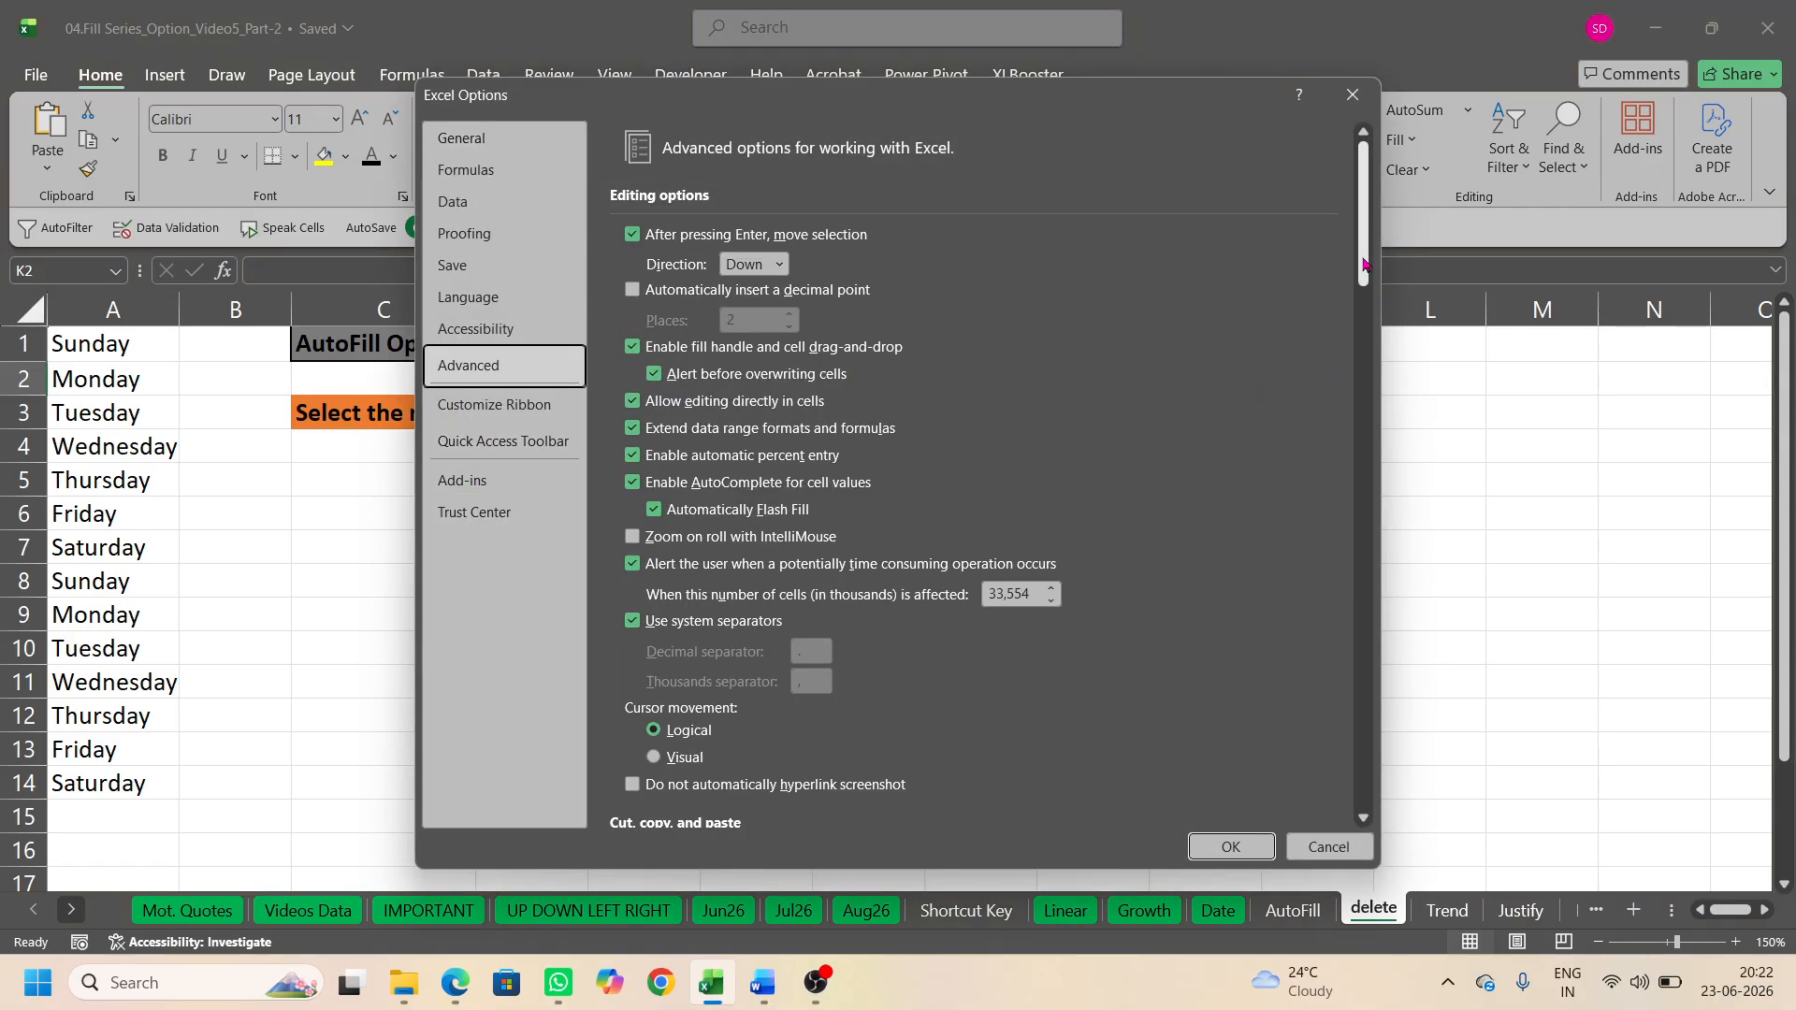
scroll(1020, 594, "down", 20)
left_click(1019, 590)
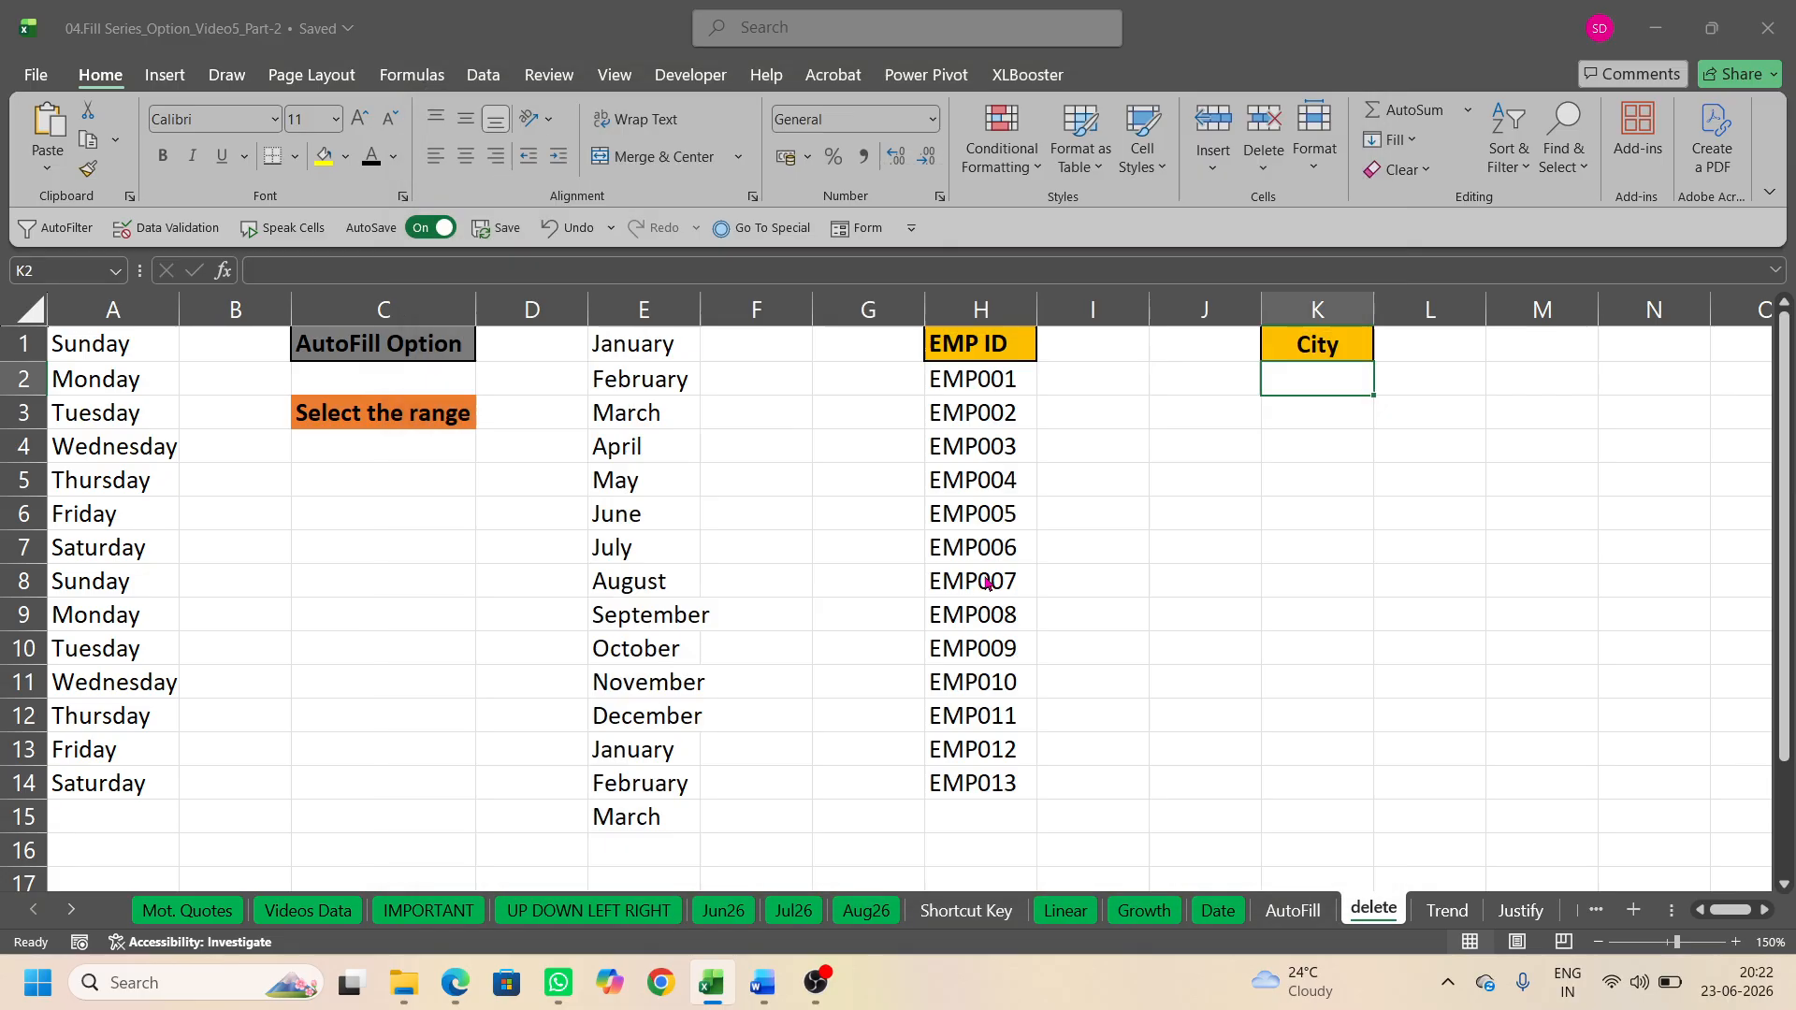
left_click(716, 692)
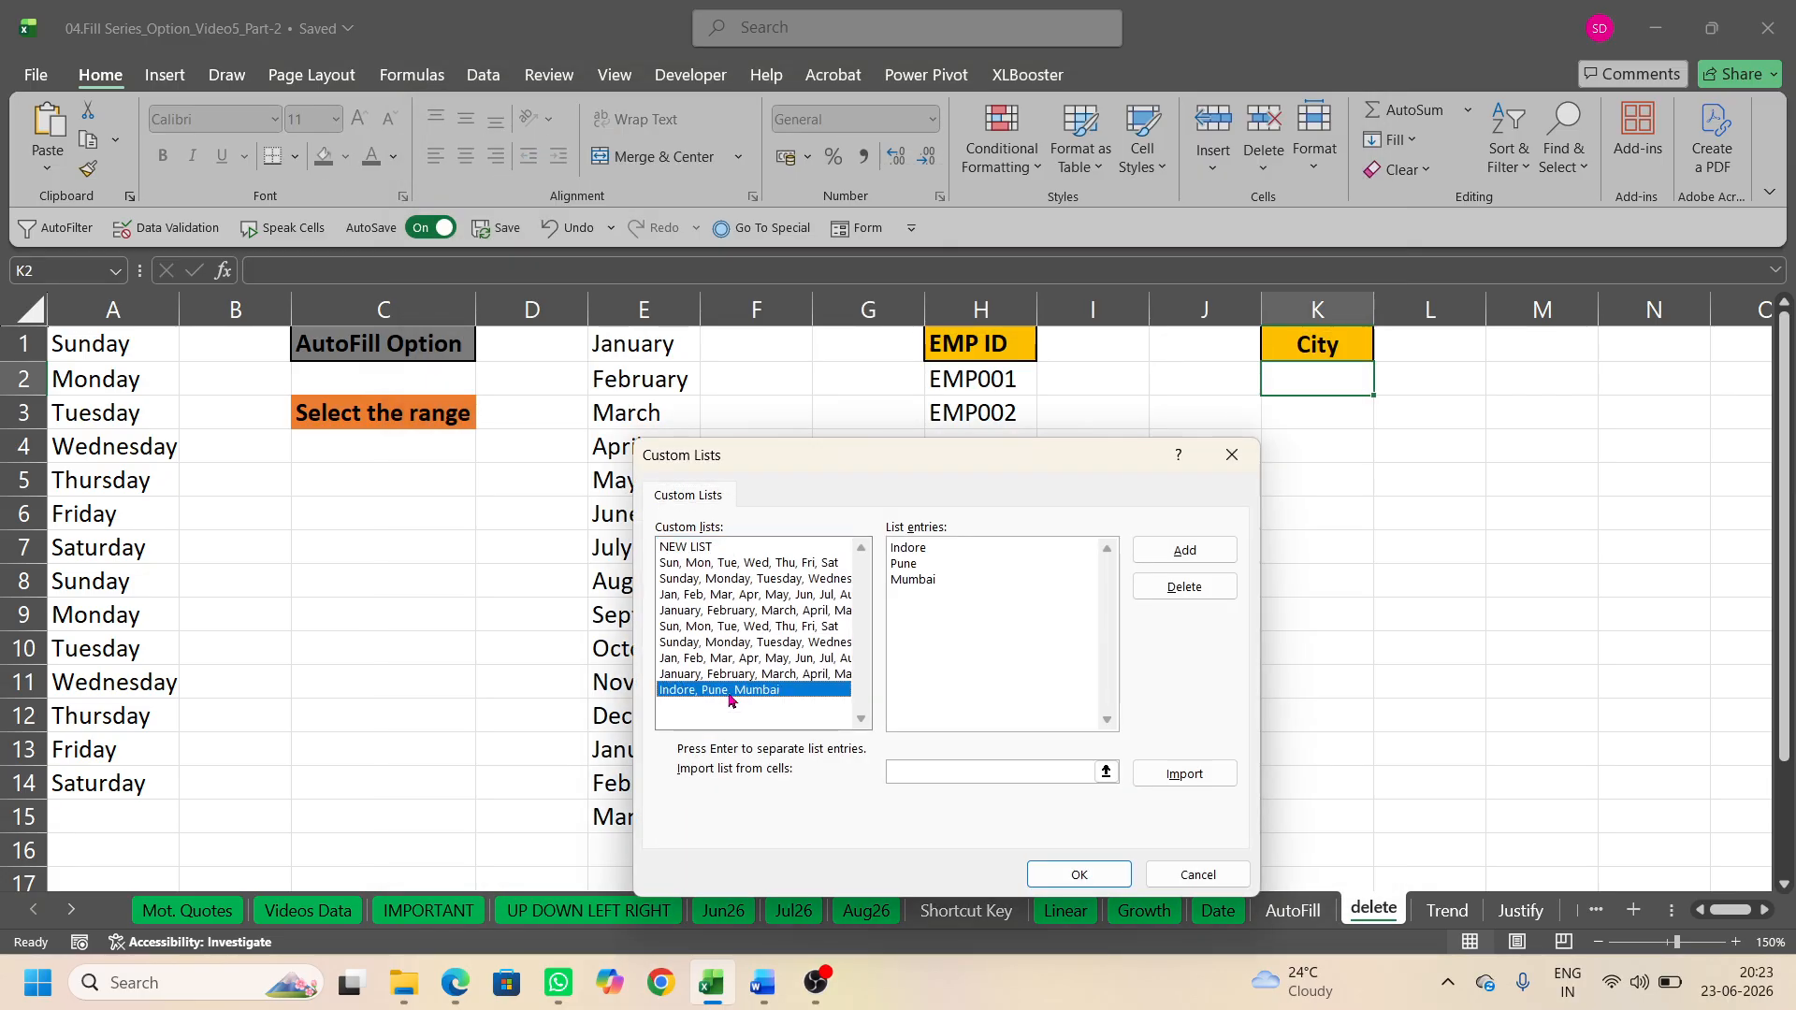
left_click(1169, 591)
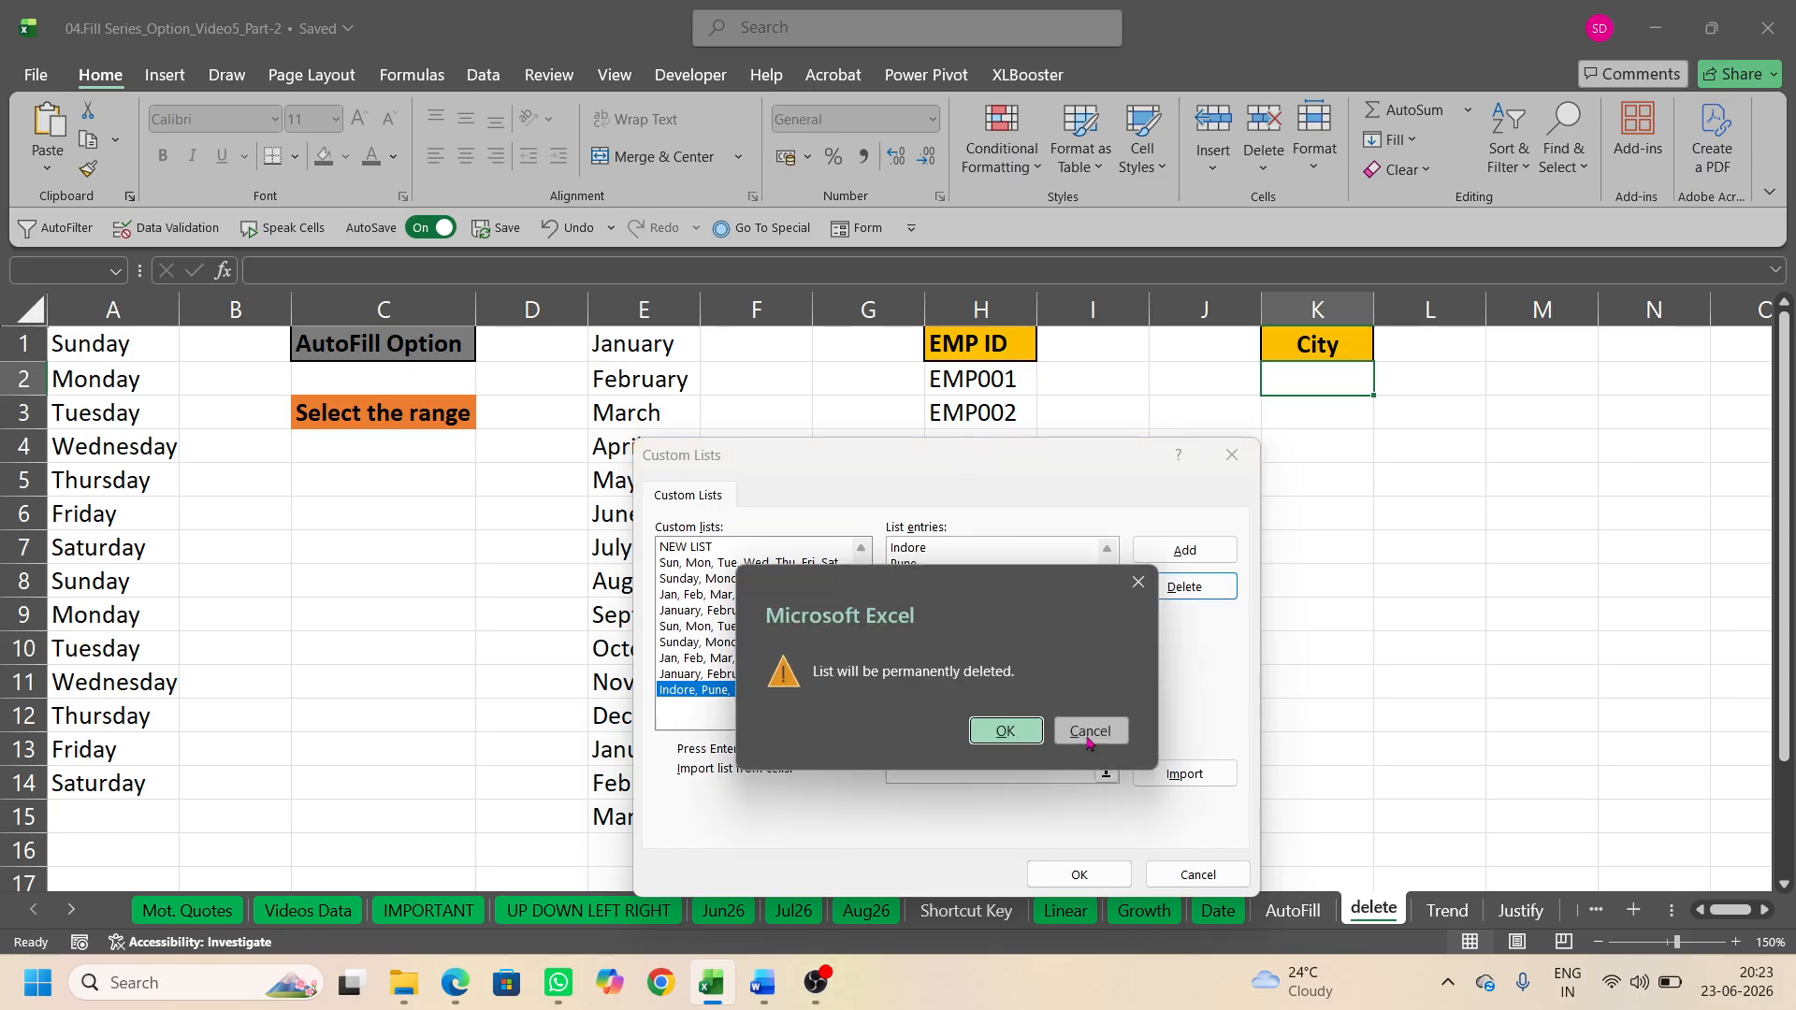
left_click(1006, 731)
left_click(1077, 873)
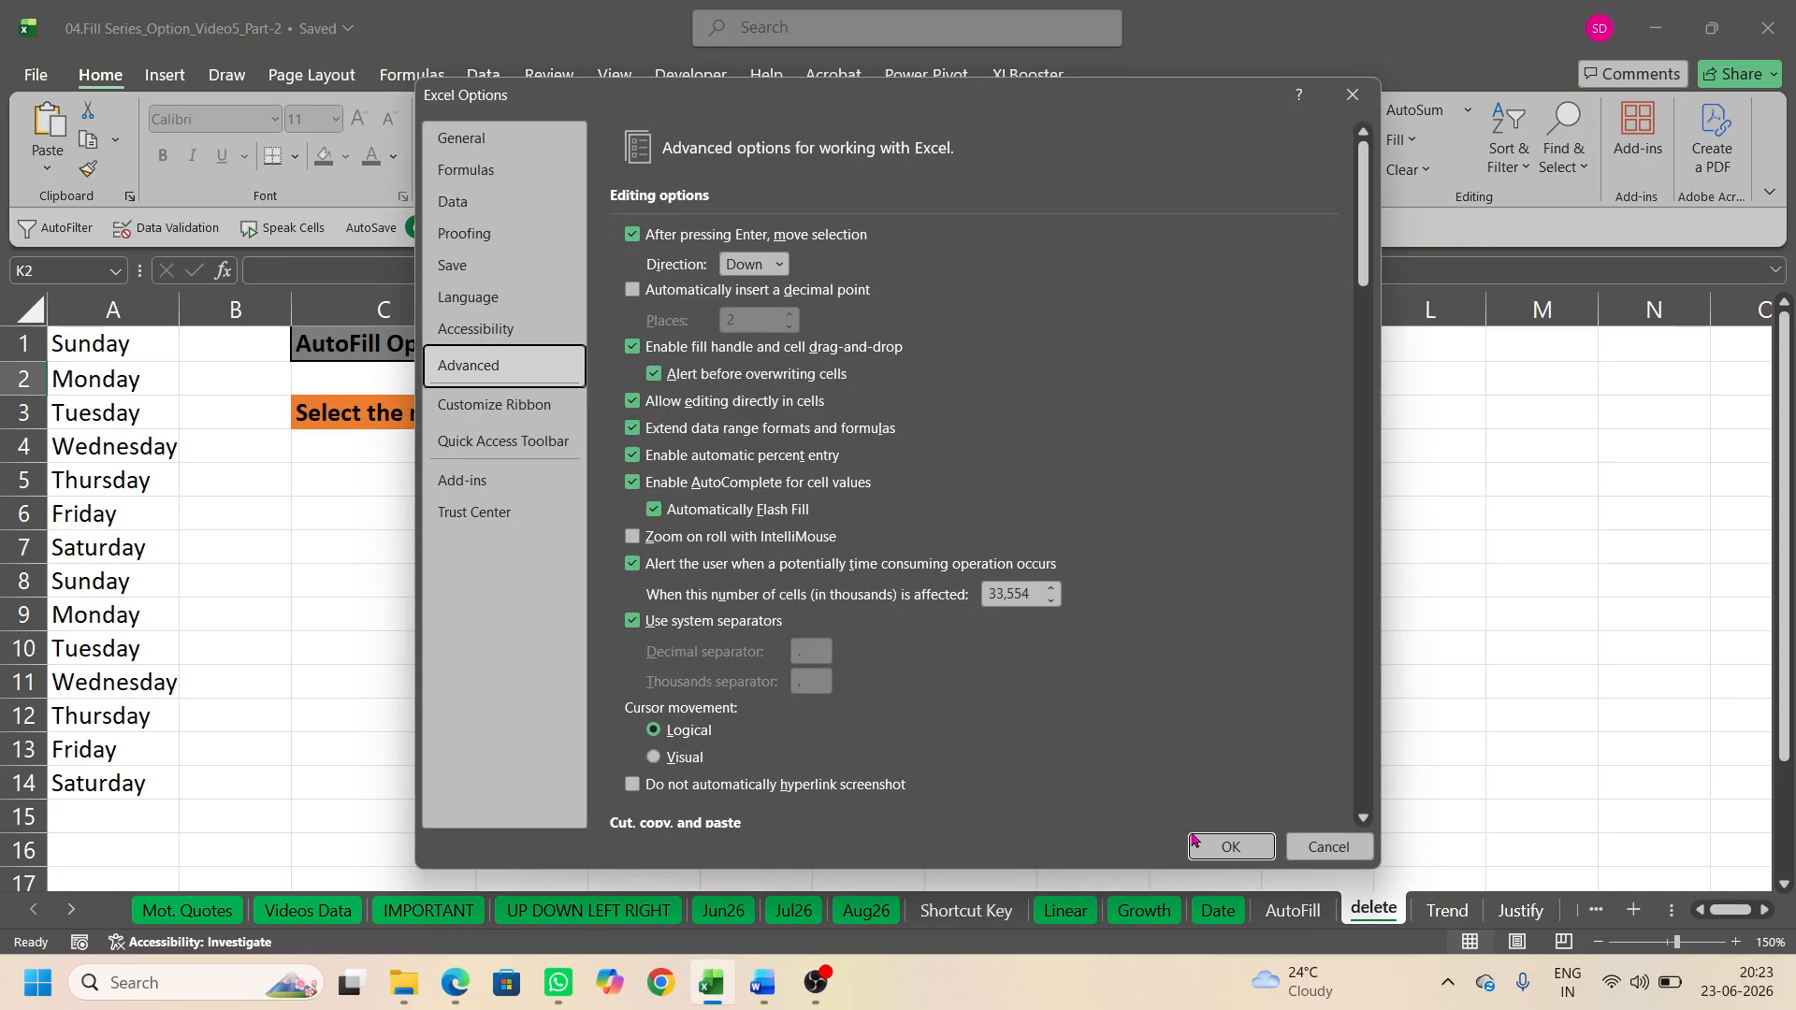
left_click(1195, 841)
Step: Try filling Indore from K2 down to K9 without the custom list, and remove the filled and typed entries
type("I")
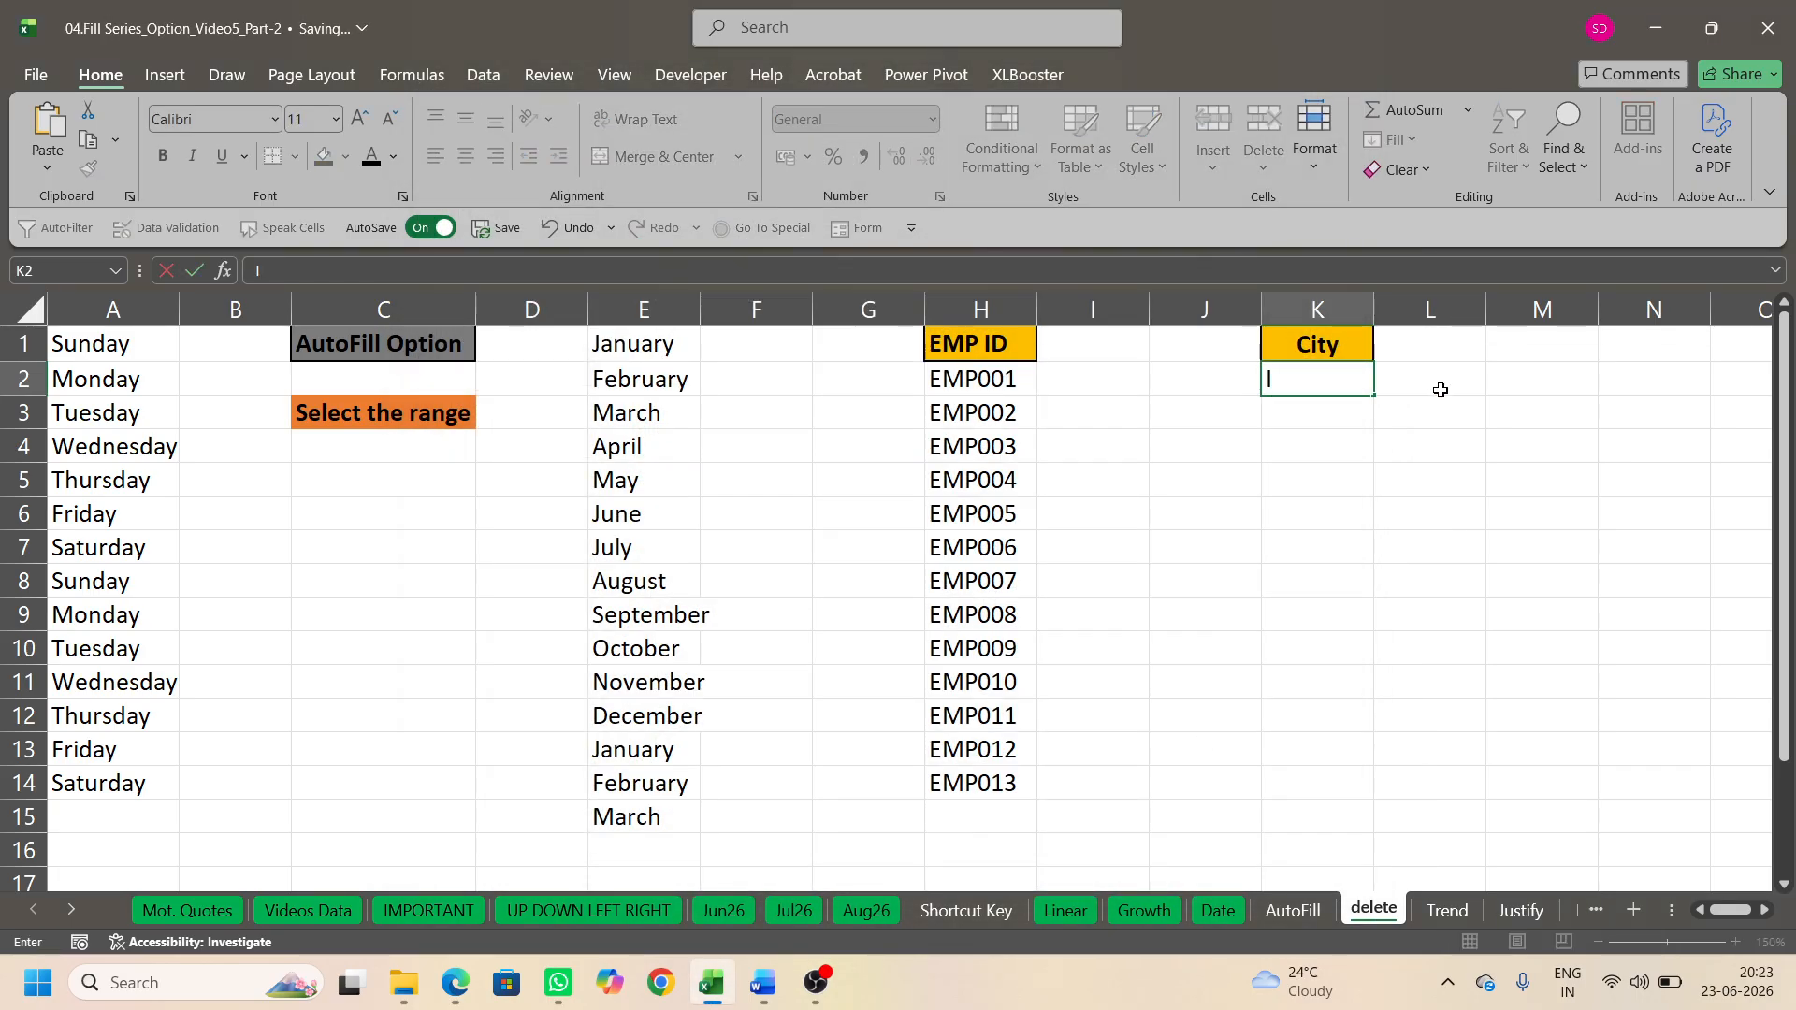
type("ndore")
key("Return")
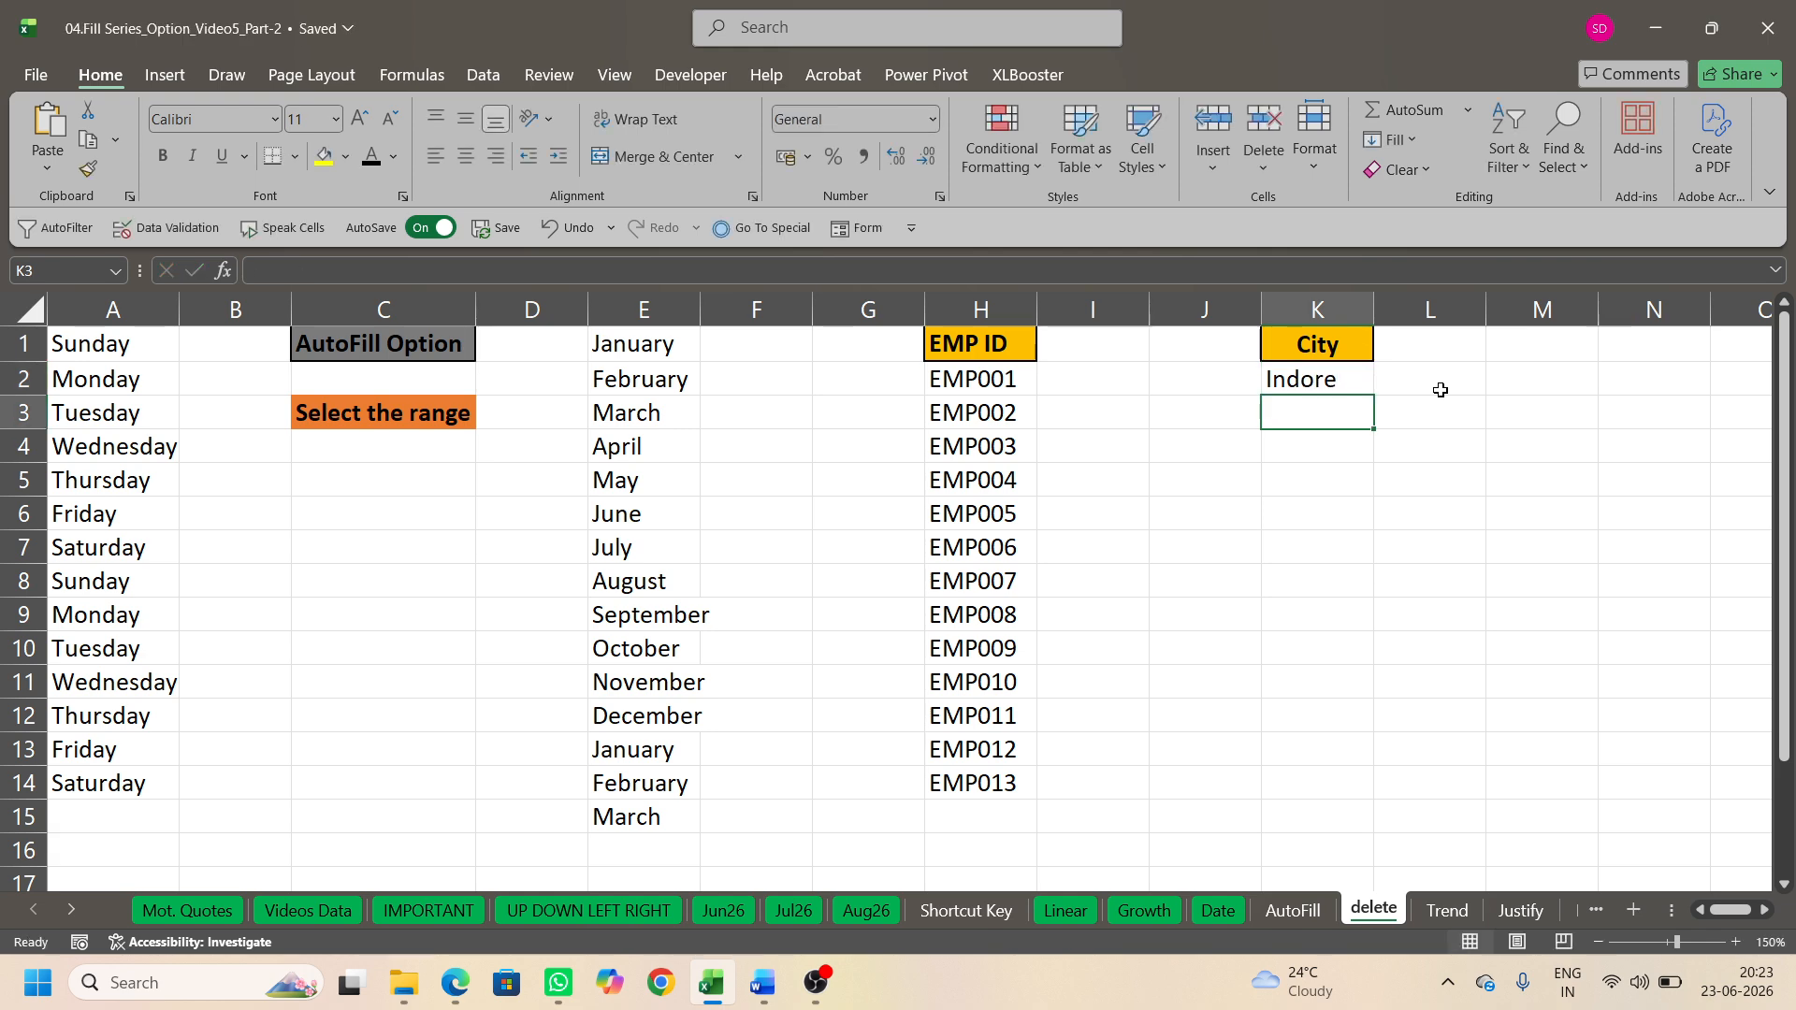
left_click(1341, 385)
left_click_drag(1373, 394, 1380, 636)
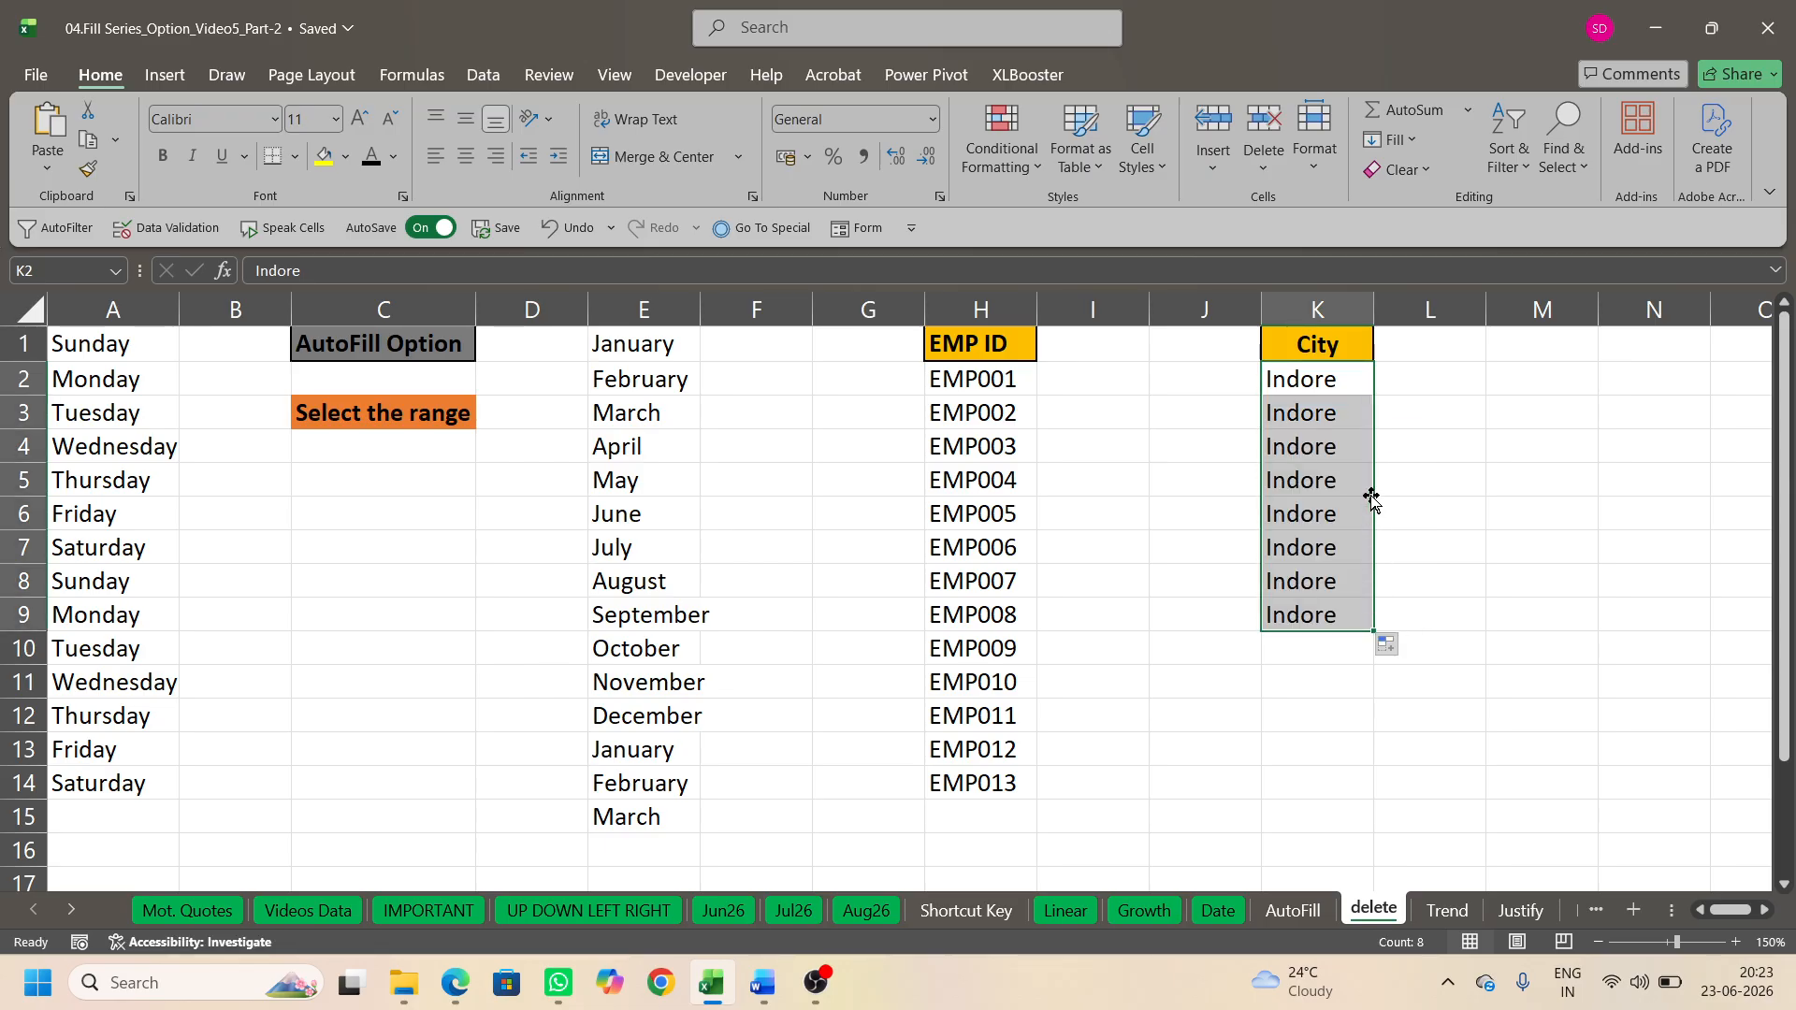
key("ctrl+z")
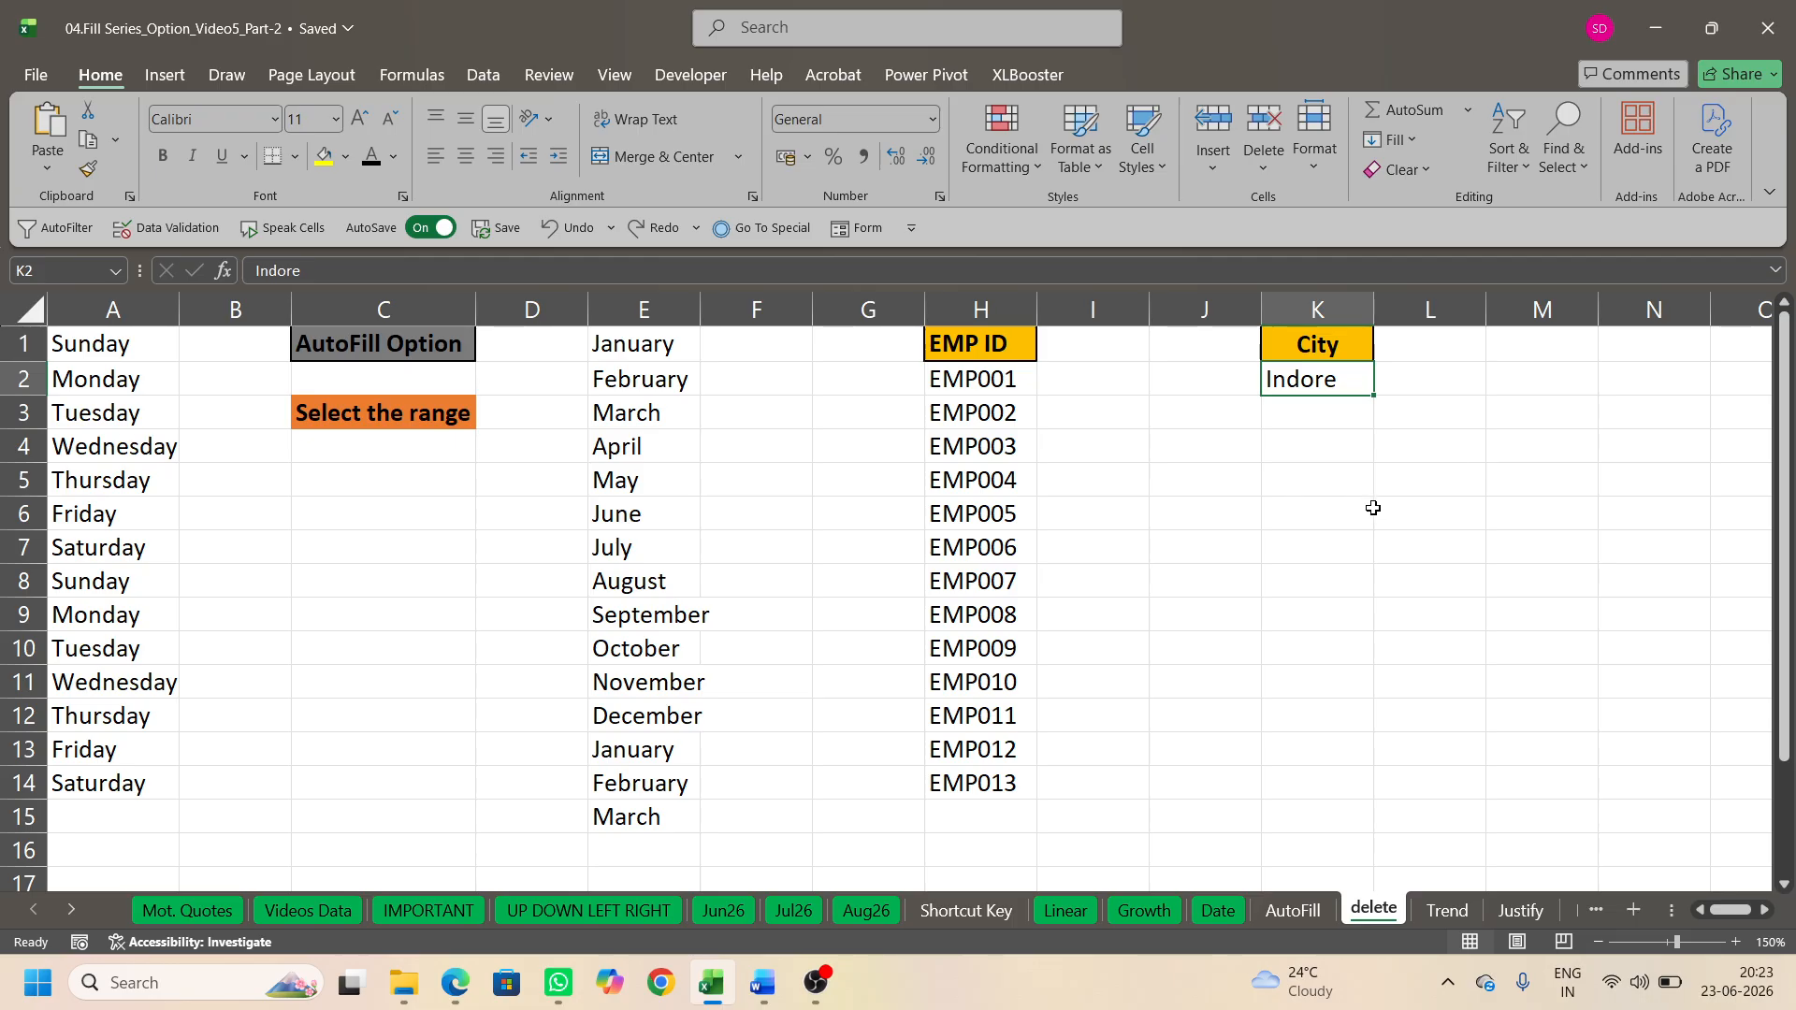
key("Delete")
Step: Add a custom list with the entries Indore, Pune and Mumbai through the advanced Excel options and apply it
left_click(37, 76)
left_click(74, 914)
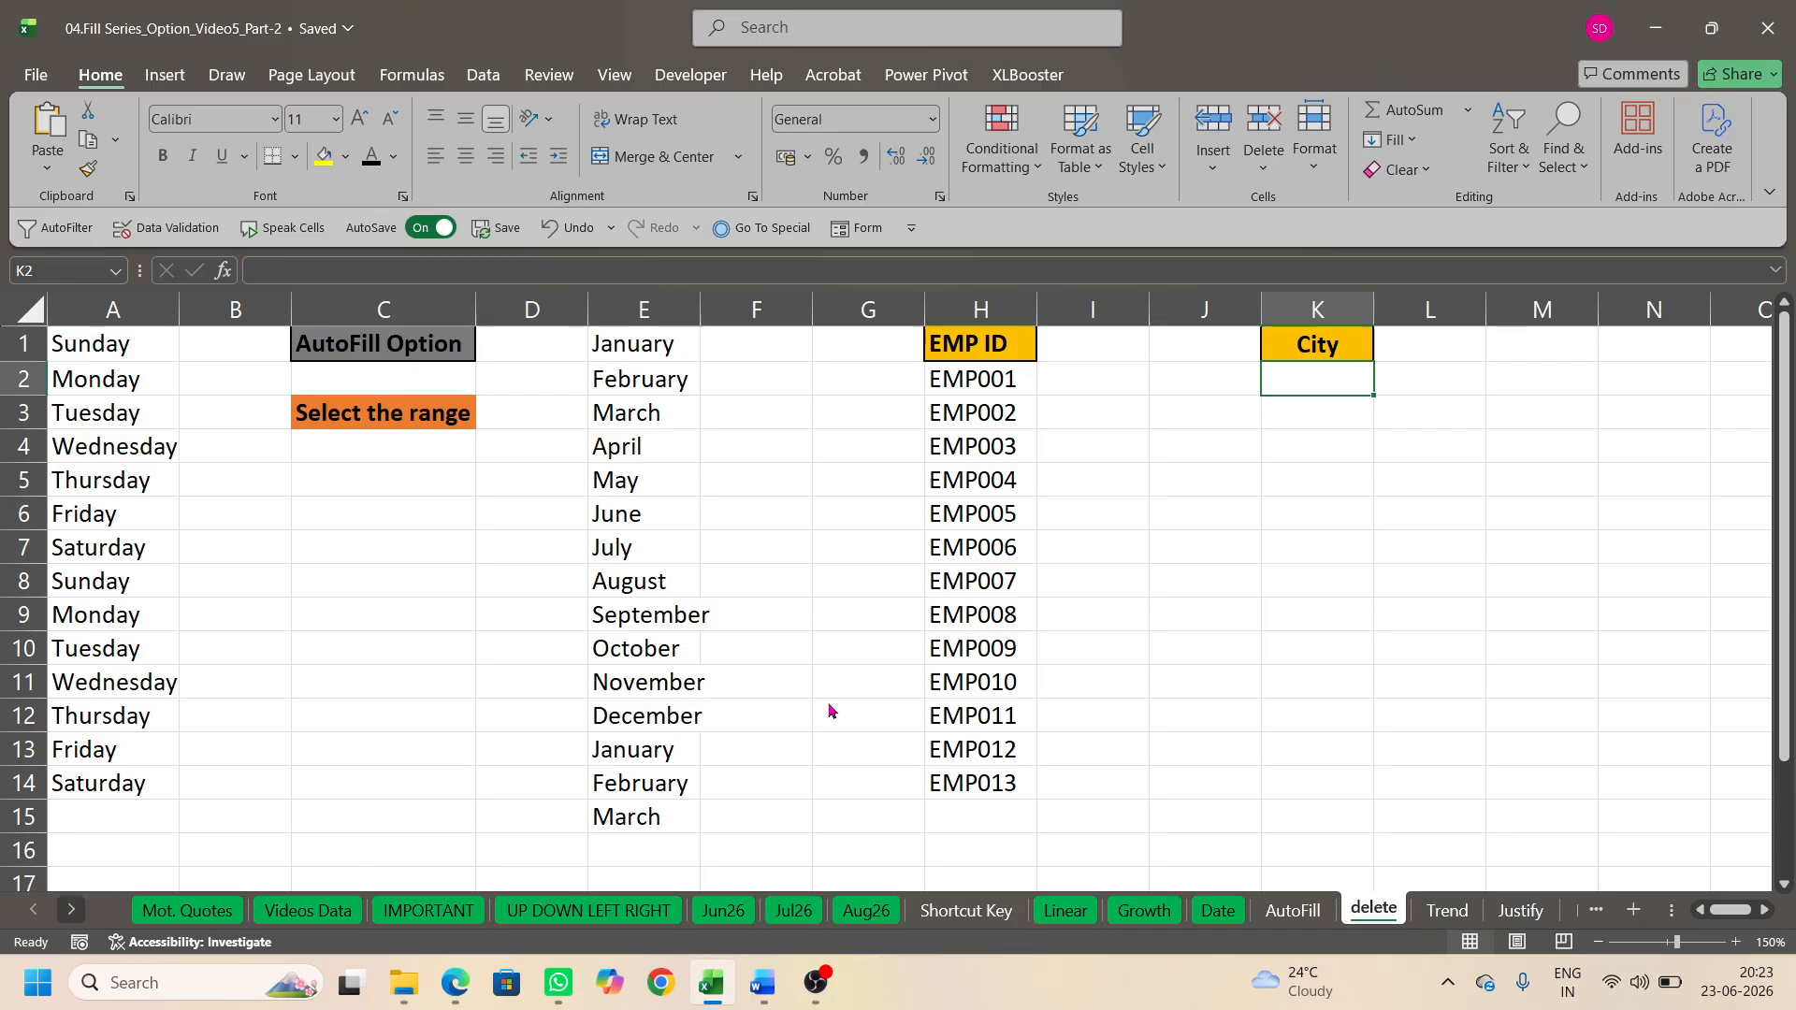
left_click(484, 372)
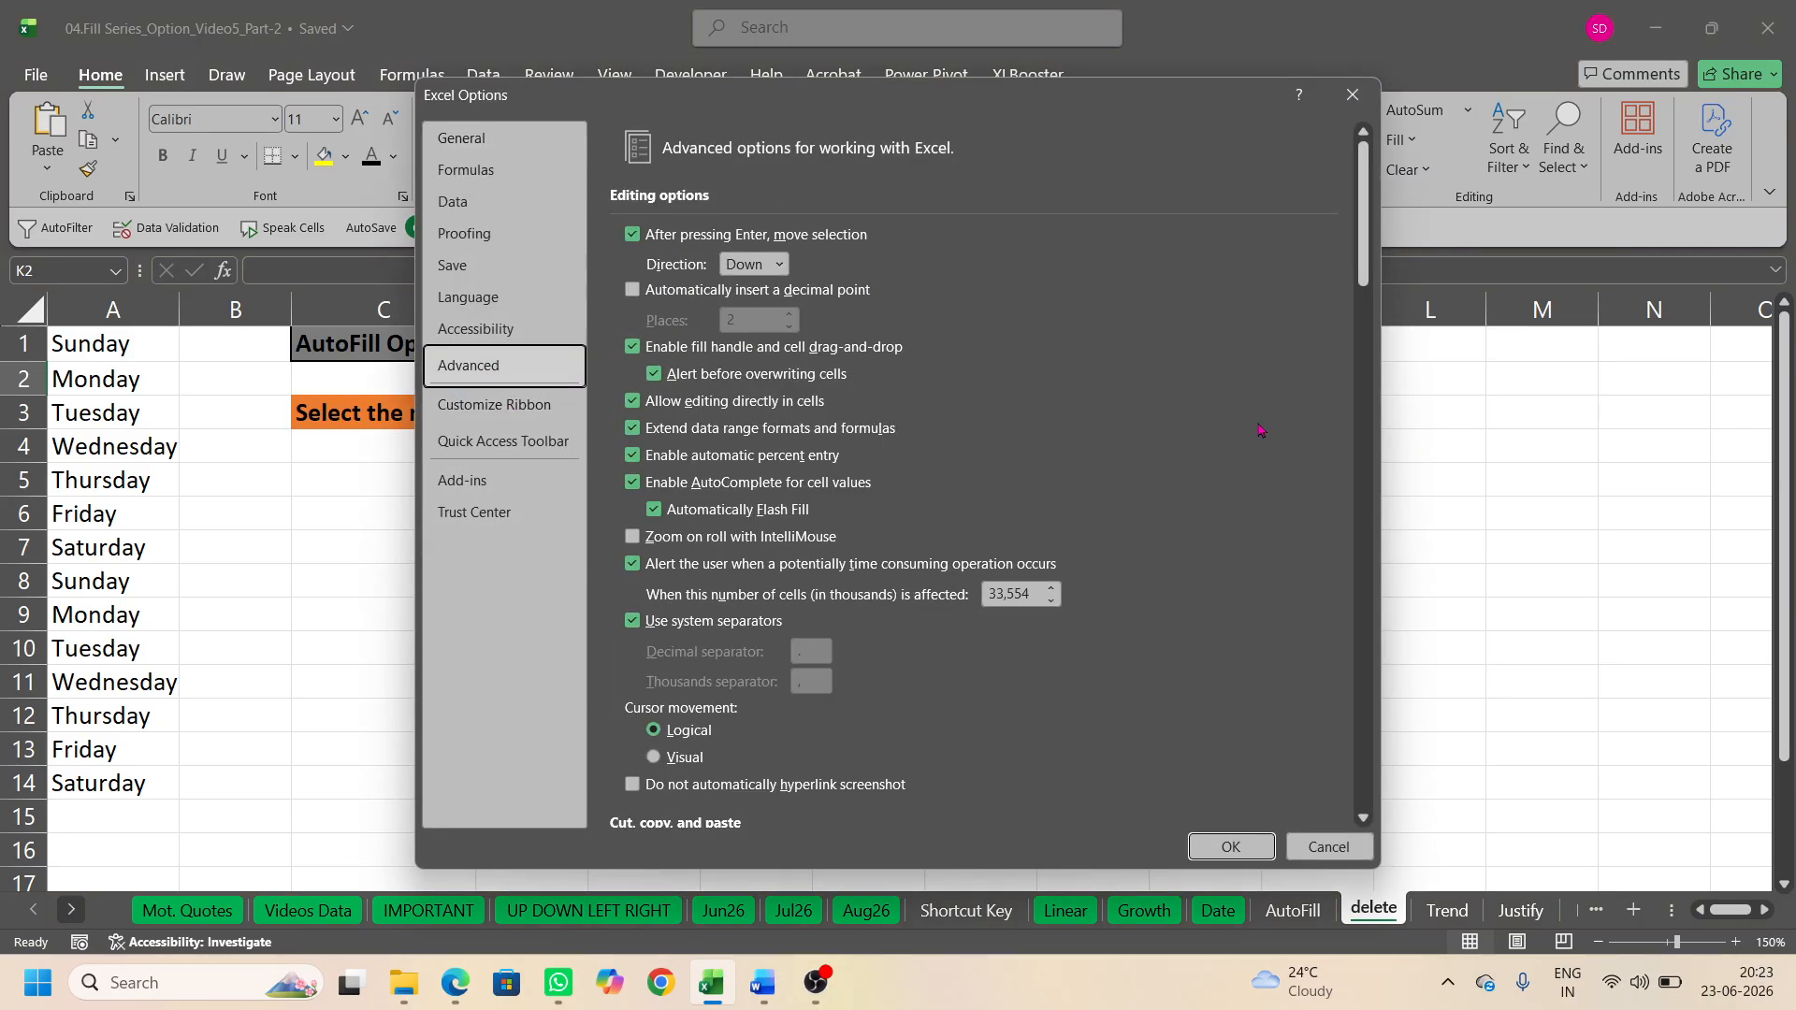
scroll(968, 608, "down", 15)
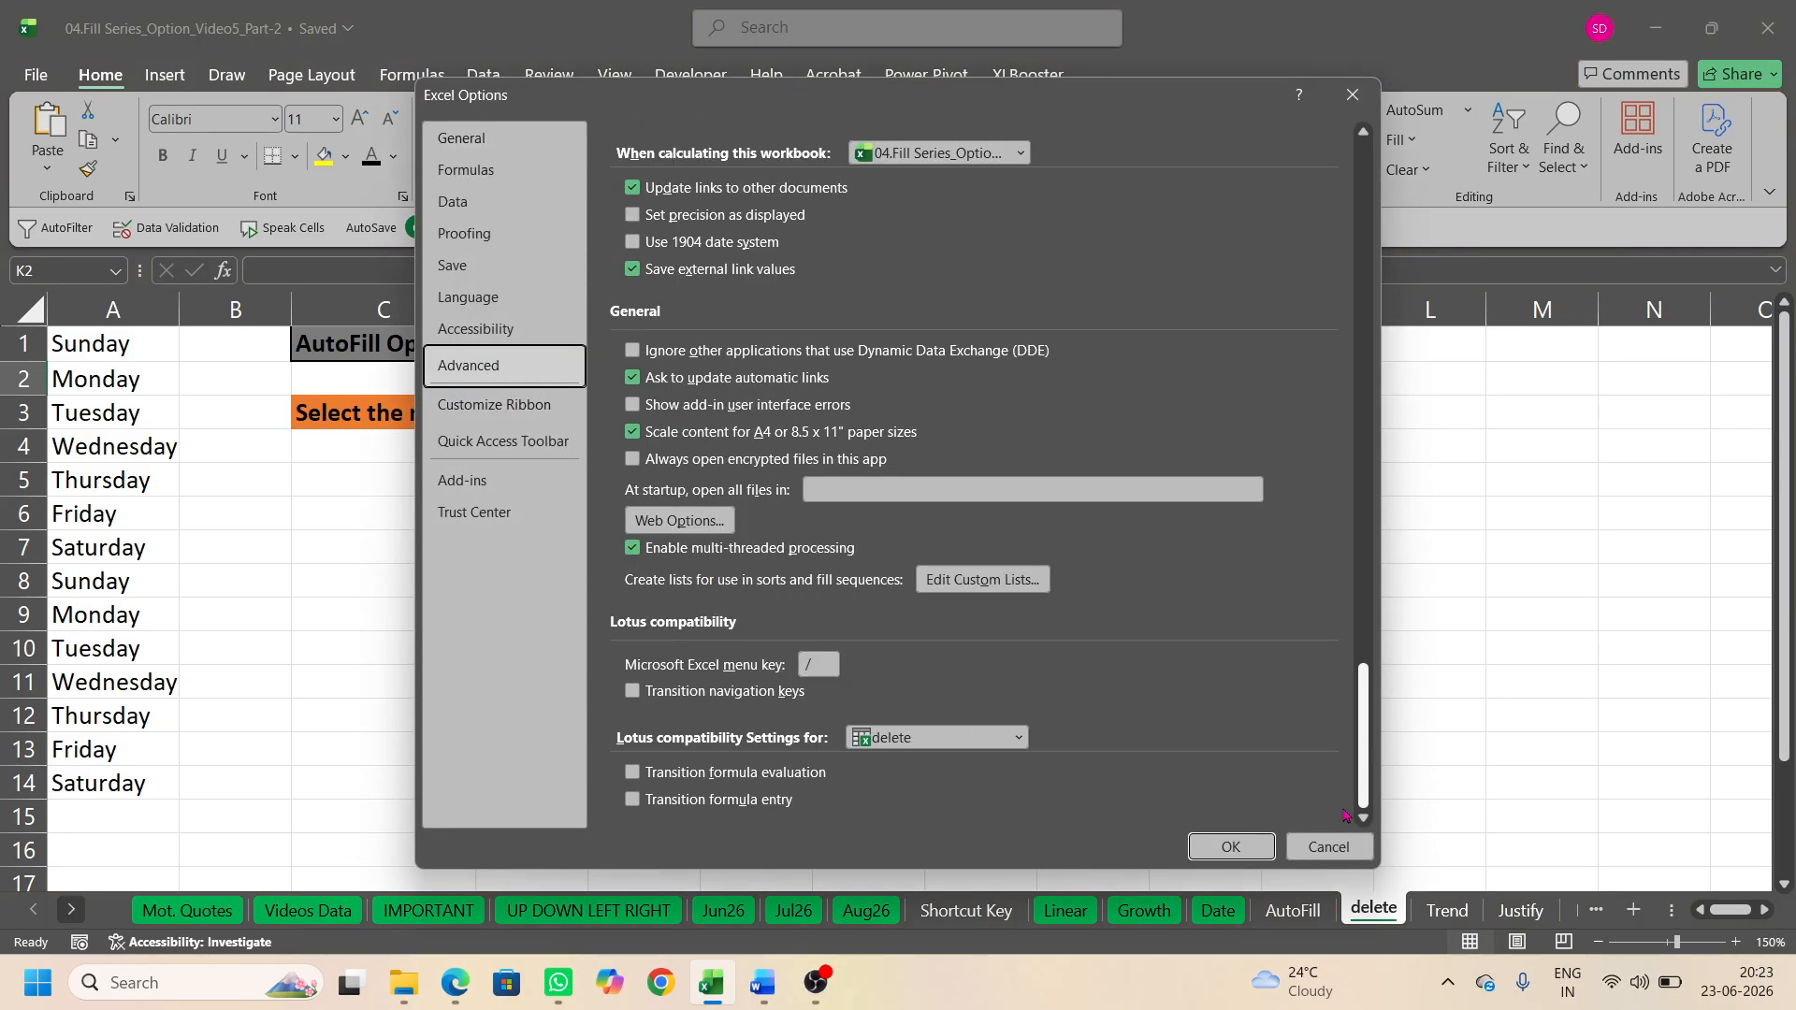
left_click(963, 581)
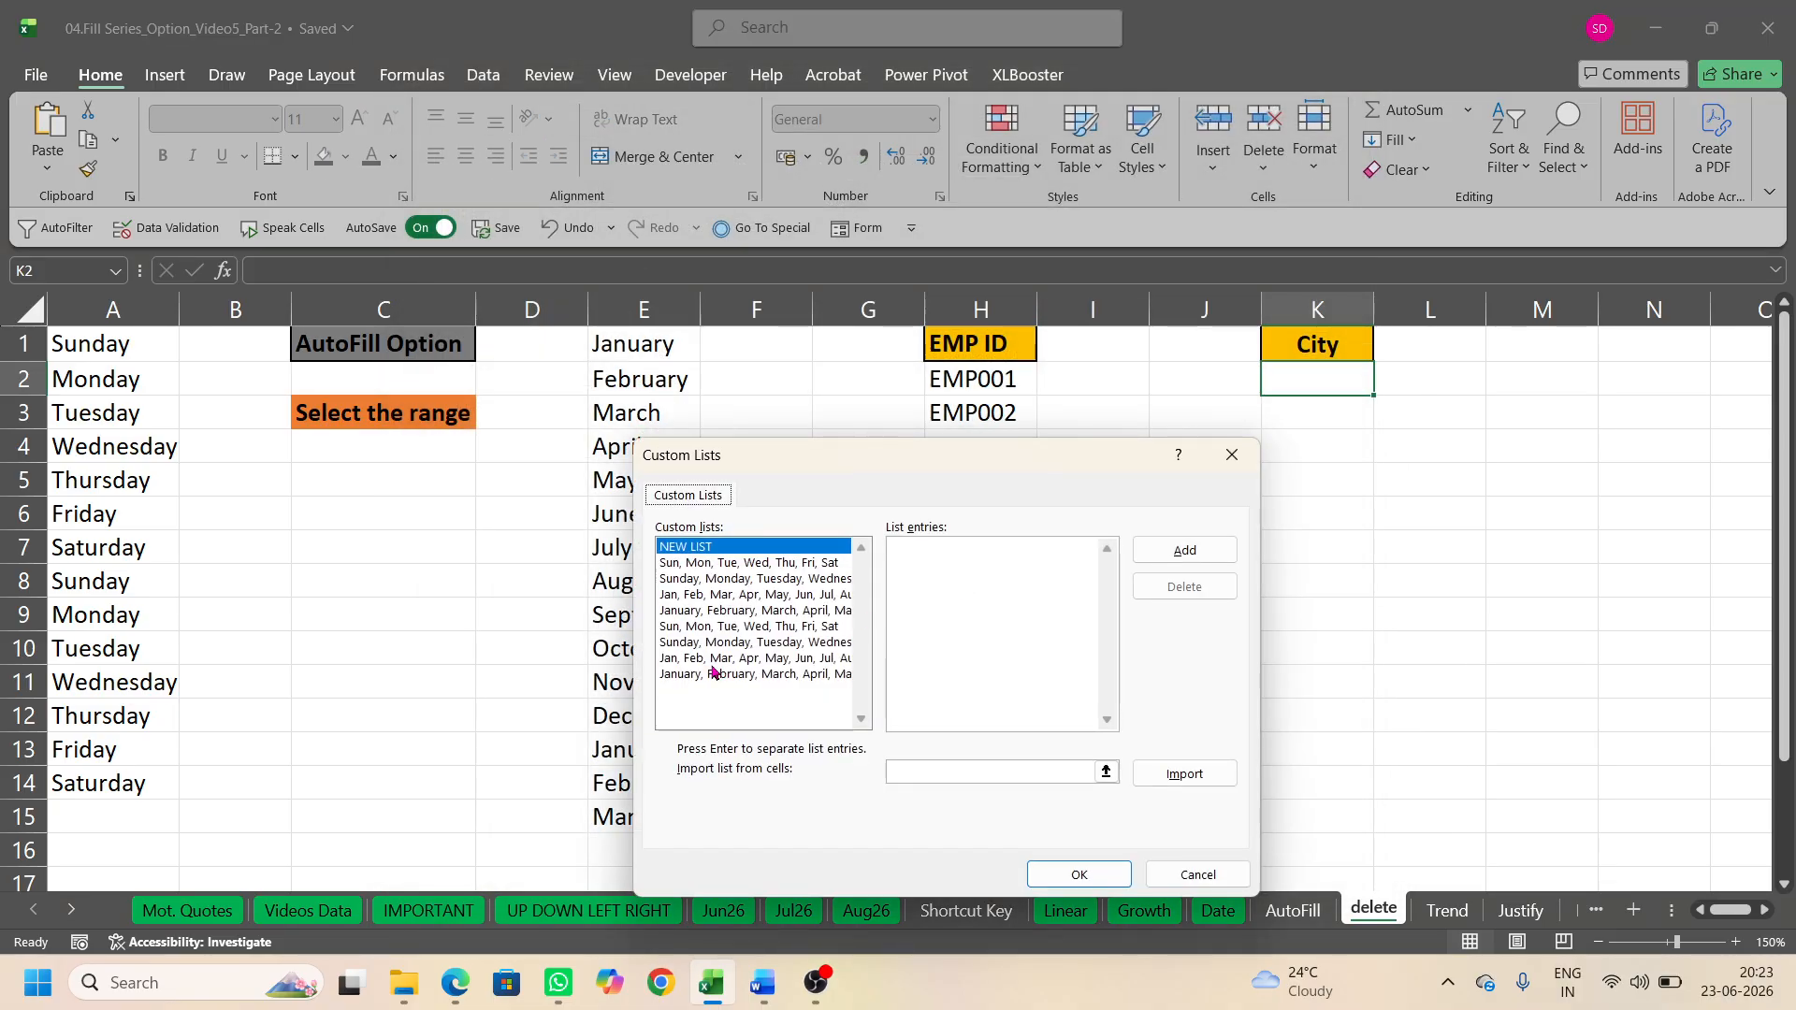
left_click(933, 572)
type("Indore Pune")
key("Return")
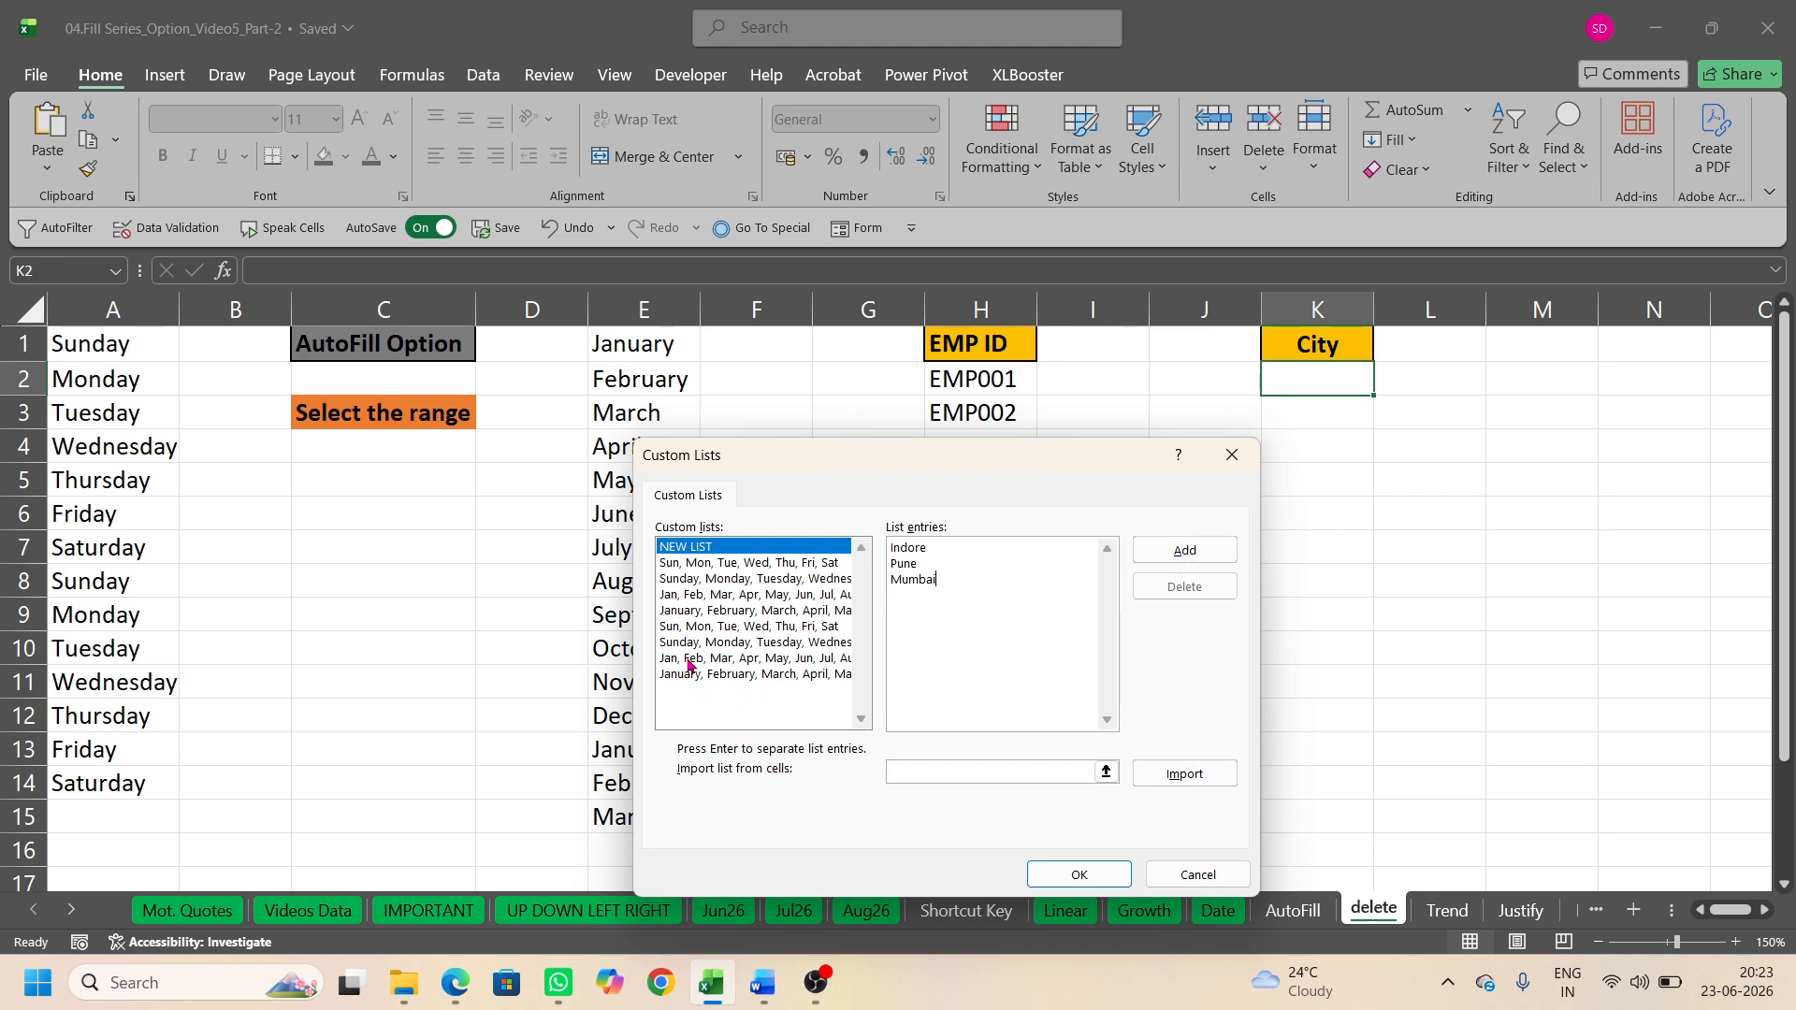
left_click(1186, 551)
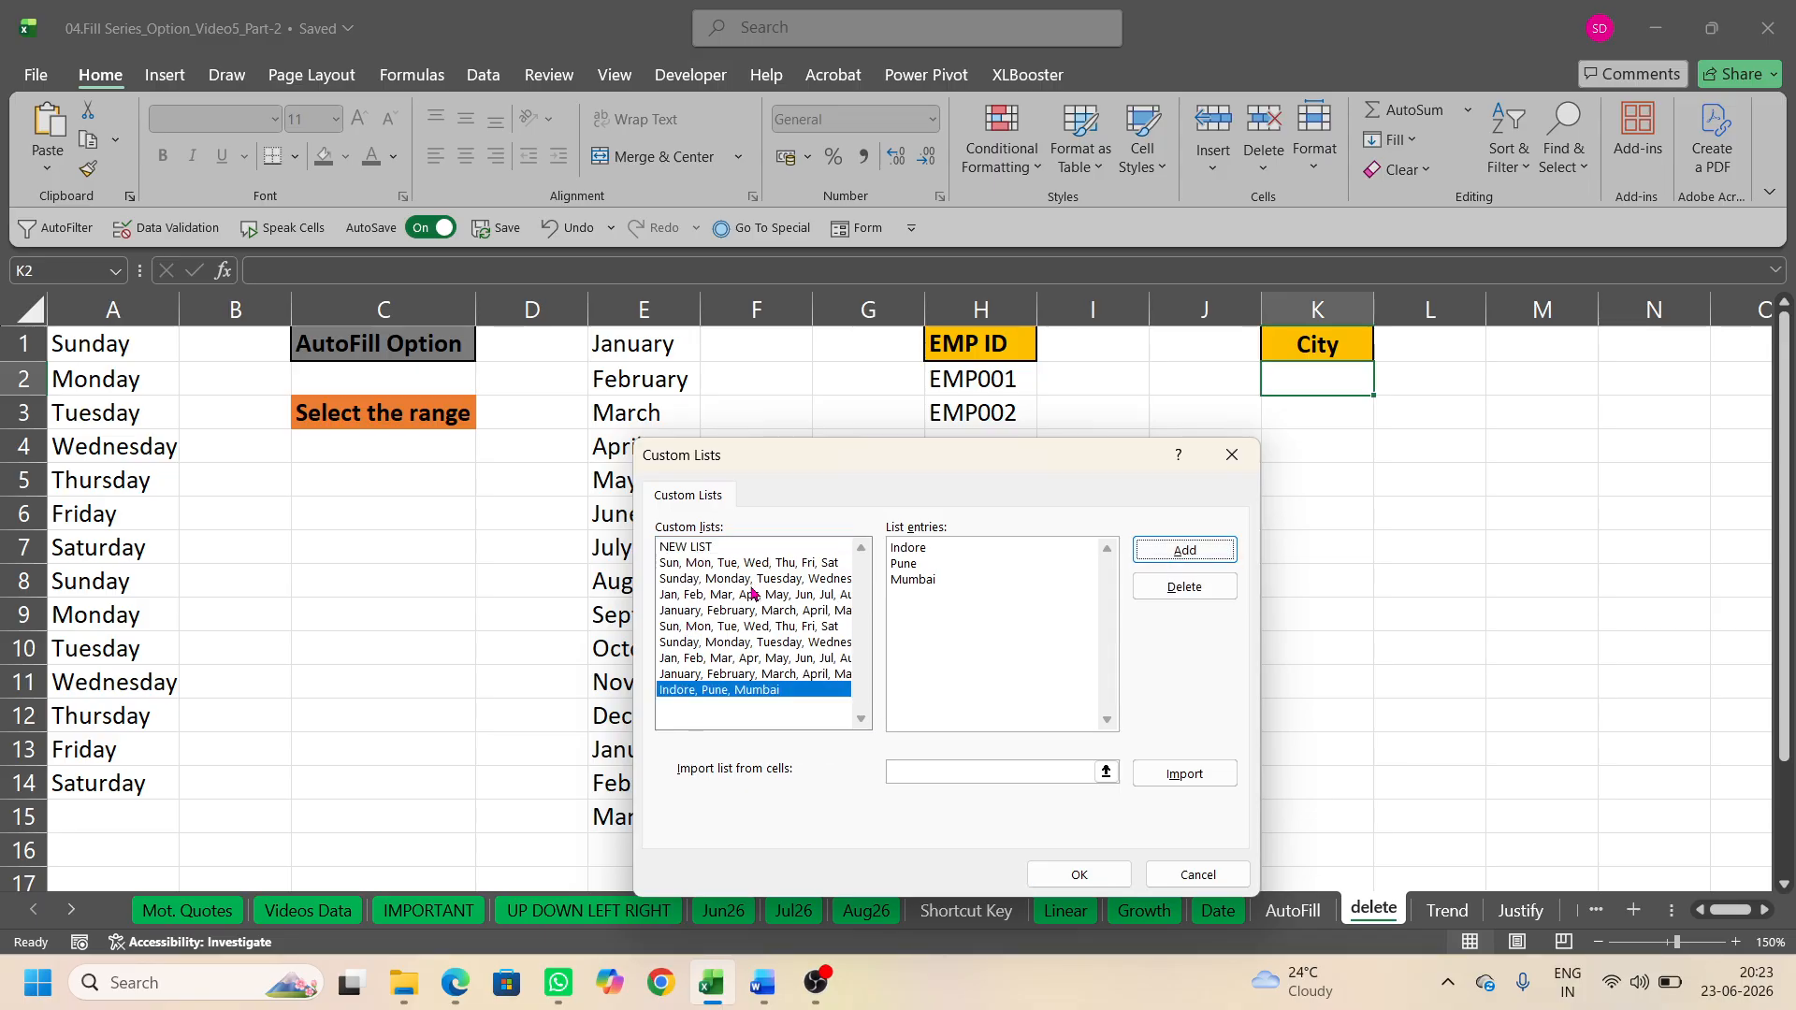
left_click(1080, 876)
left_click(1221, 848)
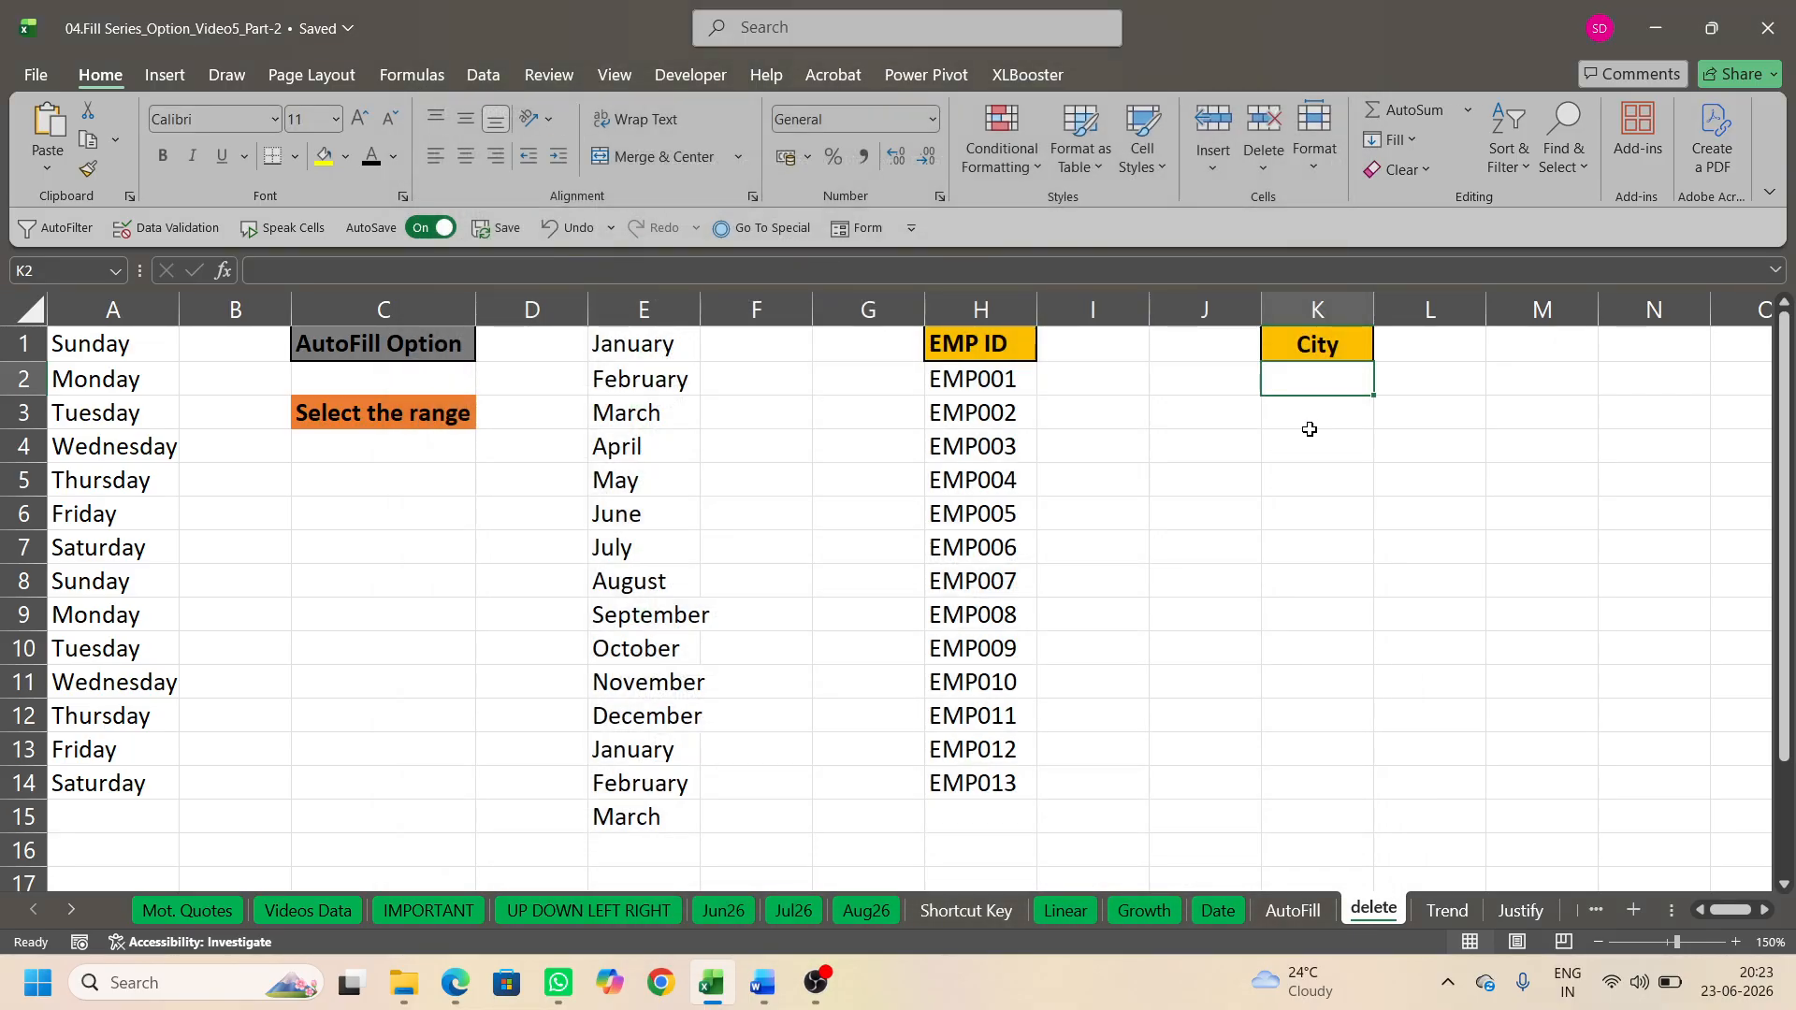
Step: Enter Indore in K2 and fill the City column down to K11 using the custom list
type("Indore")
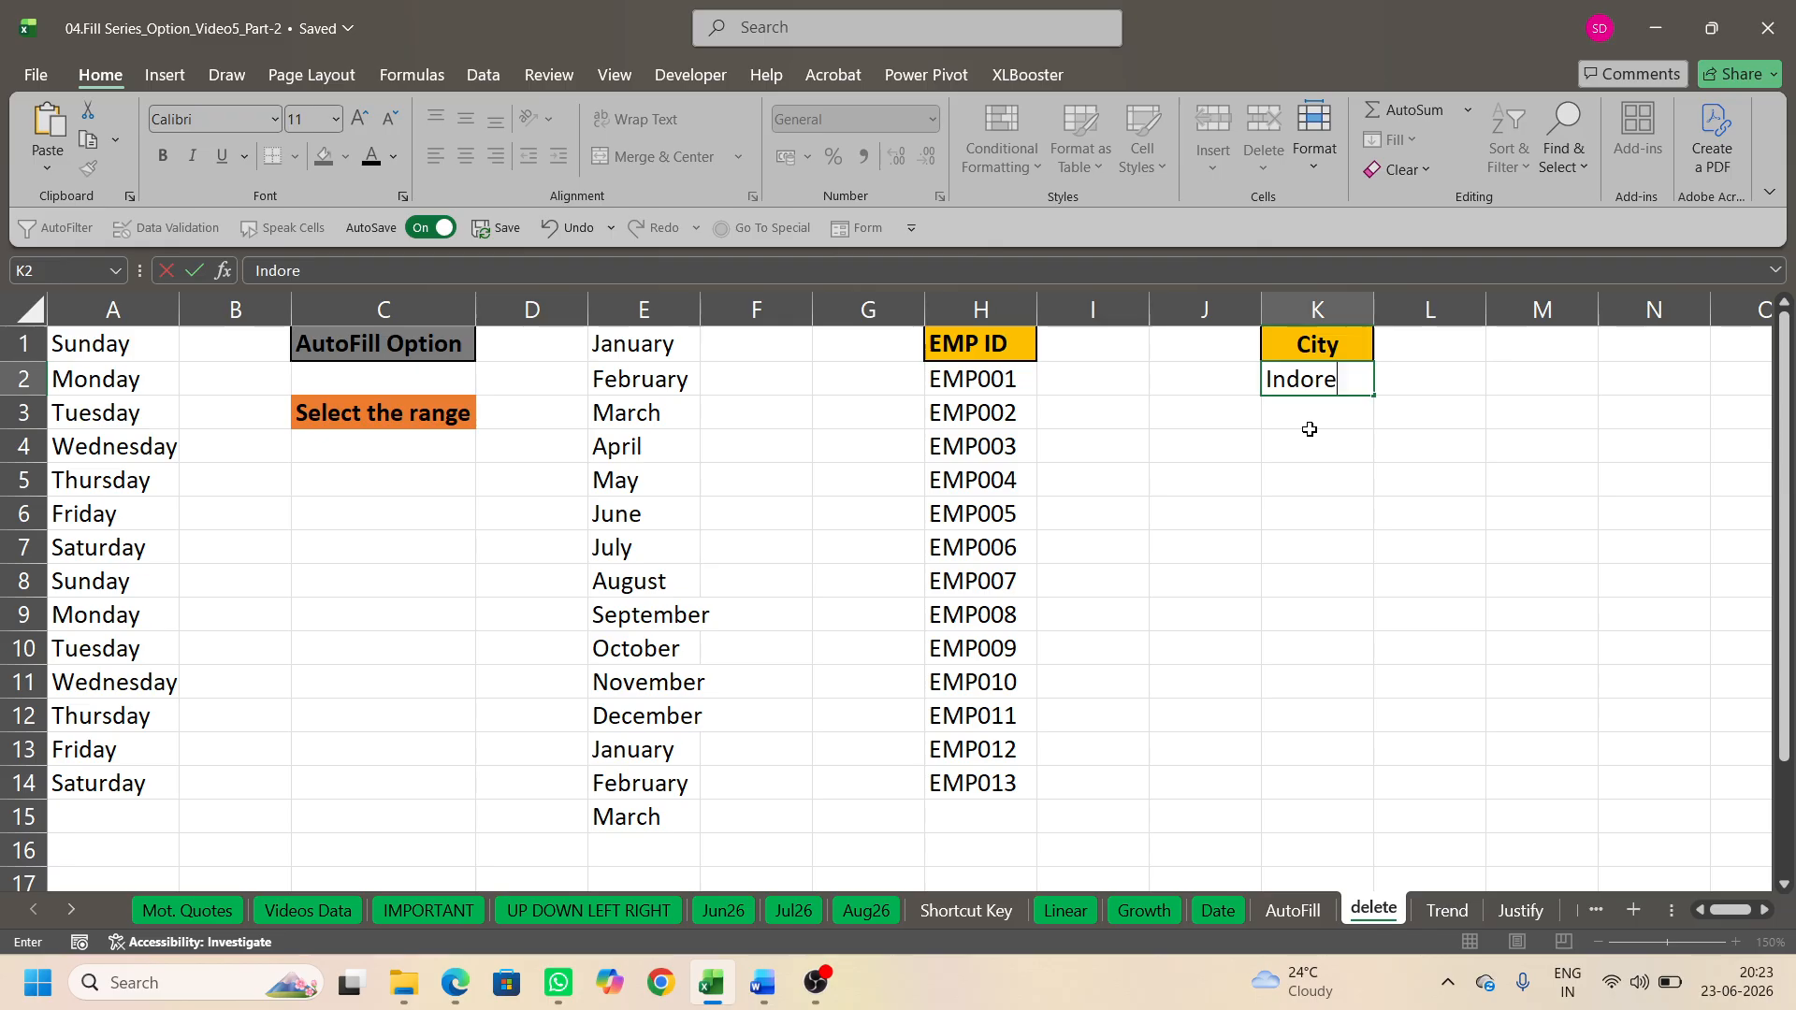
key("Return")
left_click(1338, 386)
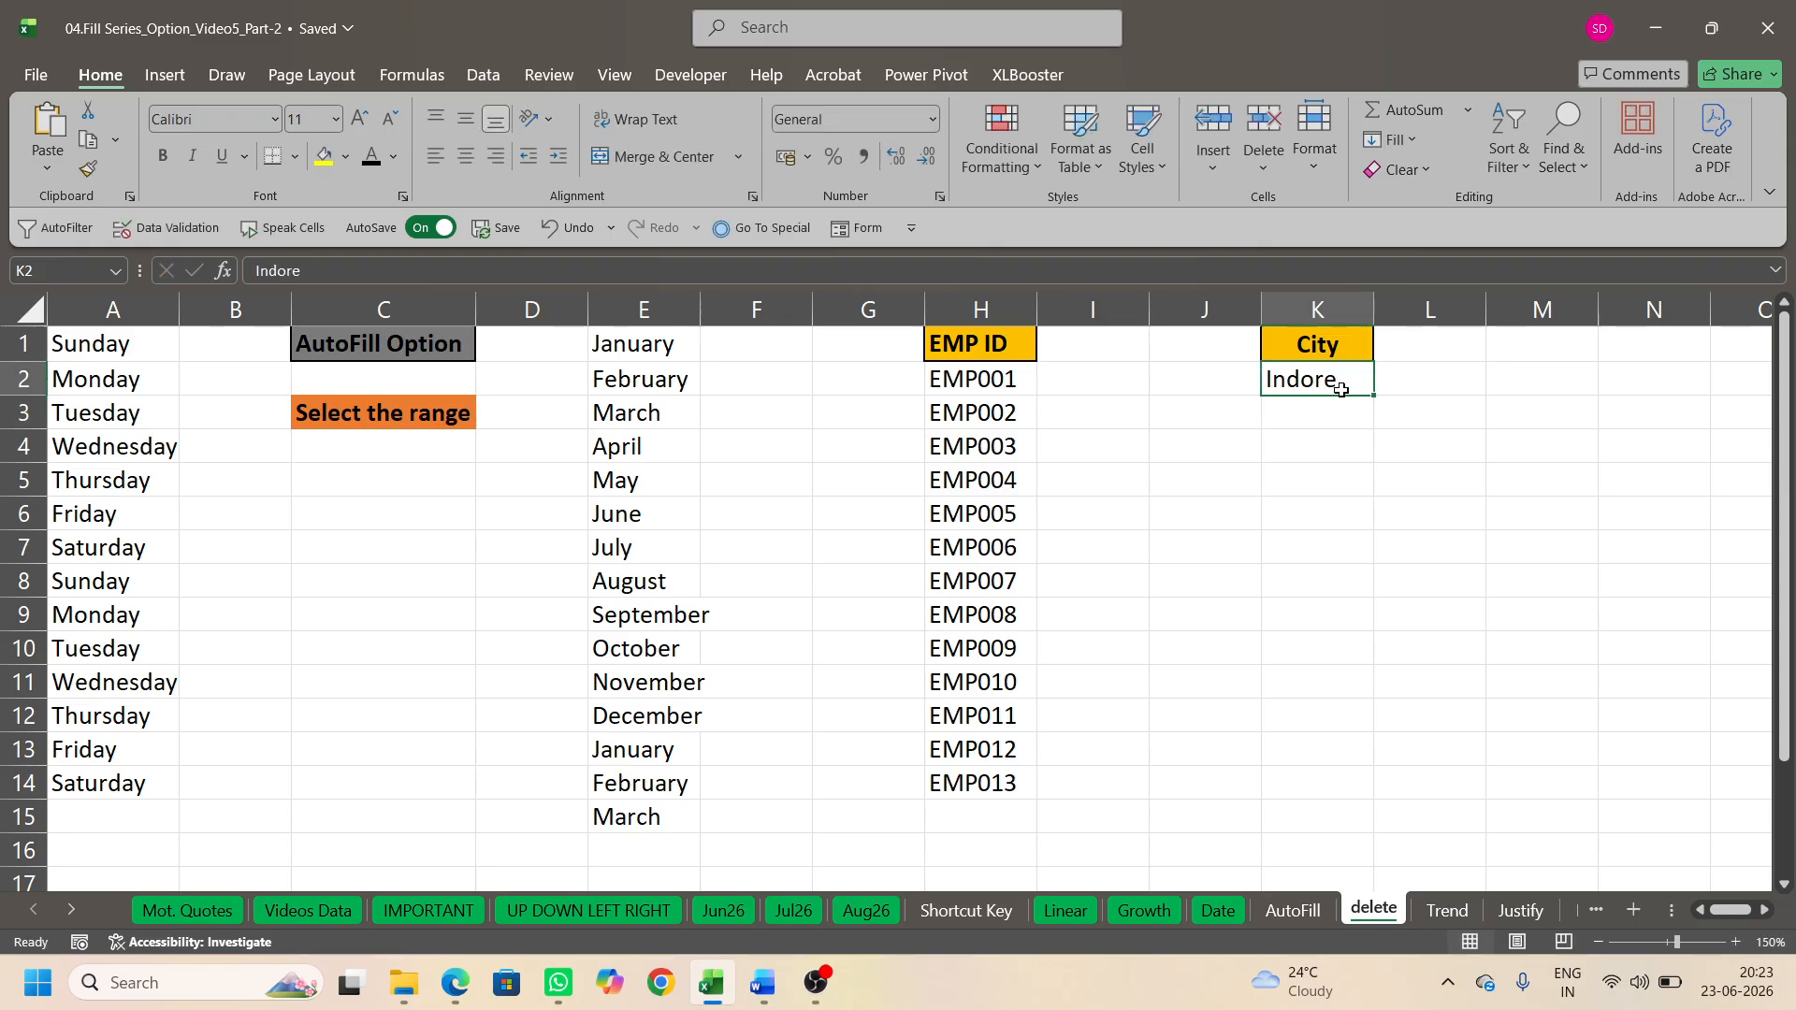
left_click_drag(1371, 397, 1371, 698)
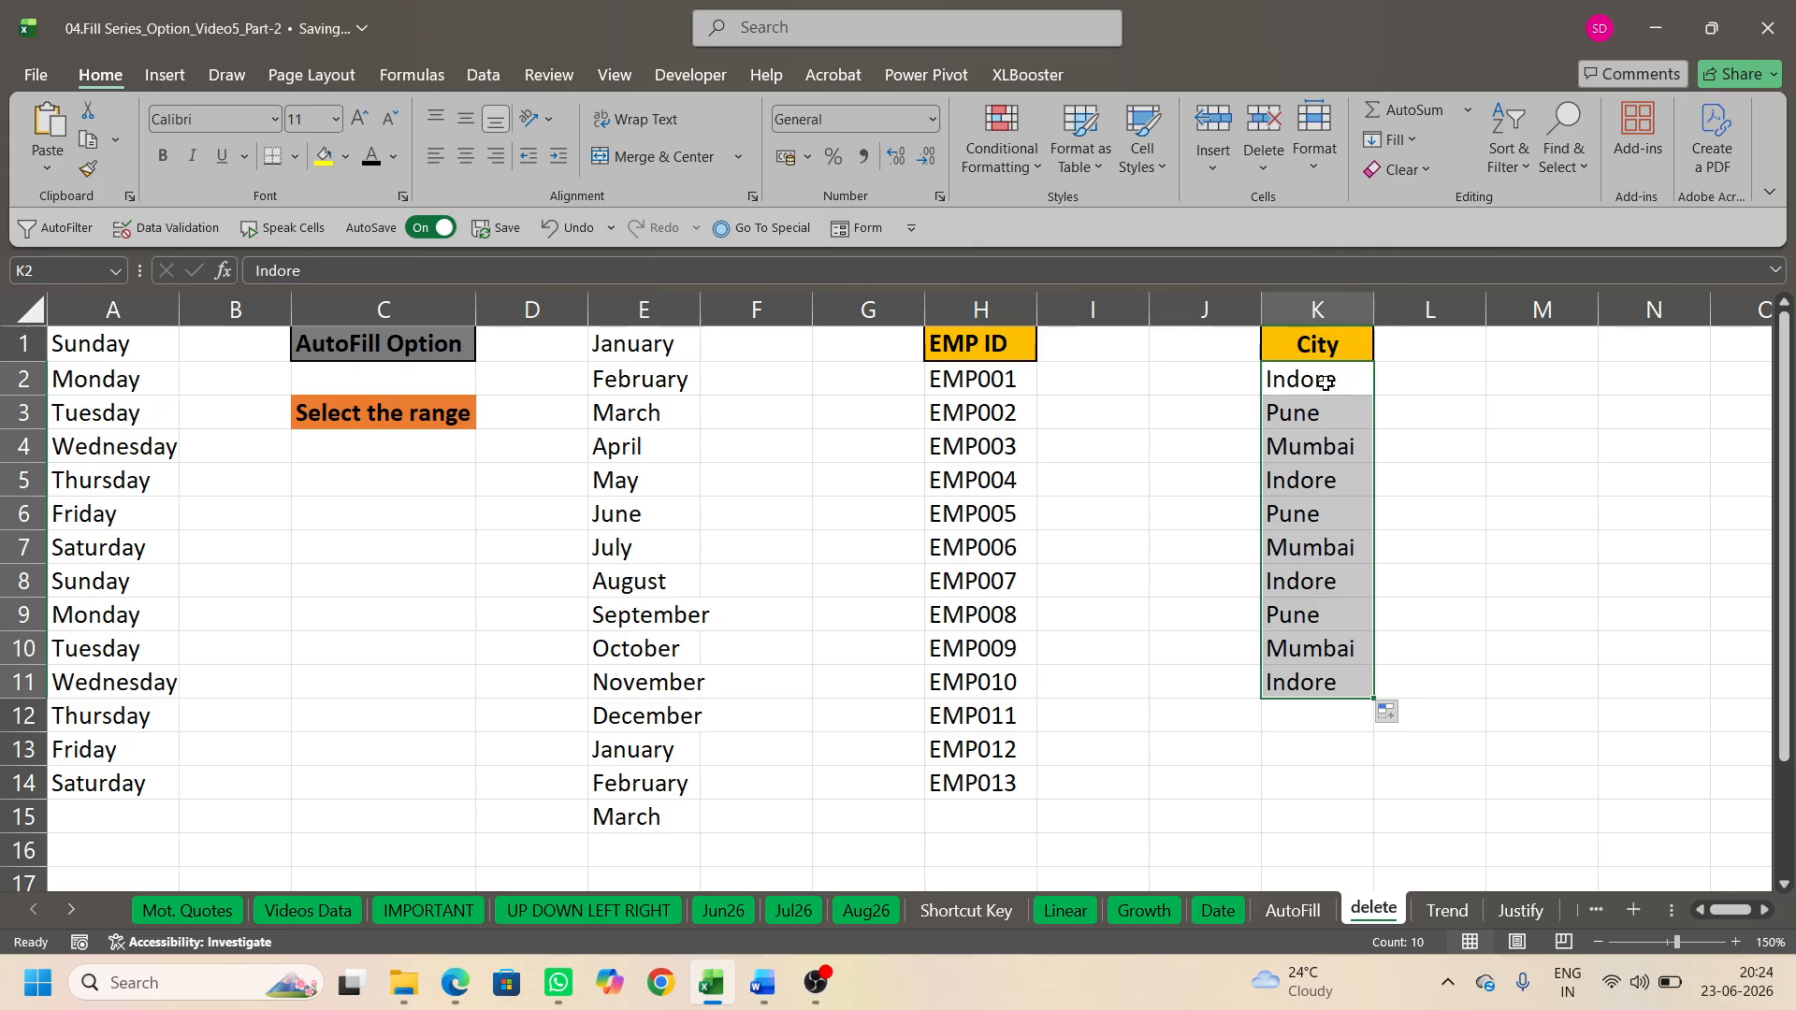
left_click_drag(1326, 383, 1323, 681)
left_click(1326, 383)
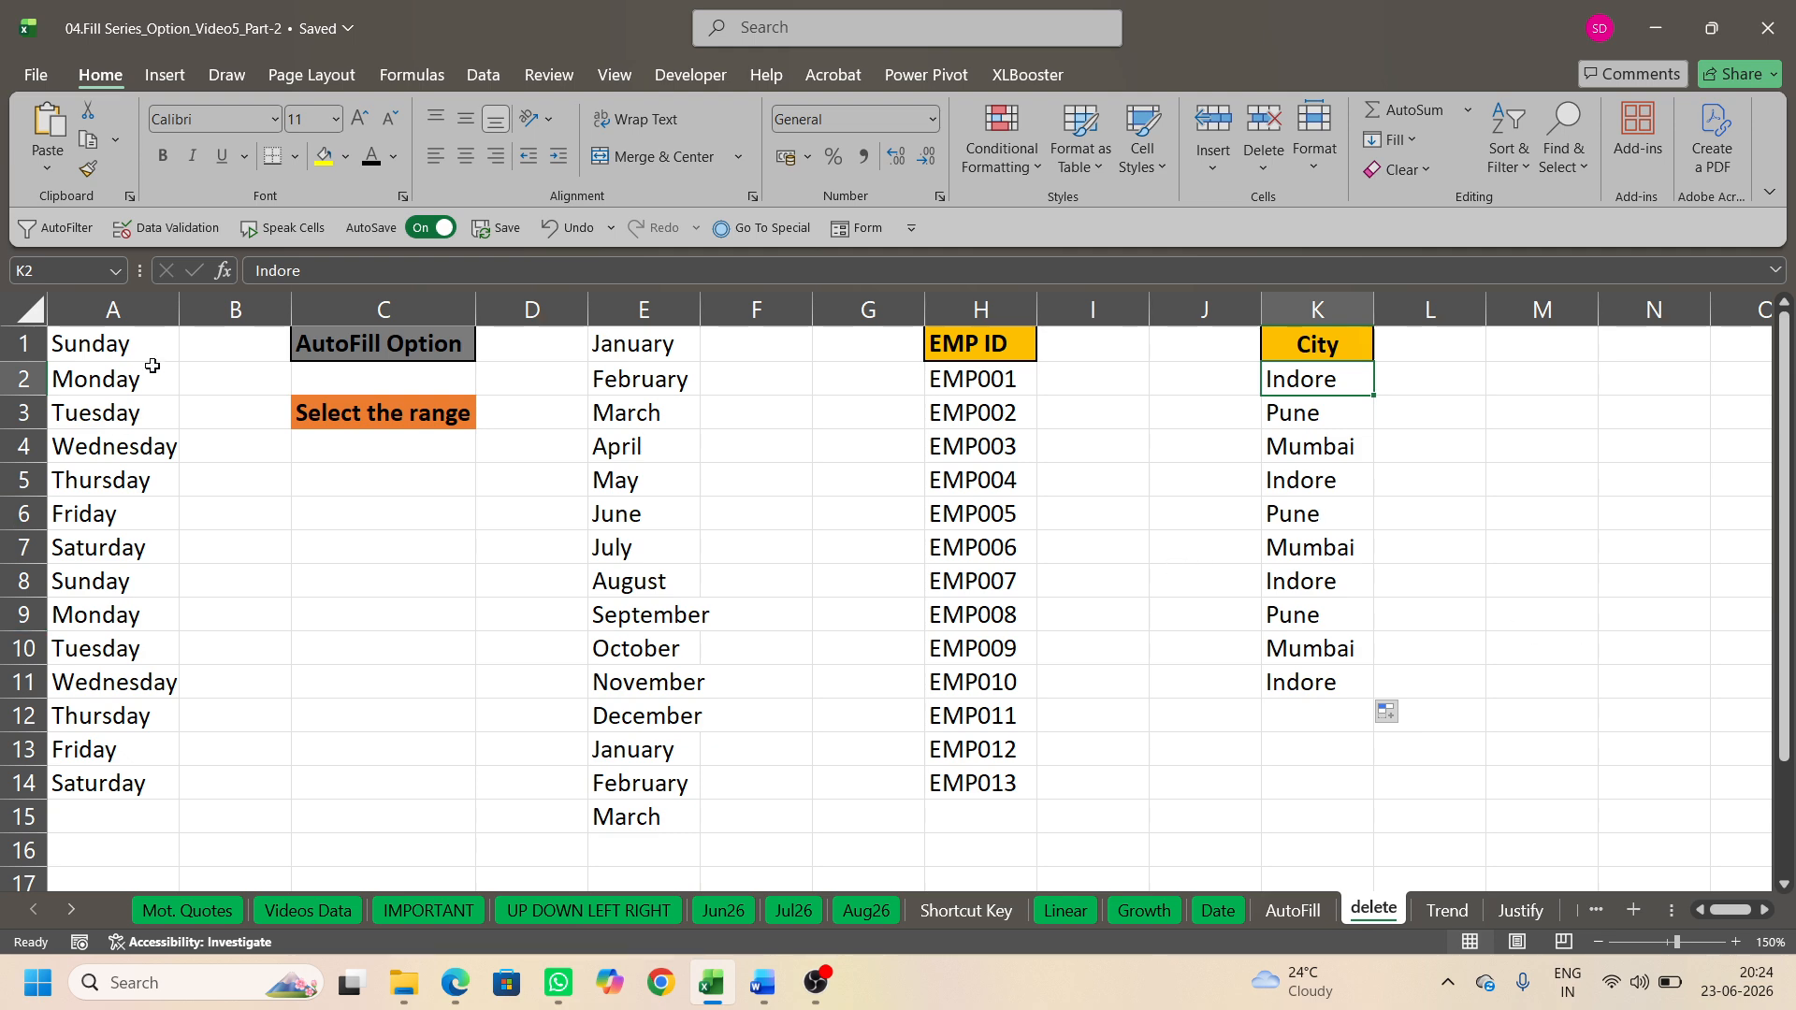
left_click(110, 320)
left_click(673, 415)
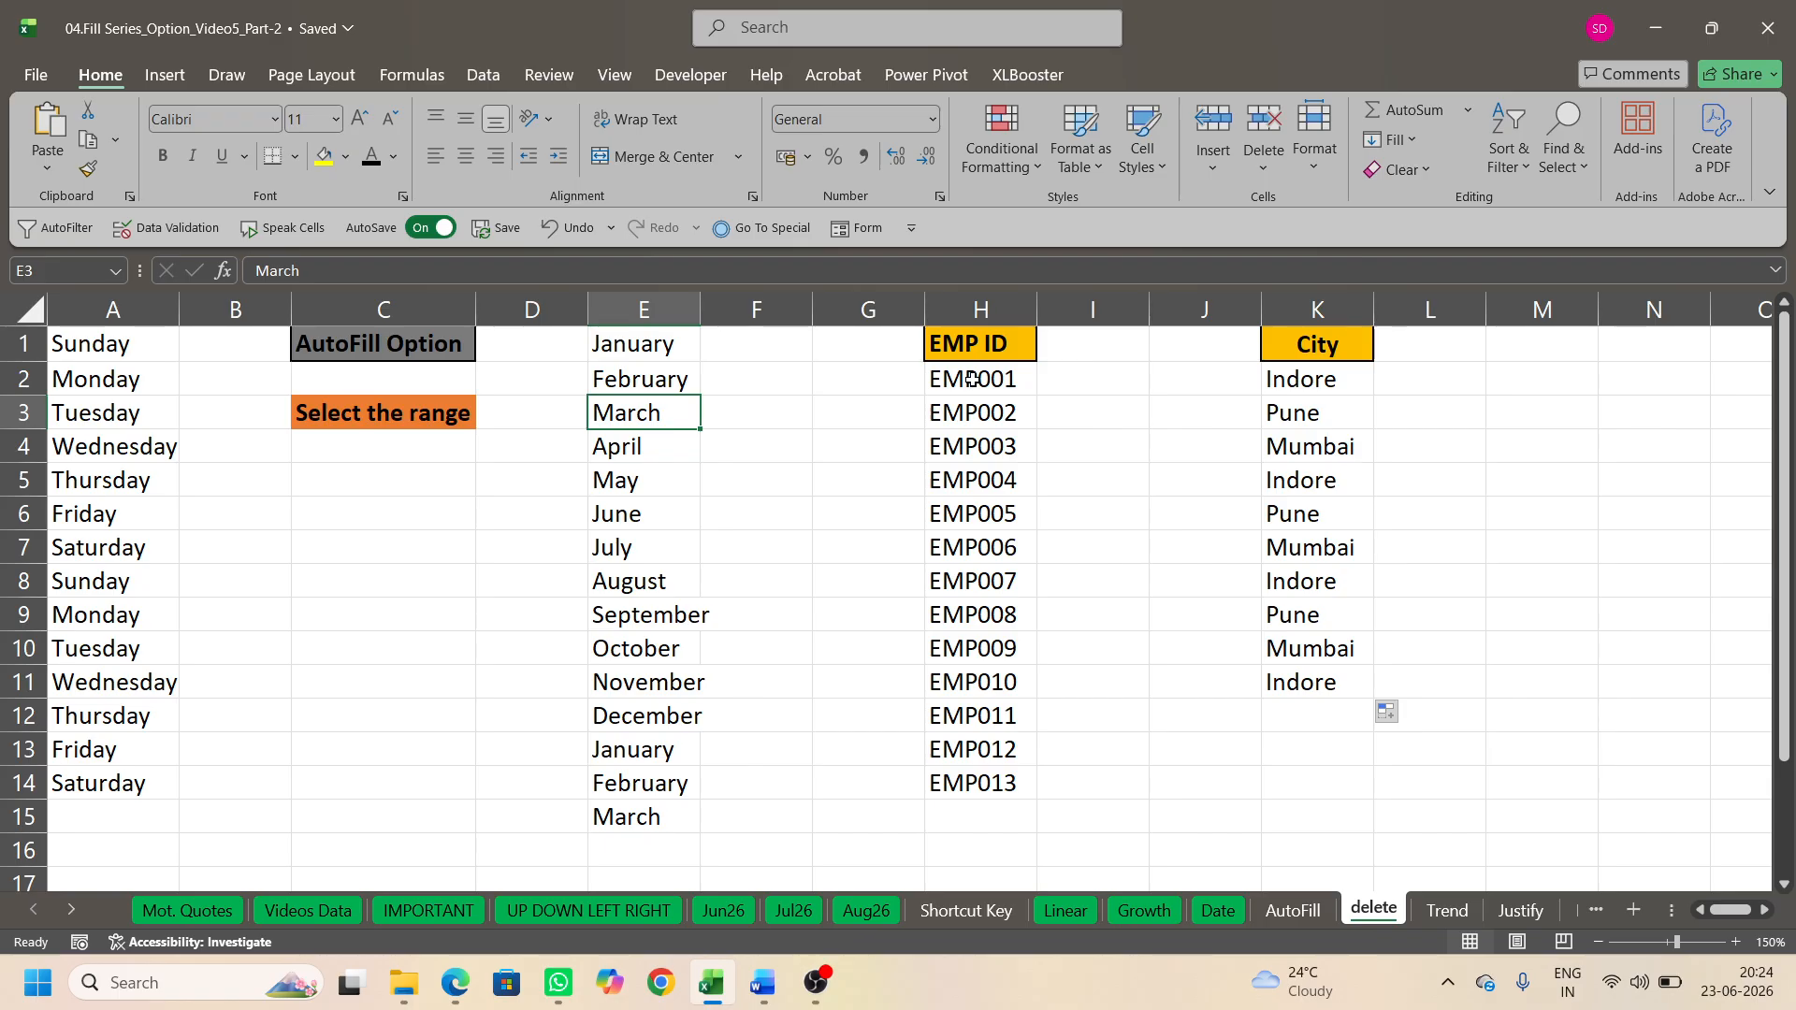
left_click(975, 412)
left_click(1360, 412)
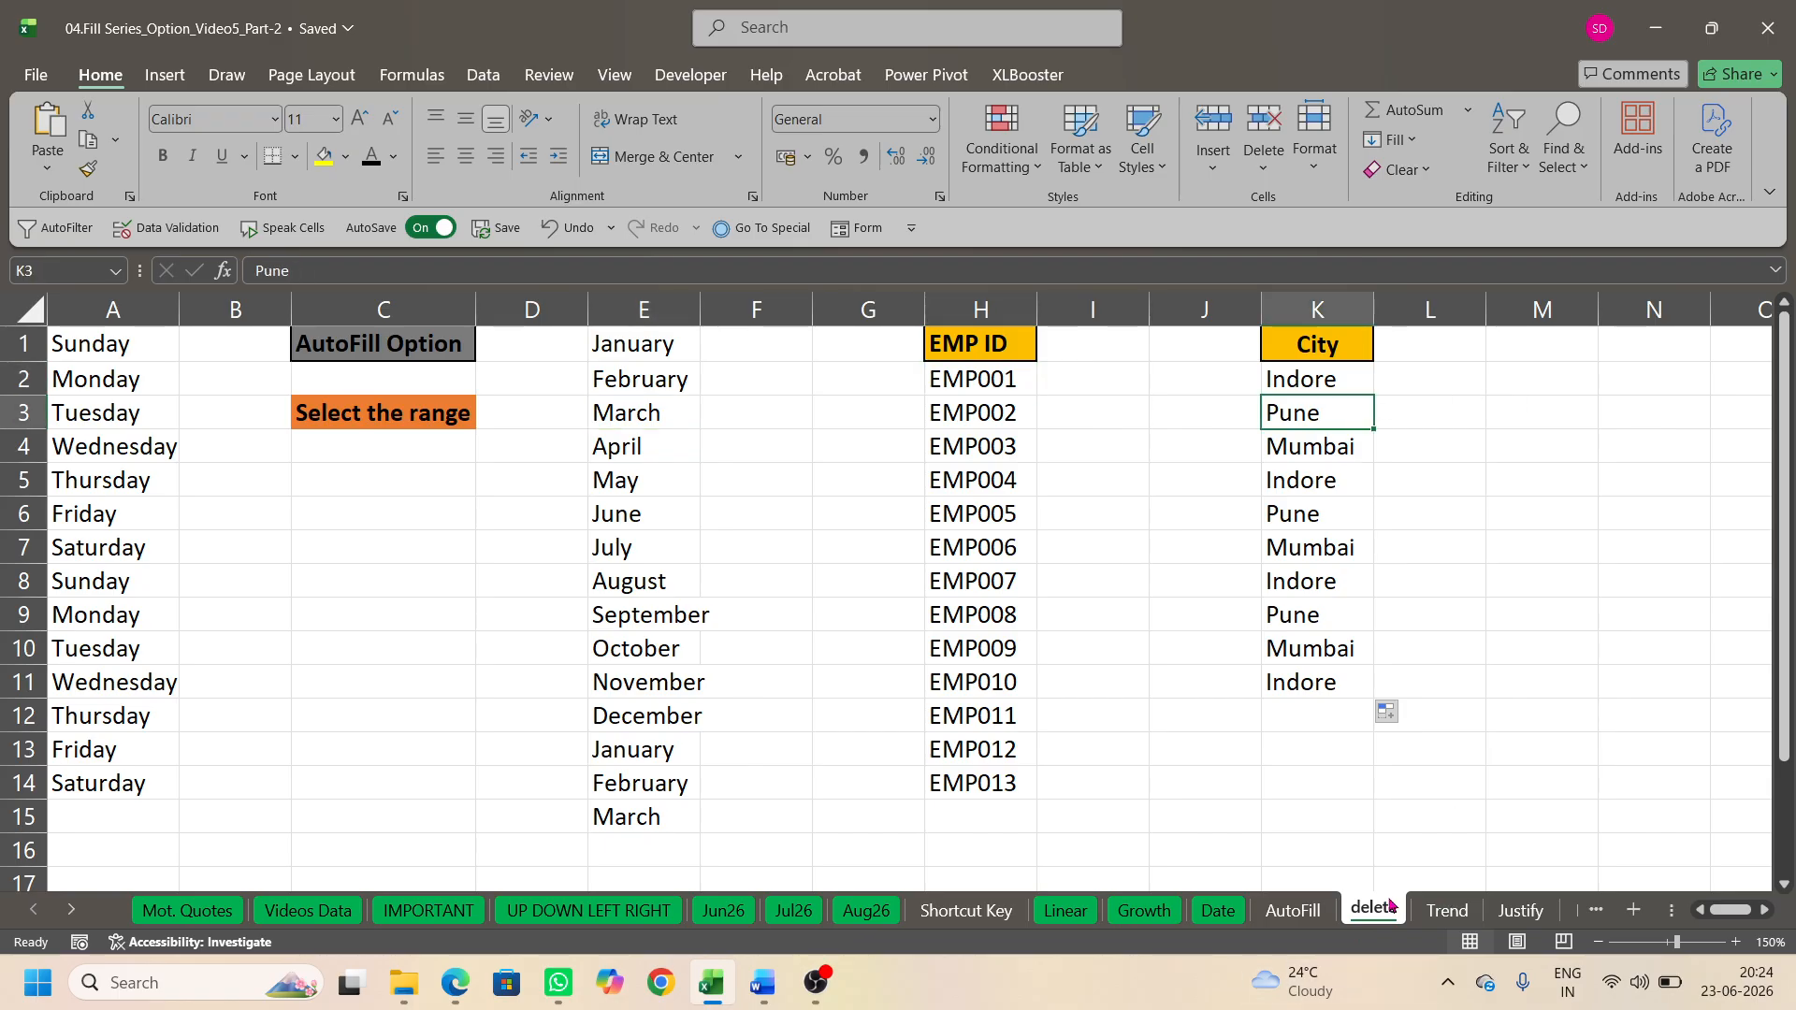
Step: Delete the worksheet named "delete" and confirm its permanent removal
left_click(1298, 911)
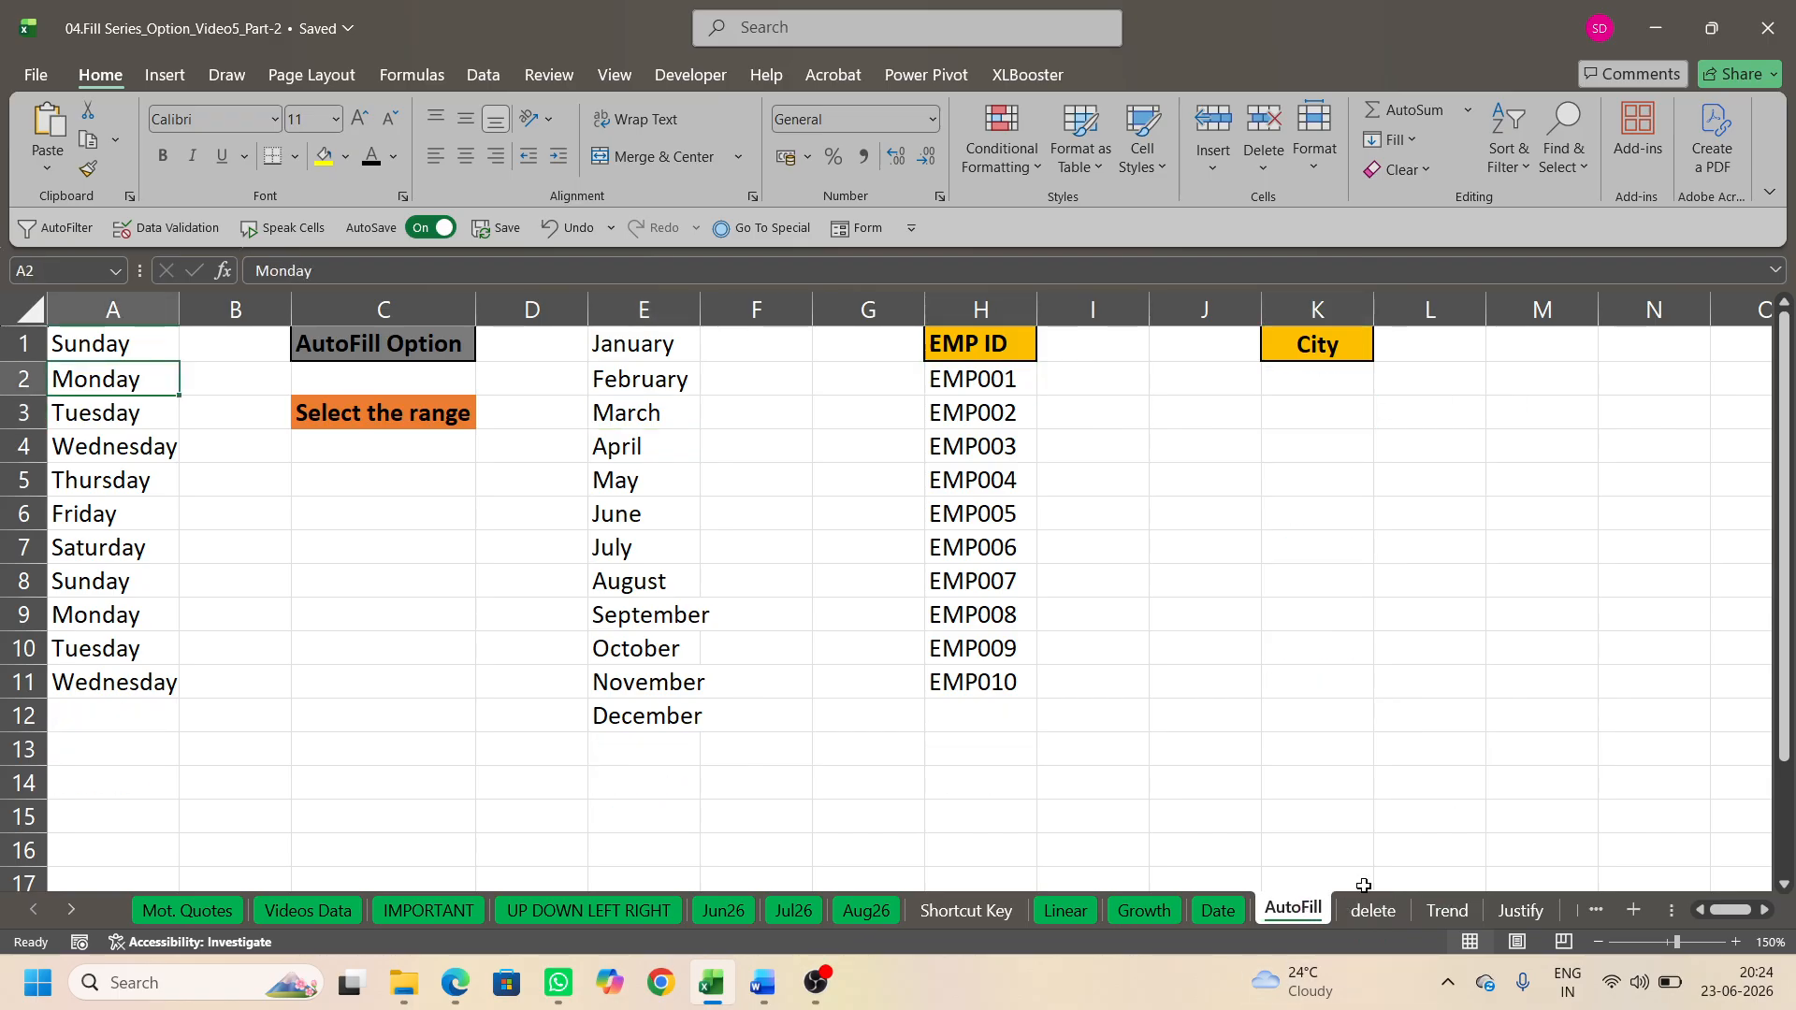
left_click(1375, 913)
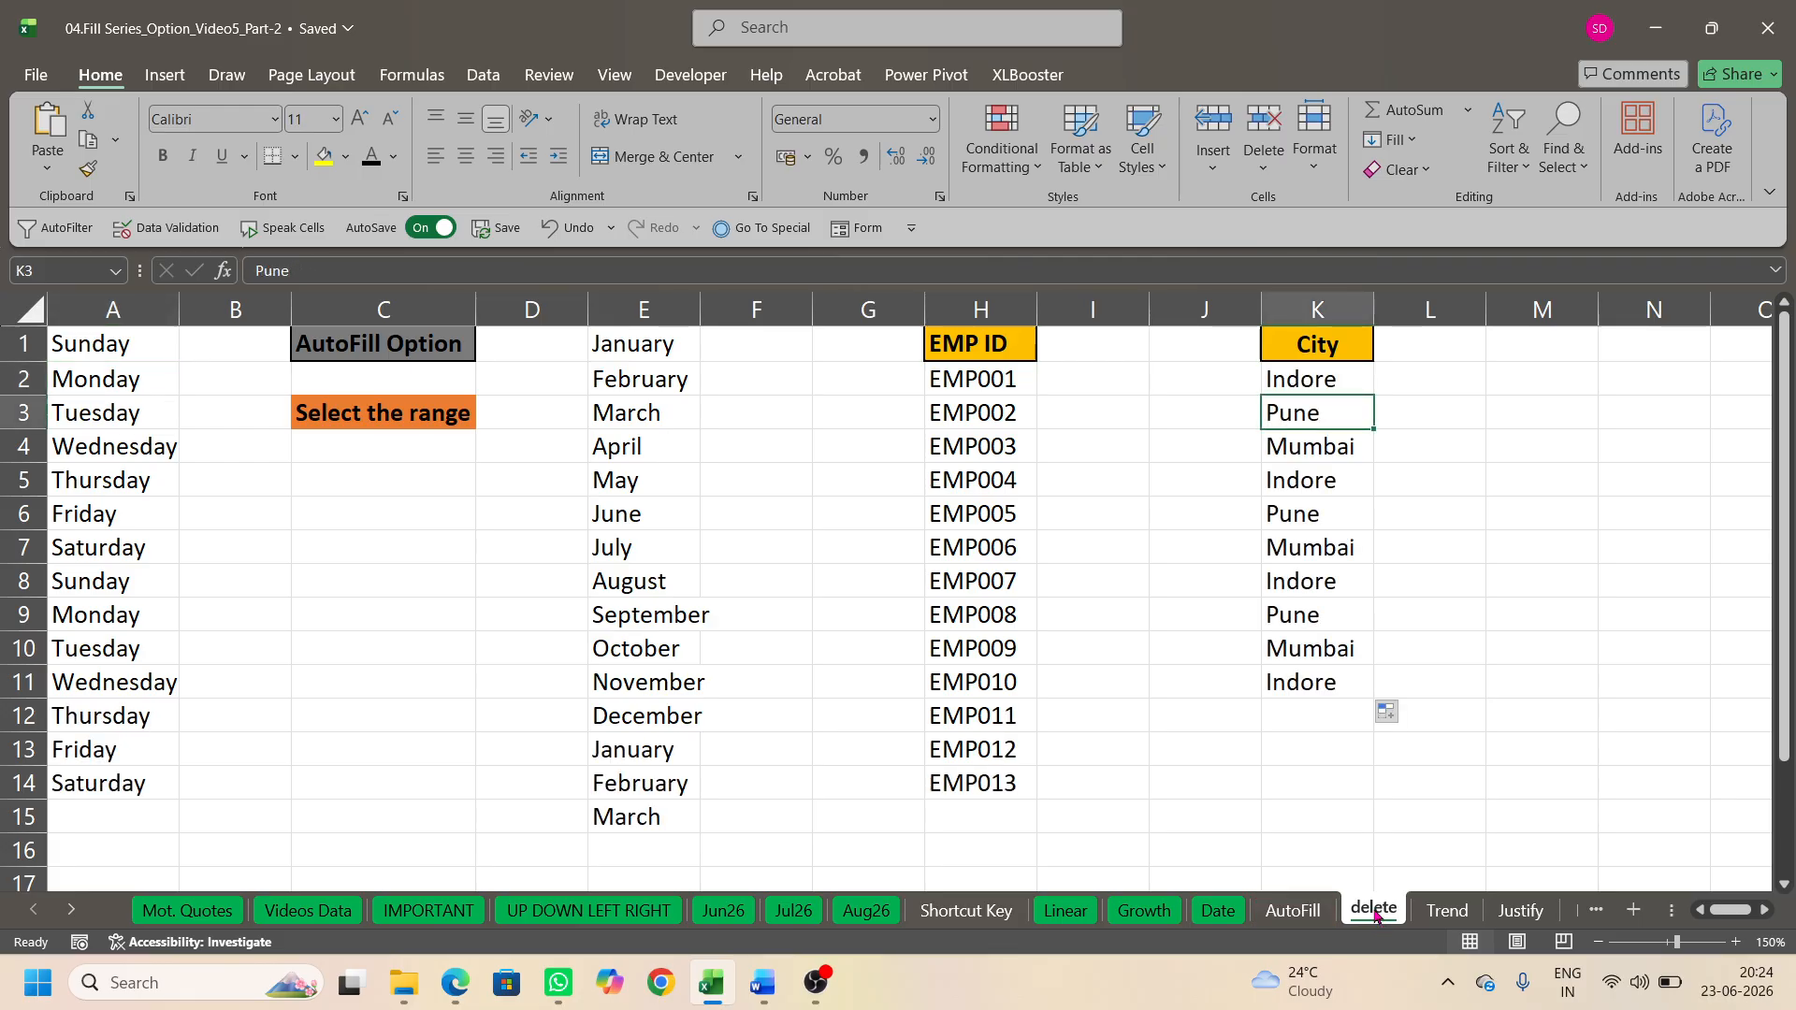
right_click(1374, 913)
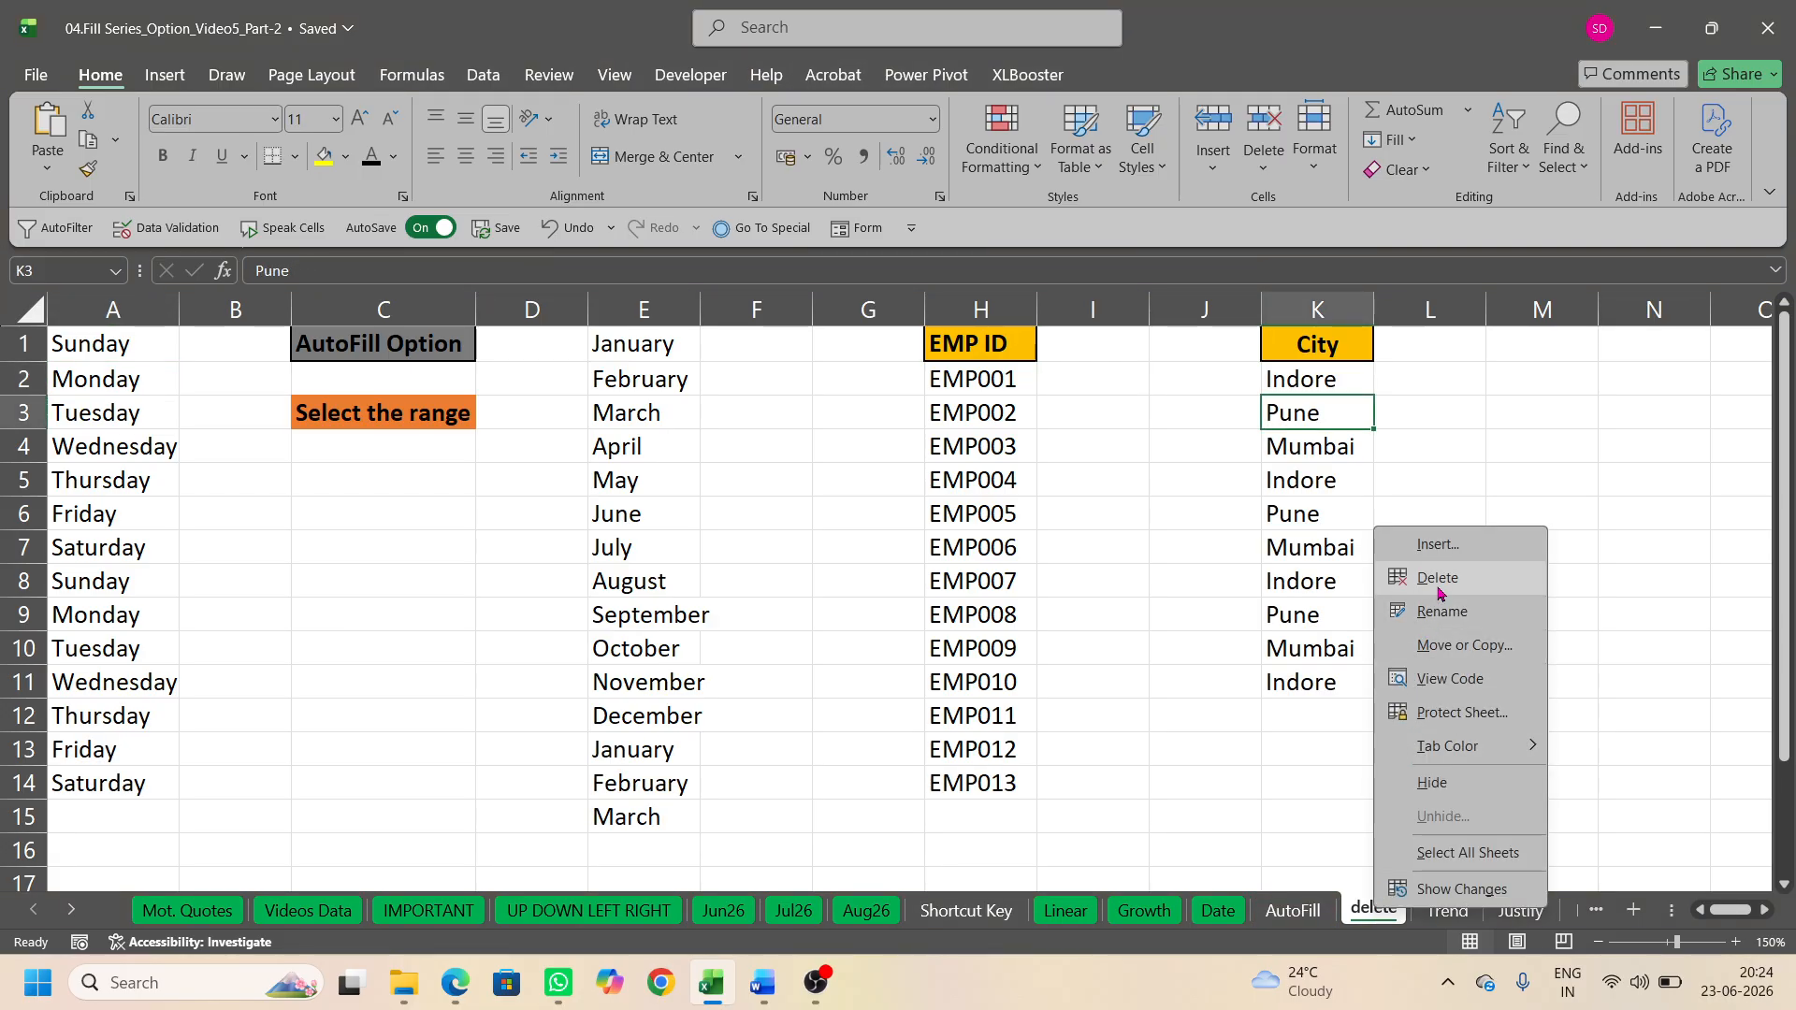
left_click(1438, 579)
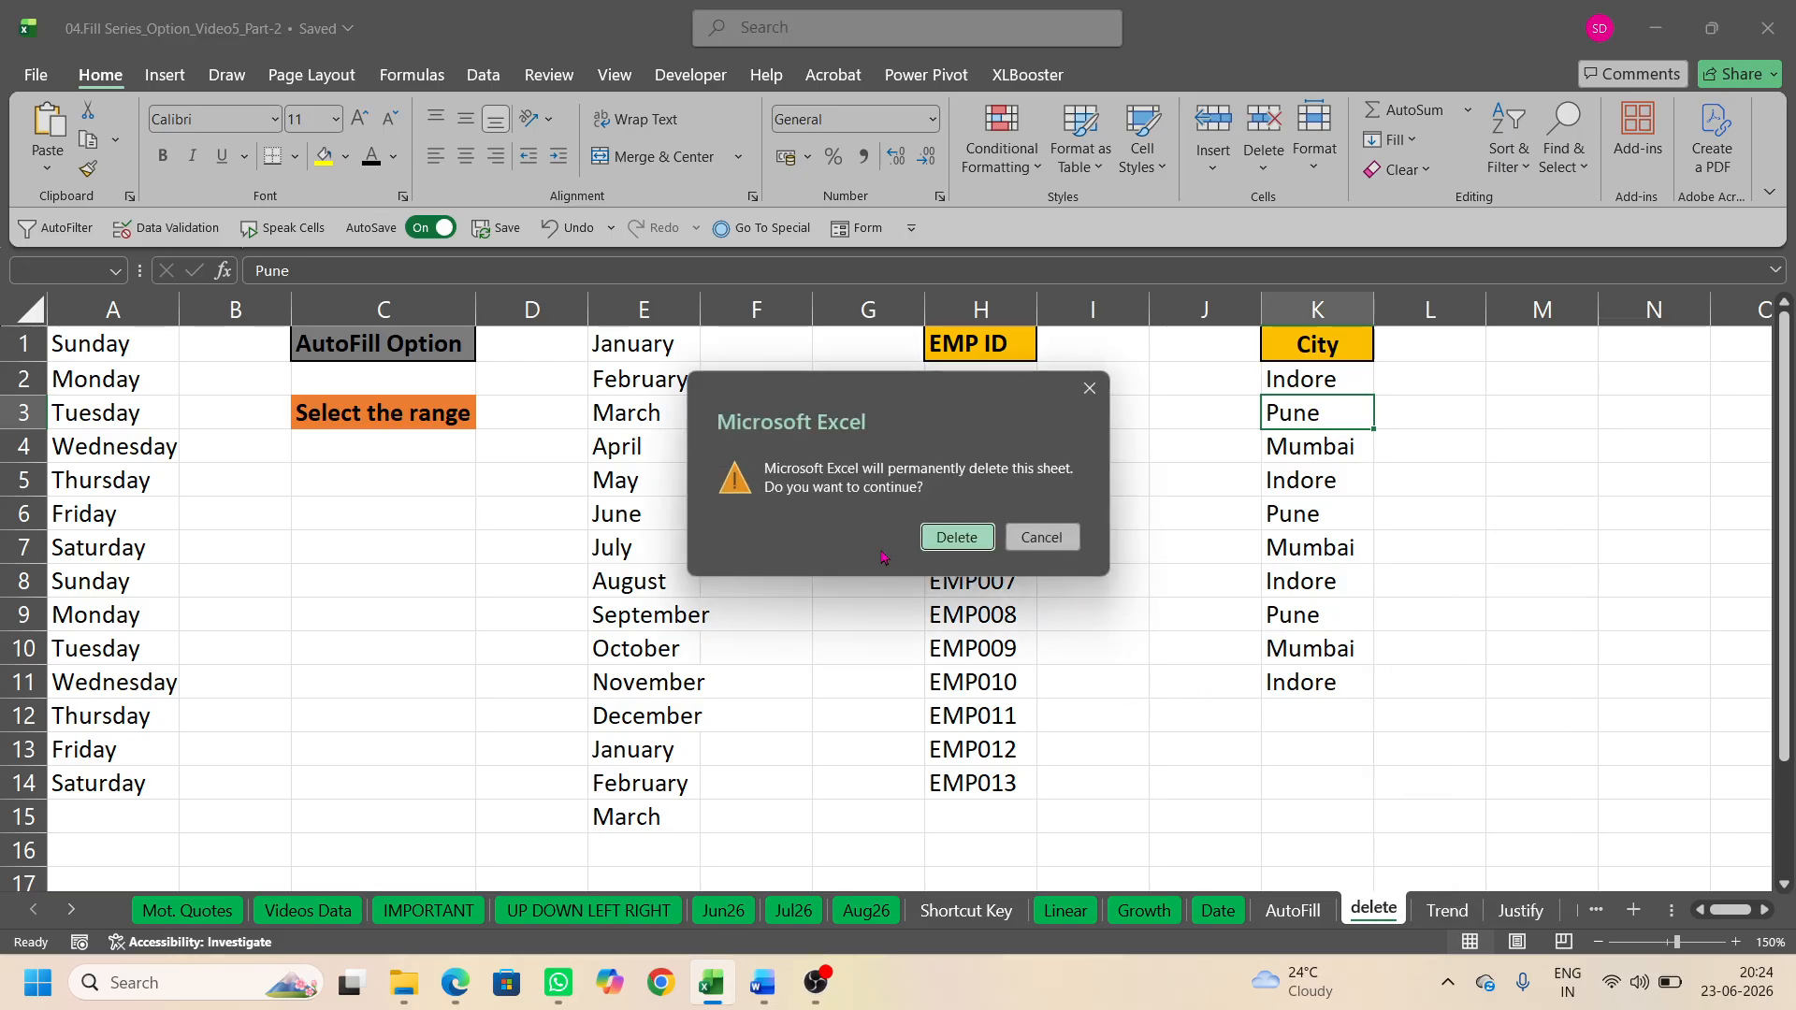
left_click(956, 537)
Step: Colour the AutoFill sheet's tab with the standard green
left_click(1292, 915)
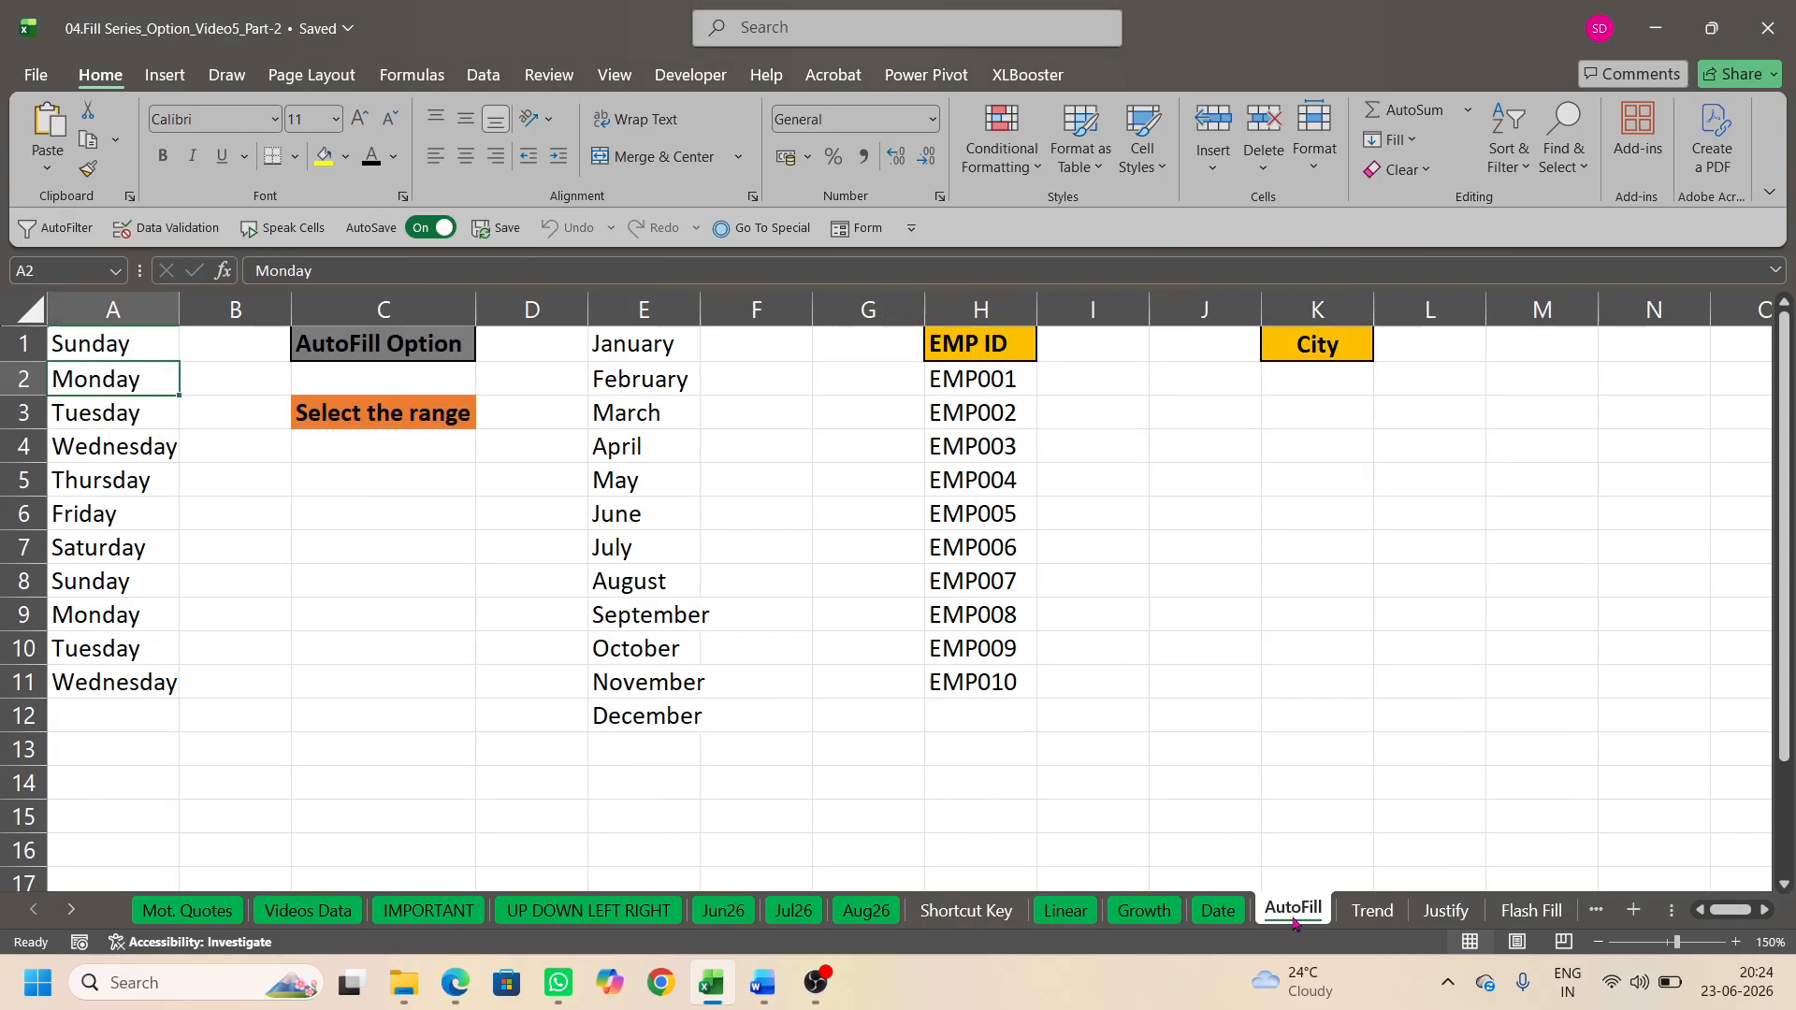
right_click(1293, 921)
mouse_move(1356, 756)
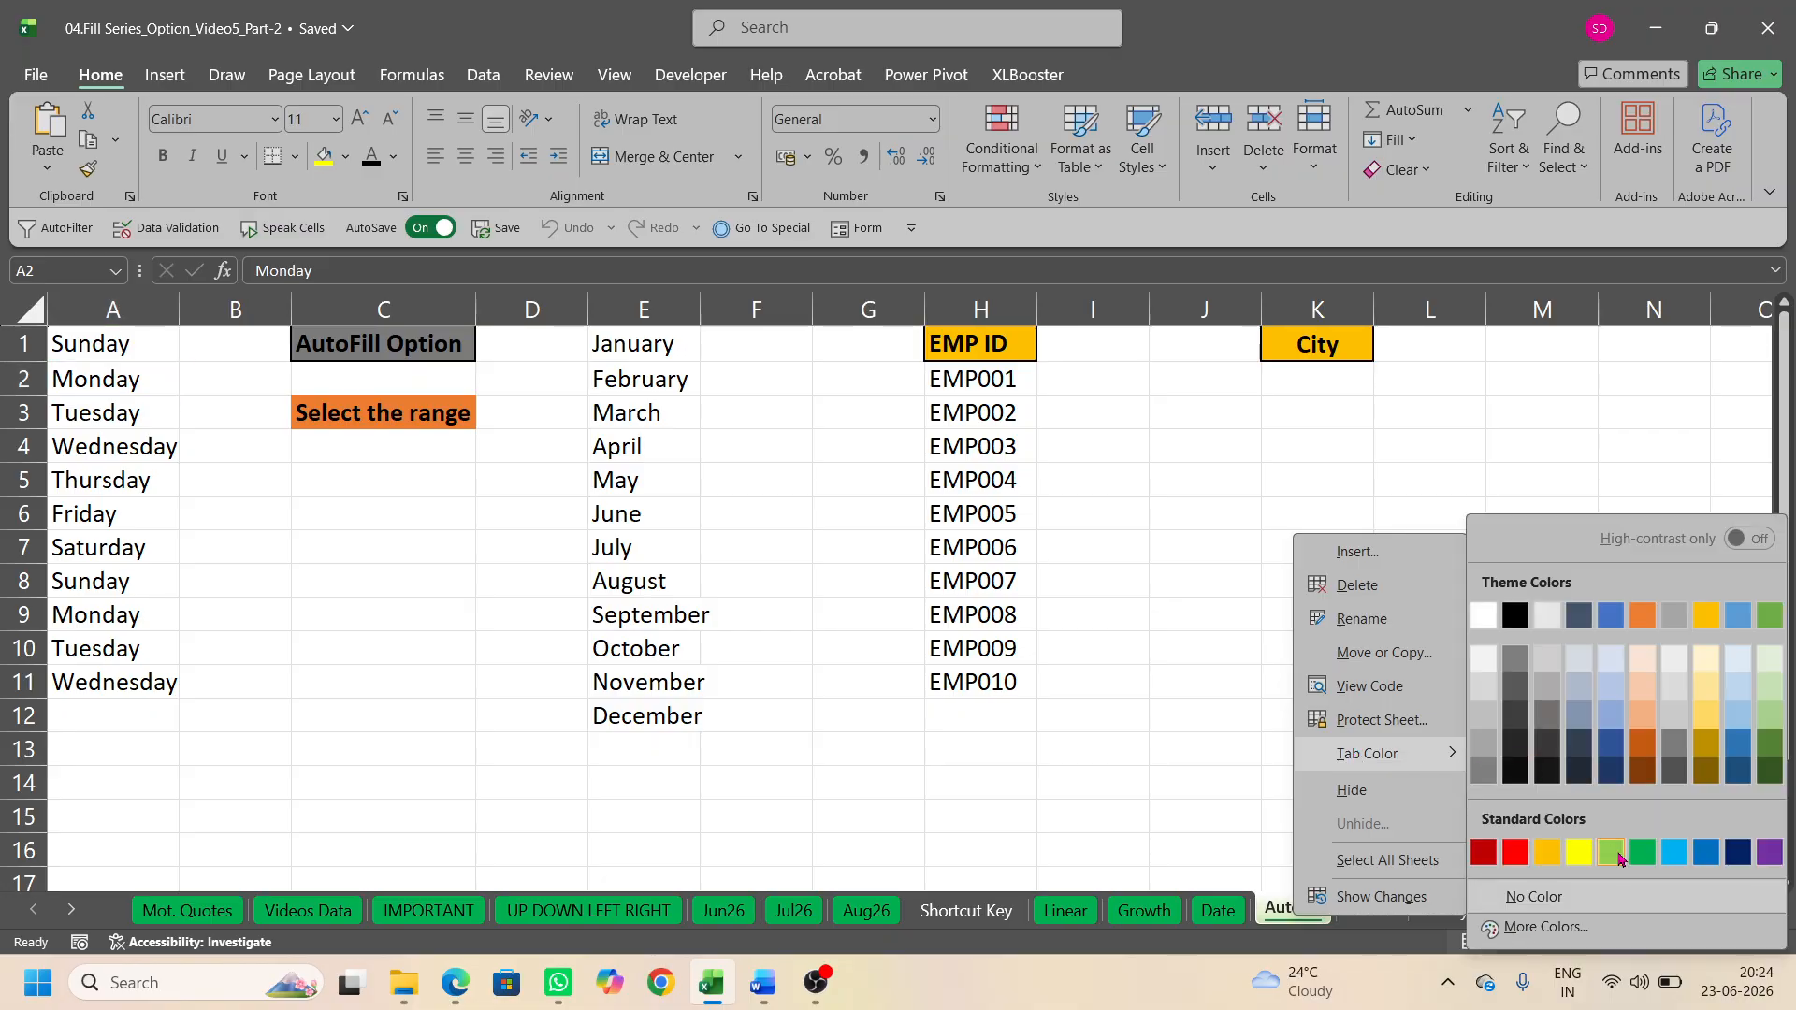
left_click(1646, 858)
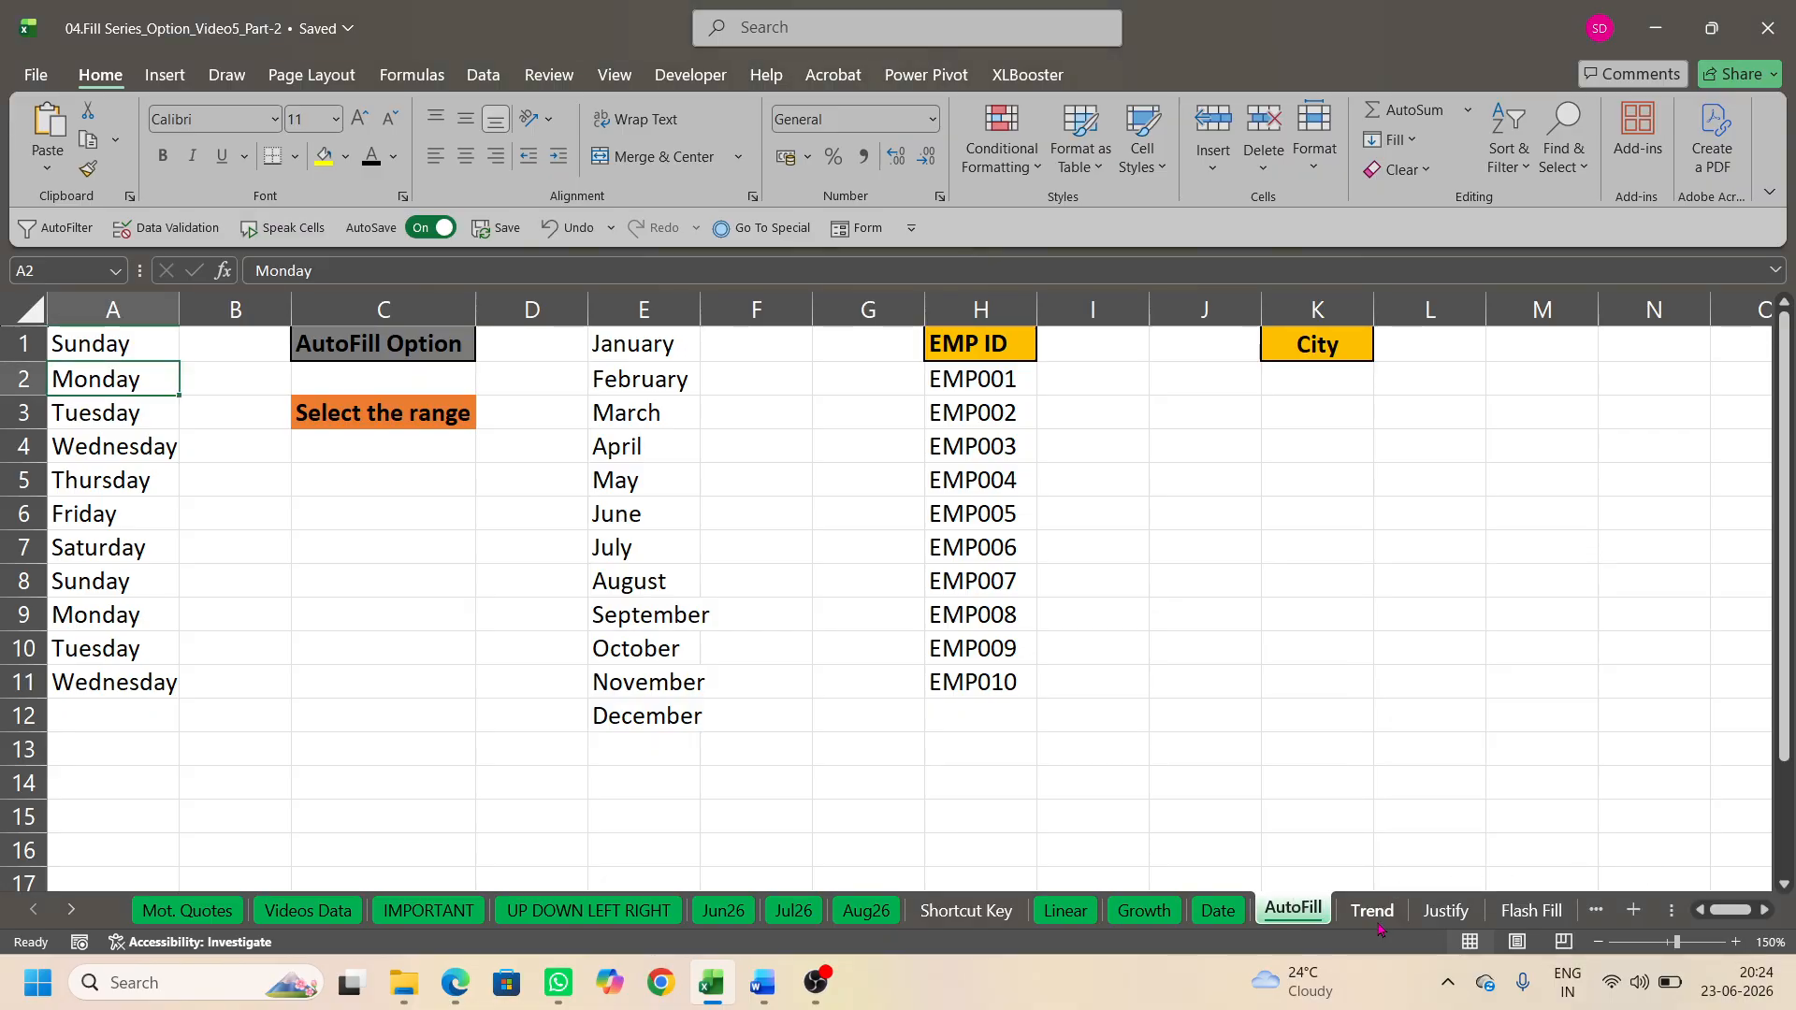
Step: Open the Trend sheet and read the full note in H1 on when the Trend option is used
left_click(1377, 911)
left_click(136, 373)
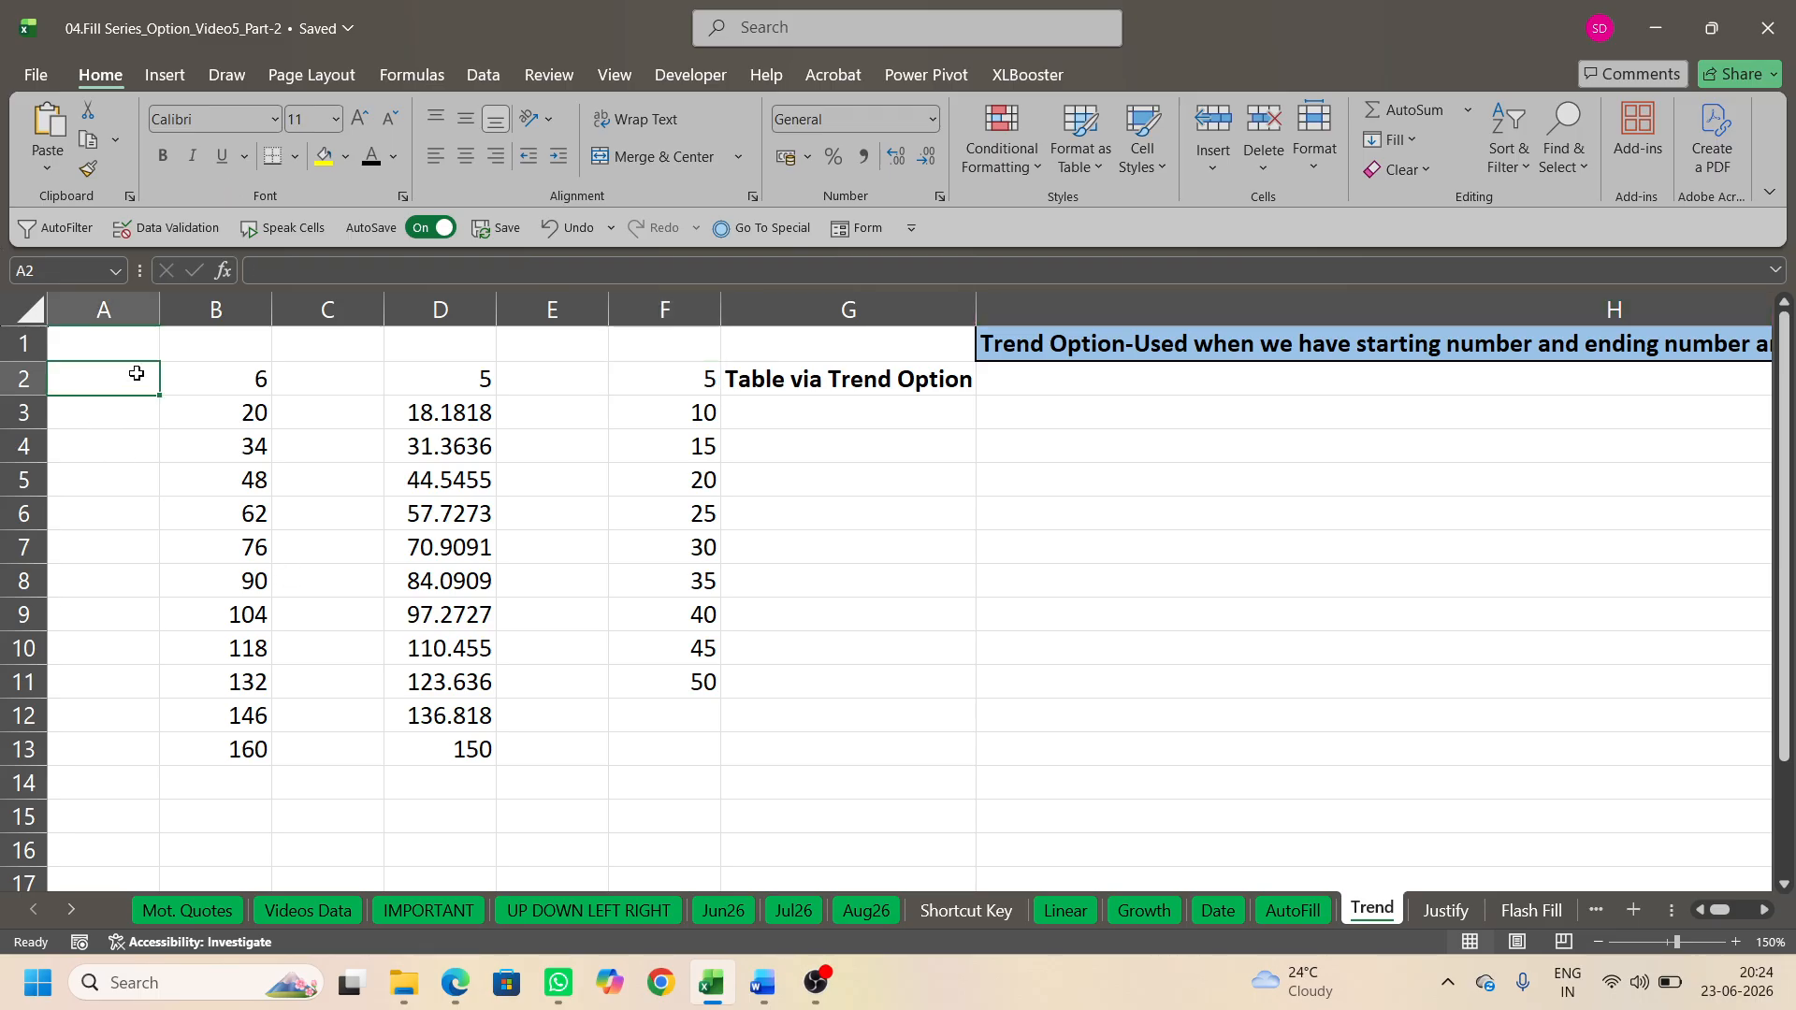
left_click(1223, 348)
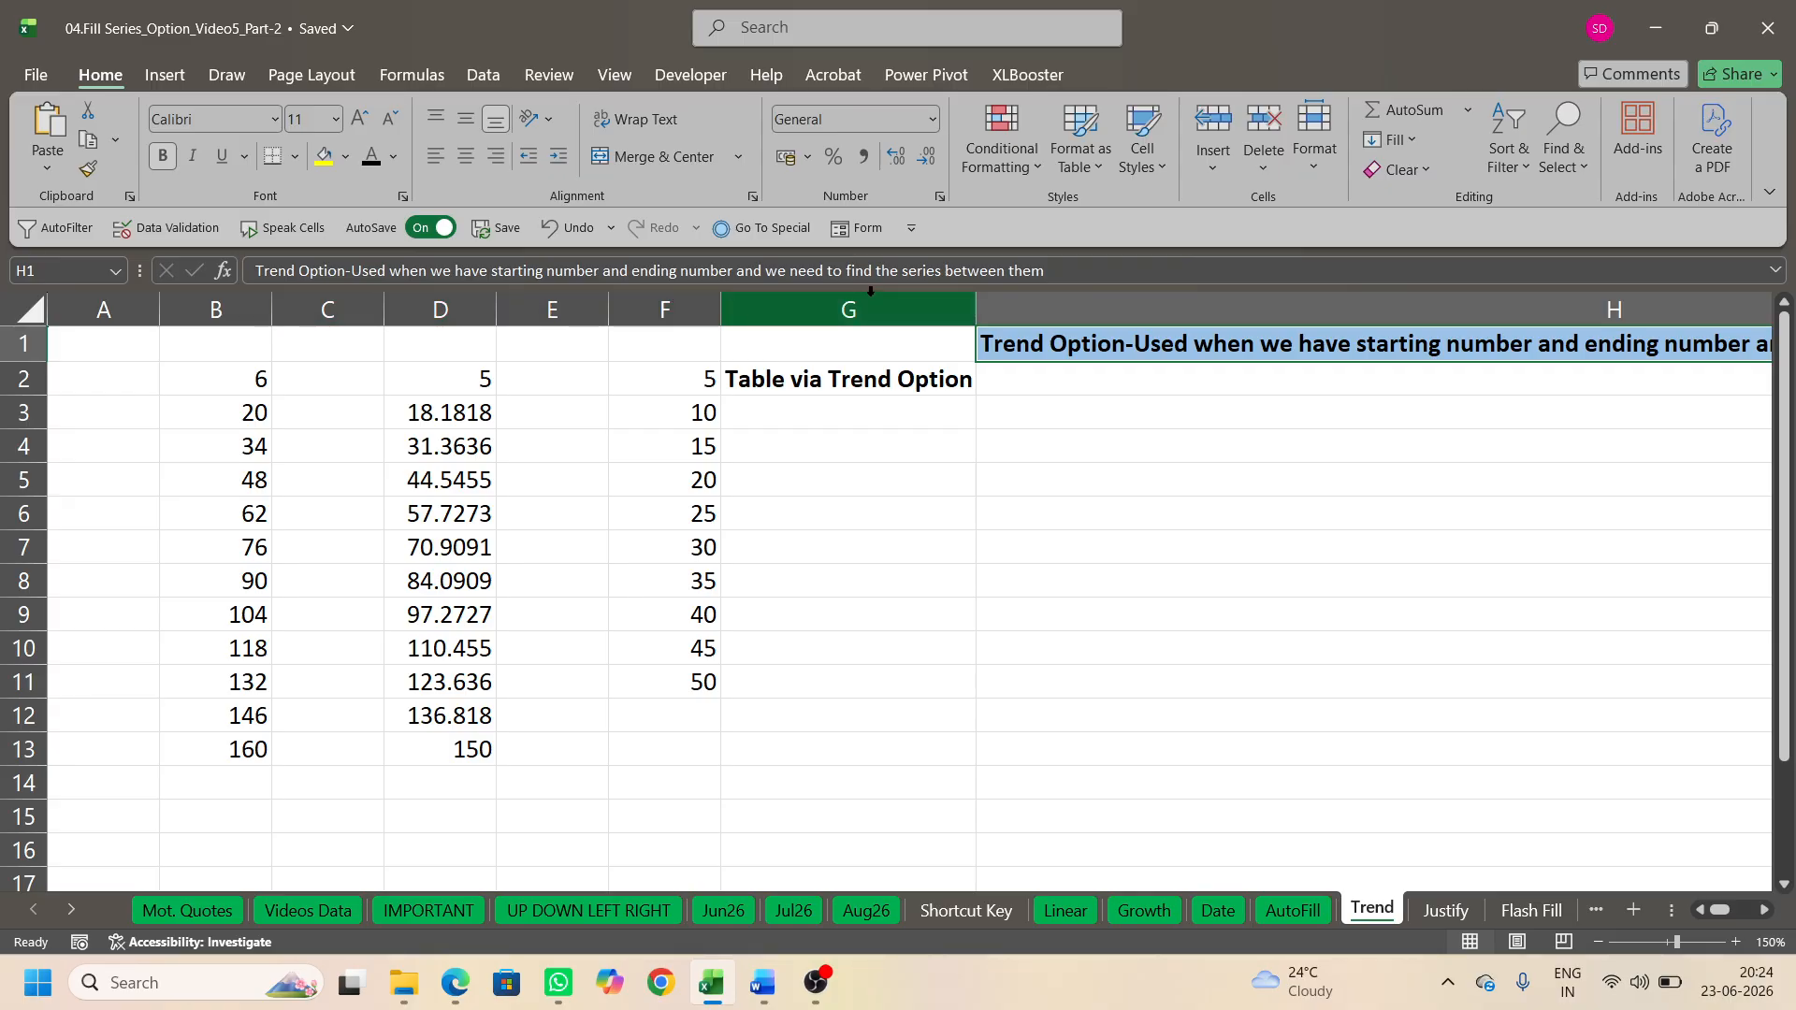
Step: Enter the starting number 4 in A2 and the ending number 150 in A13
left_click(100, 379)
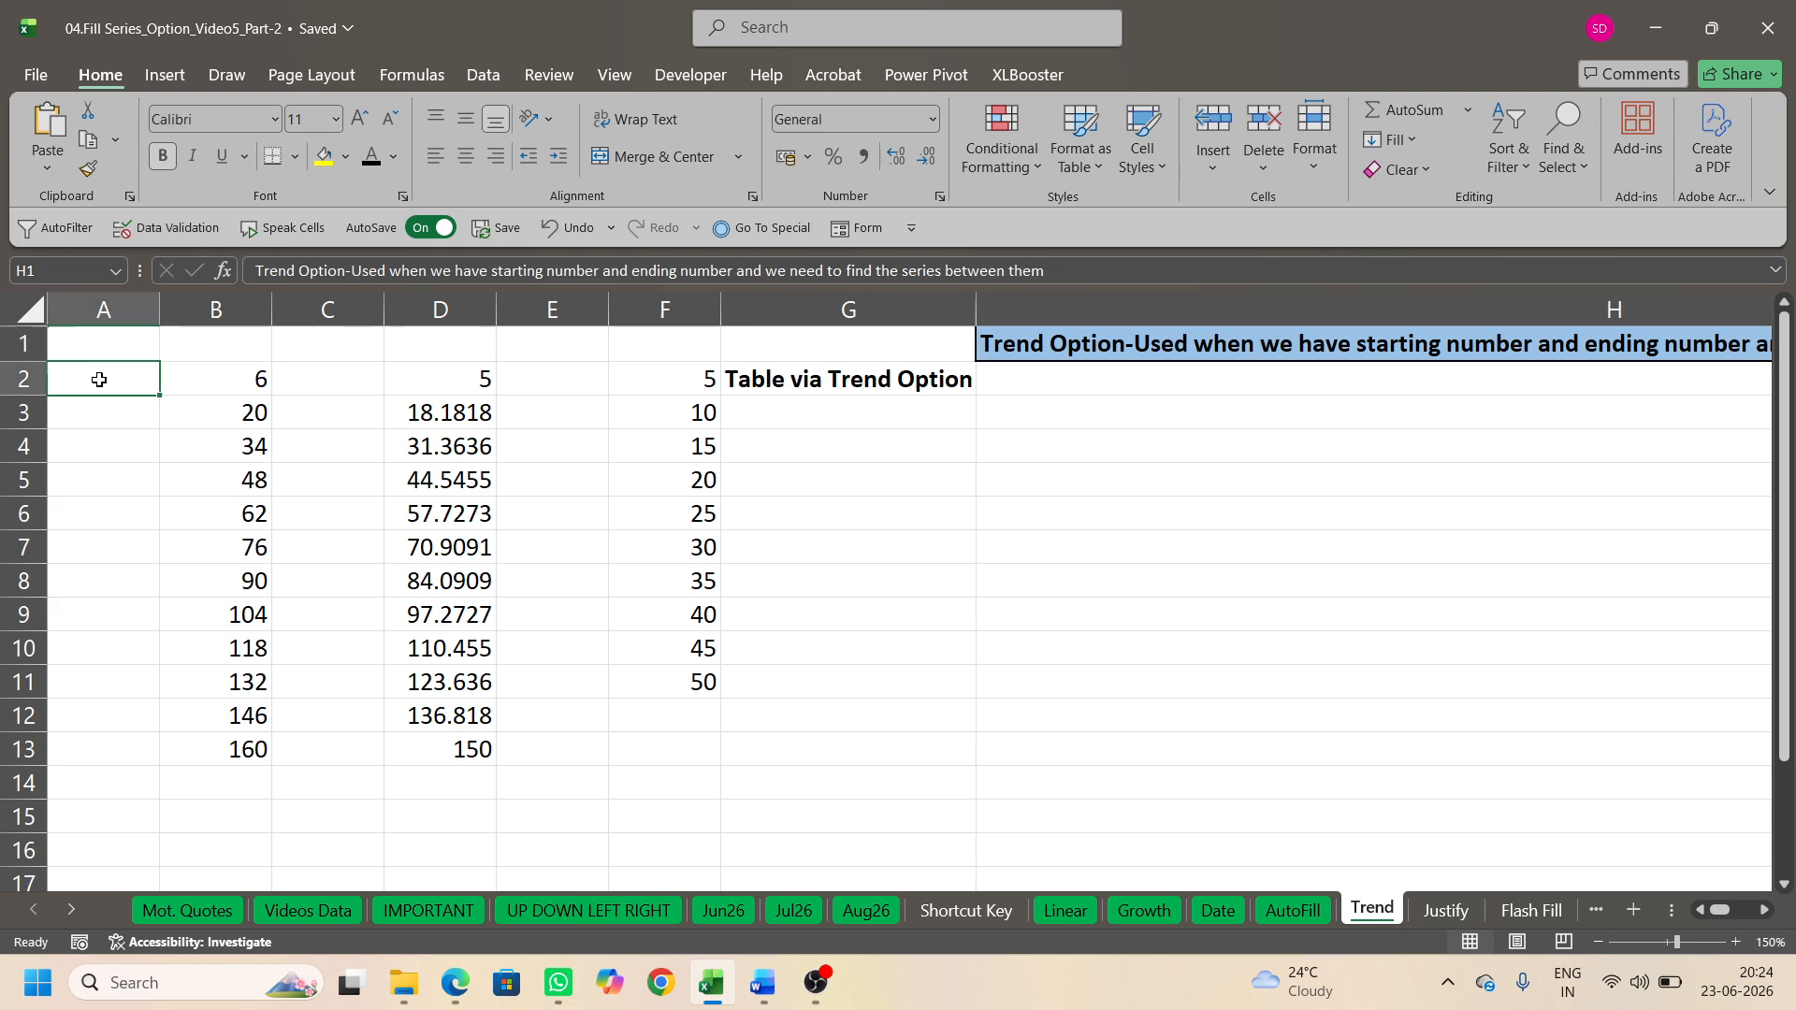
type("4")
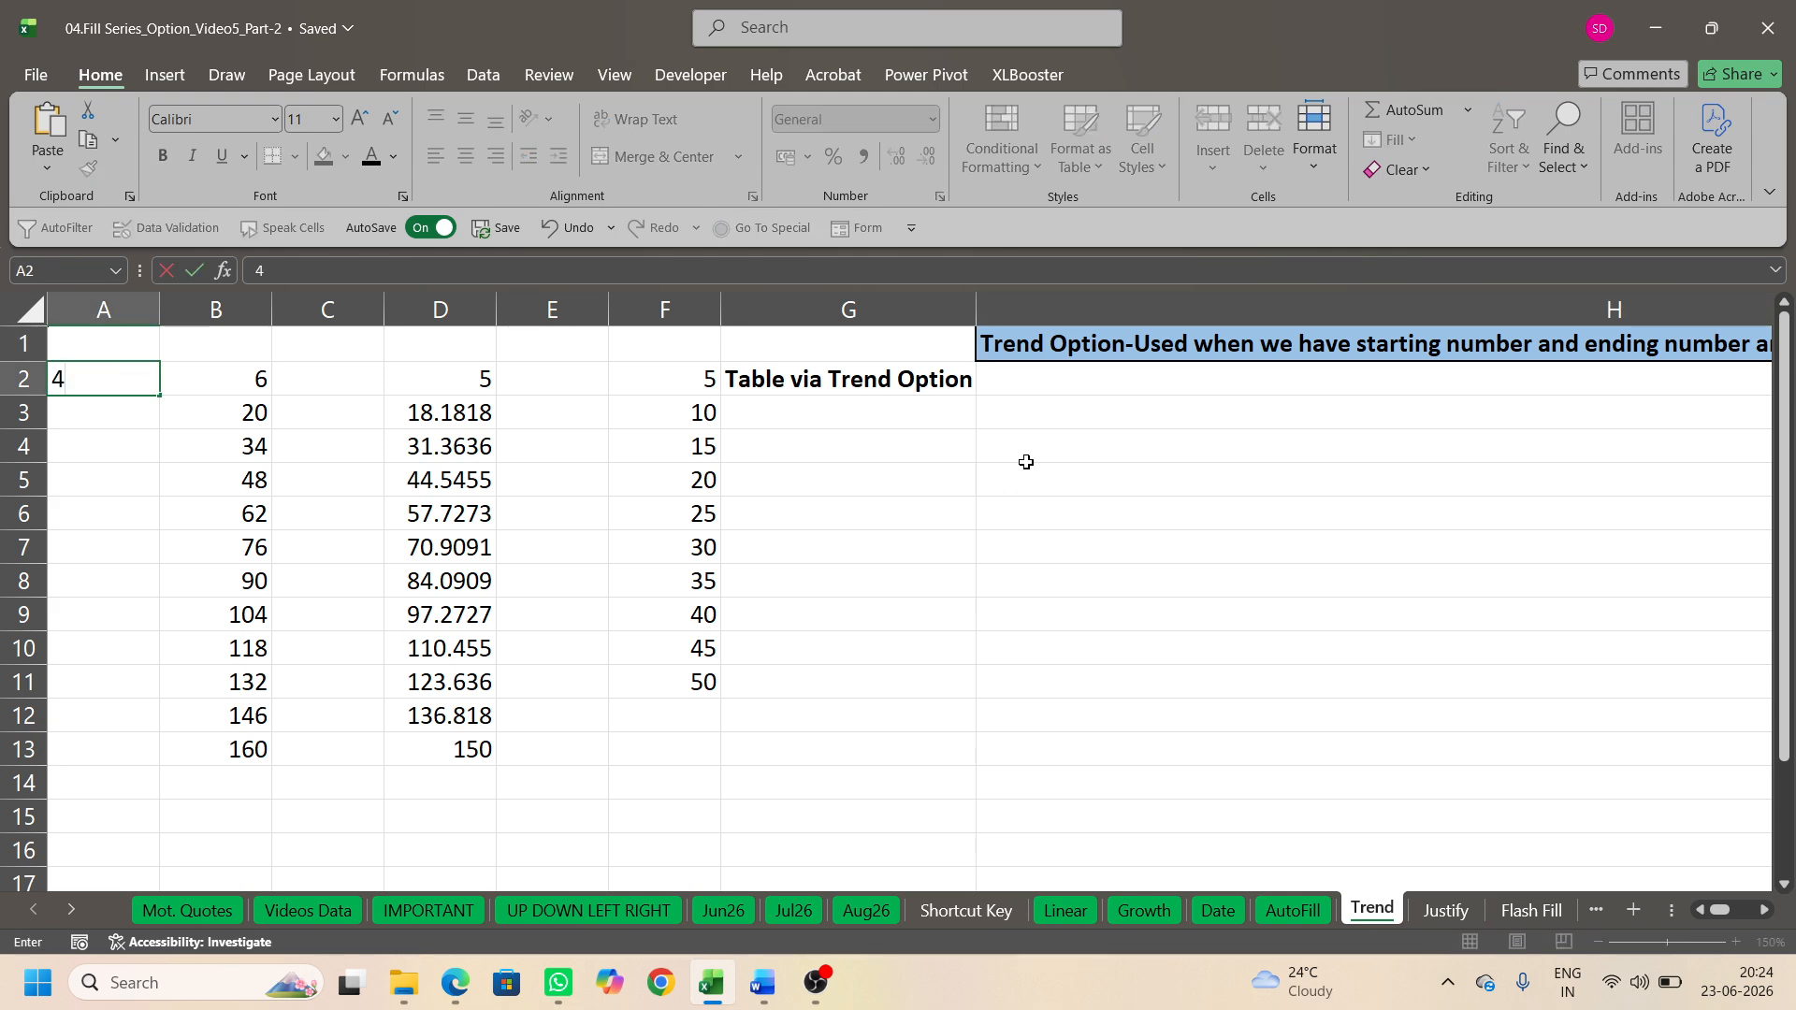
key("Return")
left_click(104, 754)
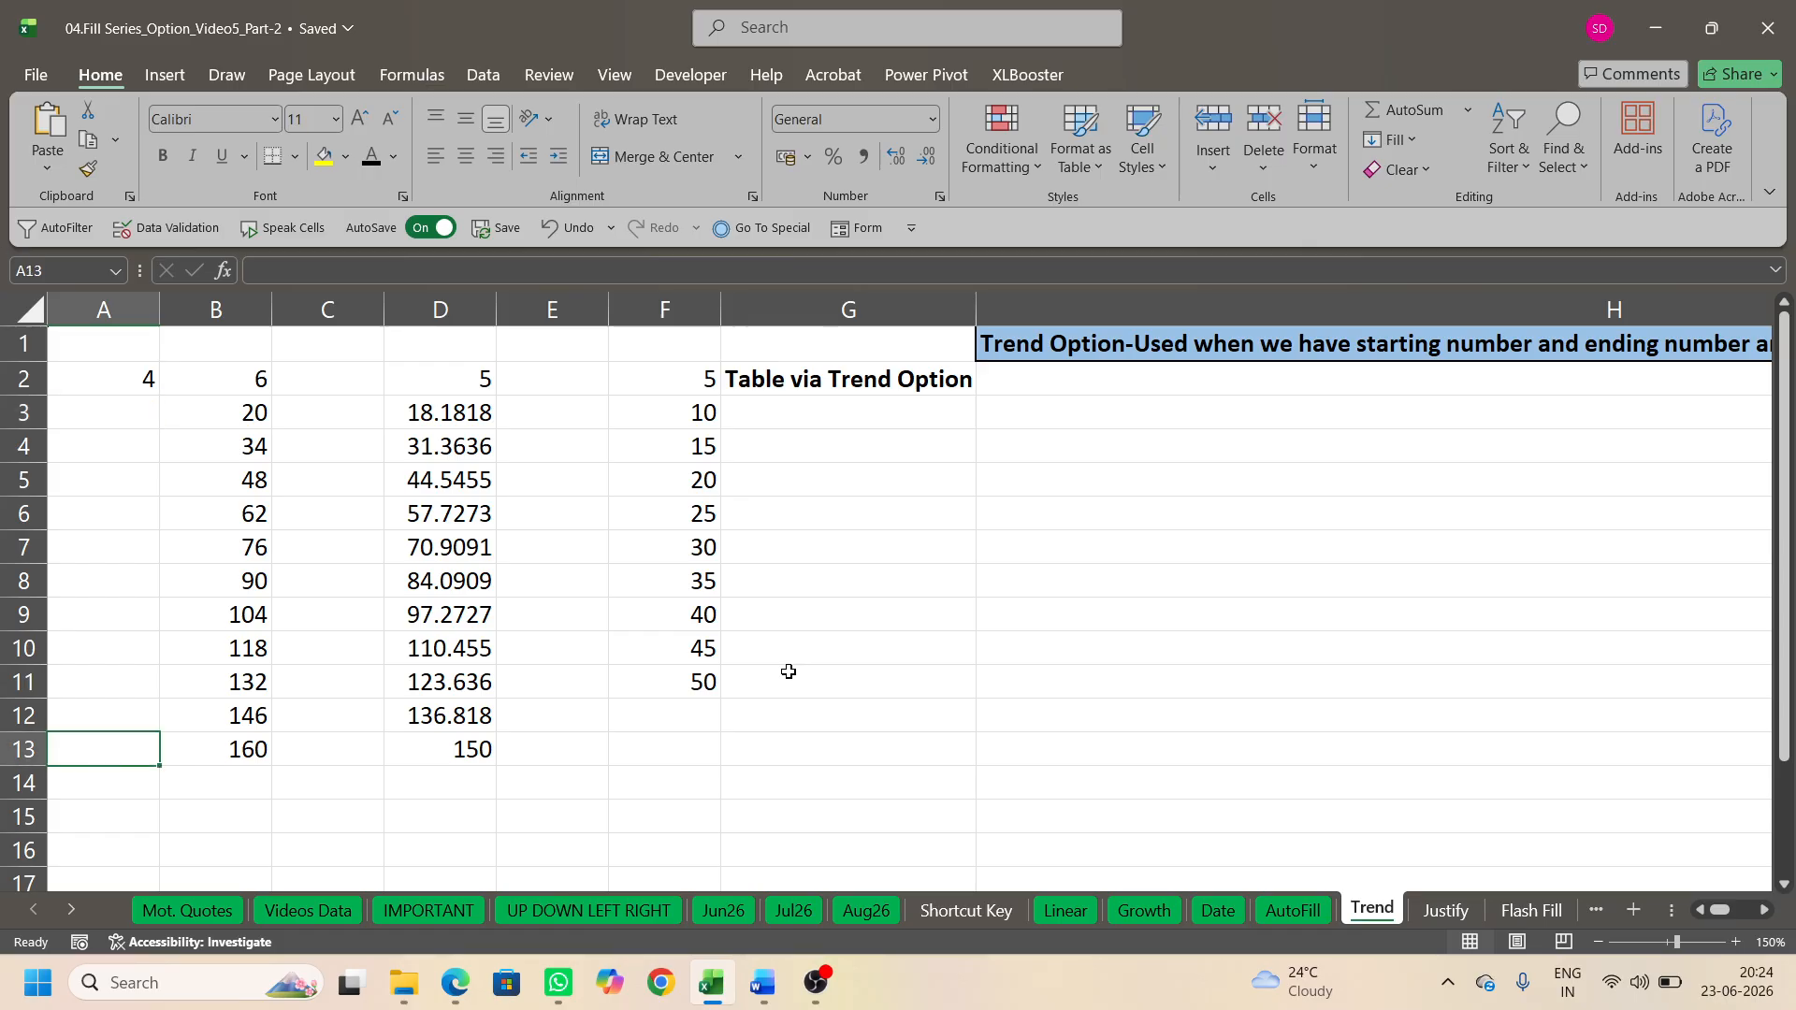
type("150")
key("Return")
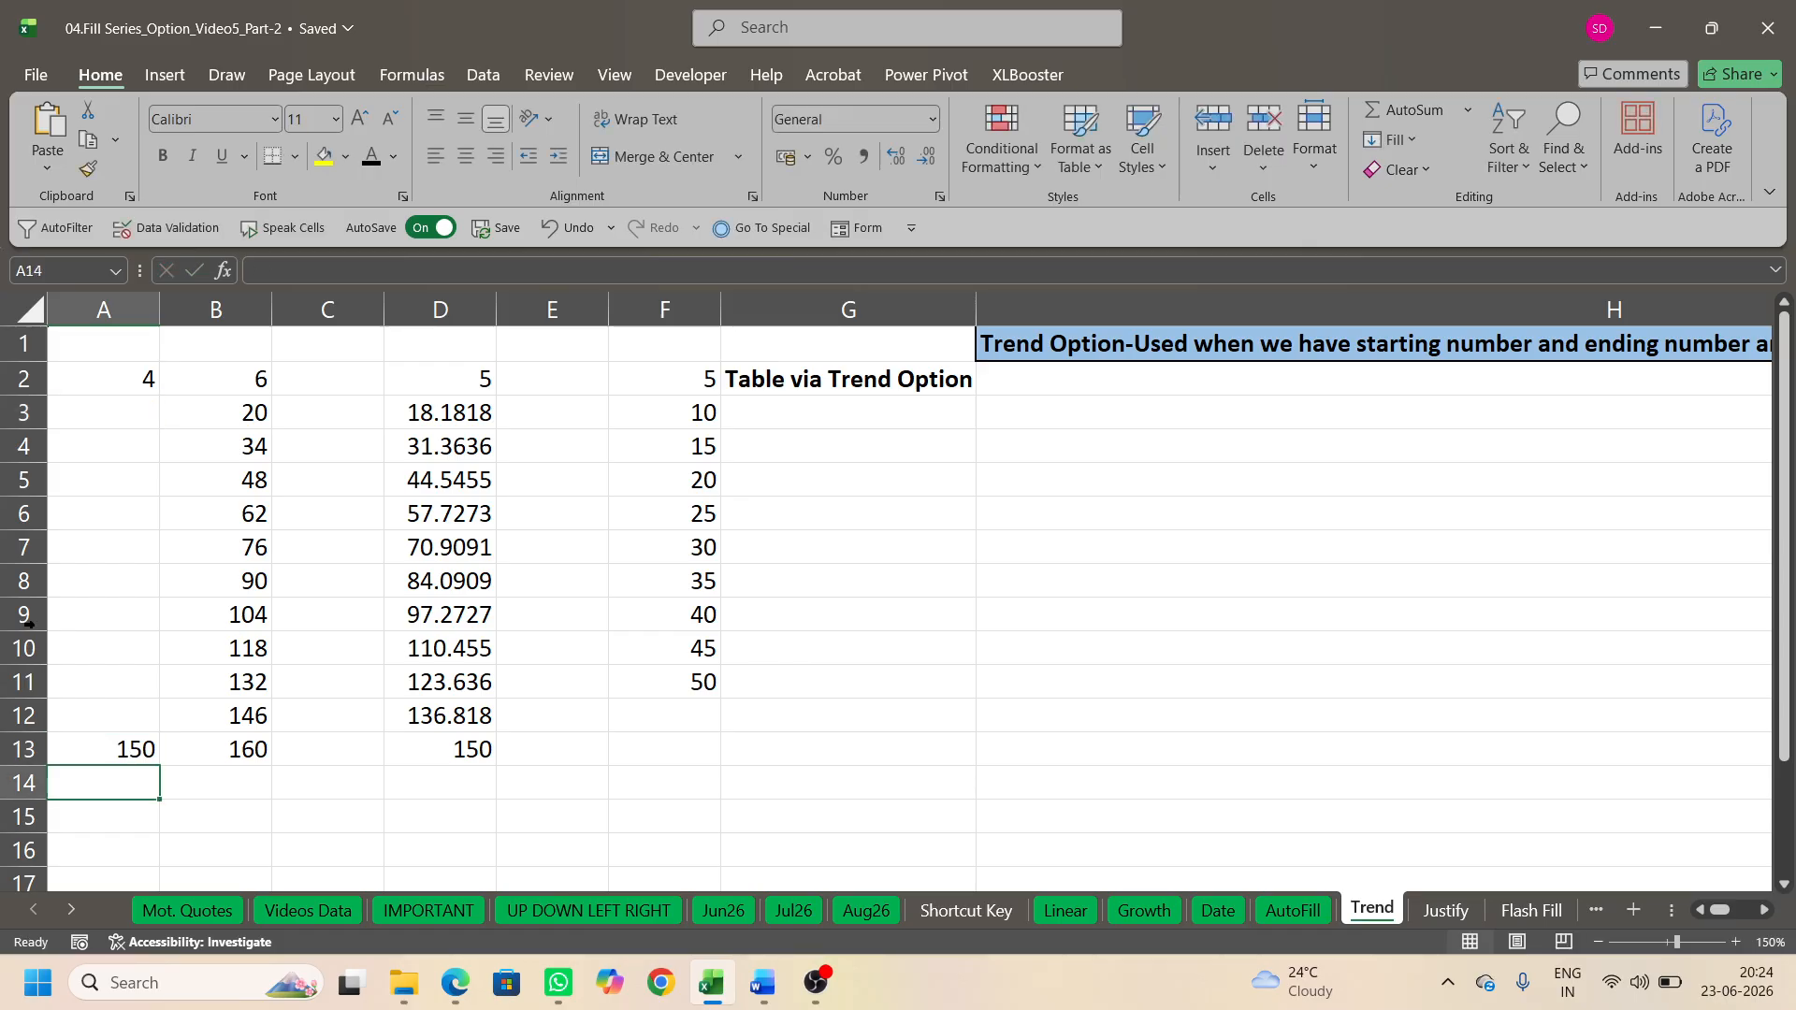
Step: Fill A2:A13 with a linear Fill Series in columns with the Trend option enabled
left_click_drag(132, 376, 121, 748)
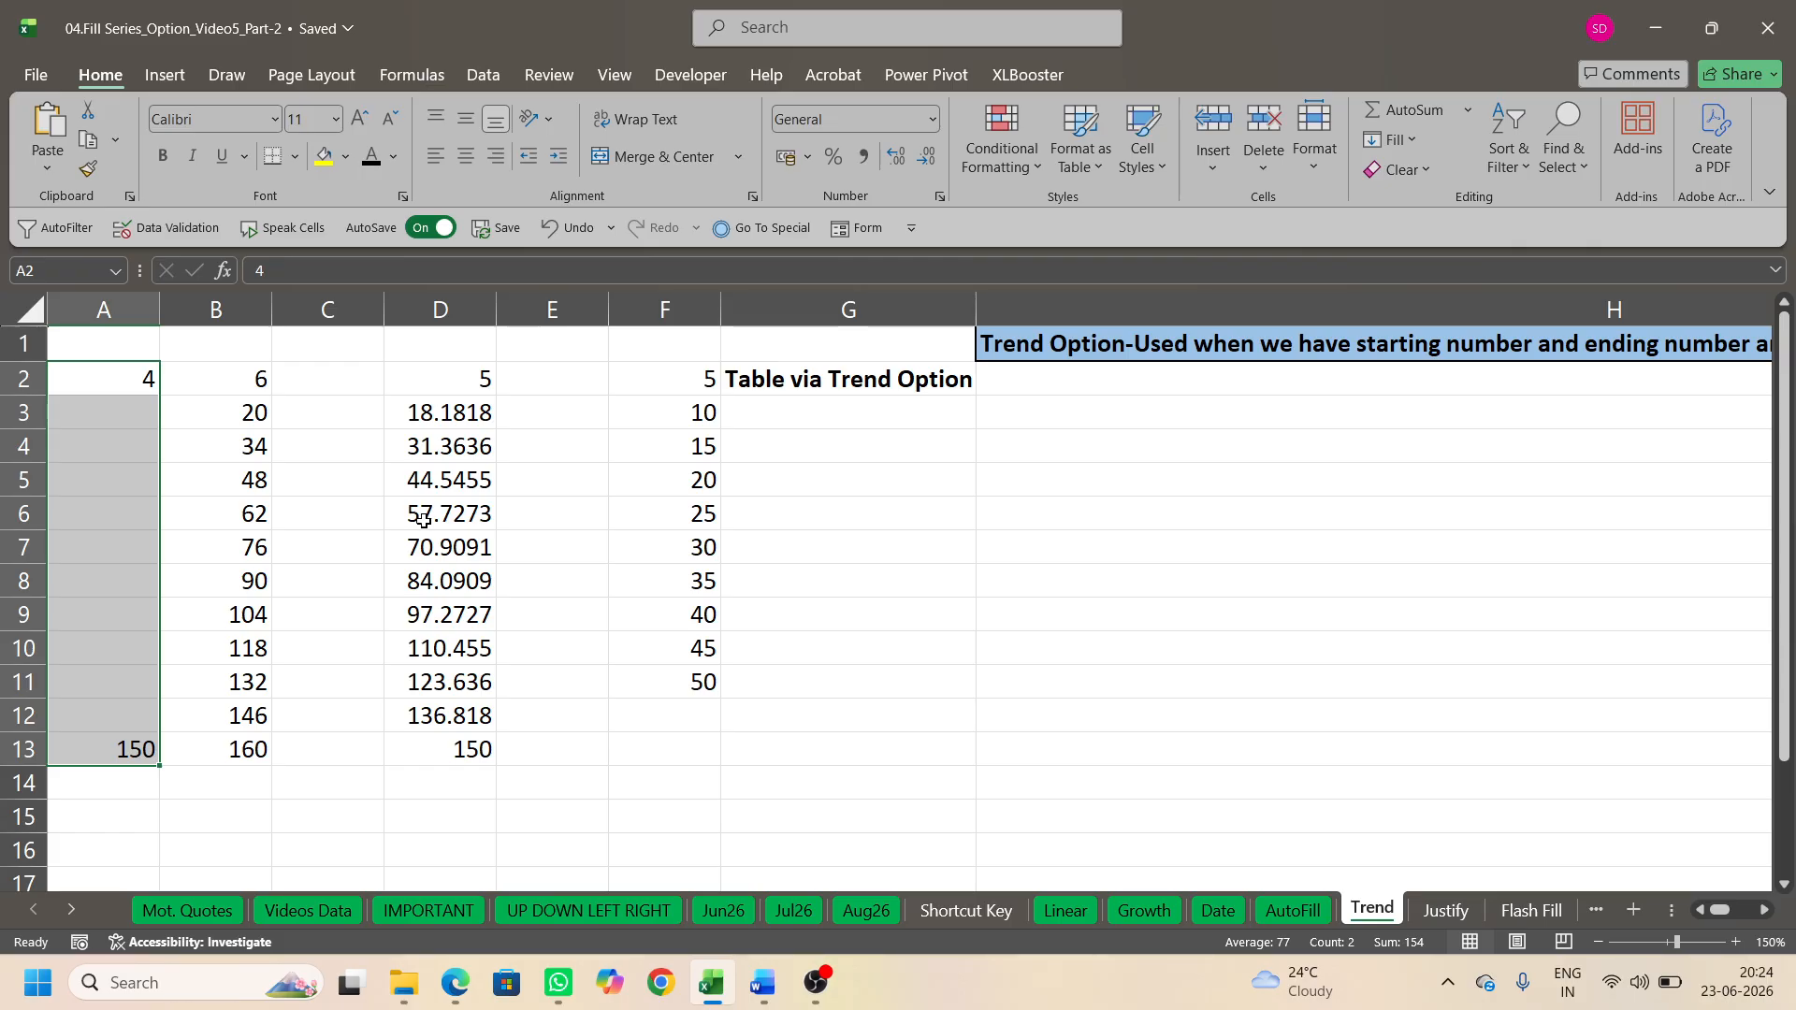
key("alt")
key("h")
key("f")
key("i")
key("s")
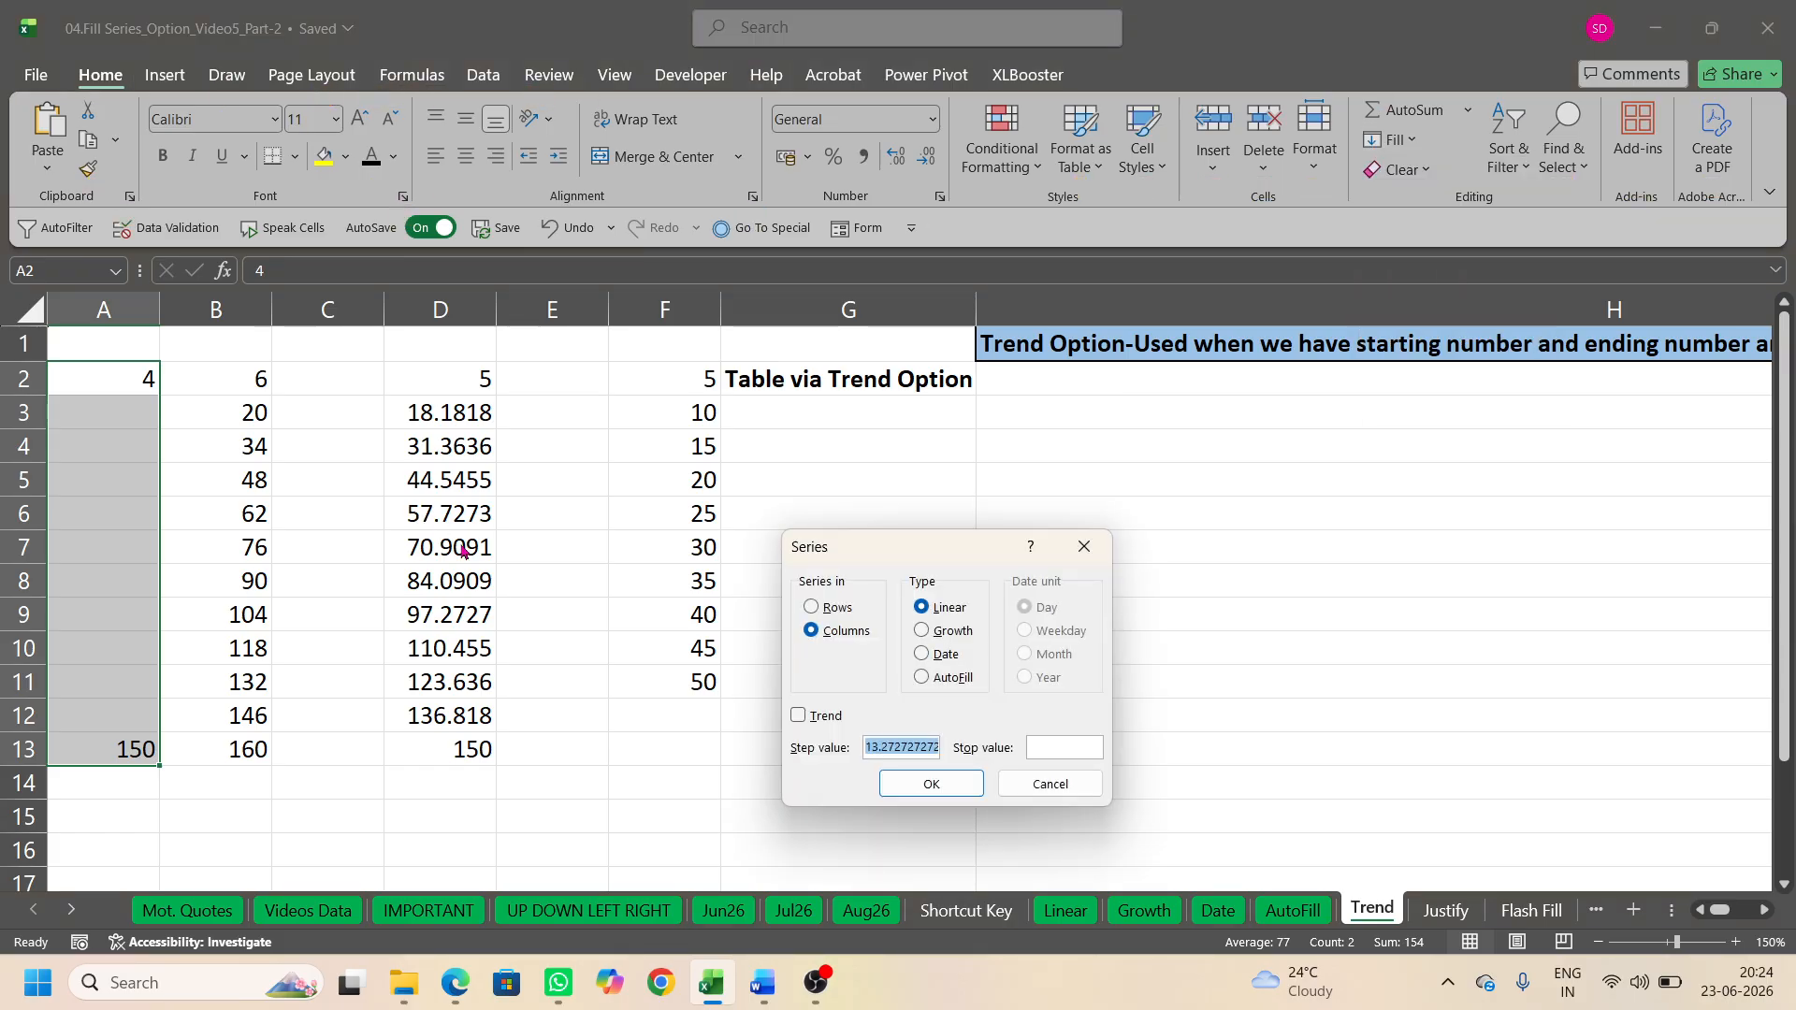
left_click(819, 717)
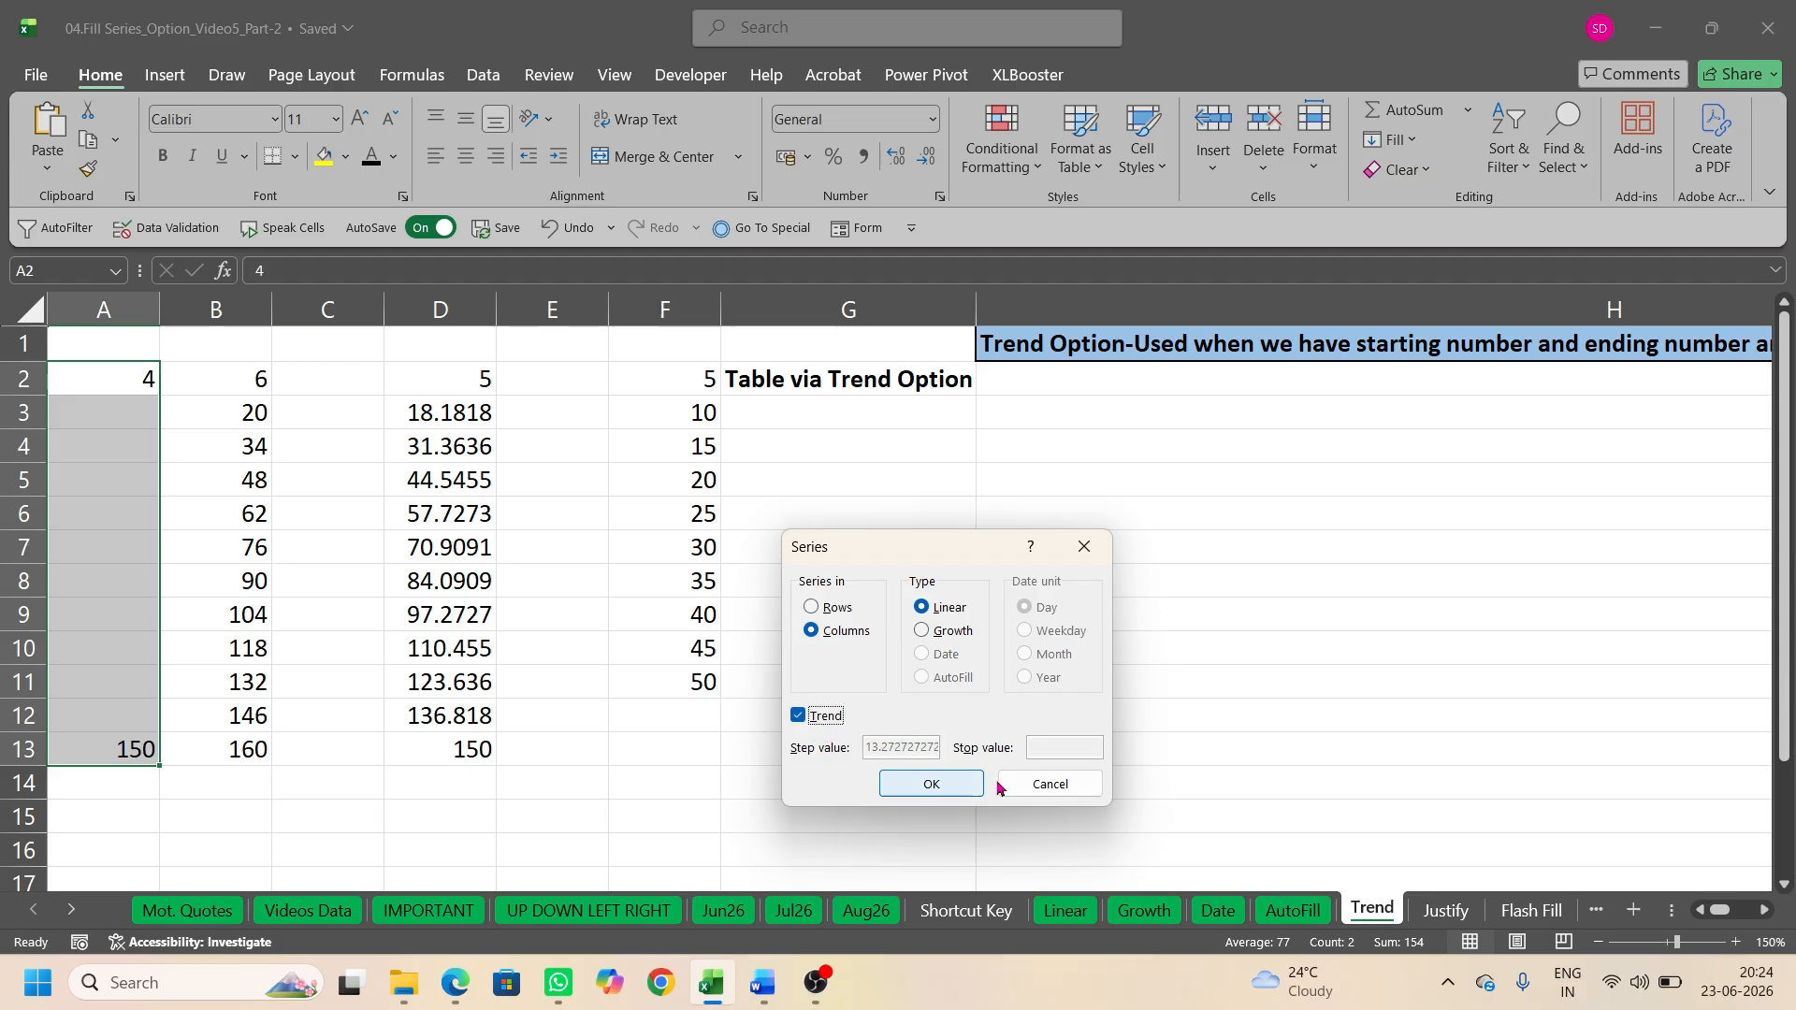
left_click(929, 784)
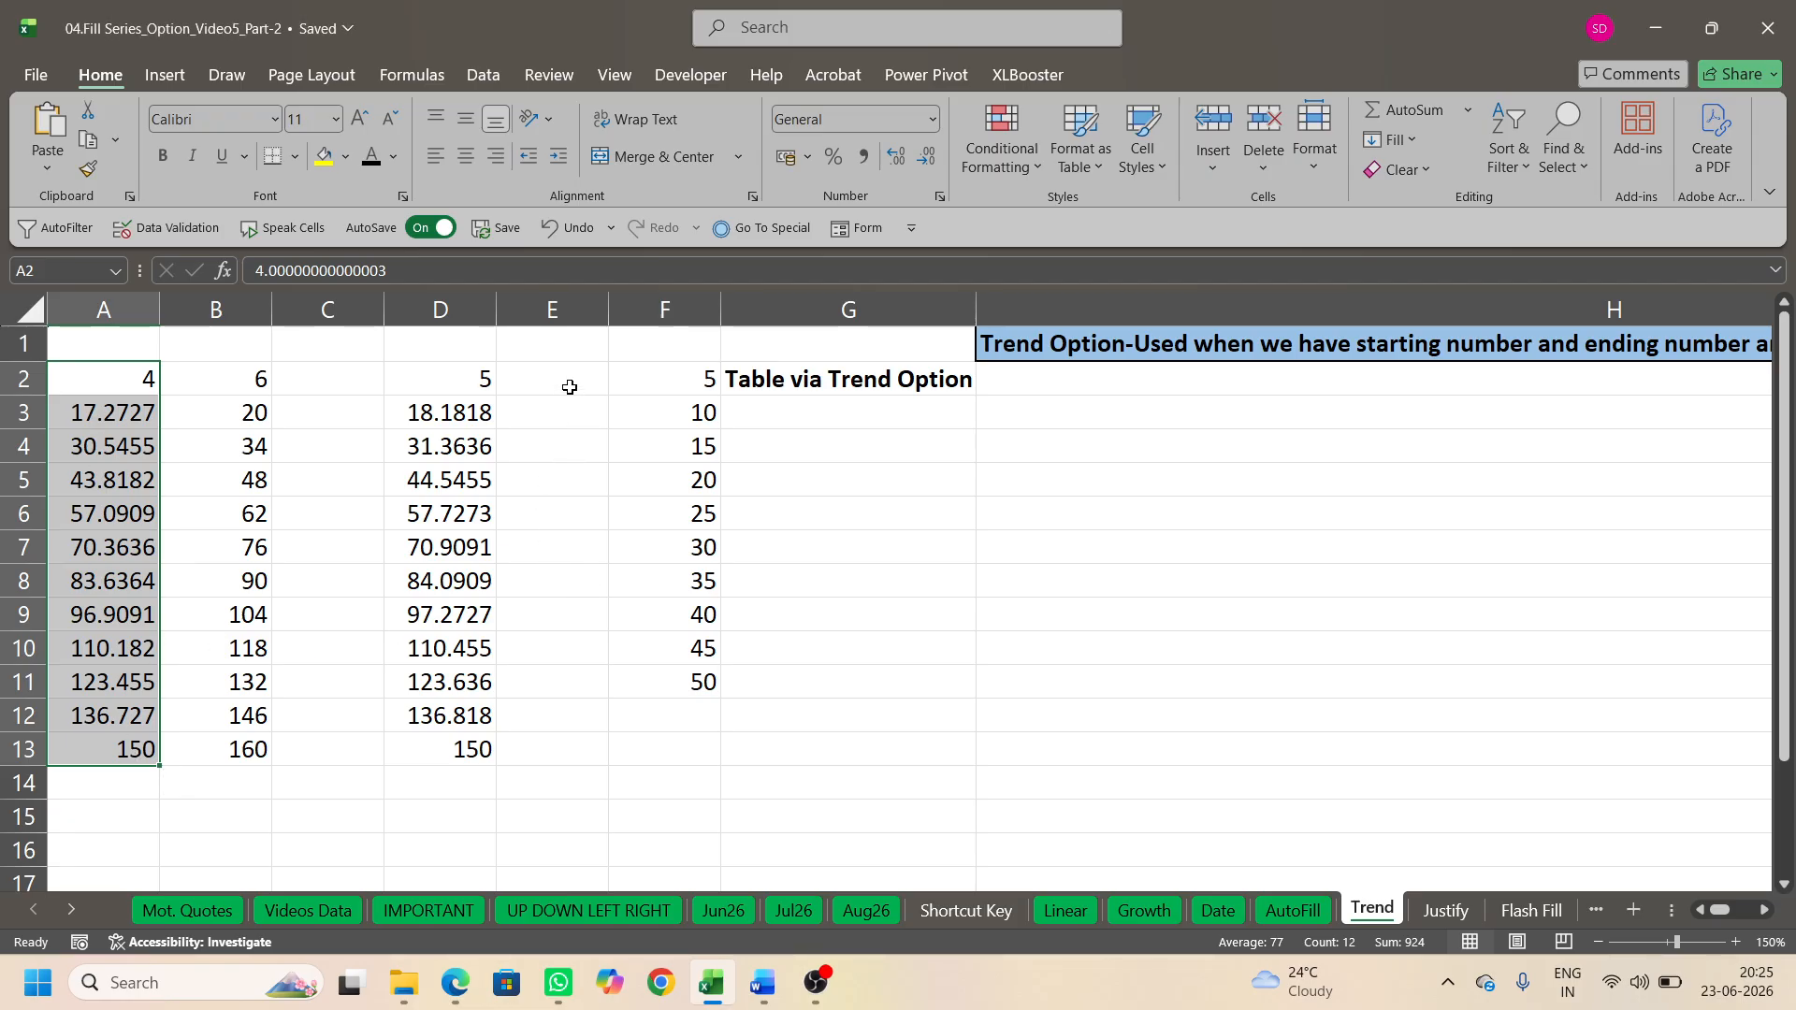
Step: Shade E2:E11 yellow and enter 4 in E2 and 40 in E11 as the series endpoints
left_click_drag(569, 387, 553, 683)
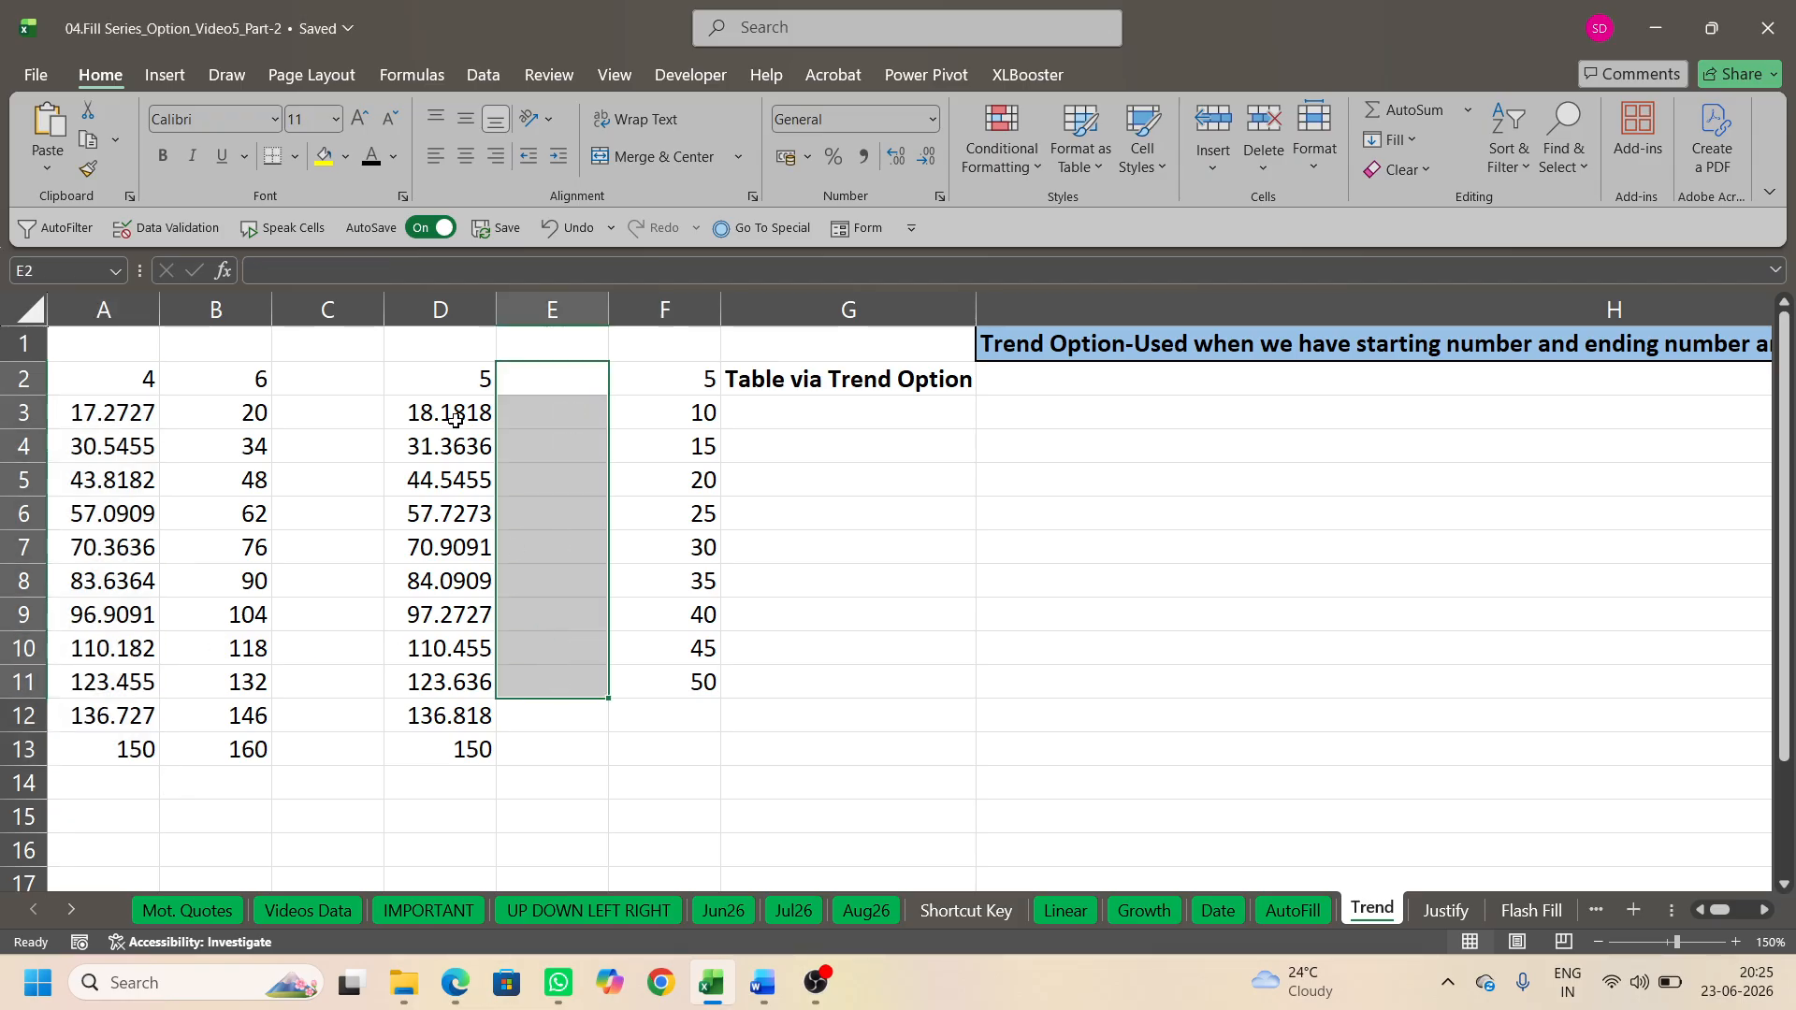
left_click(323, 157)
left_click(562, 382)
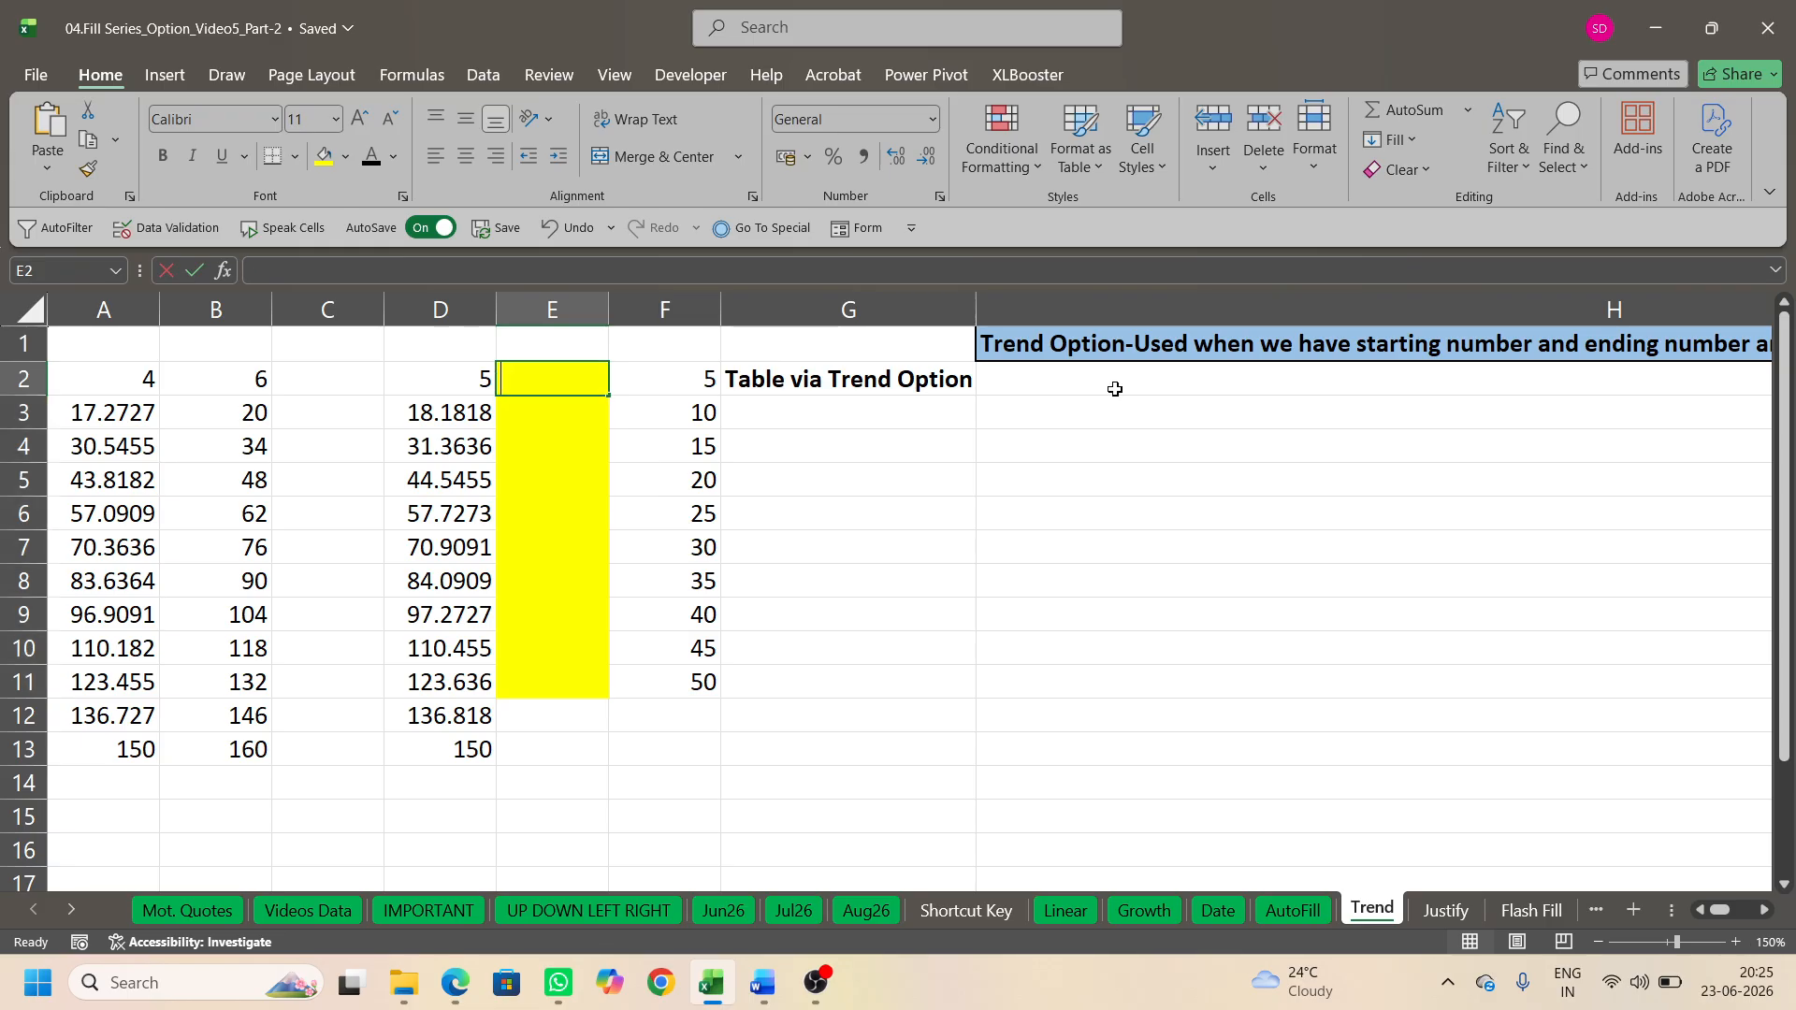
type("4")
key("Return")
left_click(604, 682)
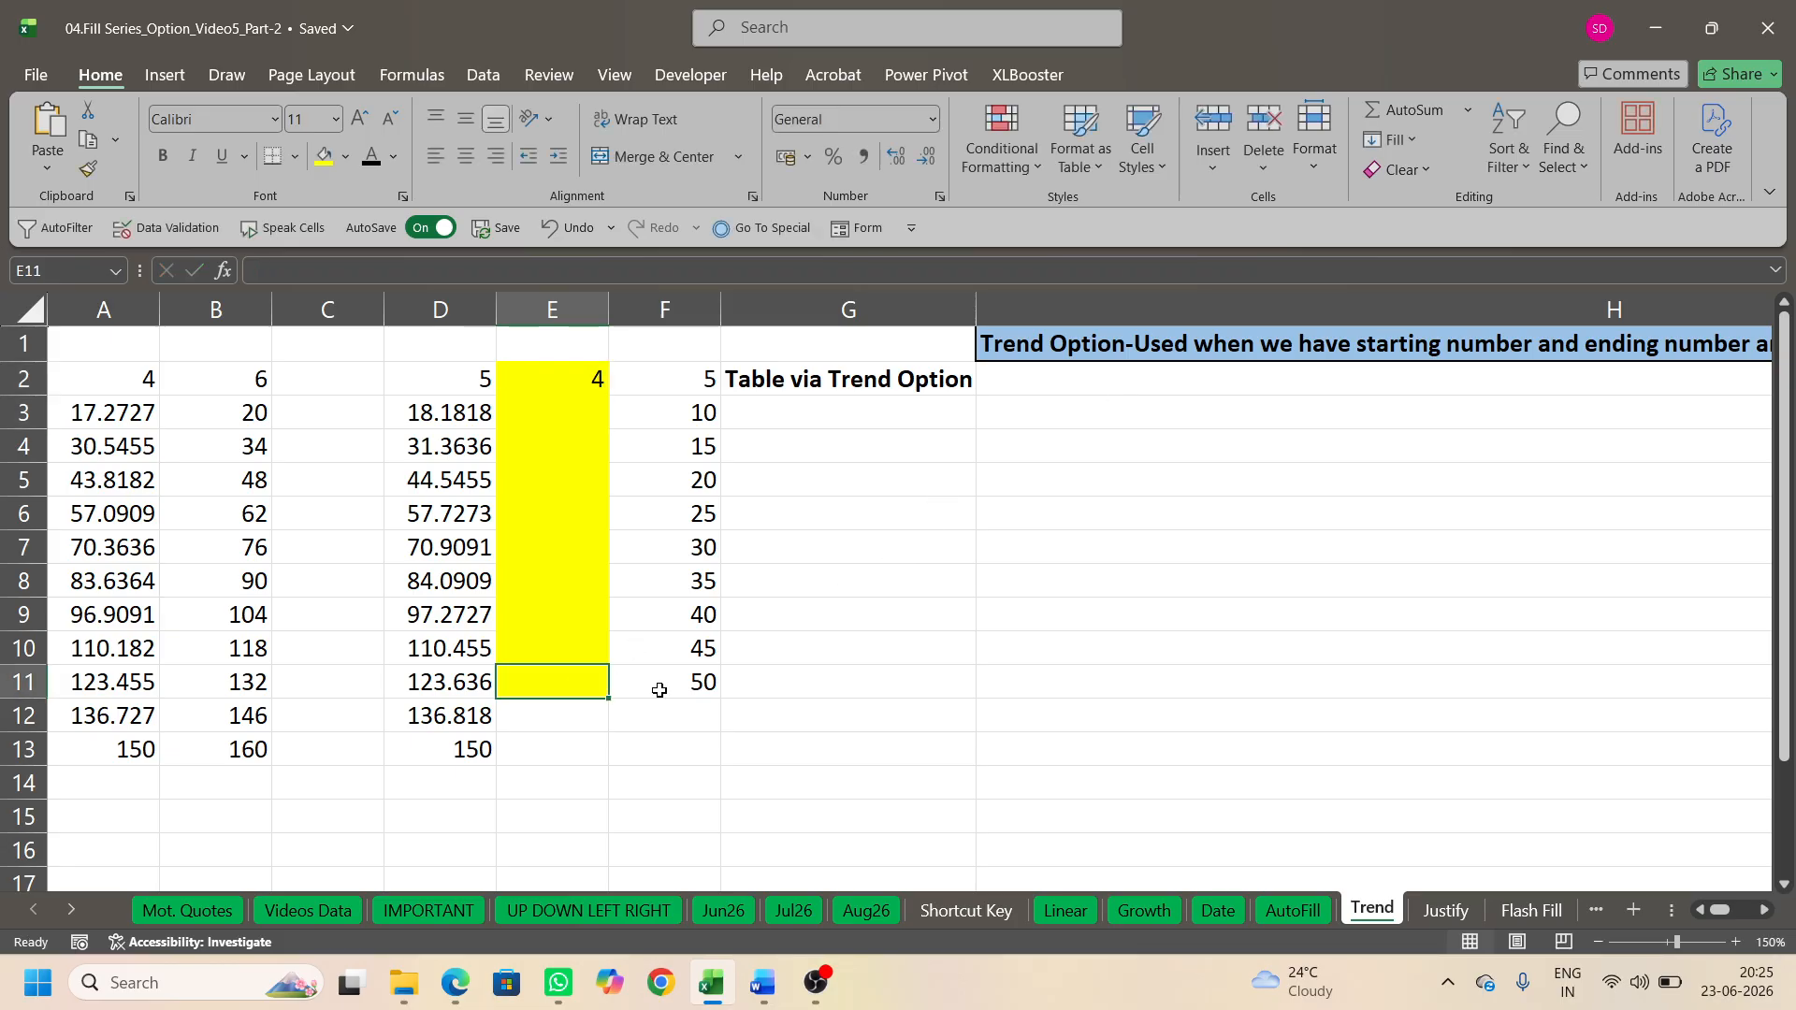
type("40")
key("Return")
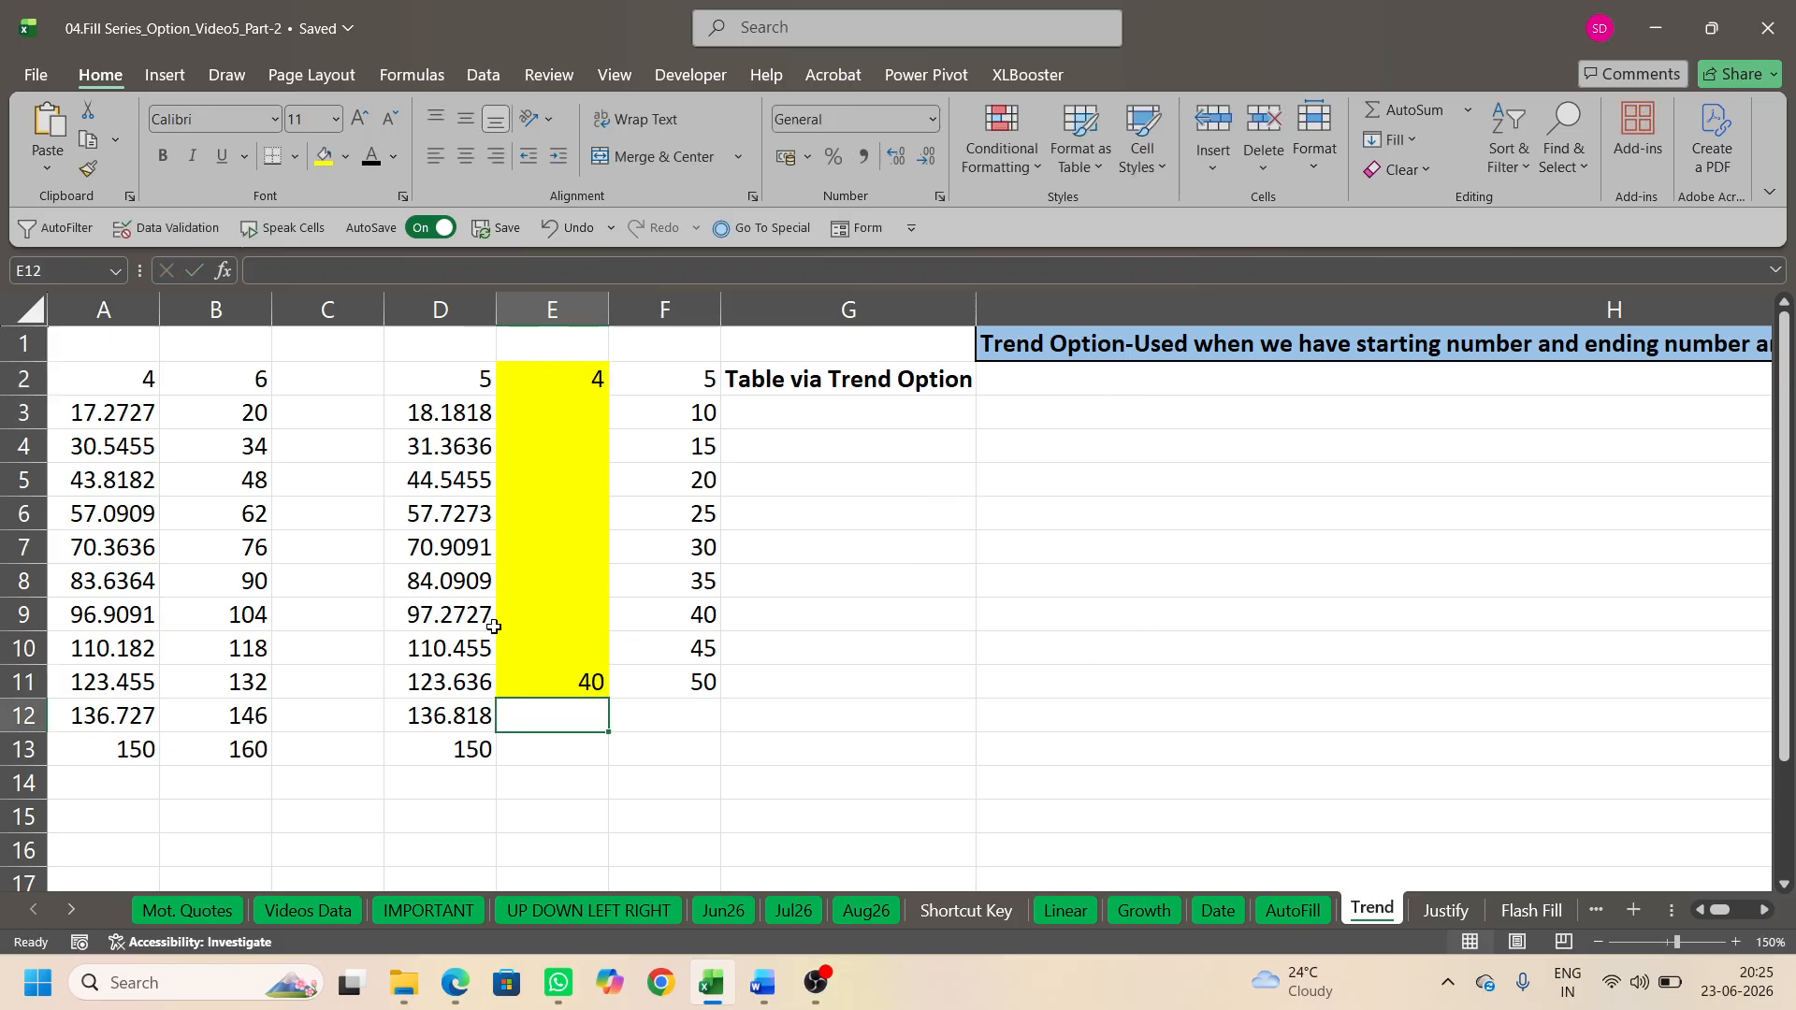
left_click(561, 380)
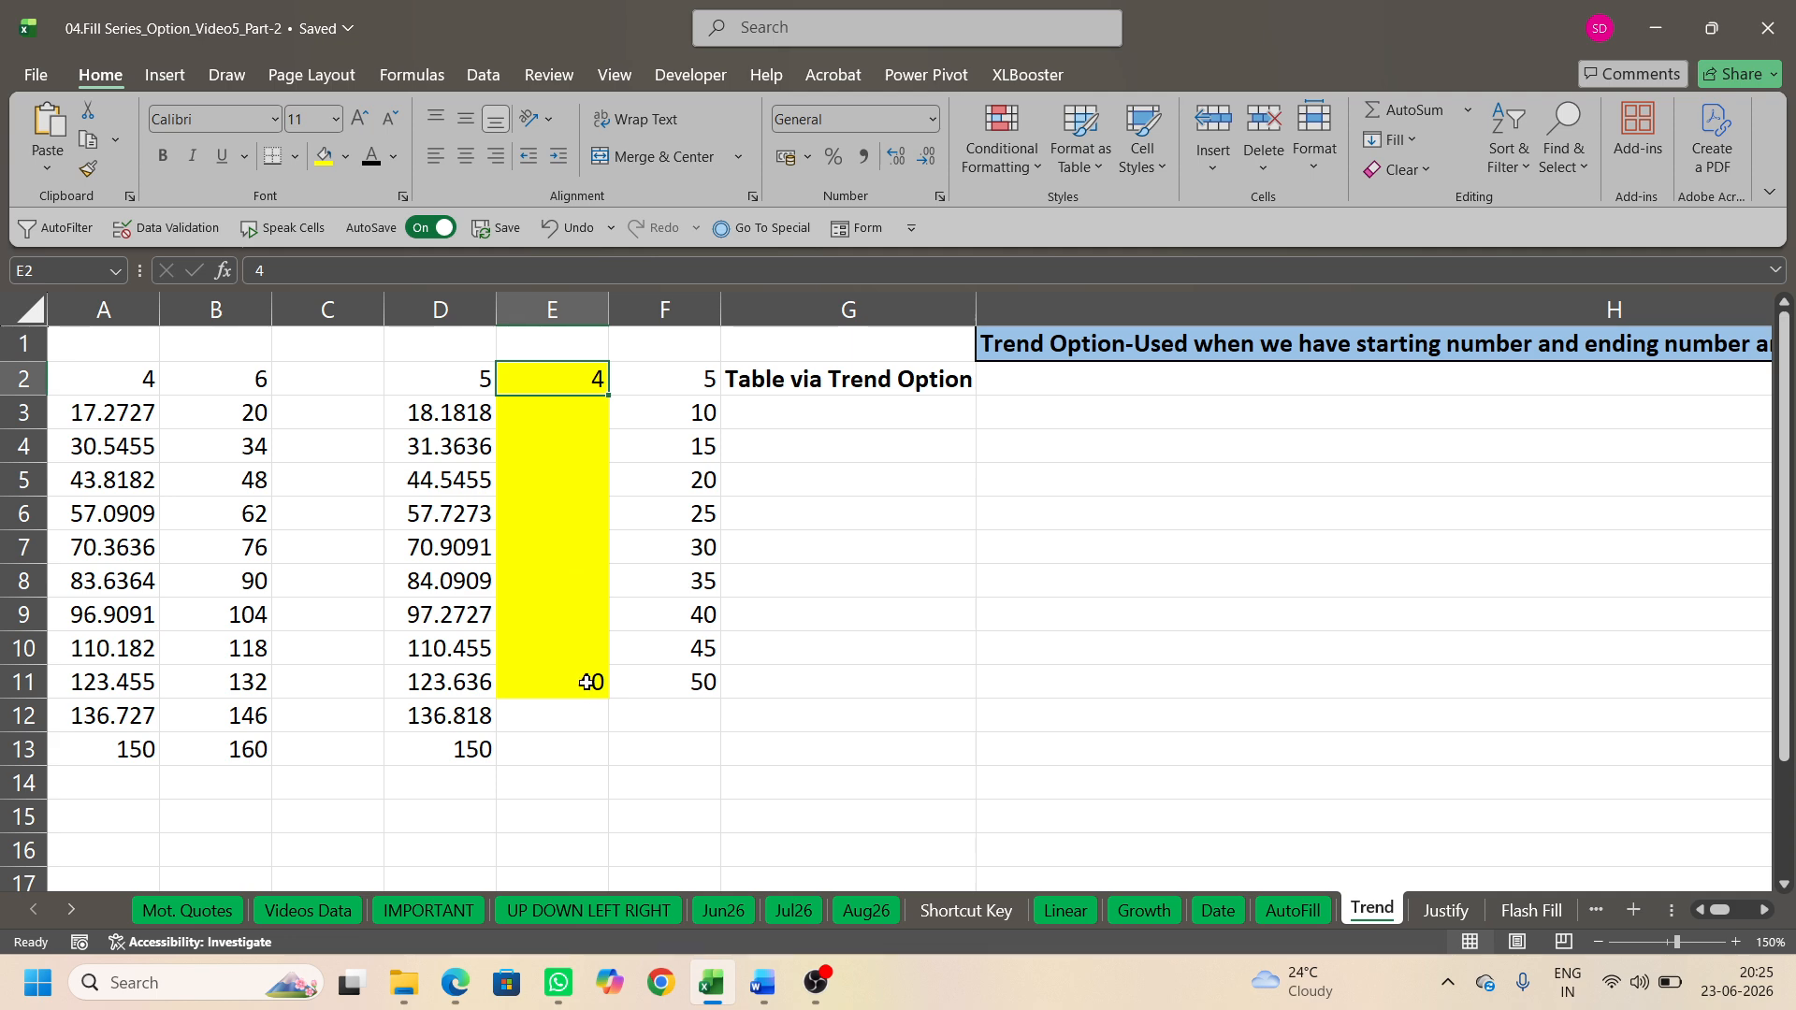
Step: Fill E2:E11 with a linear Fill Series in columns with the Trend option enabled, and compare it with column A
left_click(588, 683)
left_click(572, 383)
key("ctrl+shift+Down")
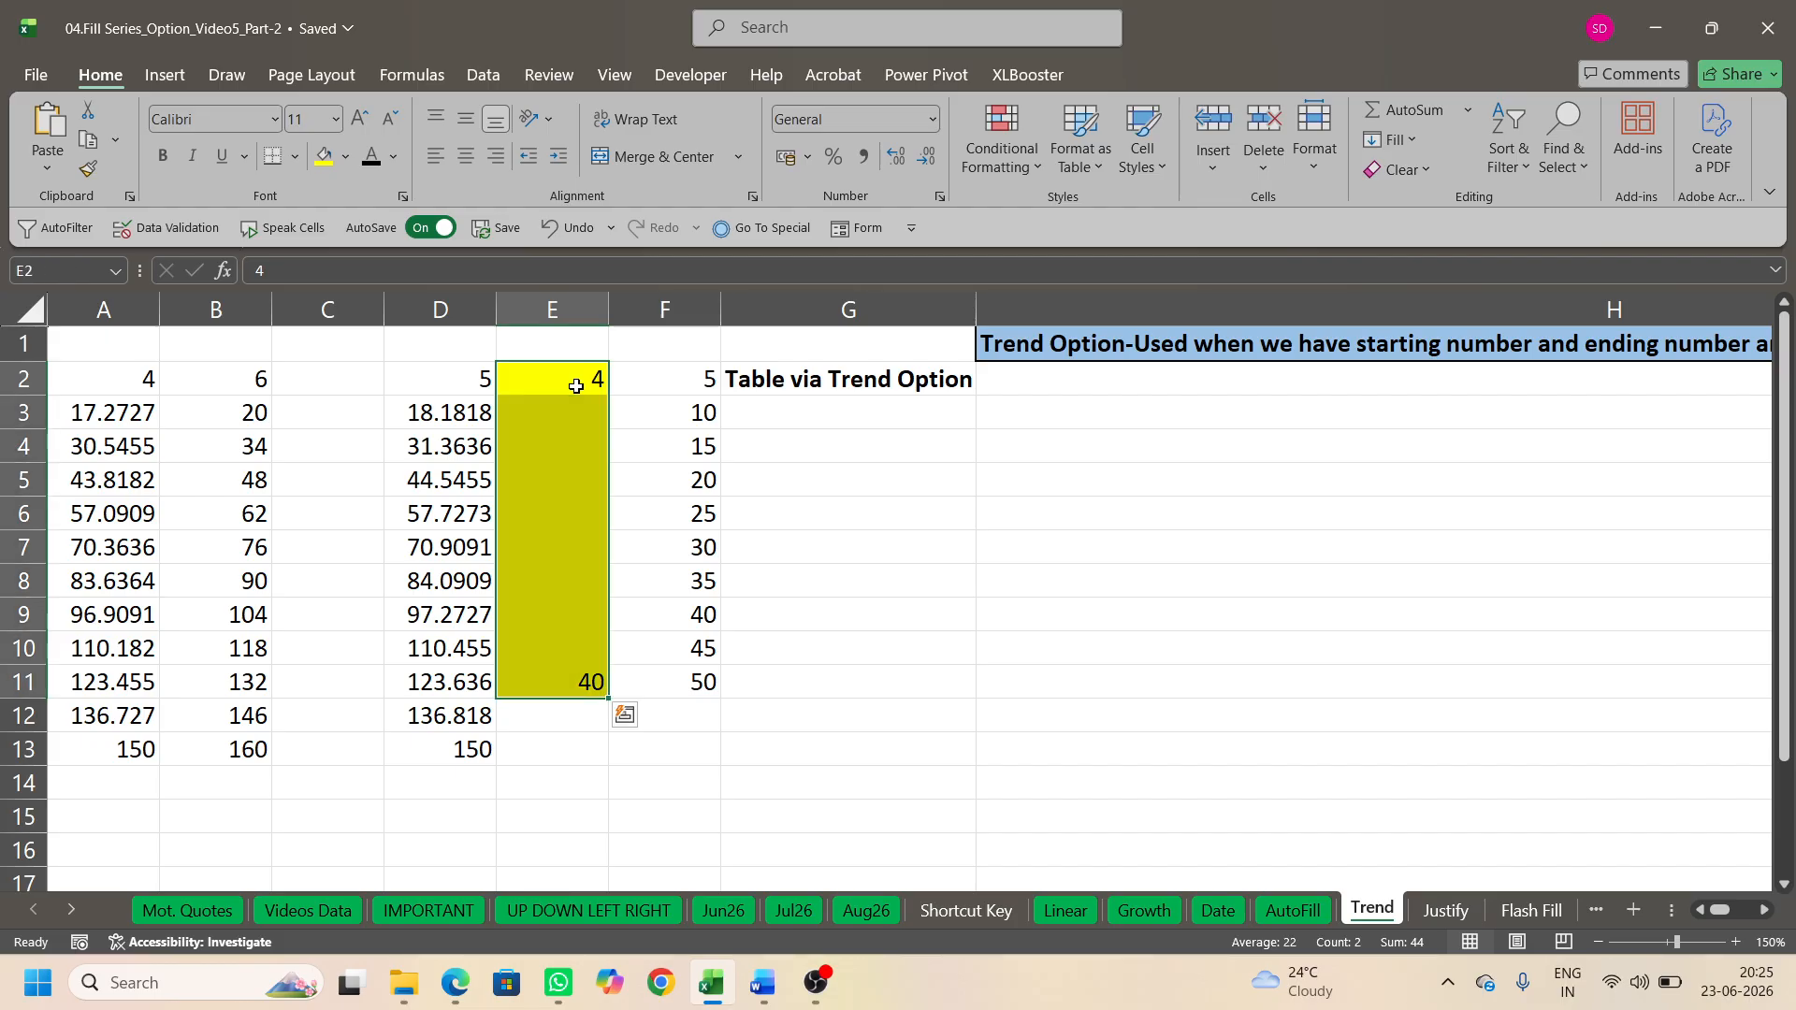
key("alt")
key("f")
key("i")
key("s")
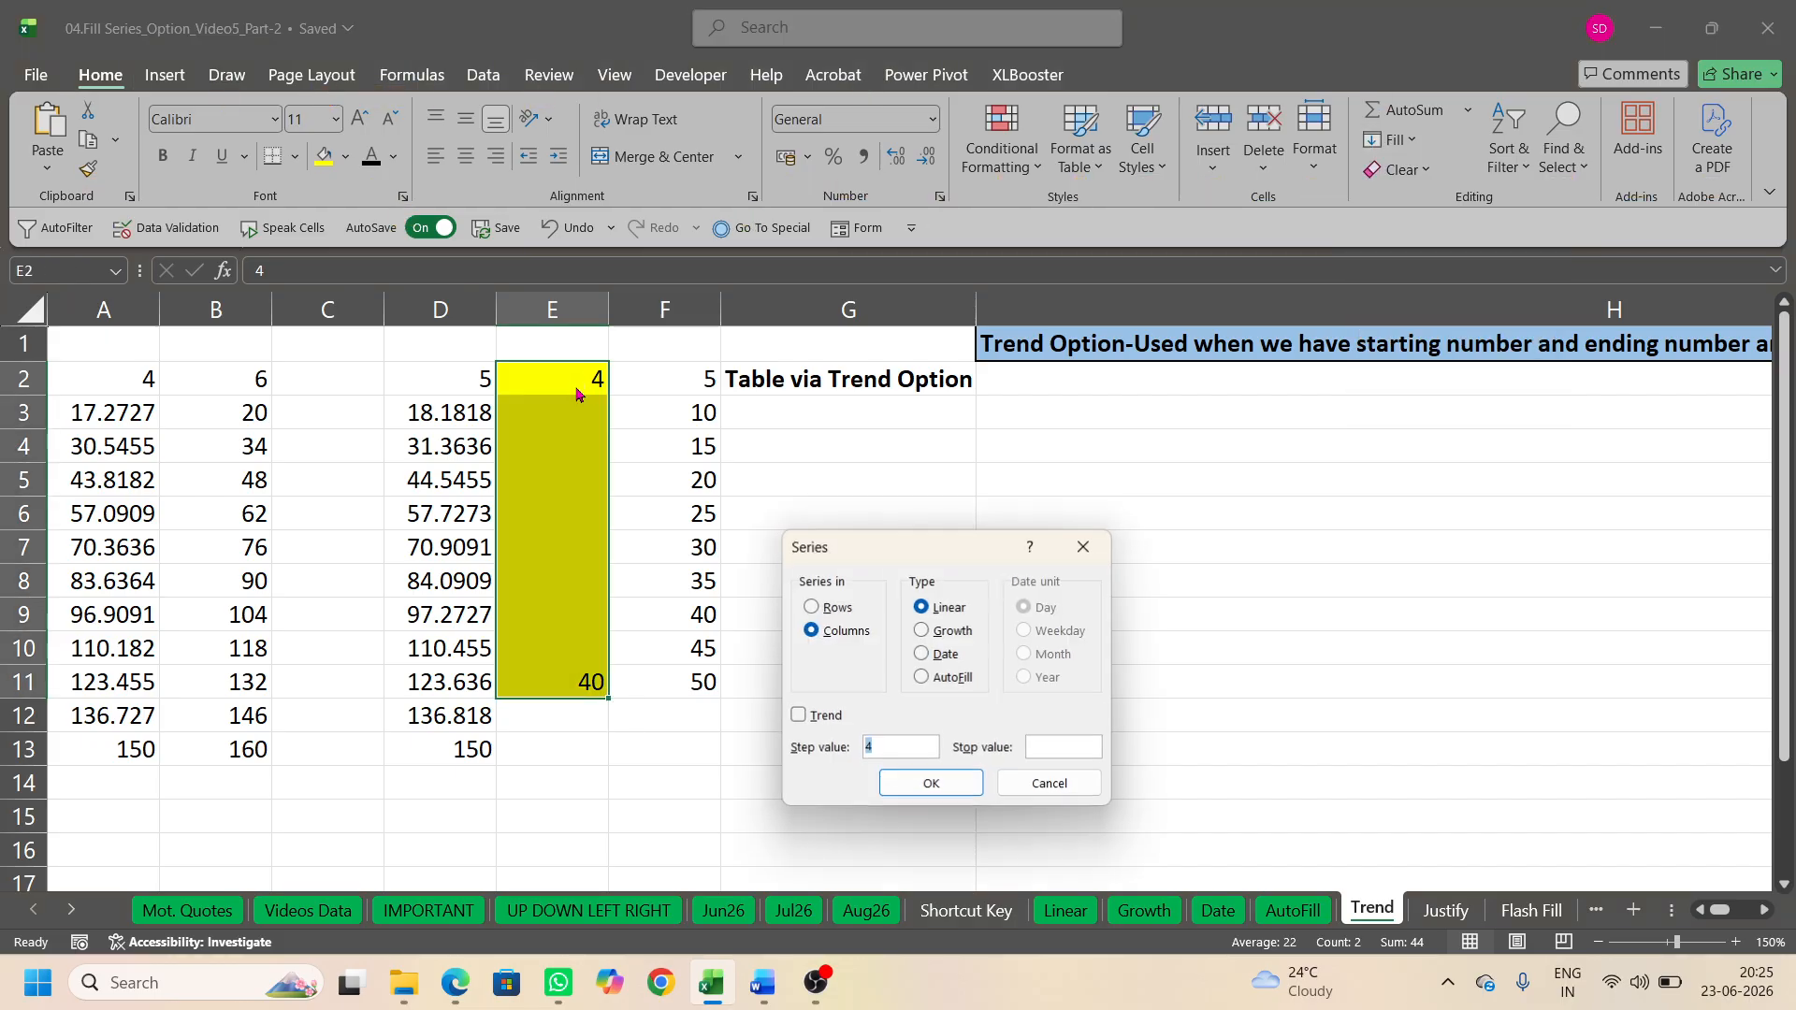
left_click(798, 716)
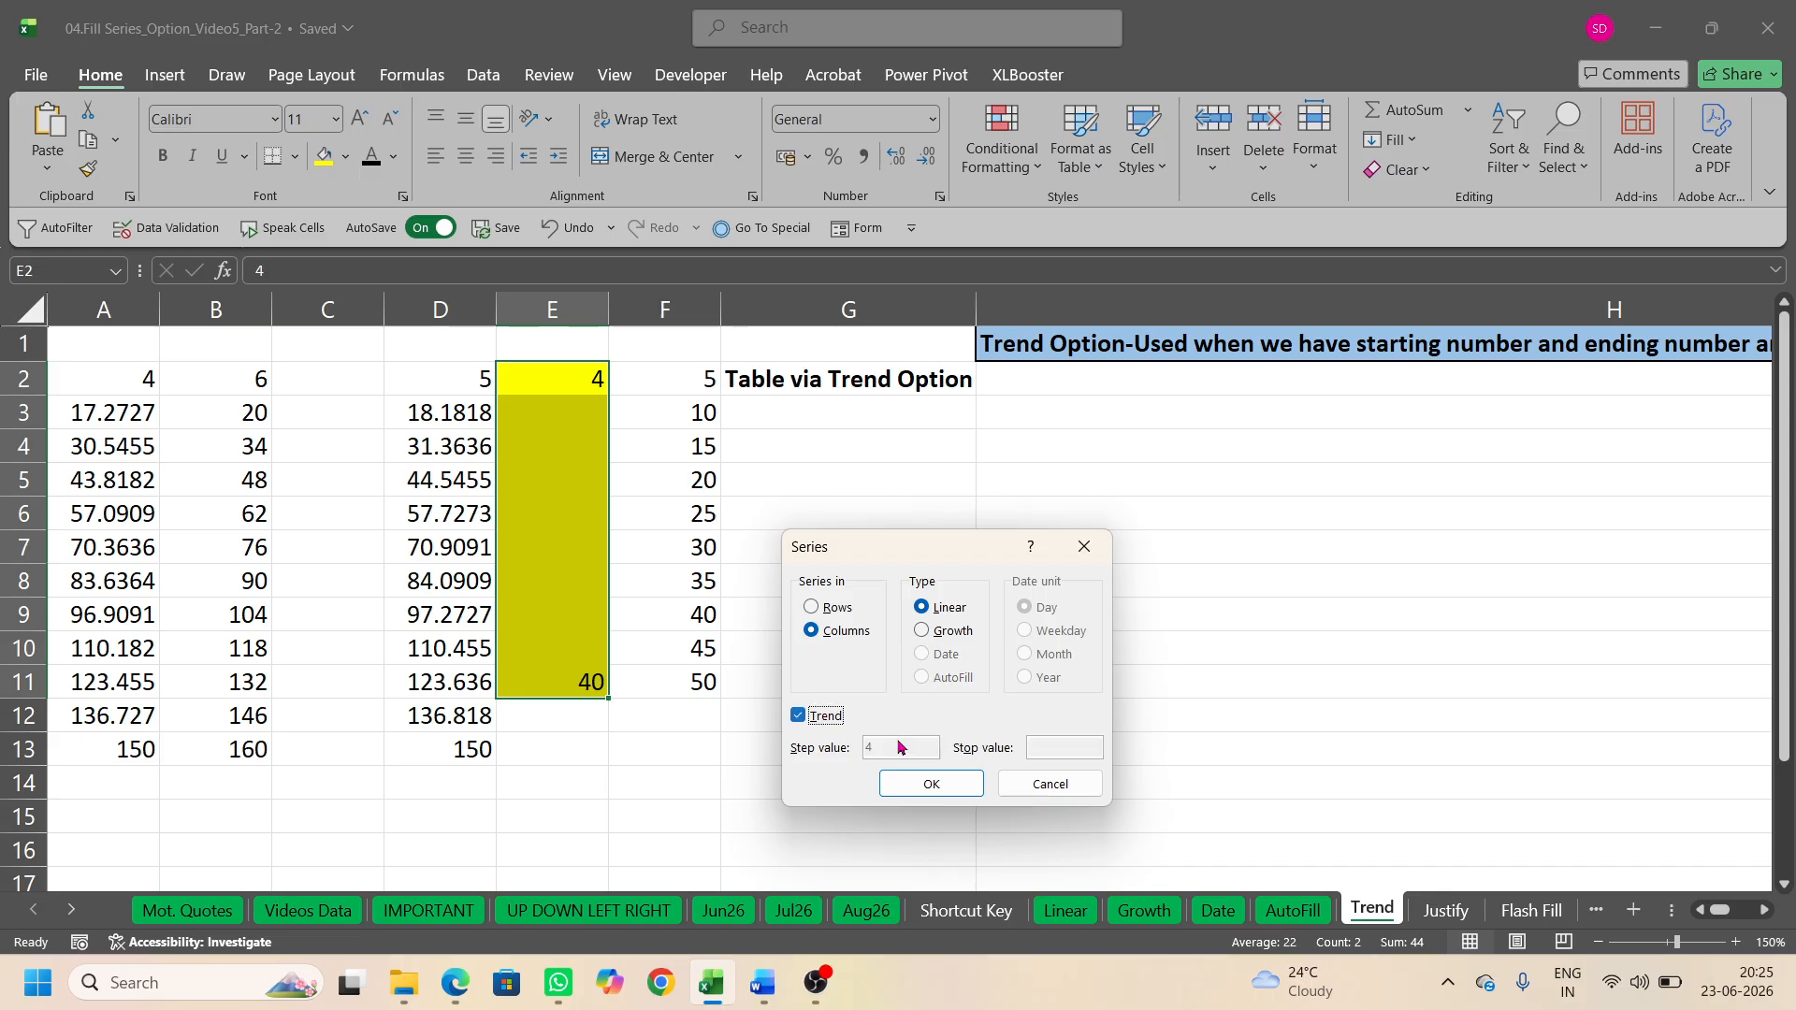
left_click(931, 784)
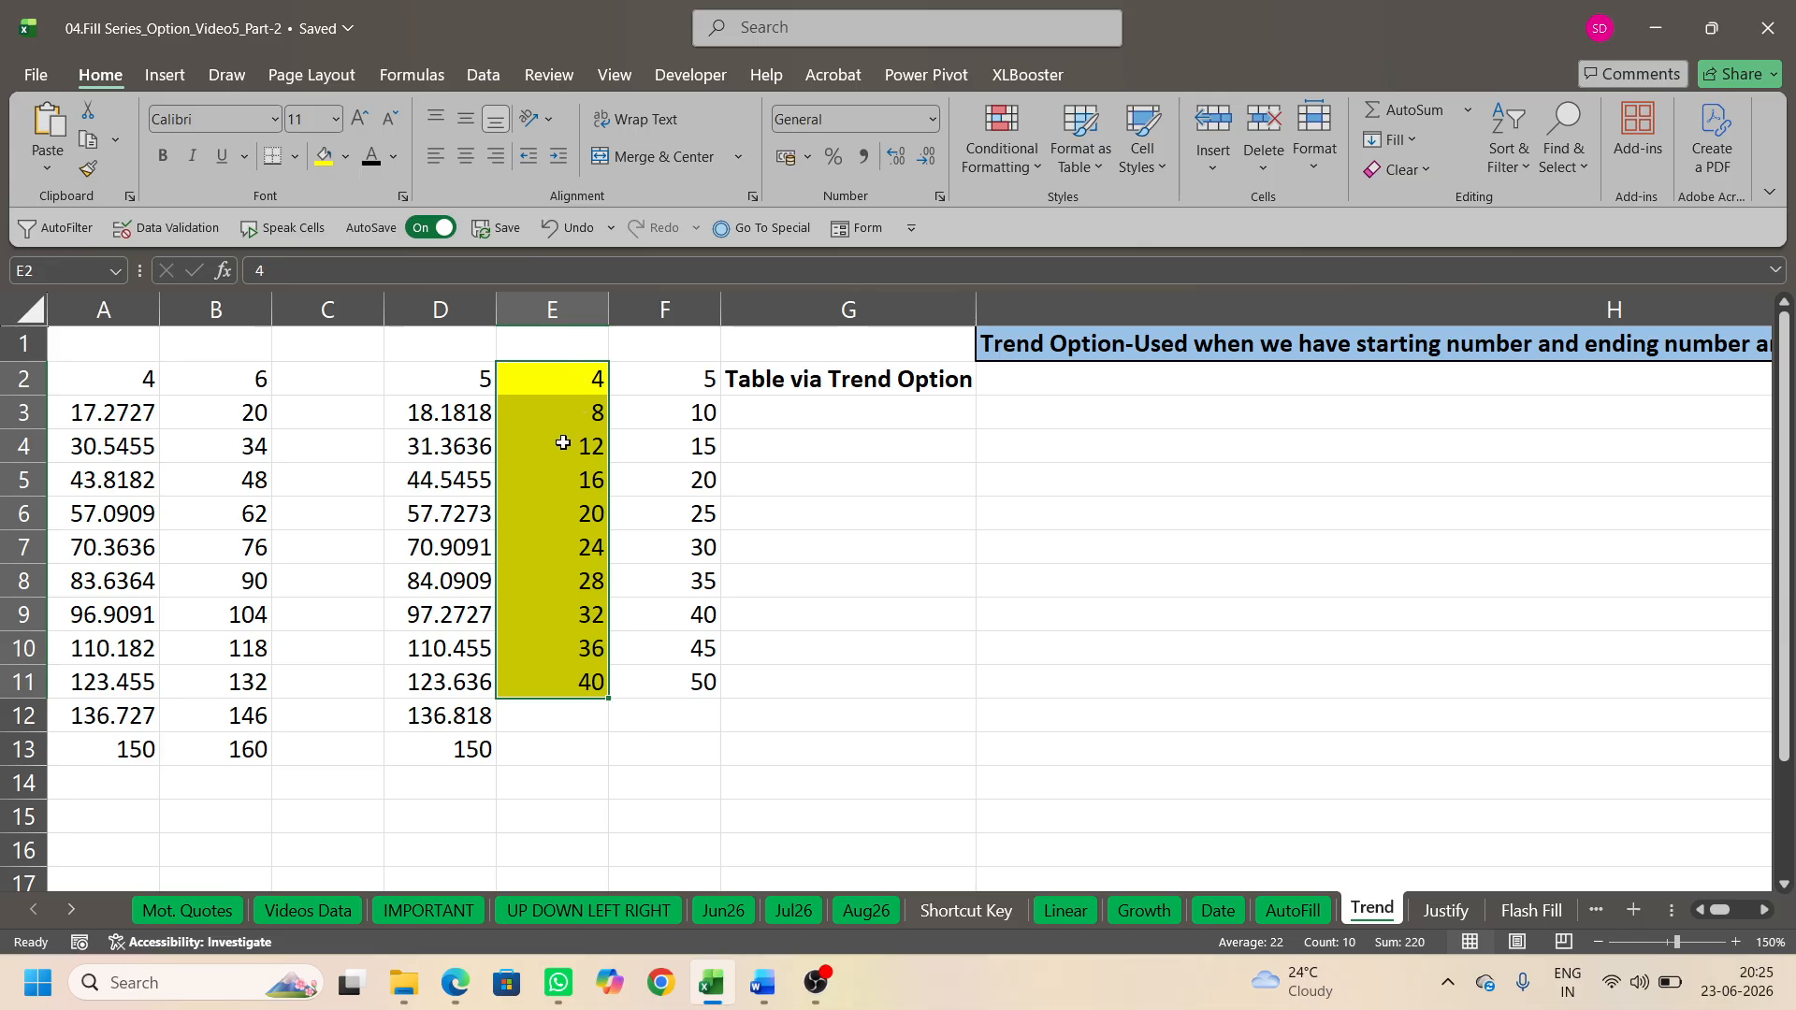
left_click_drag(121, 374, 135, 746)
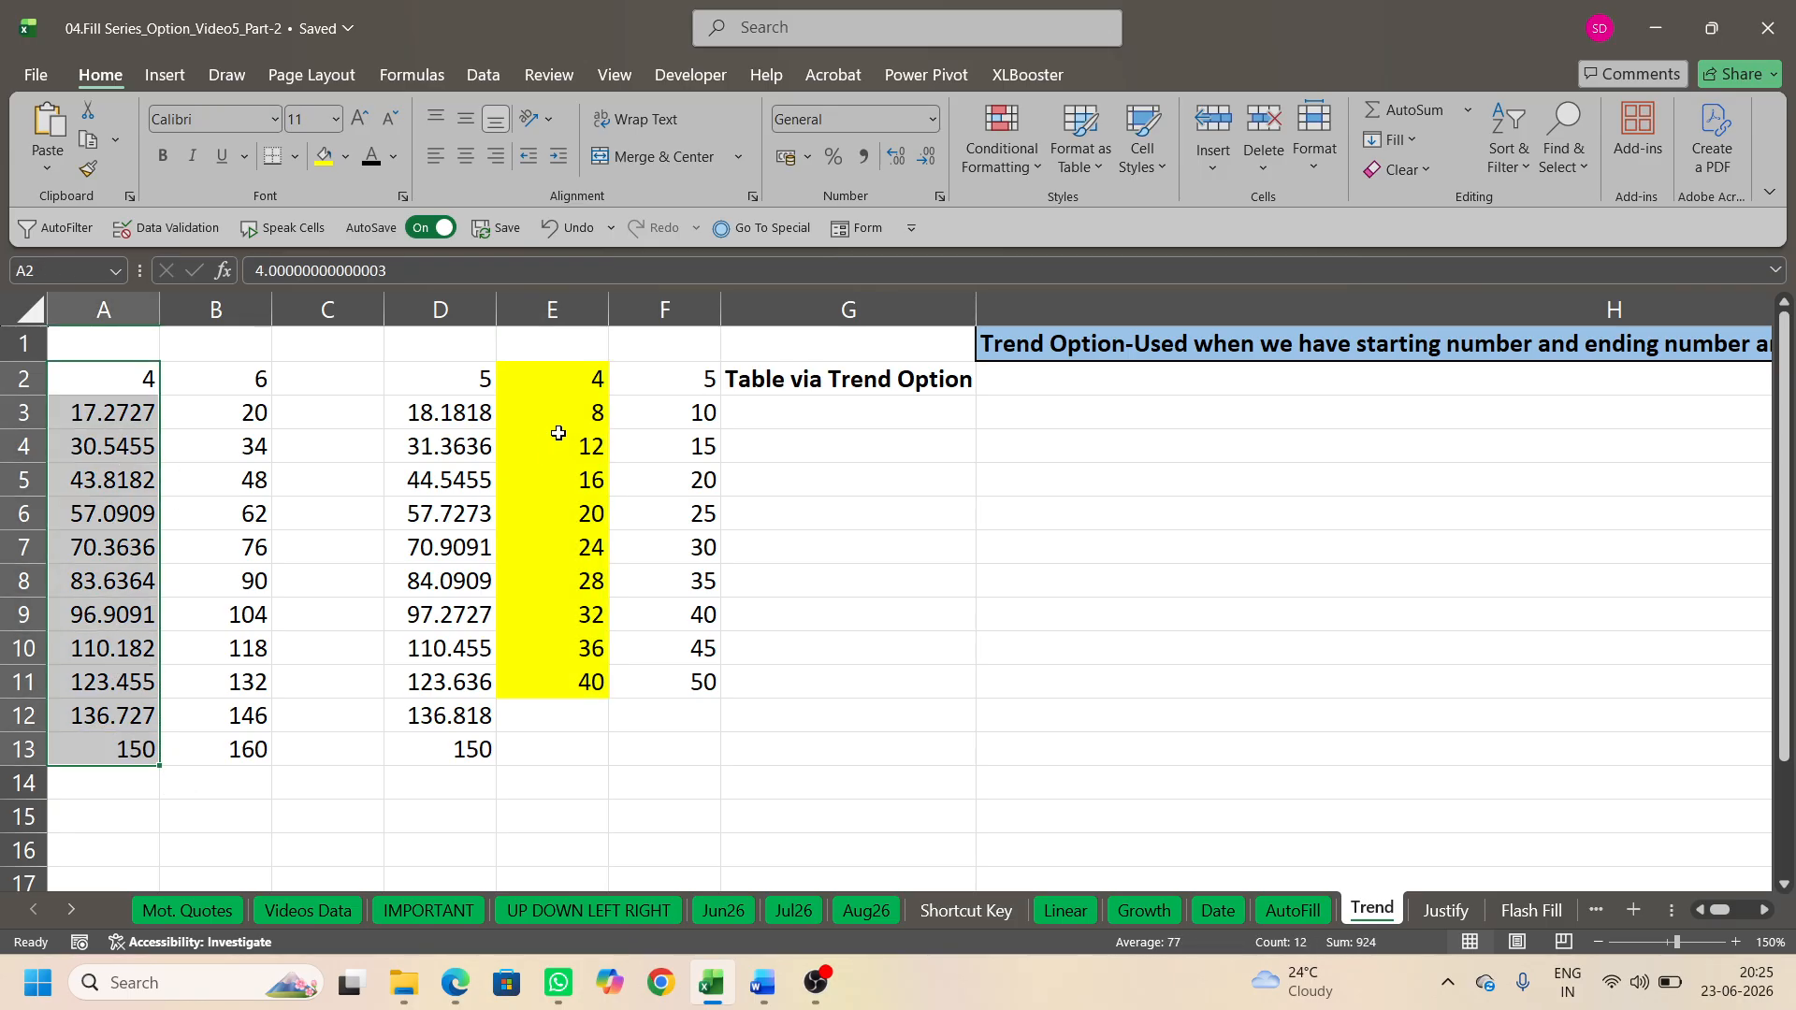
left_click(570, 388)
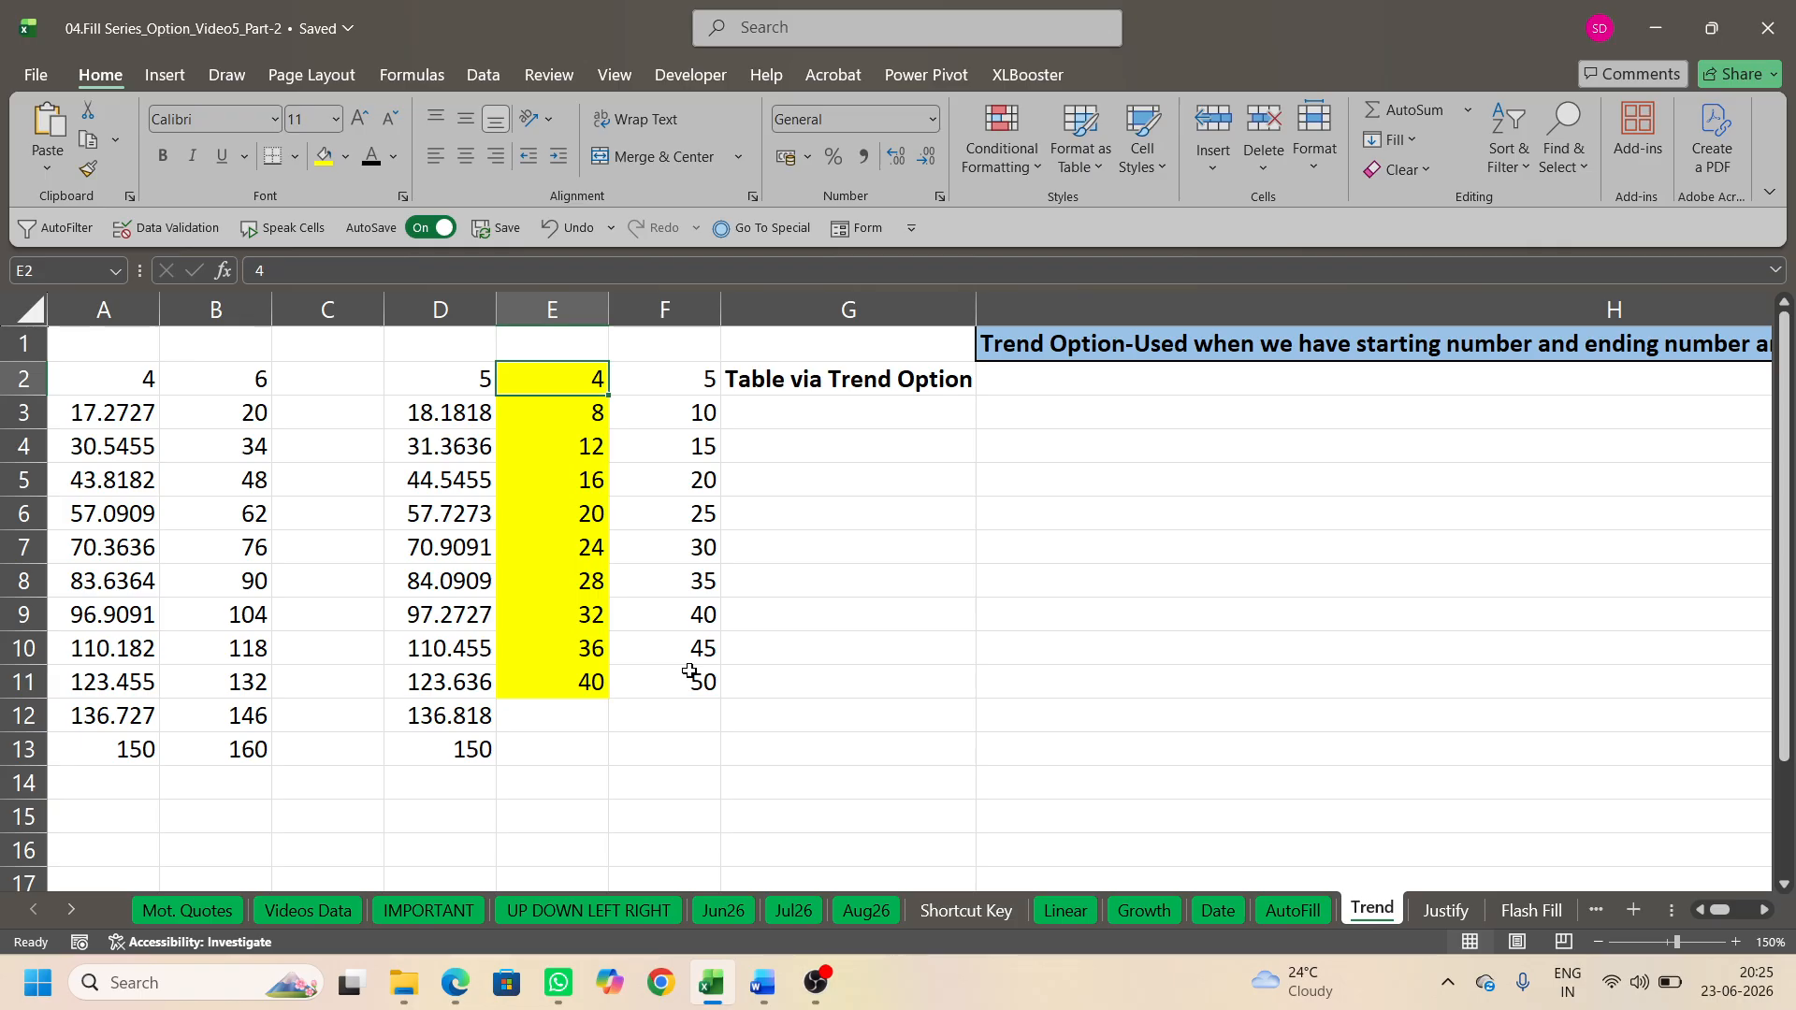
Step: Undo the Trend fills, the endpoint numbers and the yellow shading in columns A and E
key("ctrl+z")
key("ctrl+z")
key("ctrl+z")
key("ctrl+z")
key("ctrl+z")
key("ctrl+z")
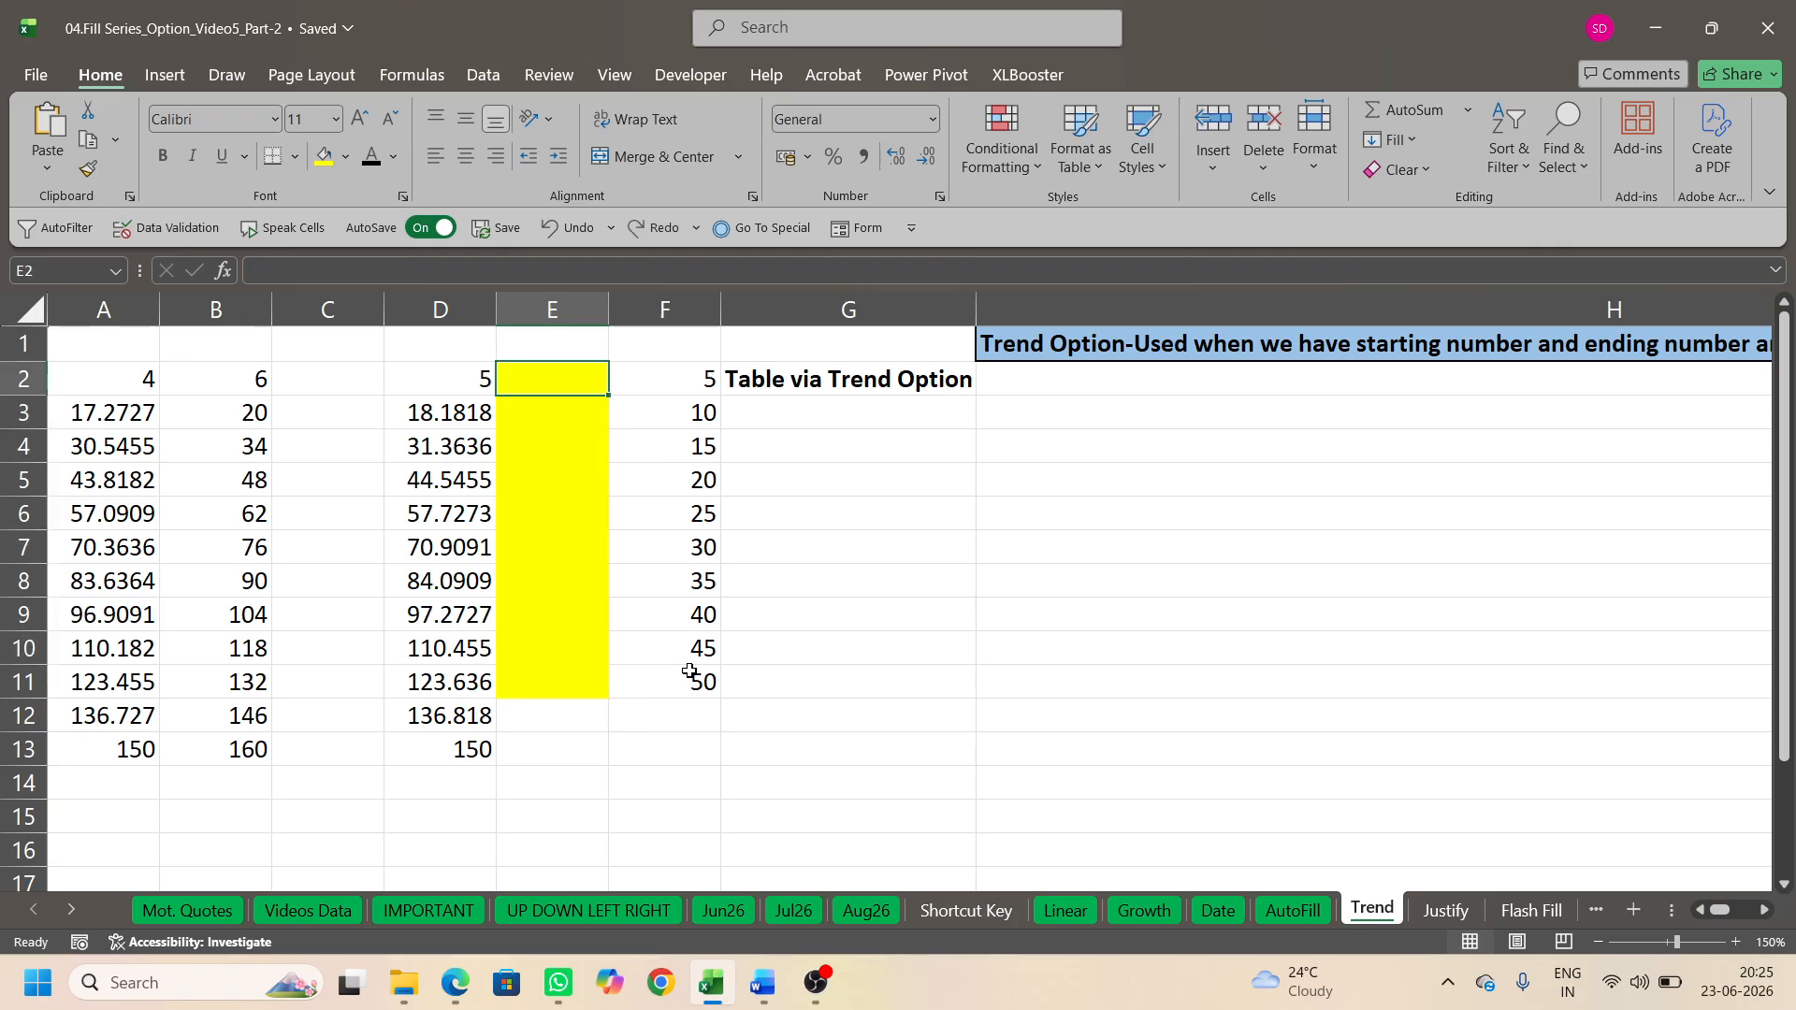
key("ctrl+z")
key("ctrl+z")
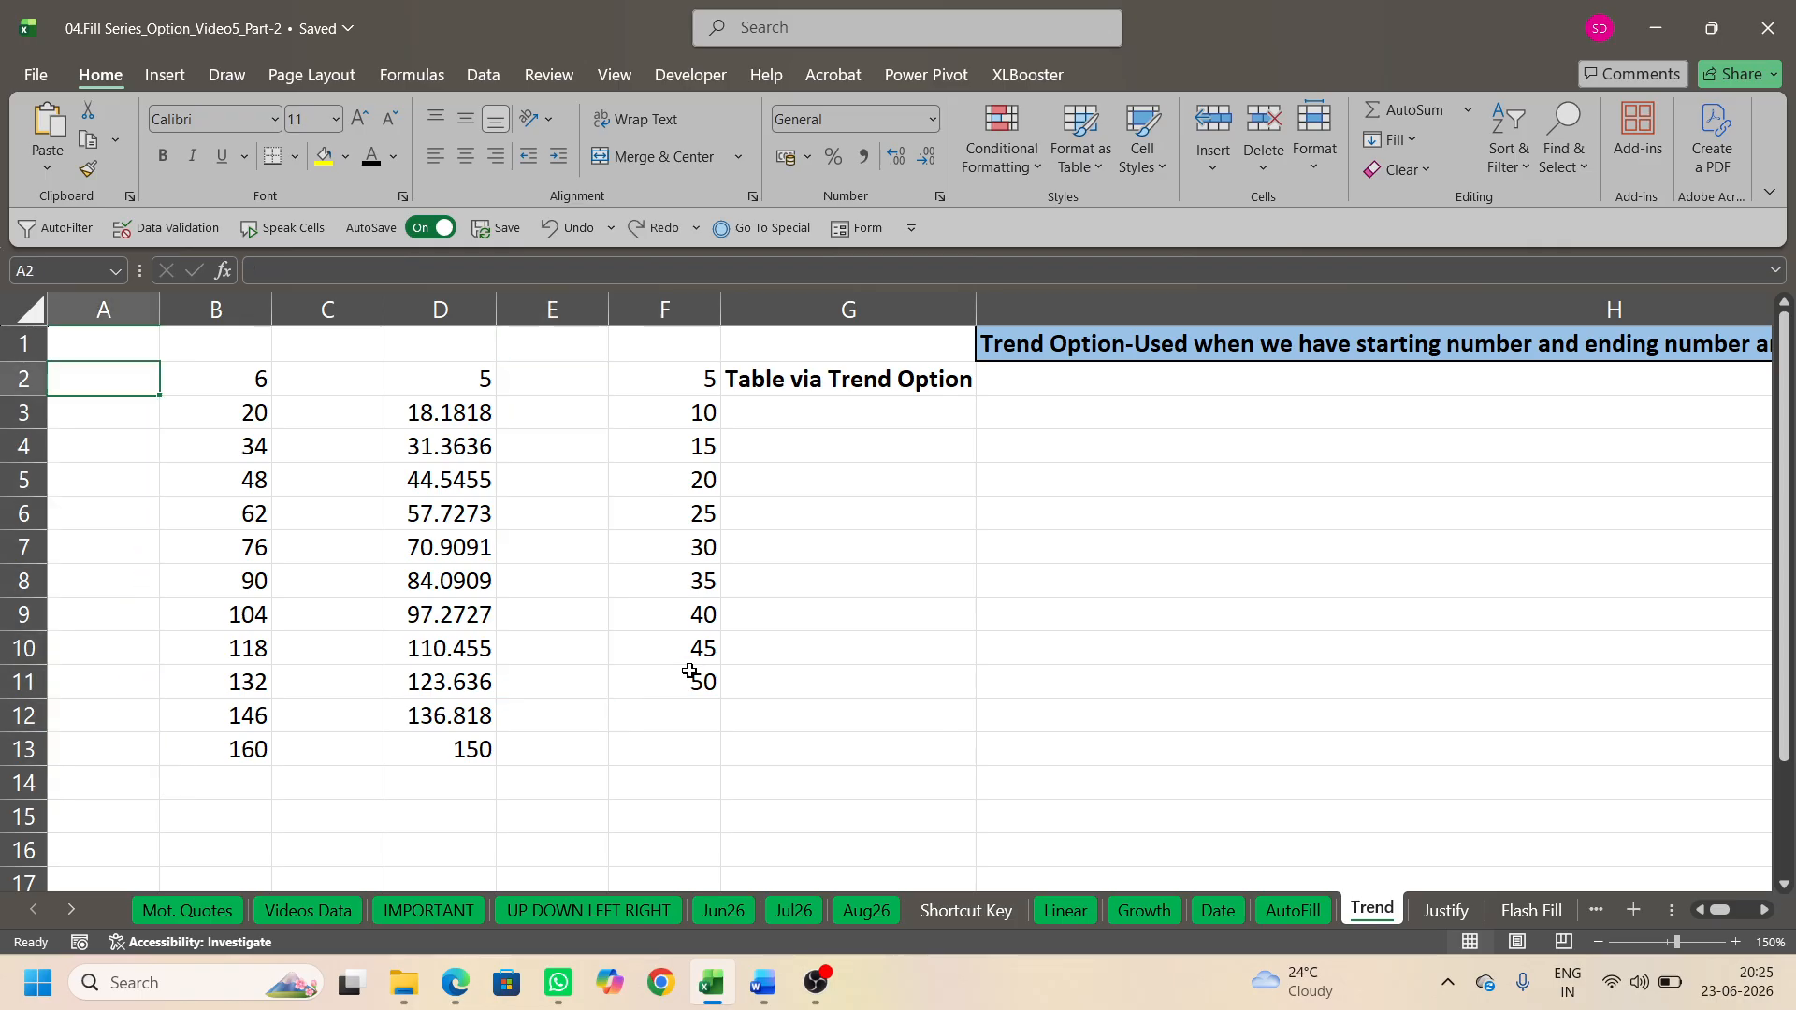
Step: Colour the Trend sheet's tab standard green
right_click(1378, 920)
mouse_move(1431, 749)
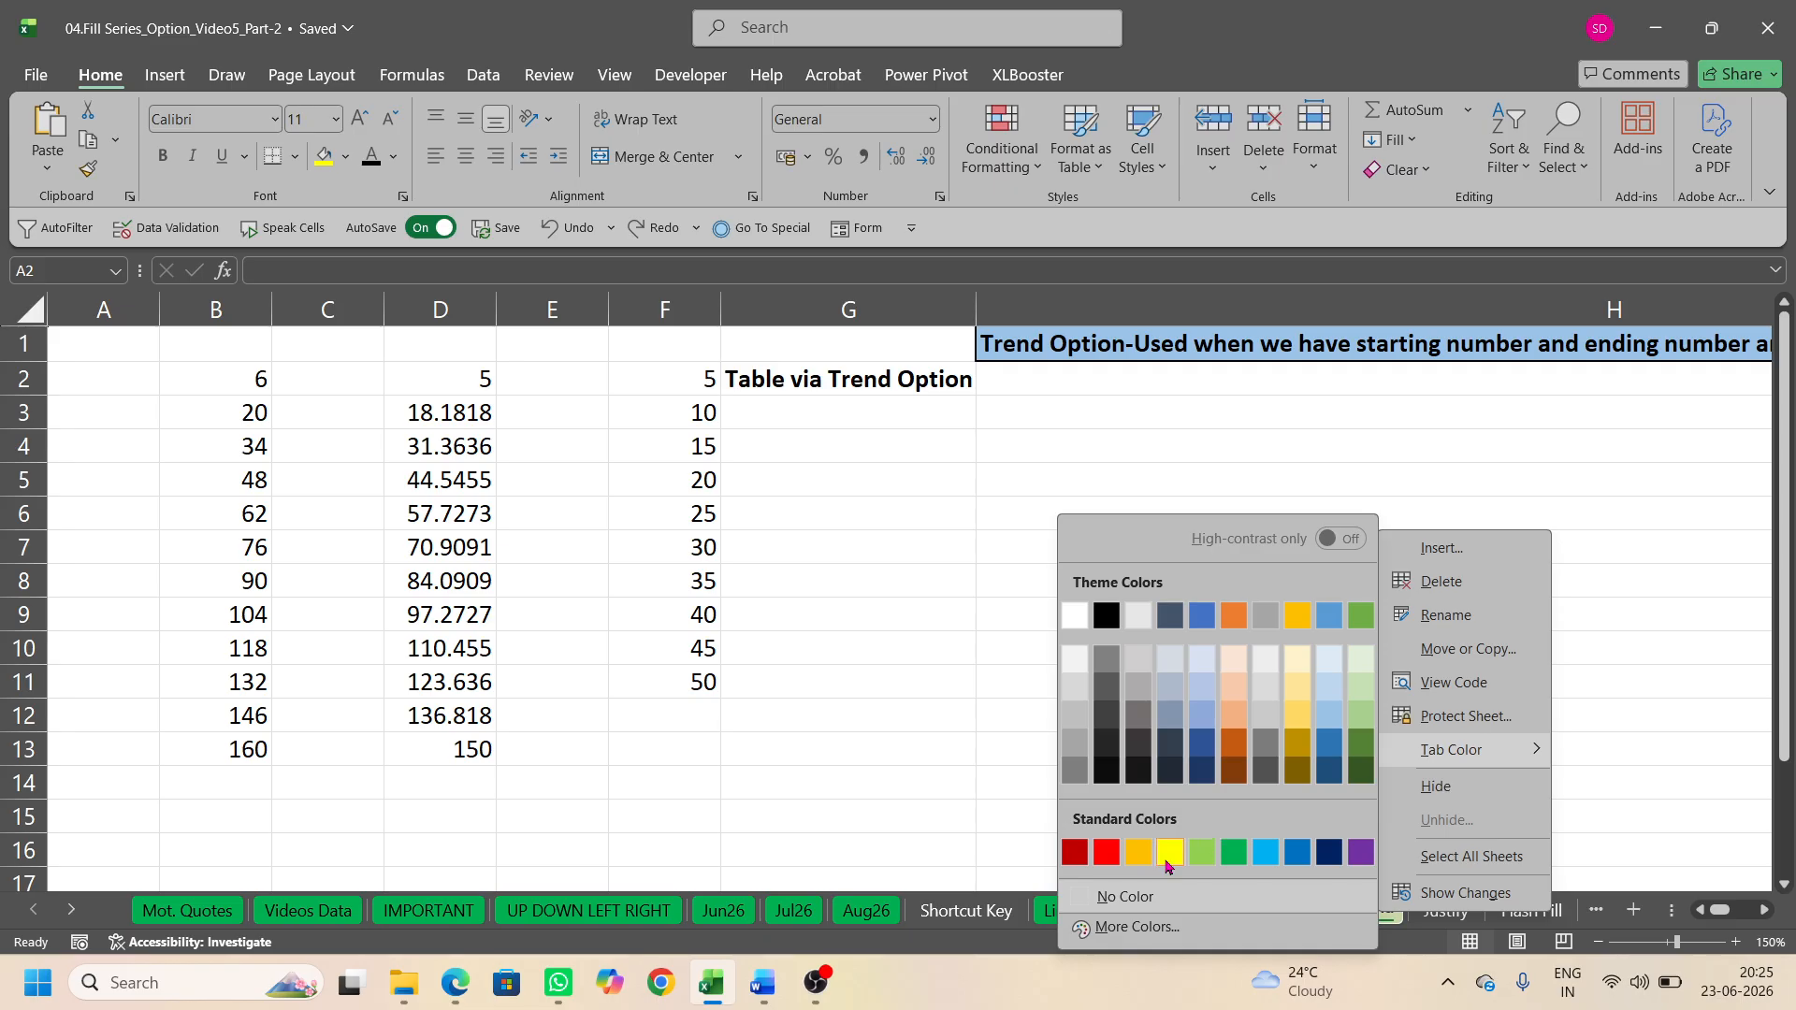
left_click(1235, 851)
Step: Locate the sample sentence in B16 of the Justify sheet and create a new blank workbook
left_click(1447, 919)
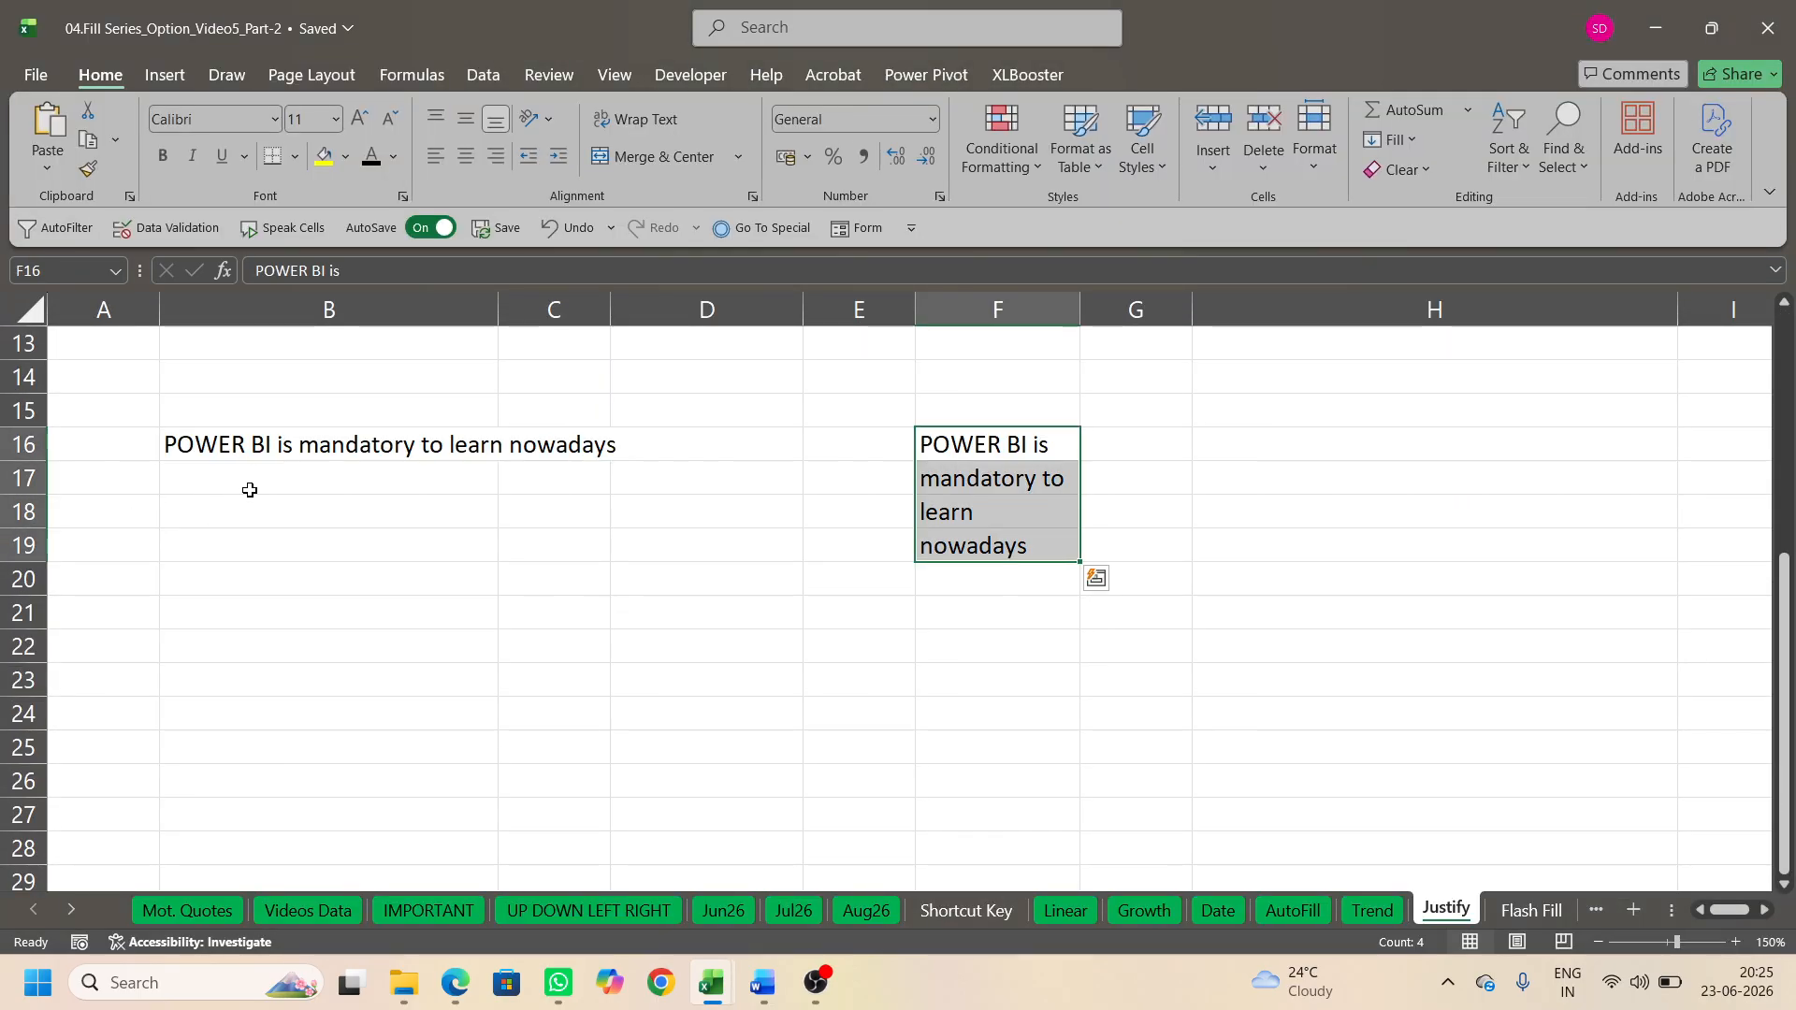
left_click(299, 449)
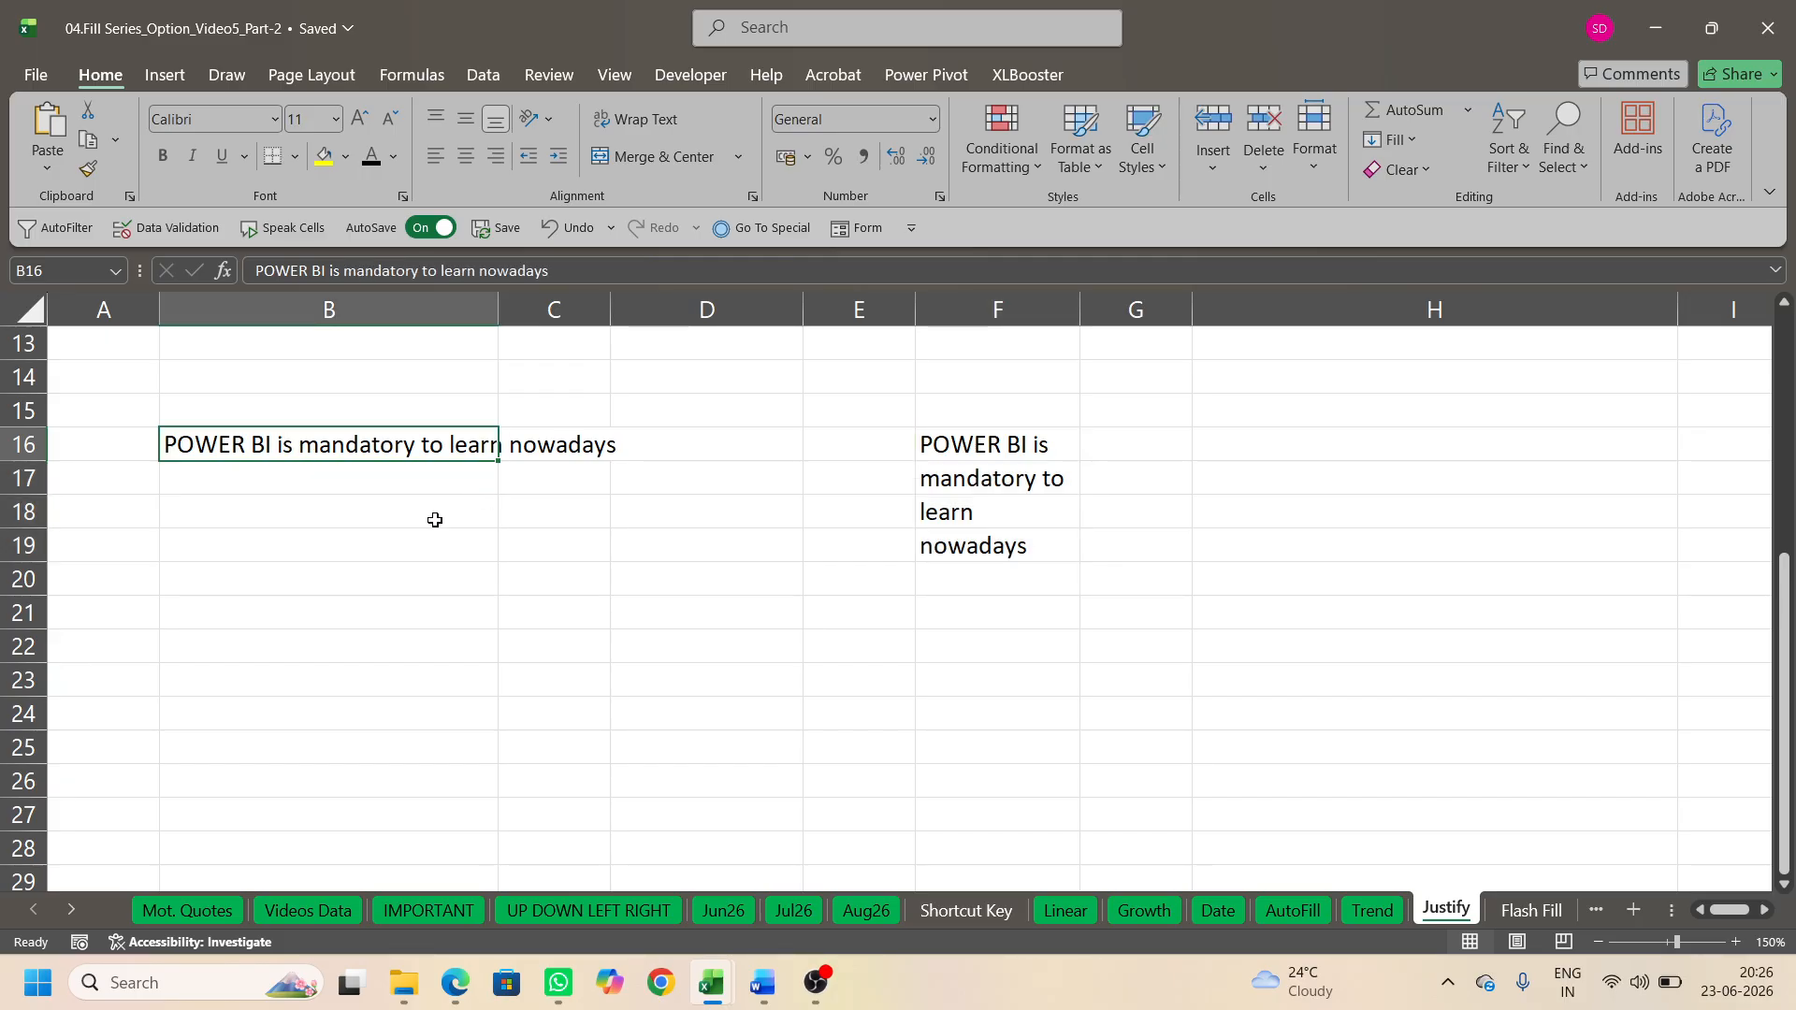
key("ctrl+n")
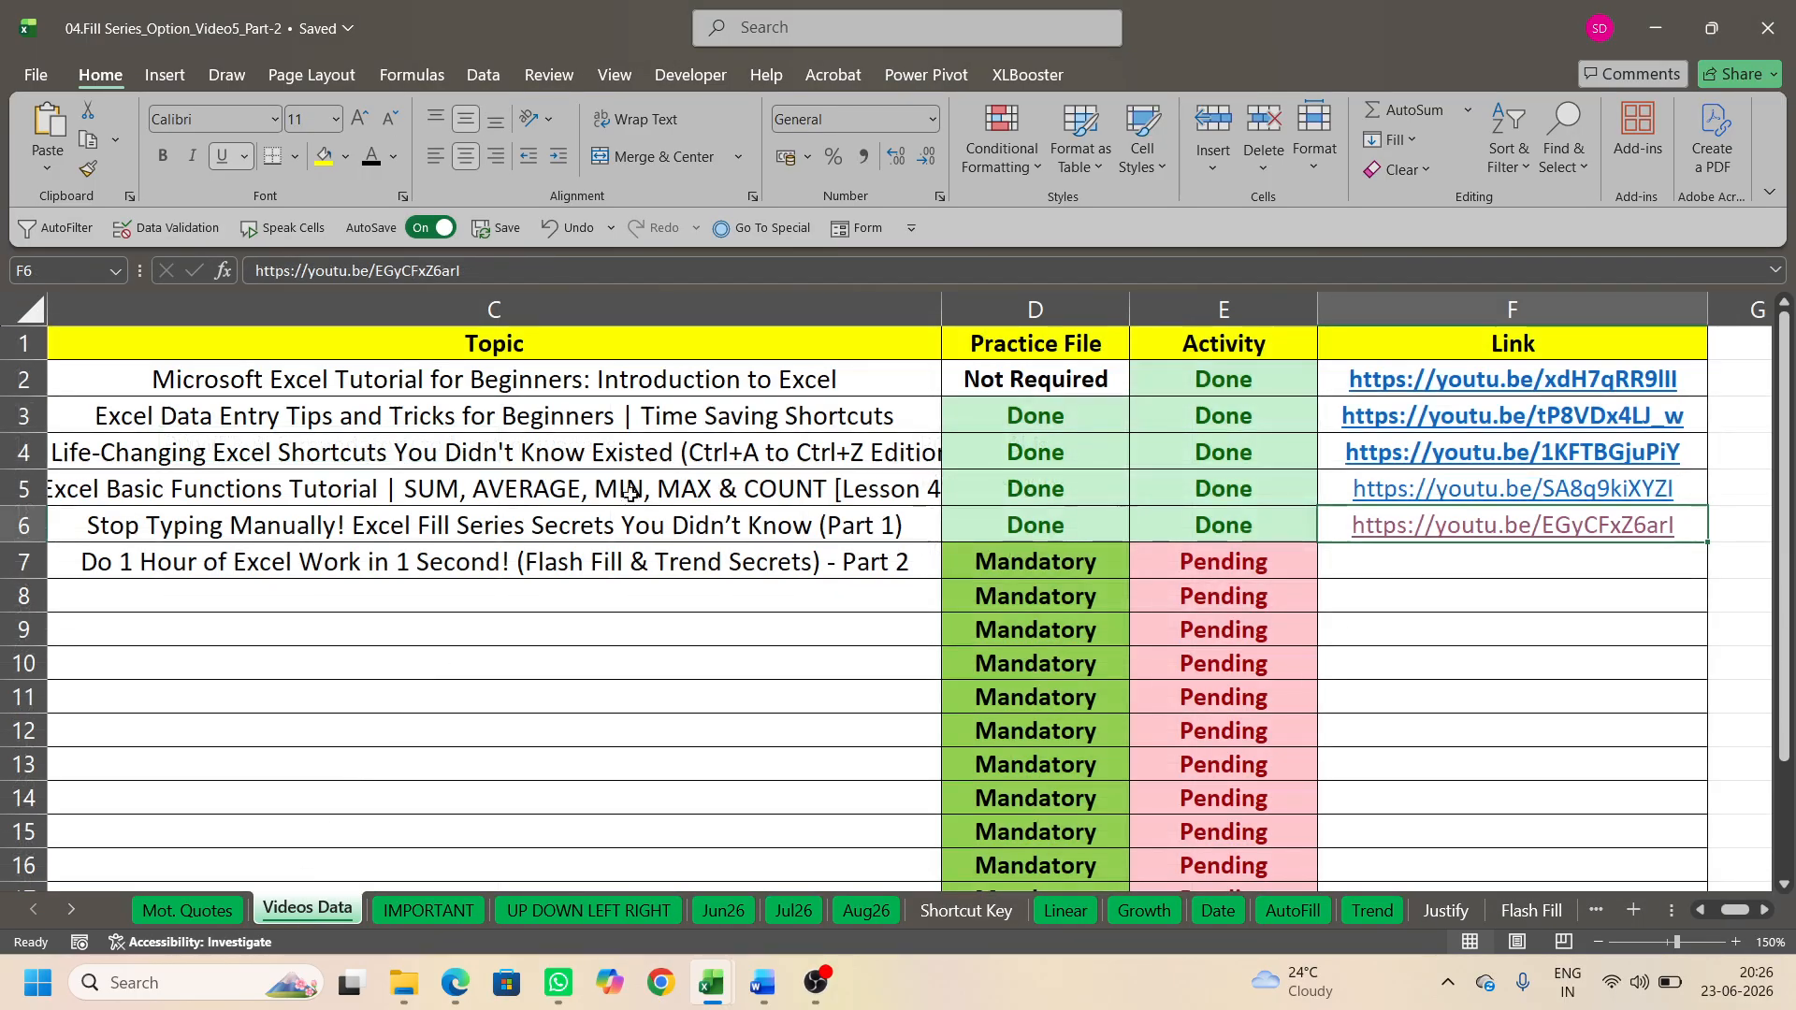
left_click(606, 455)
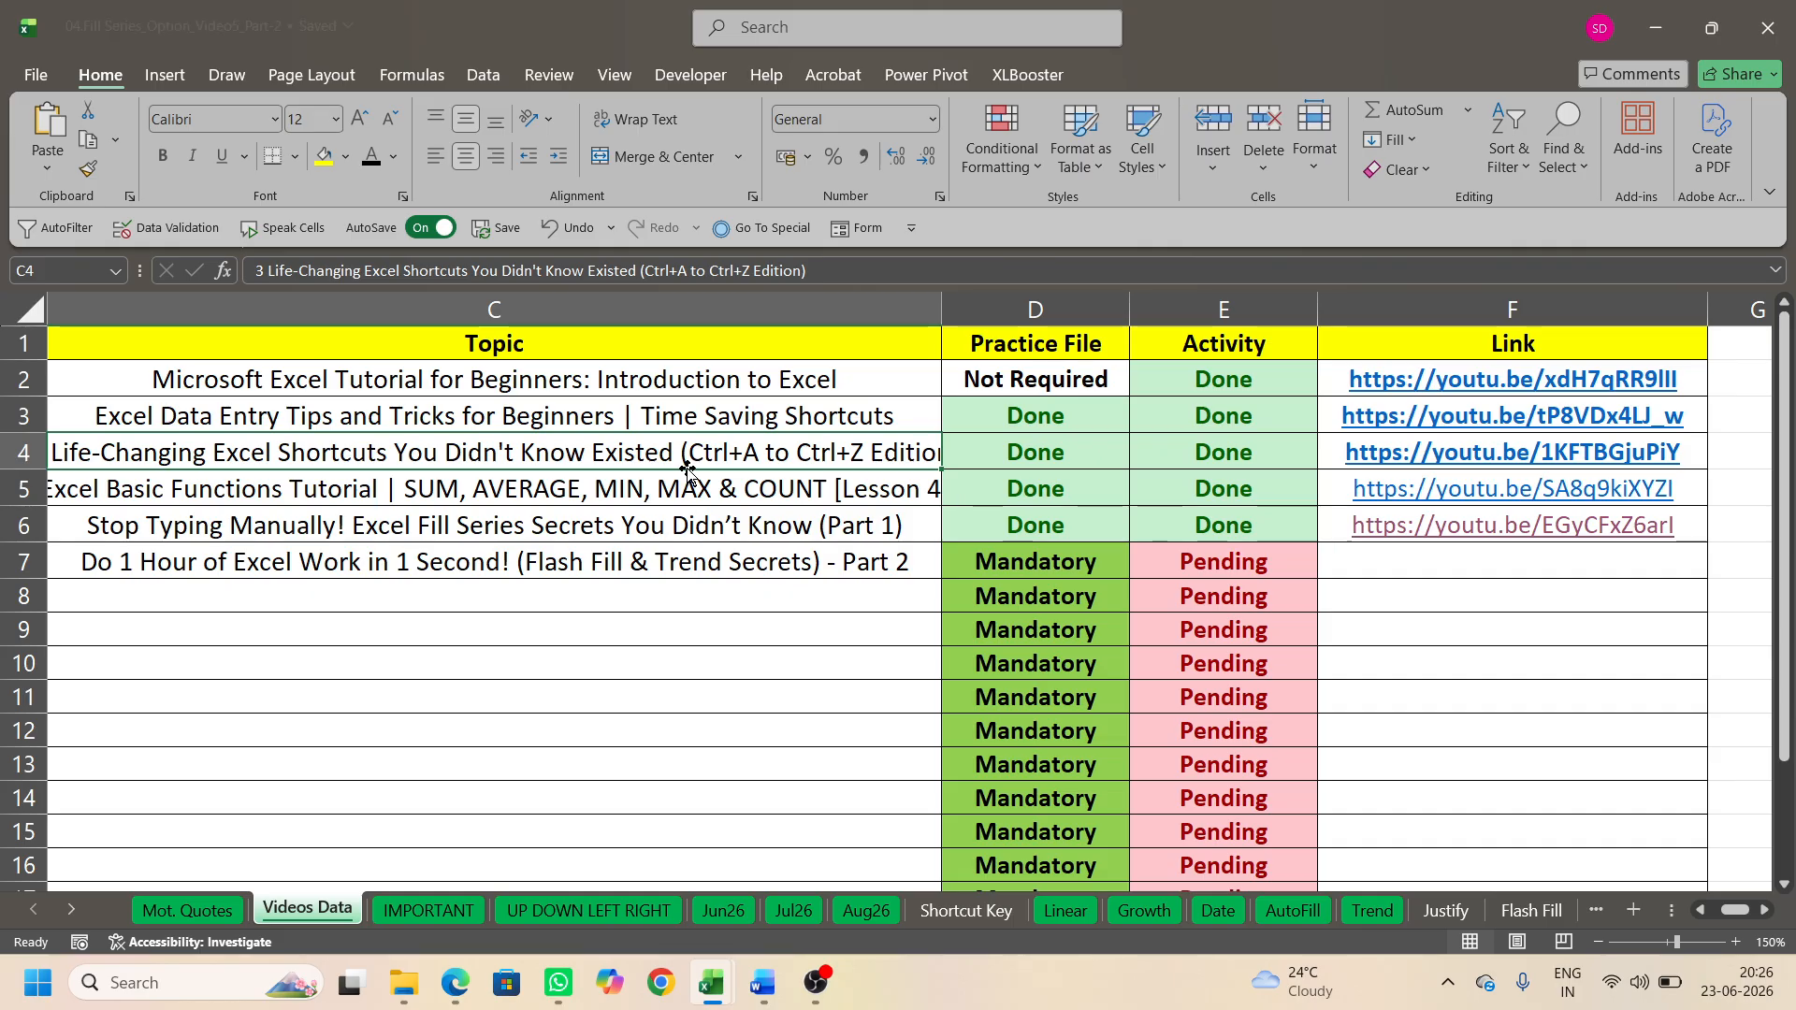
key("ctrl+n")
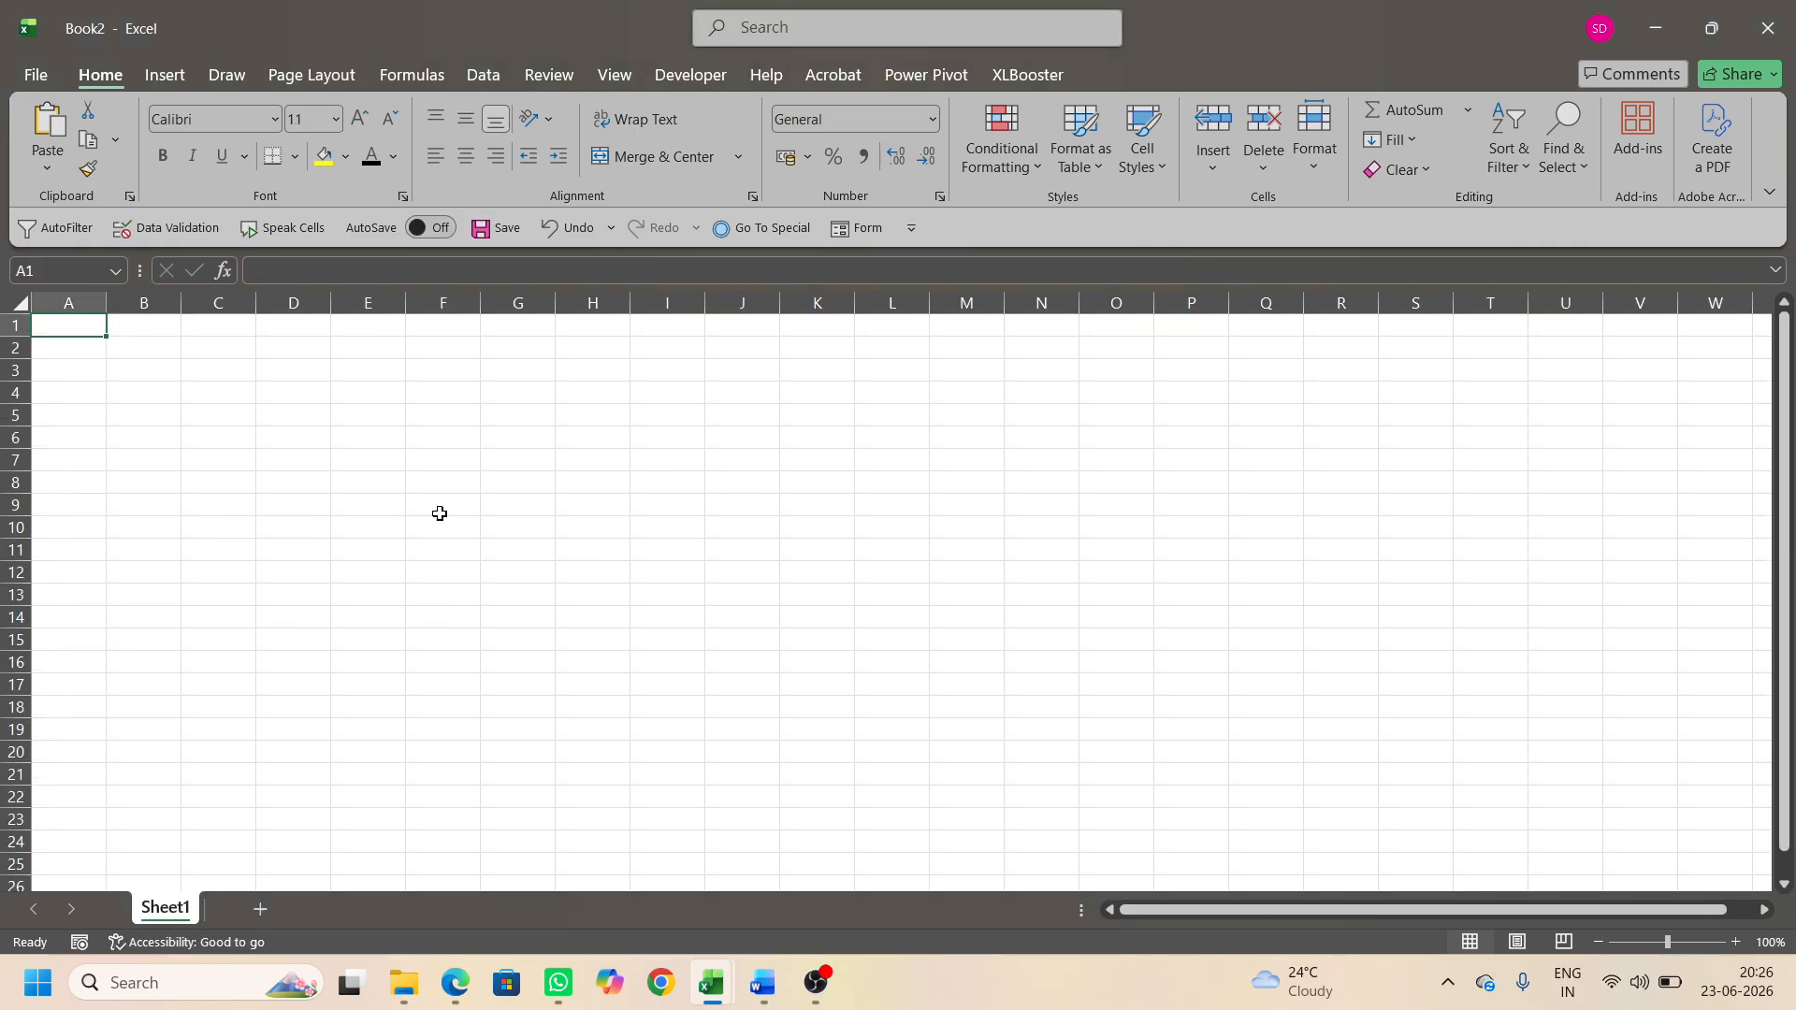
Step: Copy the sentence from B16 of the Justify sheet into C6 of the new workbook and widen column C to cover most of it
key("alt+Tab")
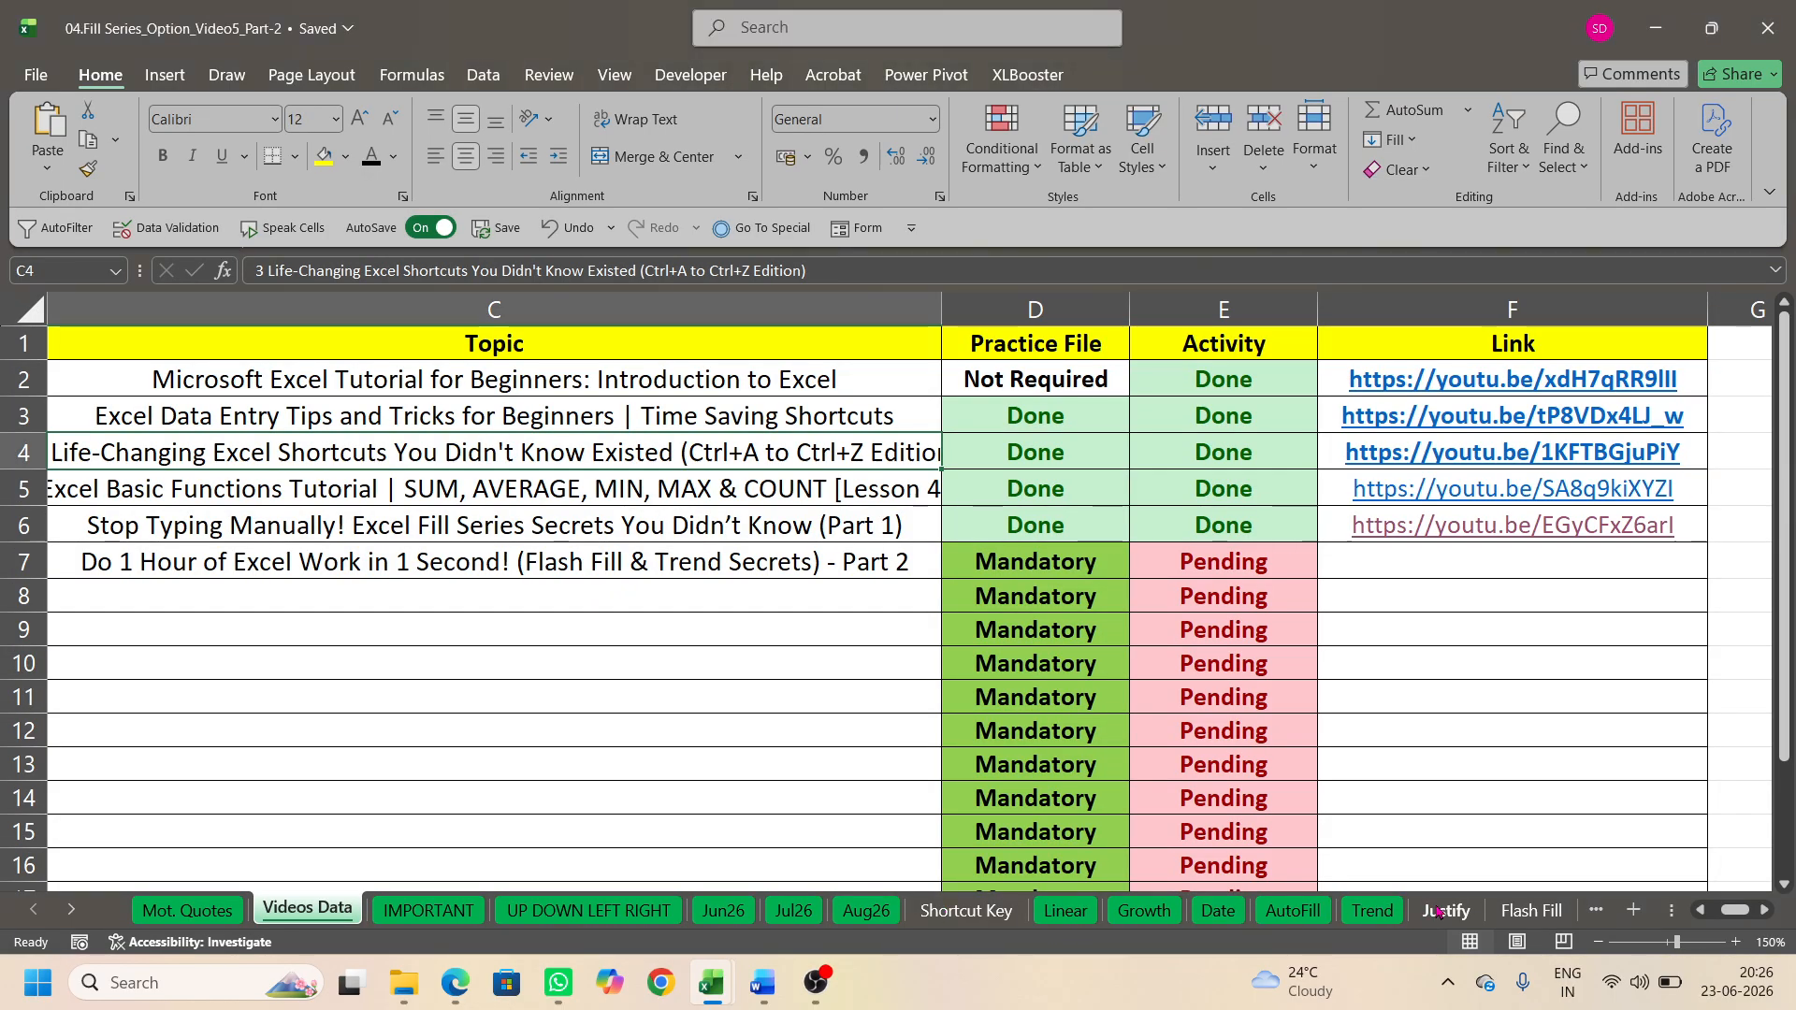
left_click(1445, 909)
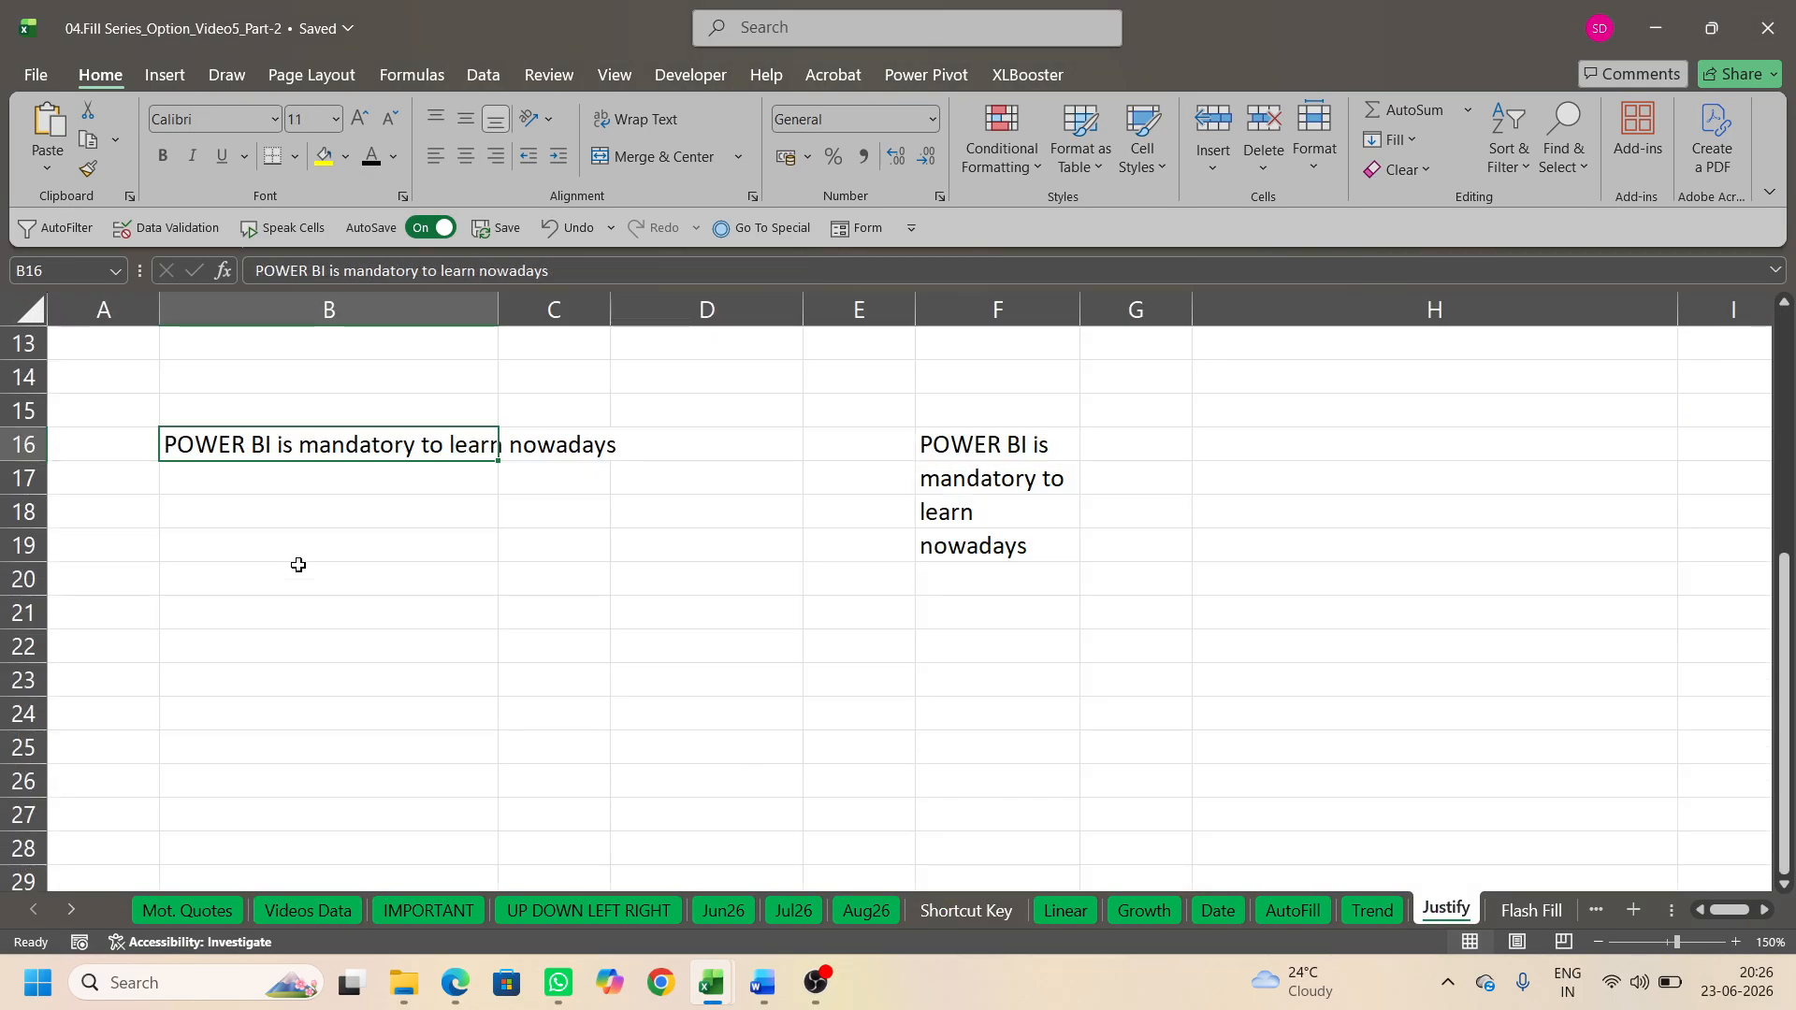
key("ctrl+c")
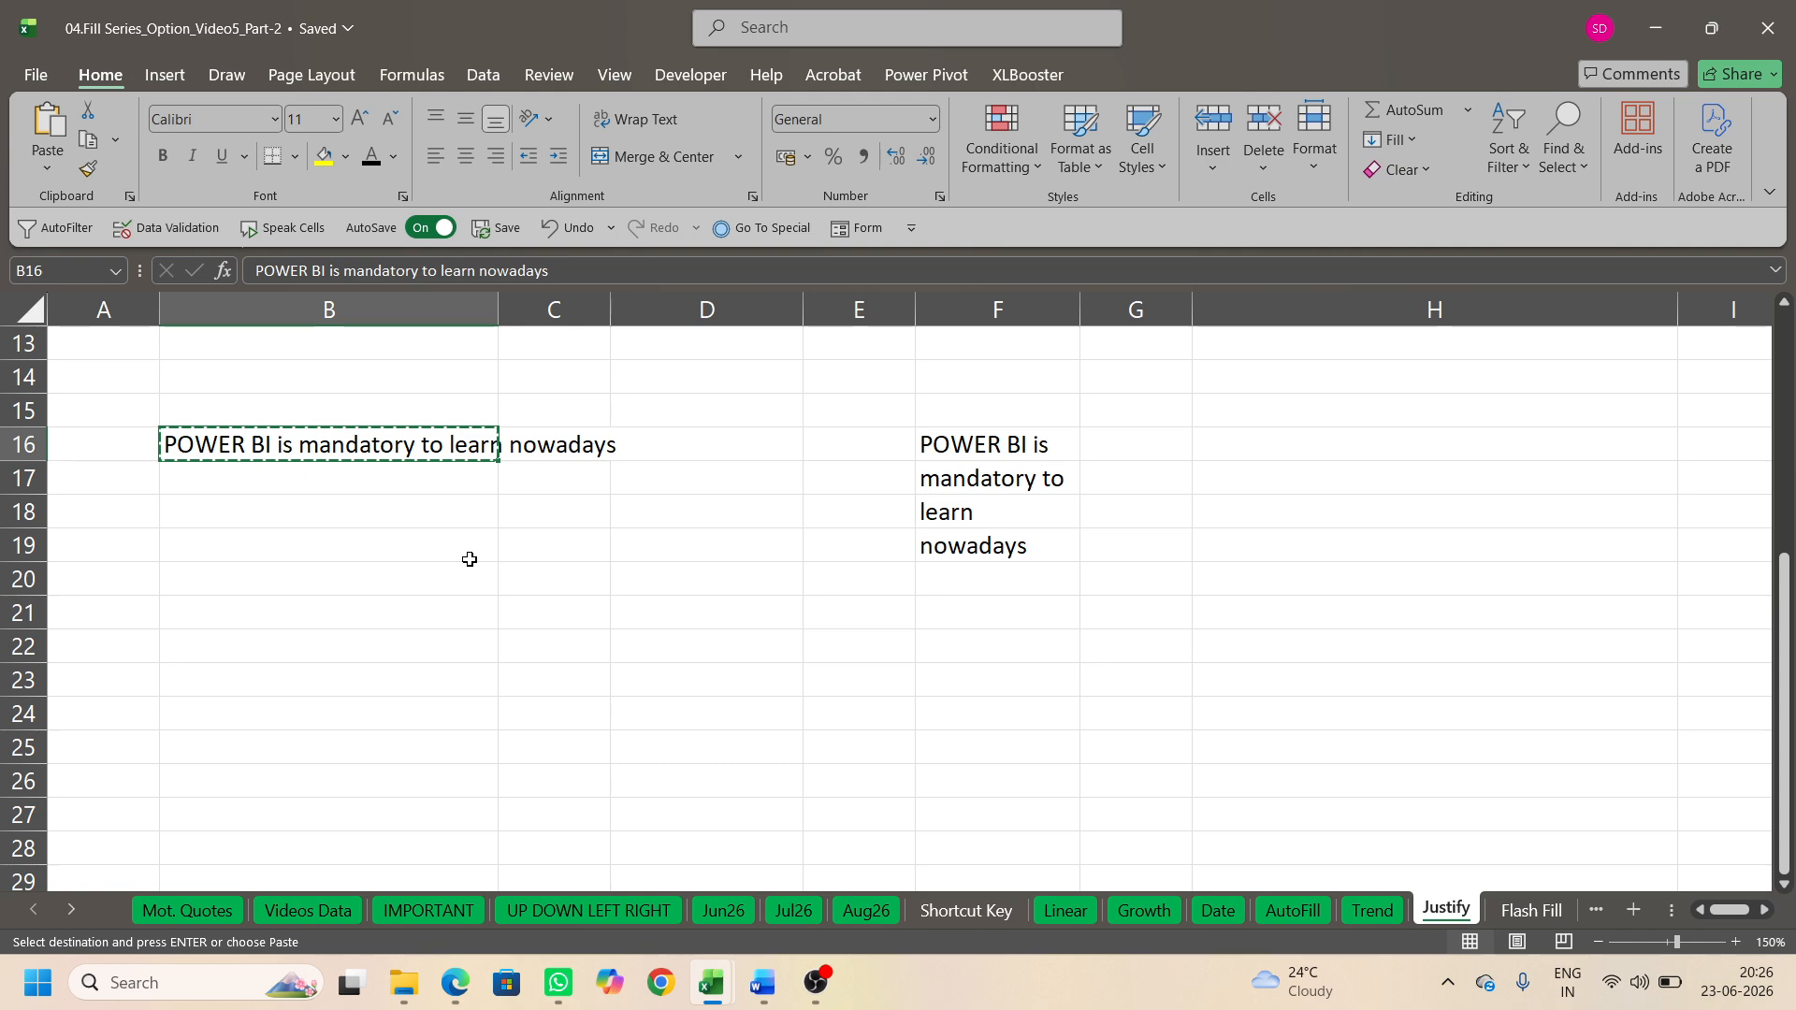
key("alt+Tab")
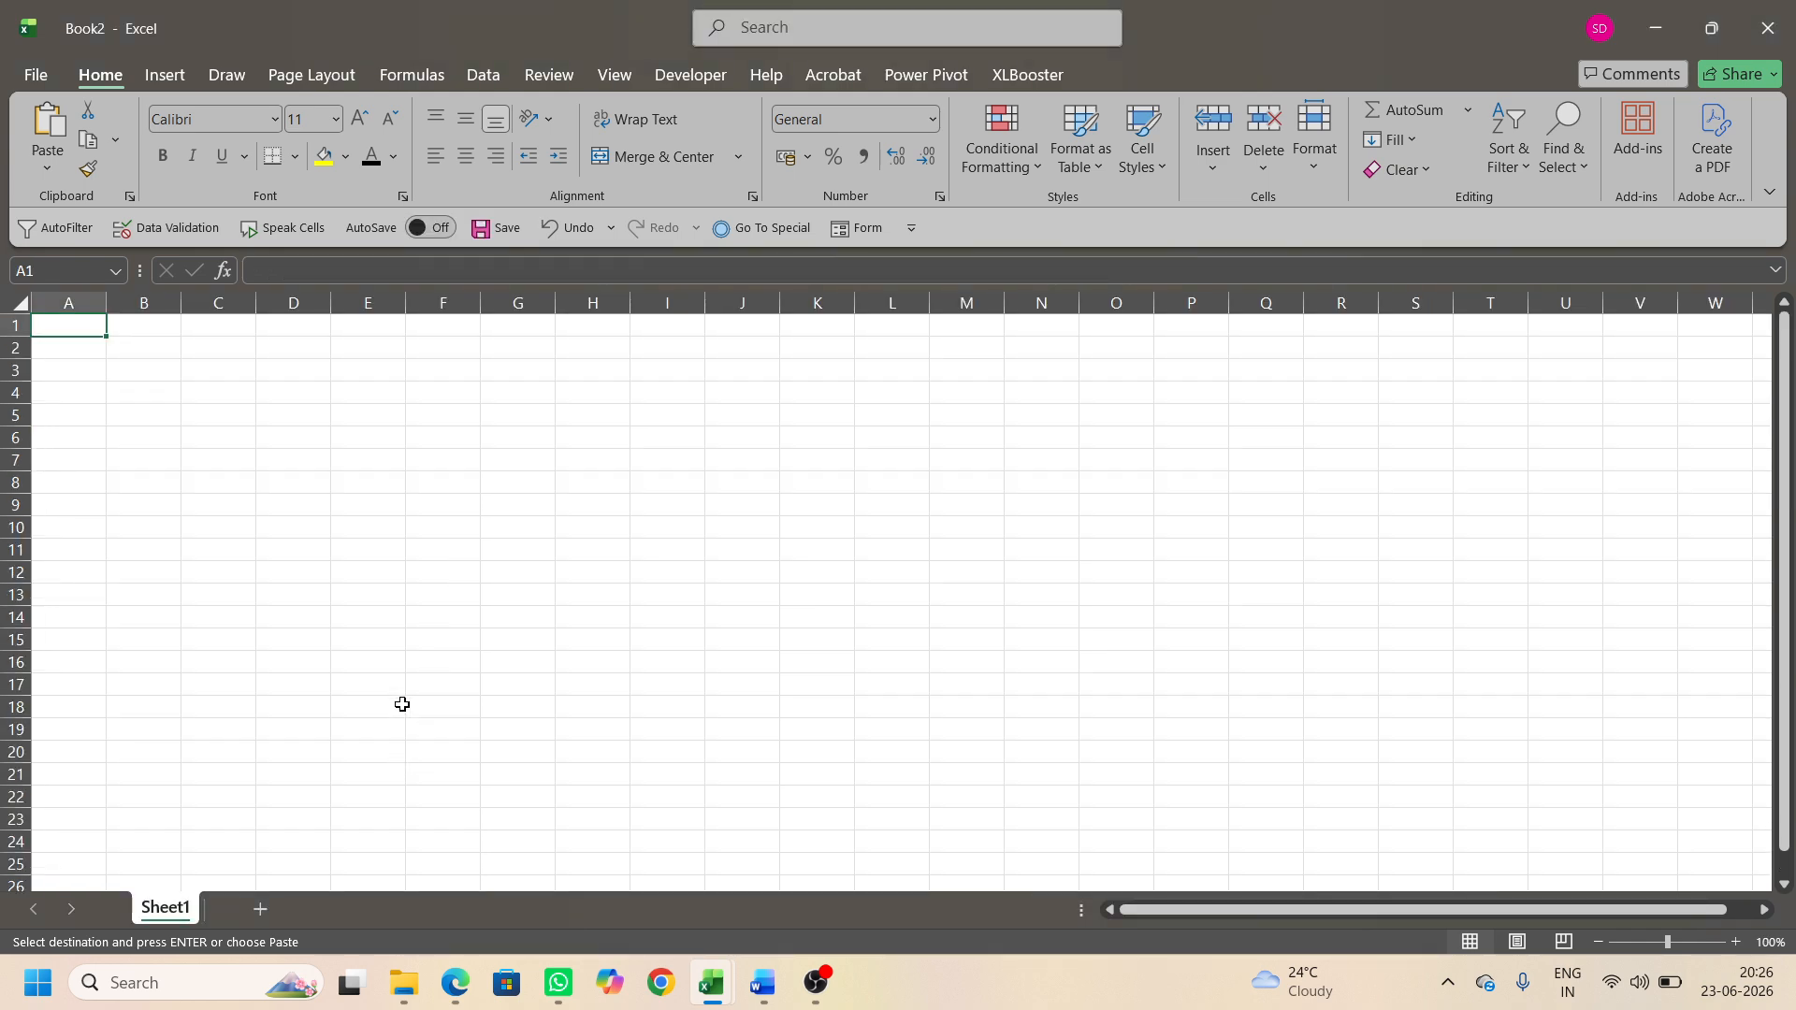
left_click(229, 445)
key("ctrl+v")
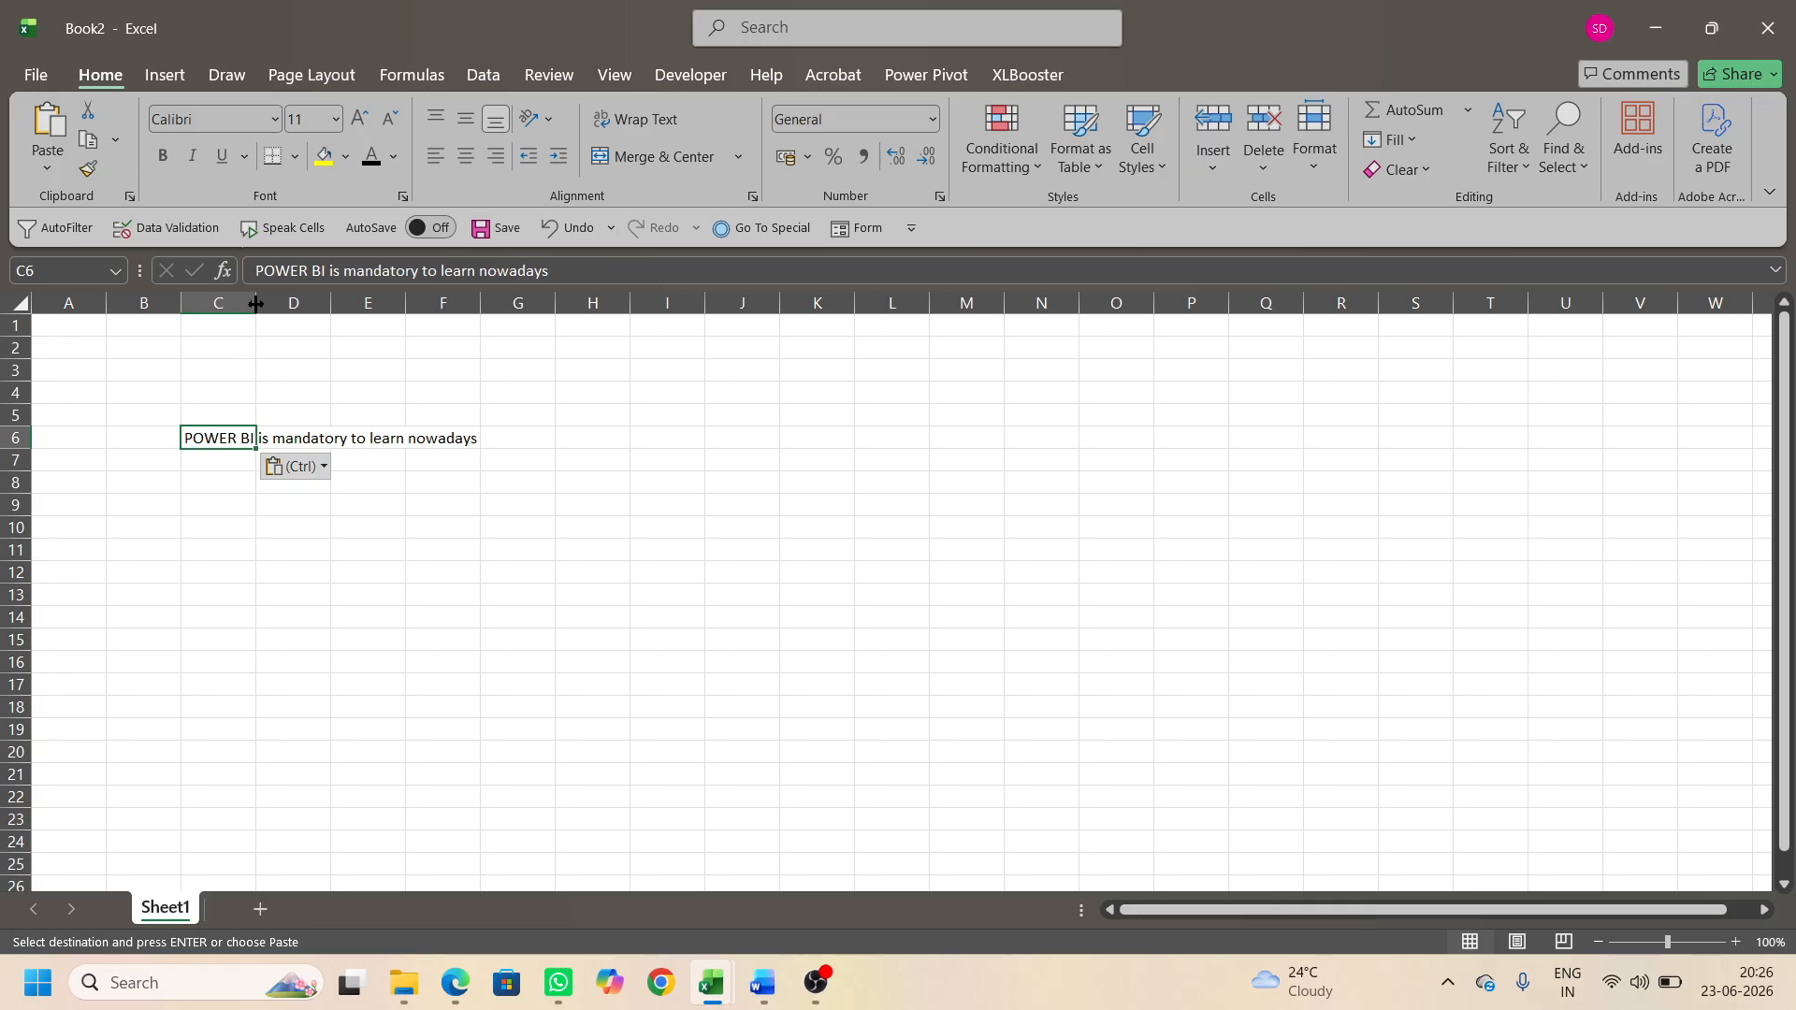
left_click_drag(256, 307, 395, 337)
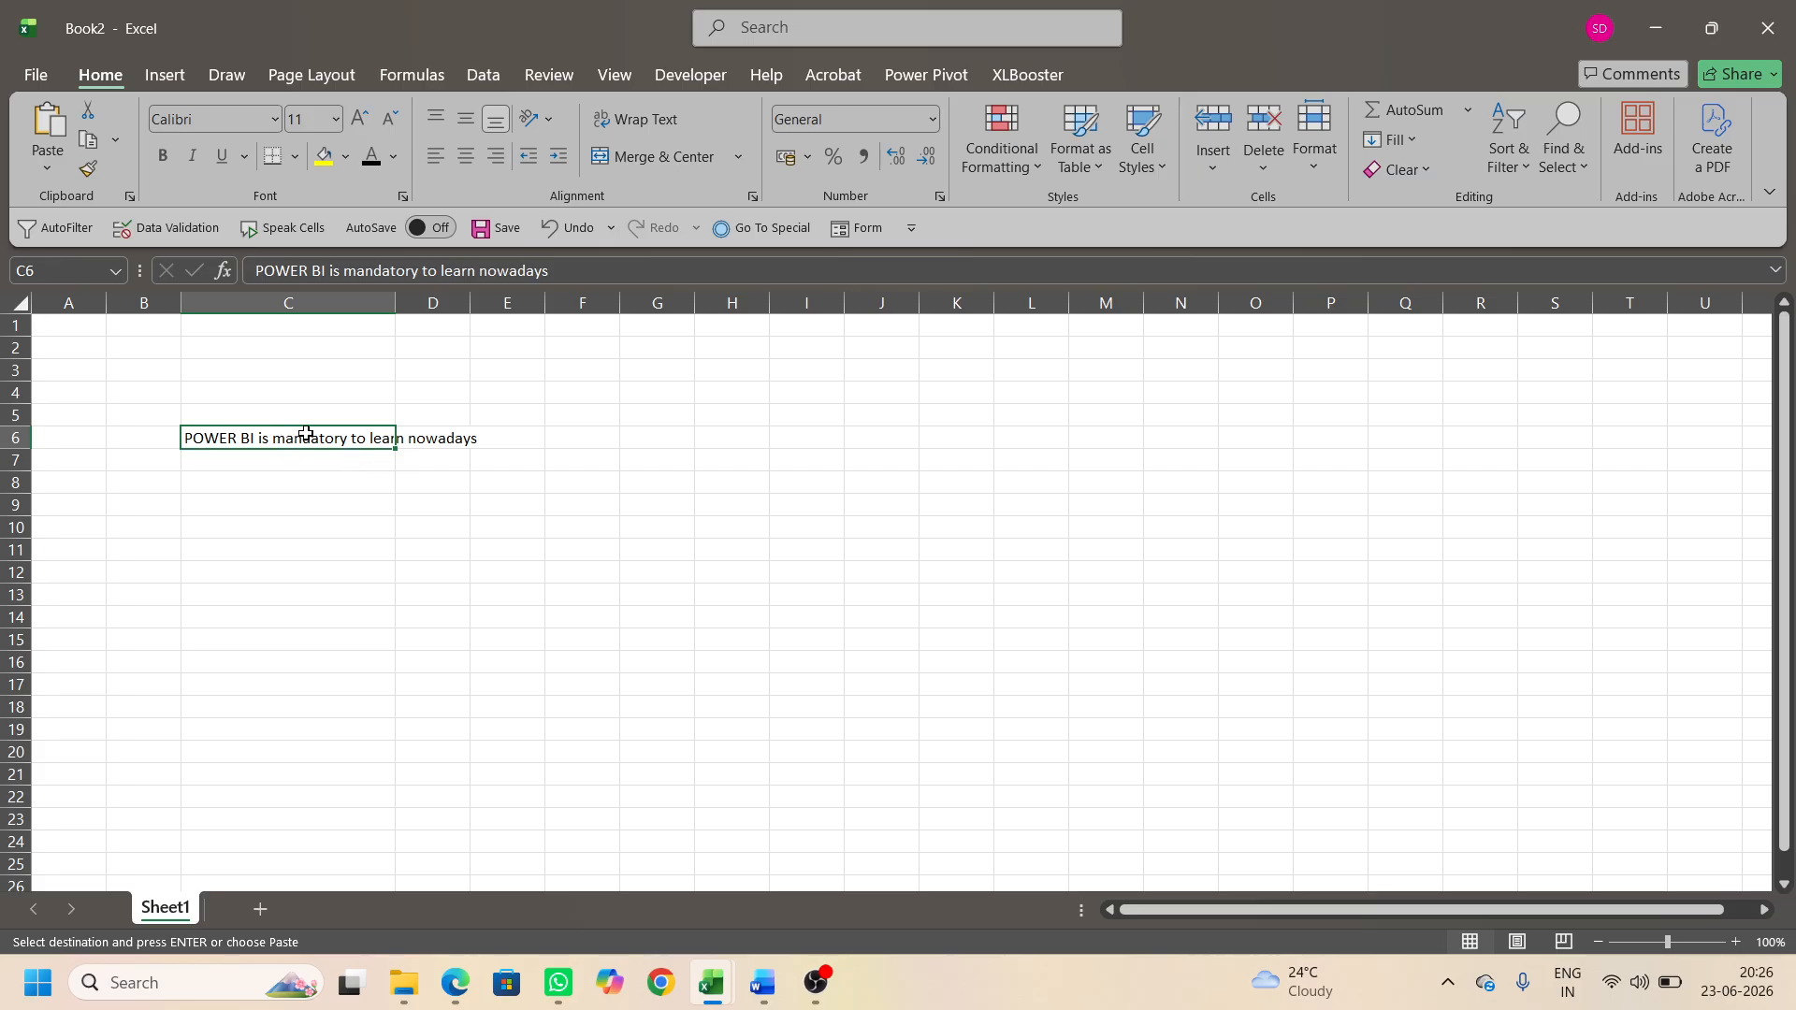
Step: Try Fill Justify on C6:C7 to split the sentence over two rows, and undo it
left_click_drag(305, 433, 306, 455)
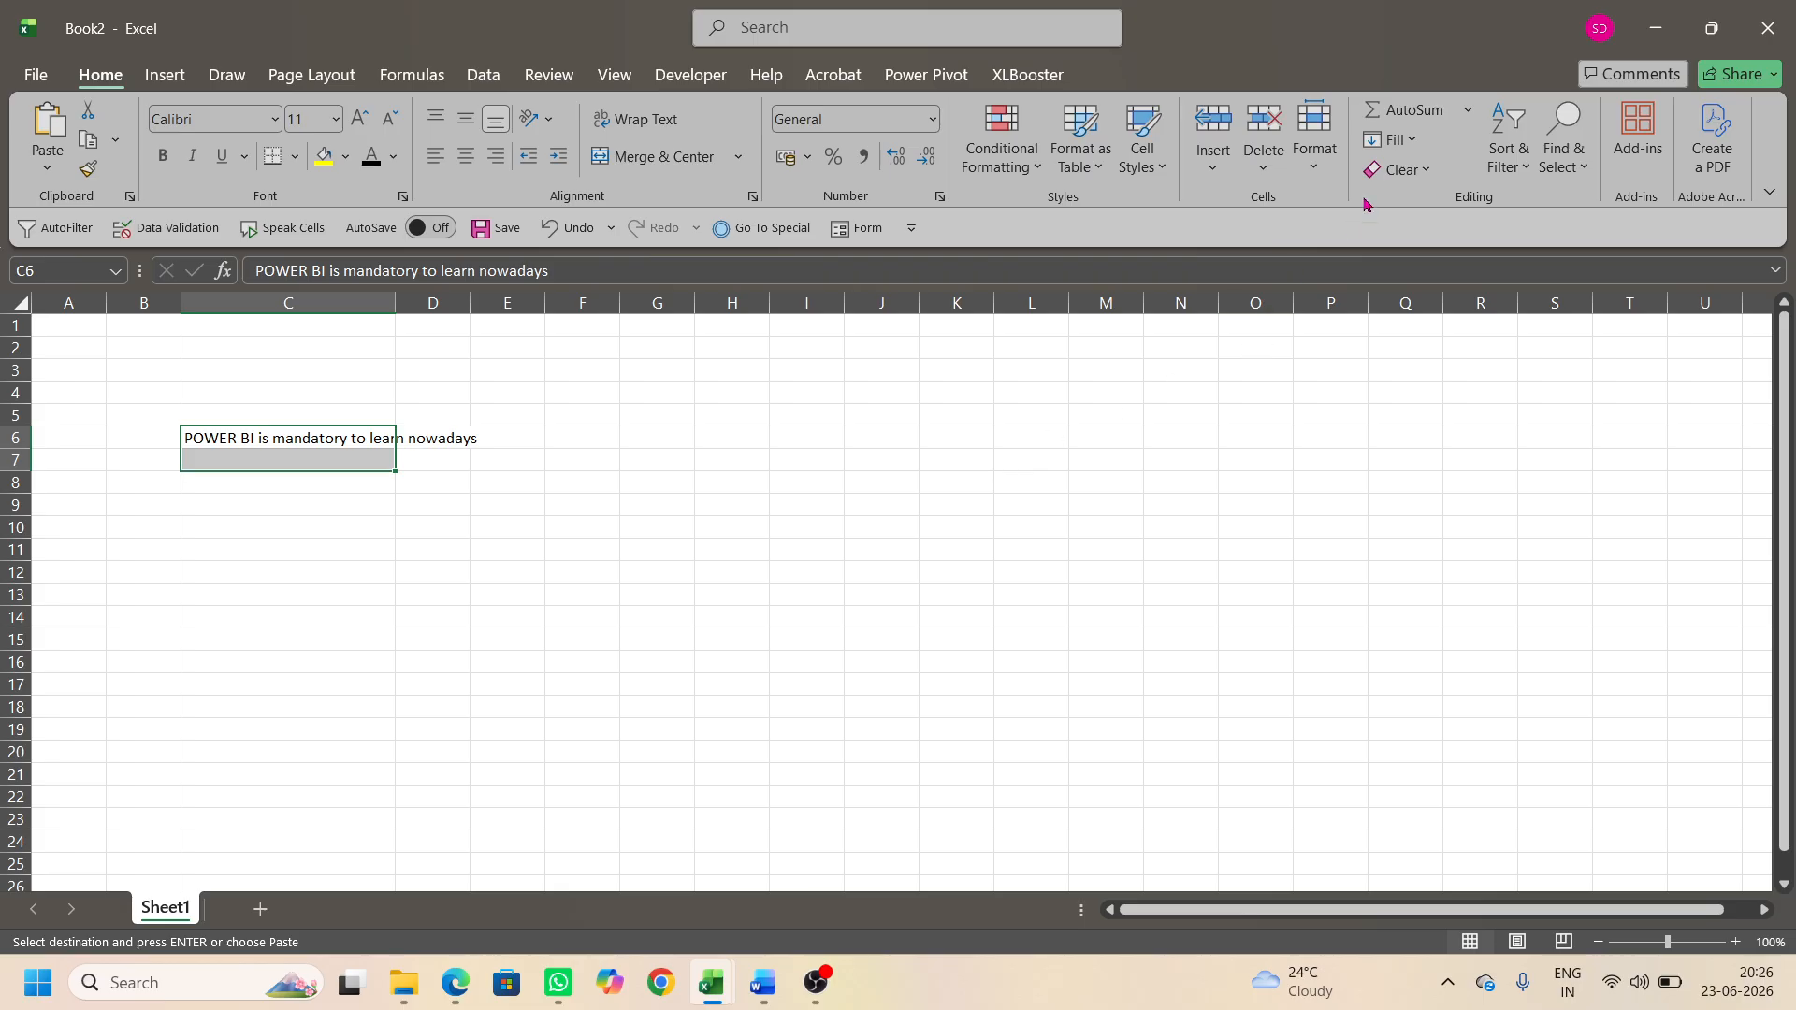
key("alt+h")
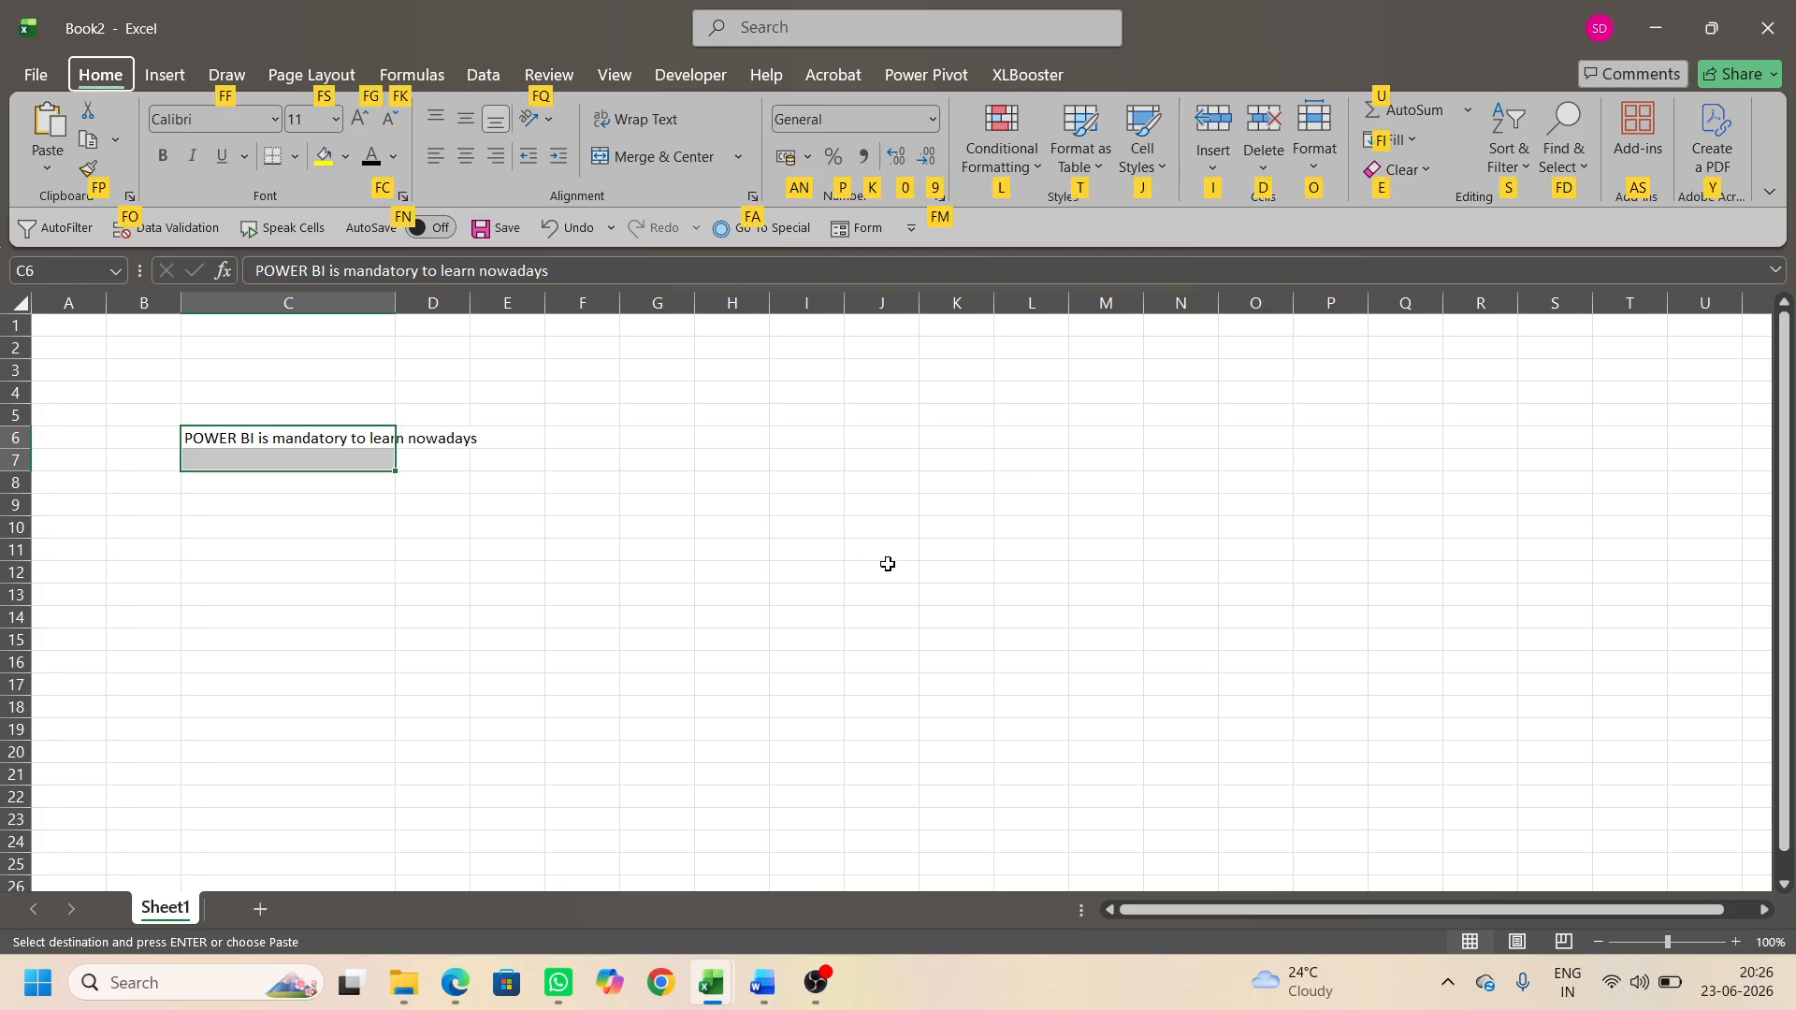
key("f")
key("i")
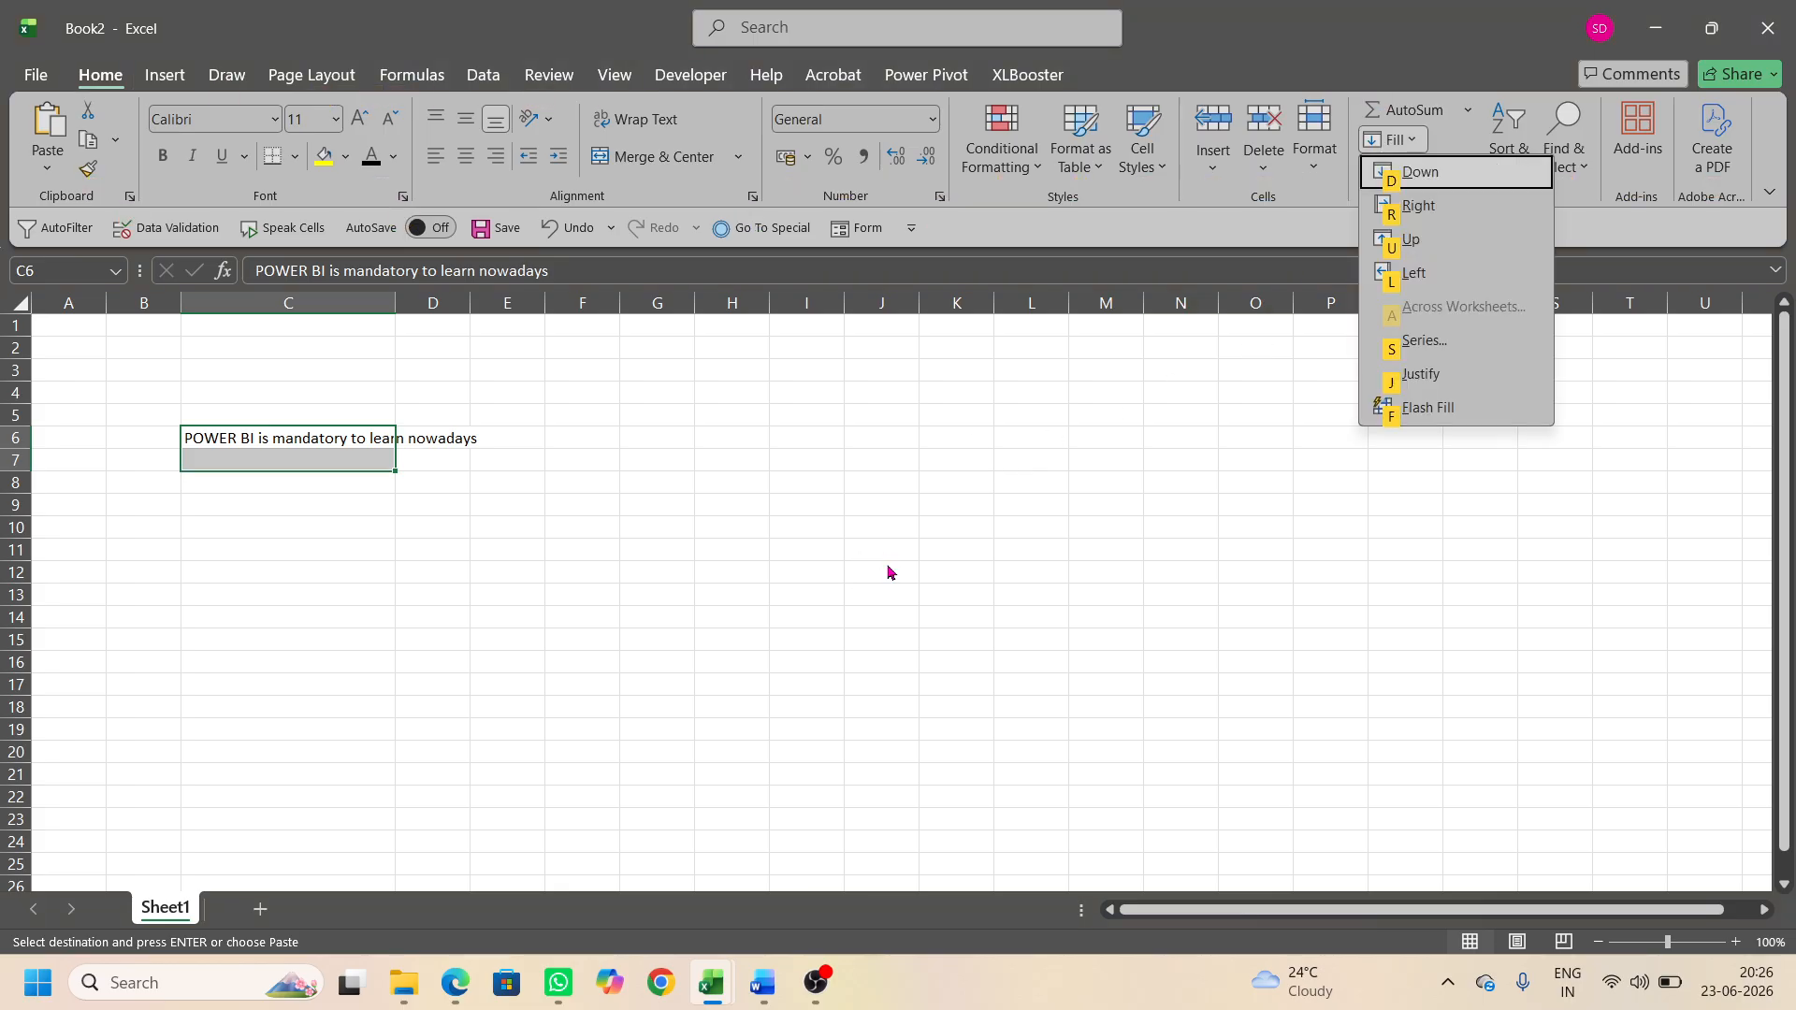
key("j")
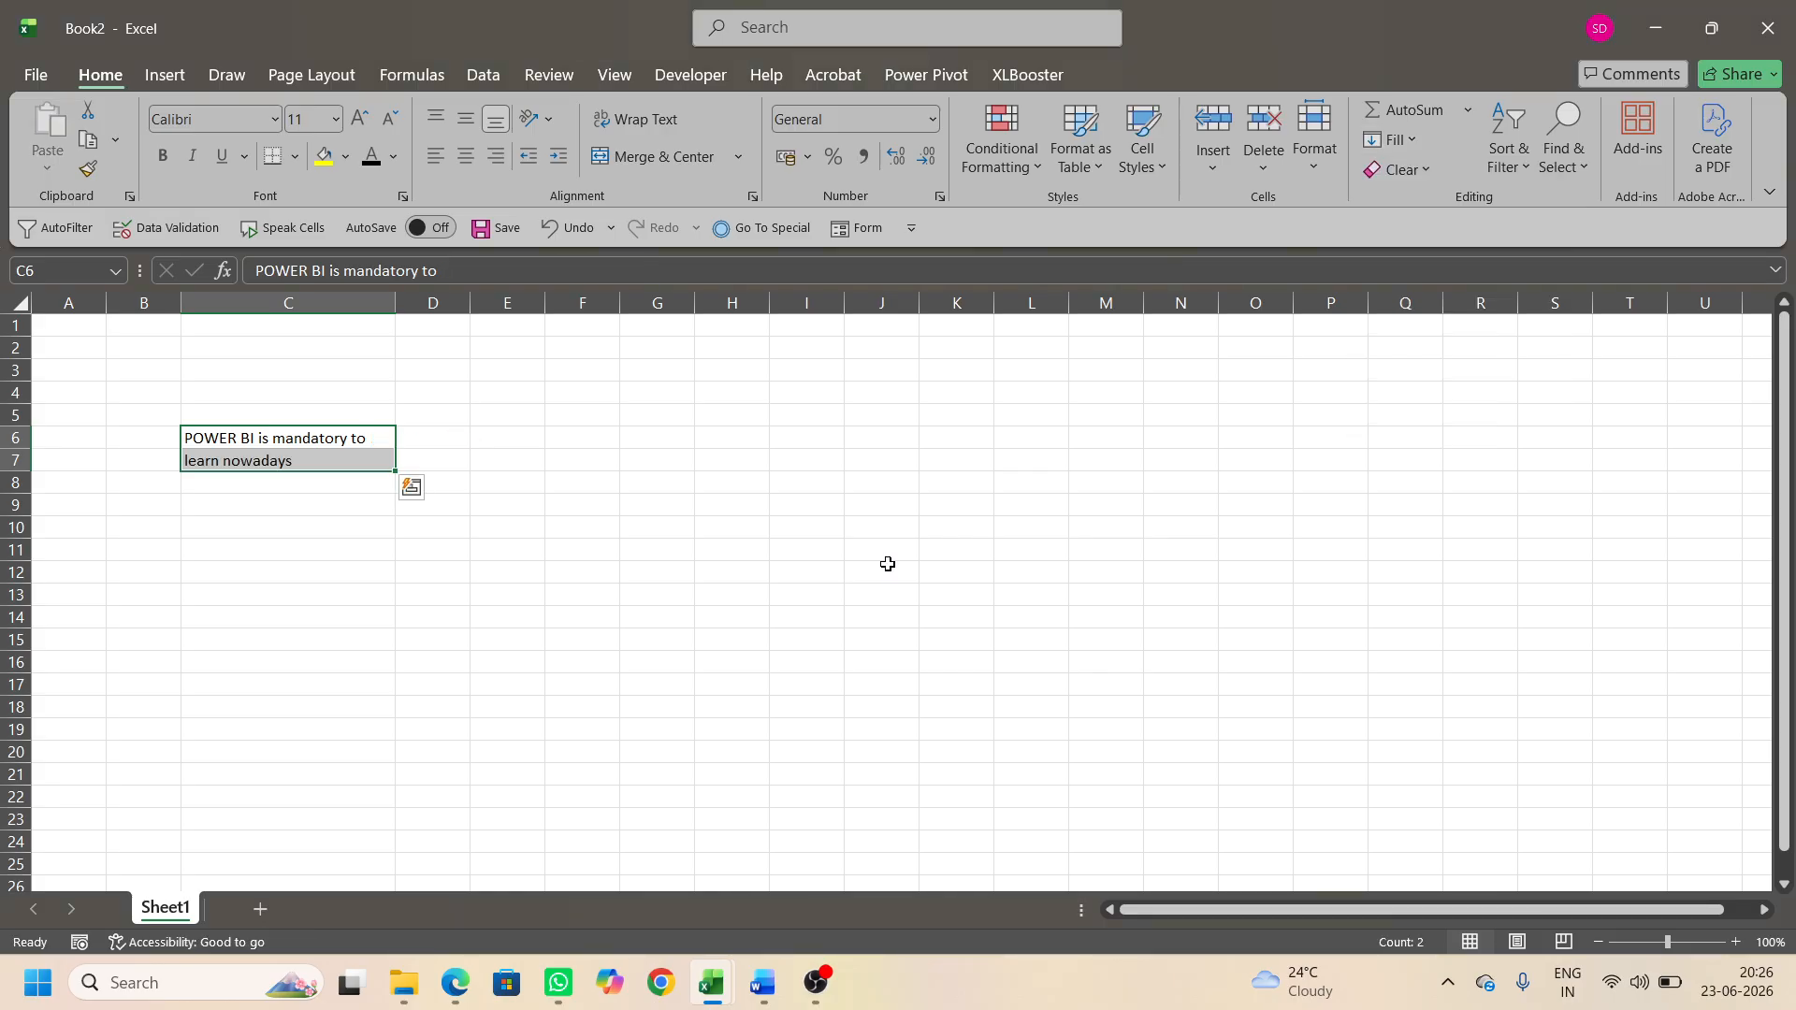
key("ctrl+z")
Step: Split the sentence in C6 across C6:C7 with Fill Justify
key("ctrl+c")
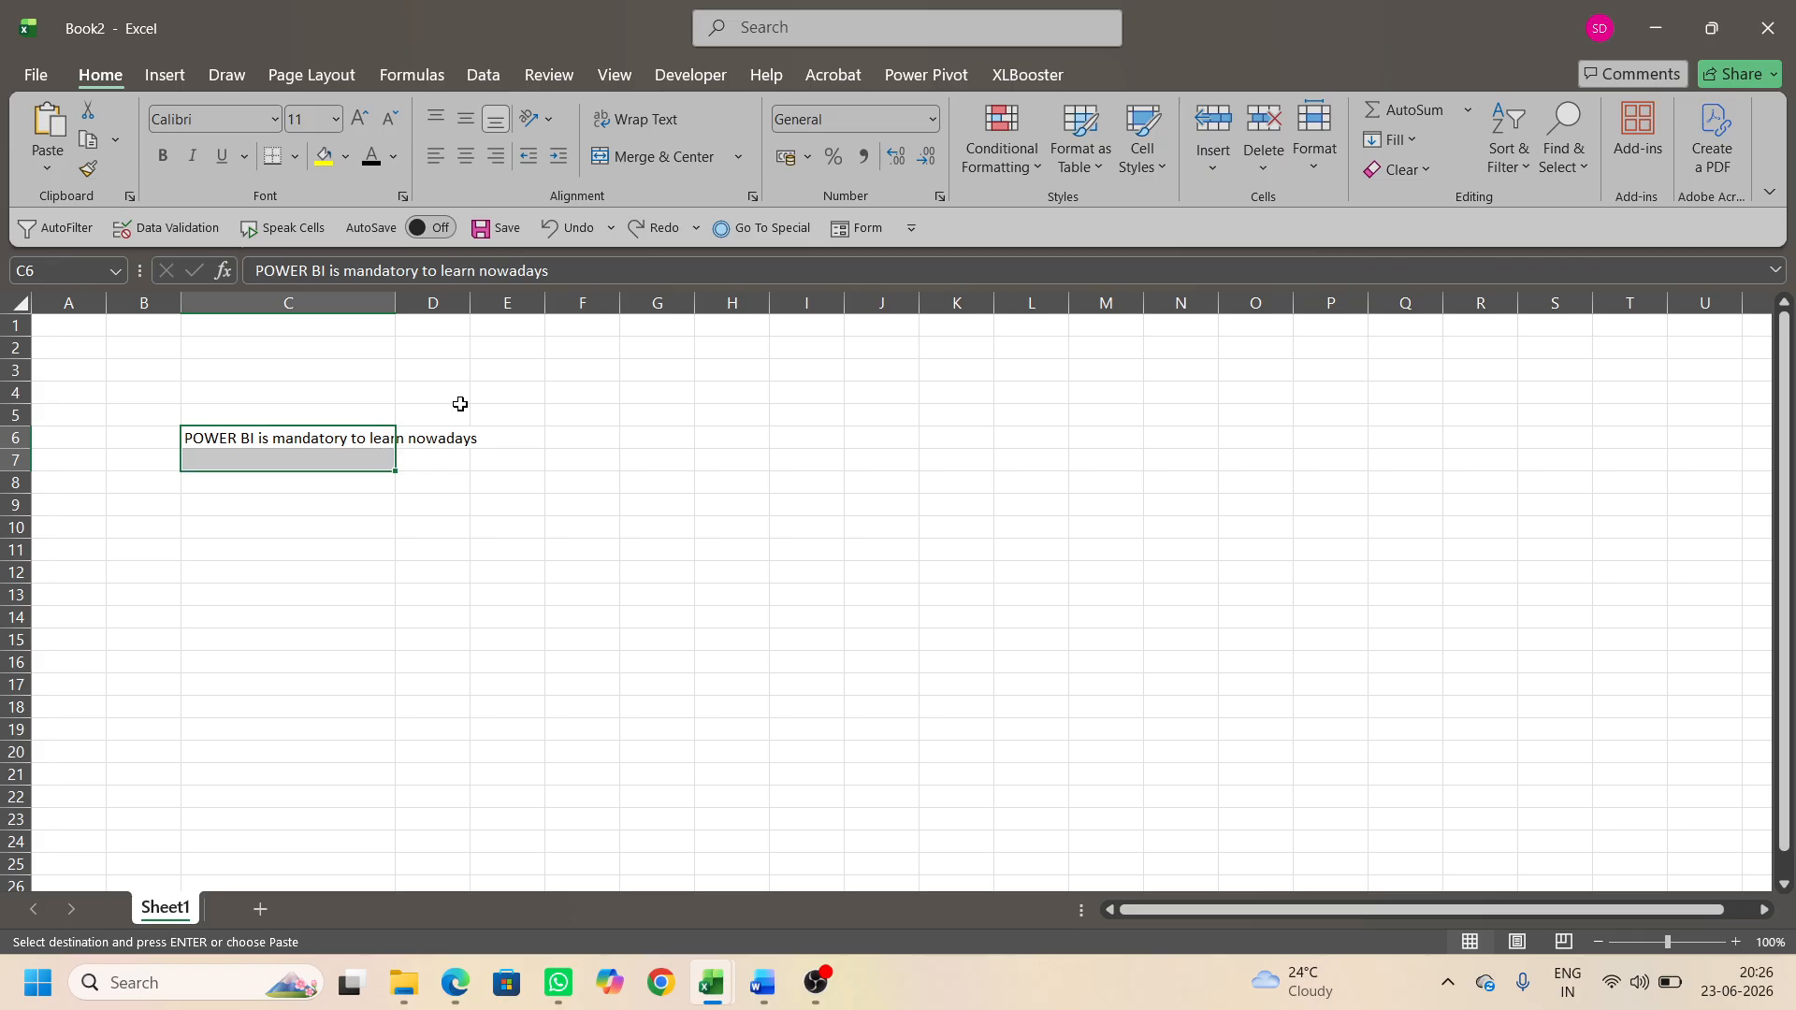
left_click(423, 442)
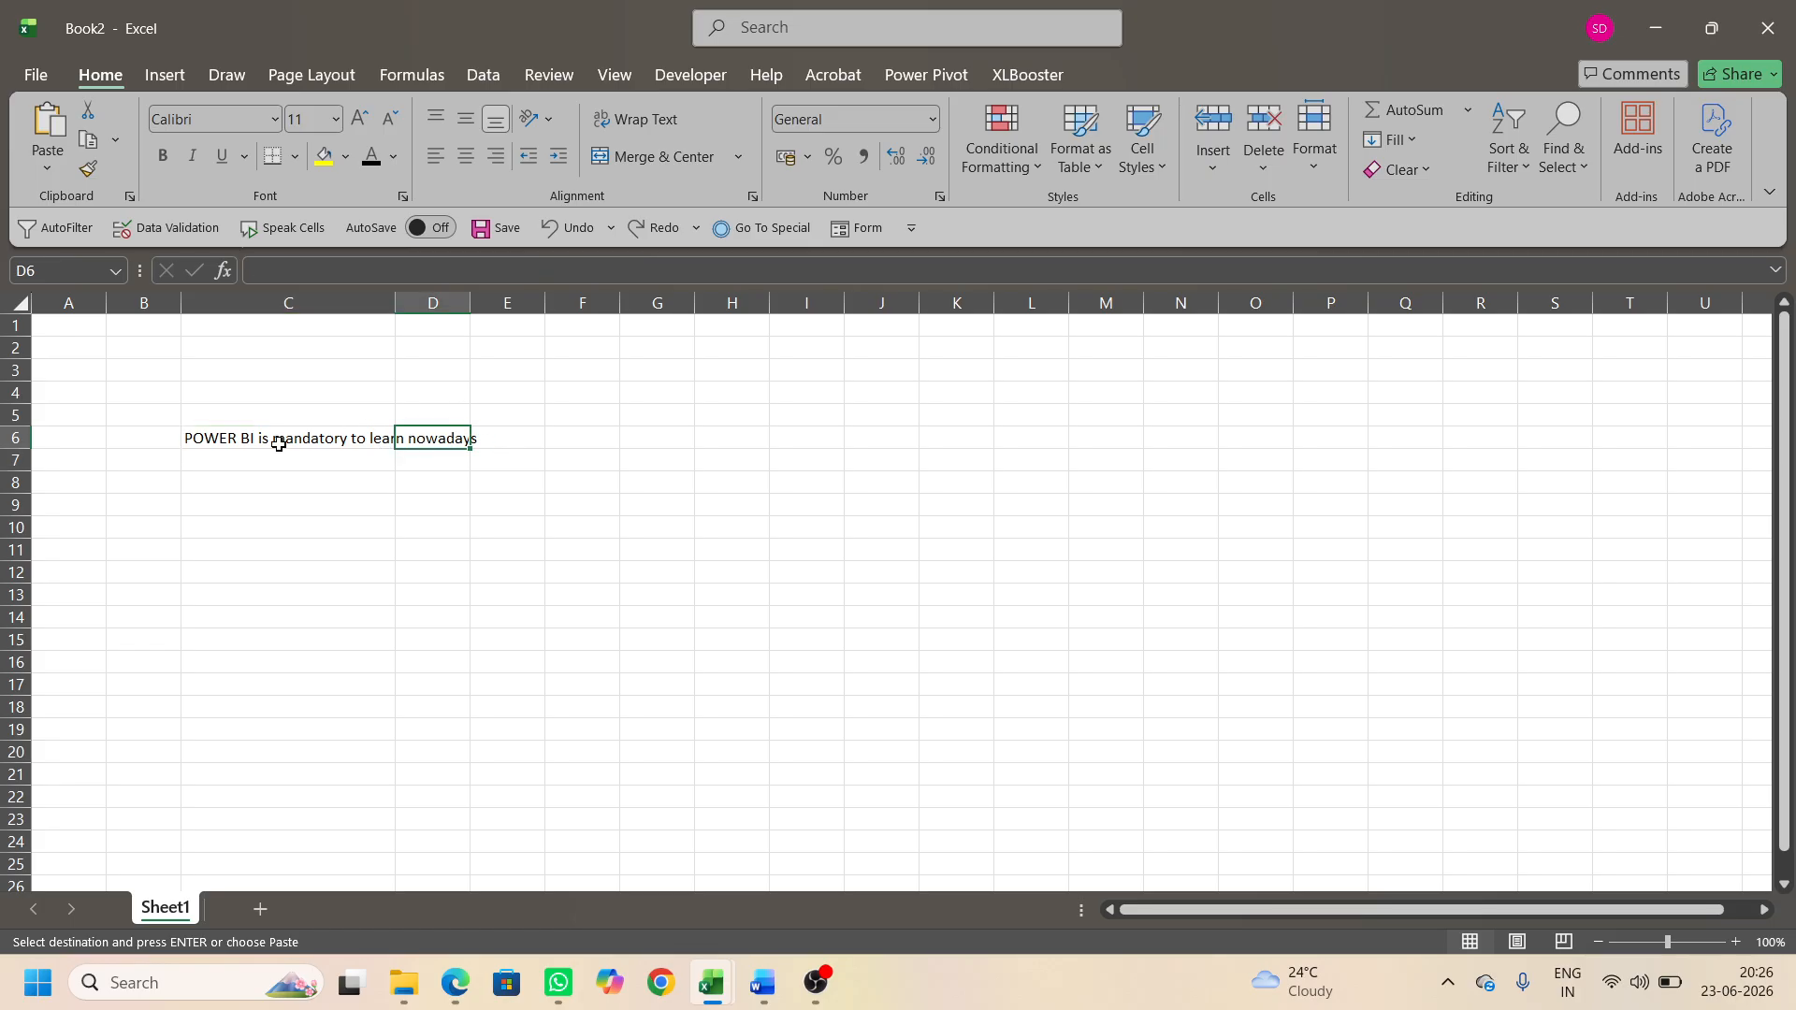
left_click_drag(278, 443, 273, 456)
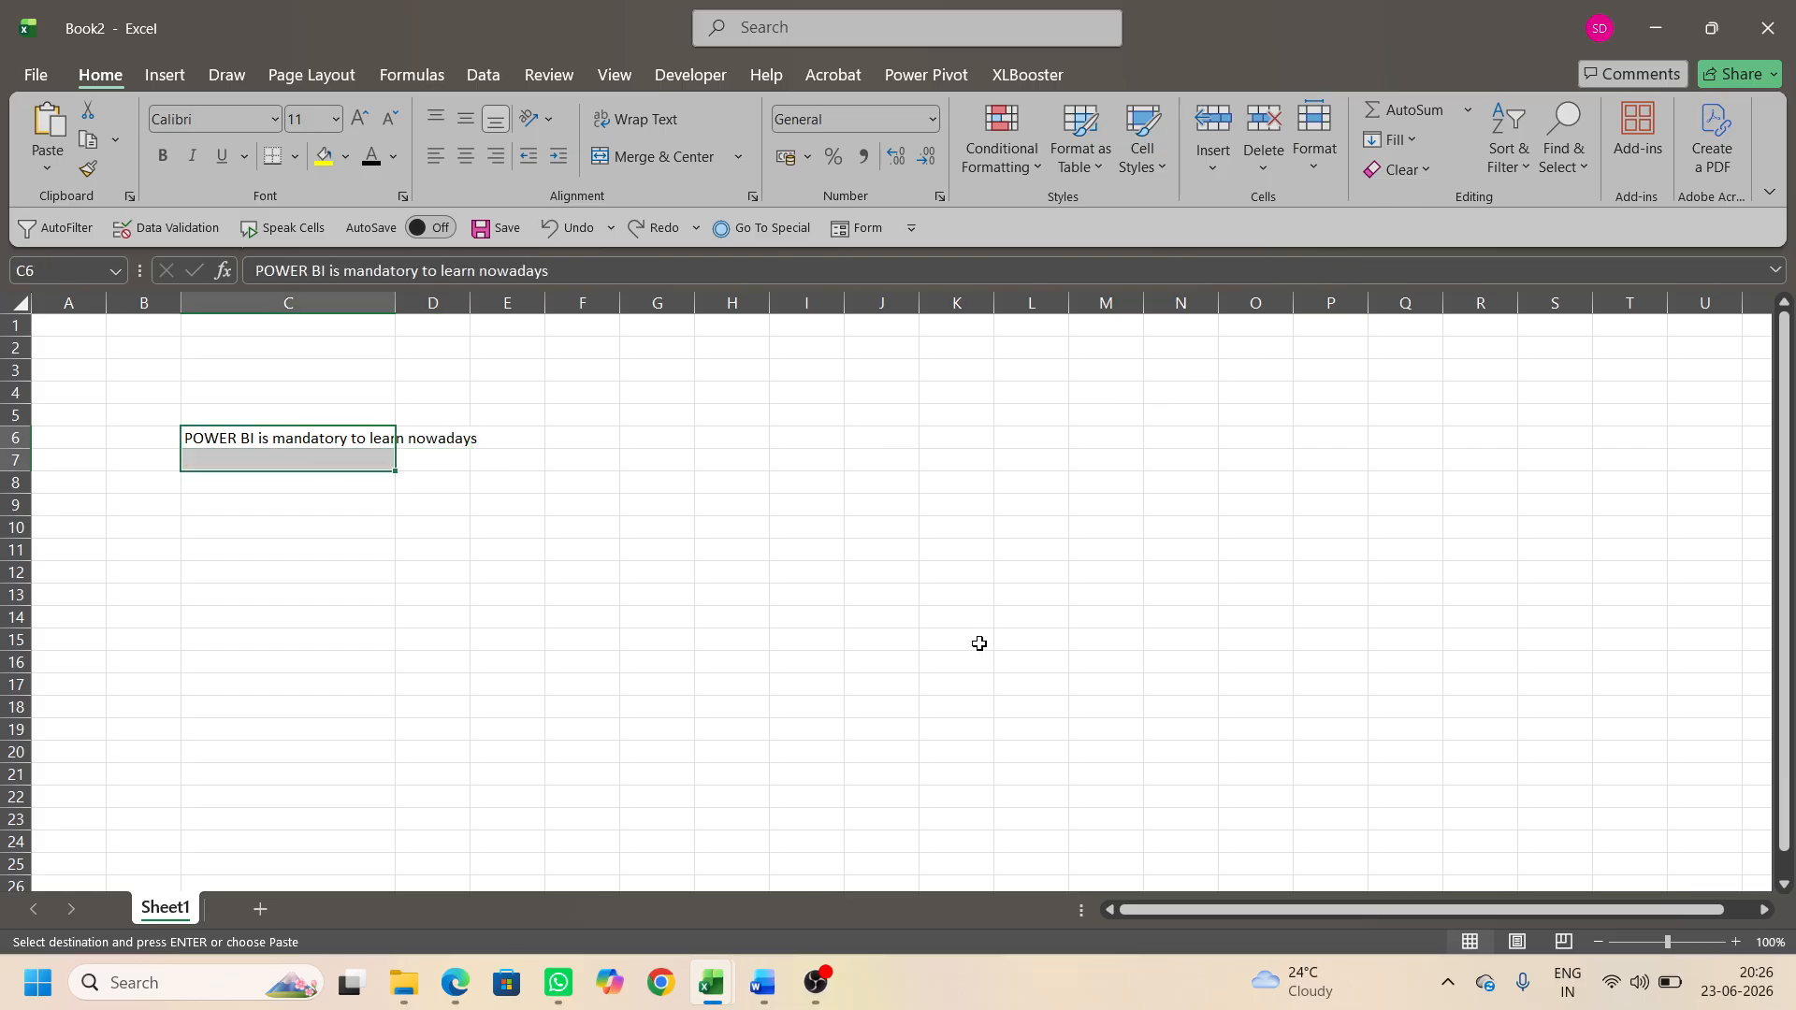
left_click(1408, 141)
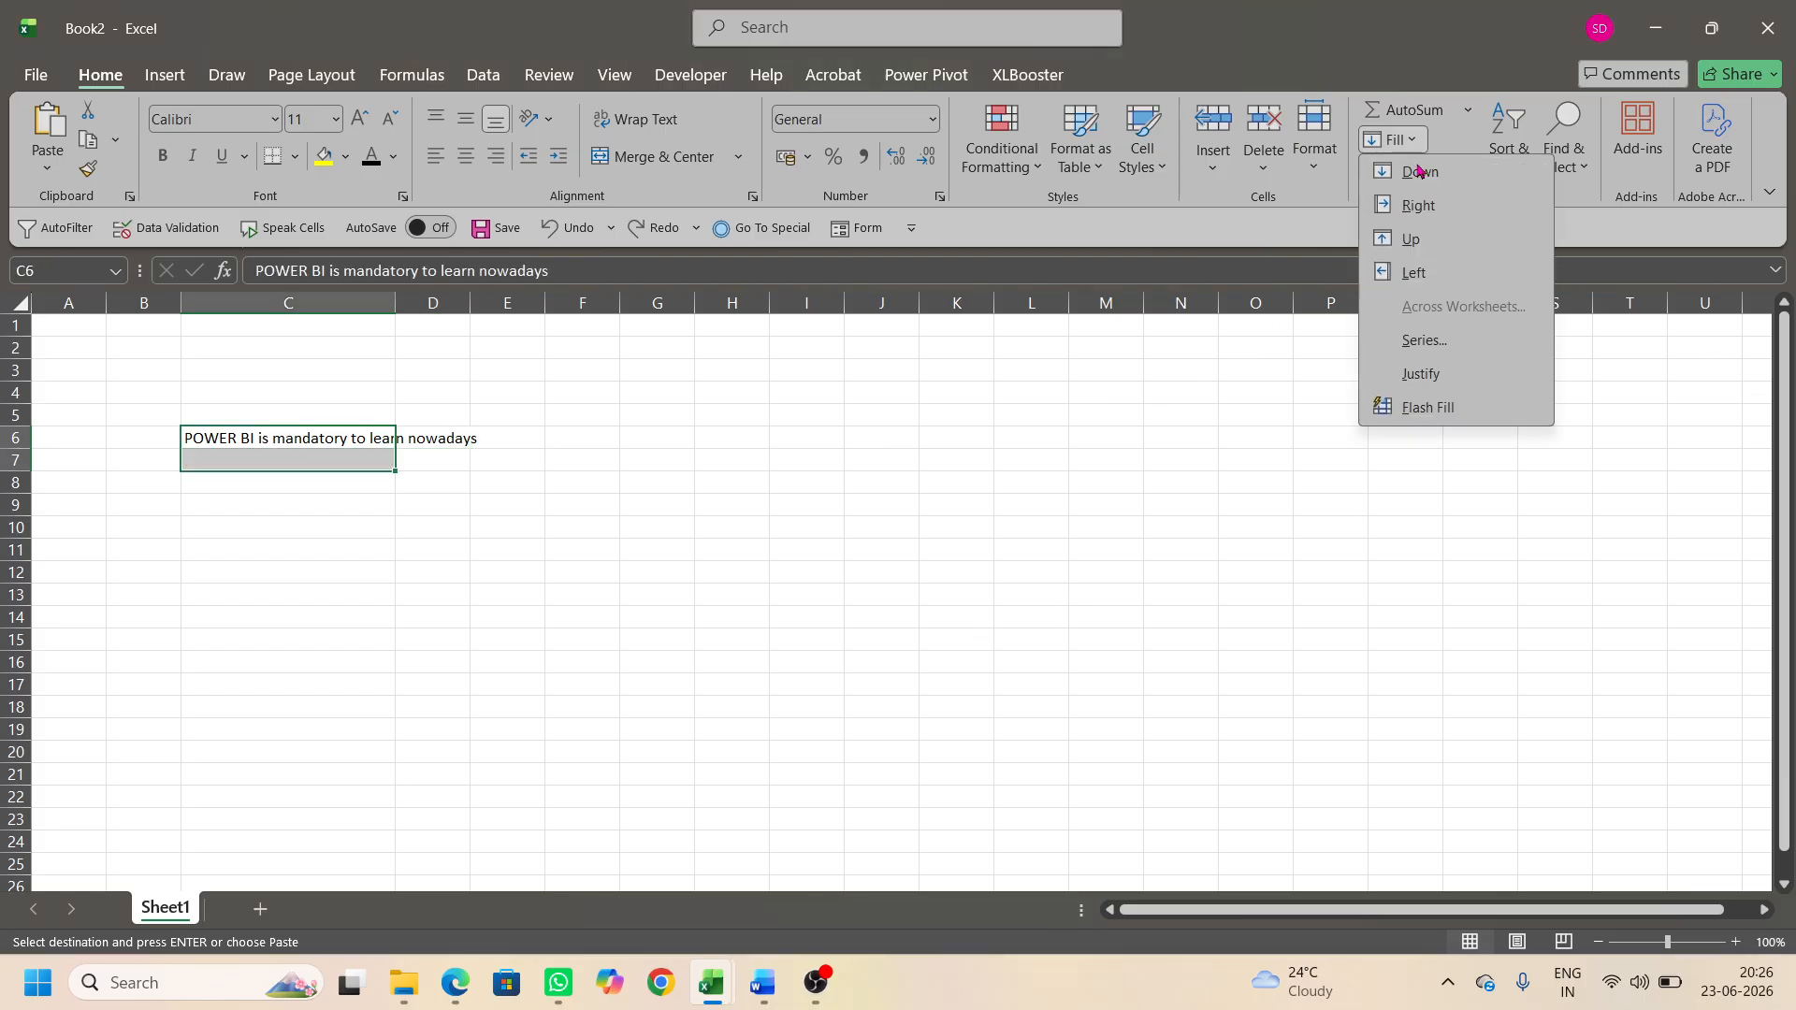
left_click(1417, 373)
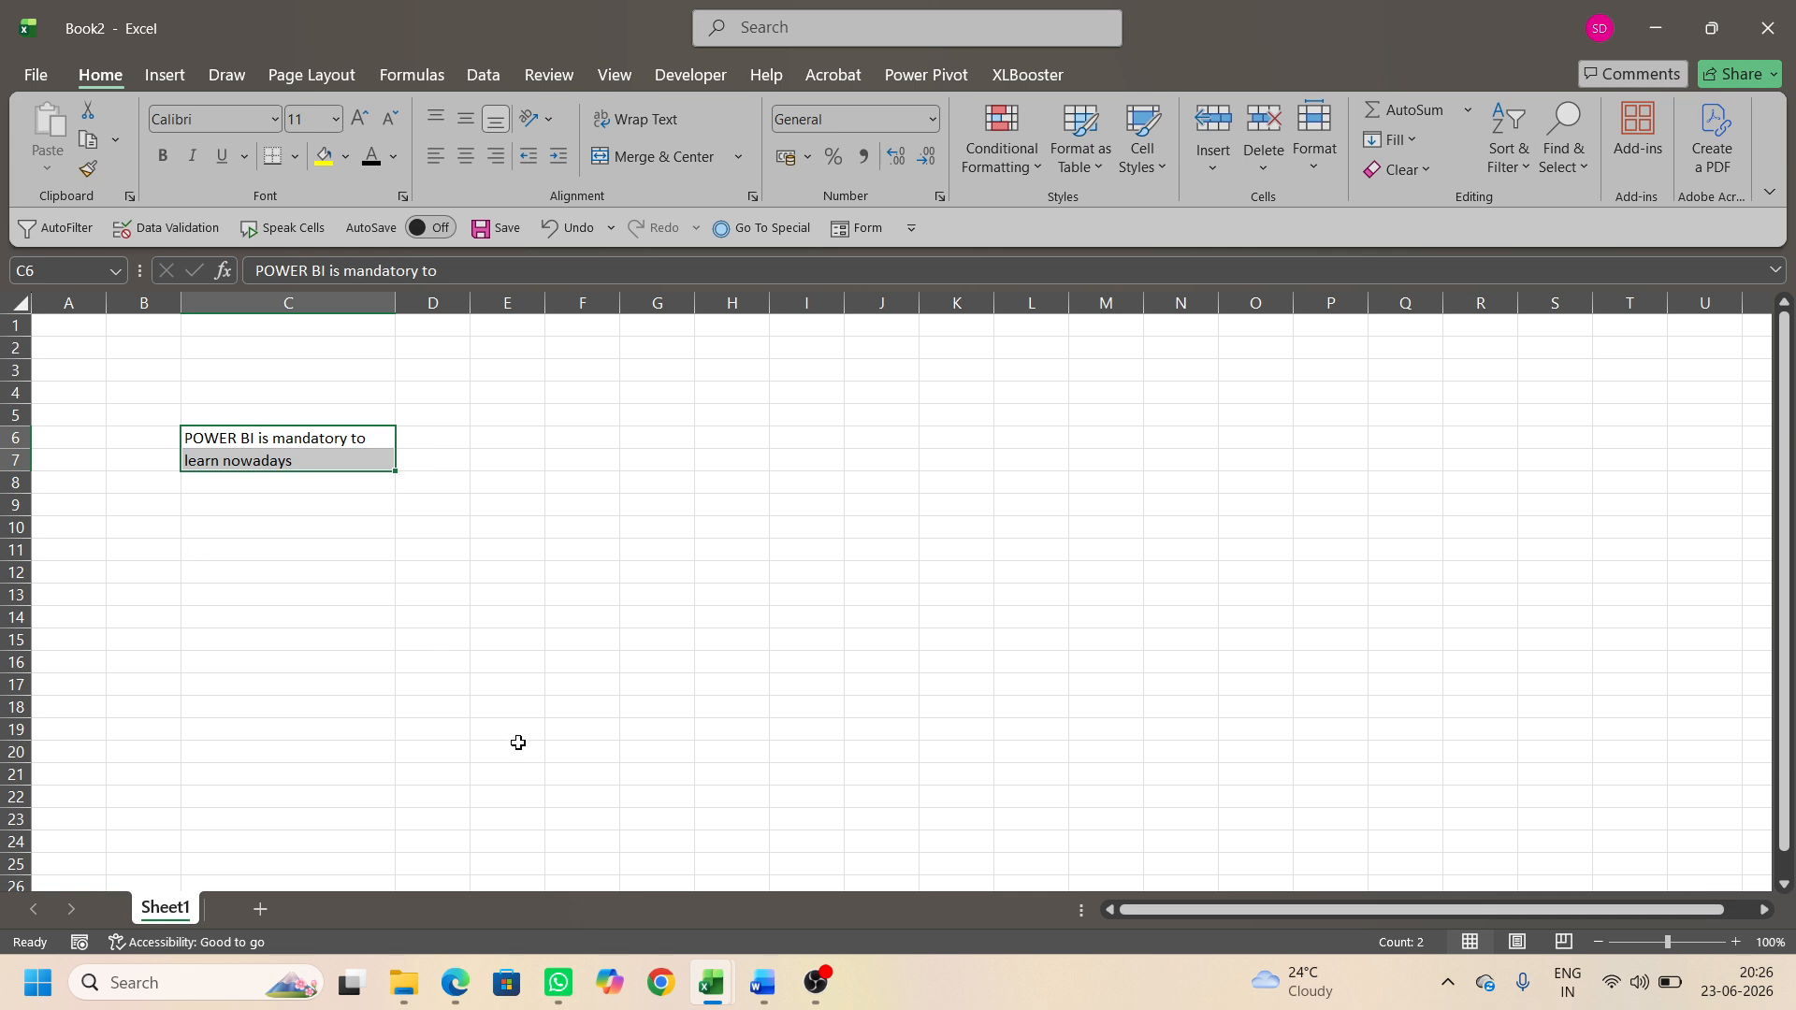
Step: Copy the four-line text in F16:F19 of the Justify sheet and paste it into the new workbook at H5 and J5
key("alt+Tab")
left_click_drag(985, 444, 989, 543)
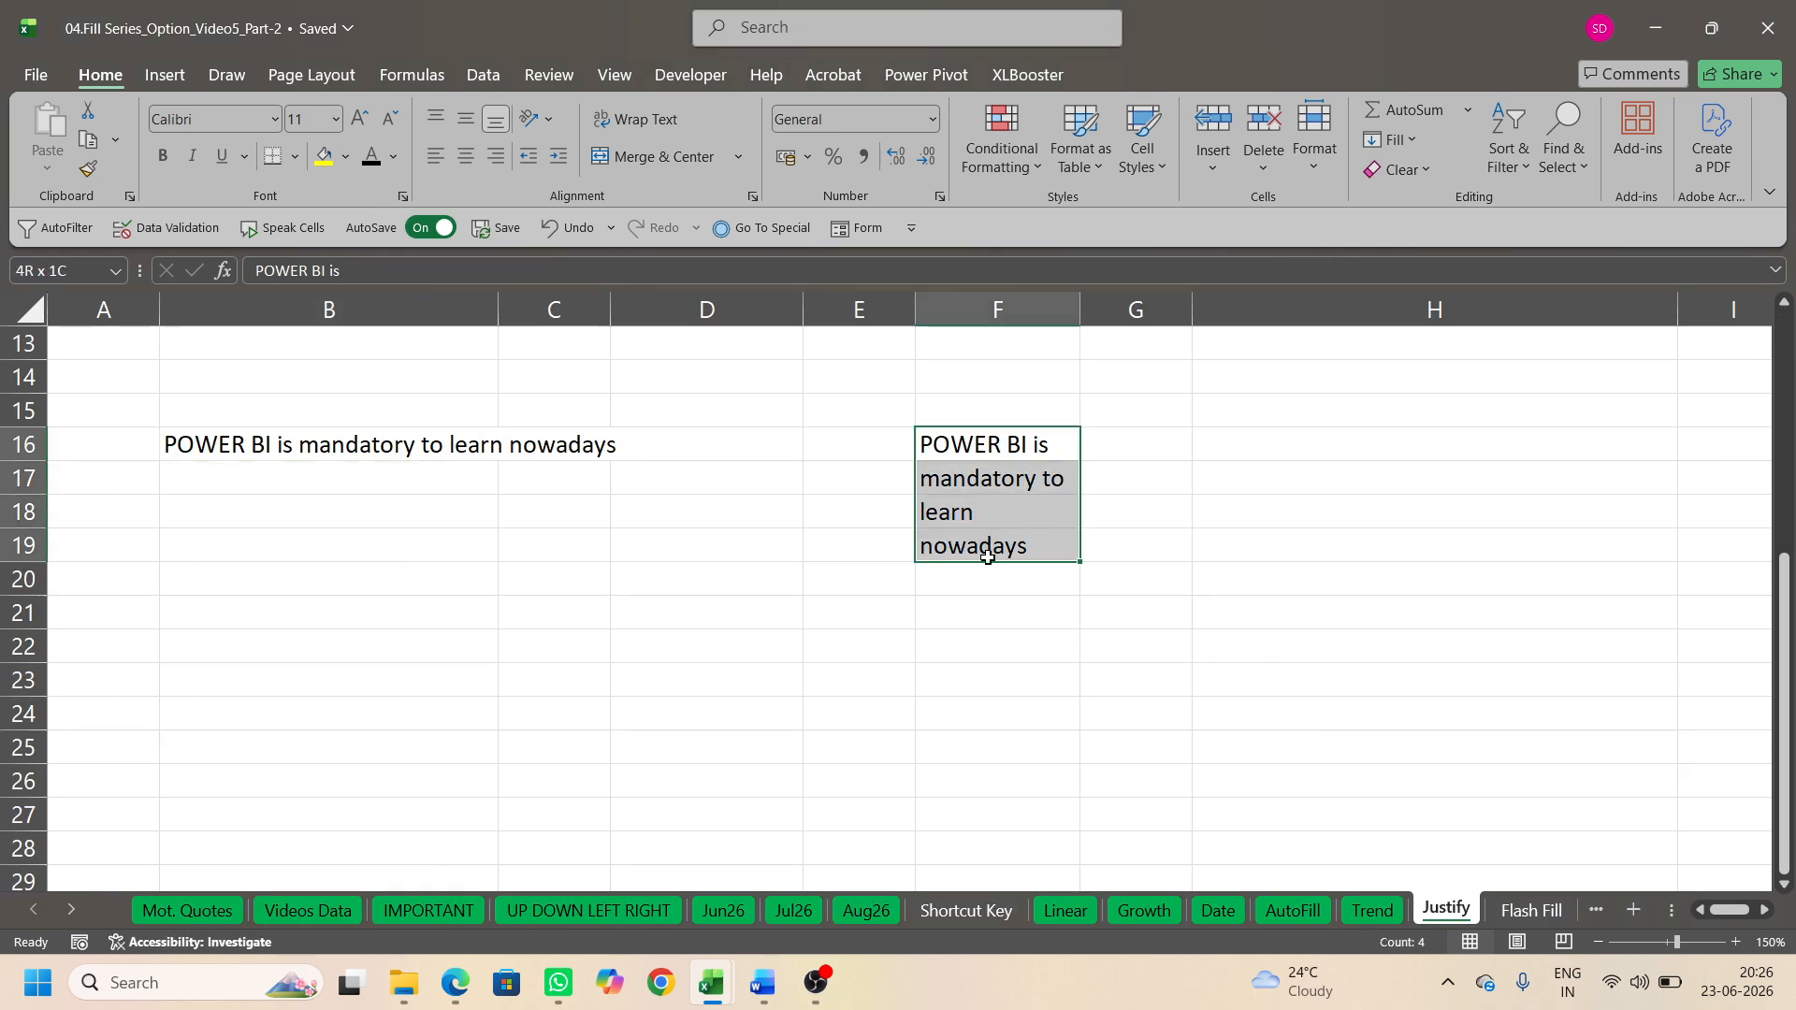
key("ctrl+c")
key("alt+Tab")
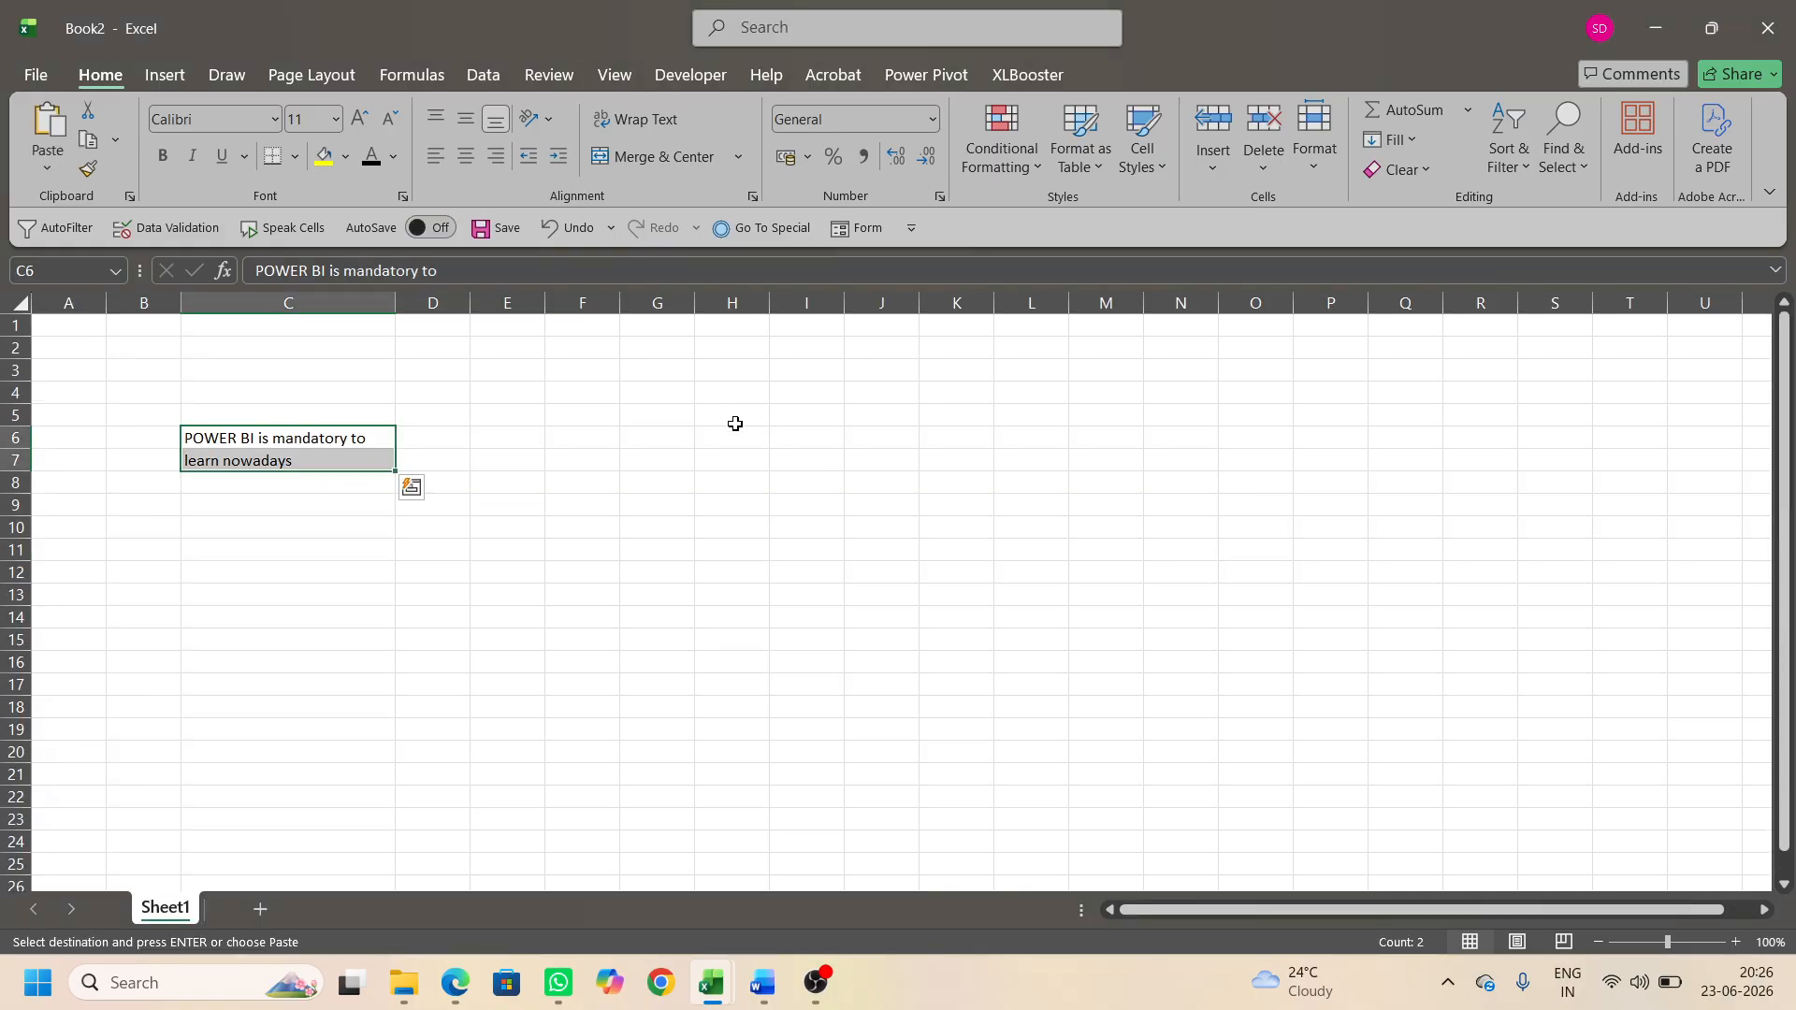
left_click(739, 415)
key("ctrl+v")
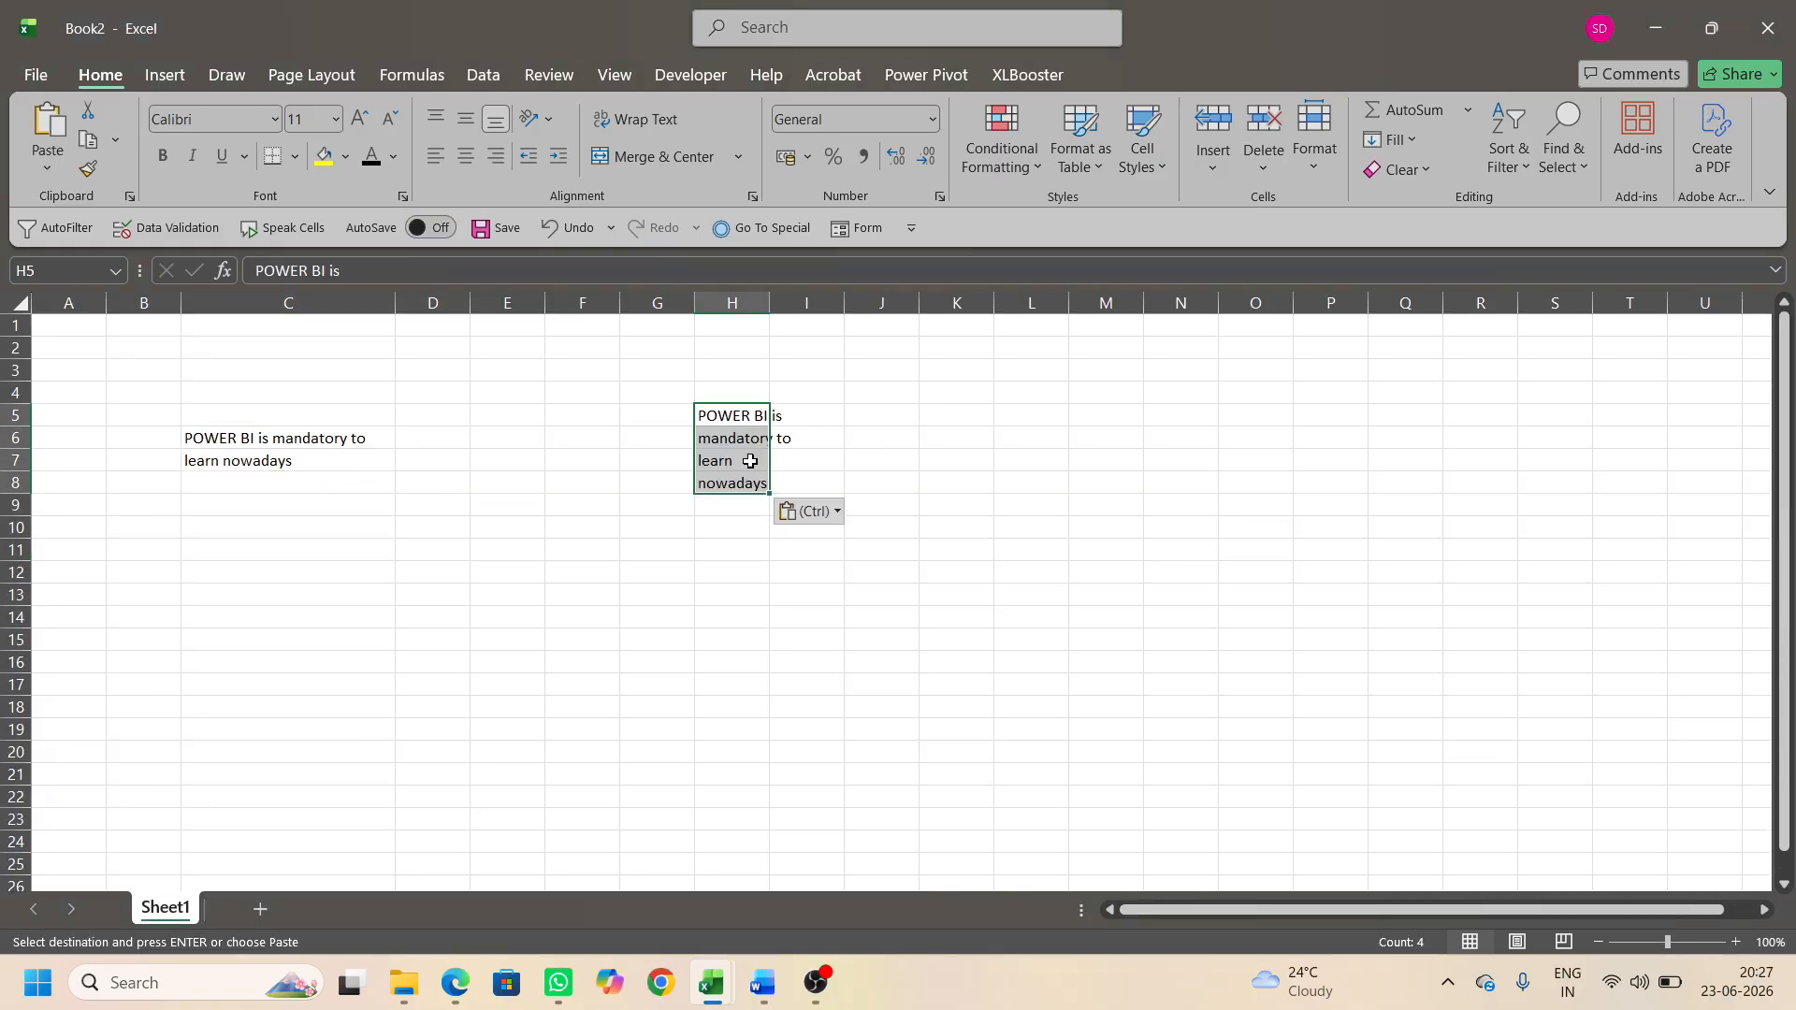
left_click(909, 418)
key("ctrl+v")
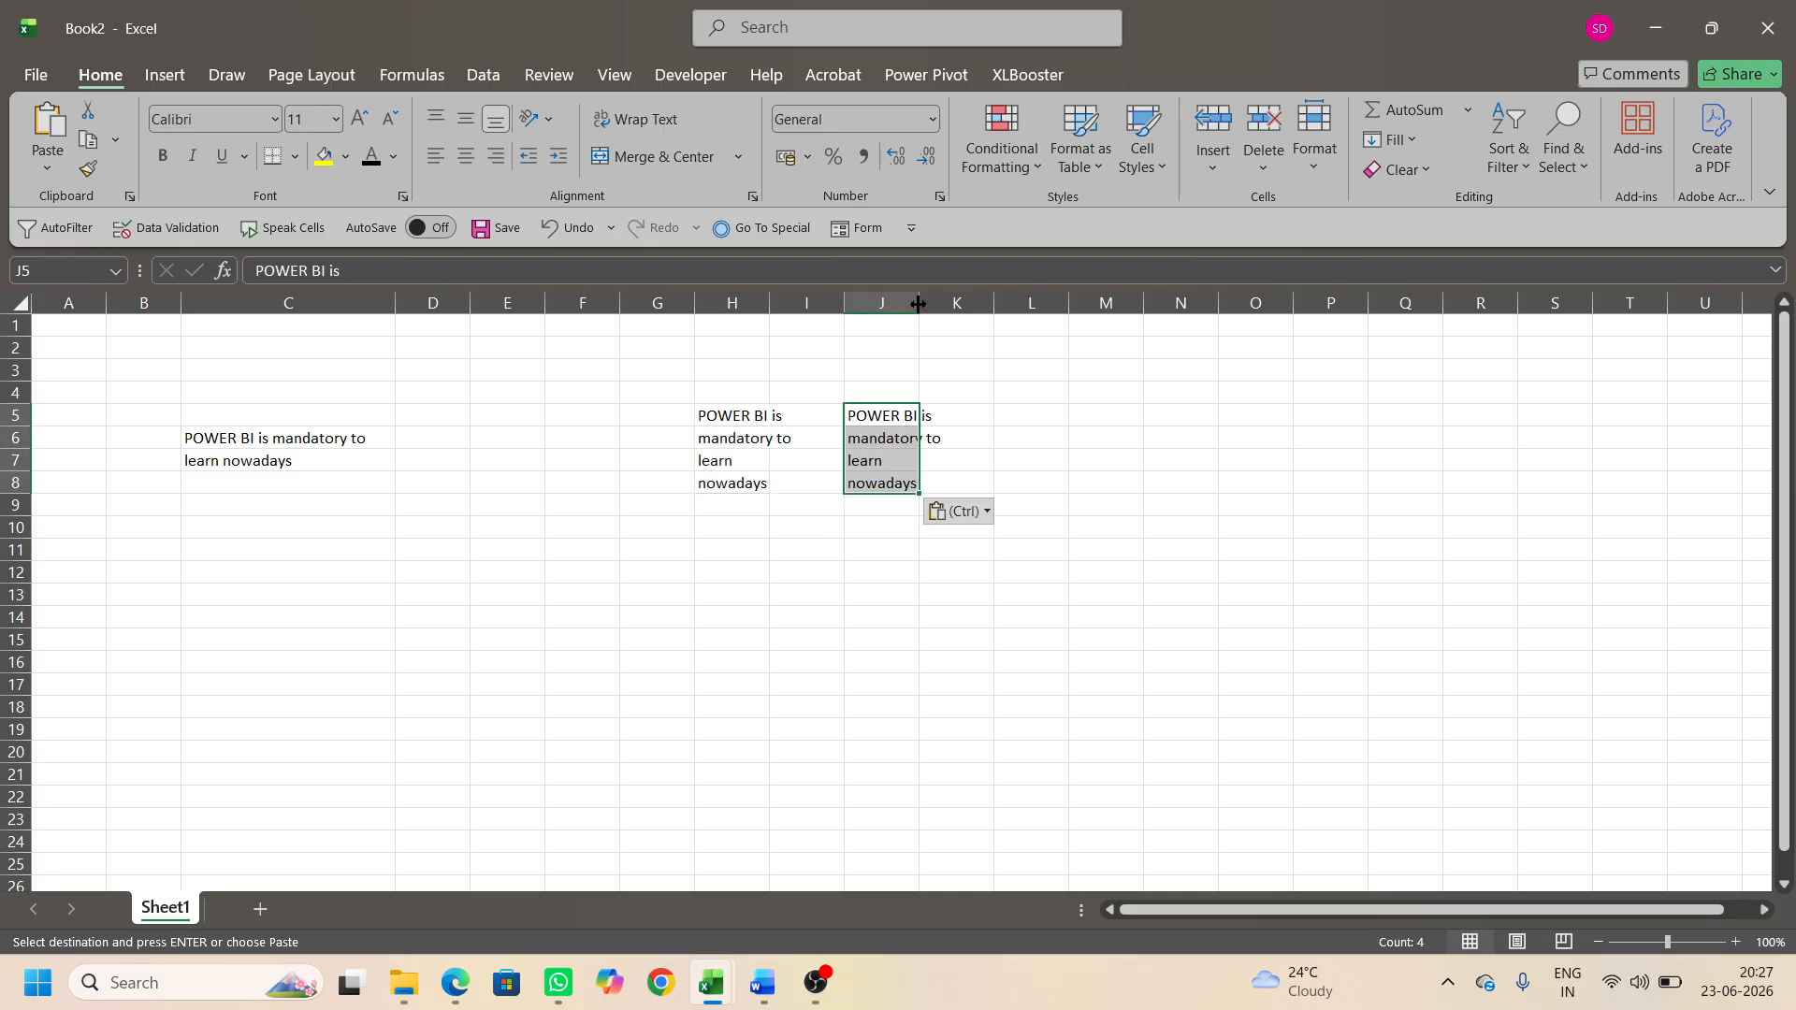
Step: Widen column J enough for the whole sentence and rejoin the four lines in J5:J8 with Fill Justify
left_click_drag(919, 303, 1252, 337)
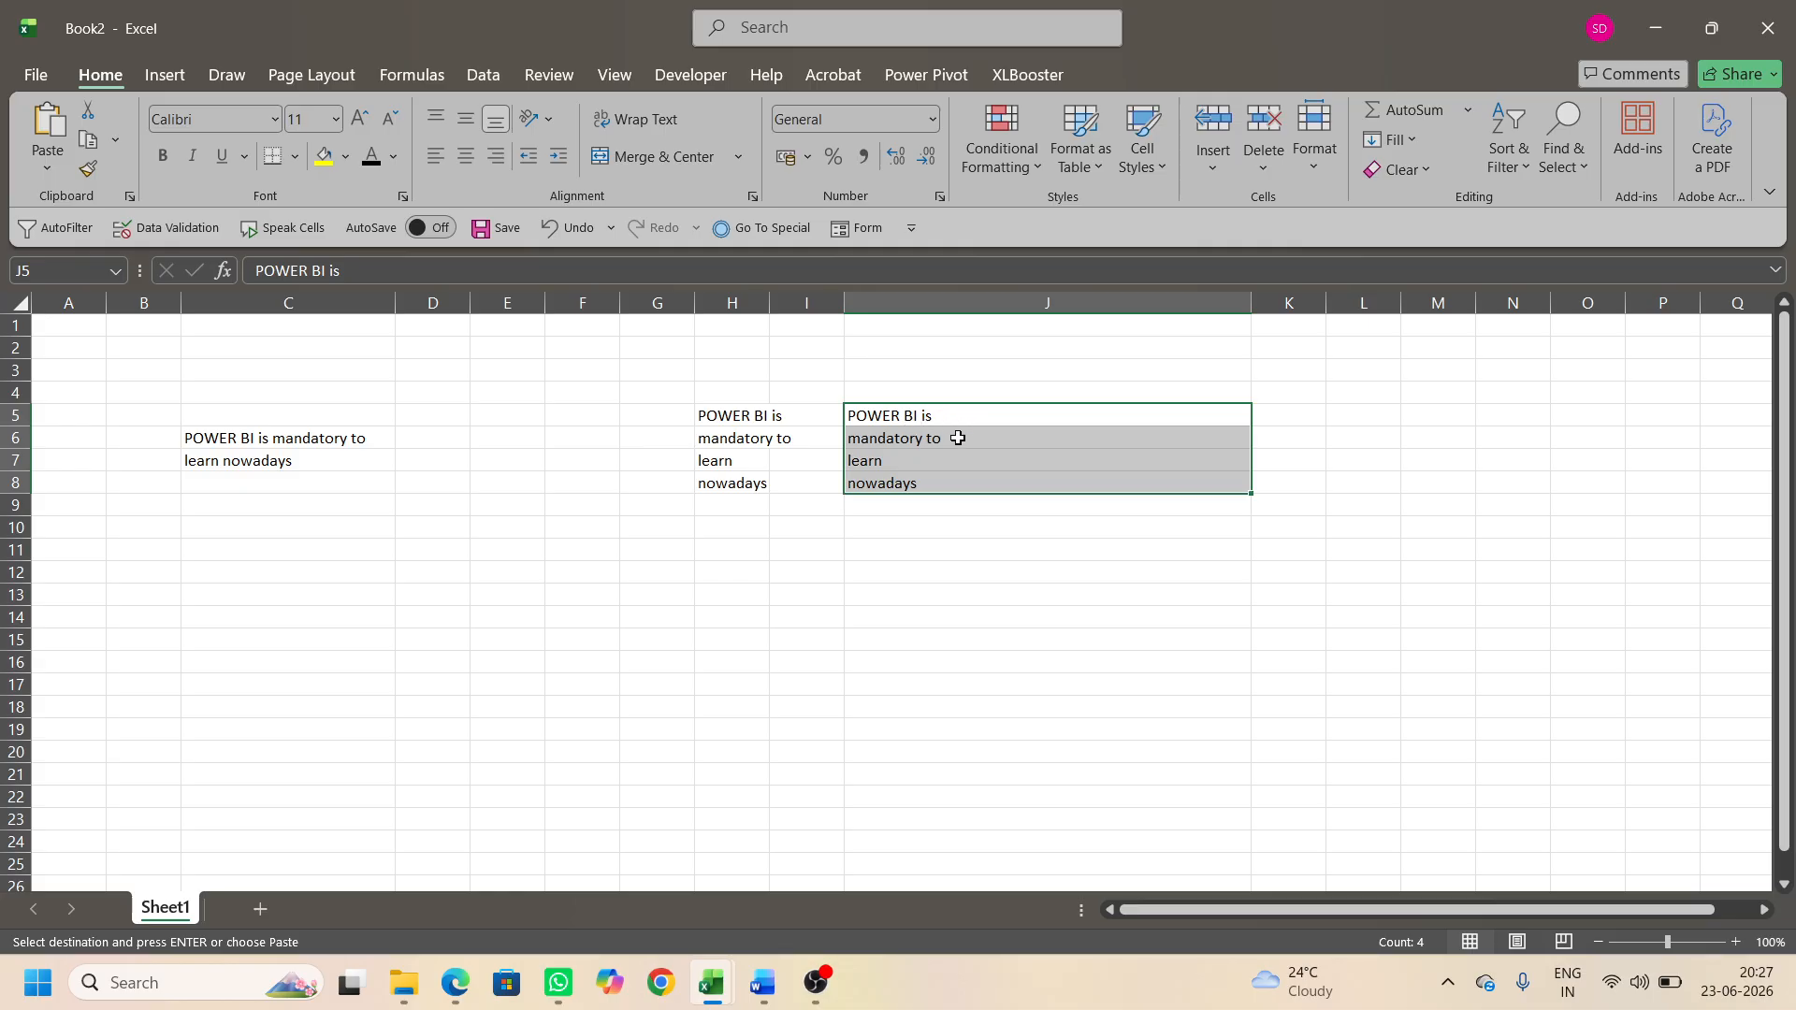
key("alt")
key("h")
key("f")
key("i")
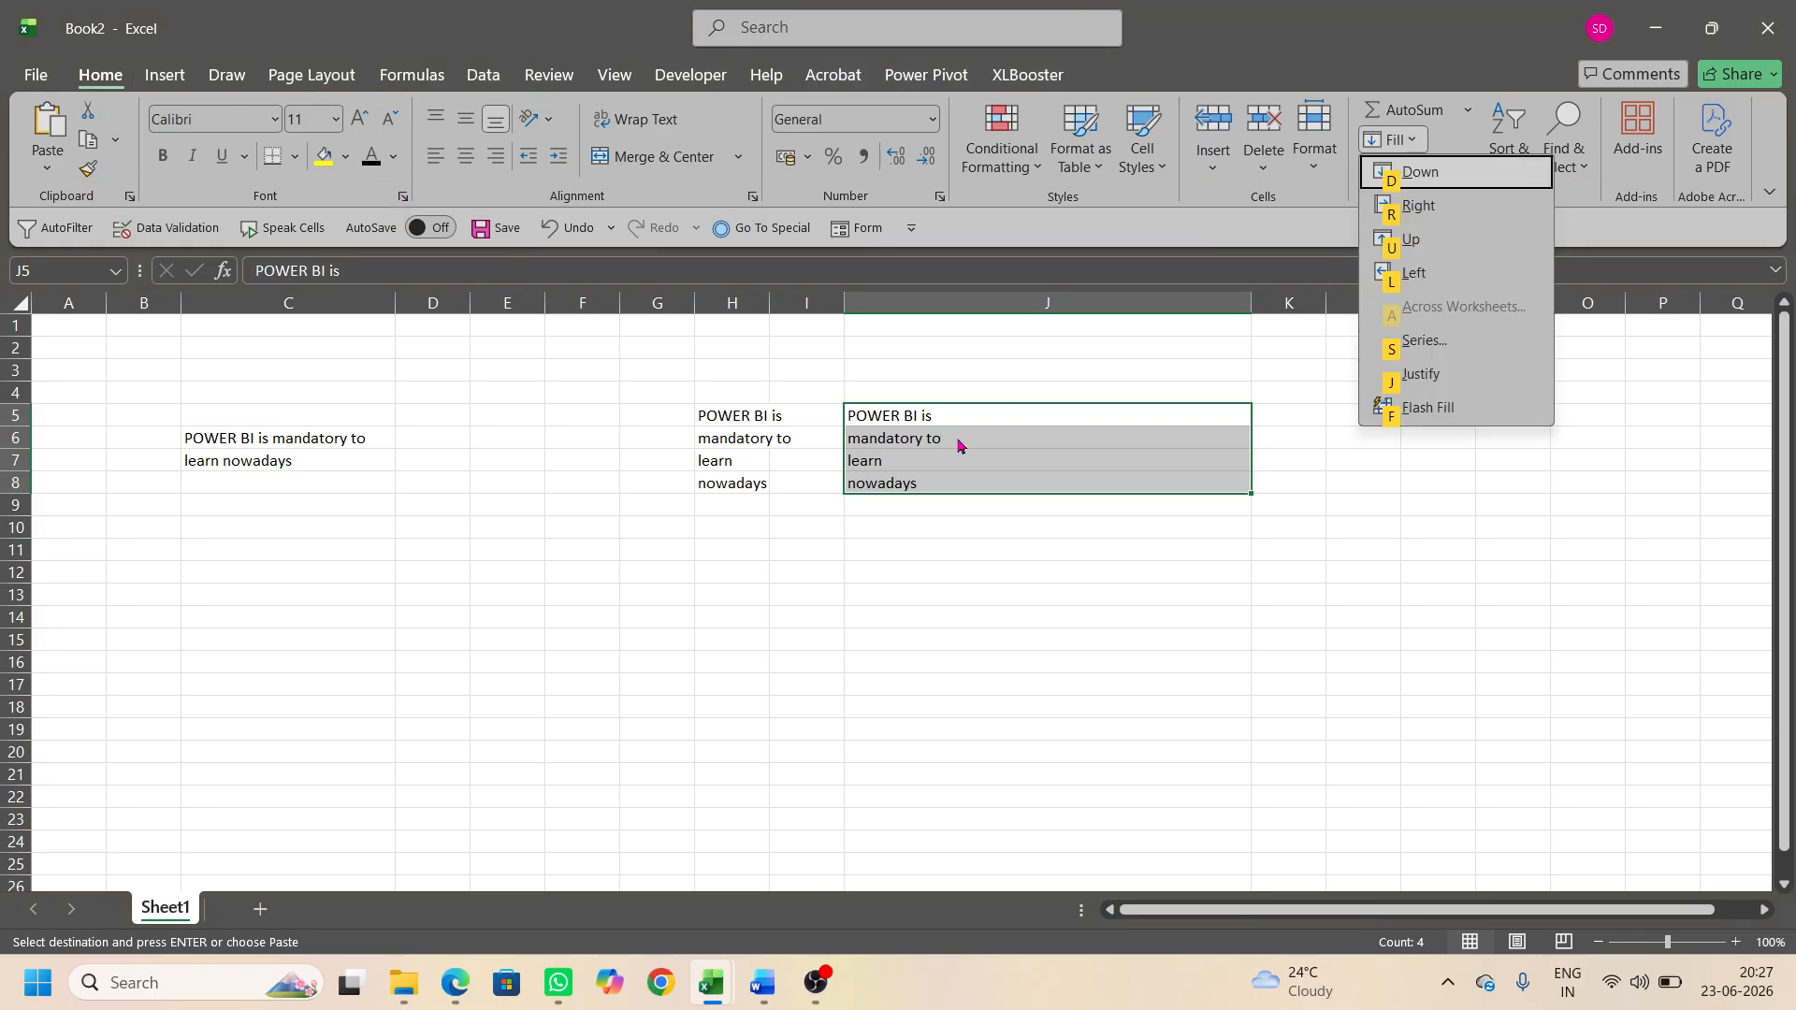
key("j")
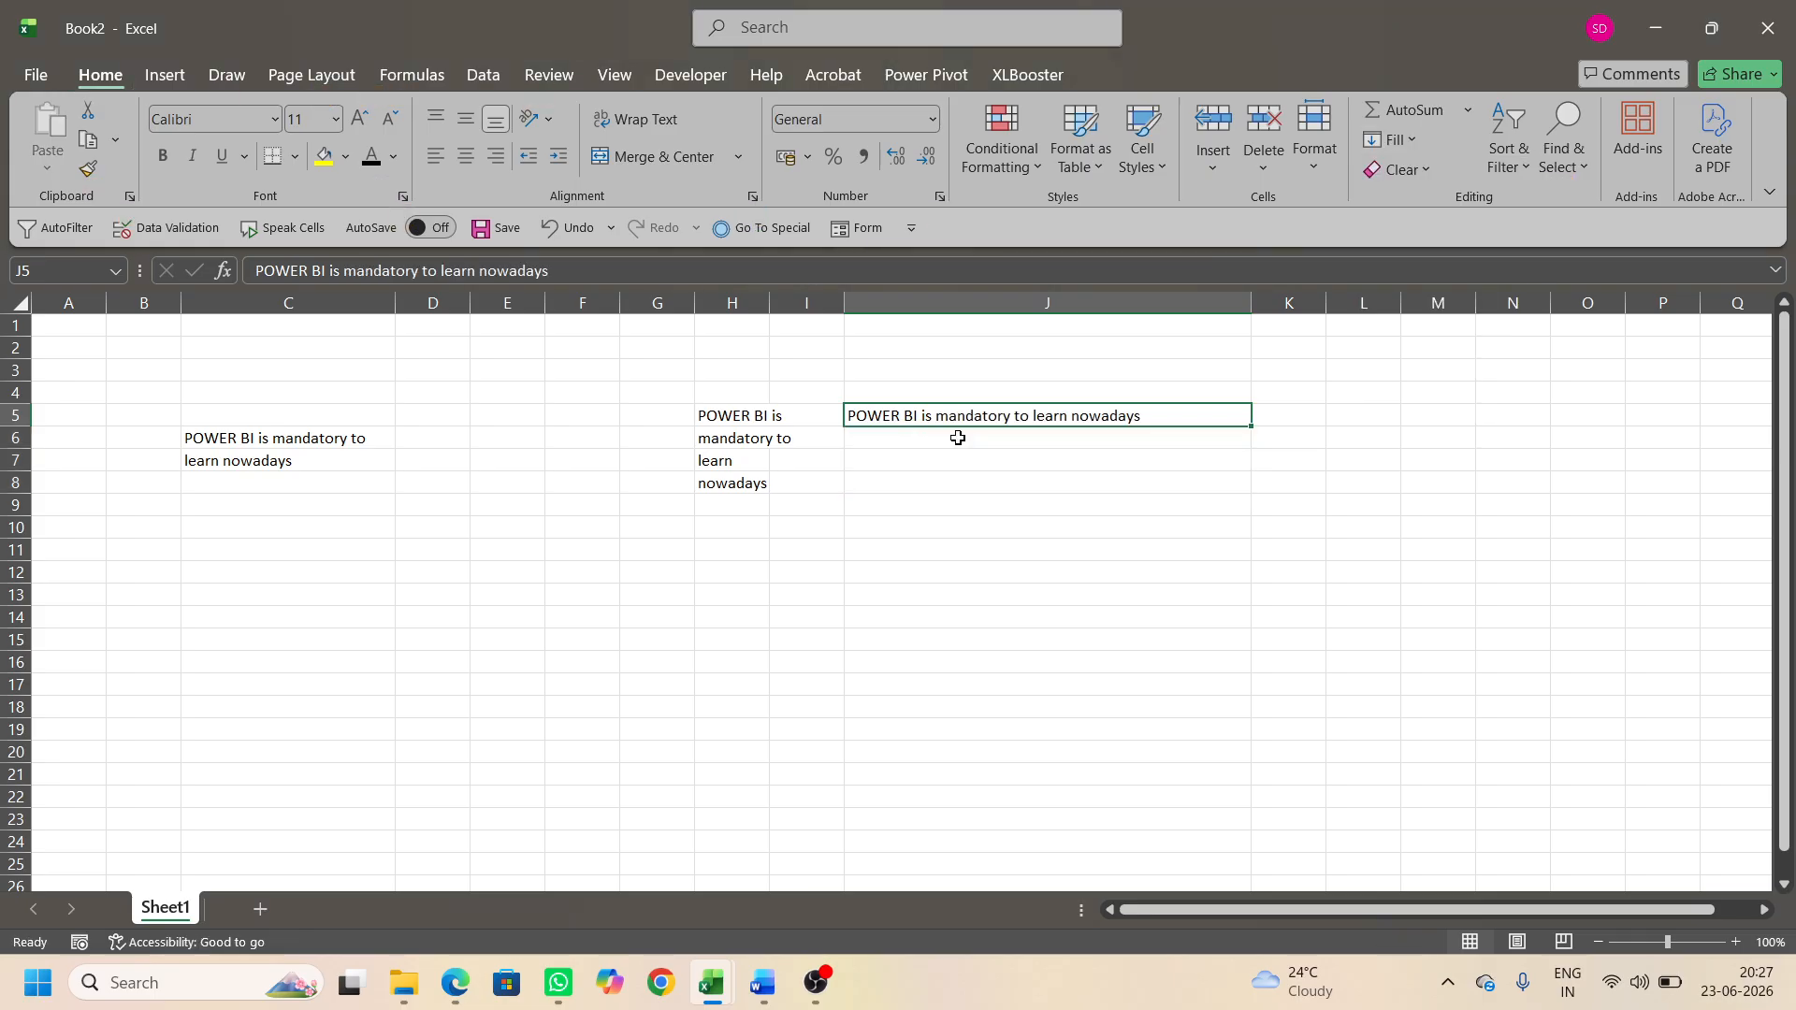
Step: AutoFit column J to the width of the joined sentence and reselect J5
key("ctrl+space")
key("alt")
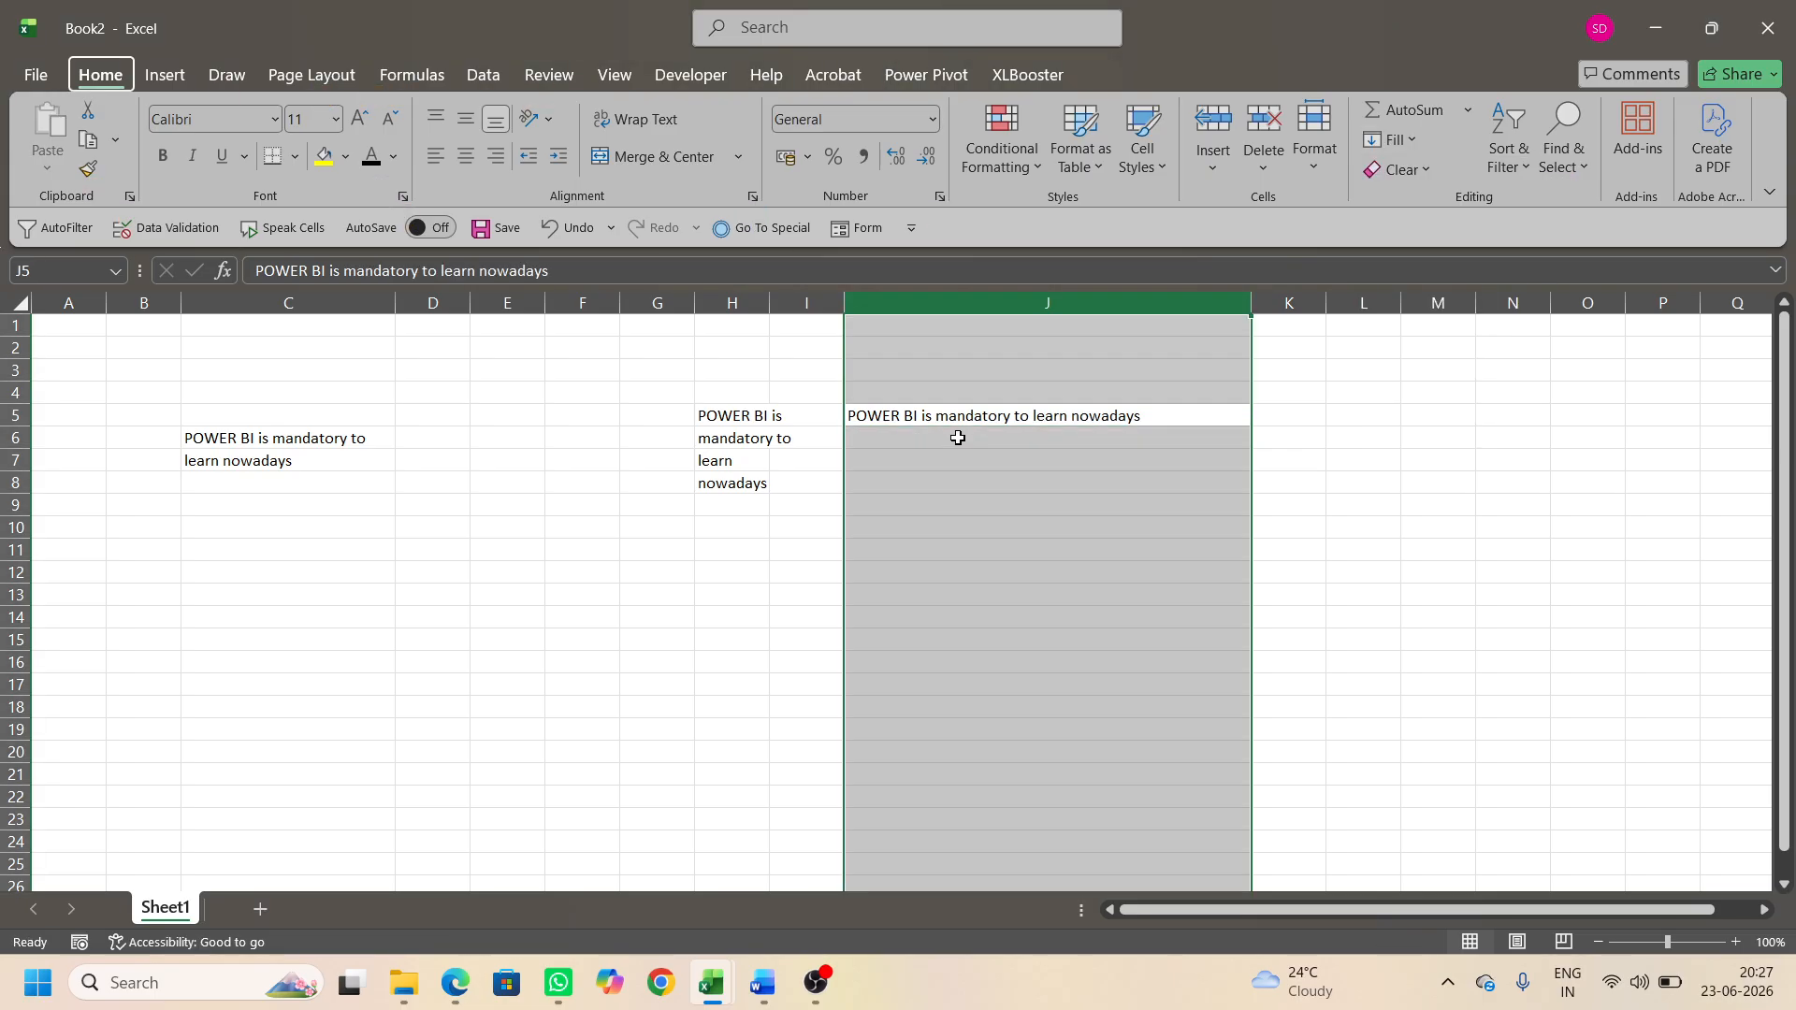
key("h")
key("o")
key("i")
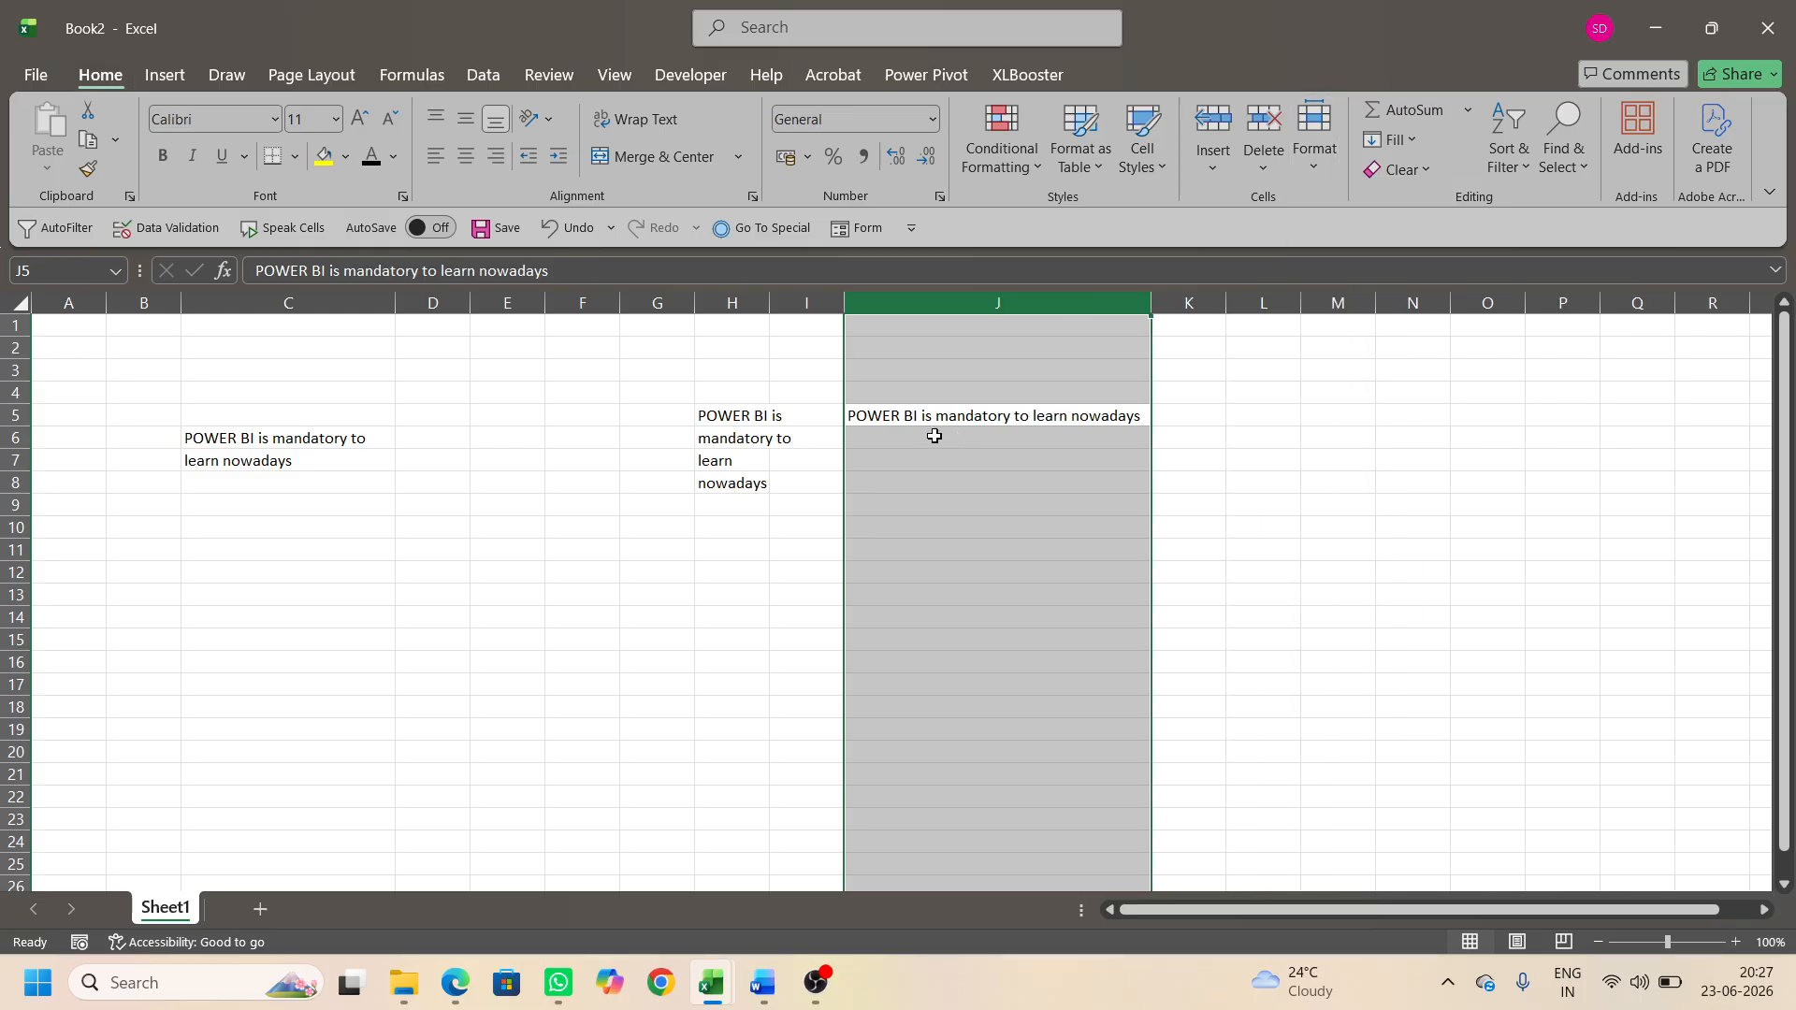
left_click(918, 422)
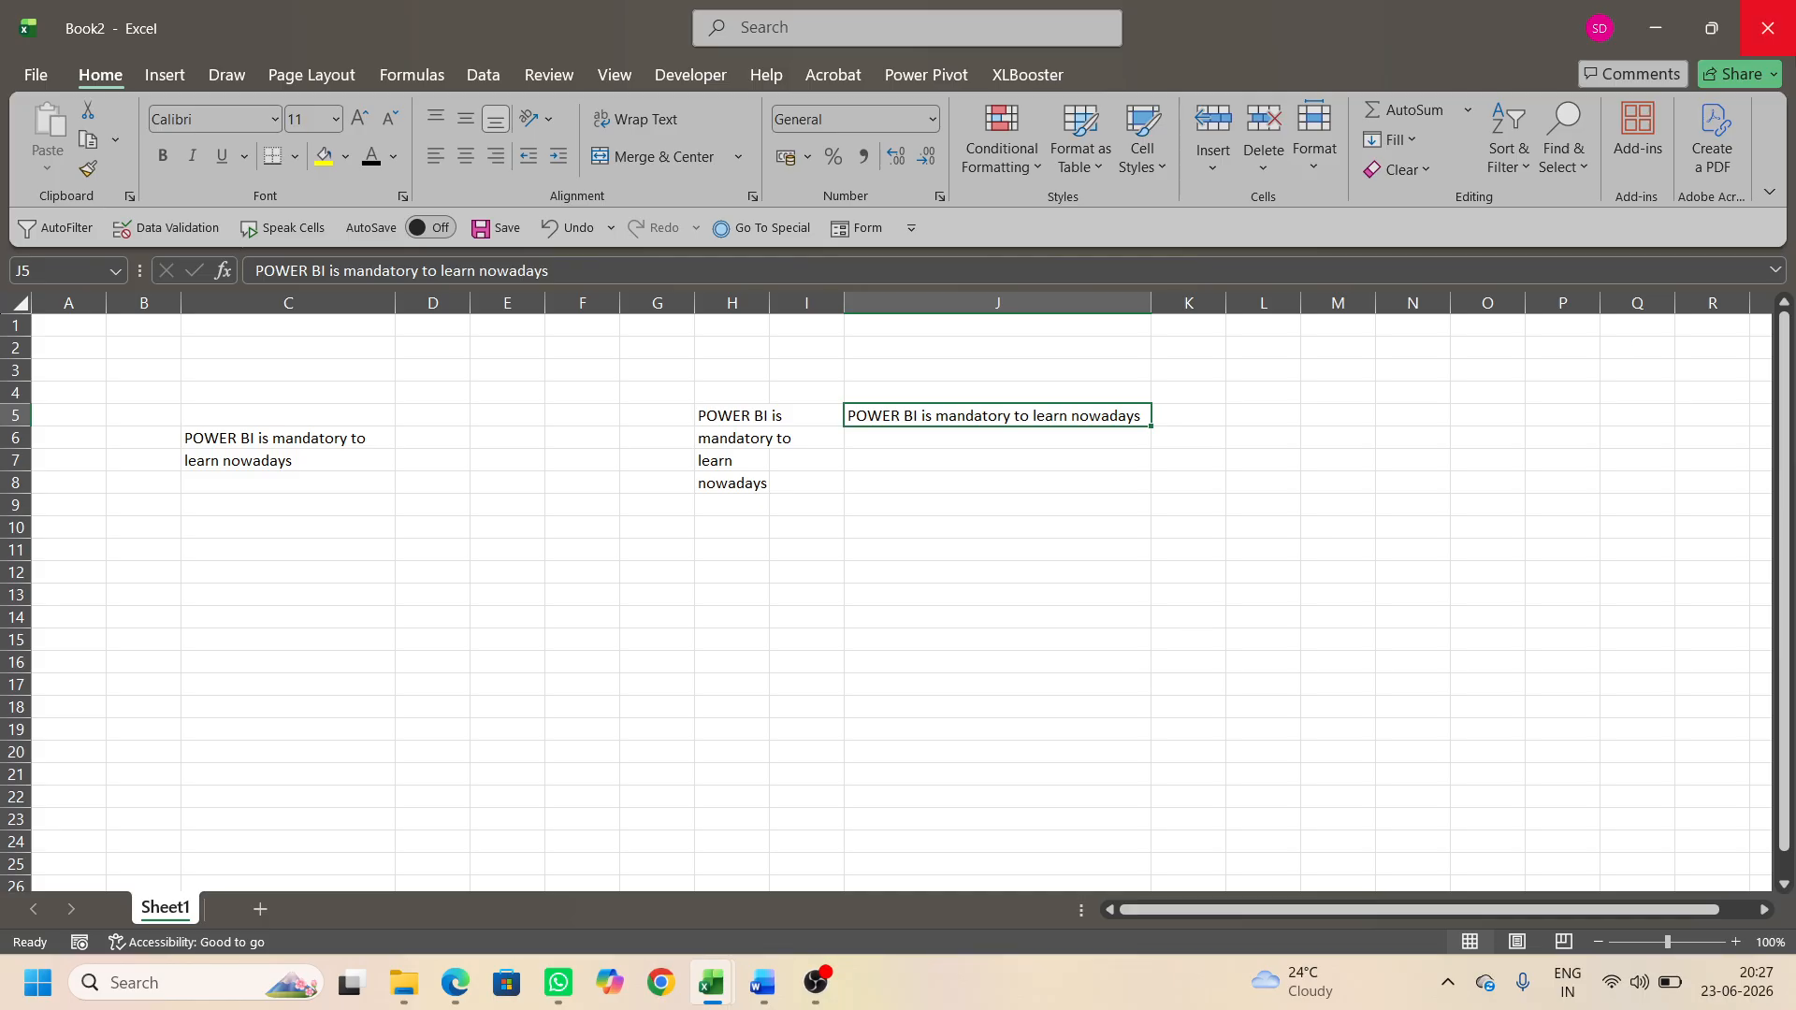
Step: Close the new workbook without saving and colour the Justify sheet's tab green in the original workbook
left_click(1768, 28)
left_click(969, 619)
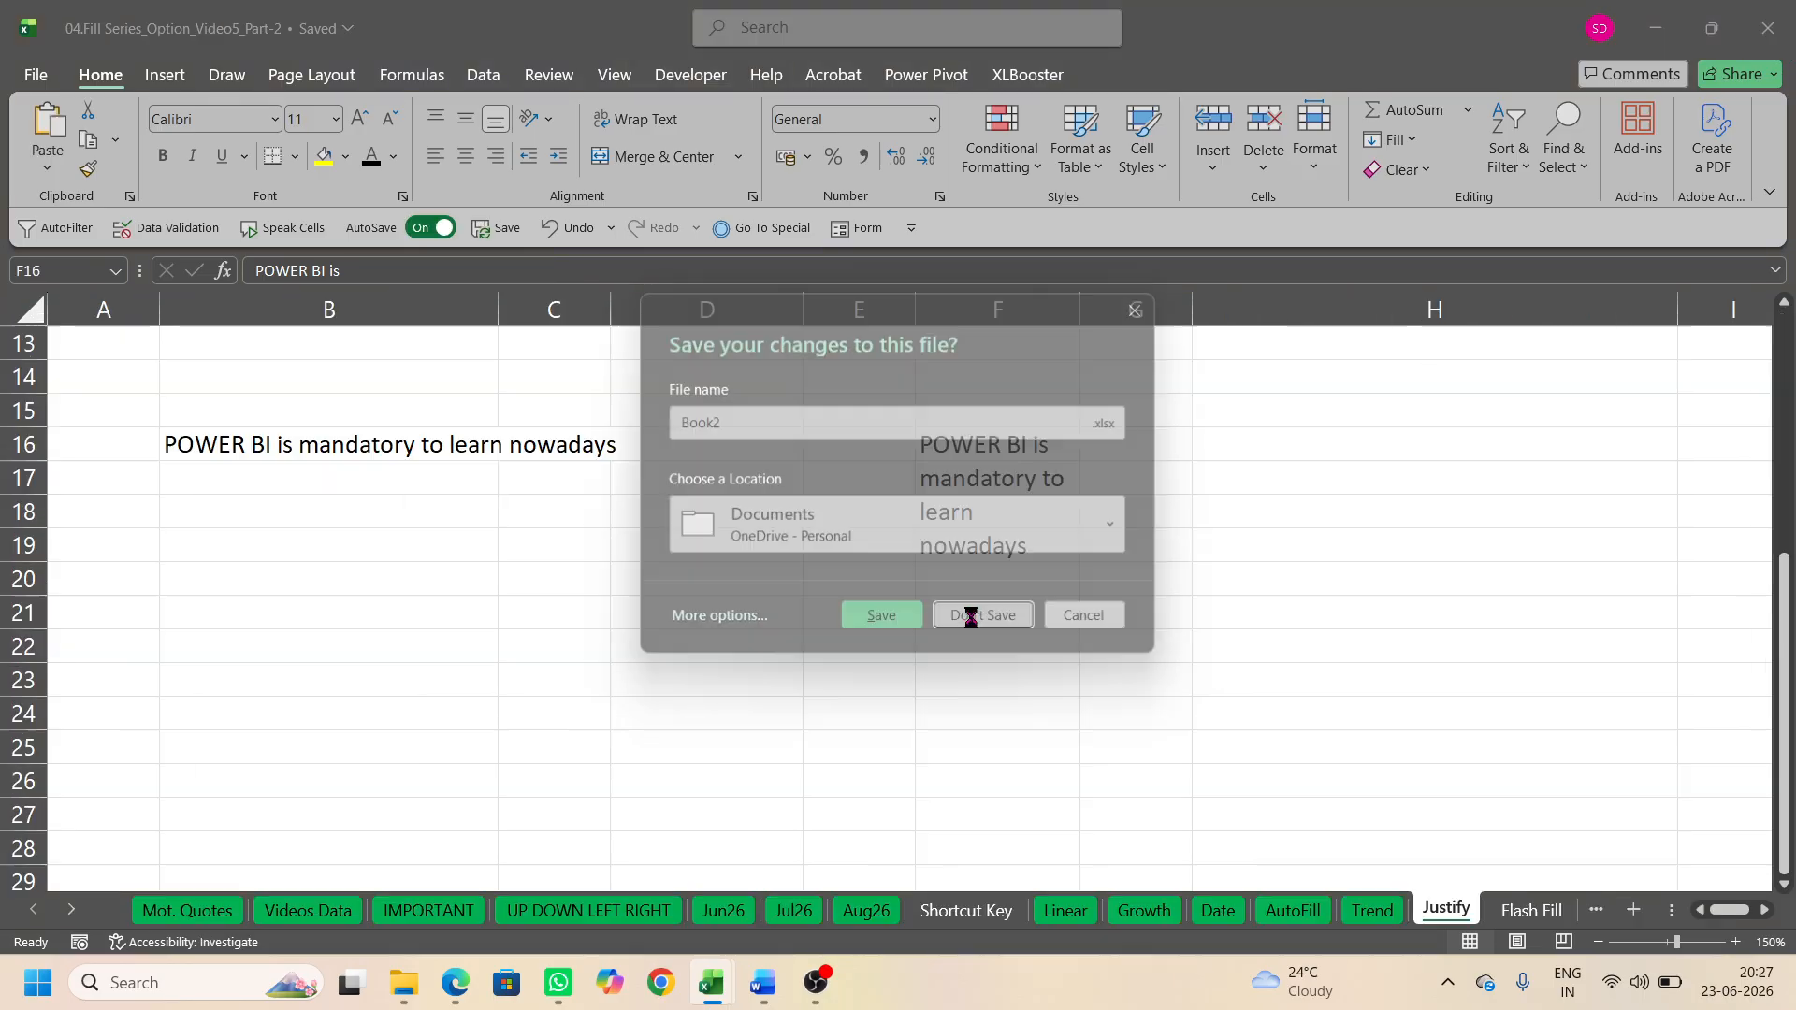
right_click(1447, 921)
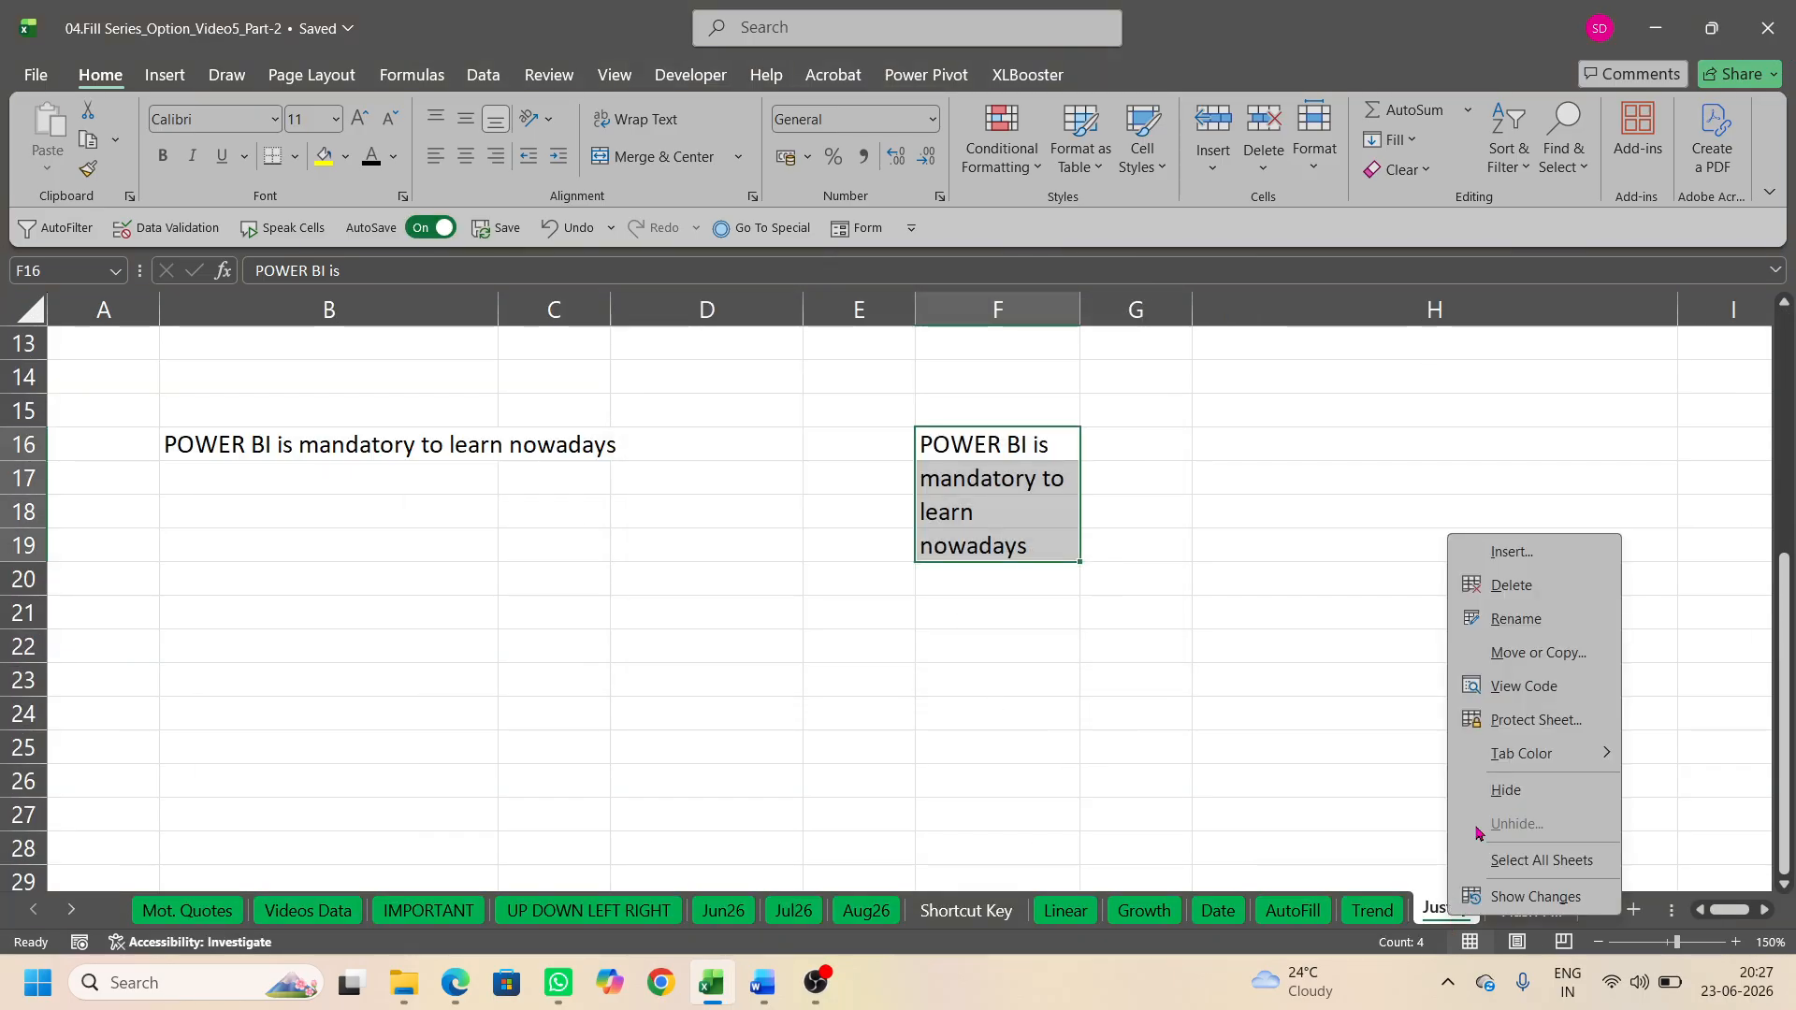
mouse_move(1506, 754)
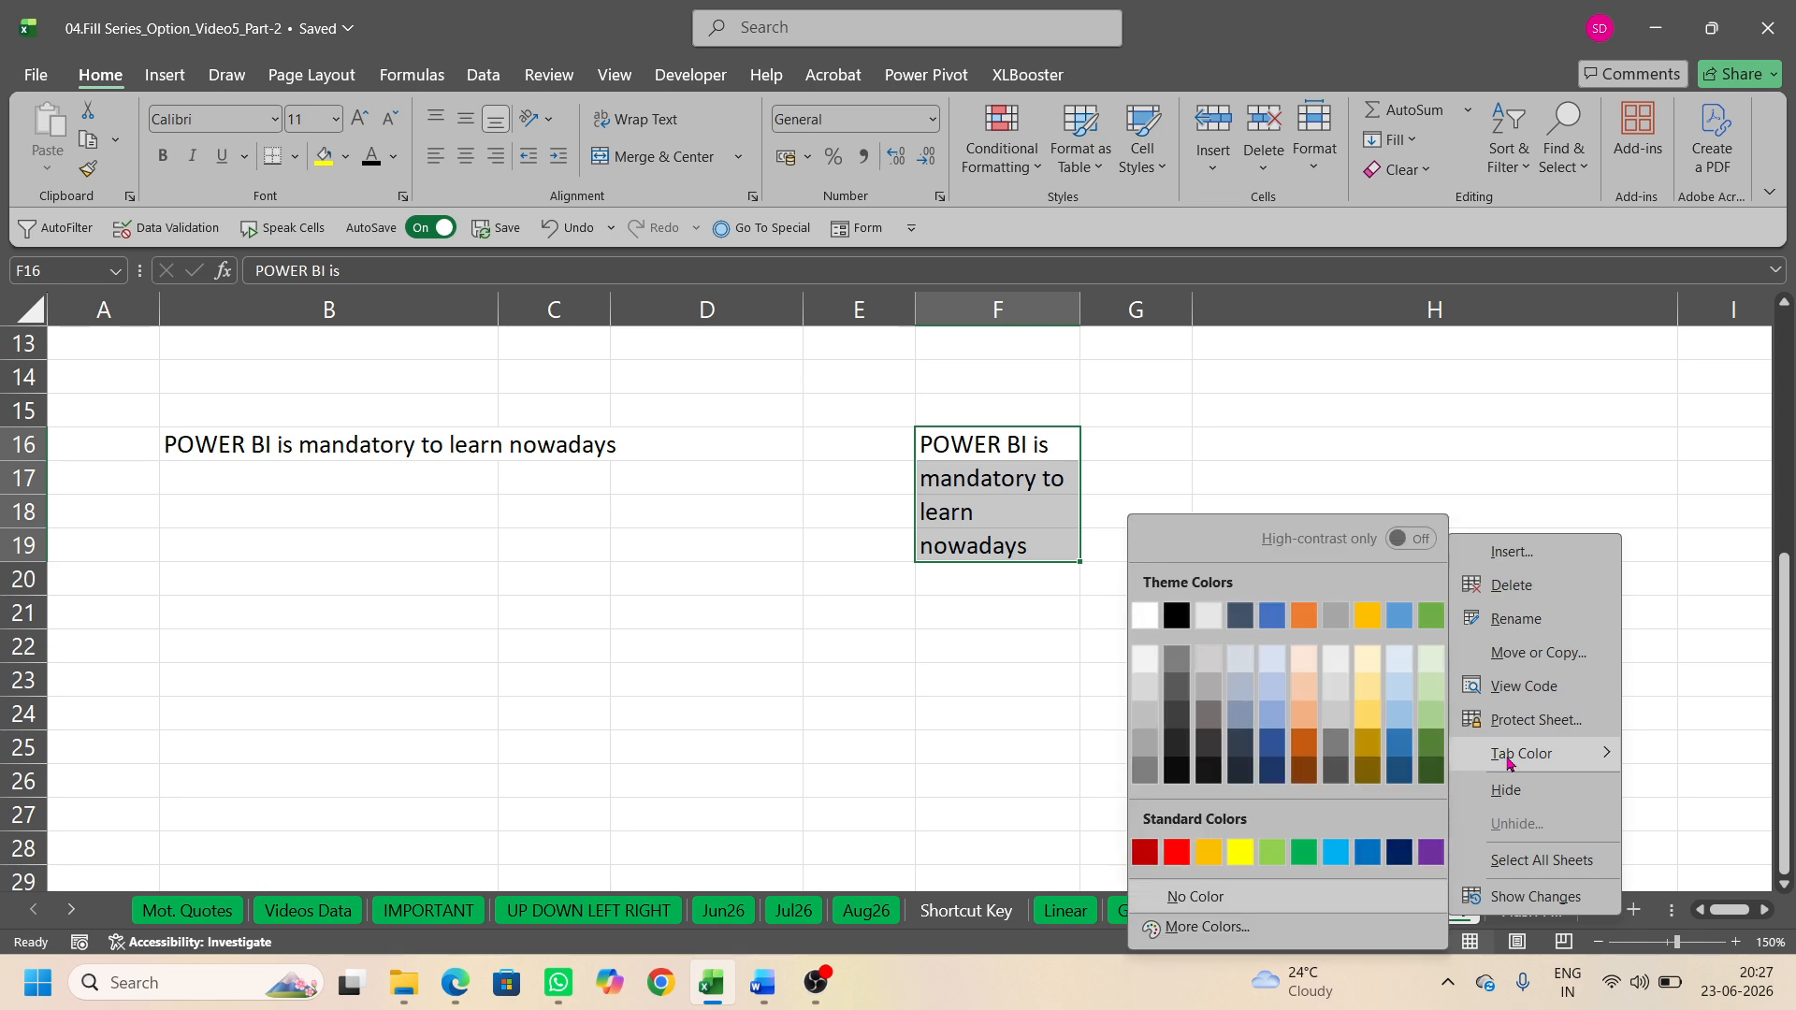
left_click(1302, 853)
Step: Duplicate the Flash Fill sheet under the name delete and clear the student data in B2:E9 of the copy
left_click(1531, 910)
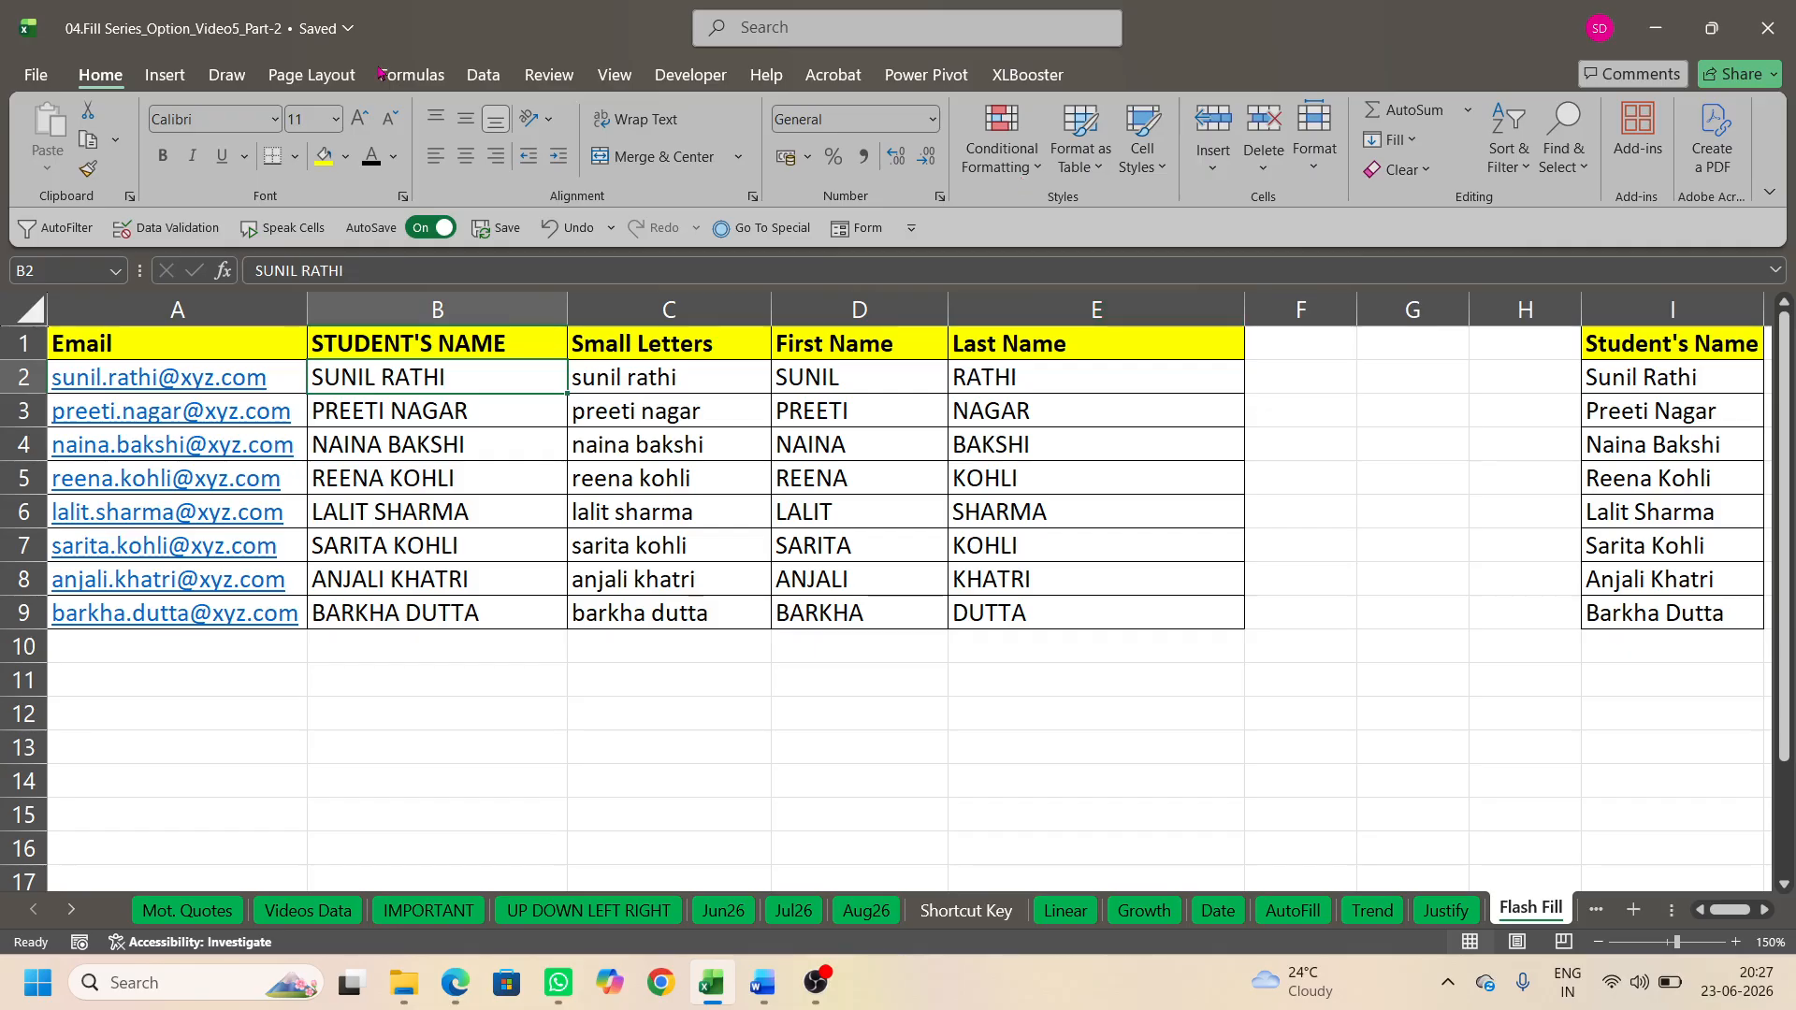
left_click(1763, 912)
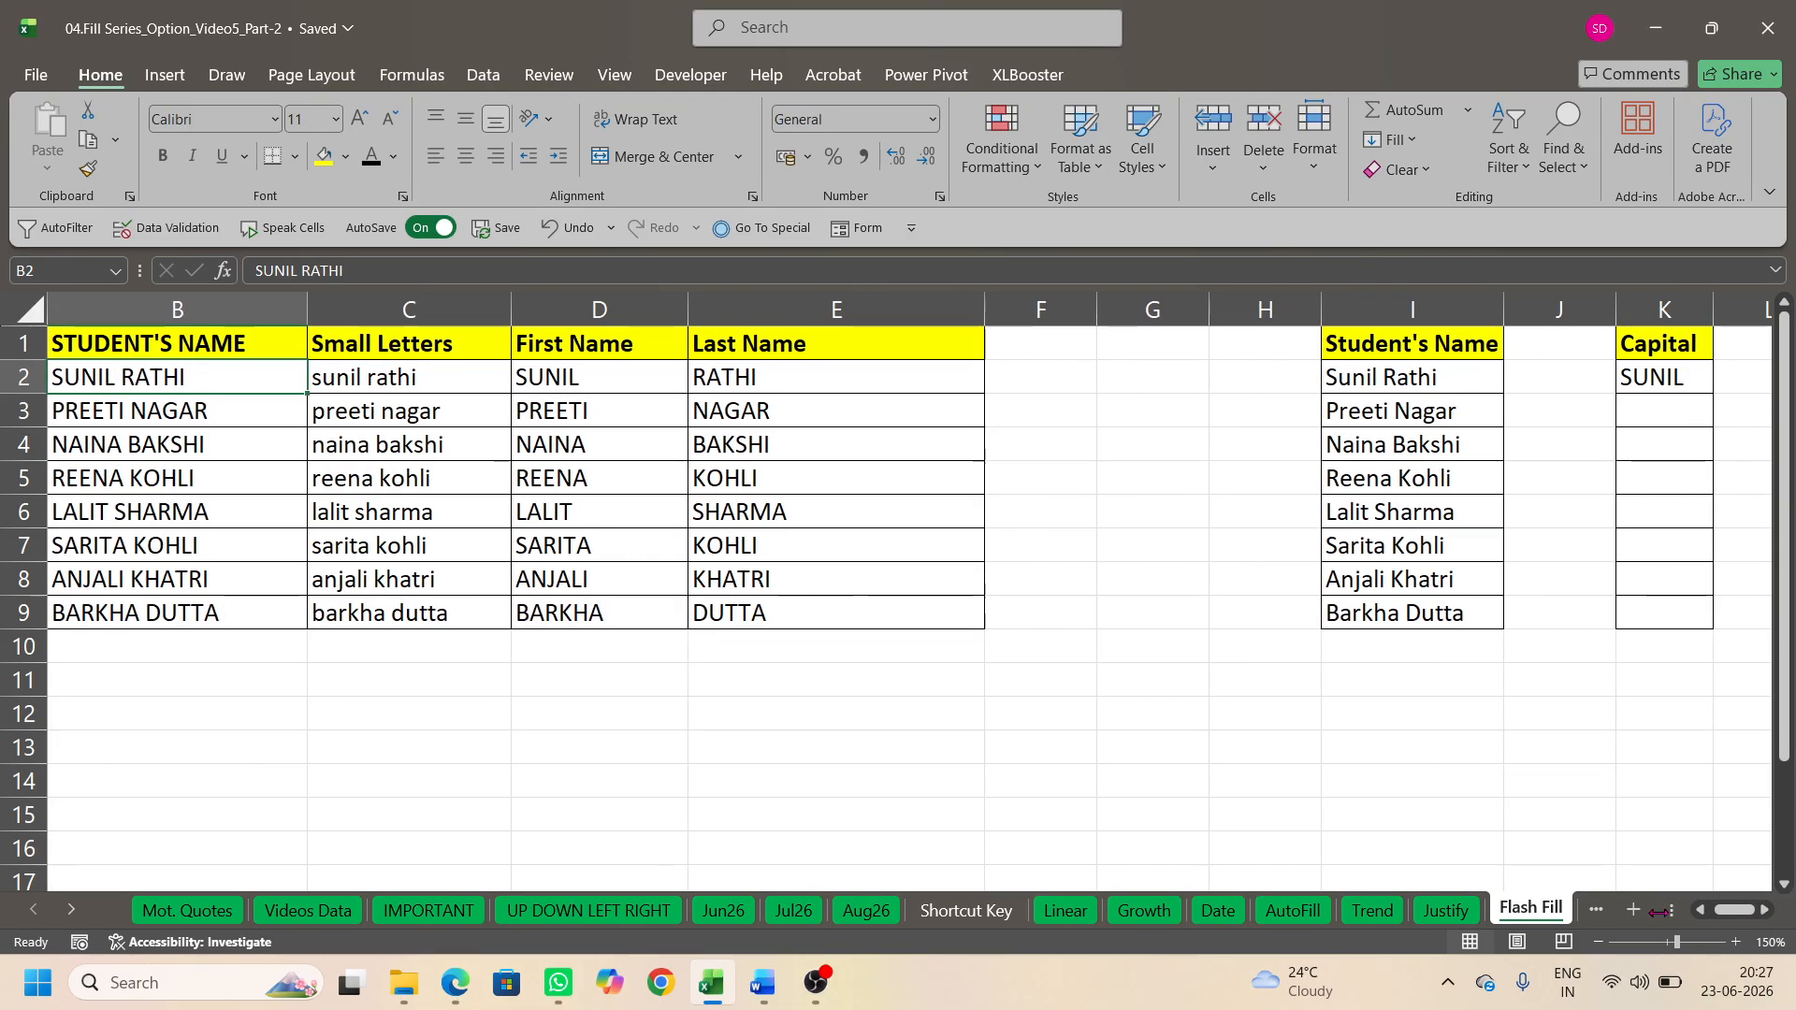
left_click(1596, 910)
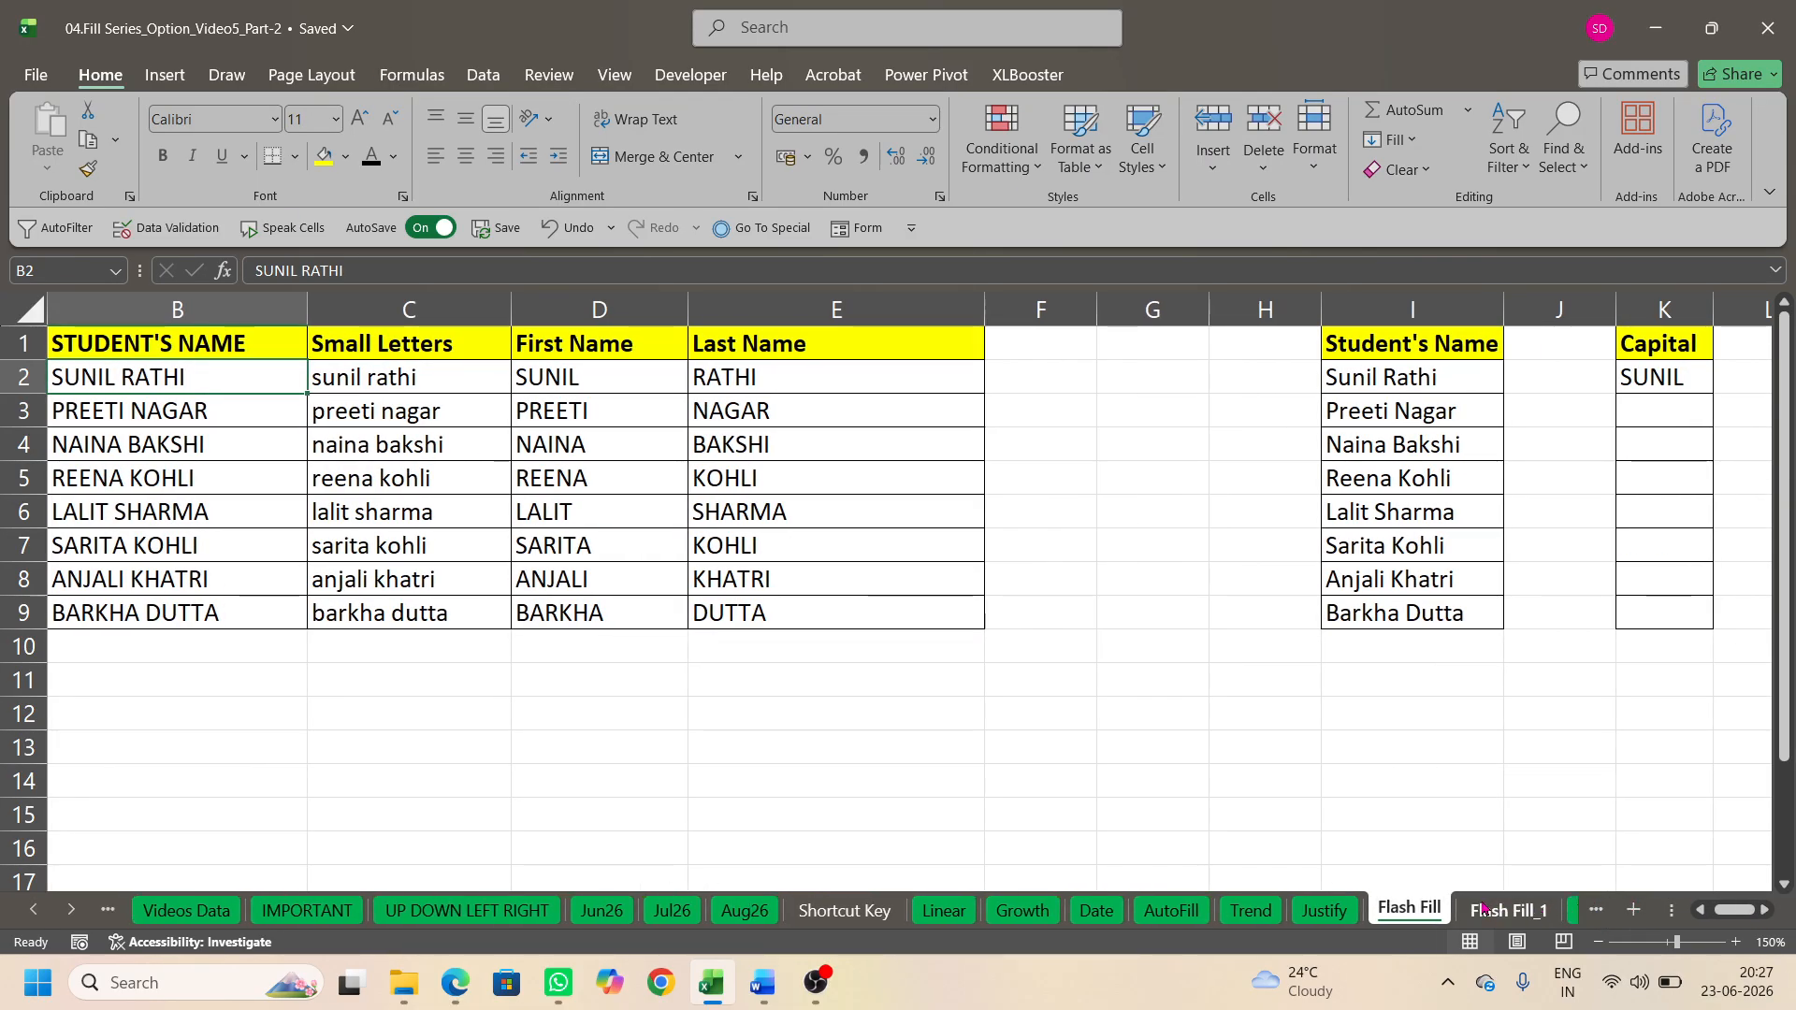
key("Left")
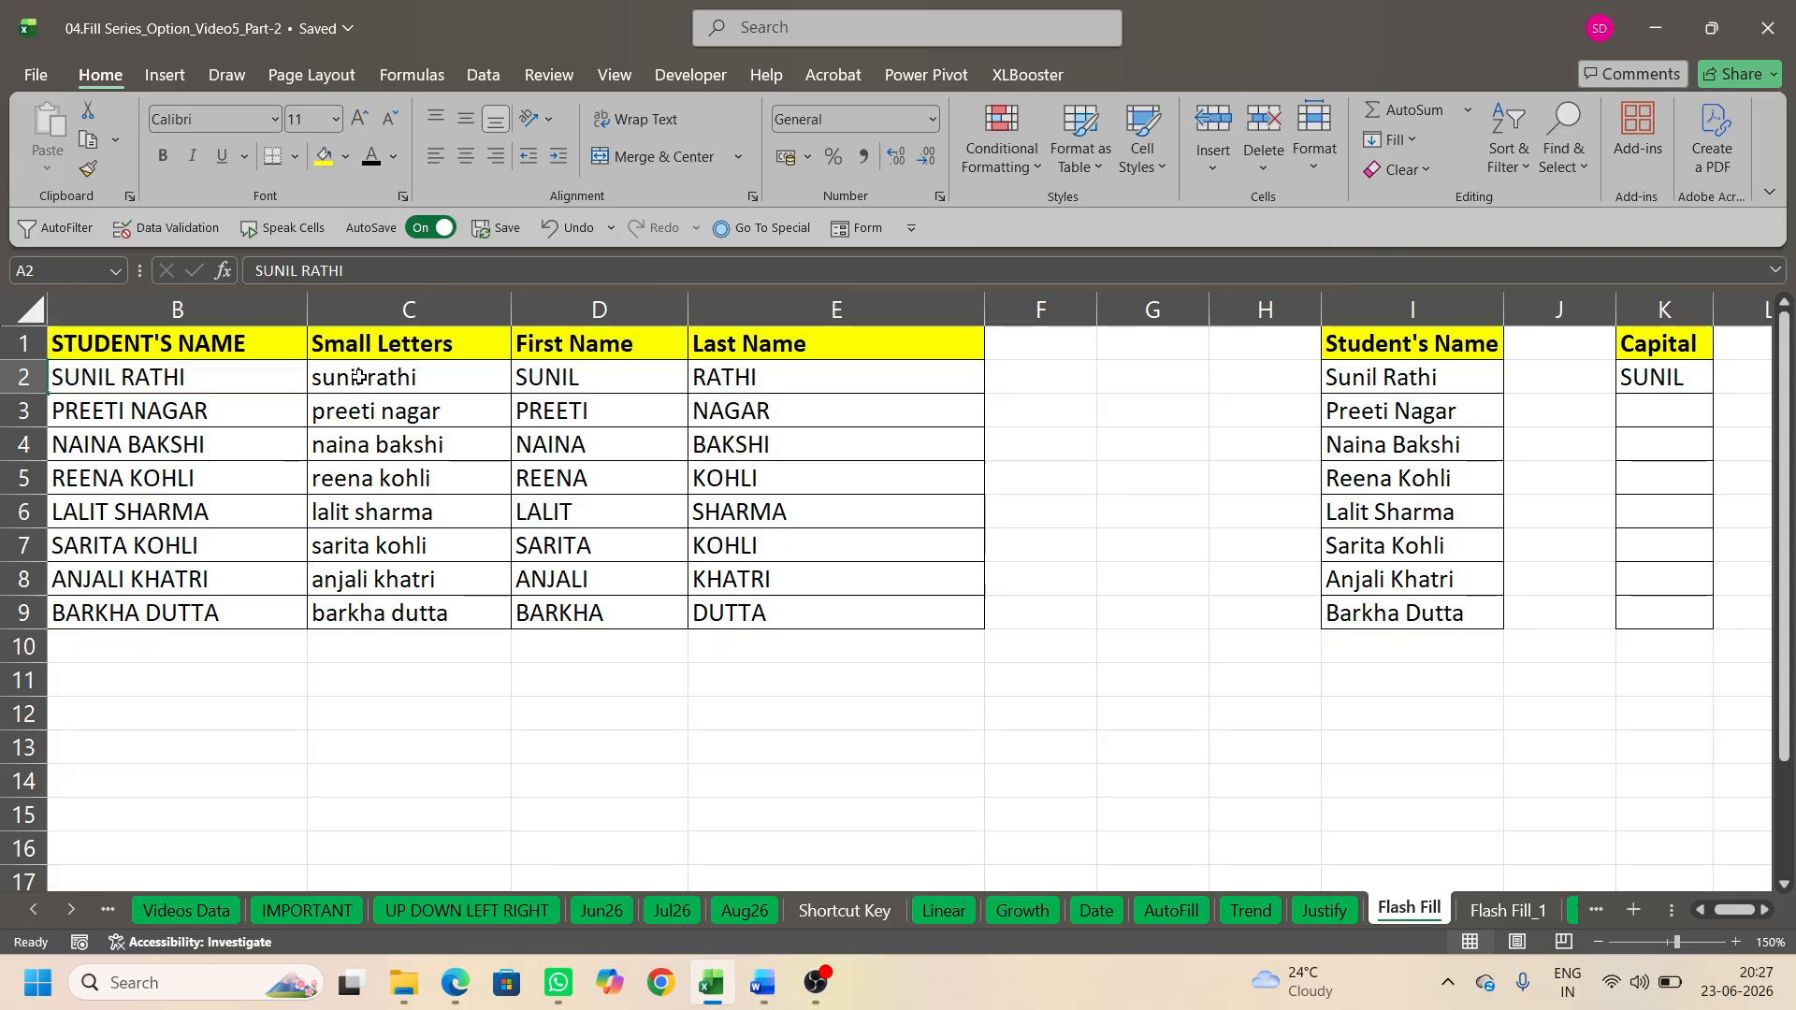
left_click_drag(408, 393, 1018, 613)
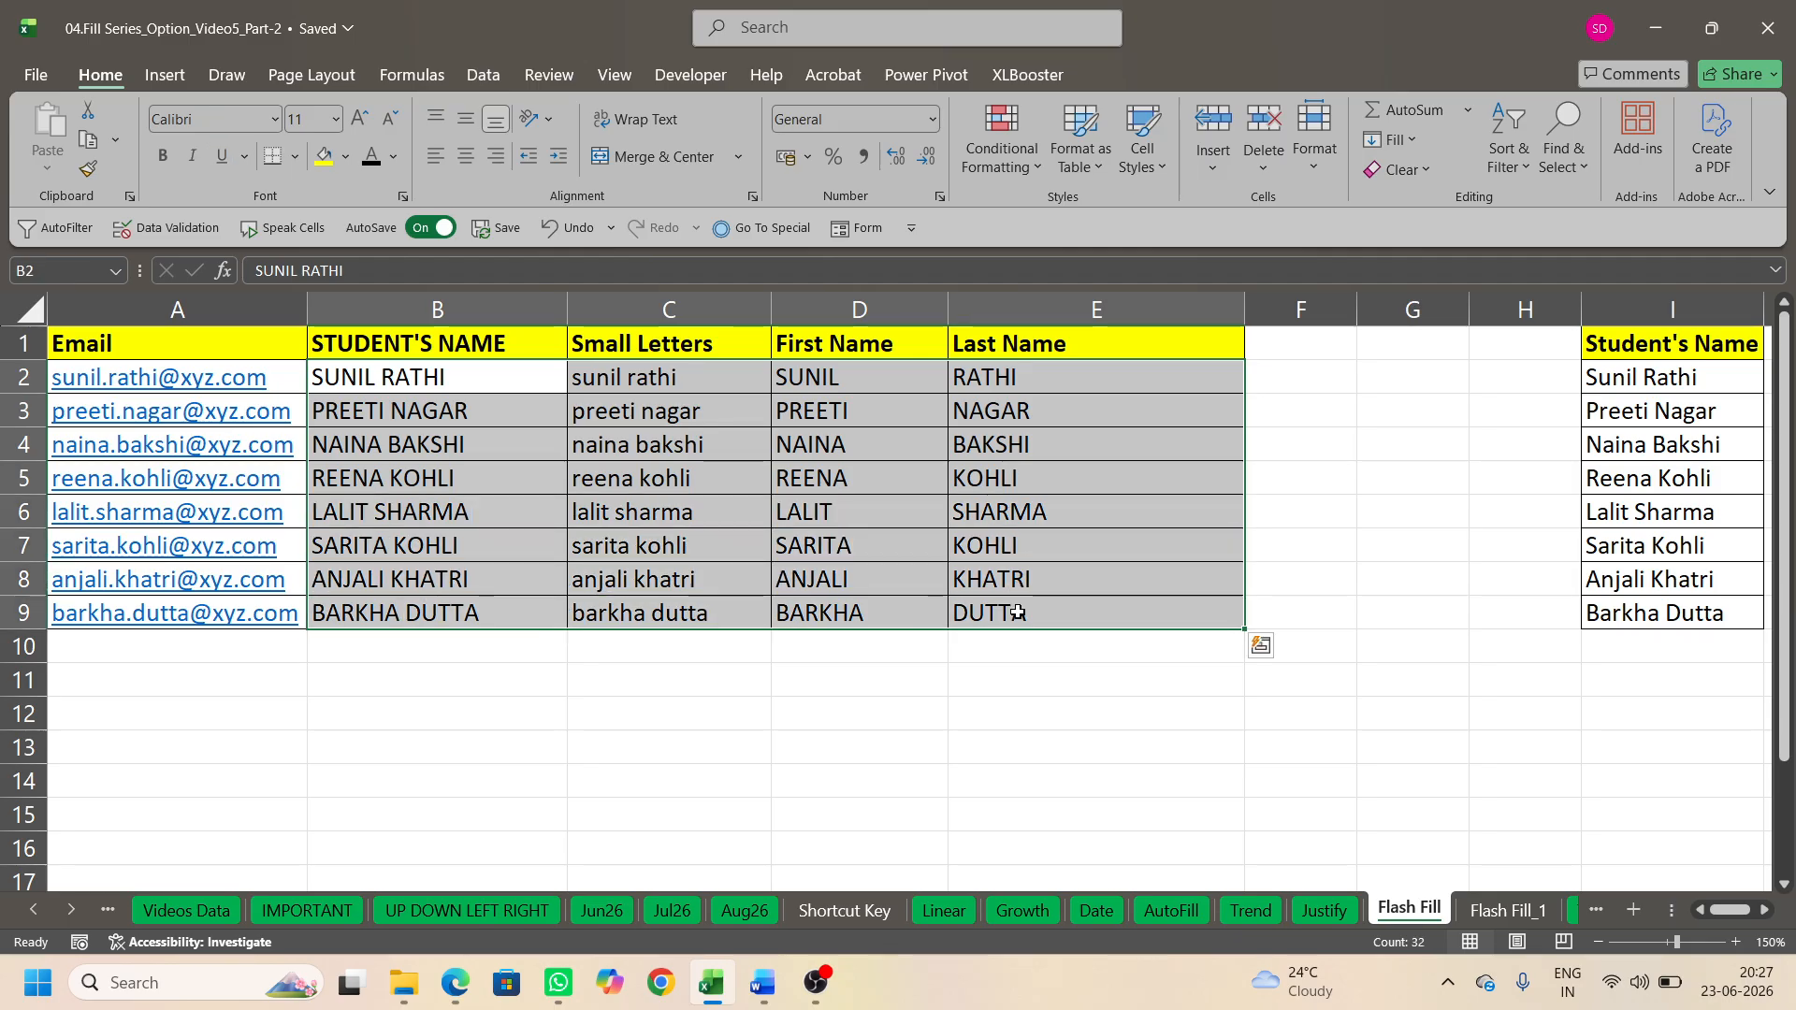
left_click(1383, 786)
left_click_drag(1406, 913, 1475, 905, "ctrl")
type("delete")
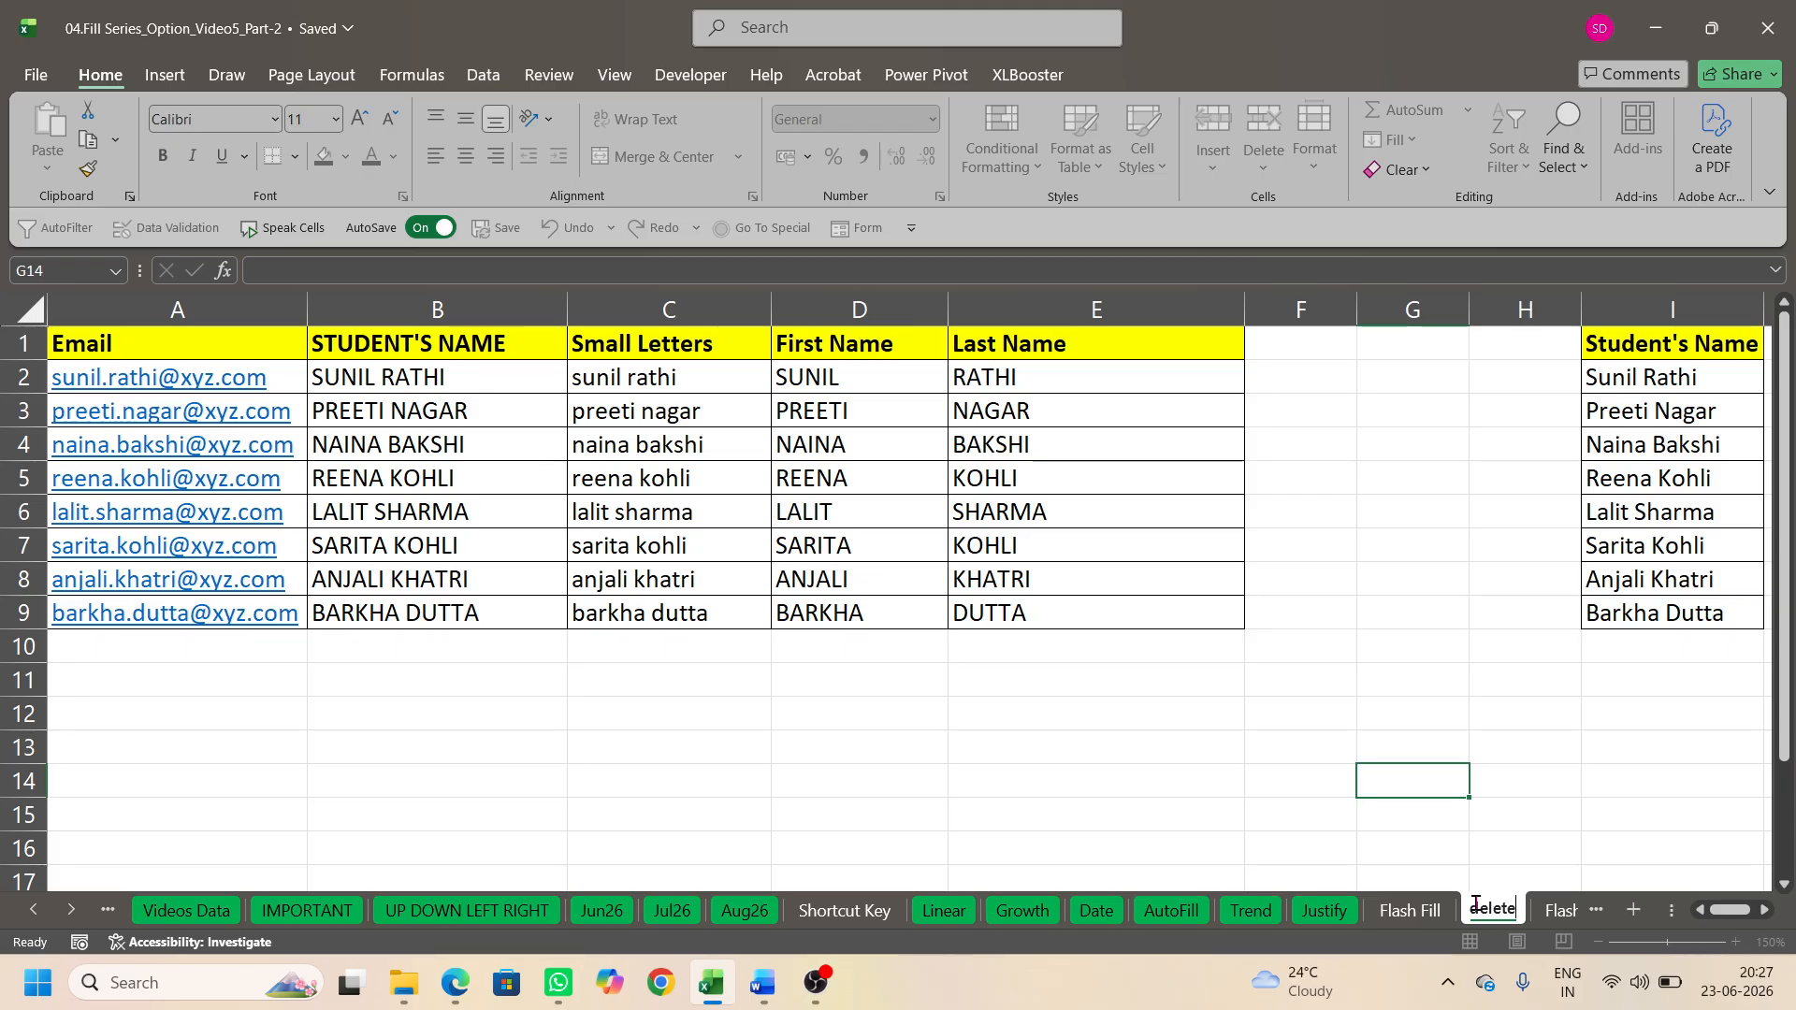
key("Return")
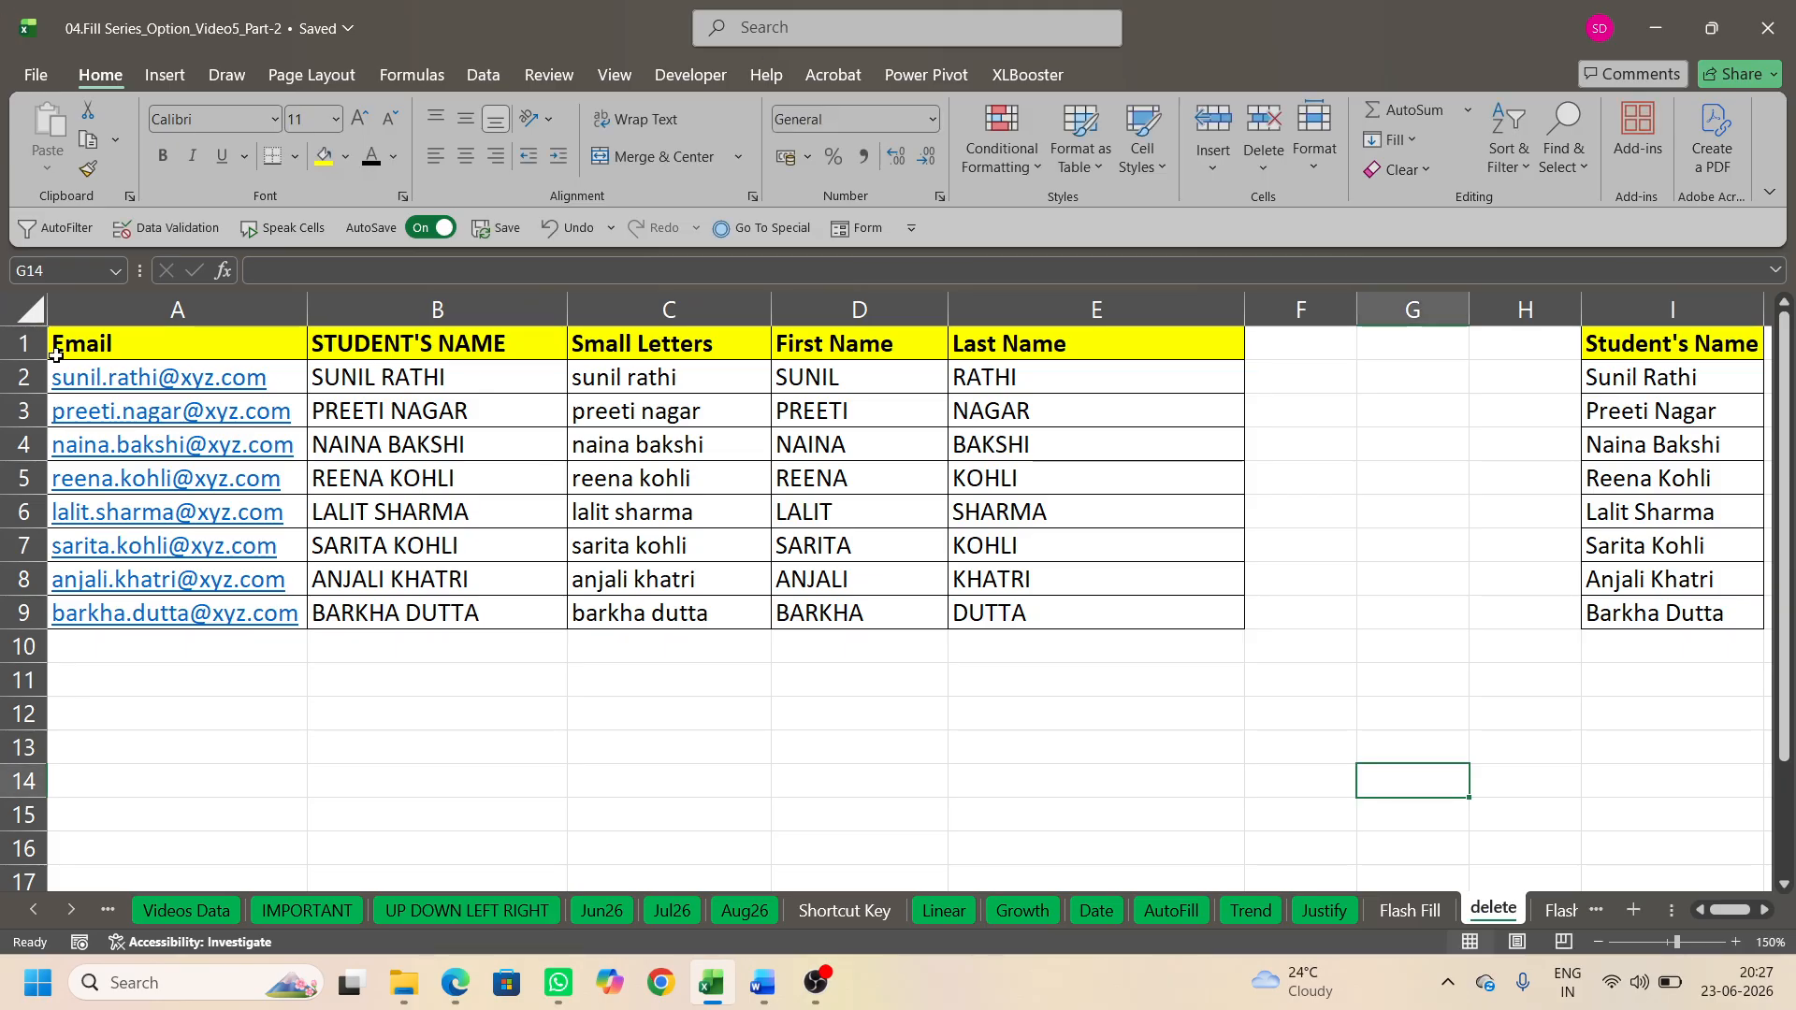
left_click_drag(349, 379, 1106, 604)
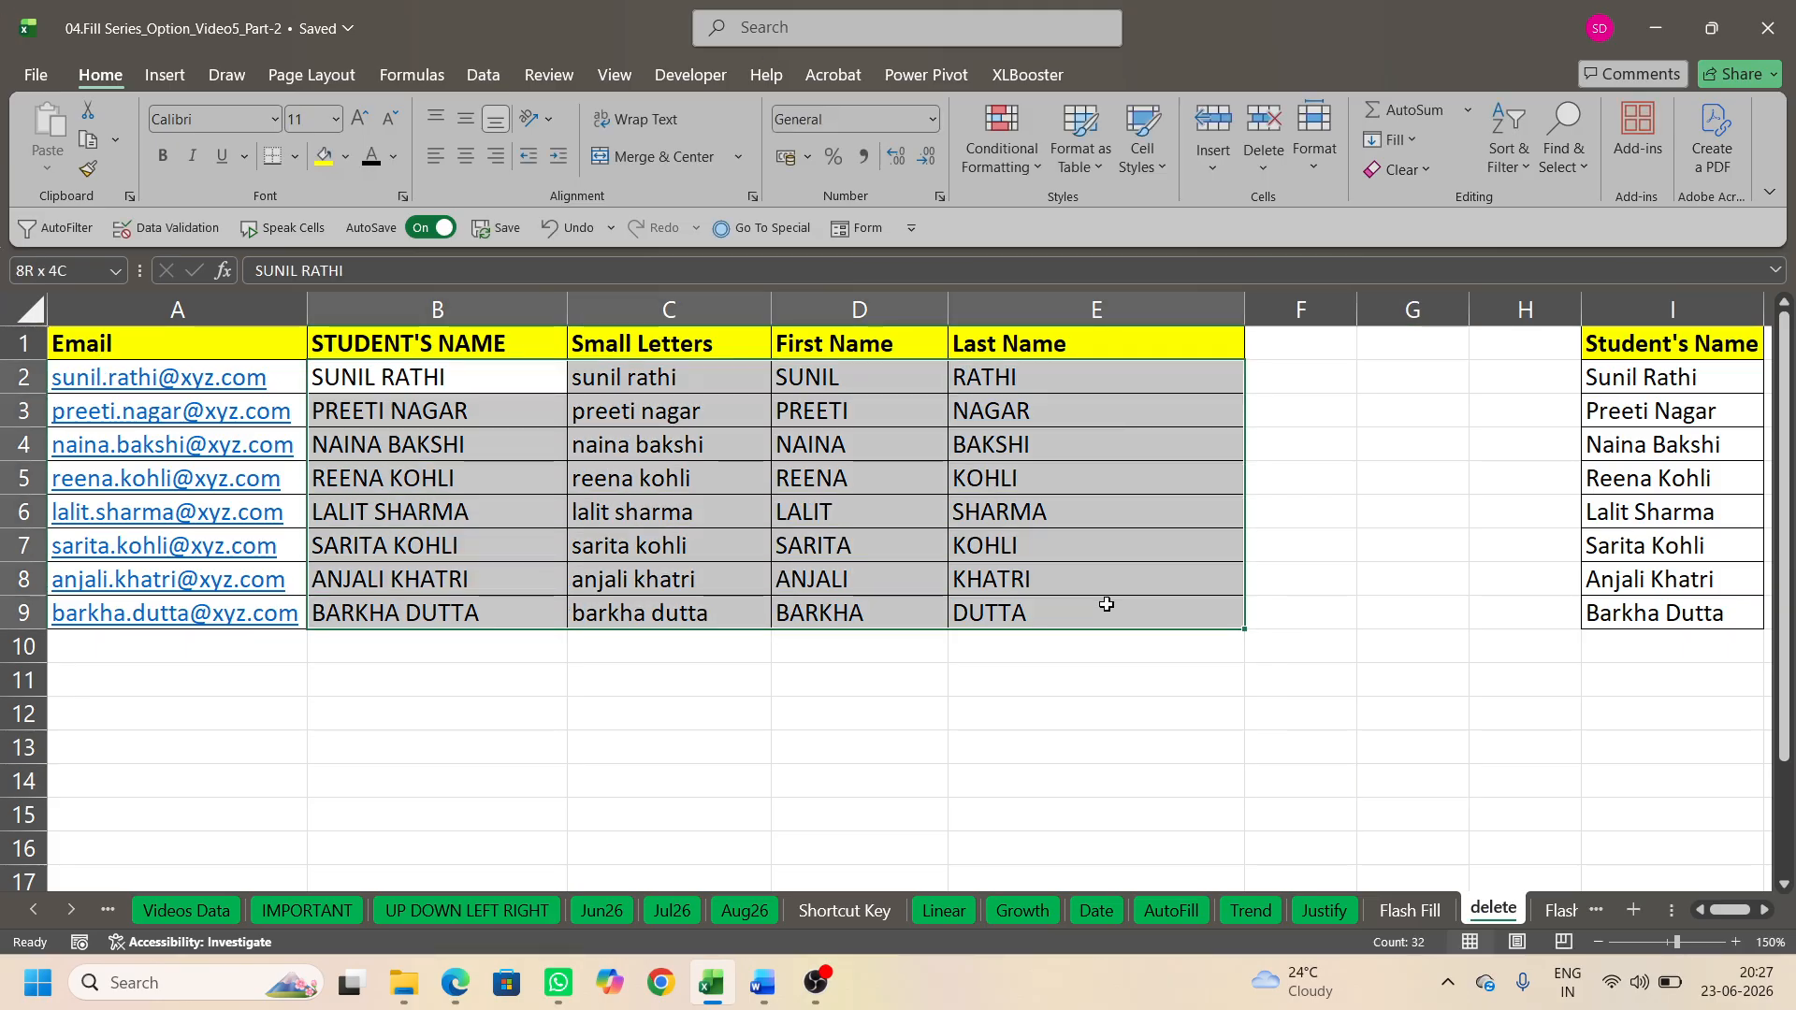
key("Delete")
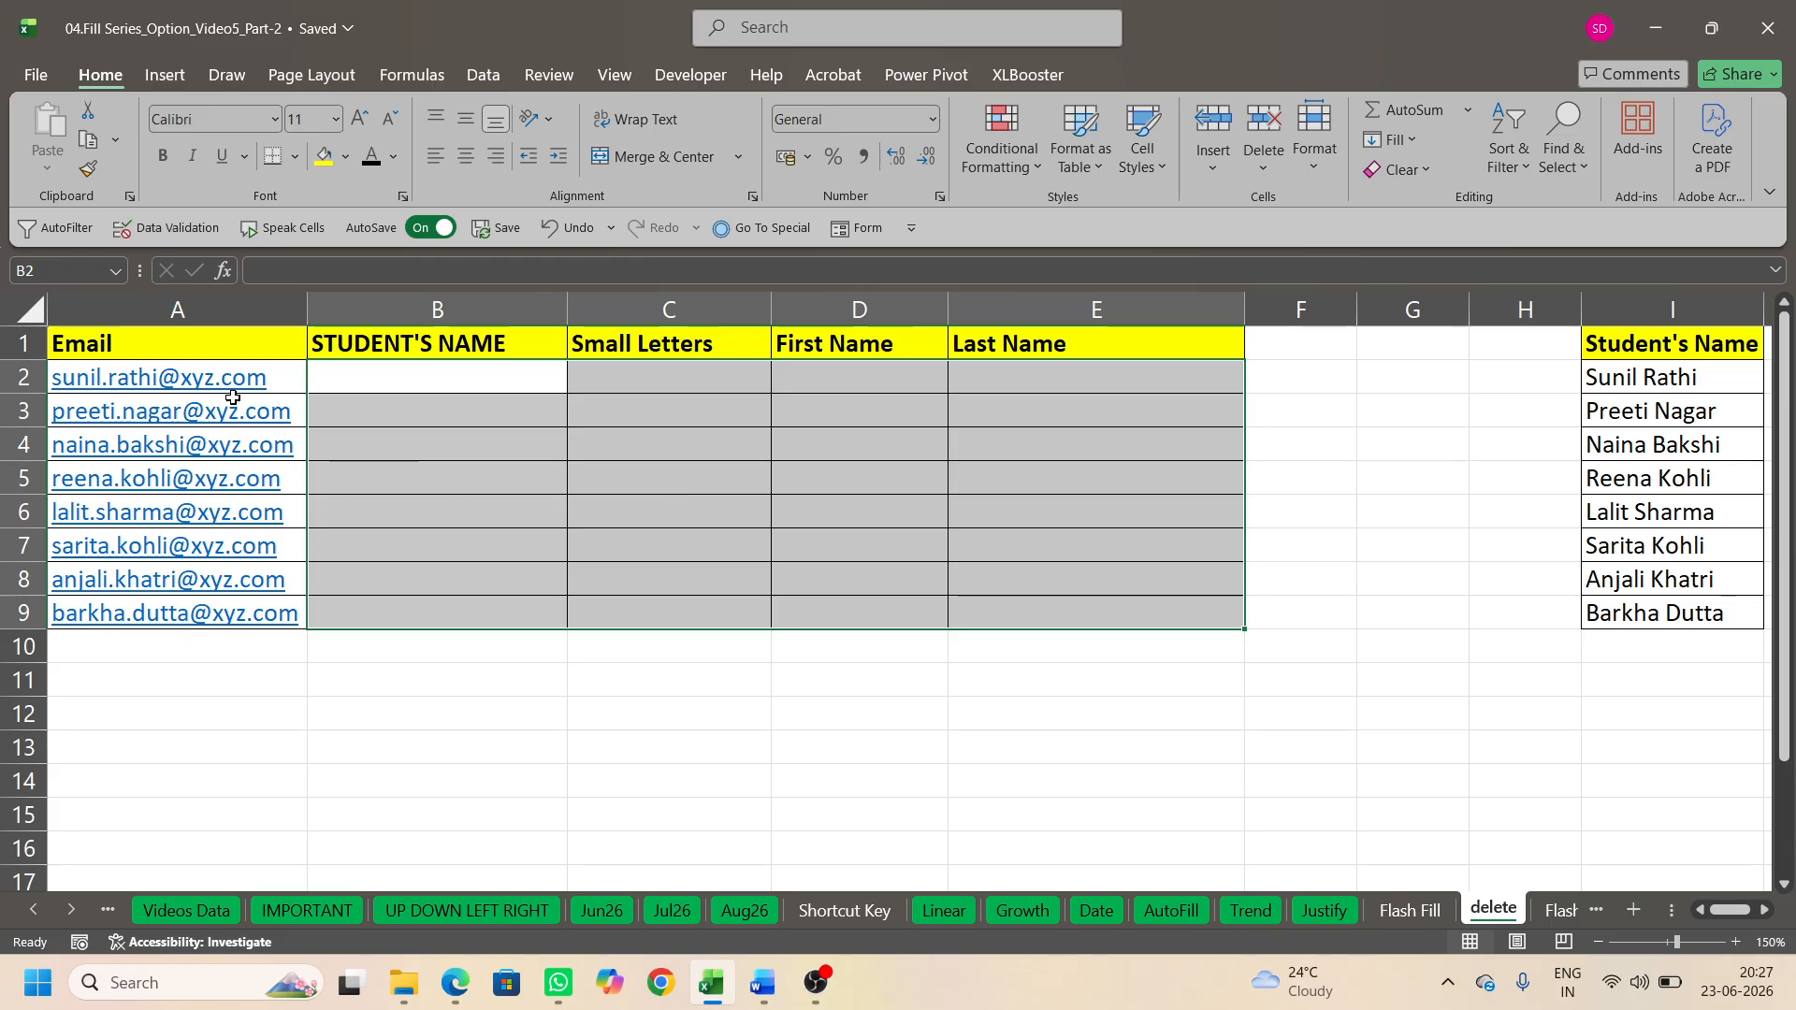
Step: Enter the first student's full name in capitals in B2, based on the e-mail address in A2
left_click(384, 388)
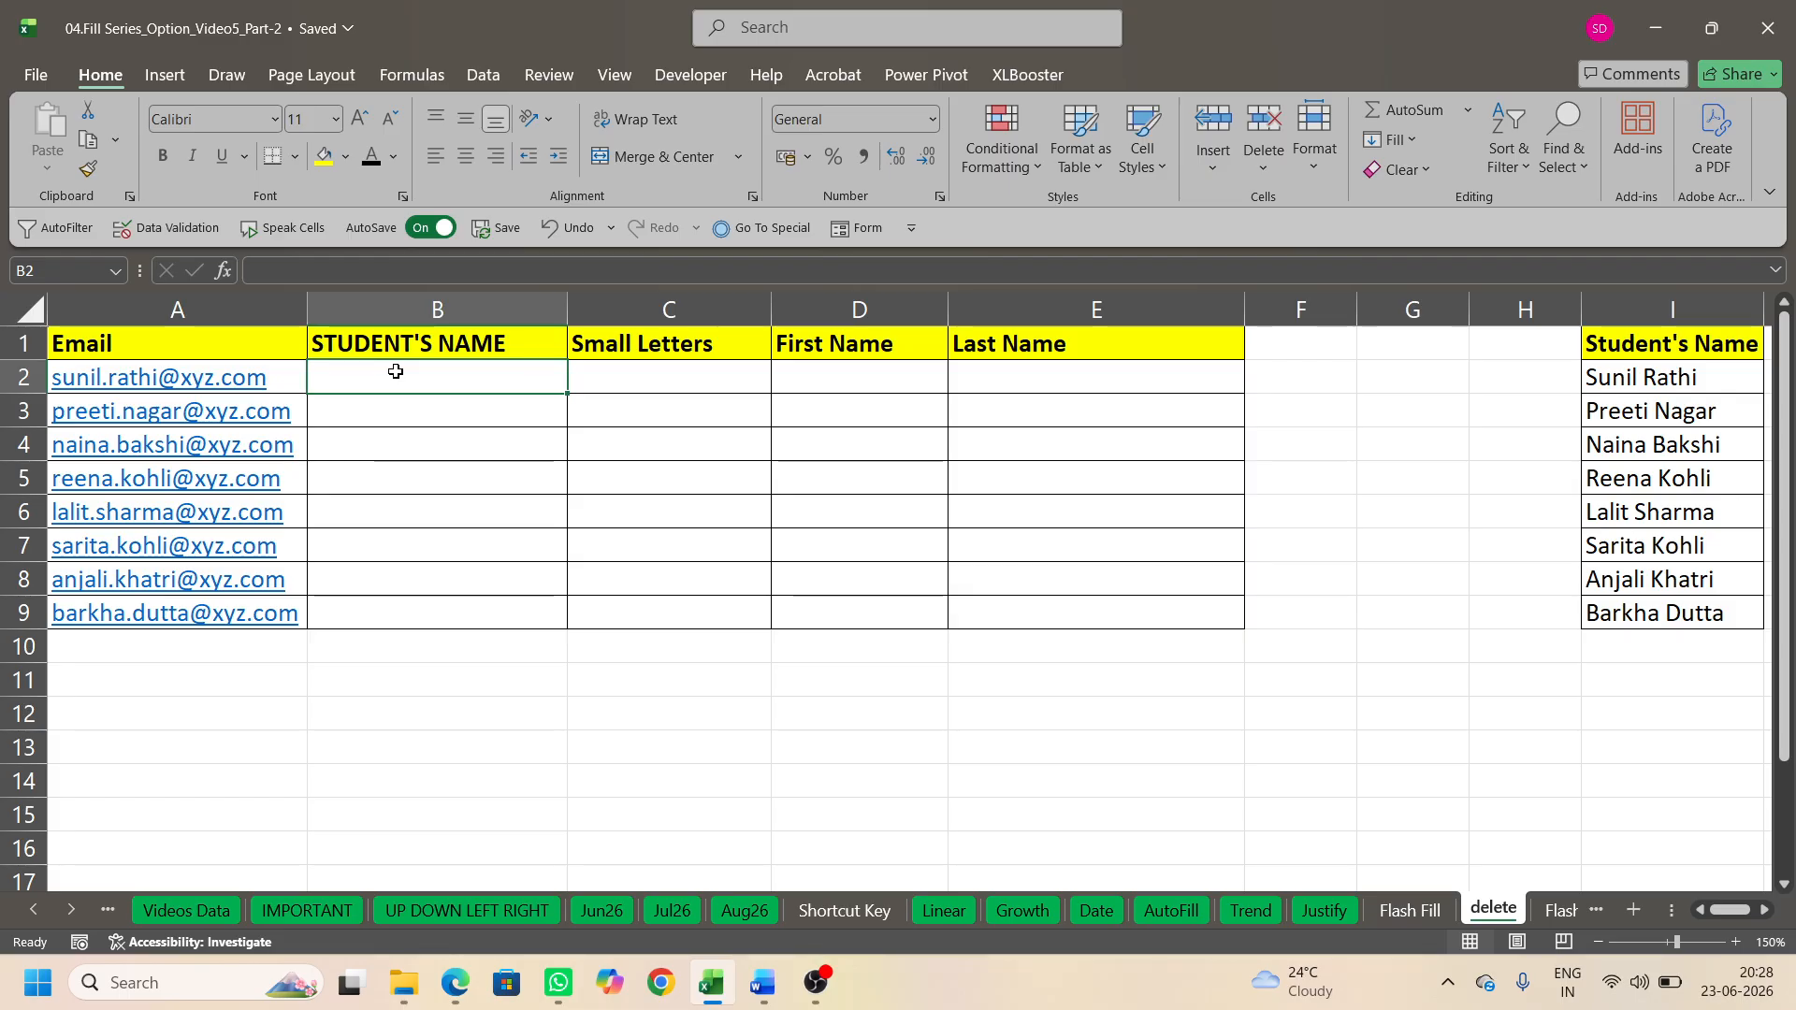
type("SUNIL")
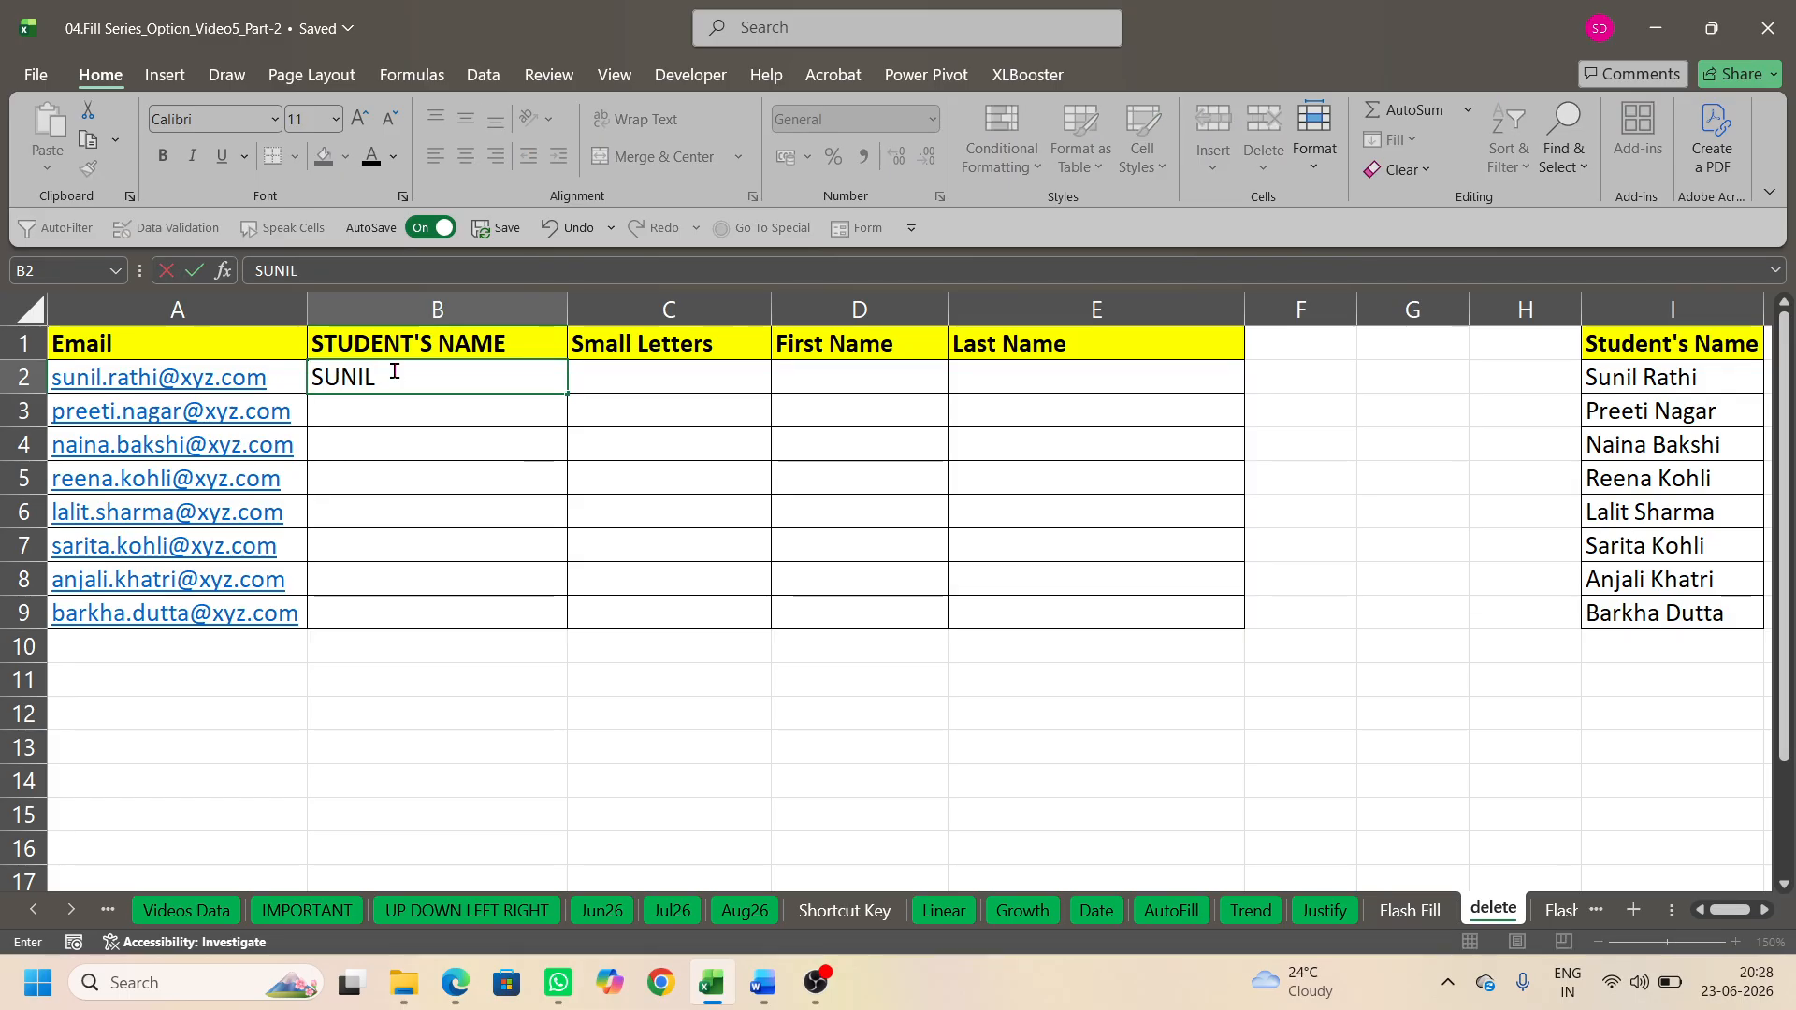
type(" RATHI")
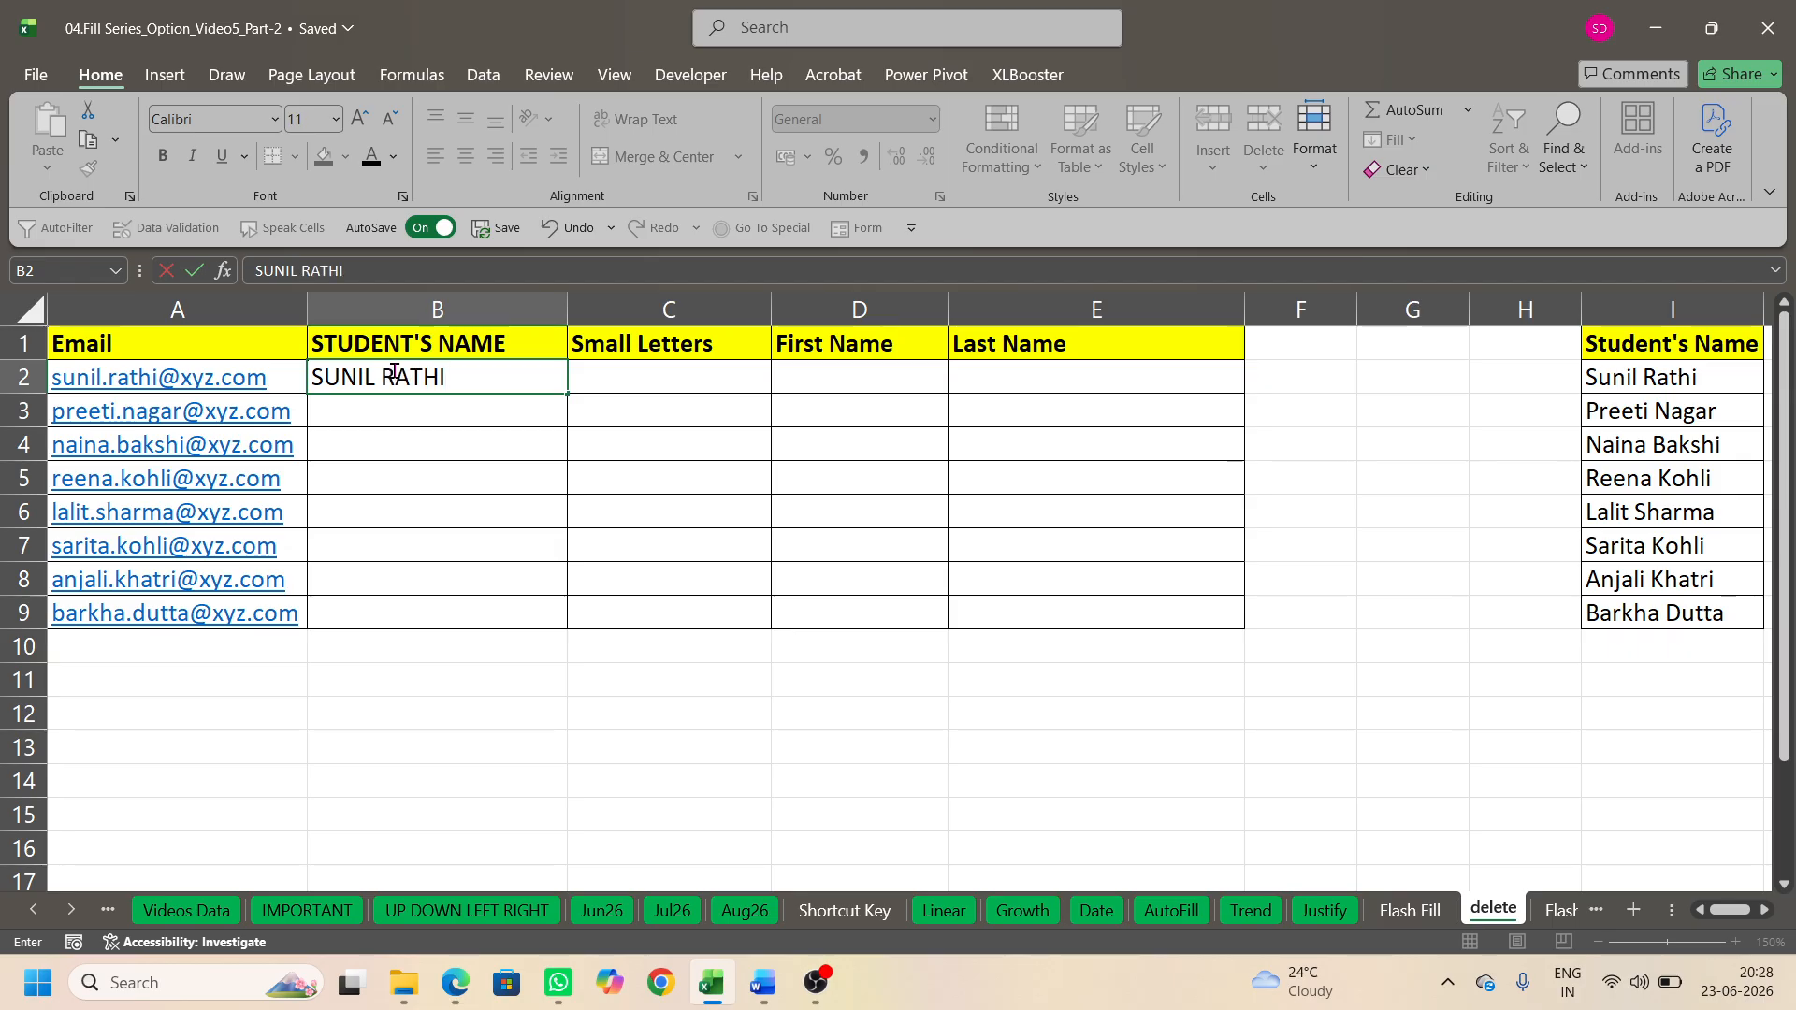
key("Return")
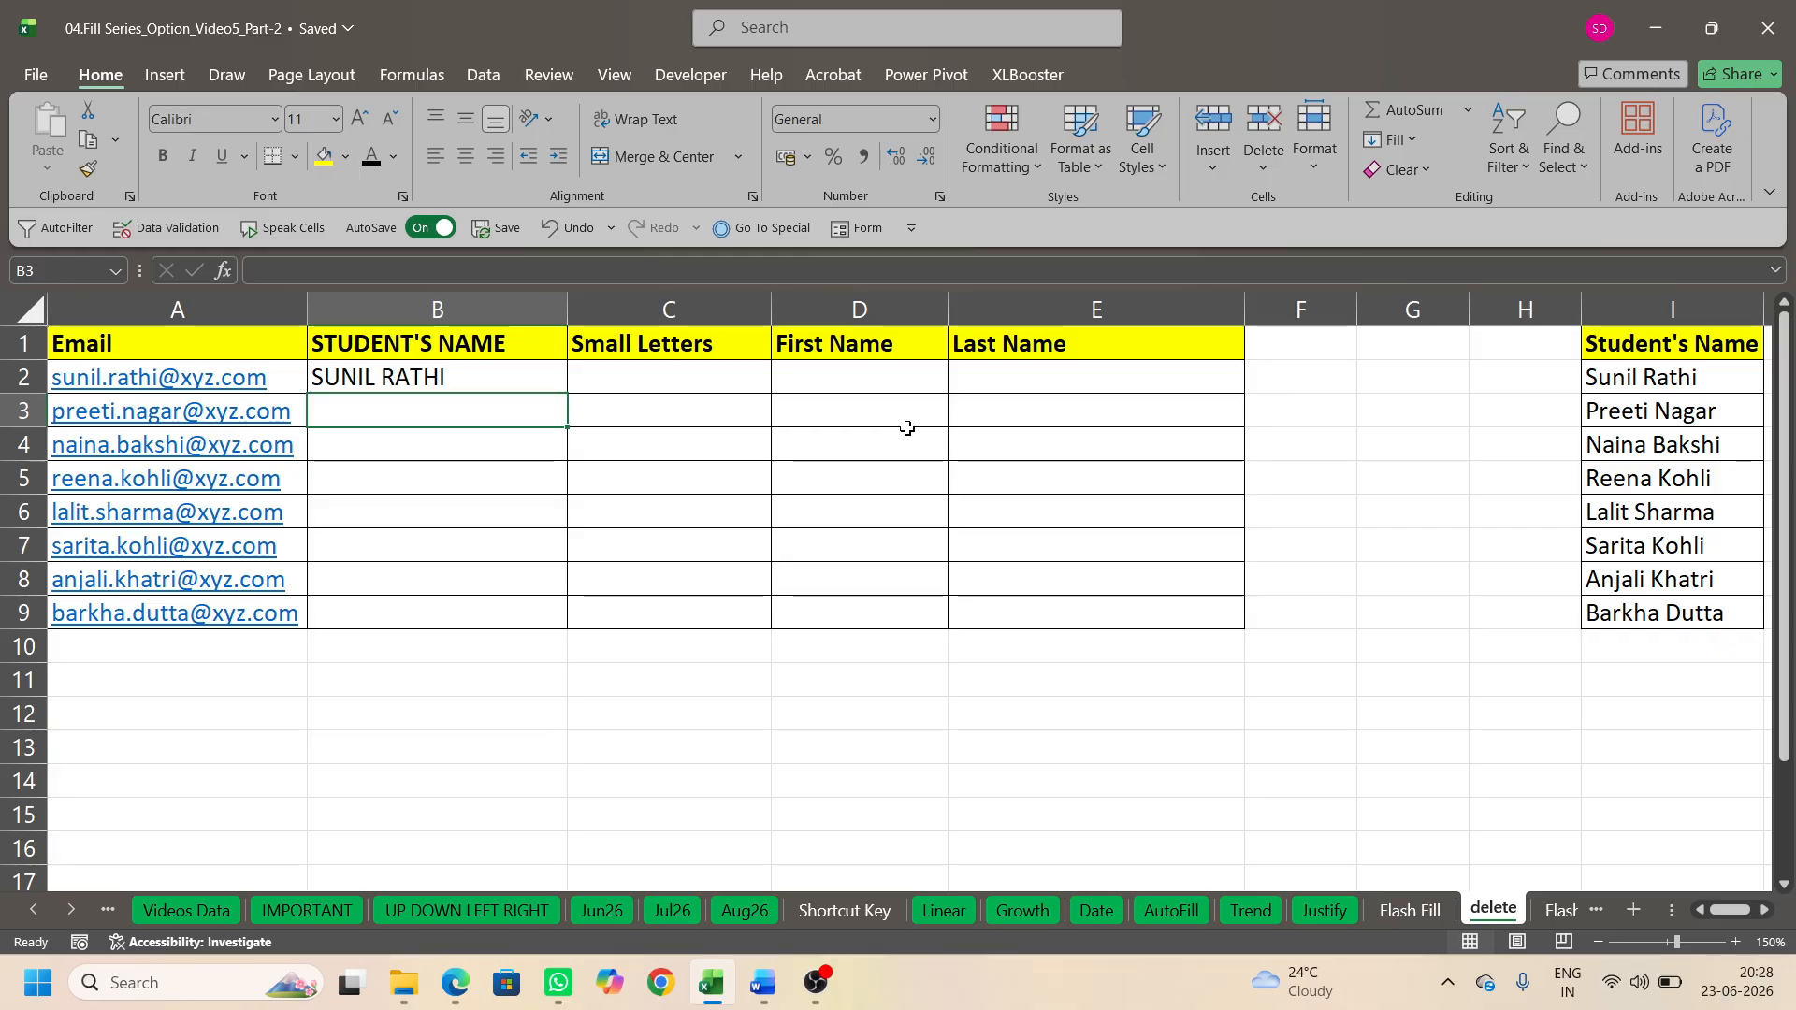
Step: Flash Fill the student names from B3 down to B9, undo it, and apply Flash Fill to them again
key("ctrl+e")
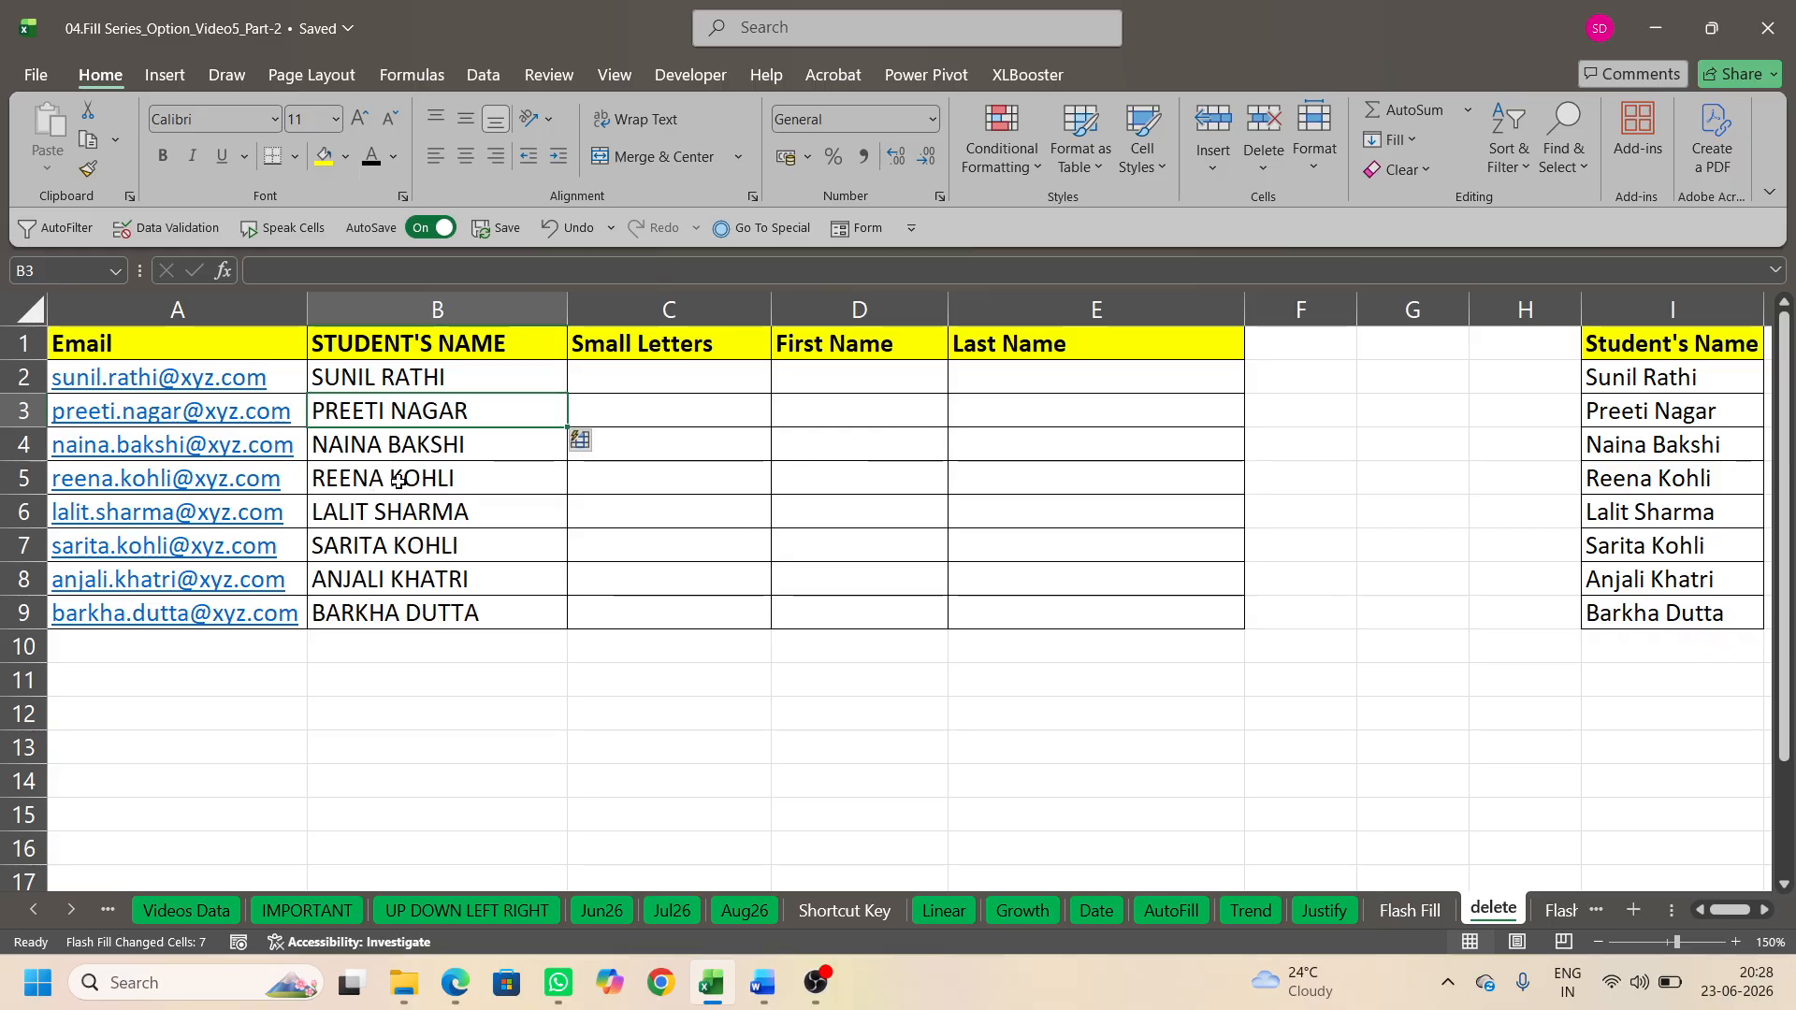
key("ctrl+z")
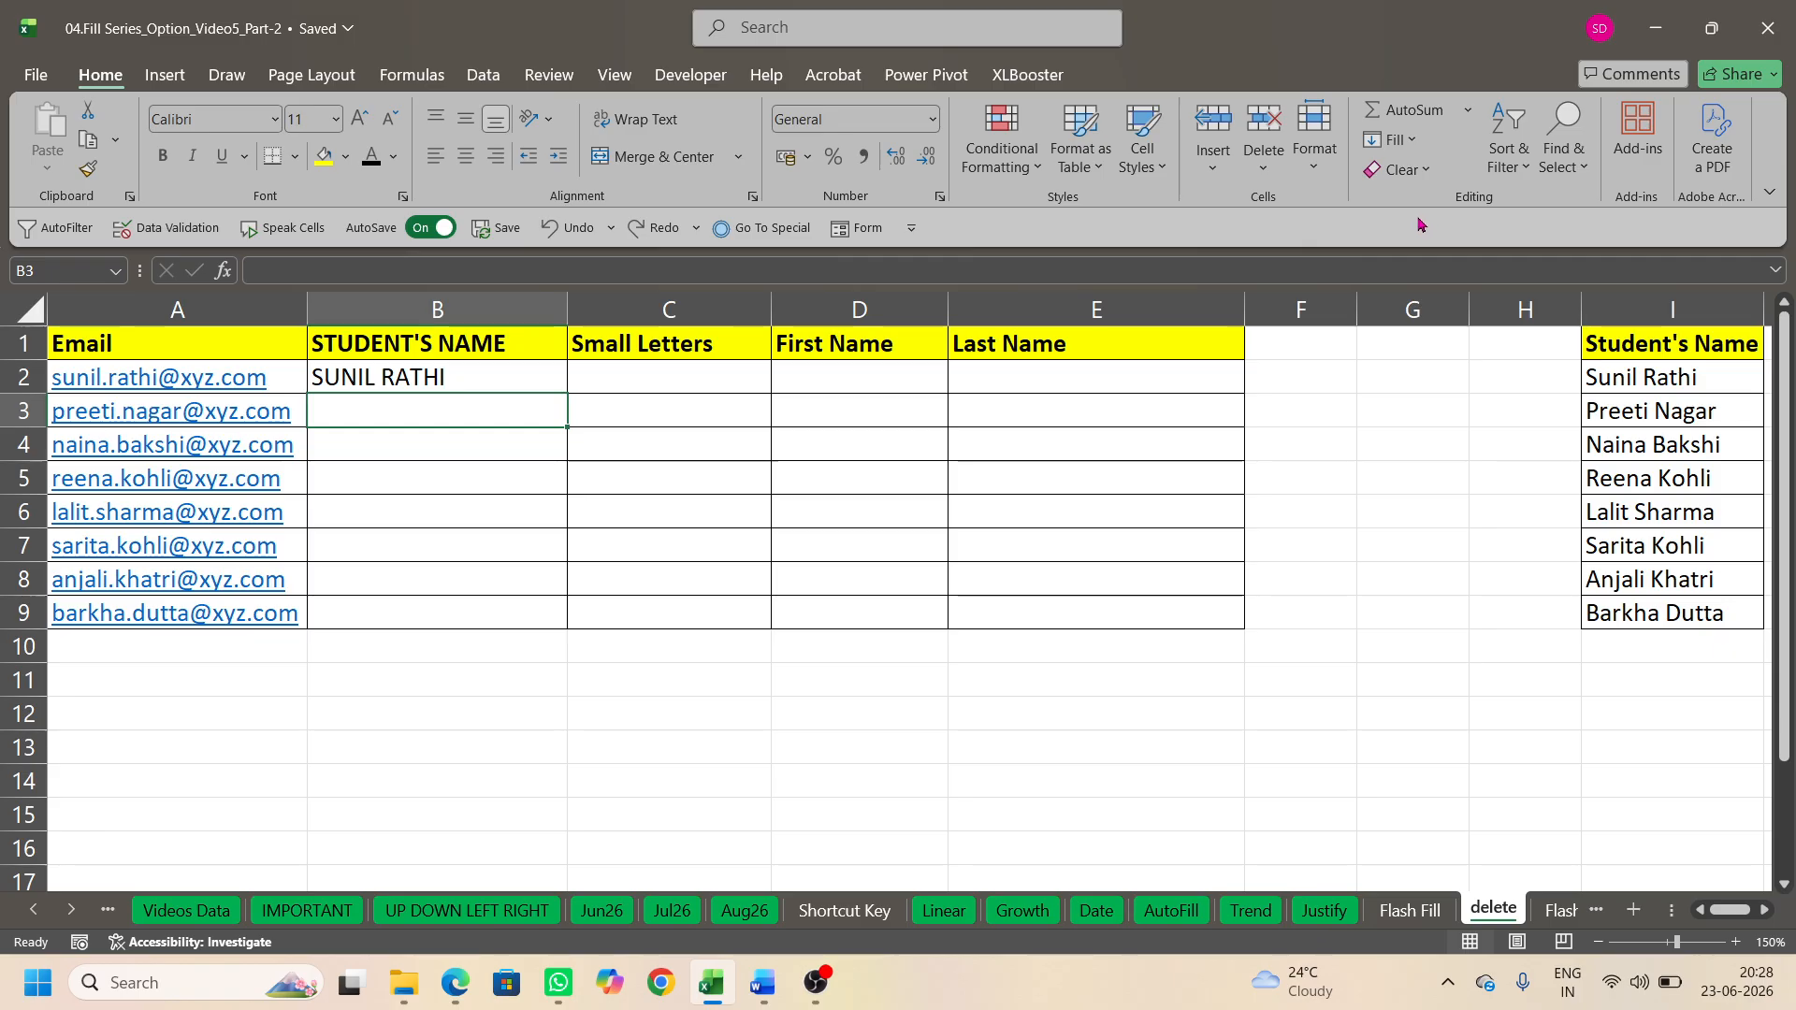
left_click(1393, 139)
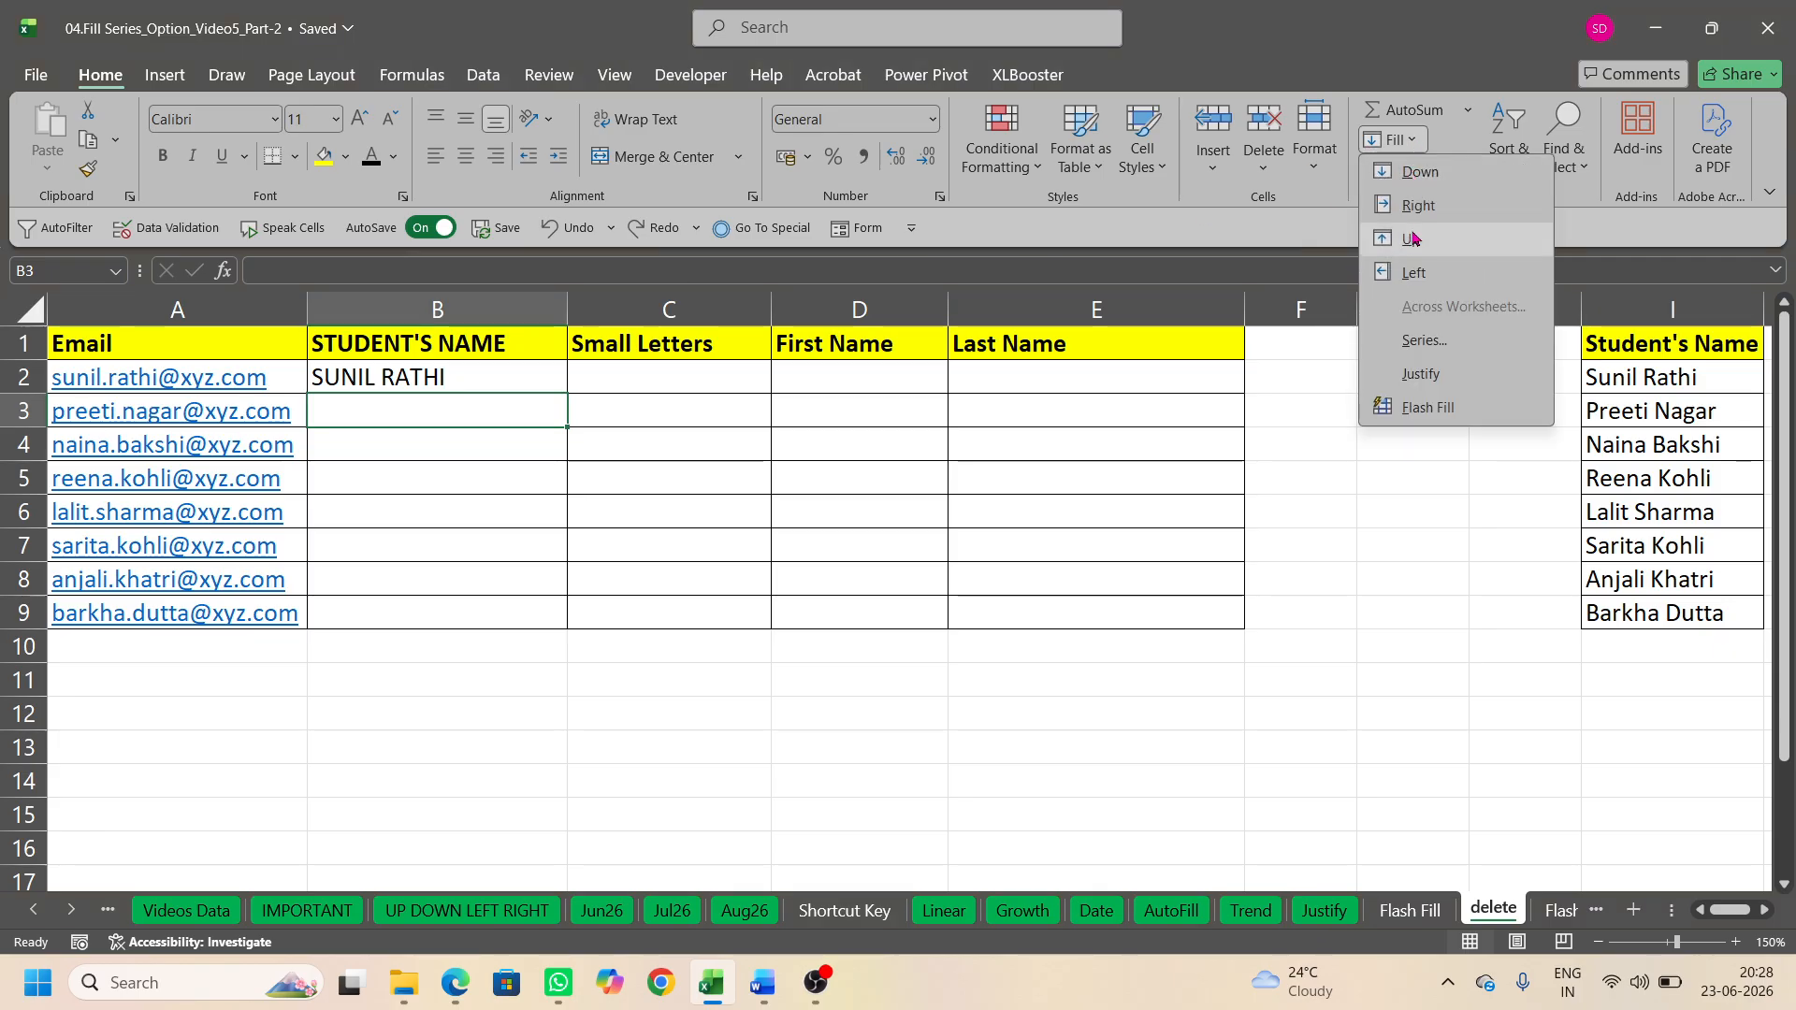
left_click(1428, 409)
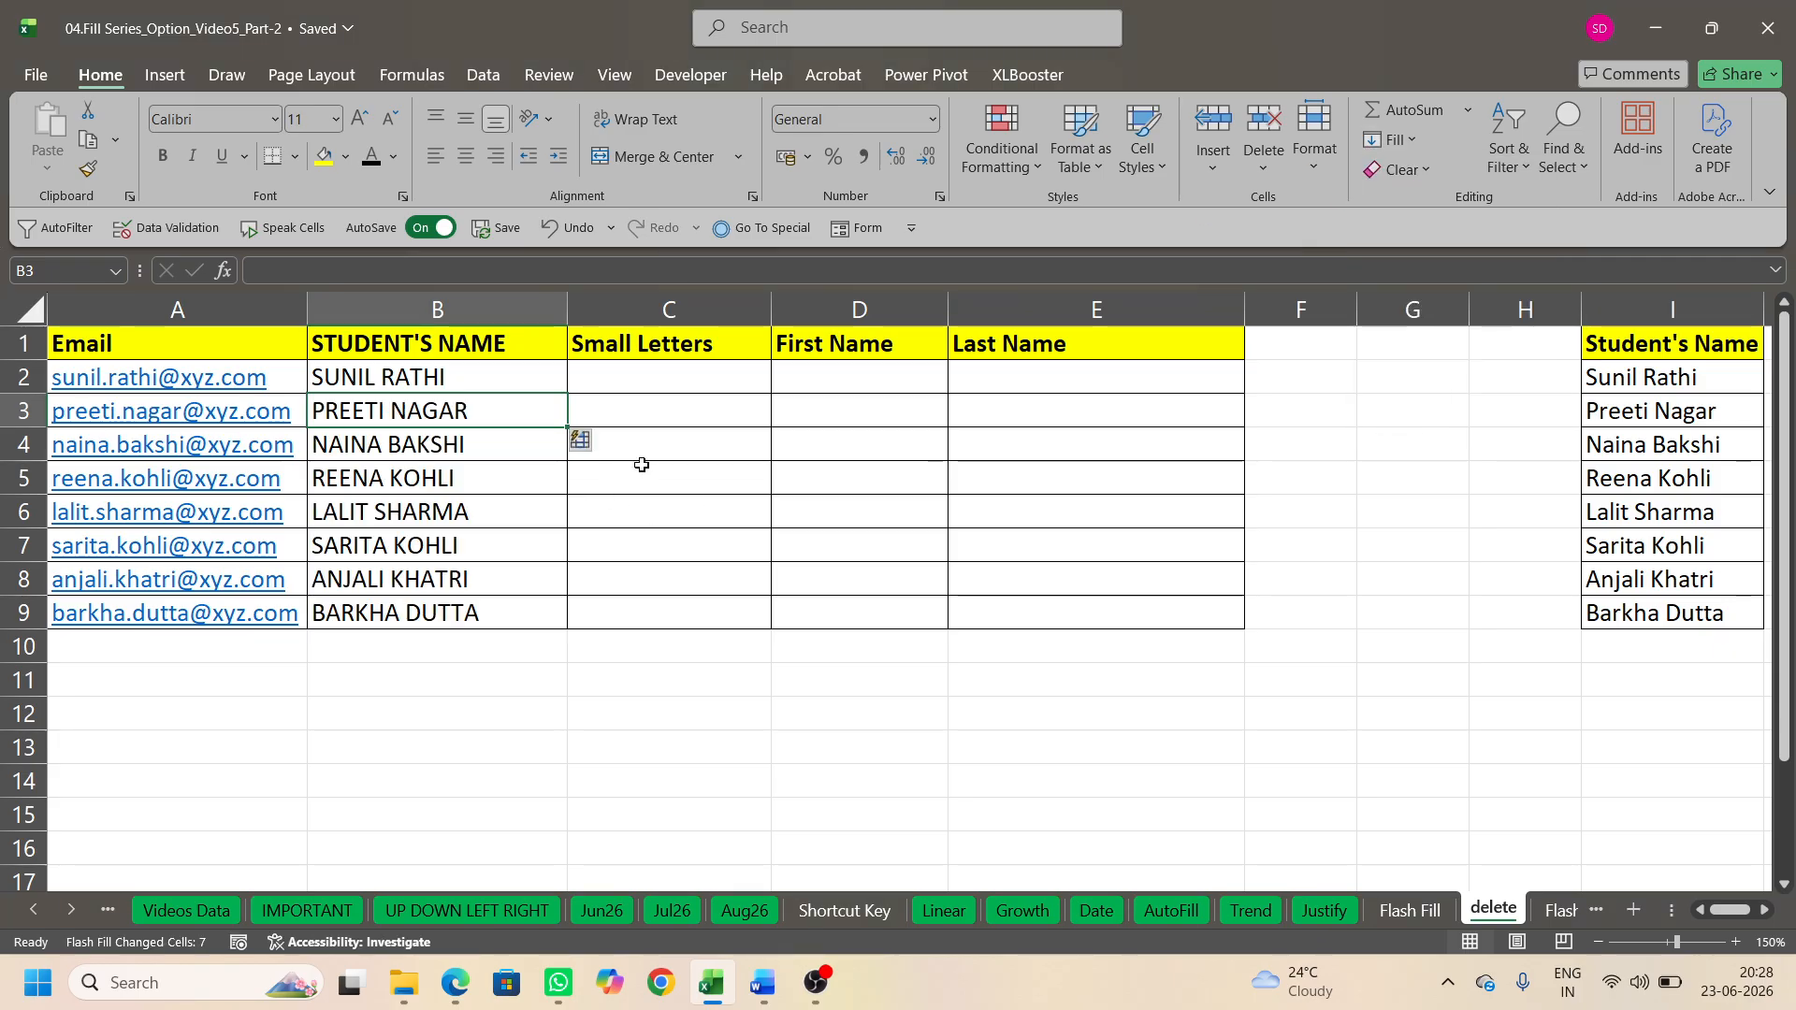
Step: Locate Flash Fill among the data tools and review its shortcut and status in row 8 of the Shortcut Key sheet
left_click(484, 78)
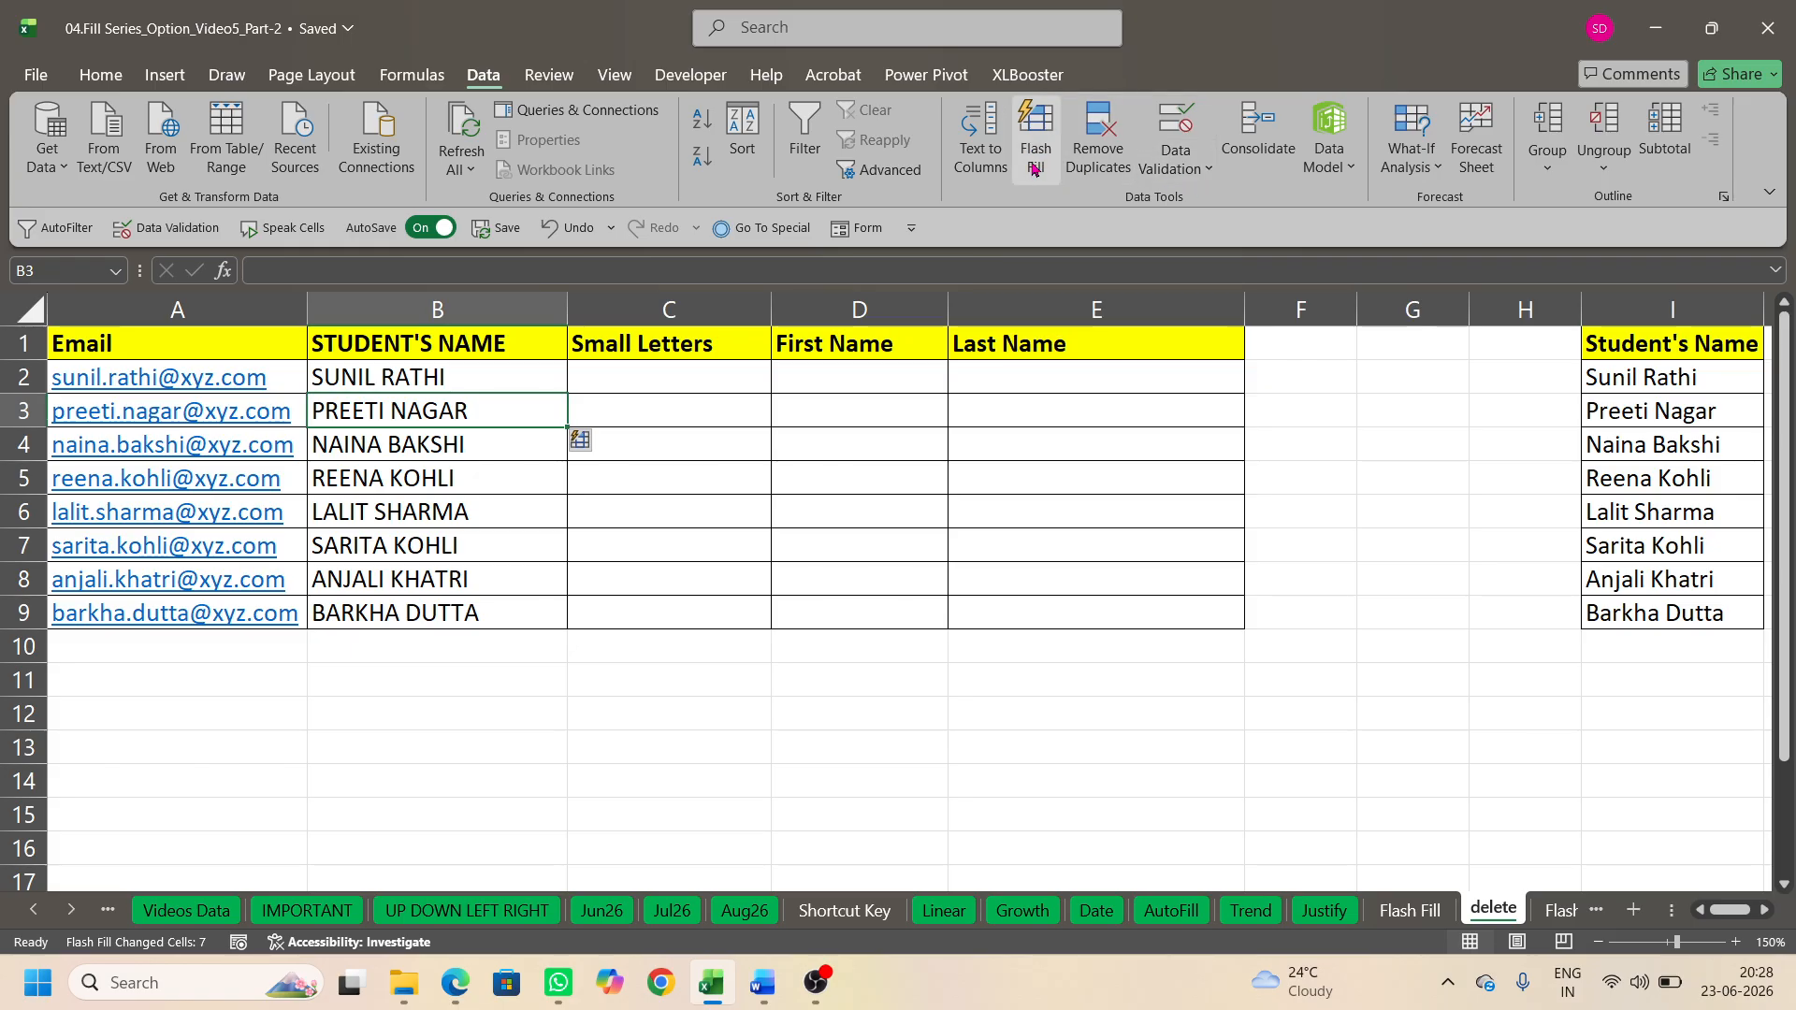
left_click(100, 75)
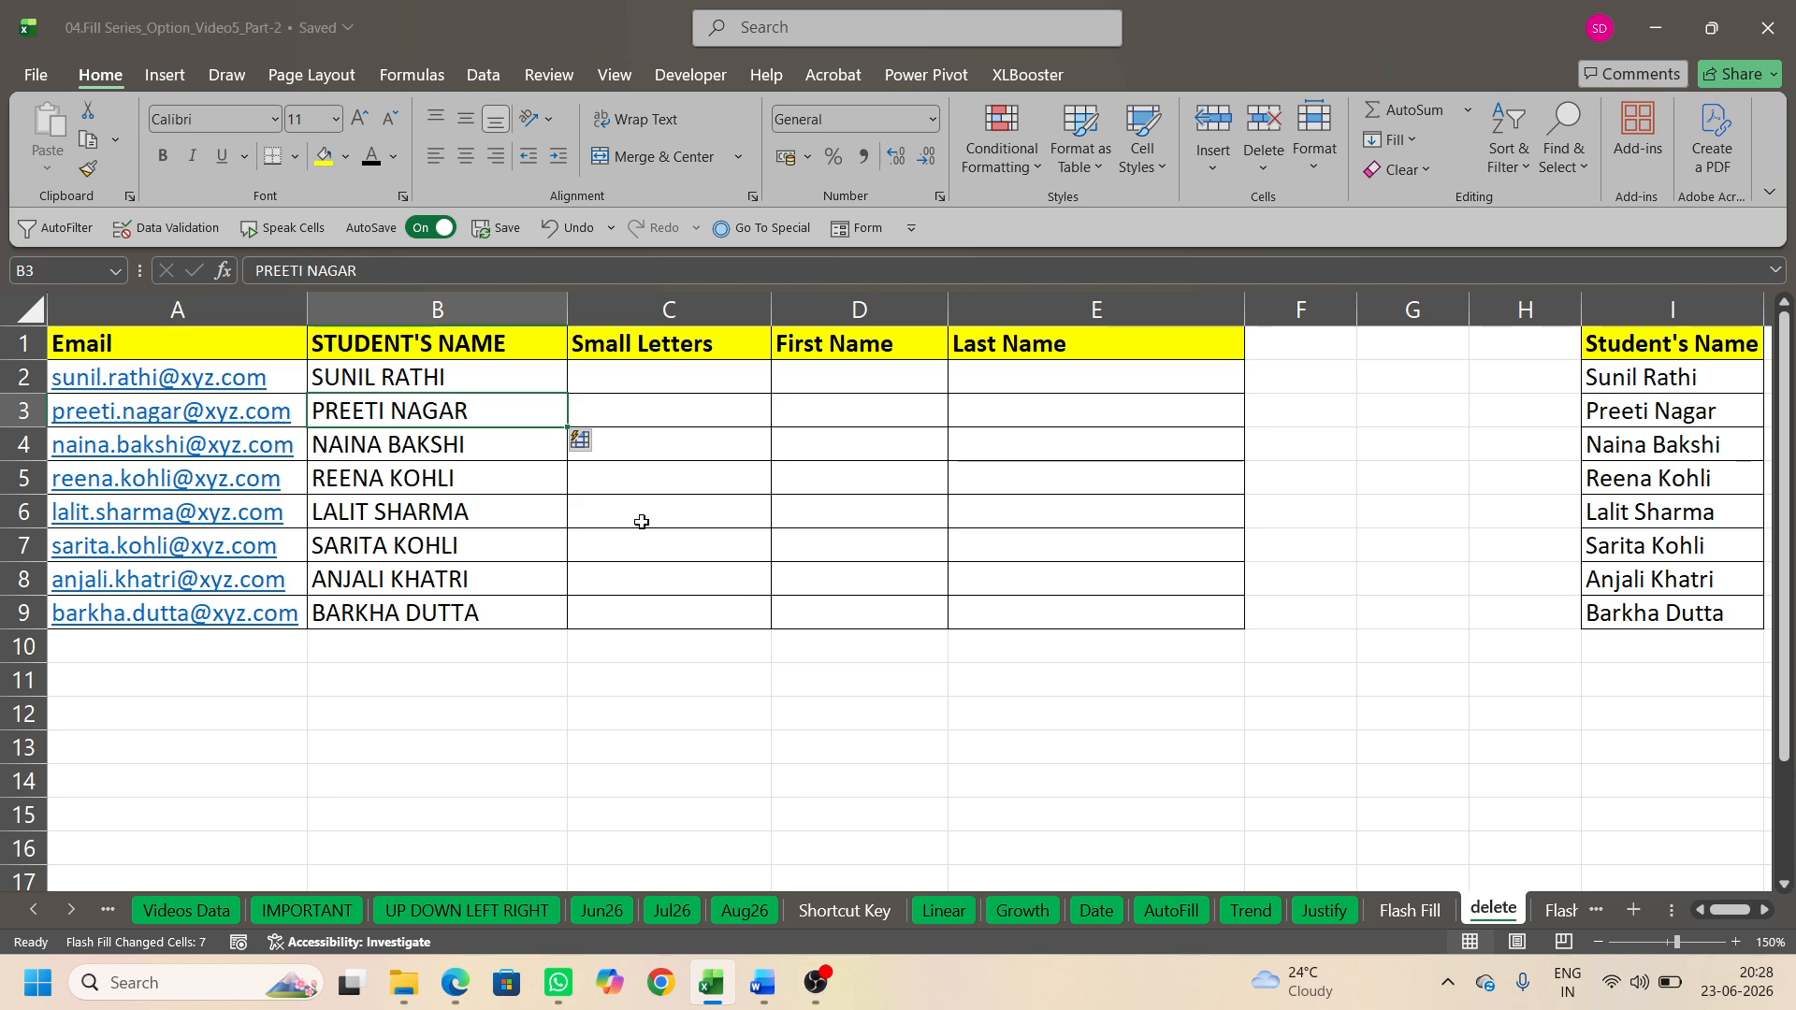
left_click(845, 910)
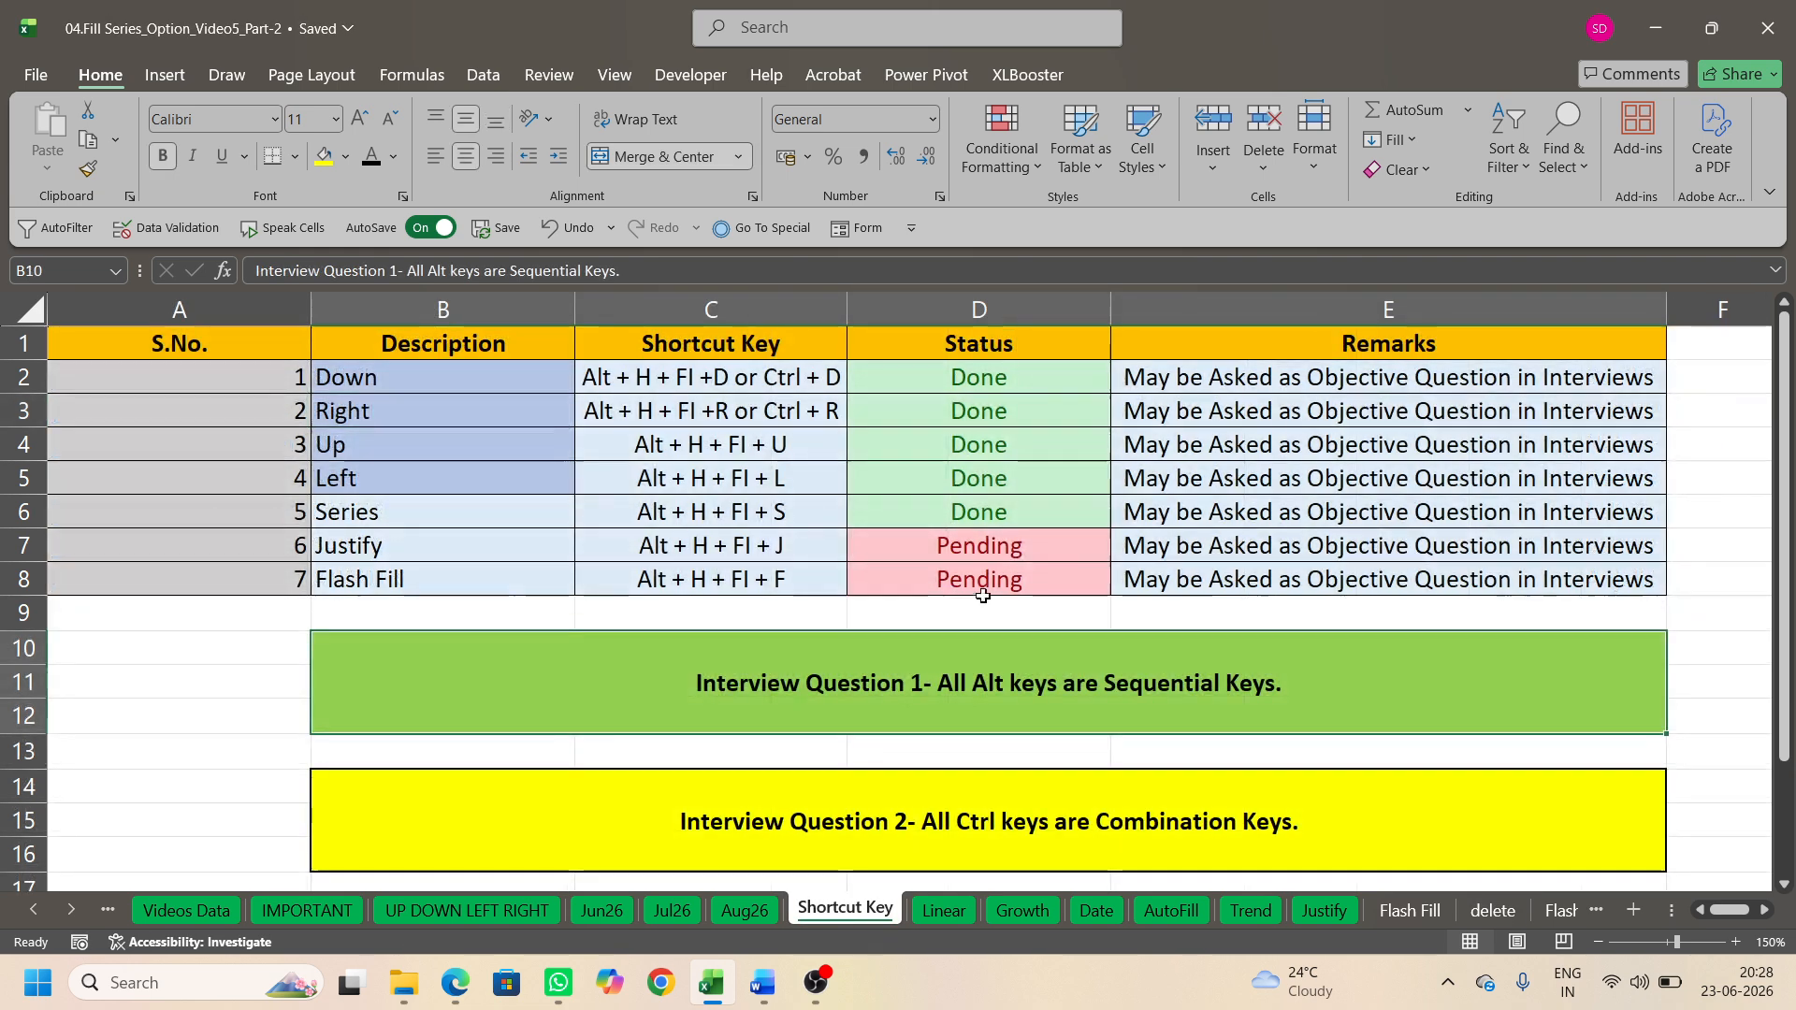
left_click(413, 591)
left_click(728, 582)
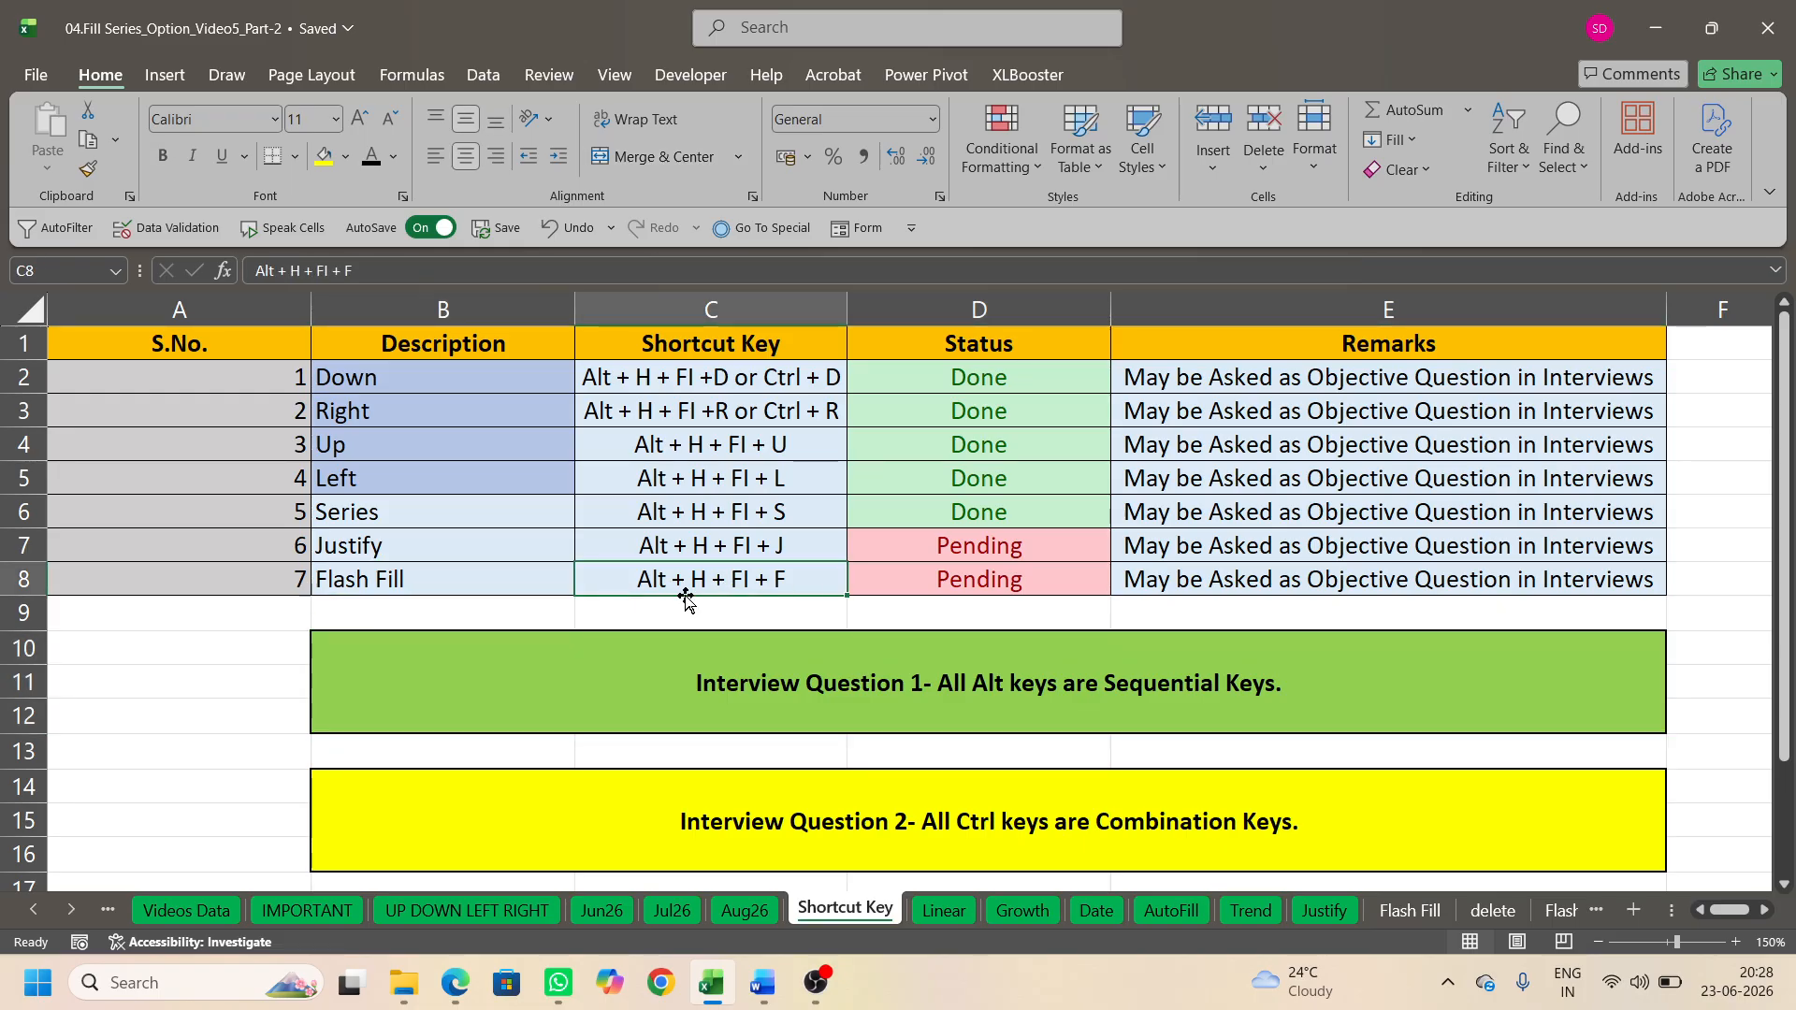
left_click(975, 574)
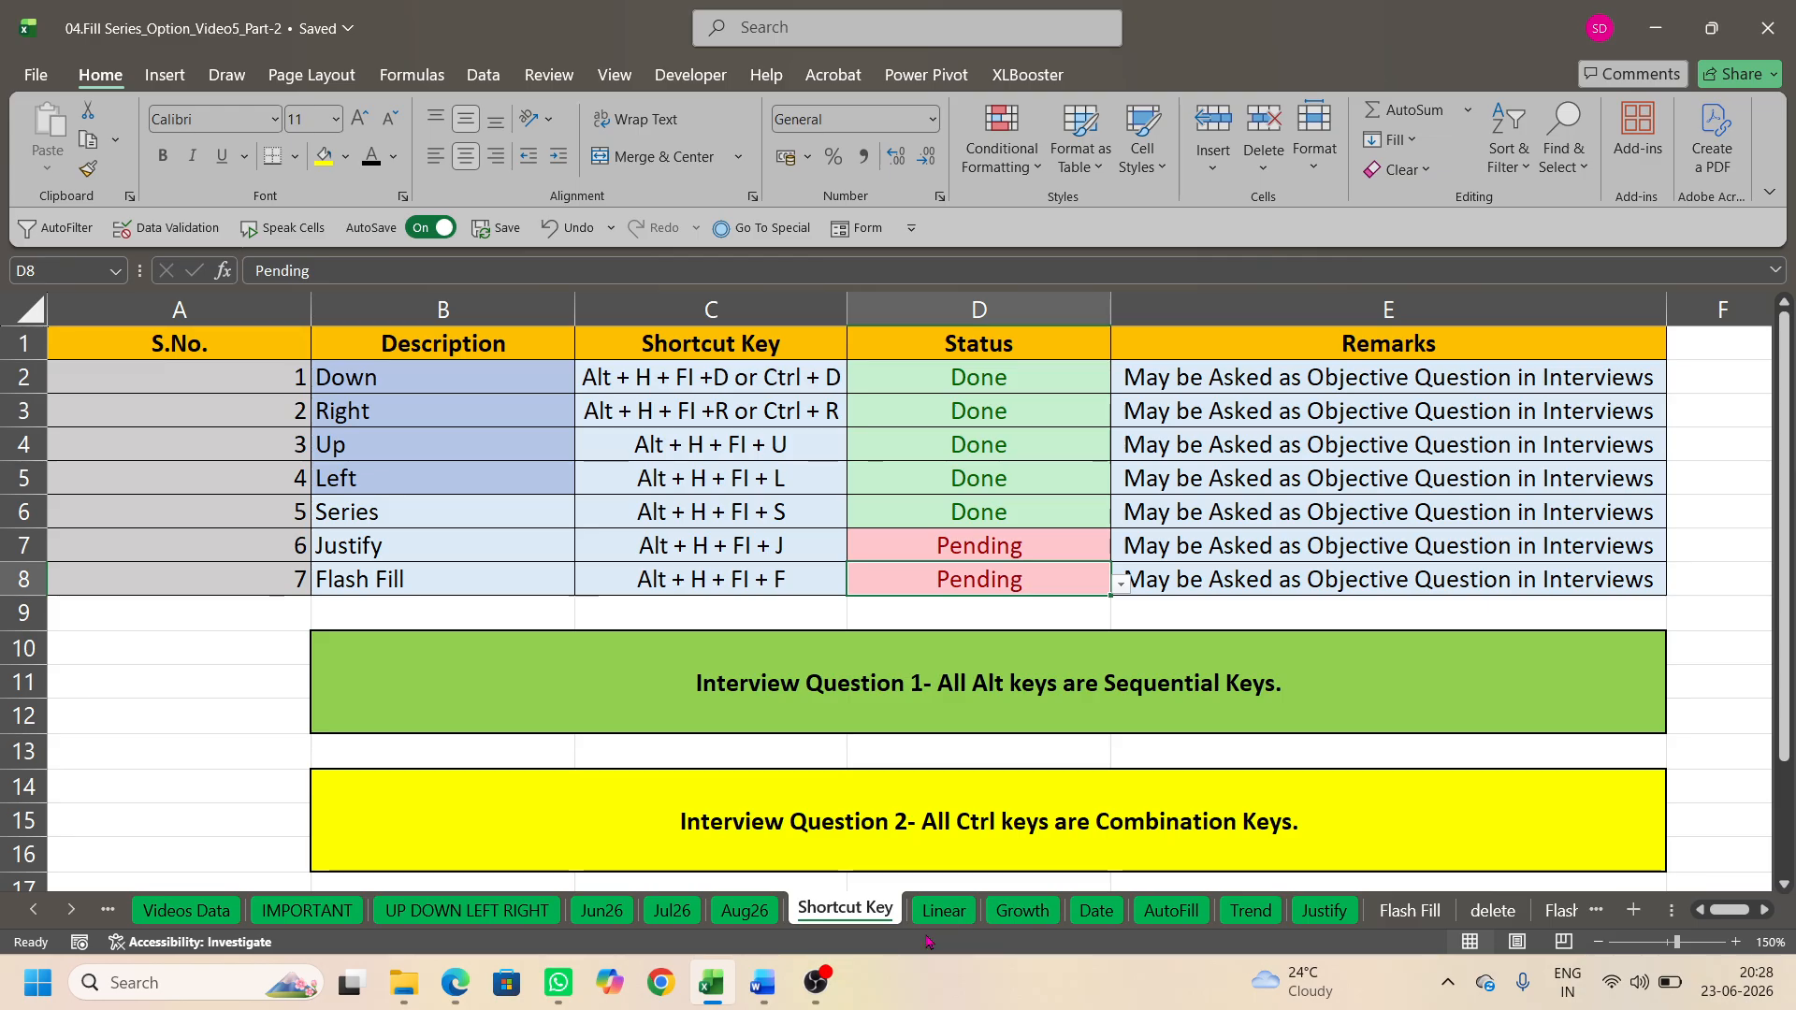
Step: In the delete sheet, enter the first student's full name in lowercase in C2 and Flash Fill the Small Letters column from C3
left_click(1423, 912)
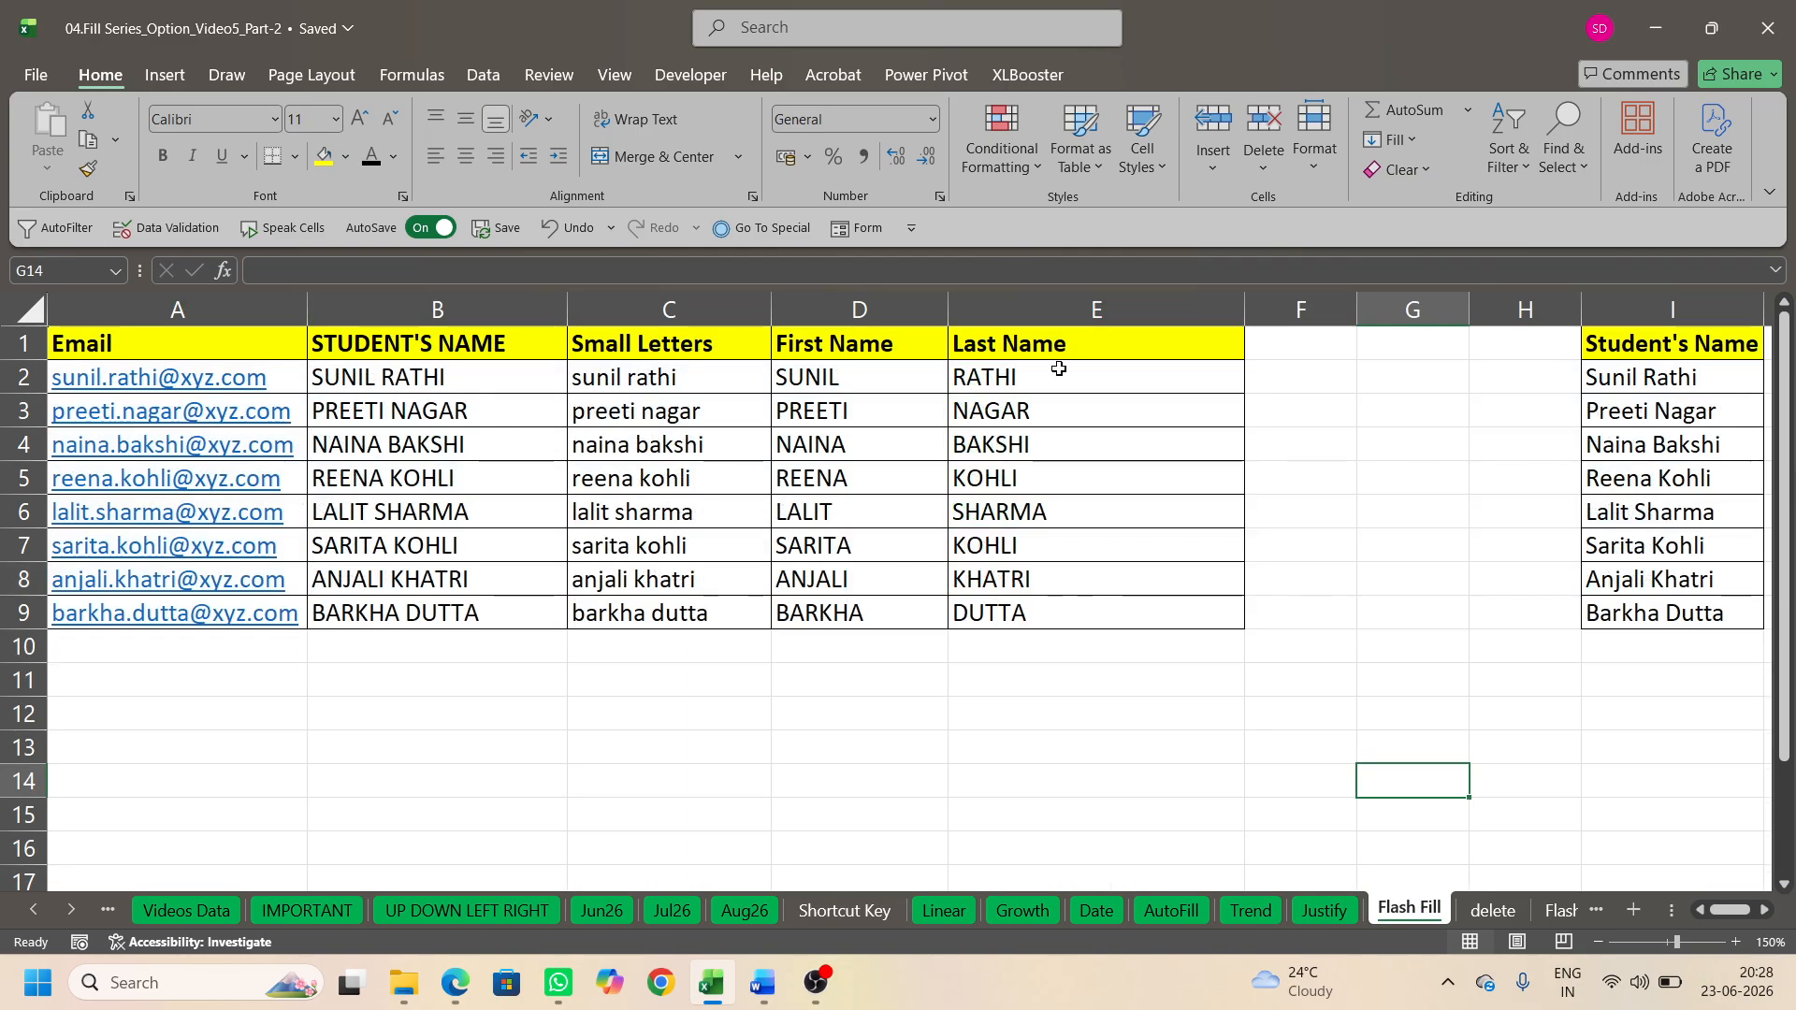
left_click(1493, 910)
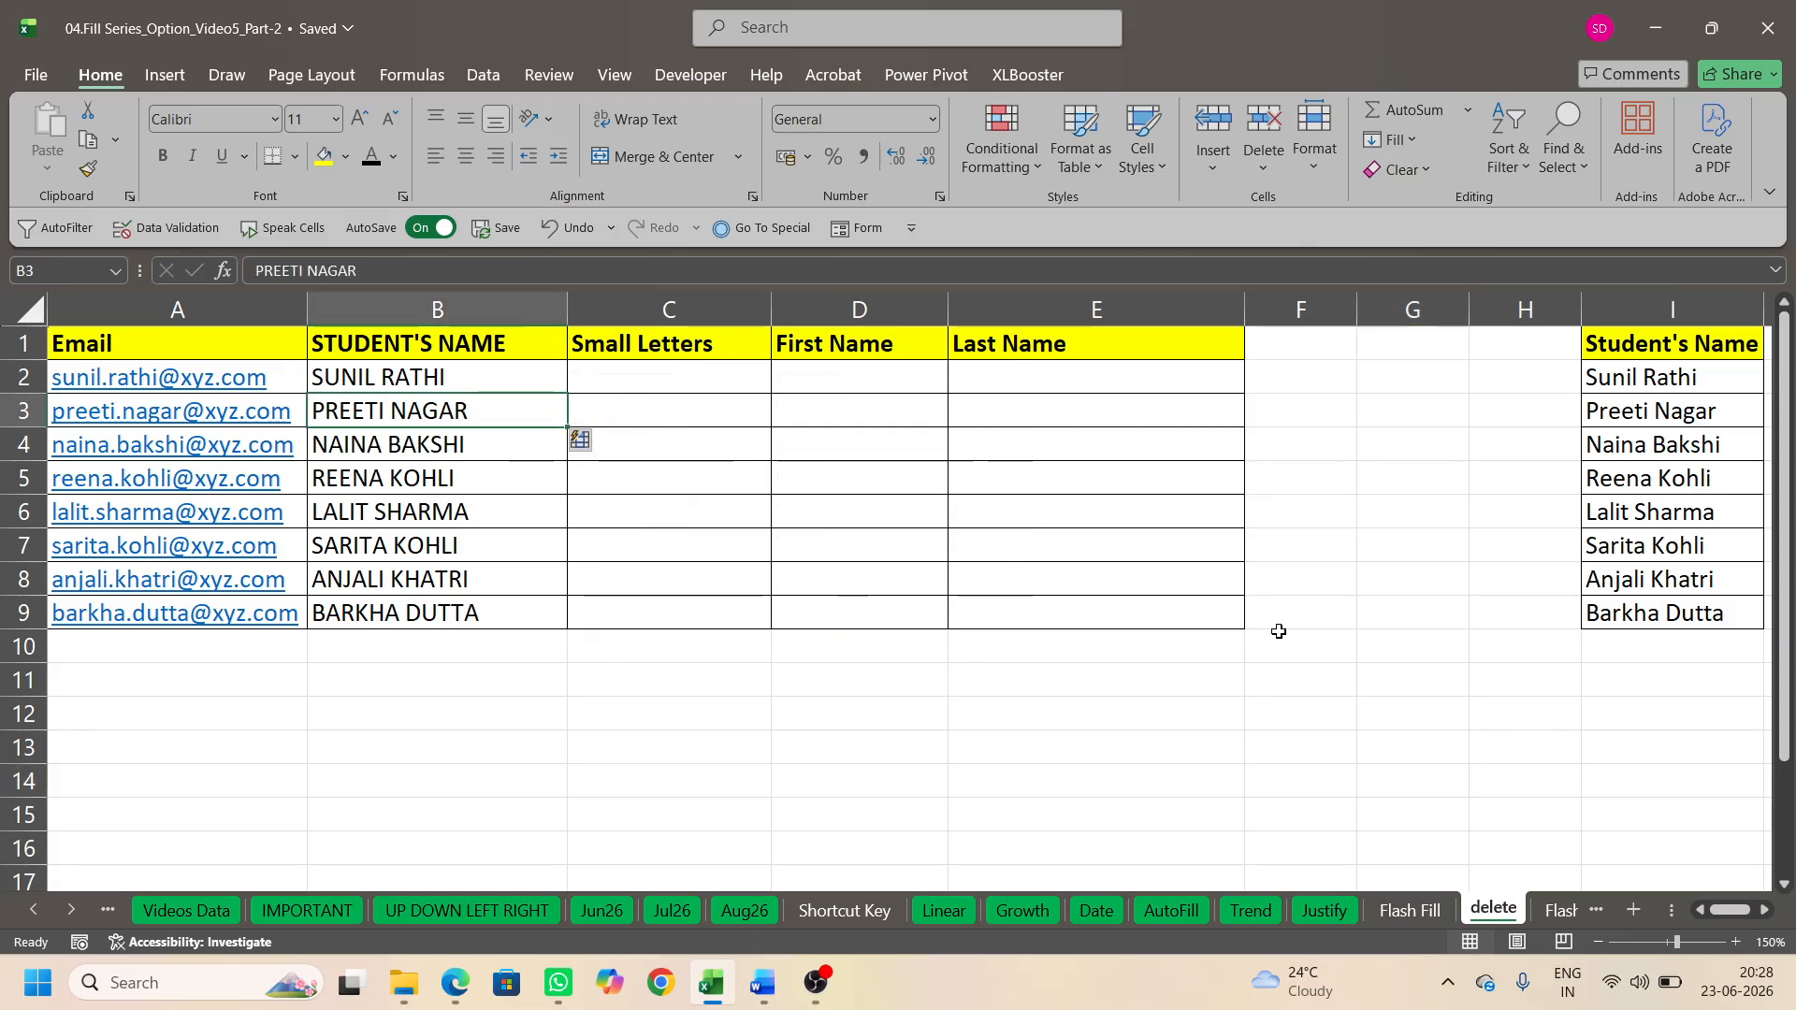
left_click(644, 374)
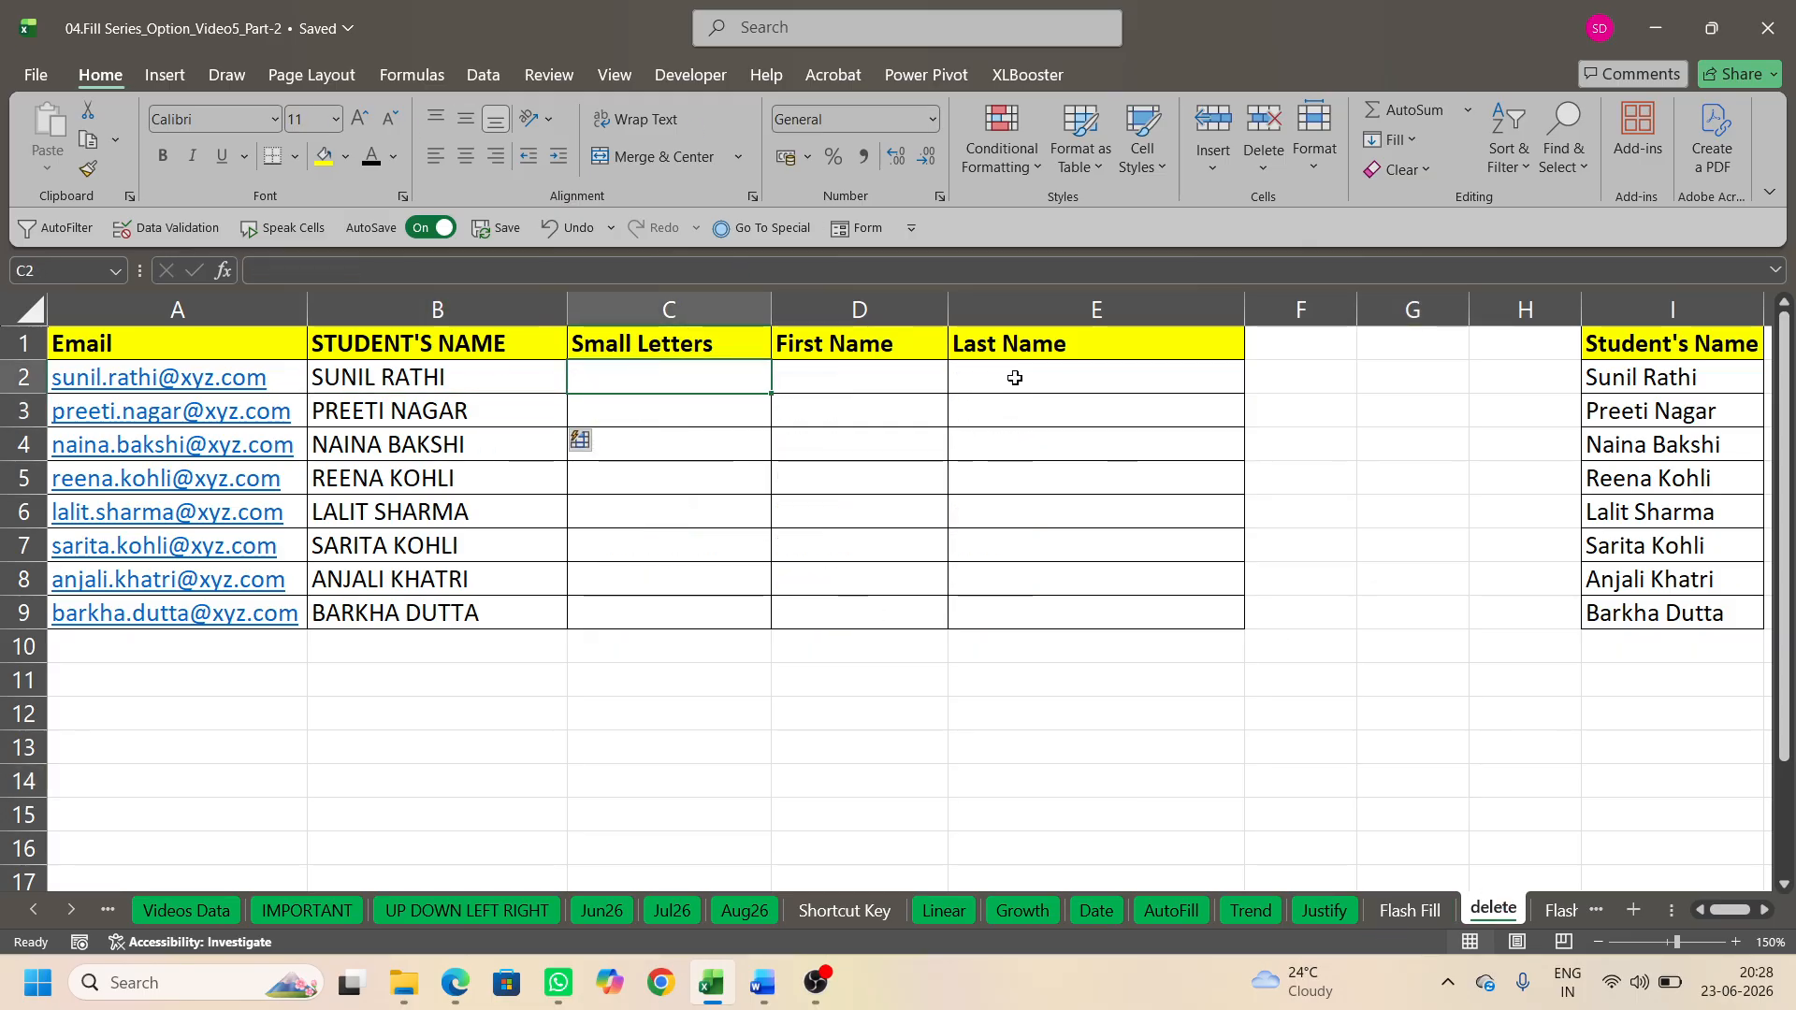
type("SU")
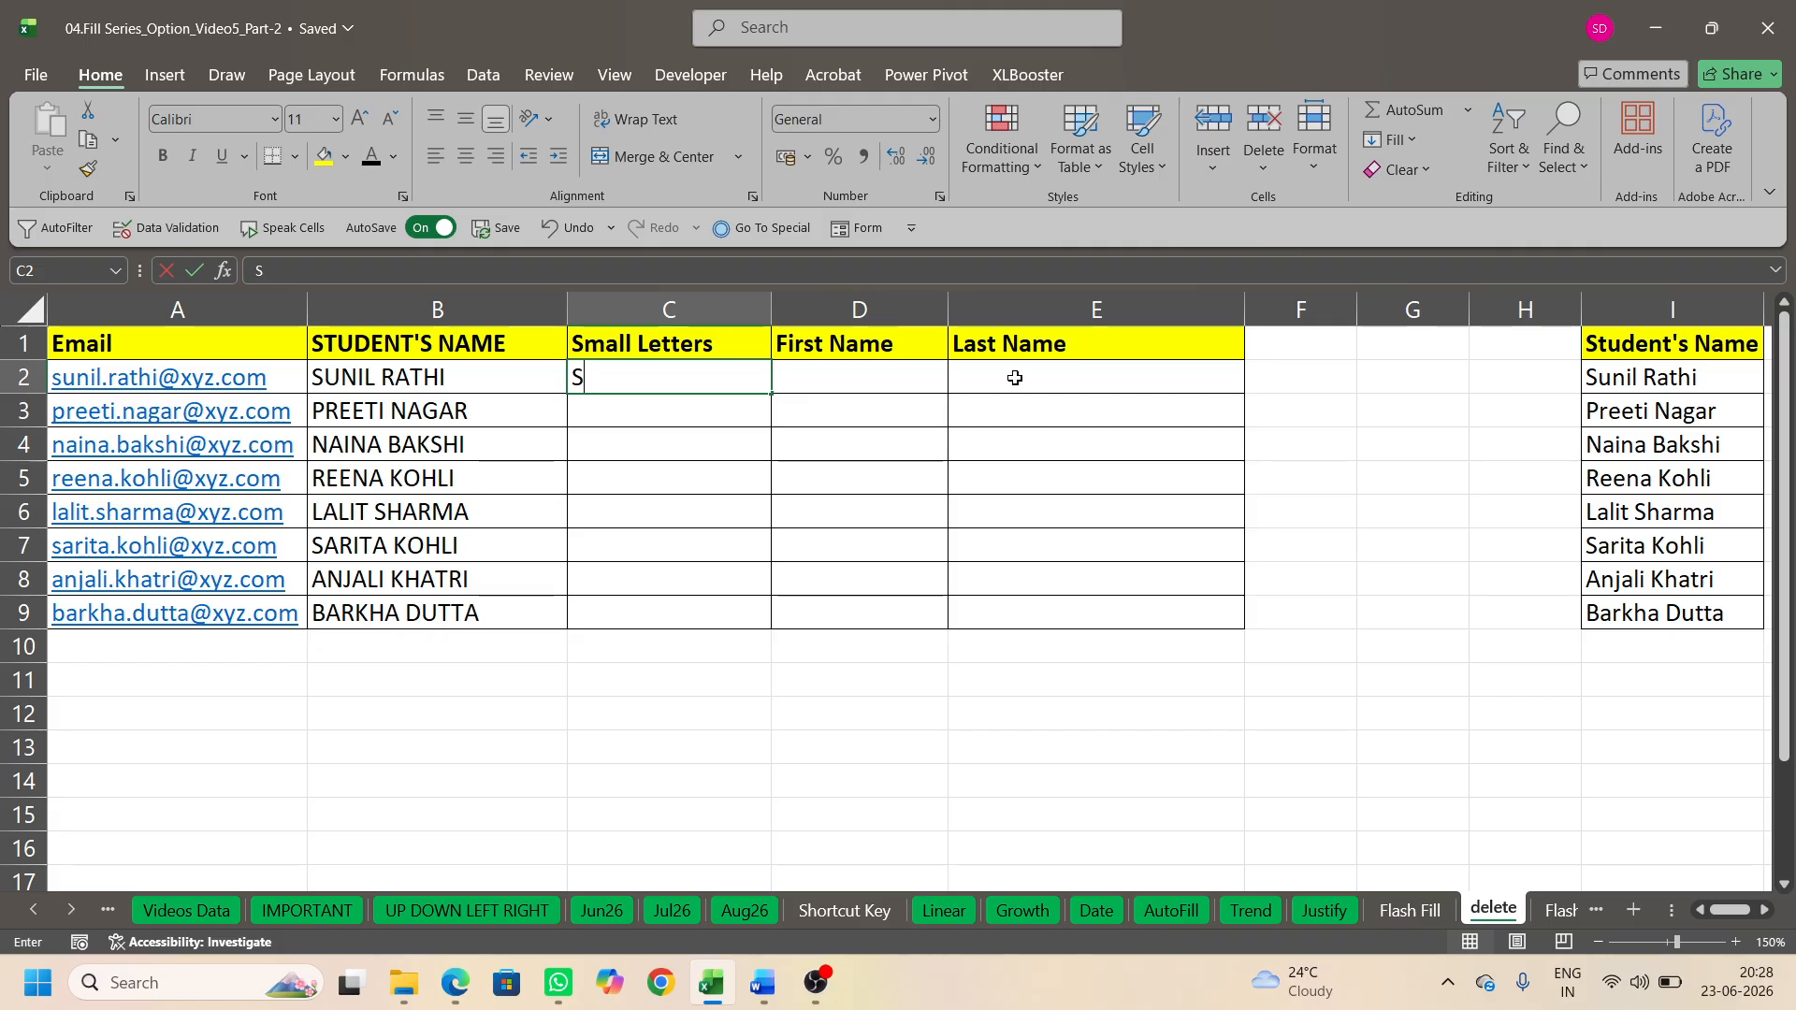
key("BackSpace")
key("BackSpace")
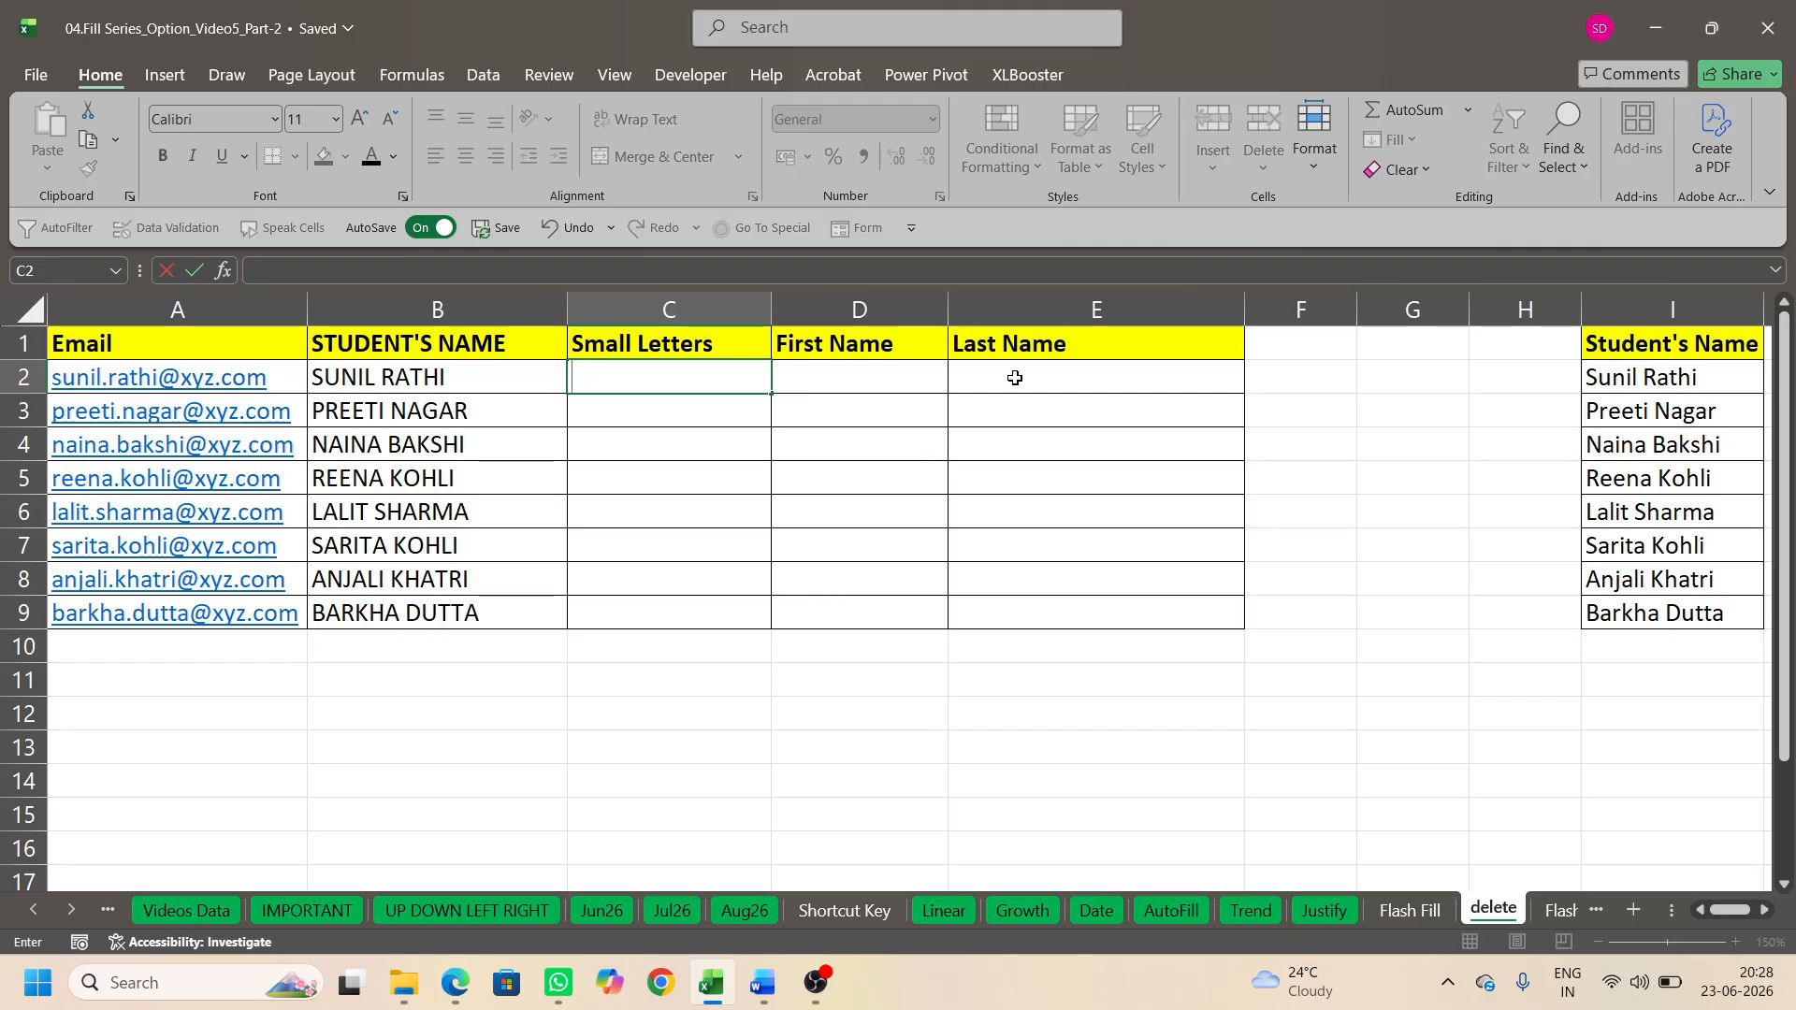
type("sunil rat")
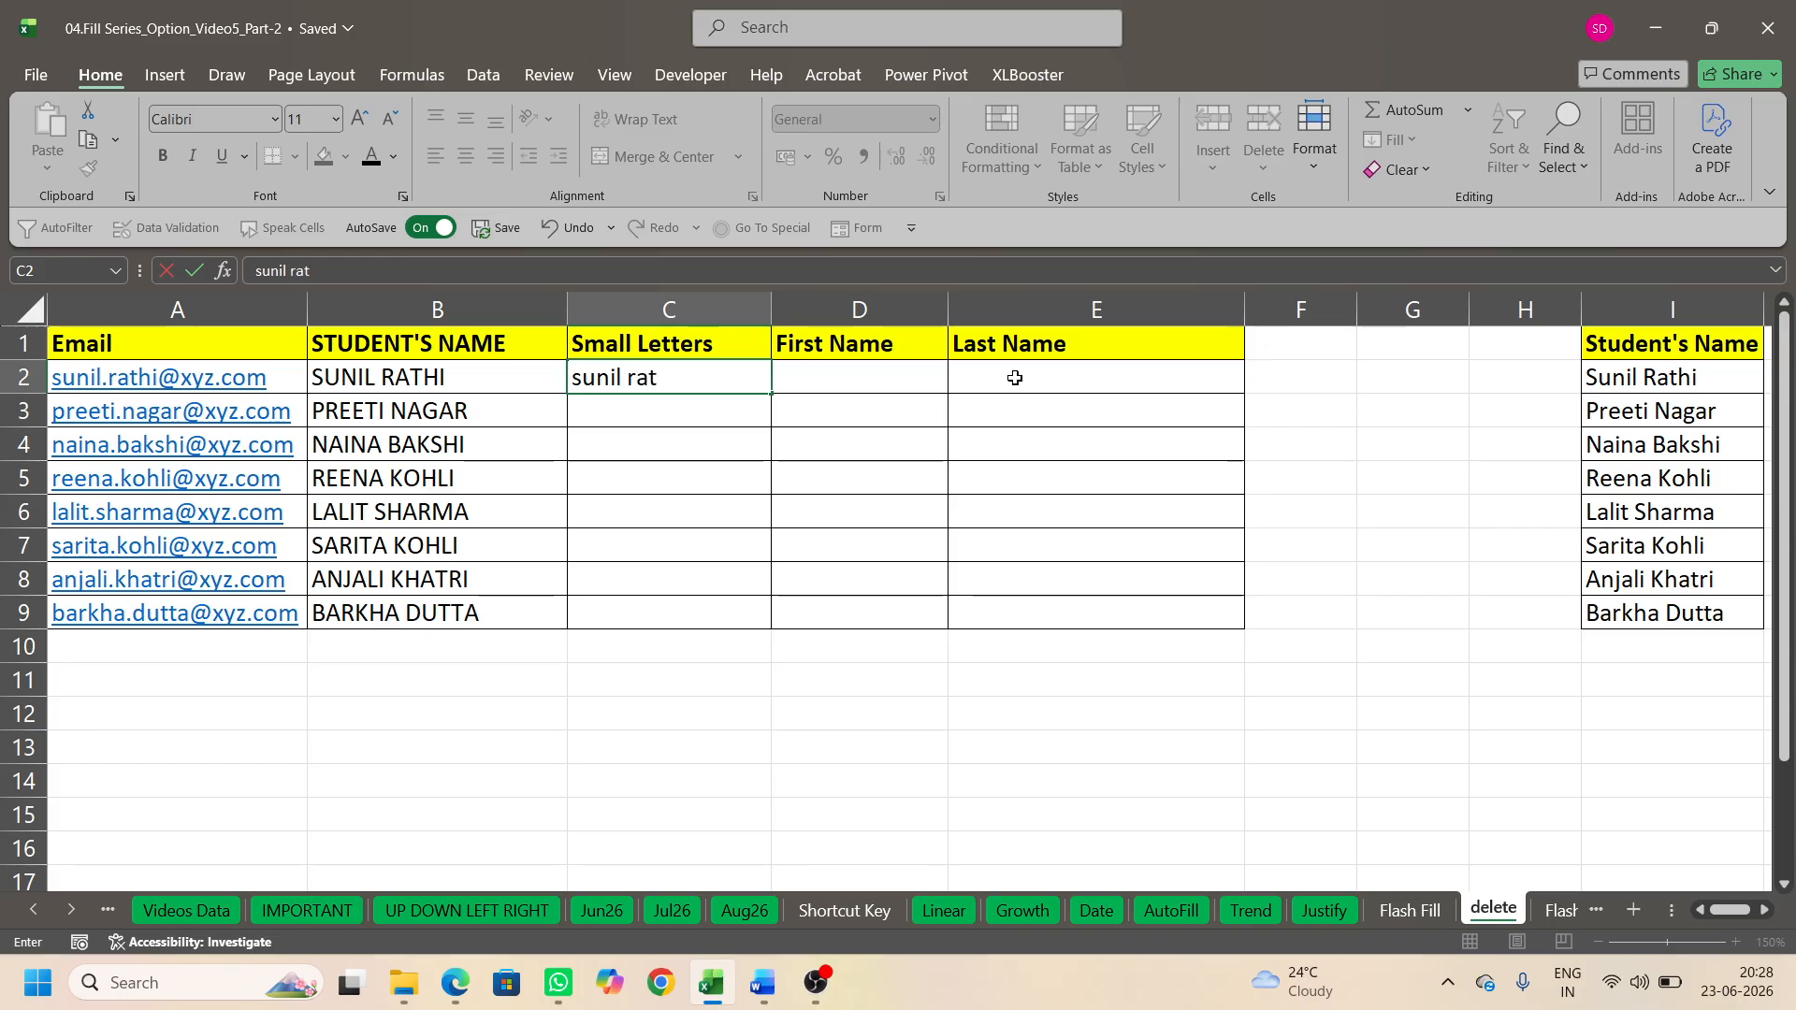
type("hi")
key("Return")
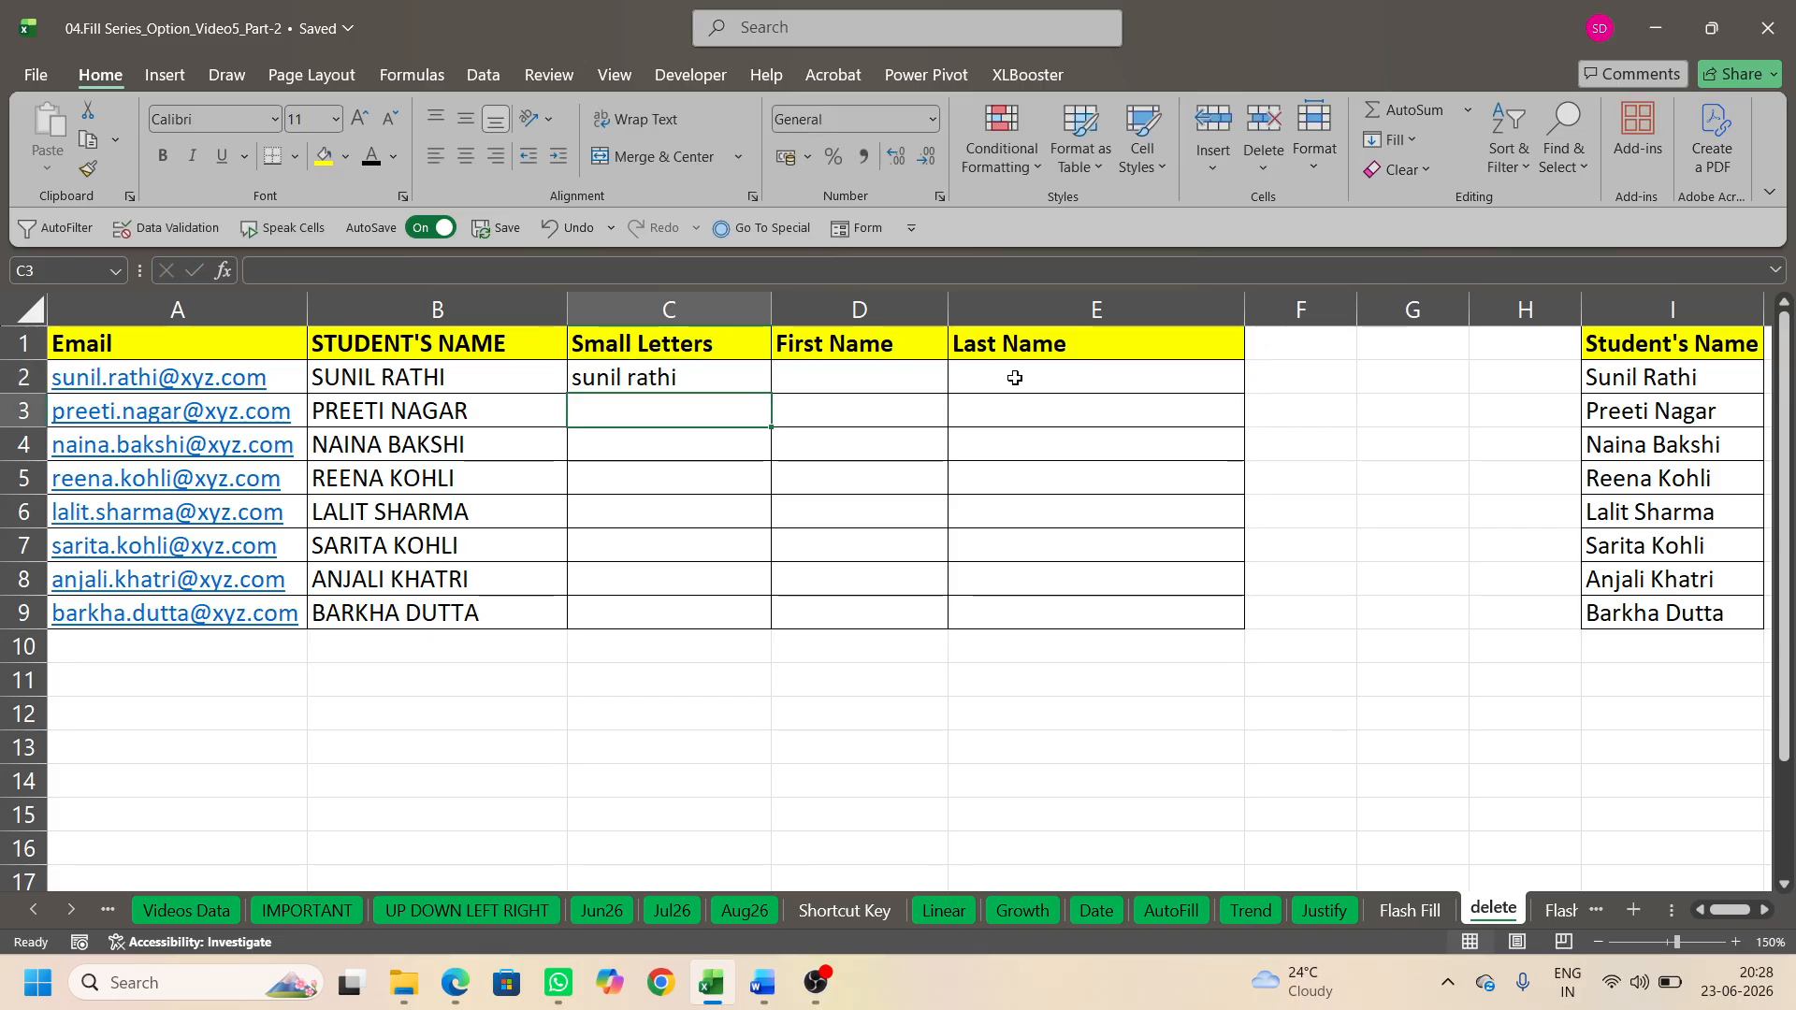
key("ctrl+e")
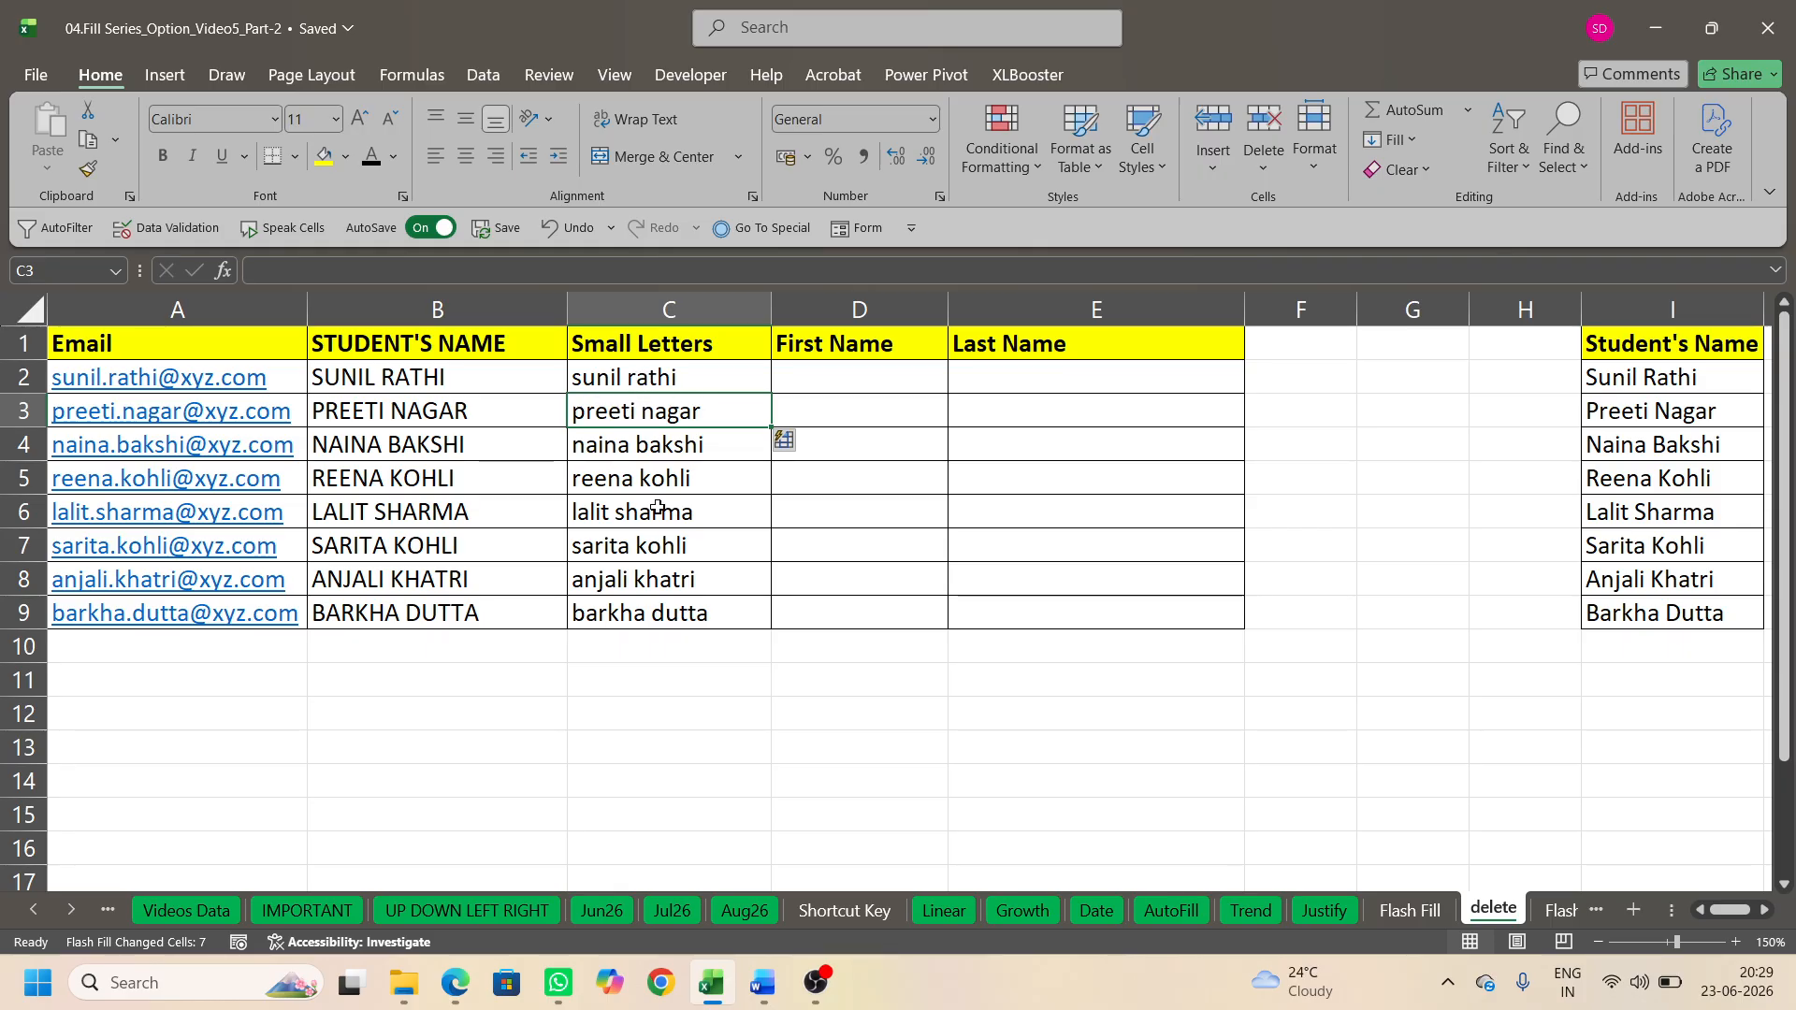
Step: Enter the first student's first name in capitals in D2 and Flash Fill the First Name column from D3
left_click(857, 385)
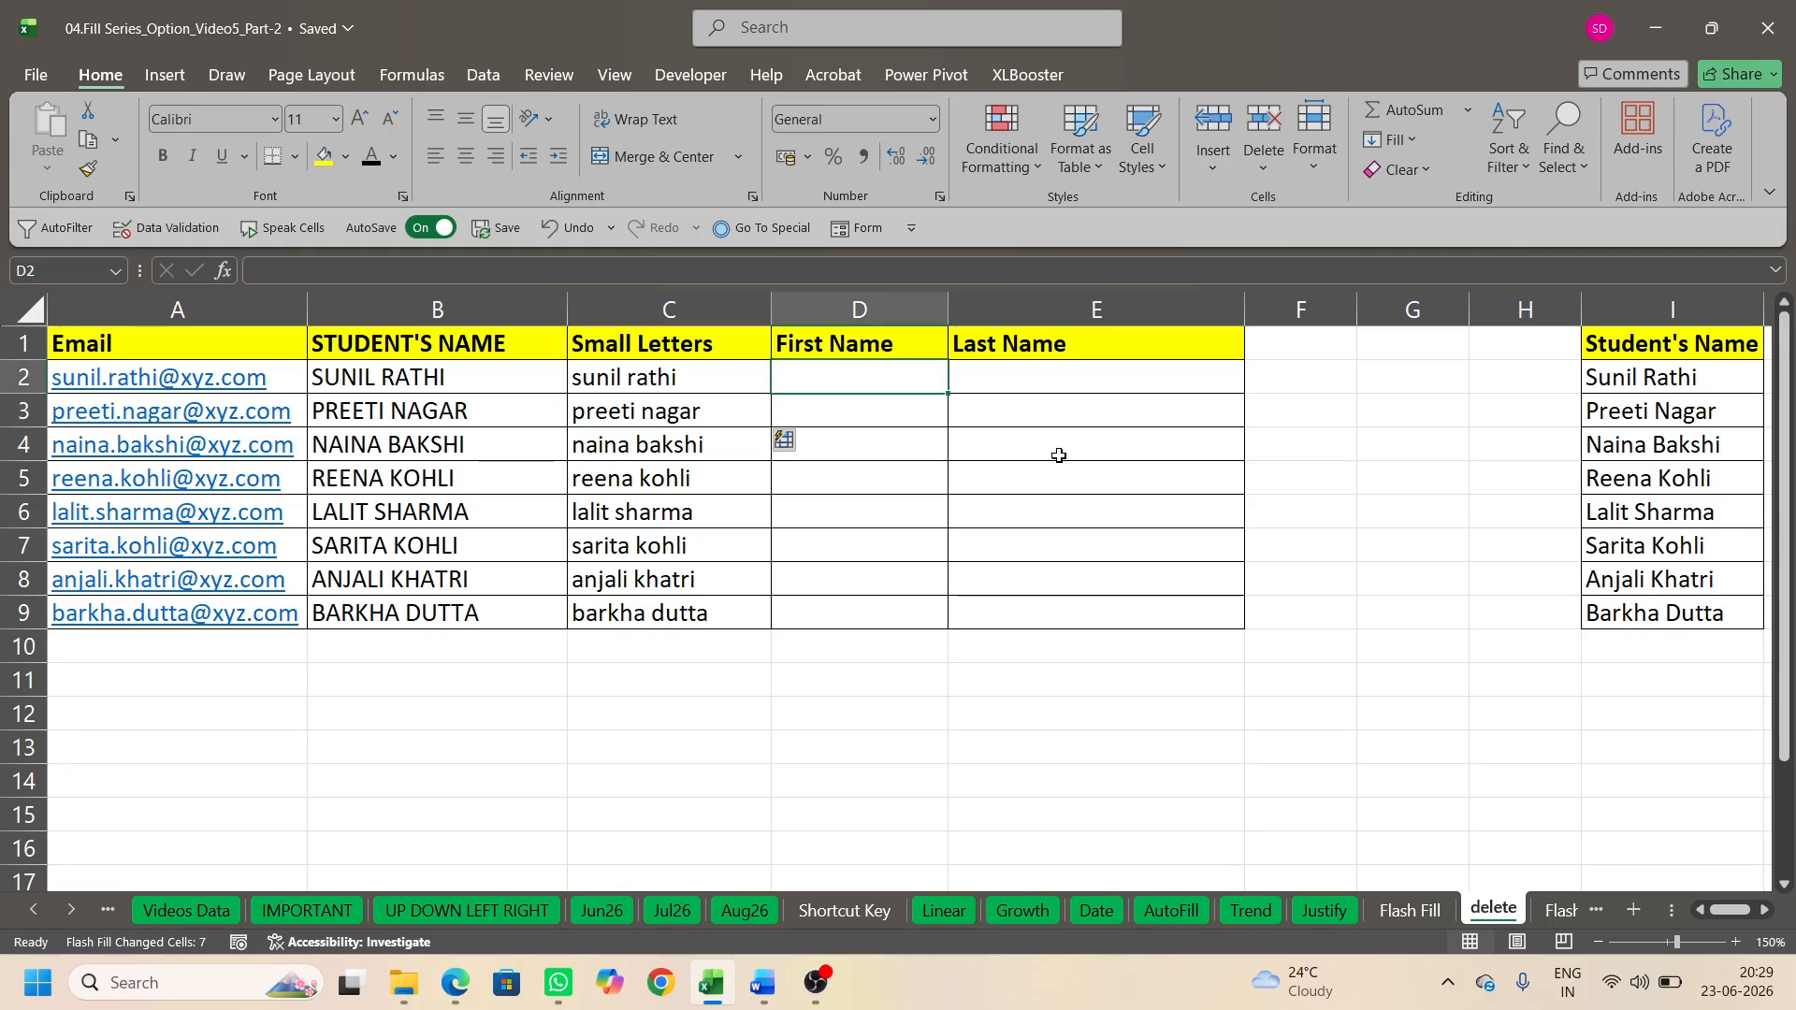
type("SUN")
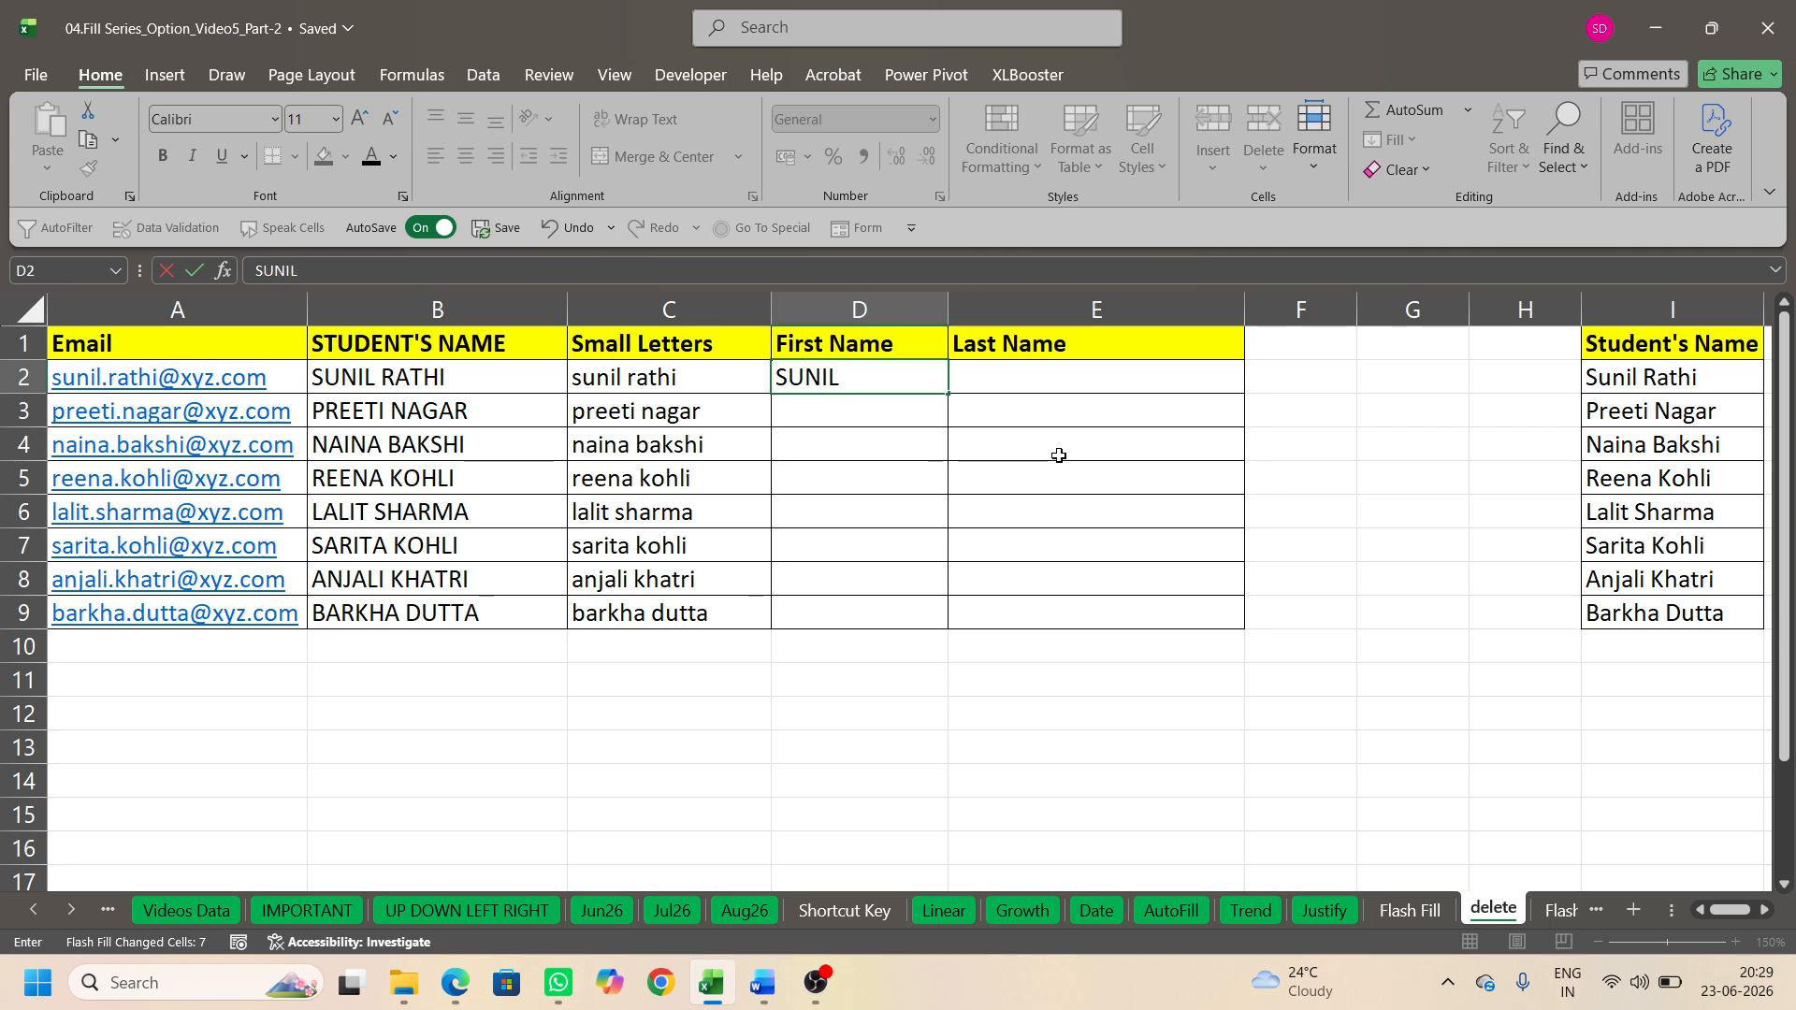
type("IL")
key("Return")
key("ctrl+e")
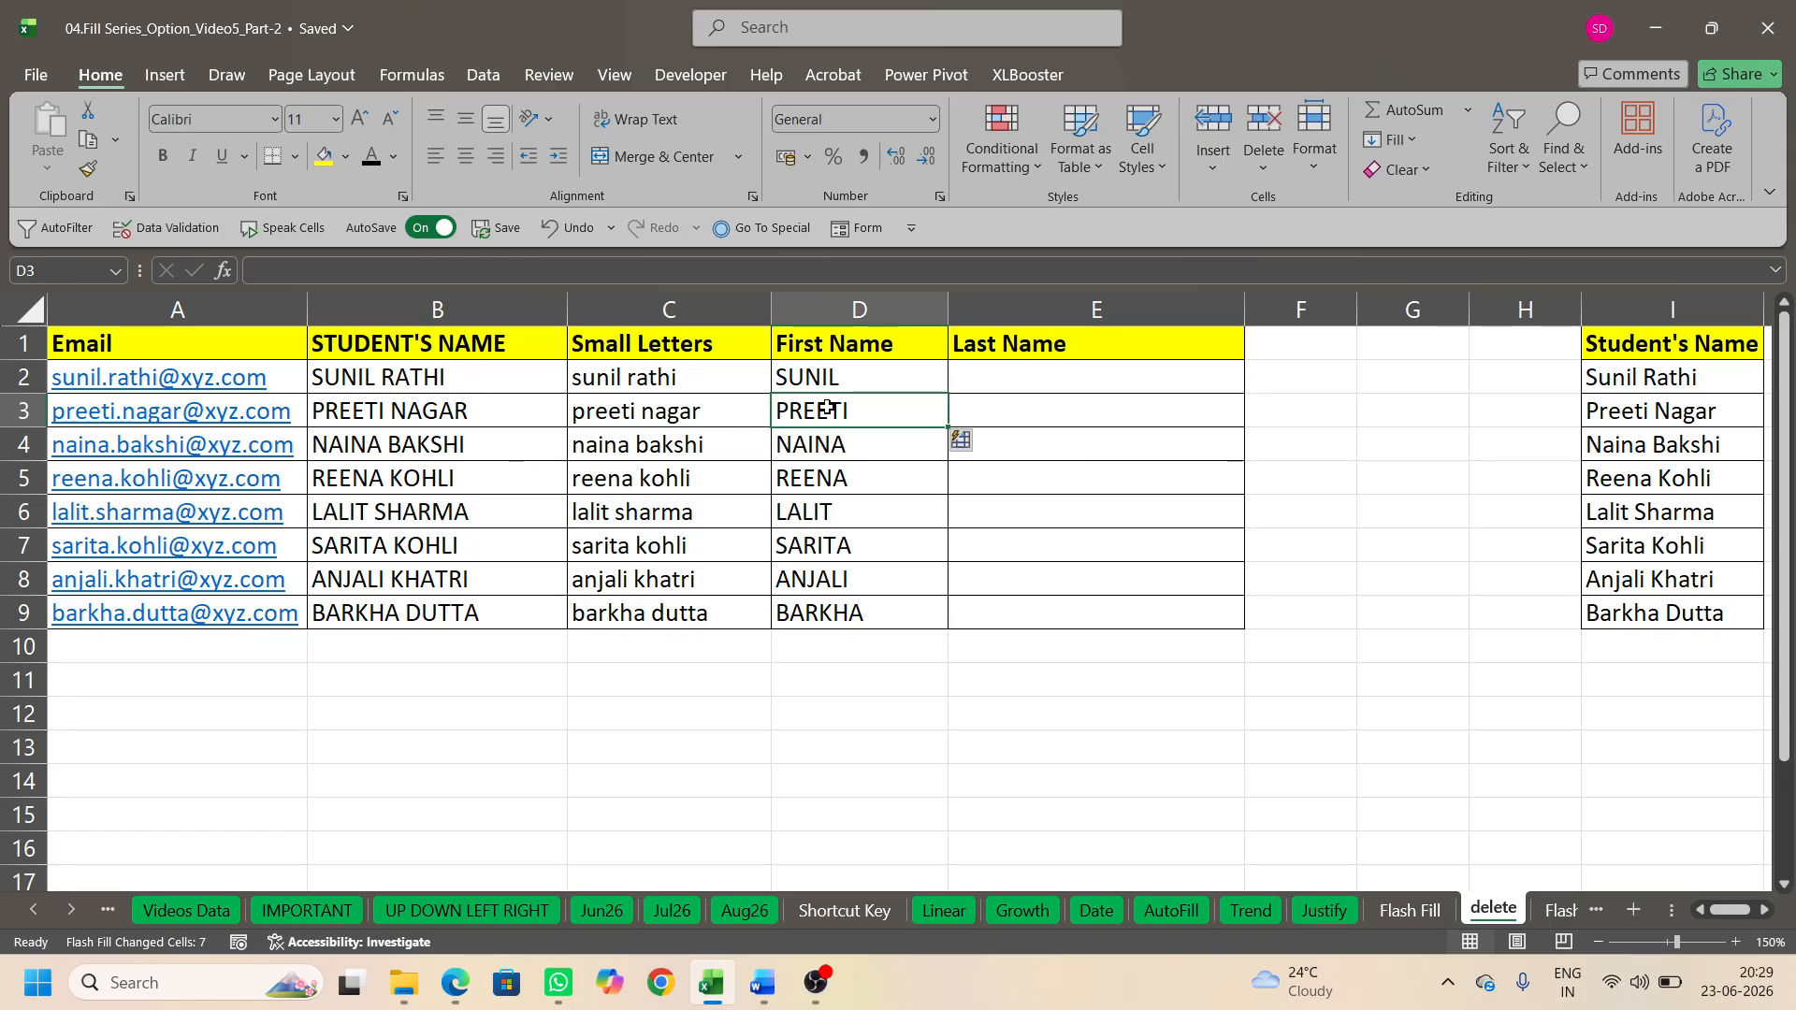
Step: Enter the first student's last name in capitals in E2 and Flash Fill the Last Name column from E3
left_click(1049, 380)
type("RAT")
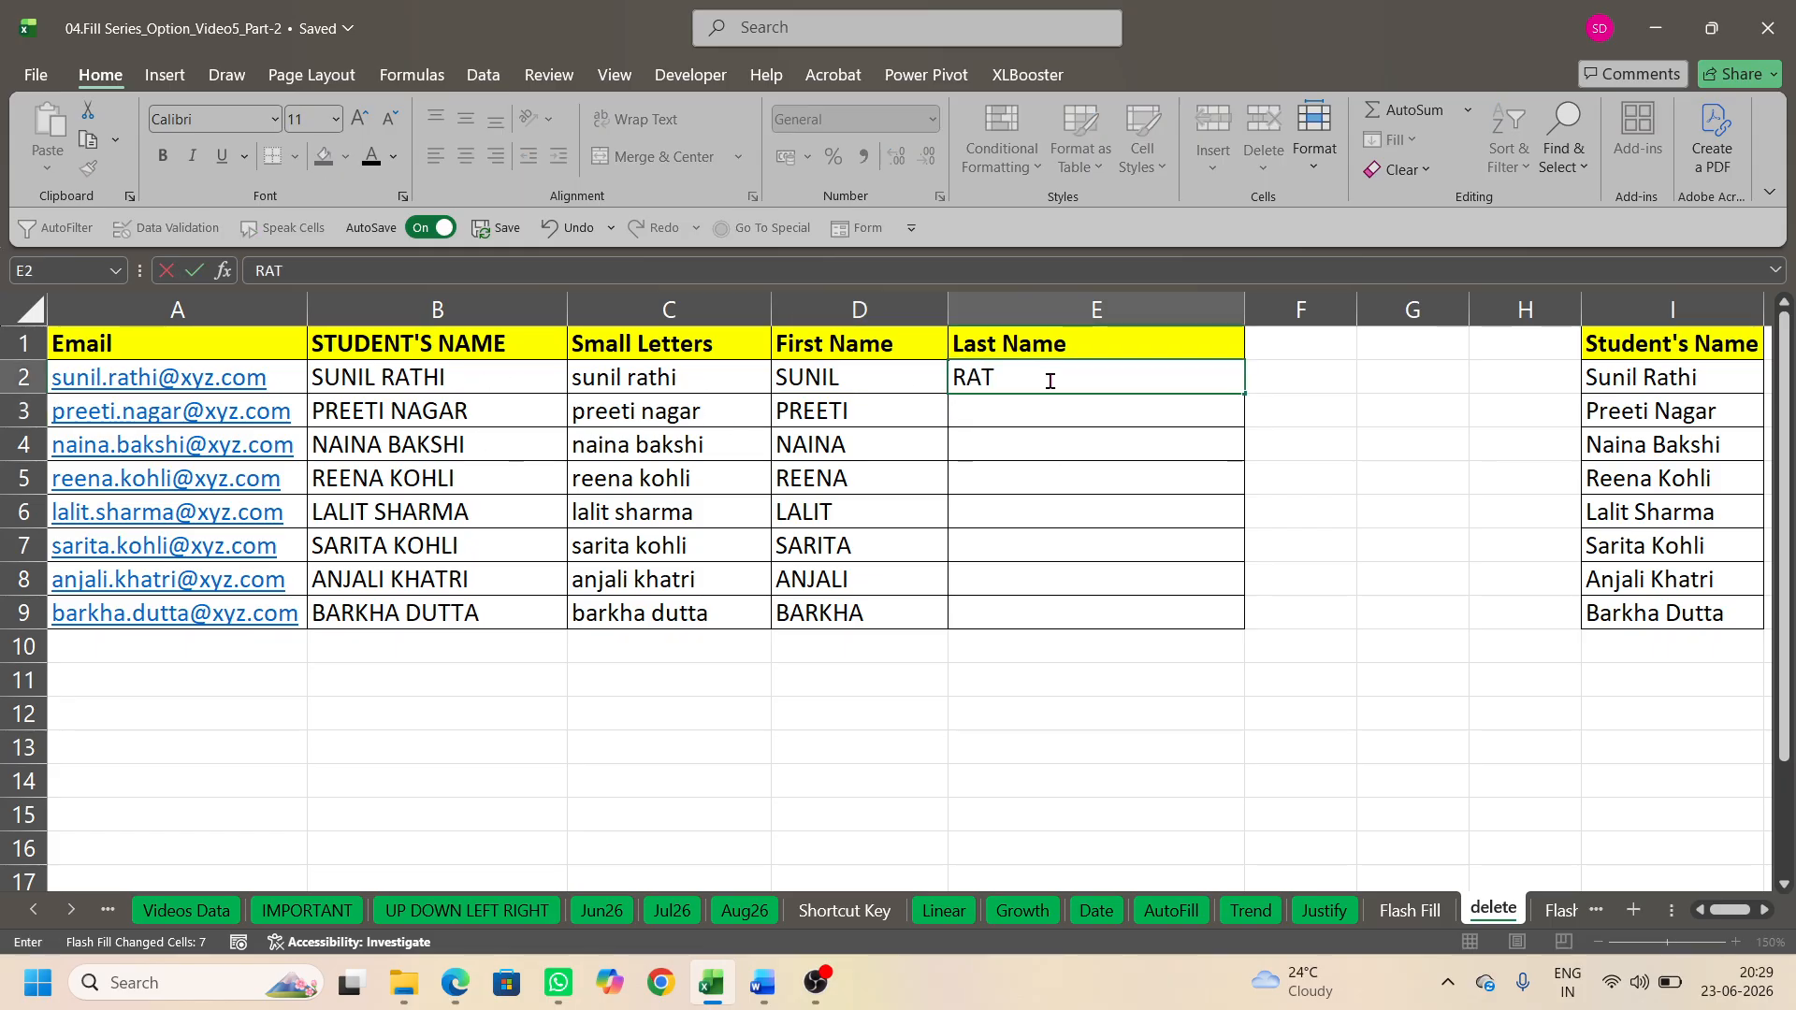
type("HI")
key("Return")
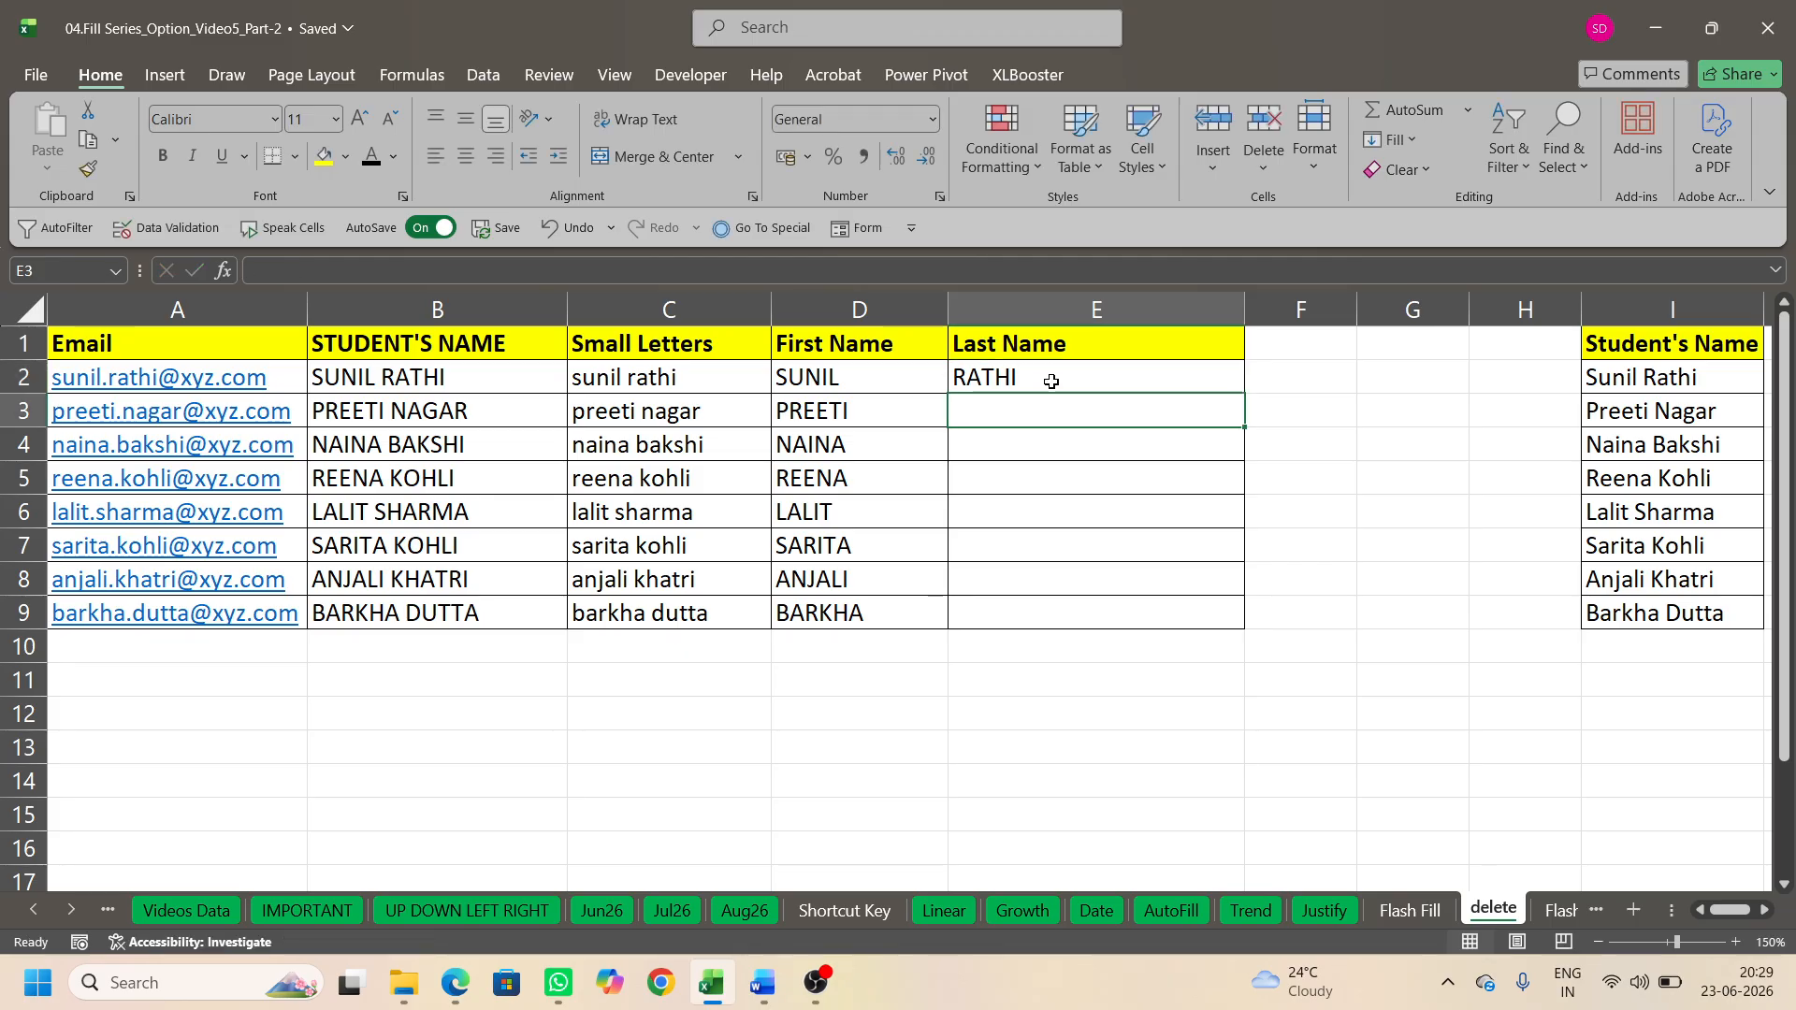
key("ctrl+e")
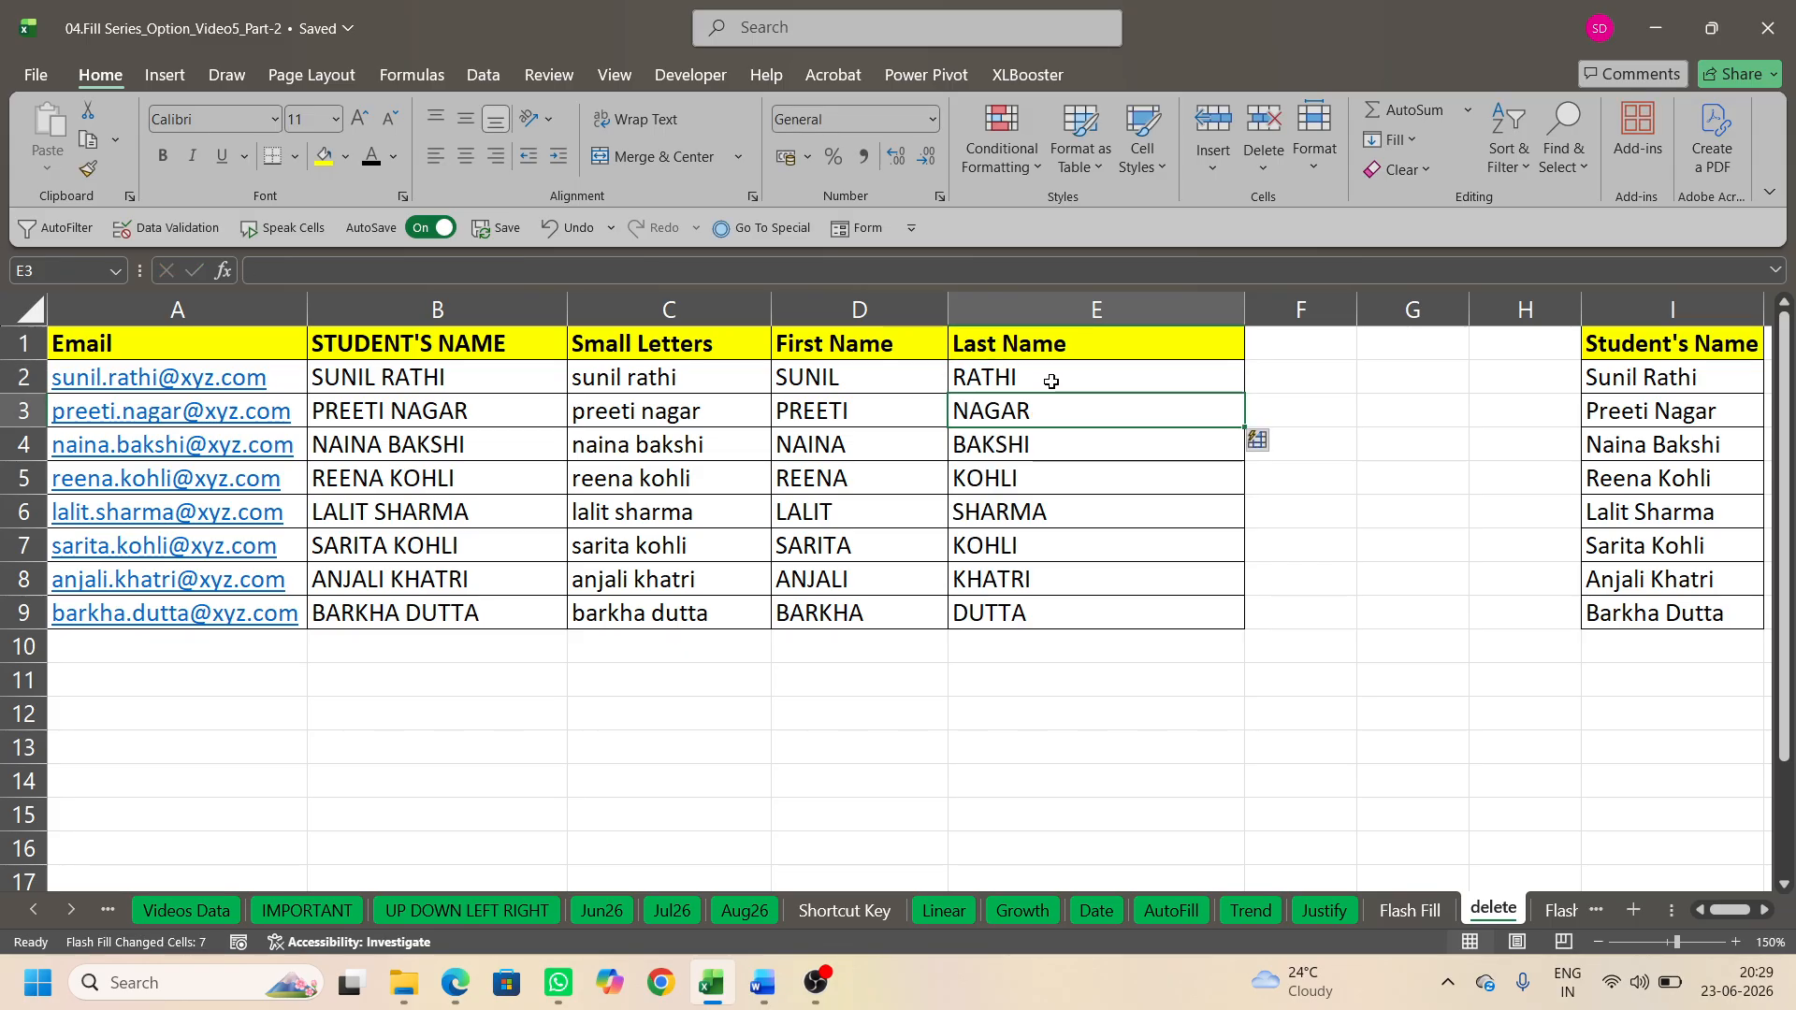
Step: Undo the Last Name fill and apply Flash Fill again from E3 using the Fill options
key("ctrl+z")
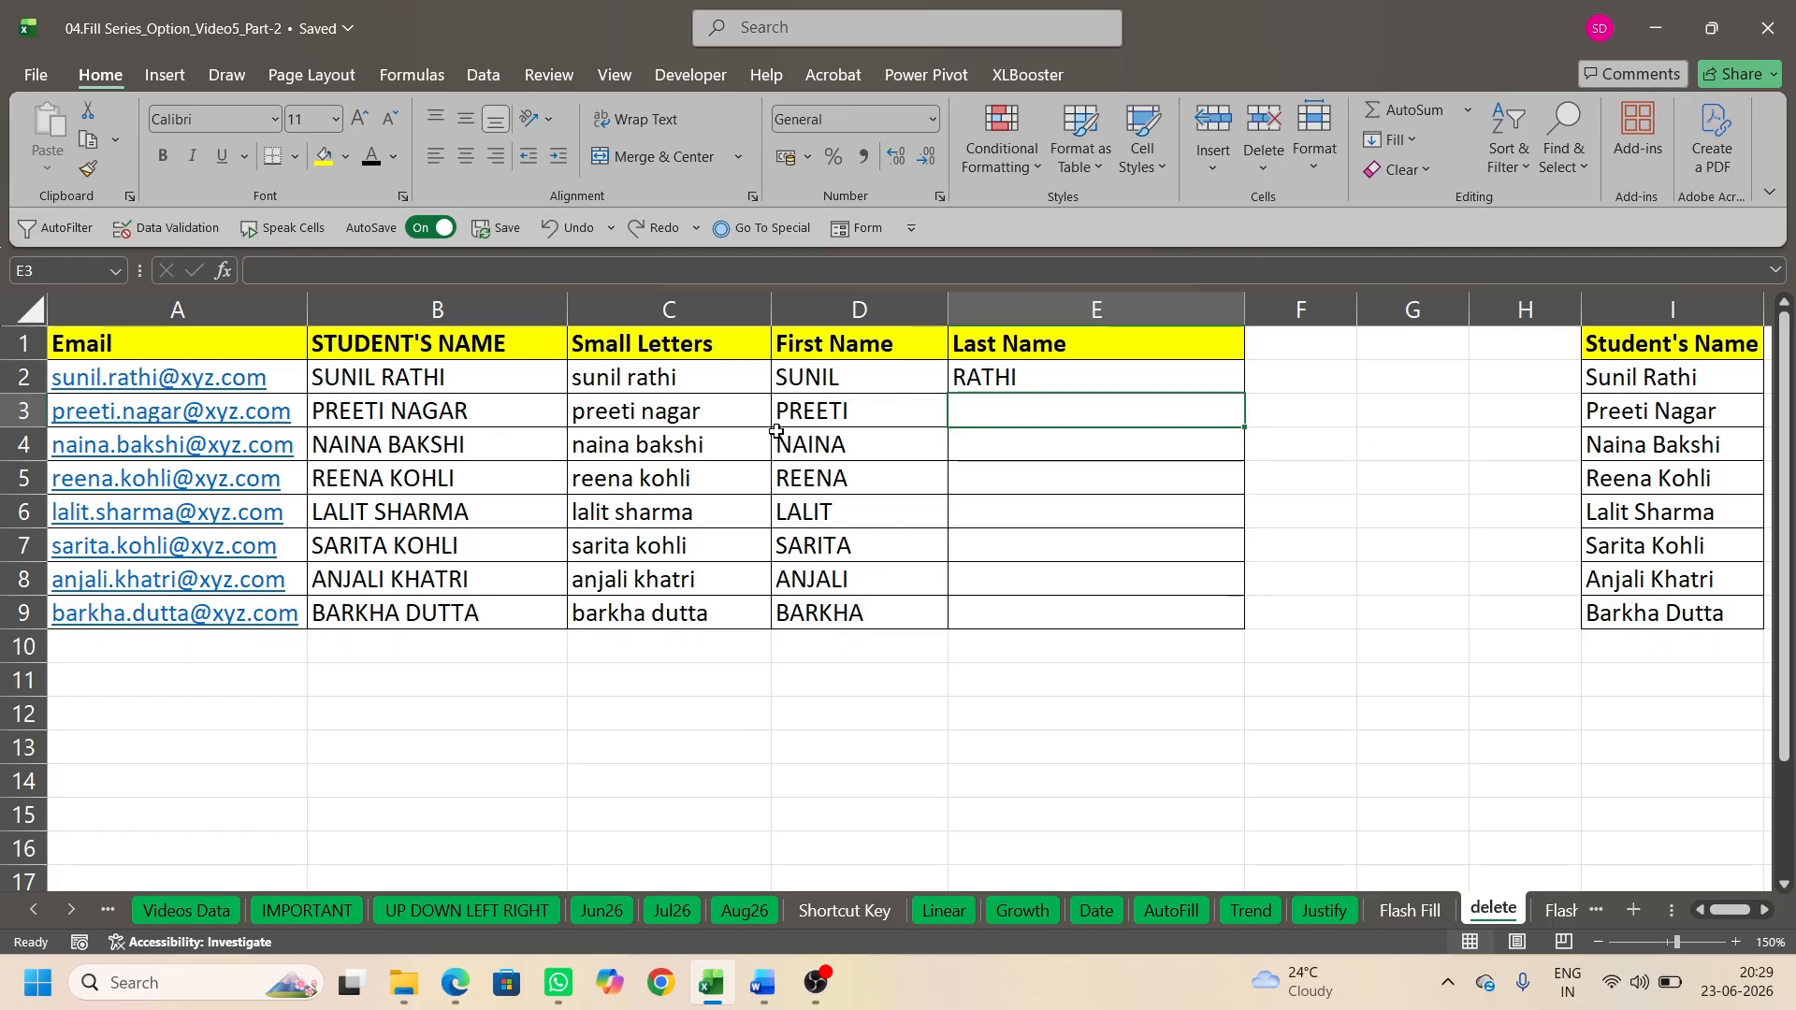
key("alt")
key("h")
key("f")
key("i")
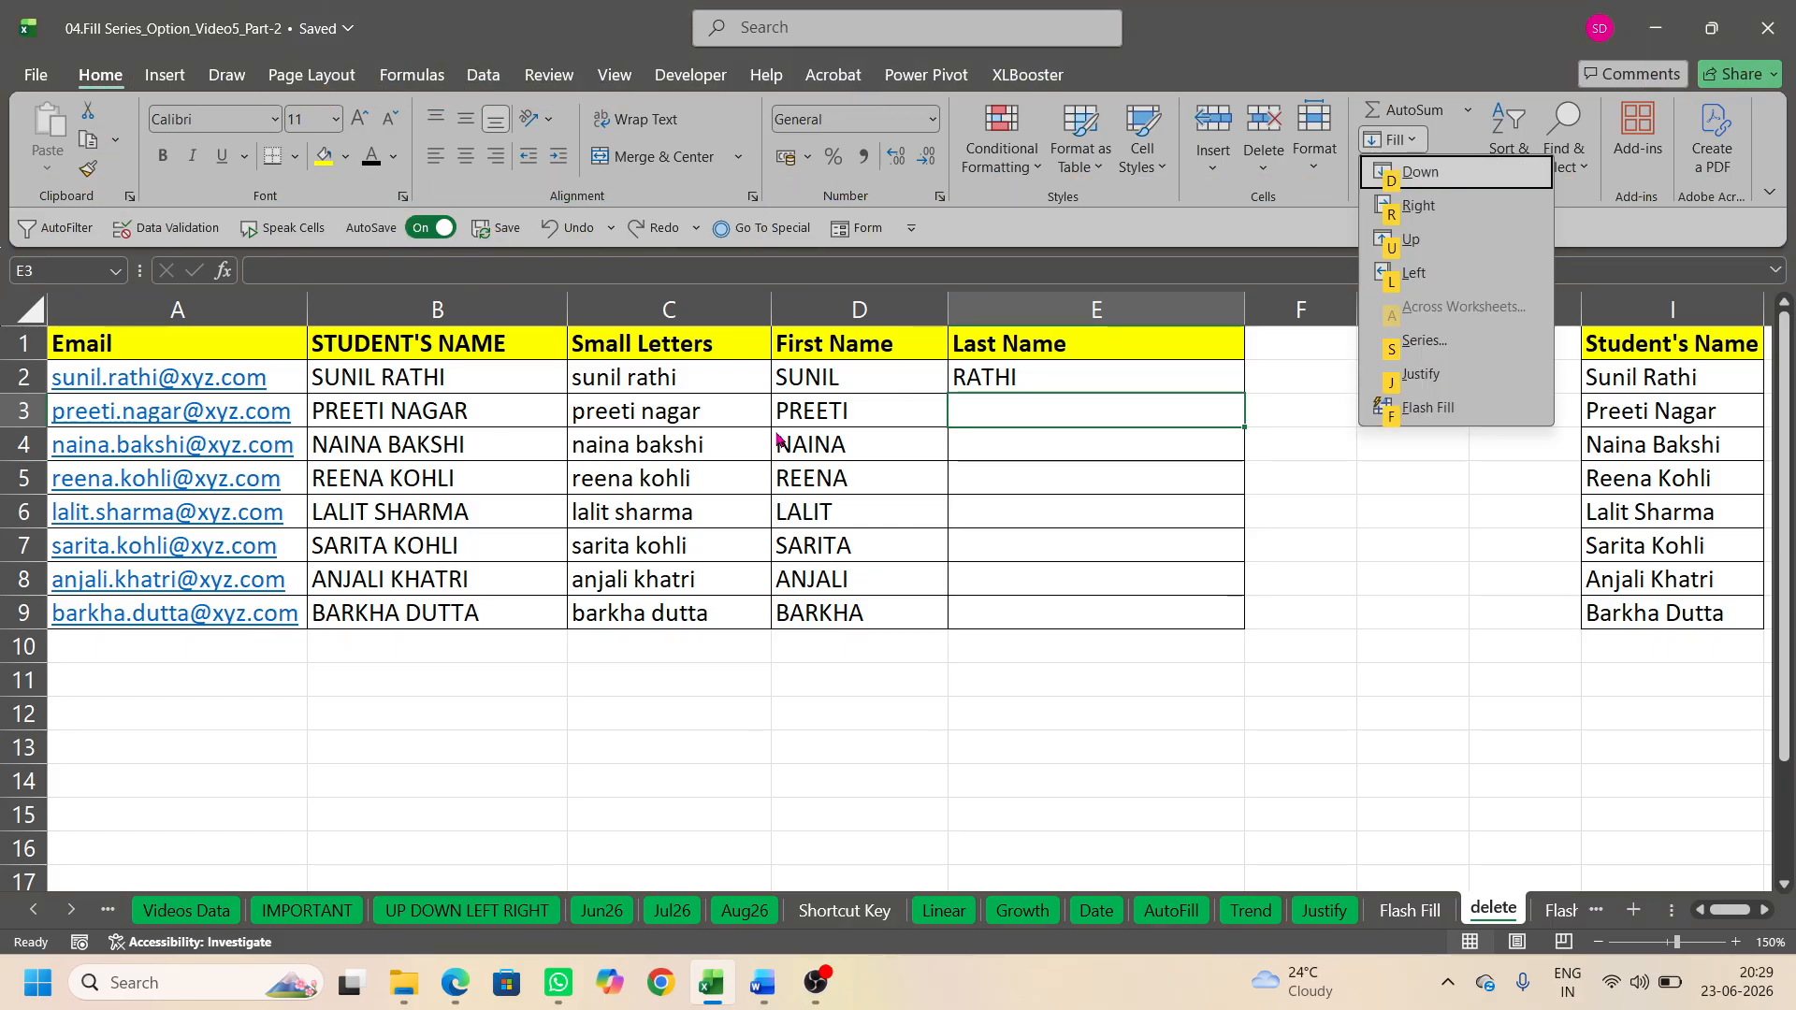
key("f")
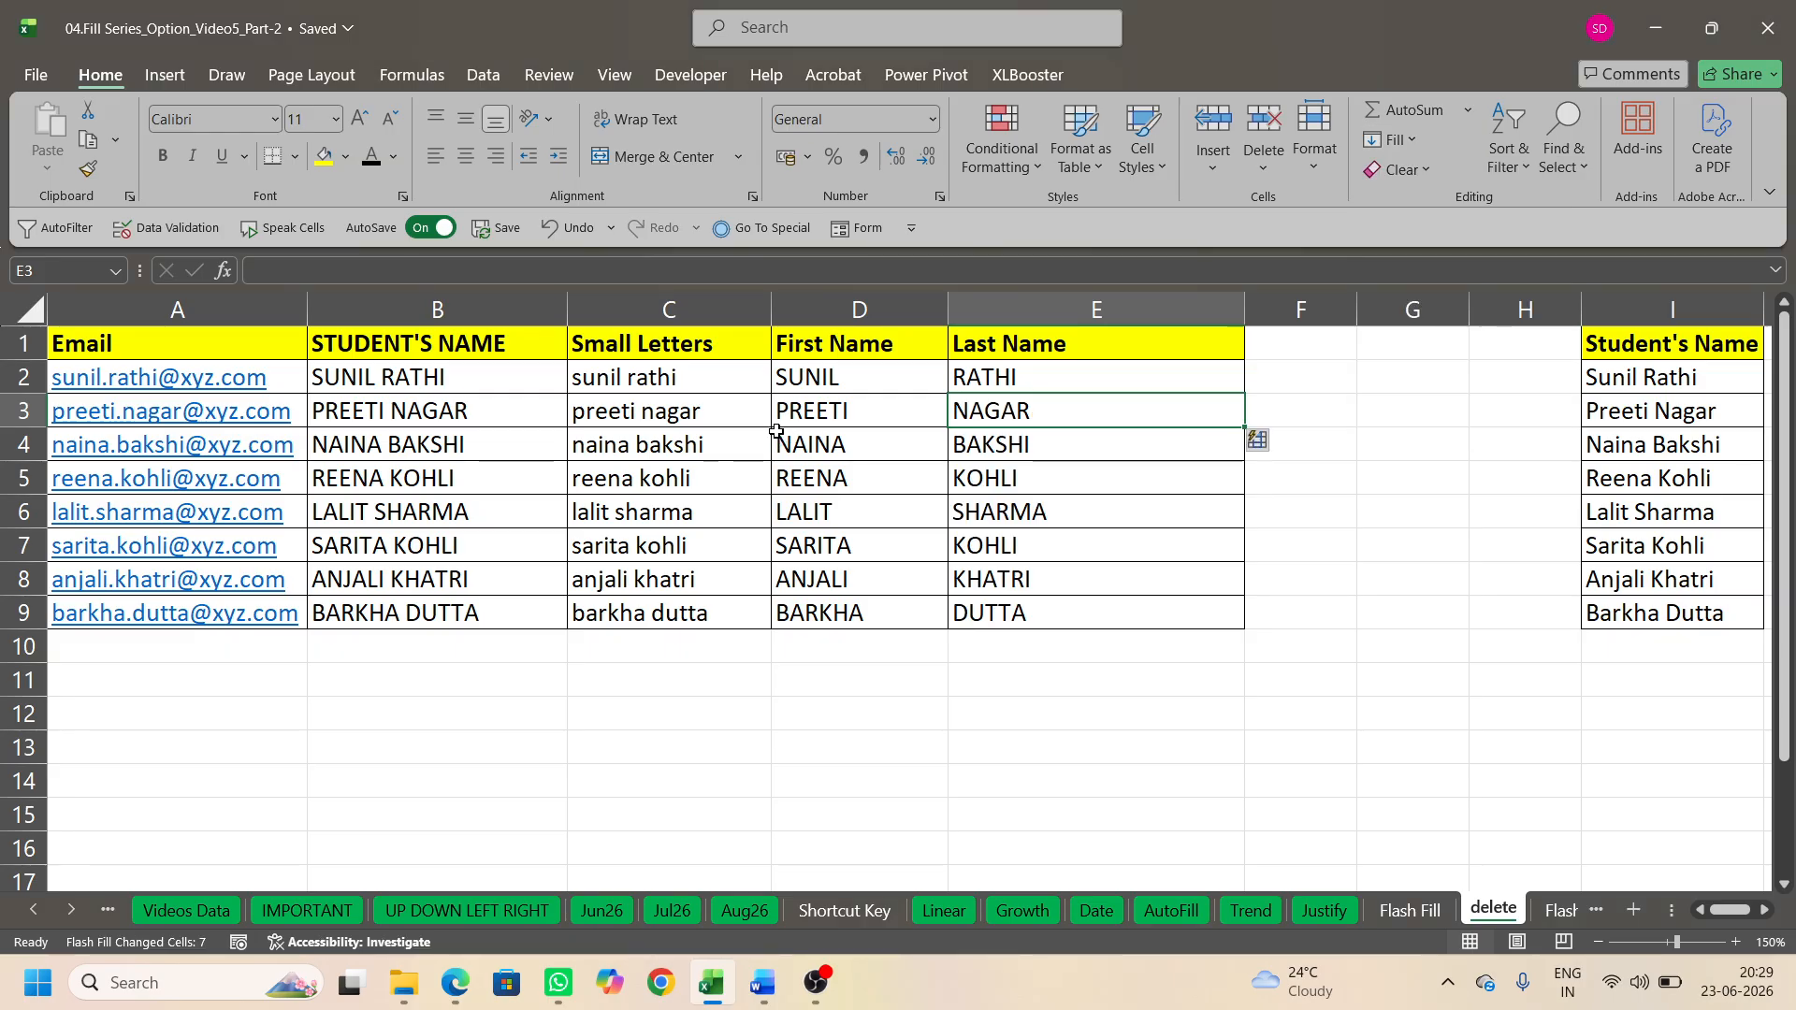
left_click(1408, 140)
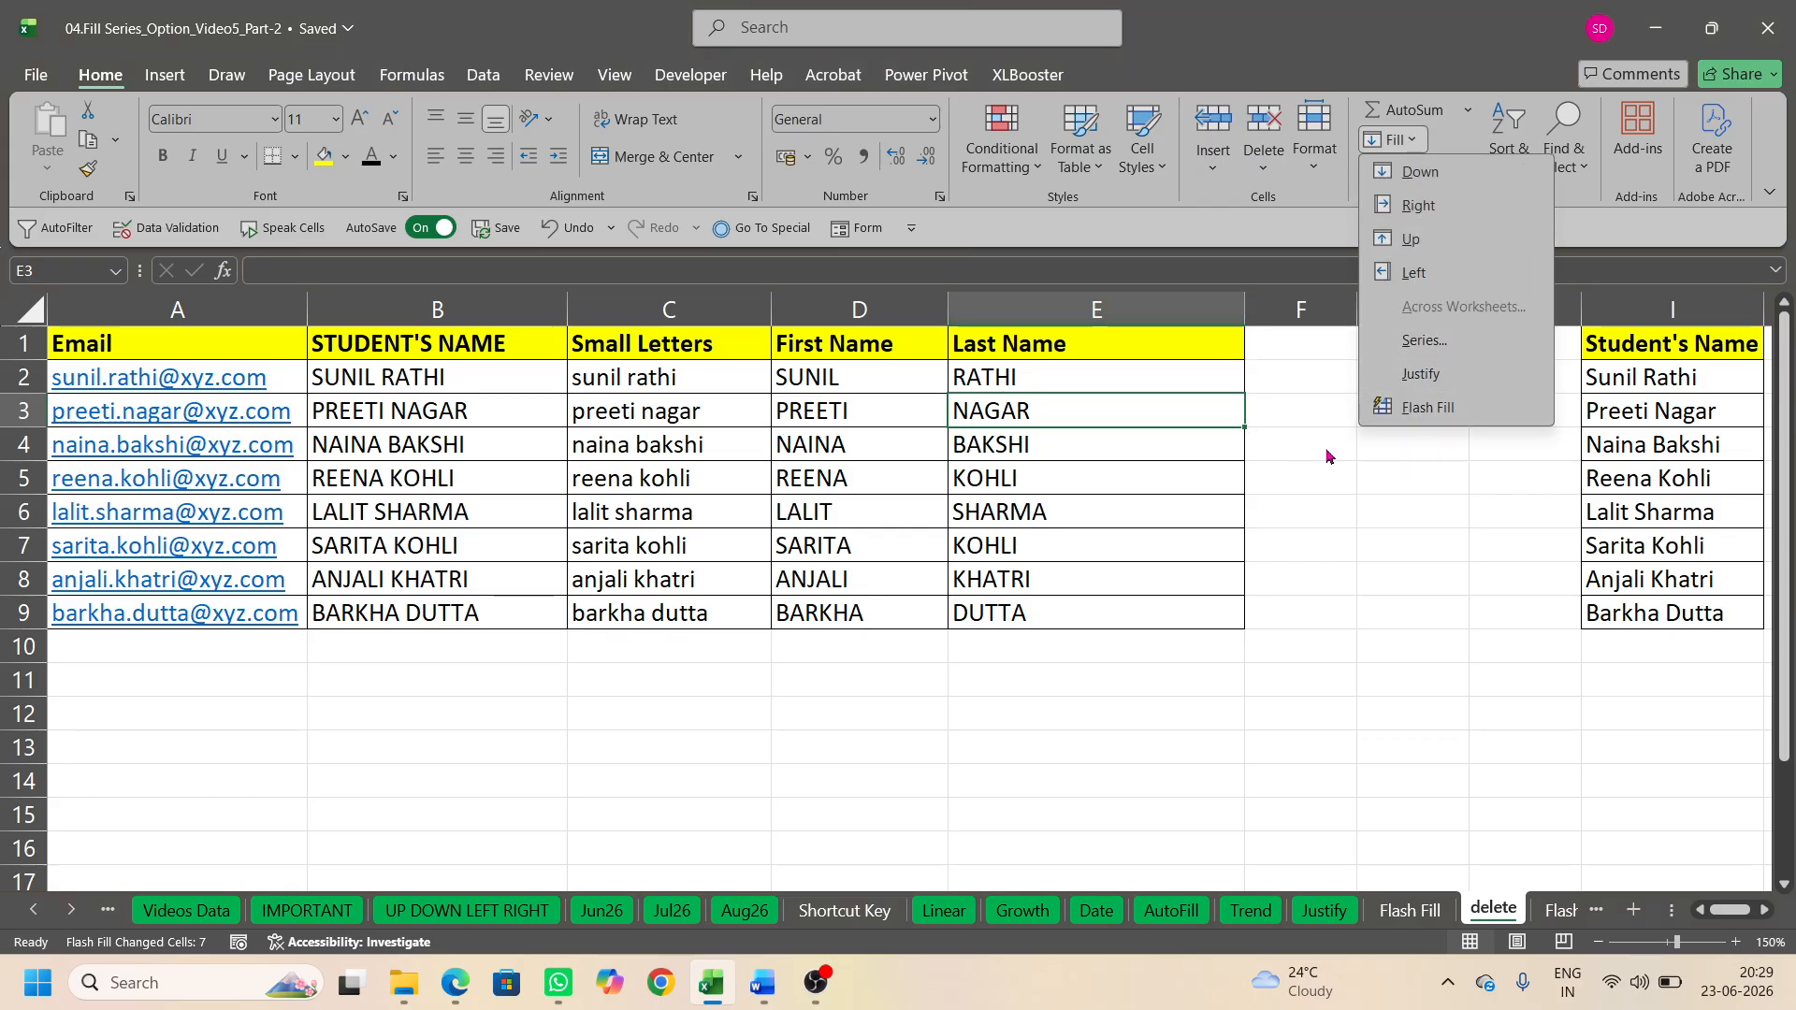
key("f")
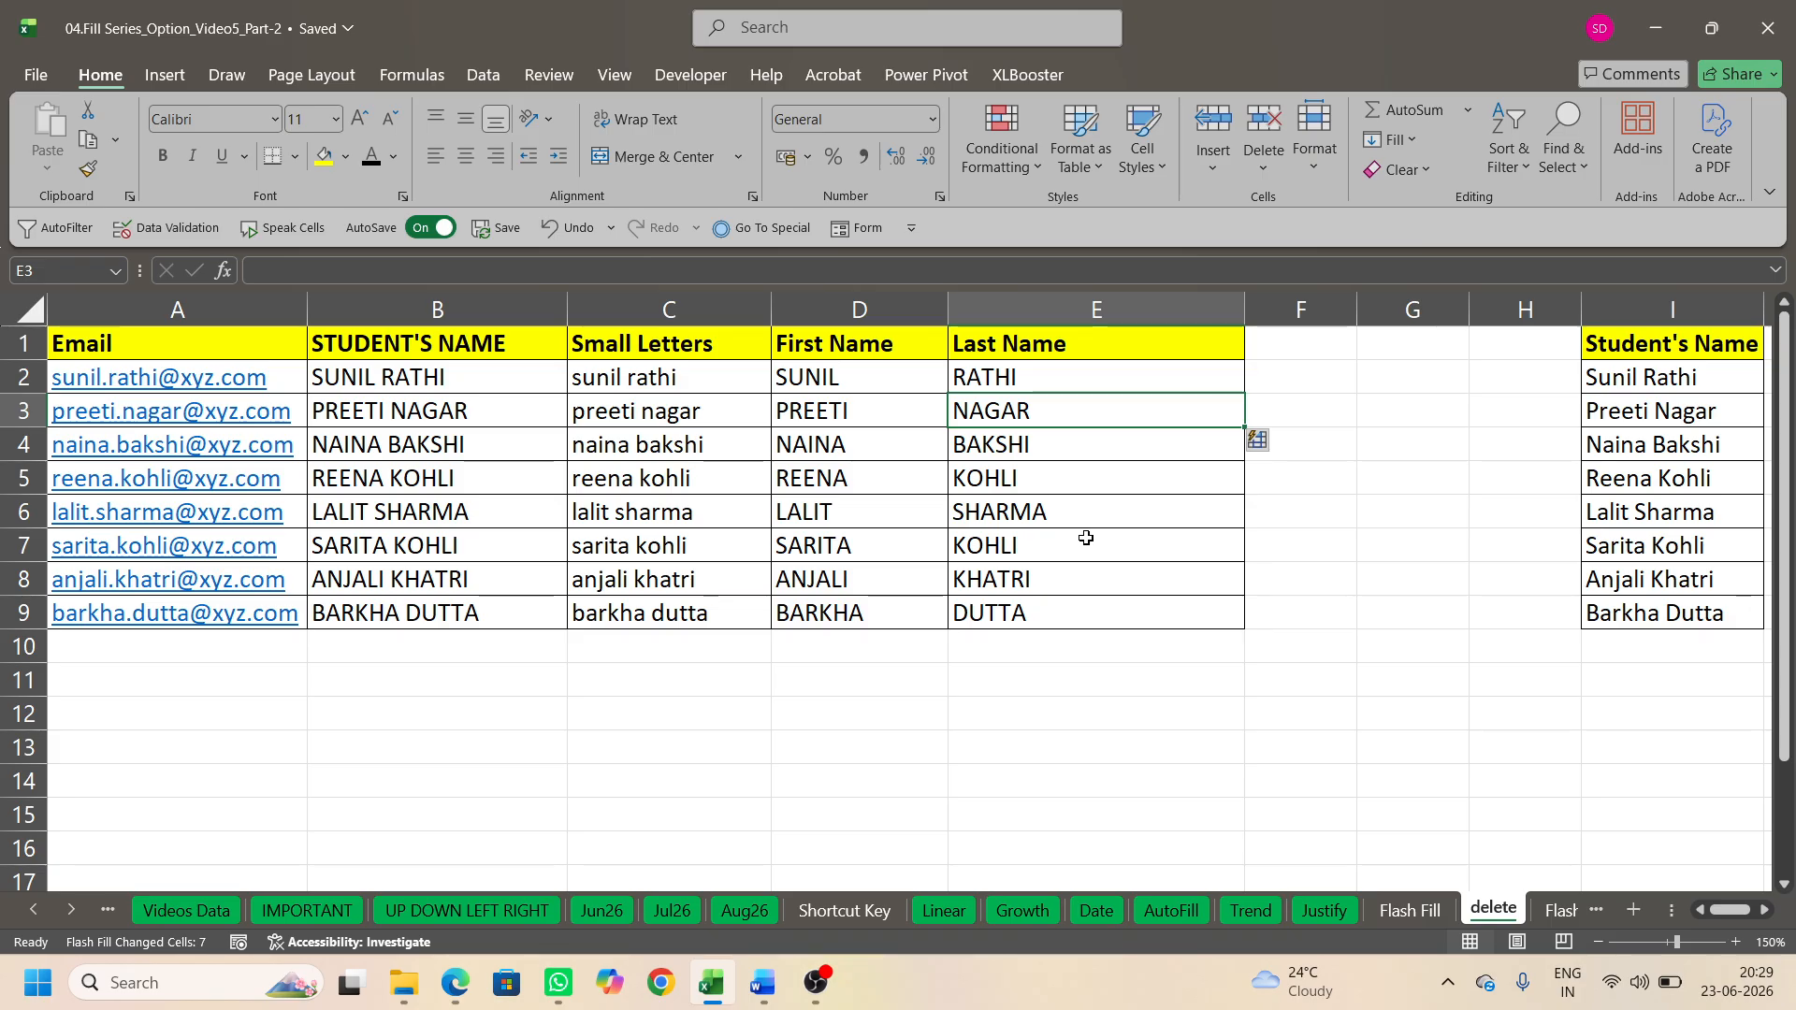
left_click(1358, 531)
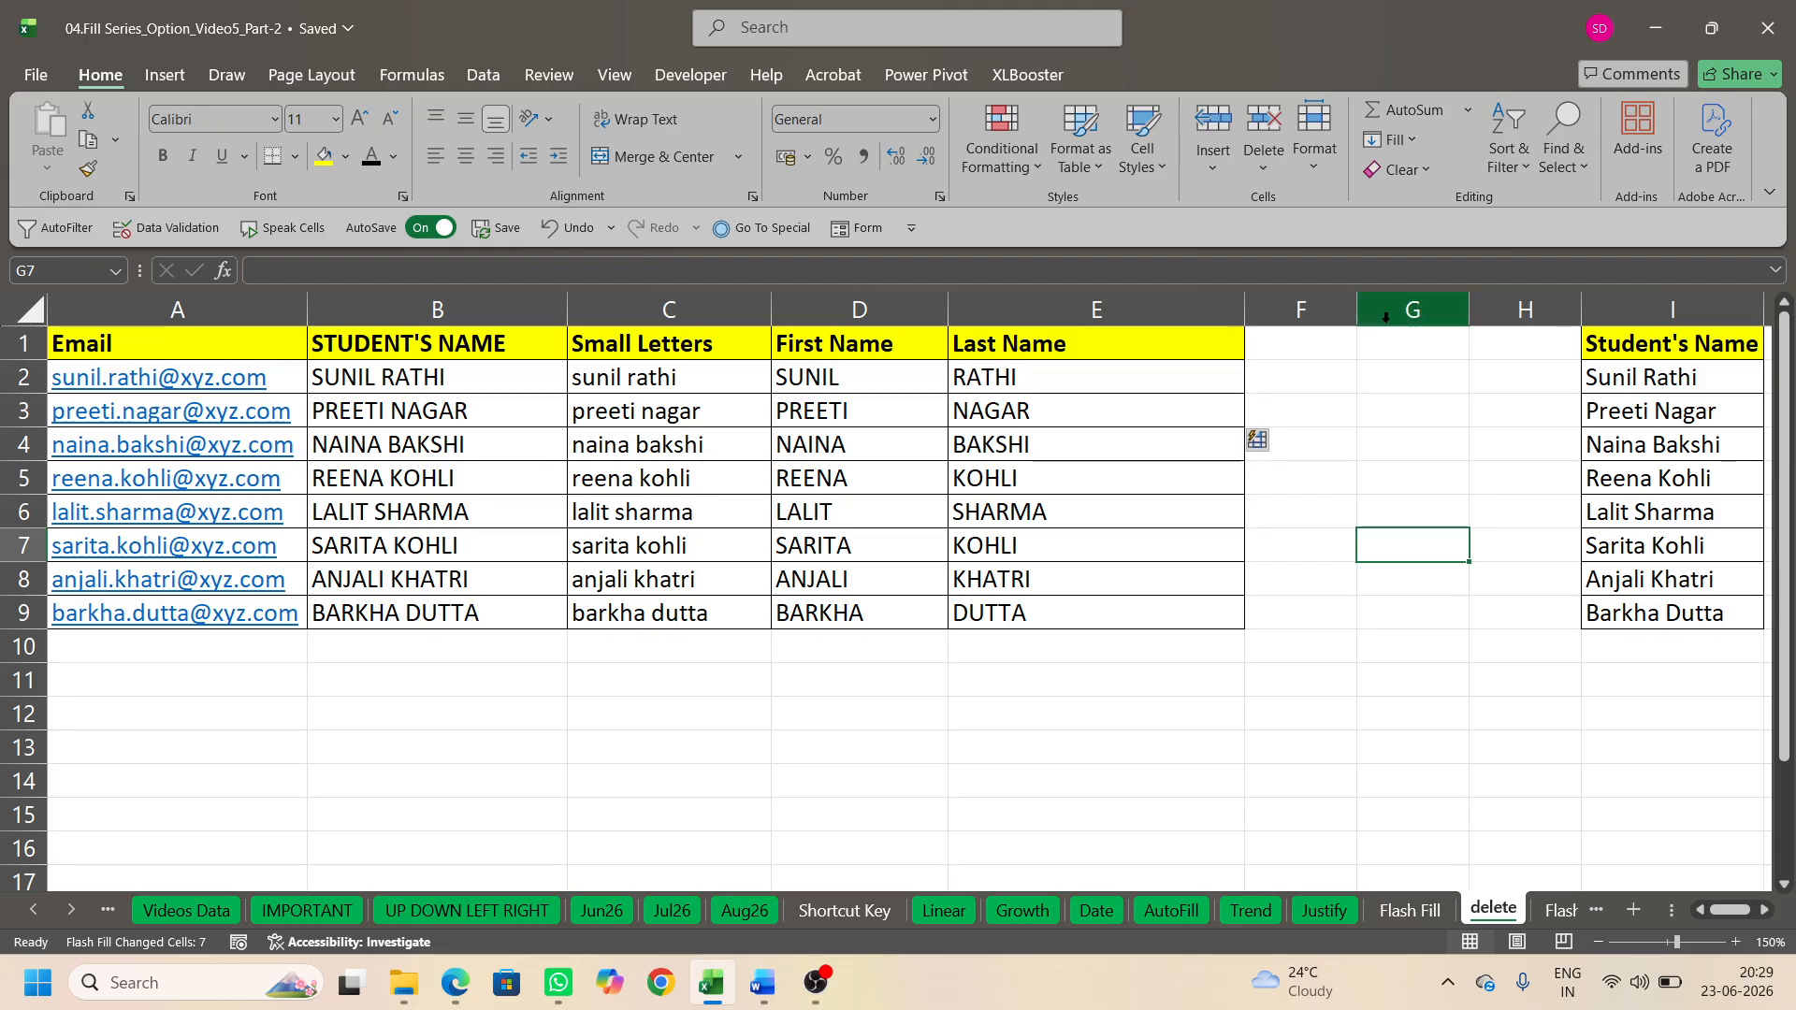
Step: Delete the two empty columns G and H in the Flash Fill sheet, just before the separate Student's Name list
left_click(1408, 909)
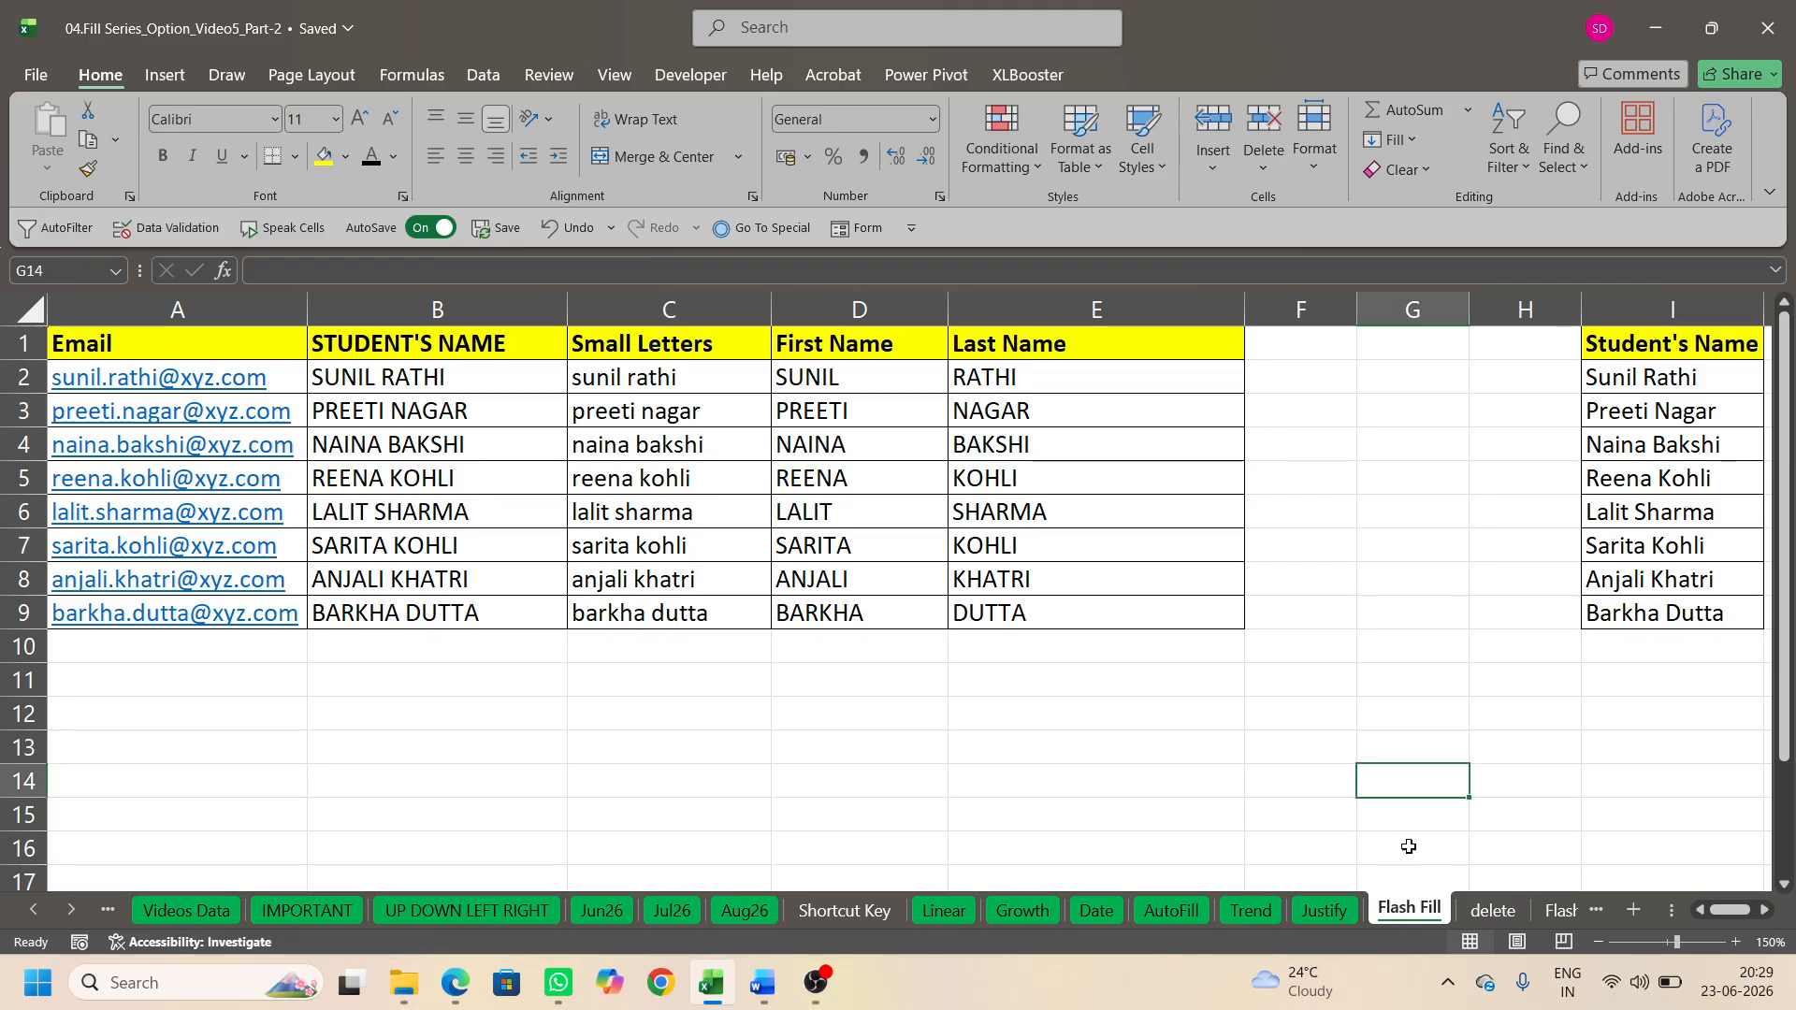
left_click(1412, 309)
key("ctrl+minus")
key("ctrl+minus")
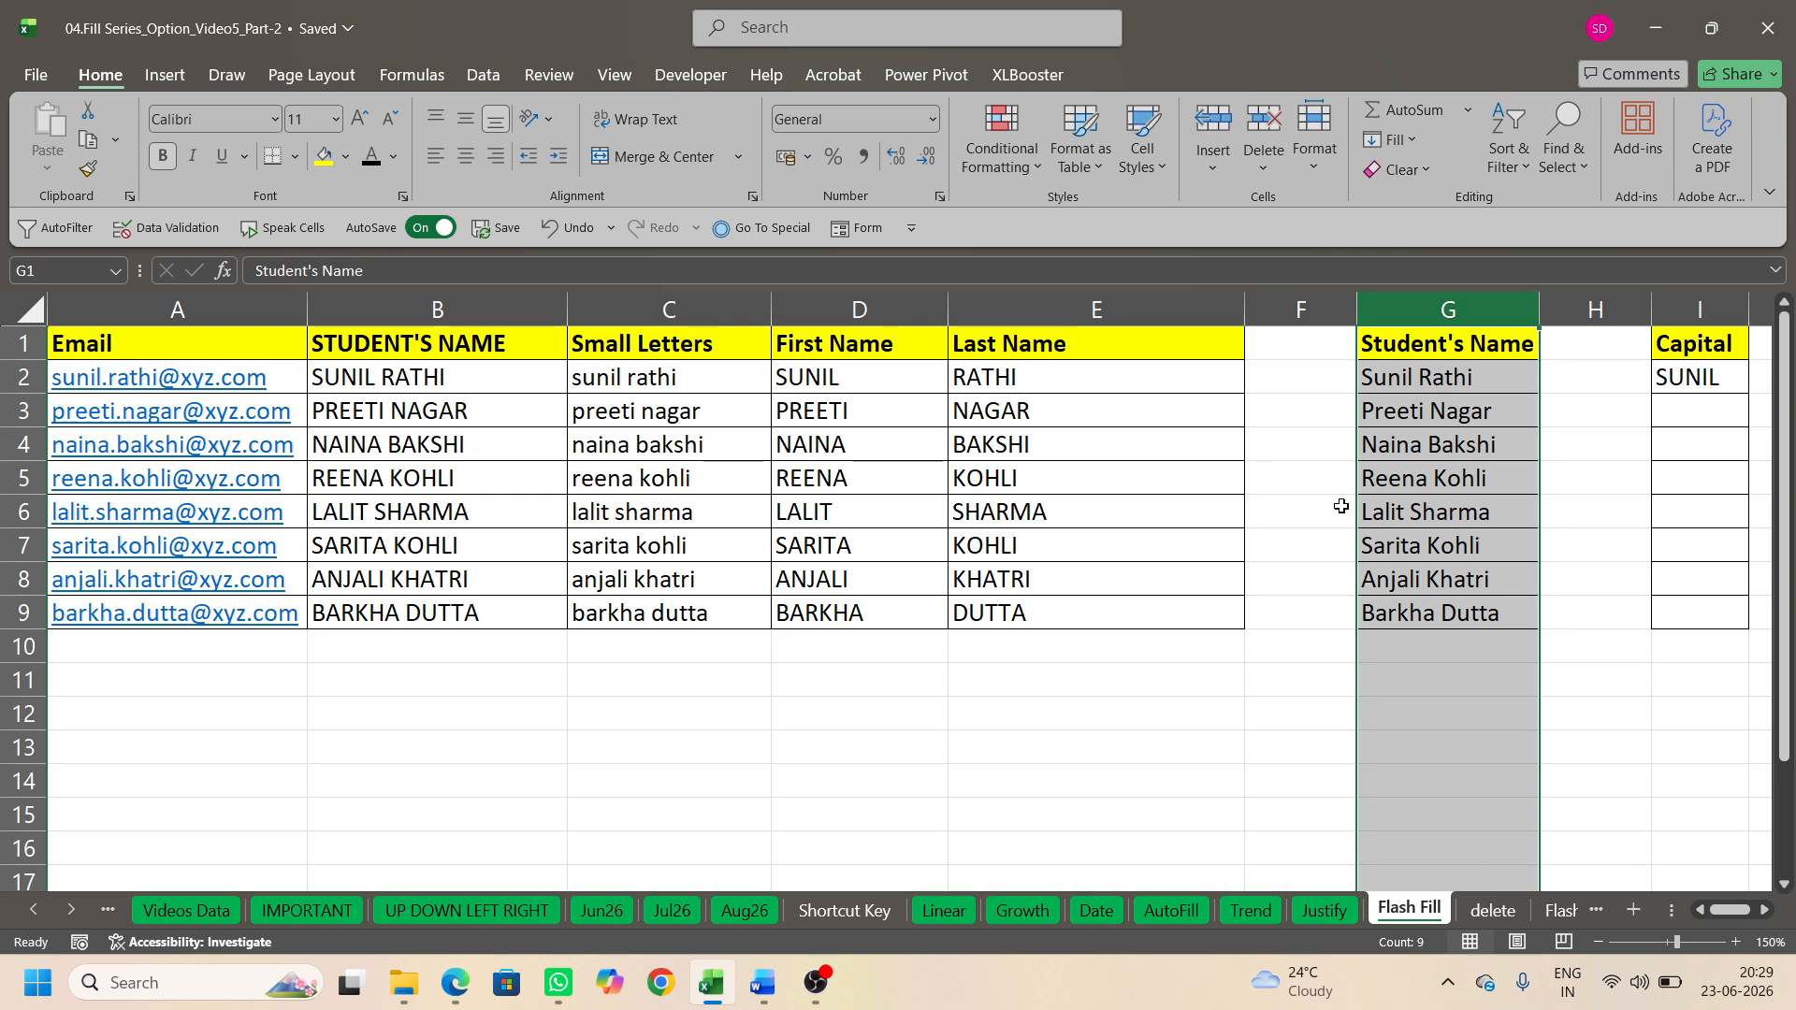
left_click(1134, 357)
Step: Clear the sample entry in K2 under Capital in the delete sheet
left_click(1493, 905)
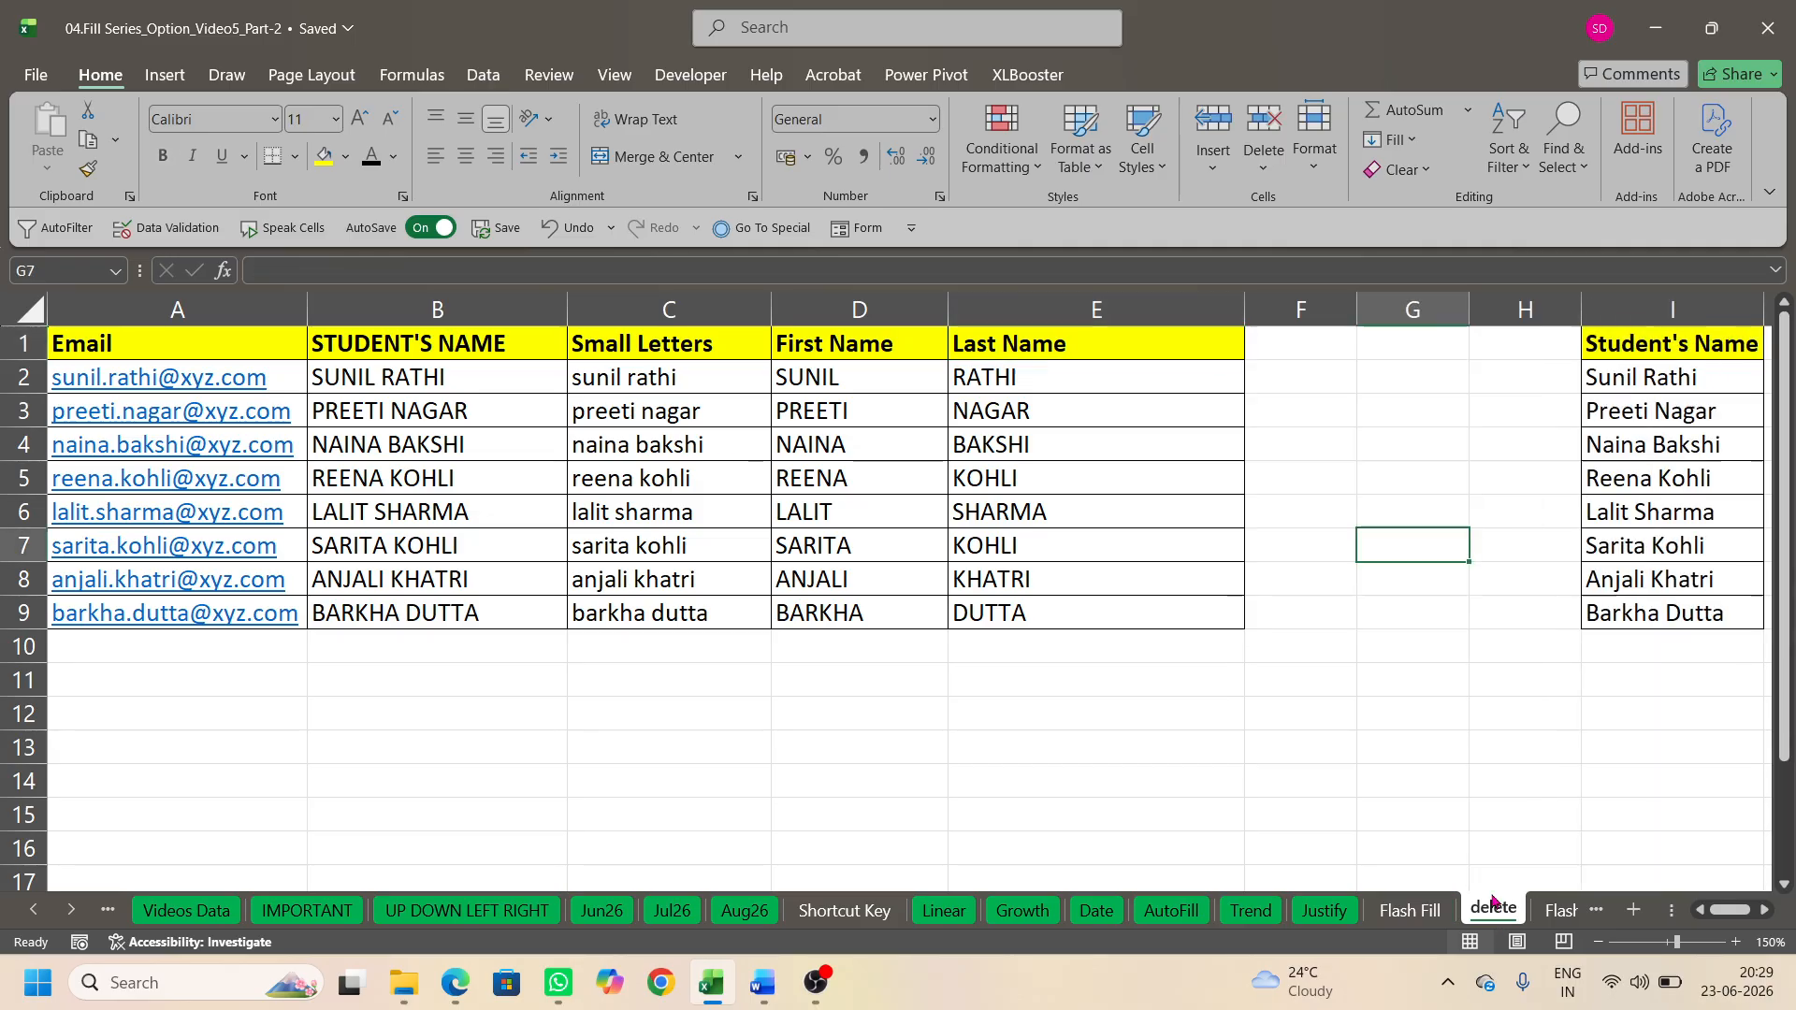
left_click(1487, 423)
key("Right")
key("Right")
key("Right")
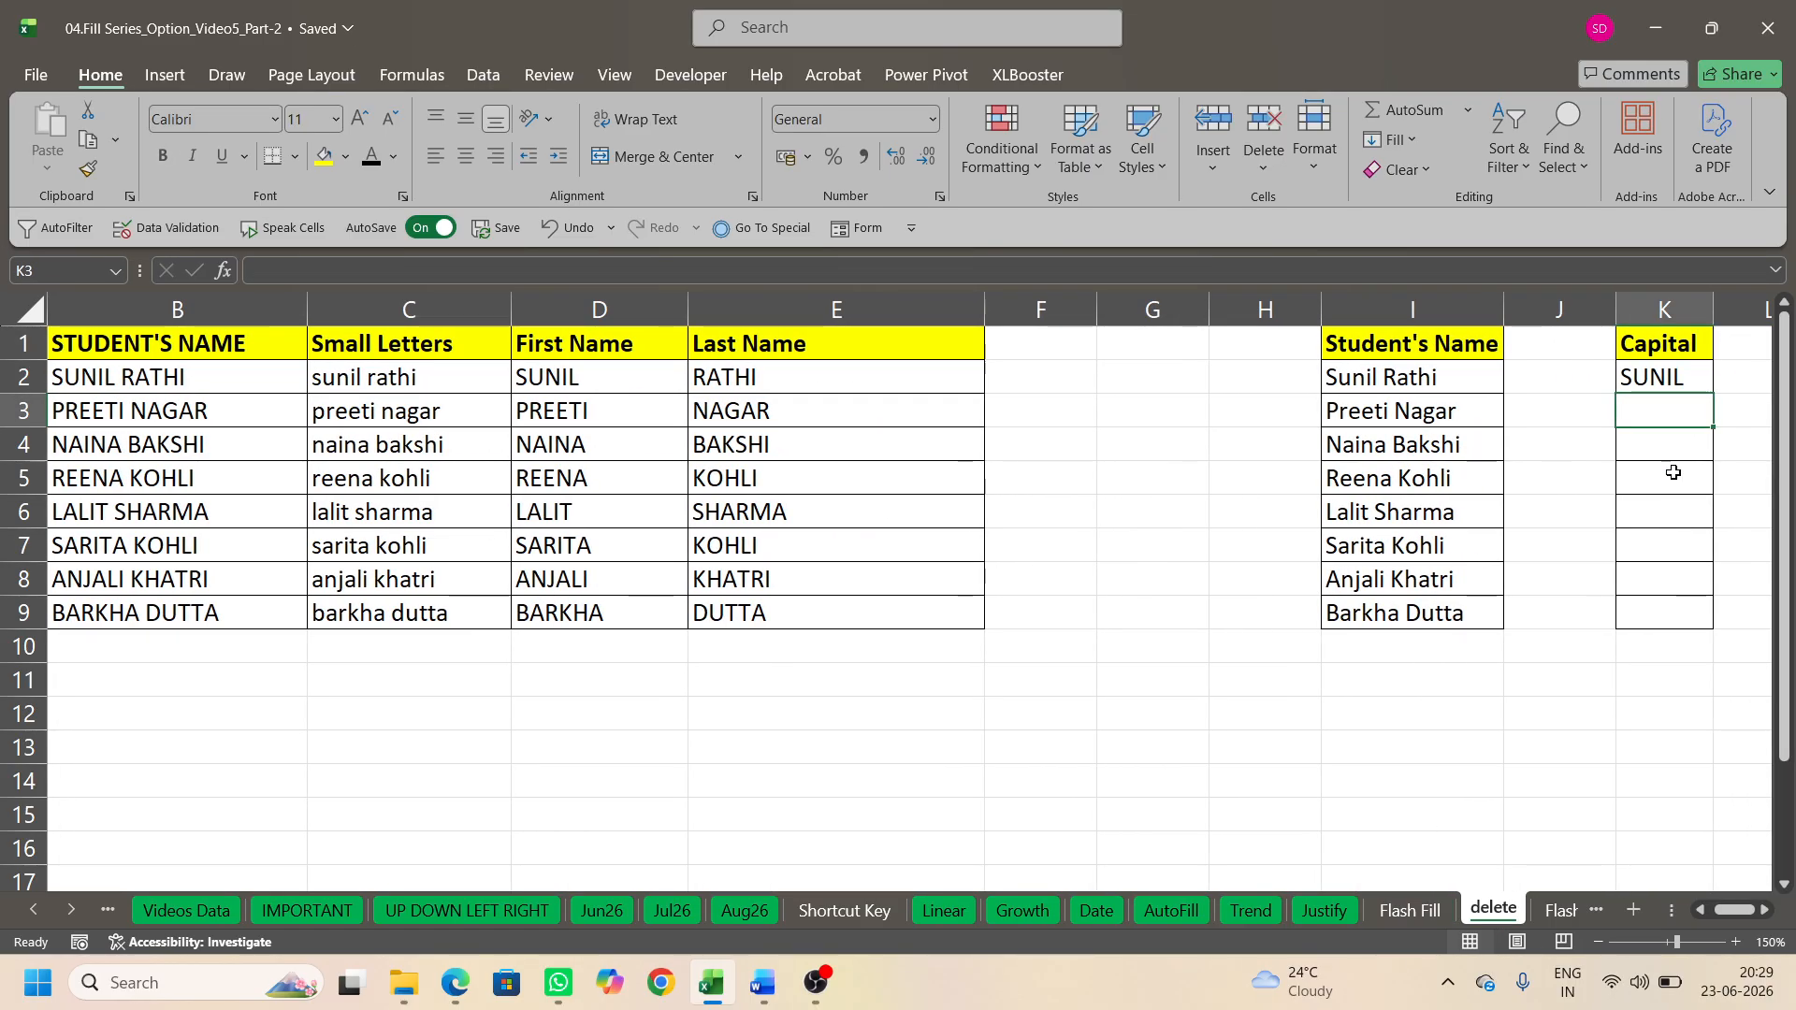
key("Right")
key("Right")
left_click(1378, 388)
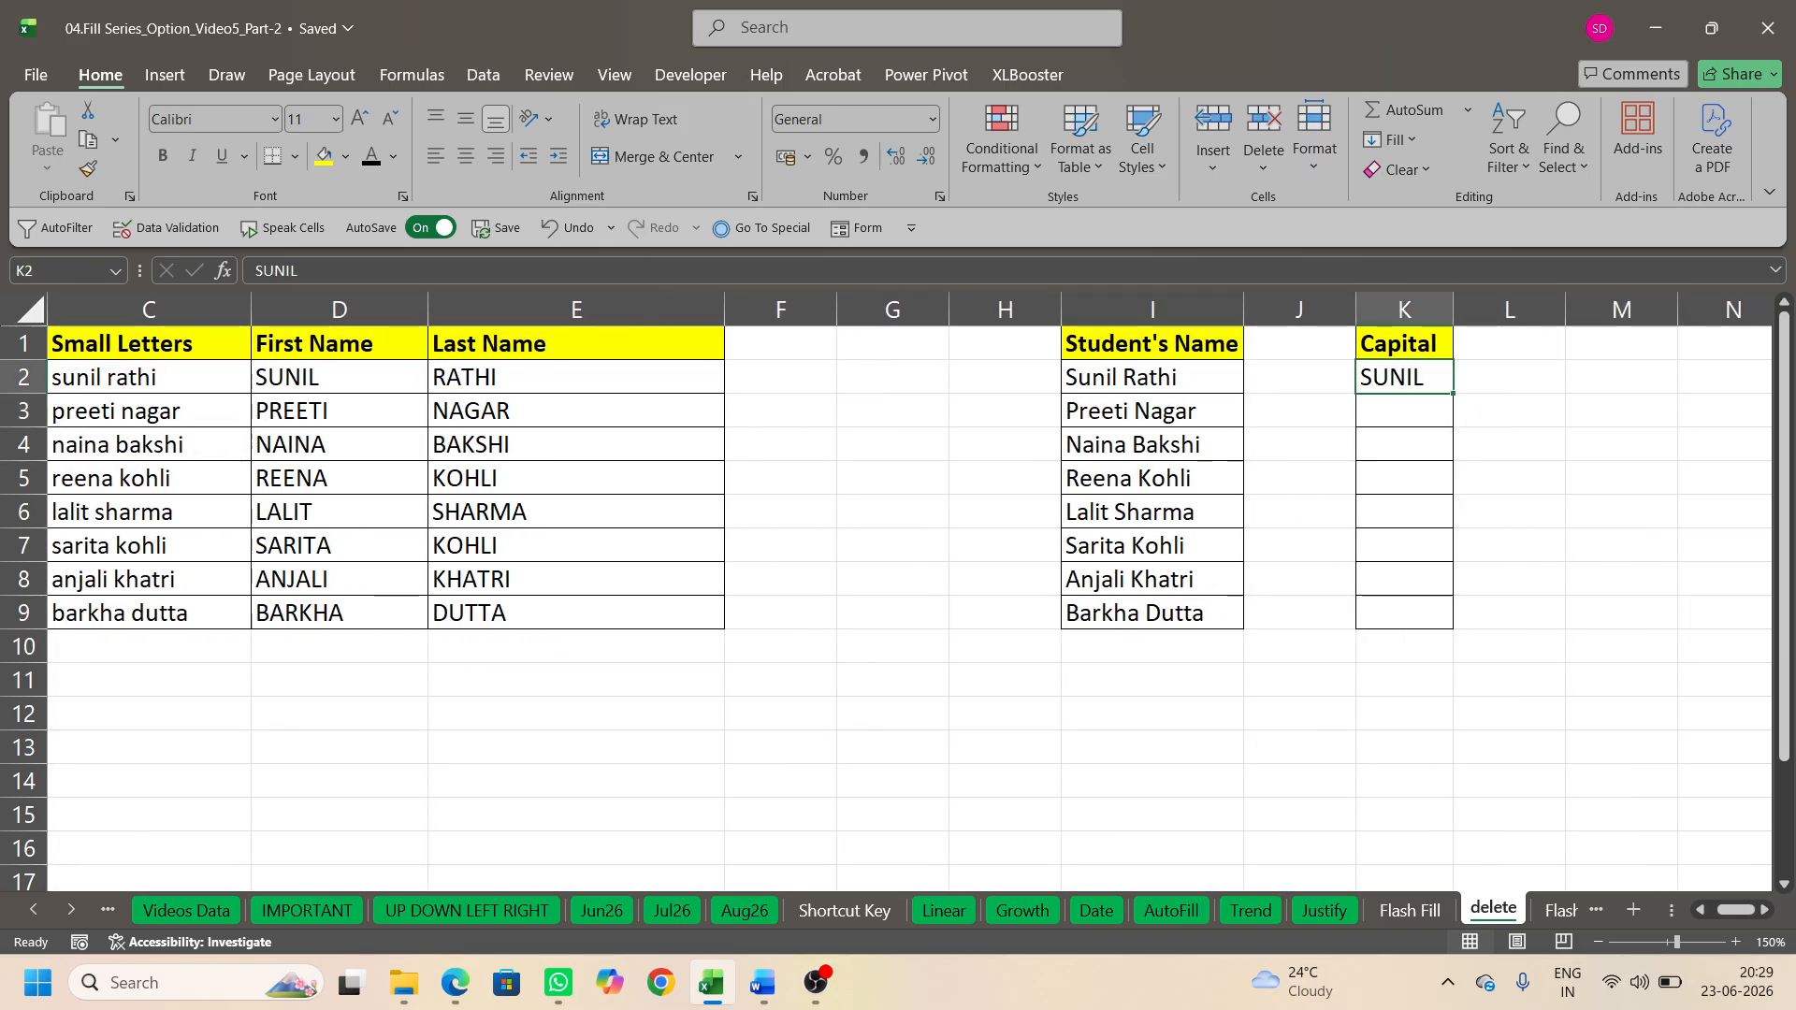
key("Delete")
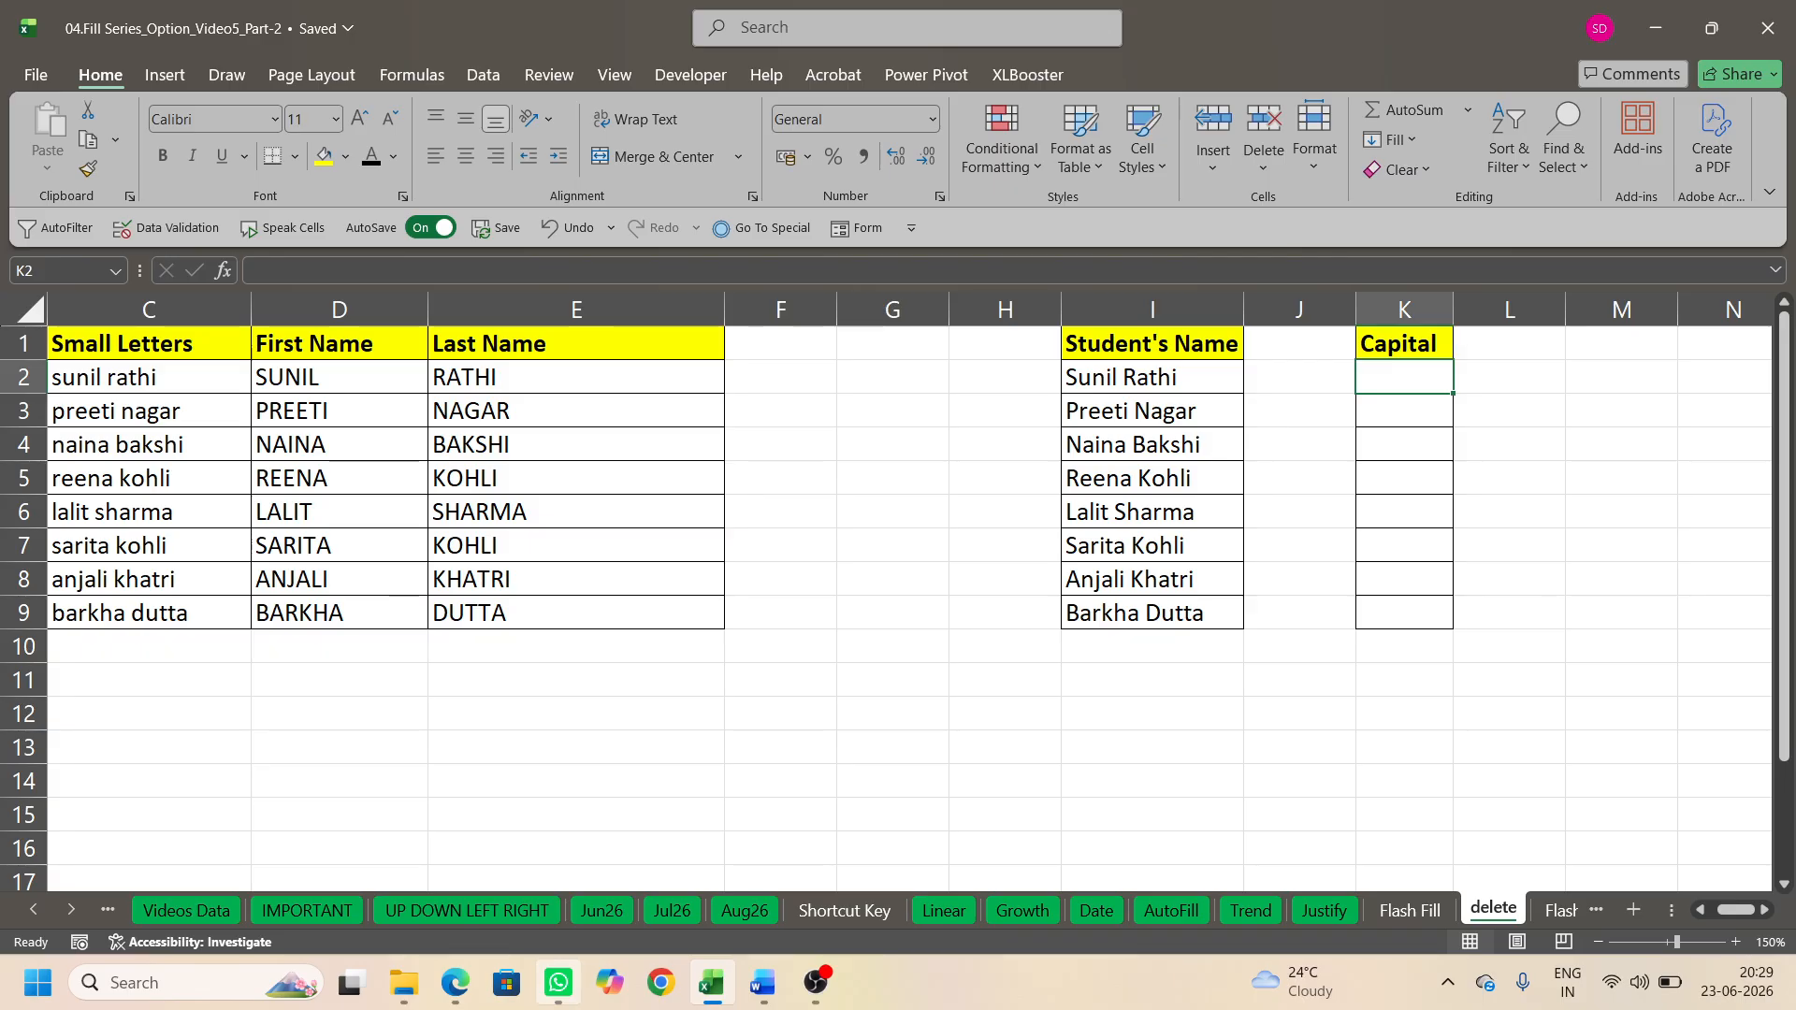
Step: Enter the first student's first name in capitals in K2 and try to Flash Fill the Capital column from K3
type("SUNIL")
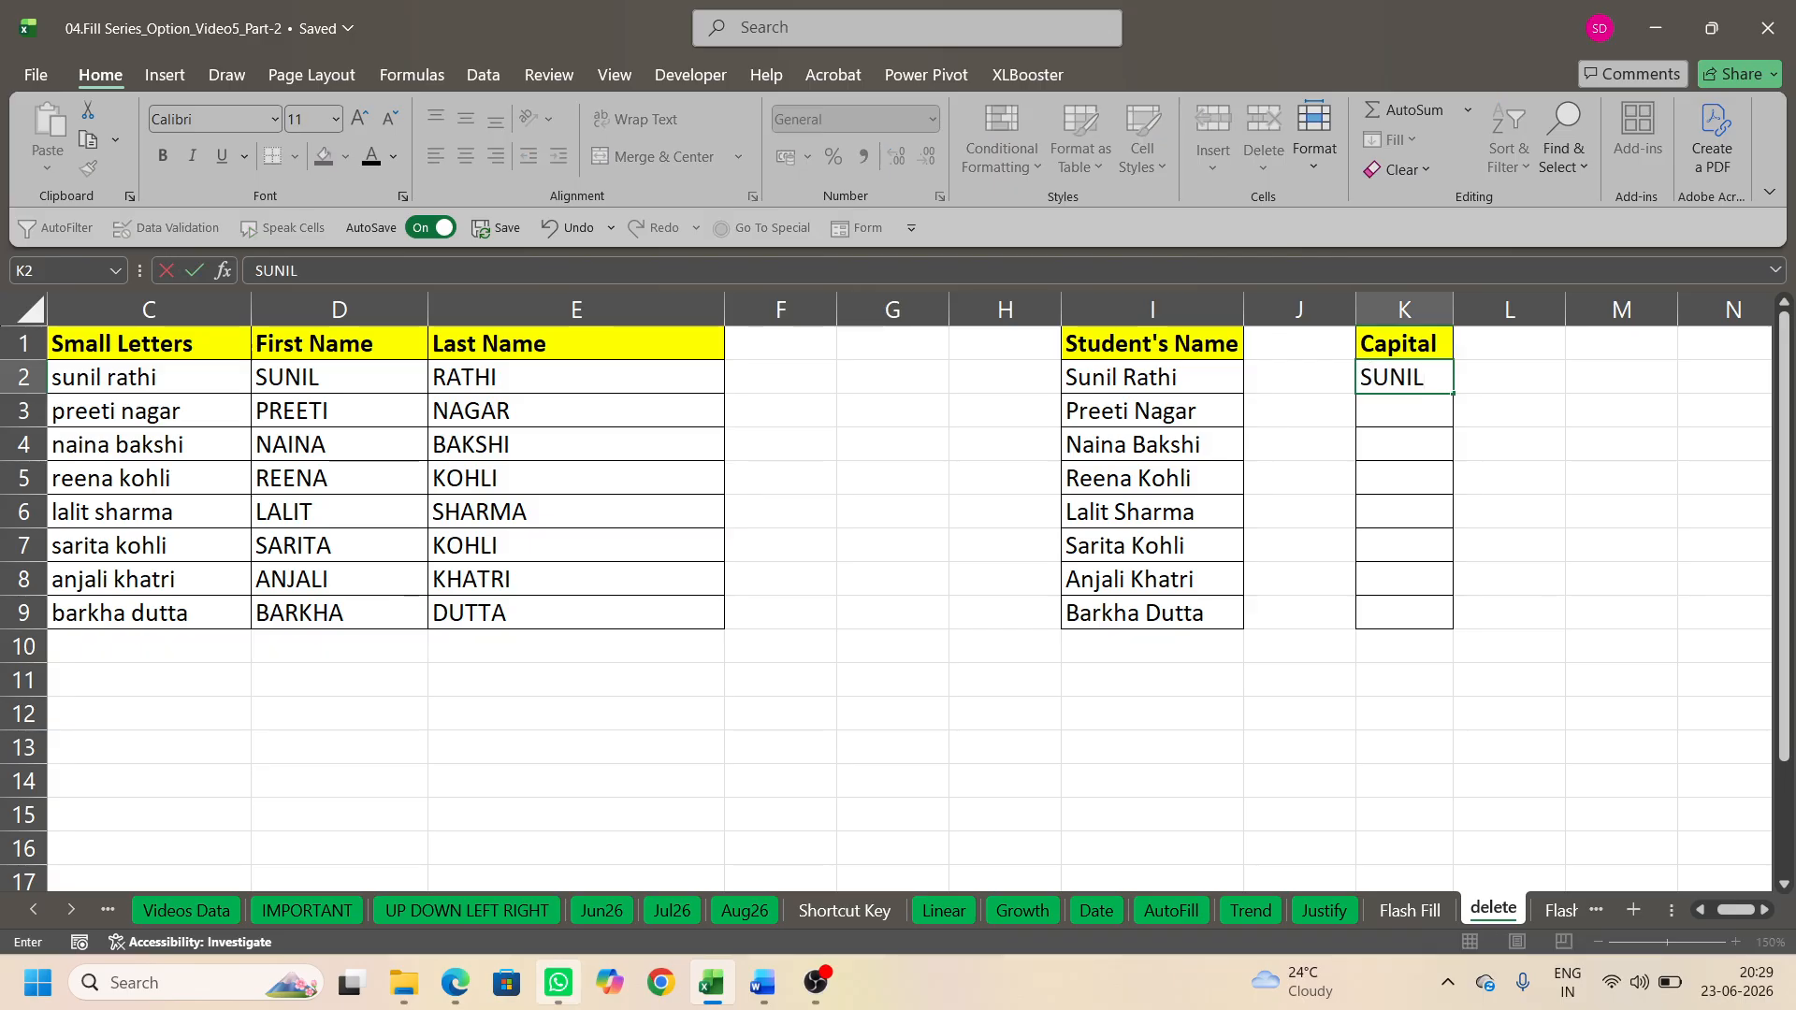
key("Return")
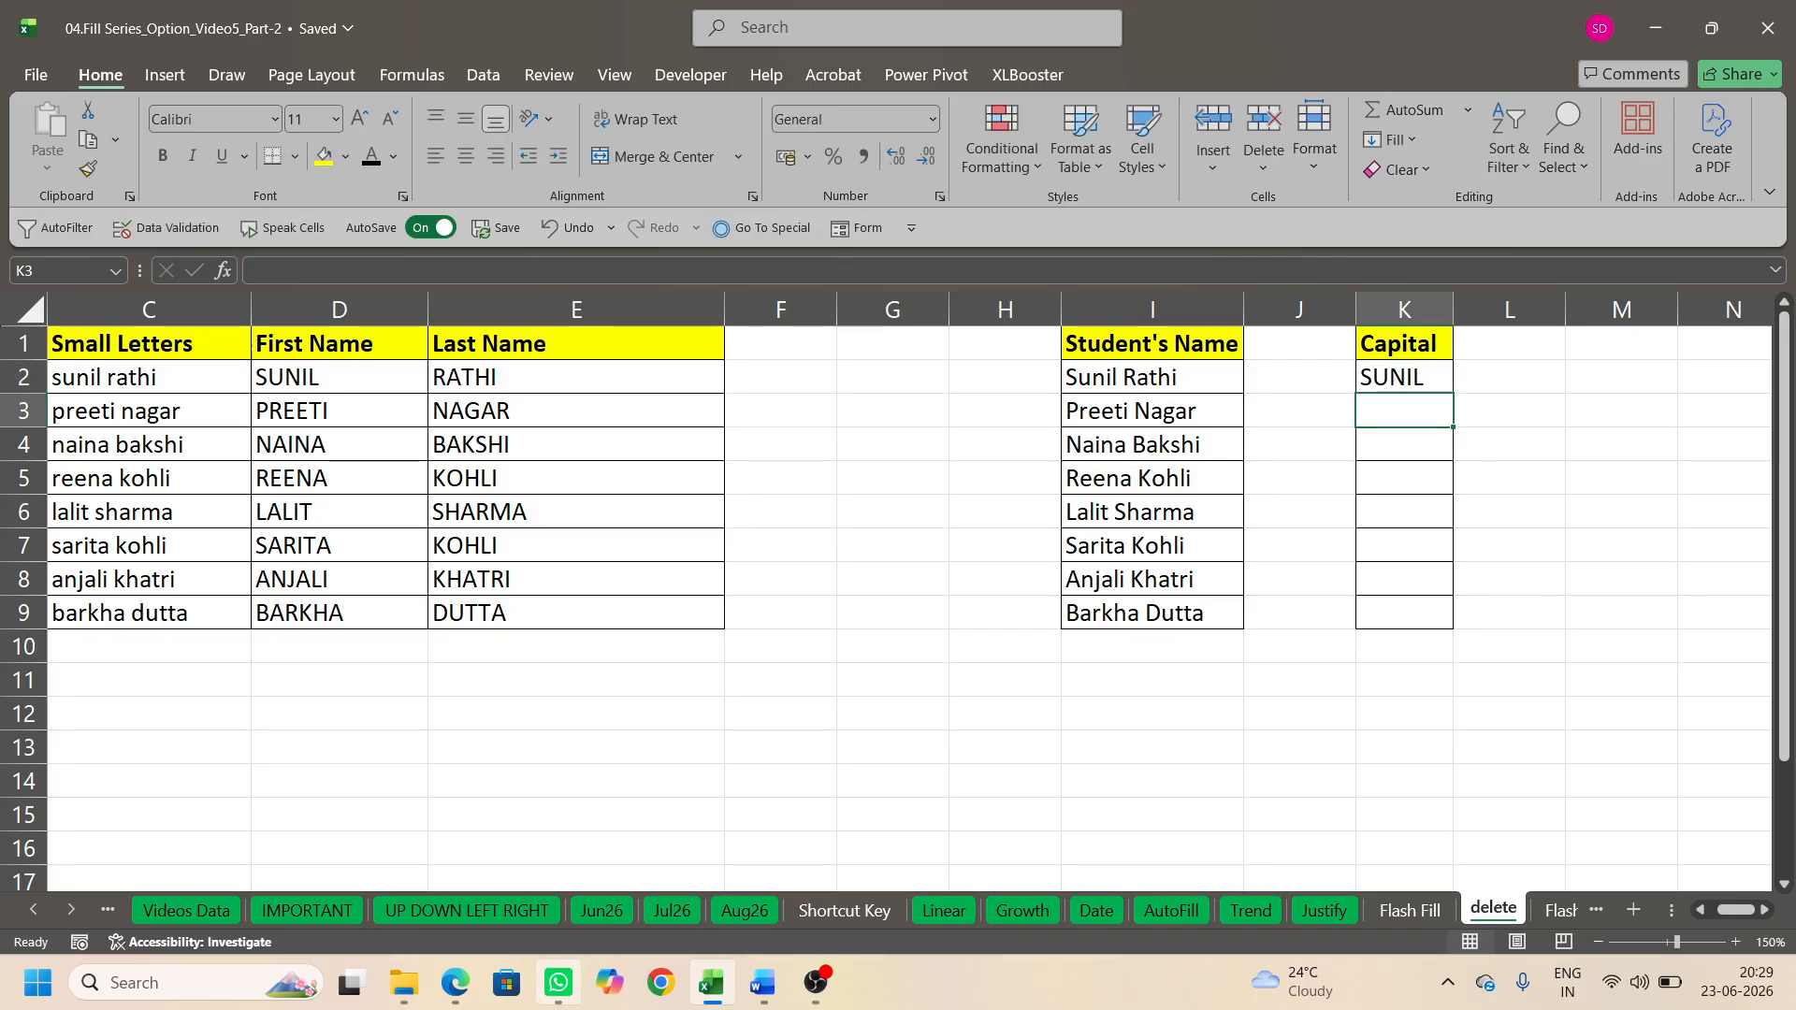
key("ctrl+e")
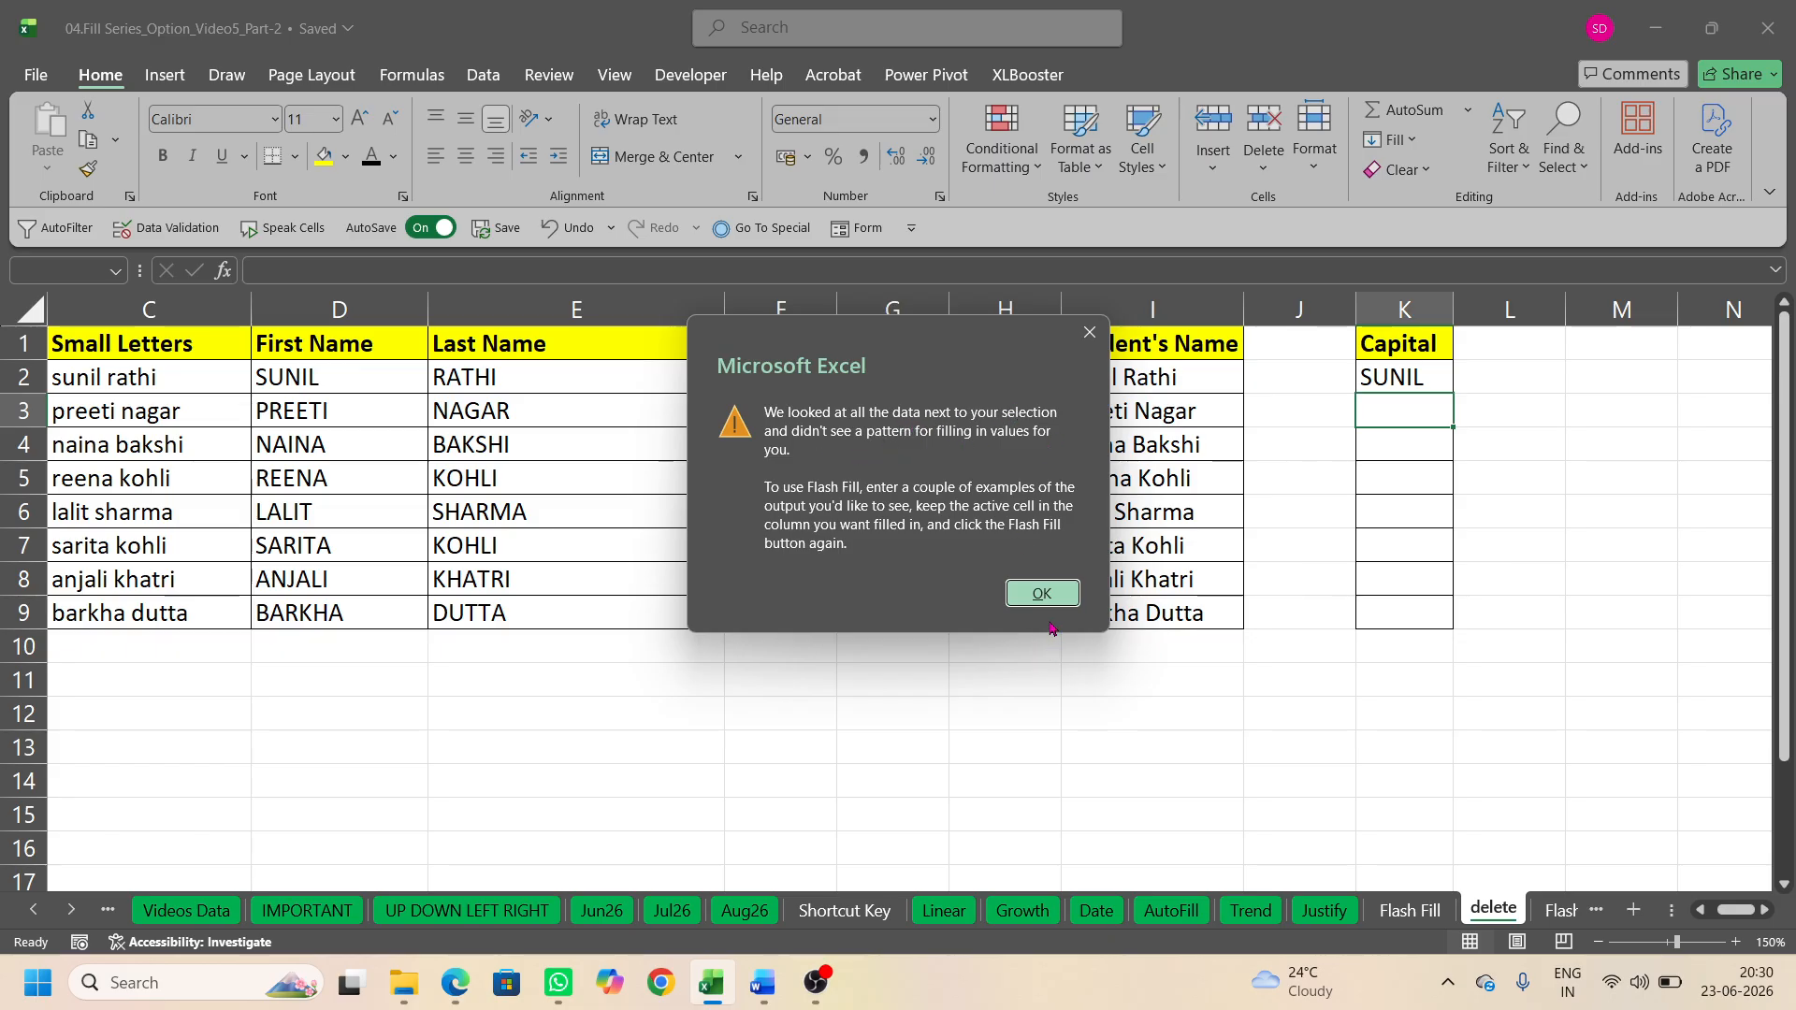
left_click(1044, 593)
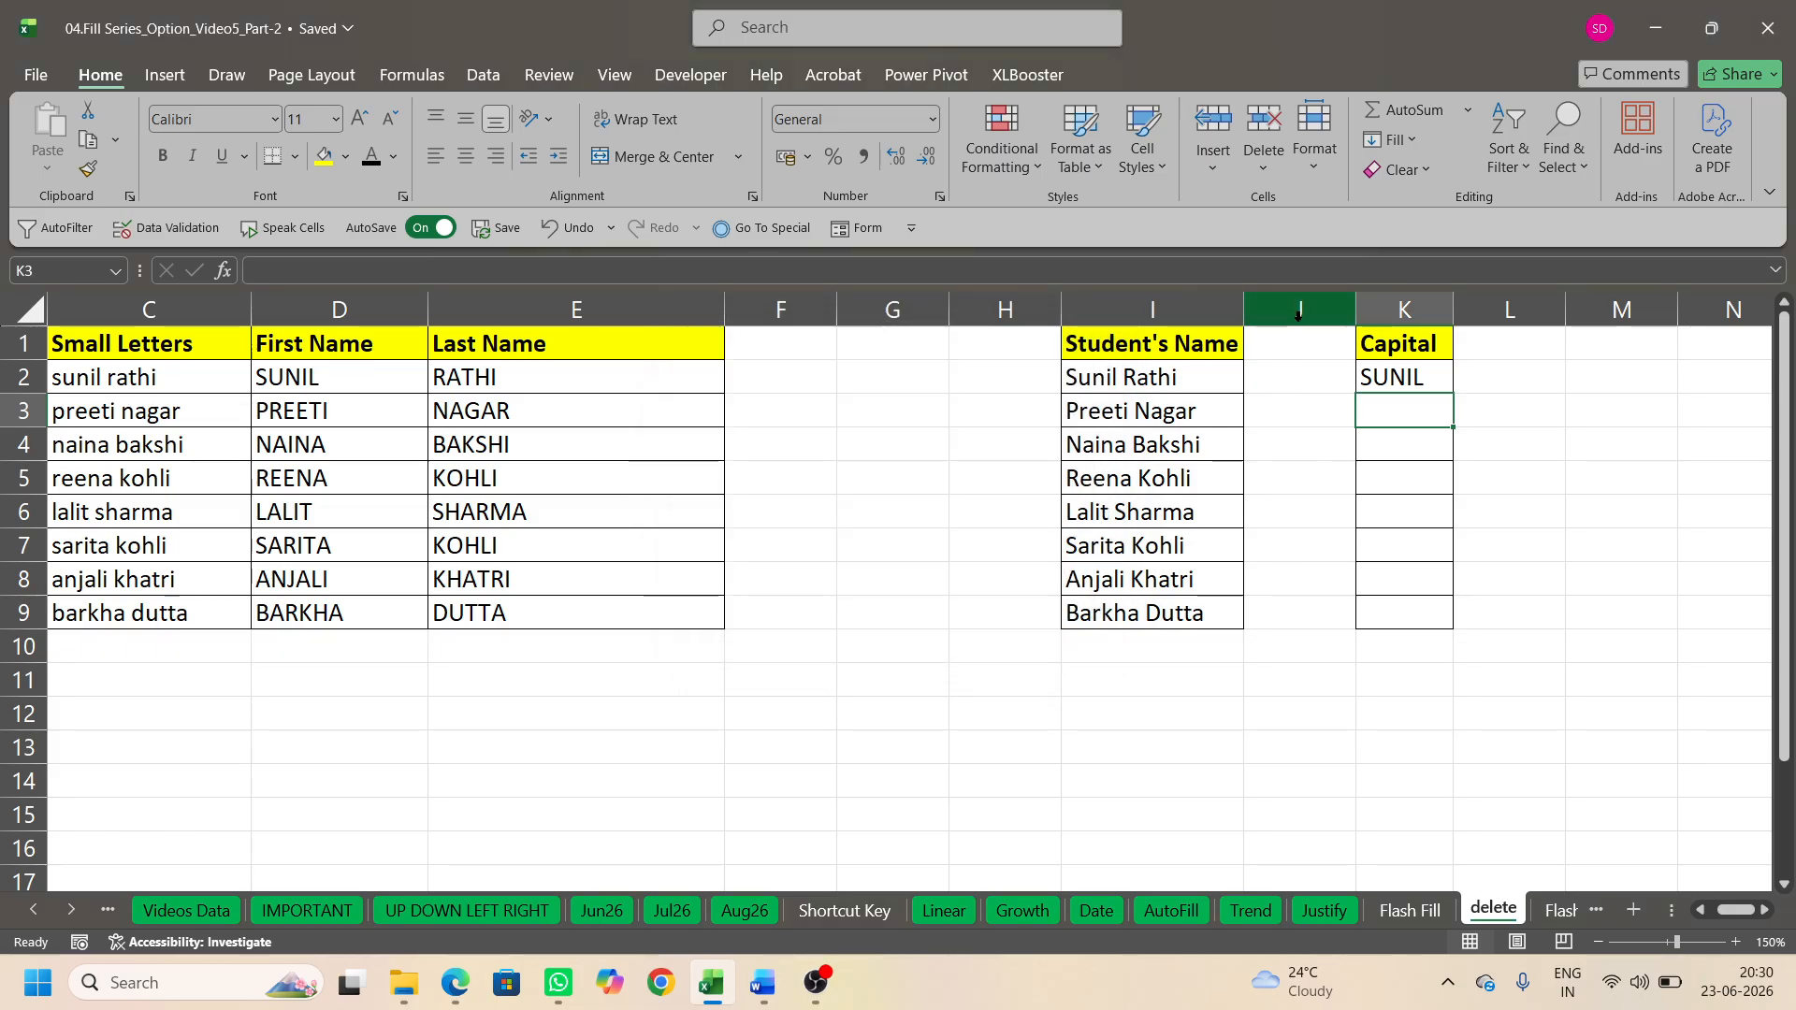
Step: Delete the empty column J beside the Student's Name list and Flash Fill the Capital column from J3
left_click(1299, 315)
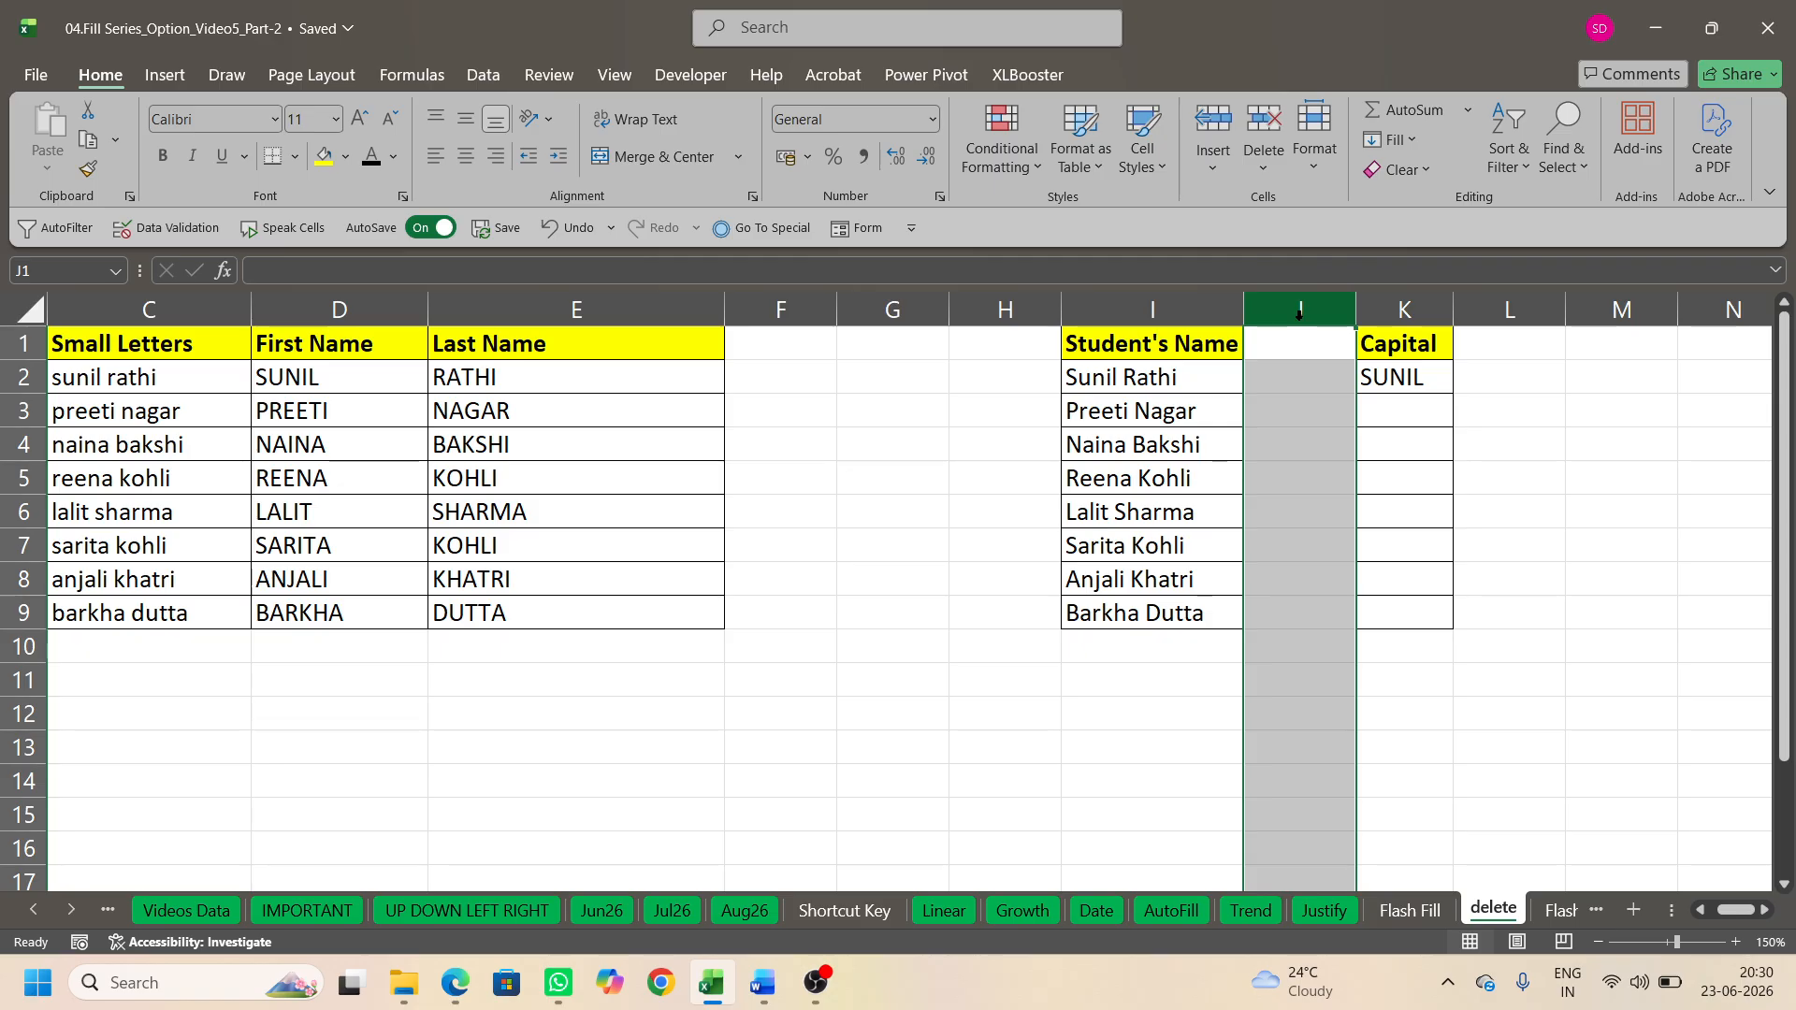
key("ctrl+minus")
left_click(1274, 413)
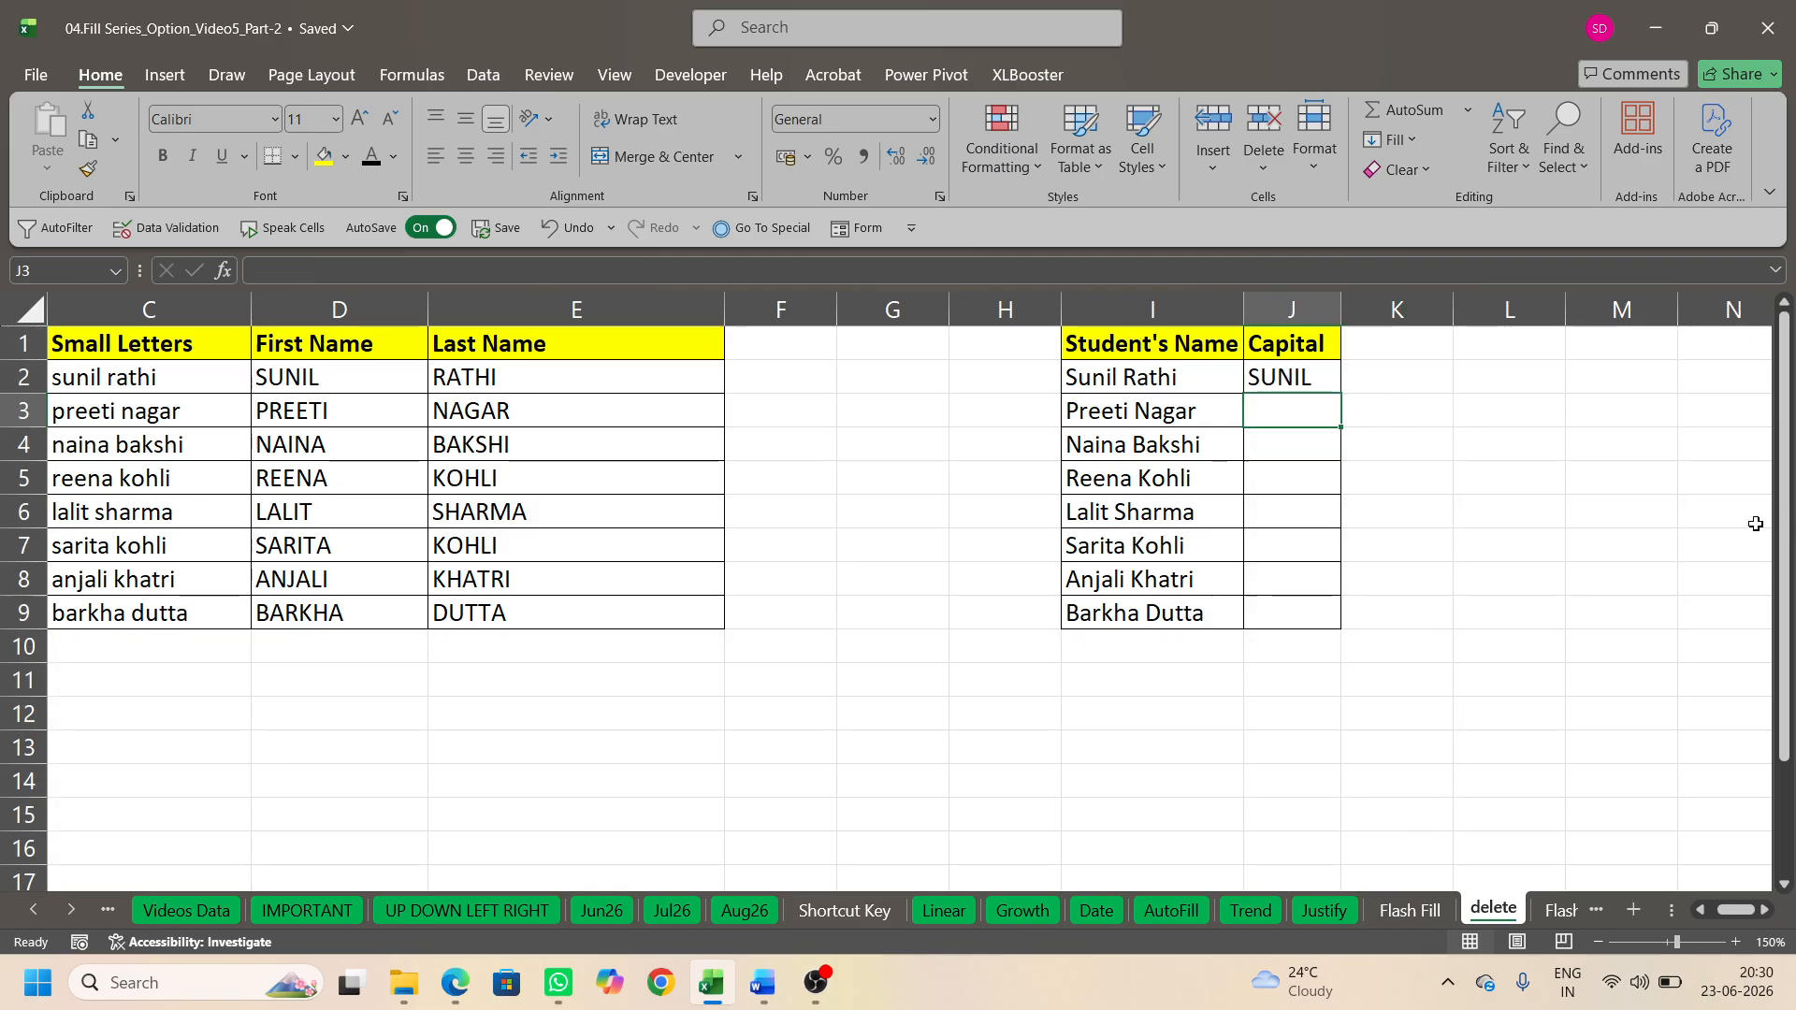
key("ctrl+e")
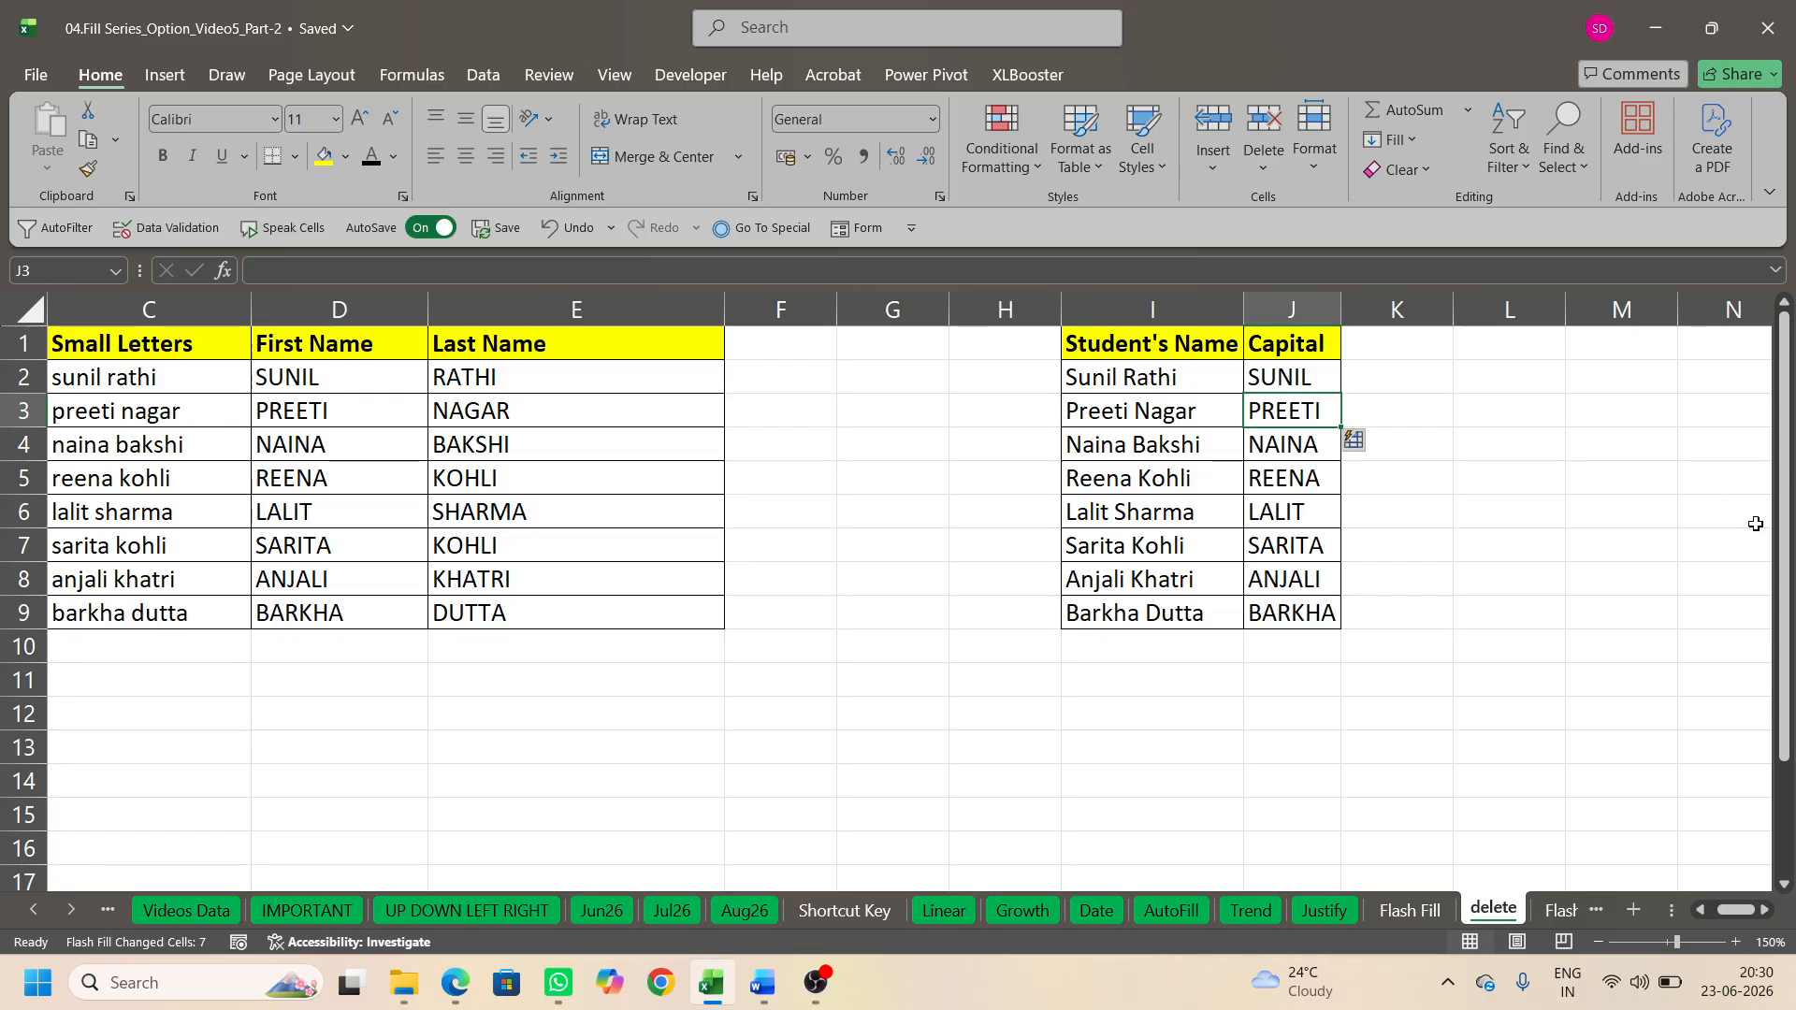
Step: Undo the Capital Flash Fill and the deletion of column J, and try to Flash Fill the Capital column from K3
key("ctrl+z")
key("ctrl+z")
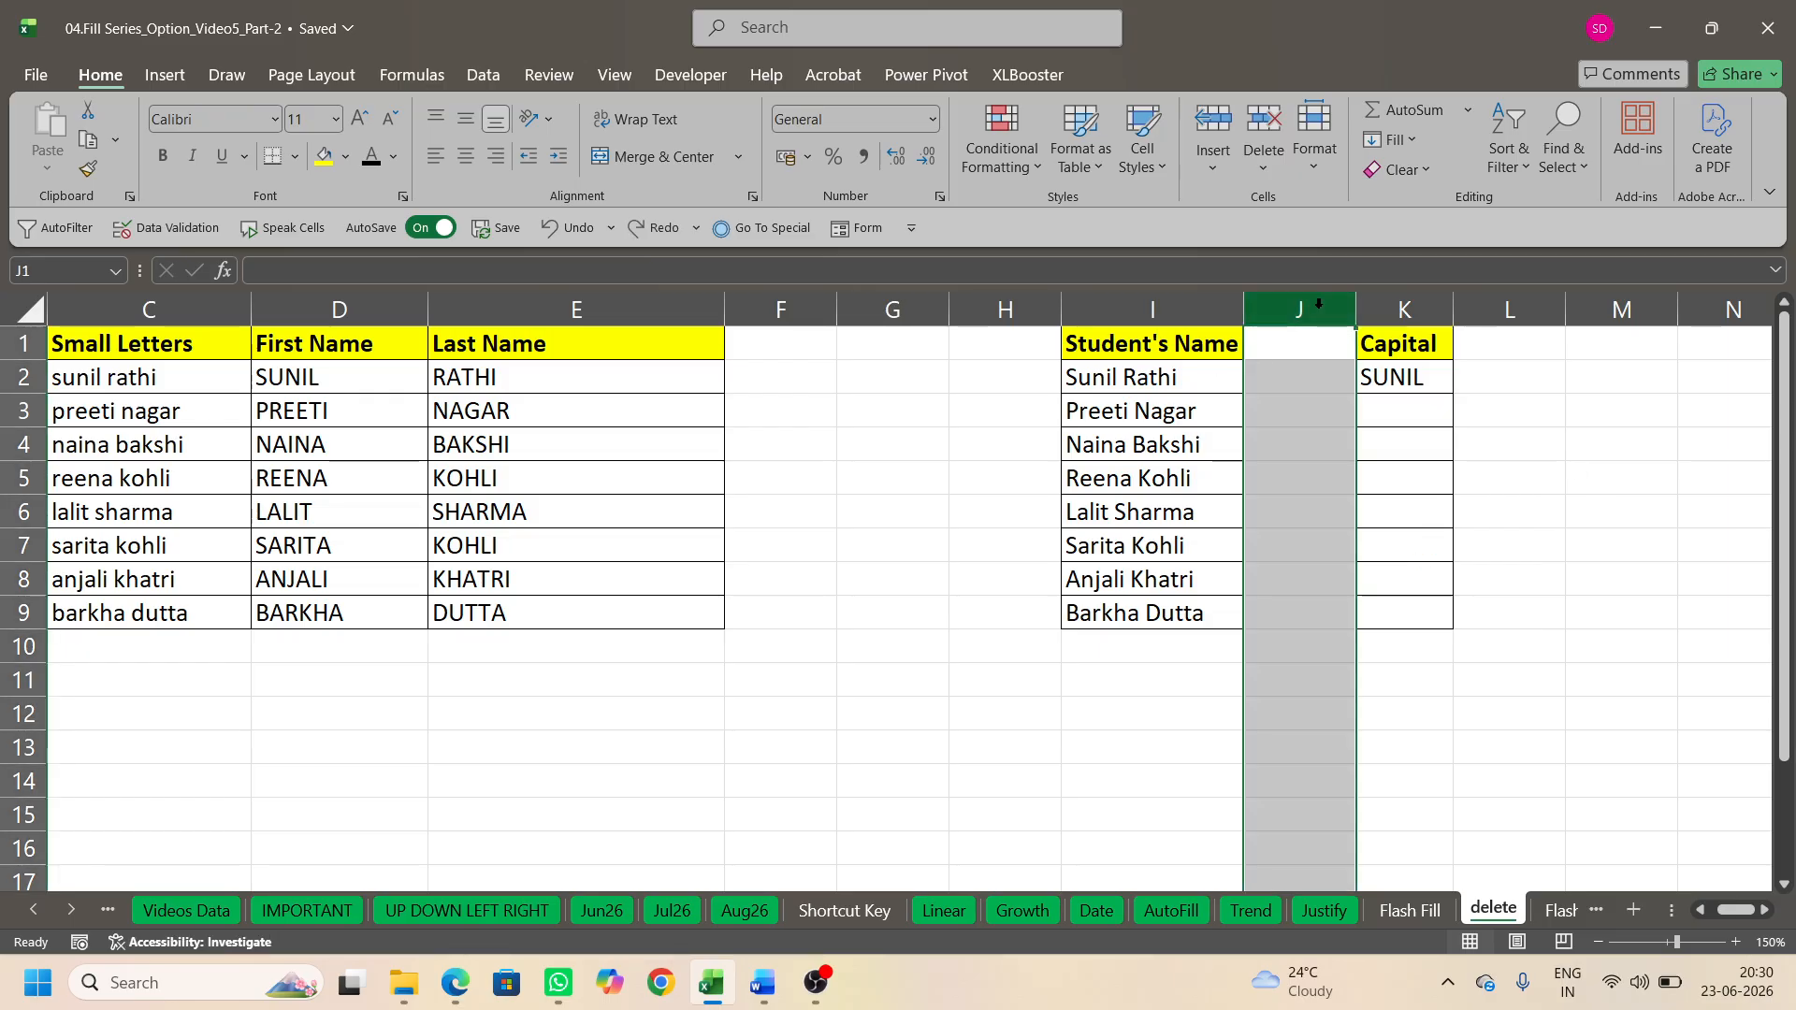
left_click(1422, 407)
key("ctrl+e")
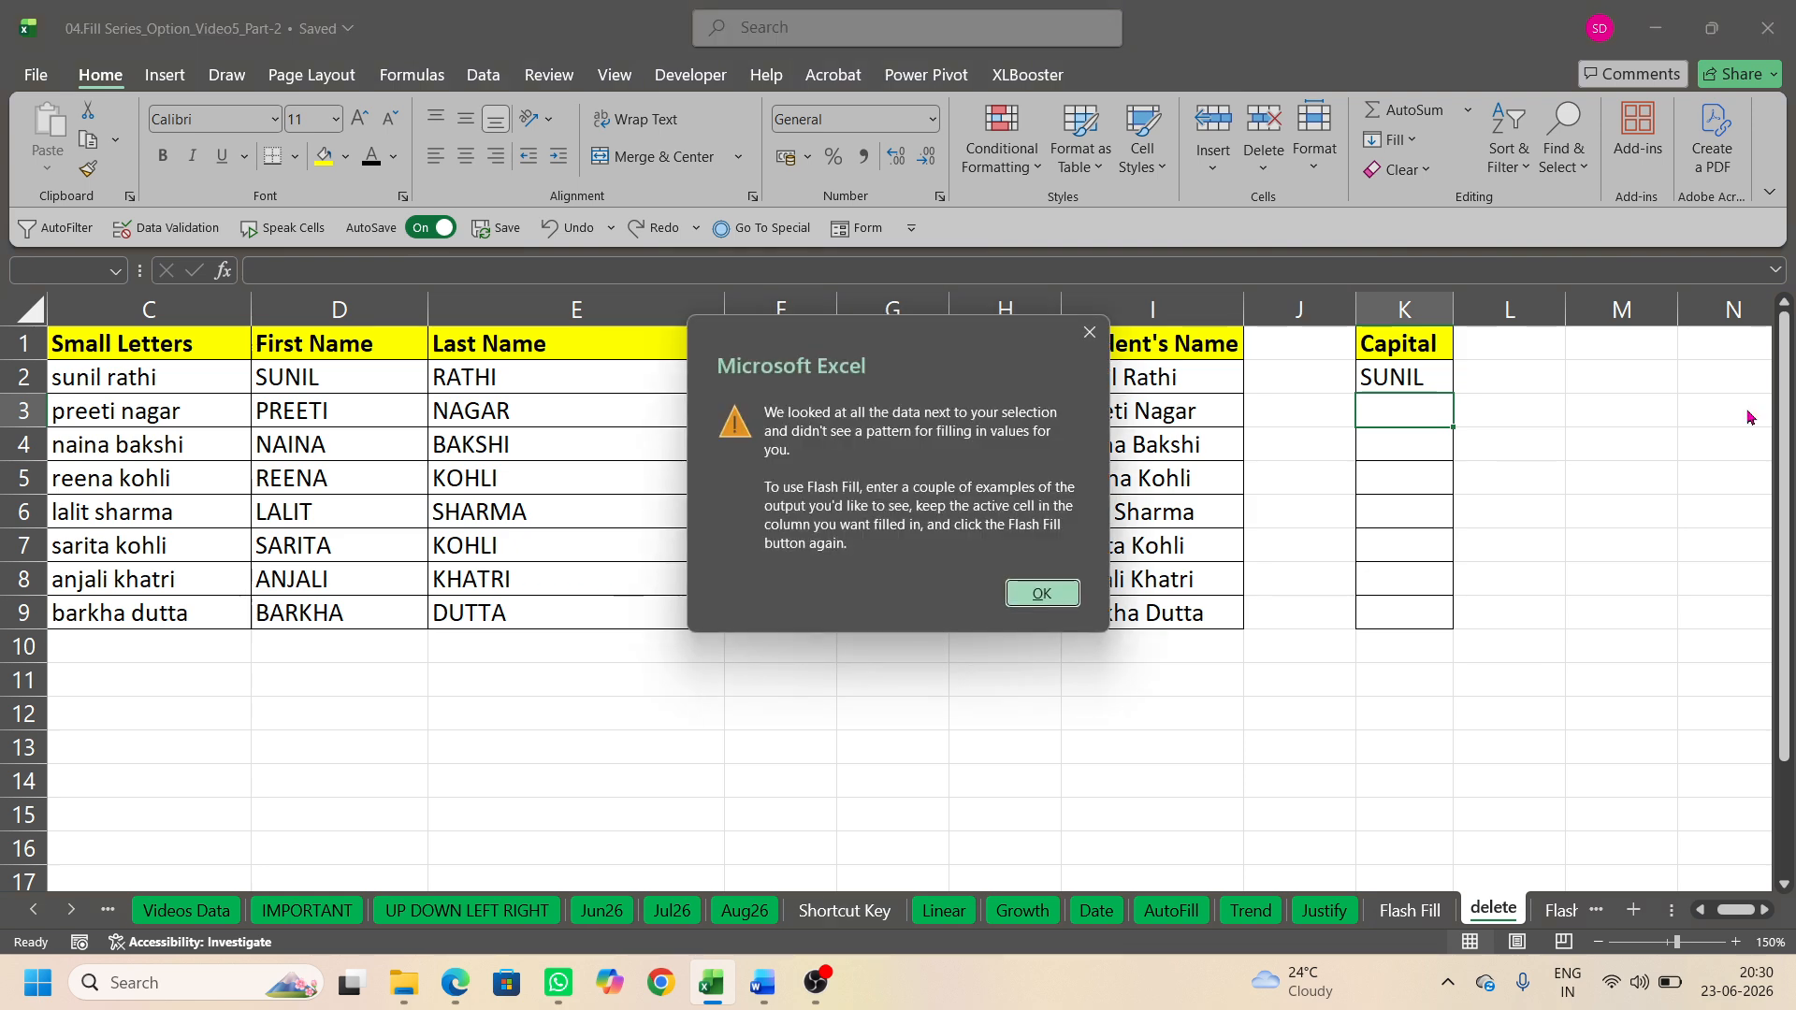
left_click(1040, 595)
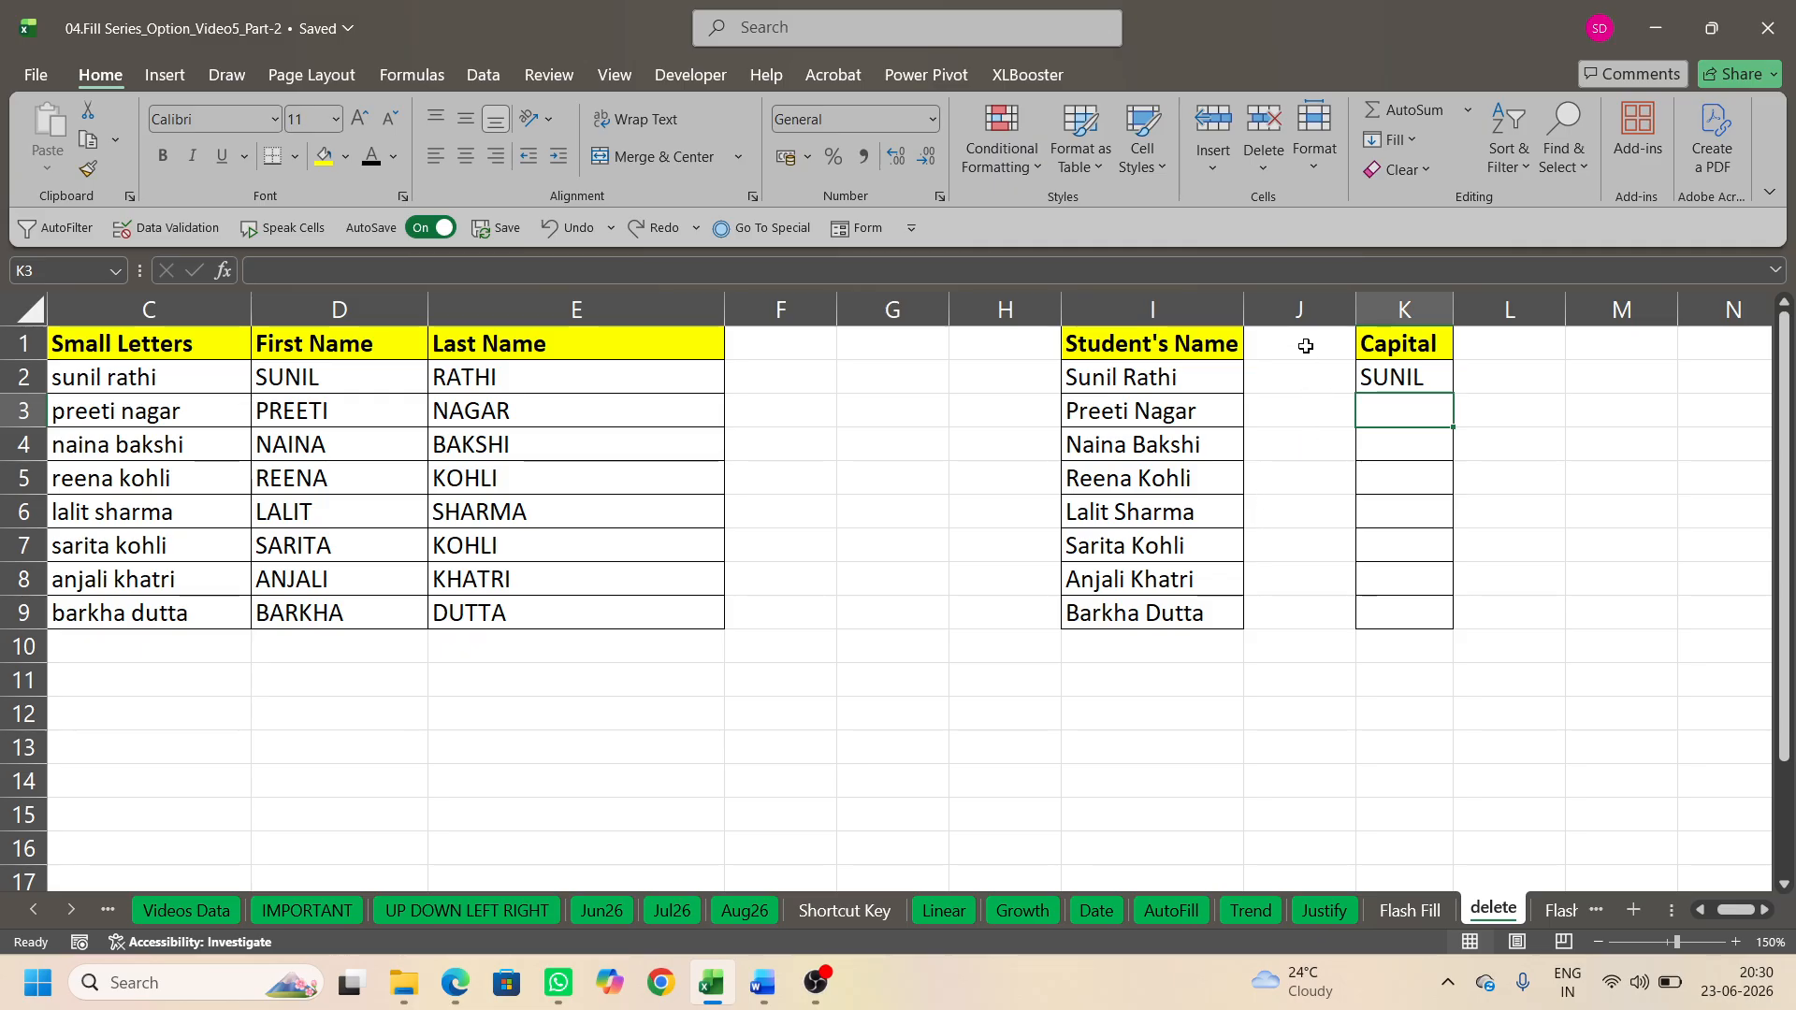
left_click(1300, 314)
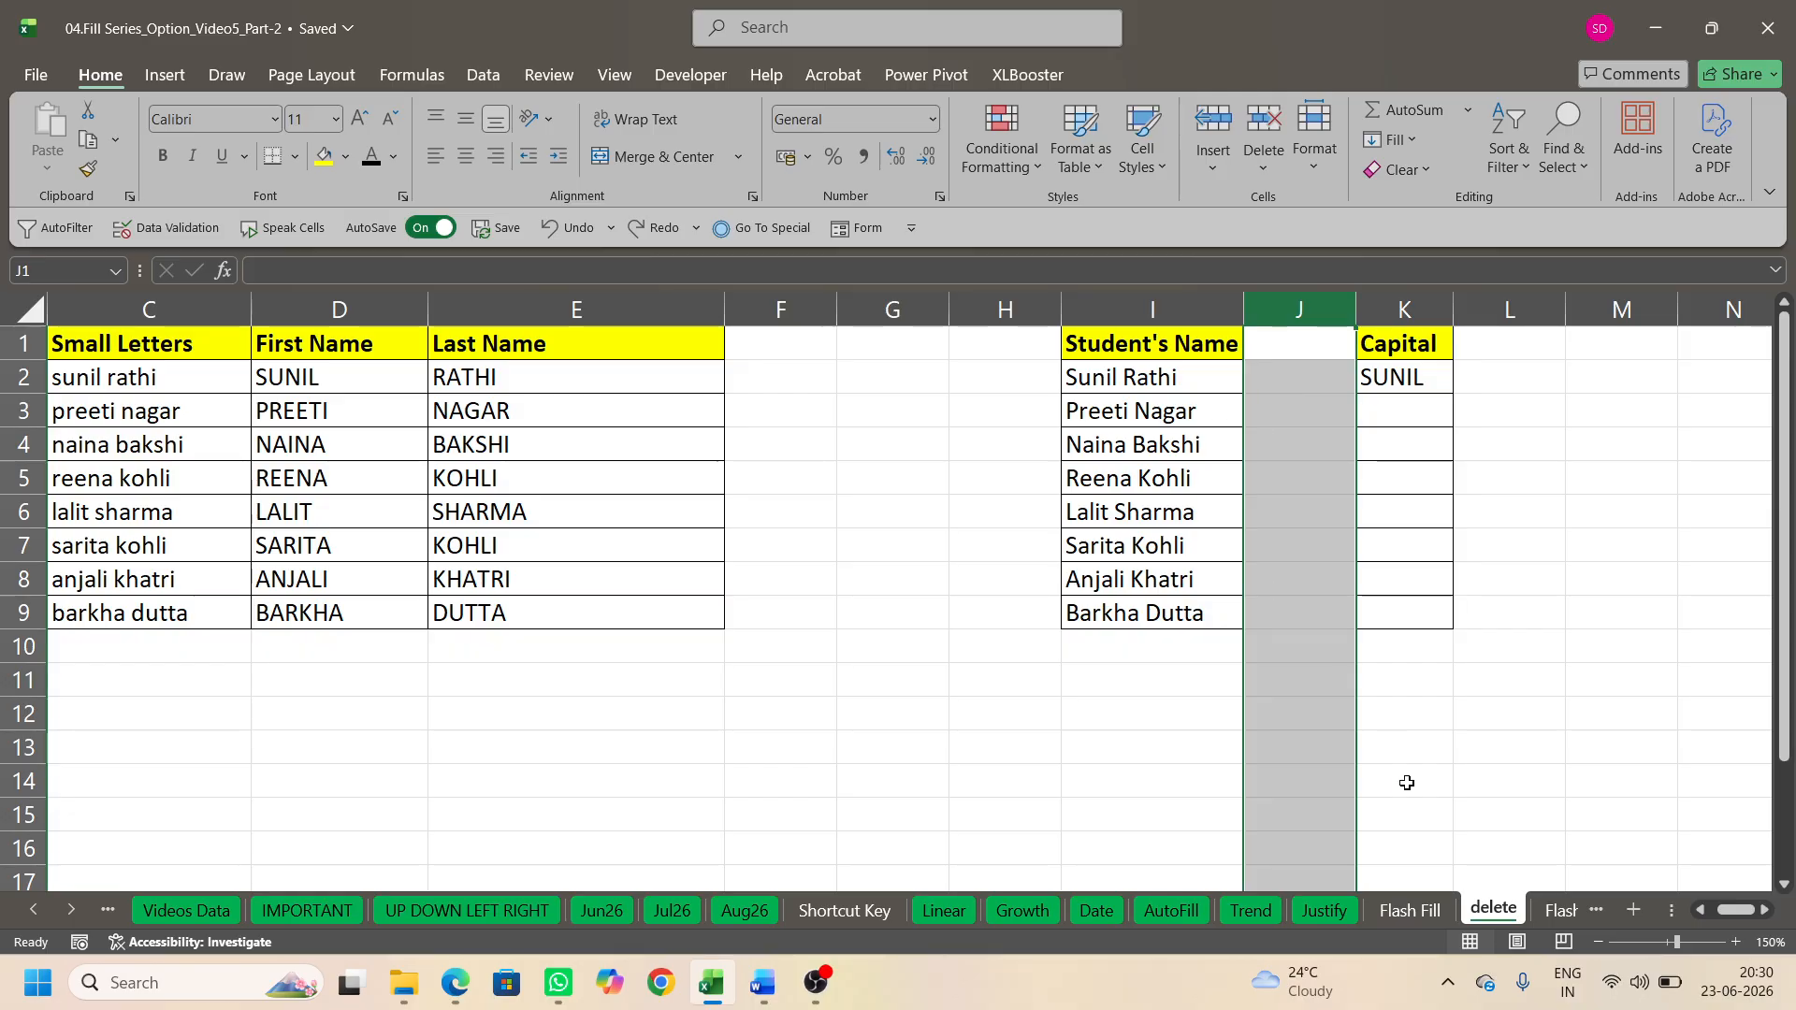
Step: Delete the sheet named delete from the workbook and confirm its permanent removal
right_click(1482, 916)
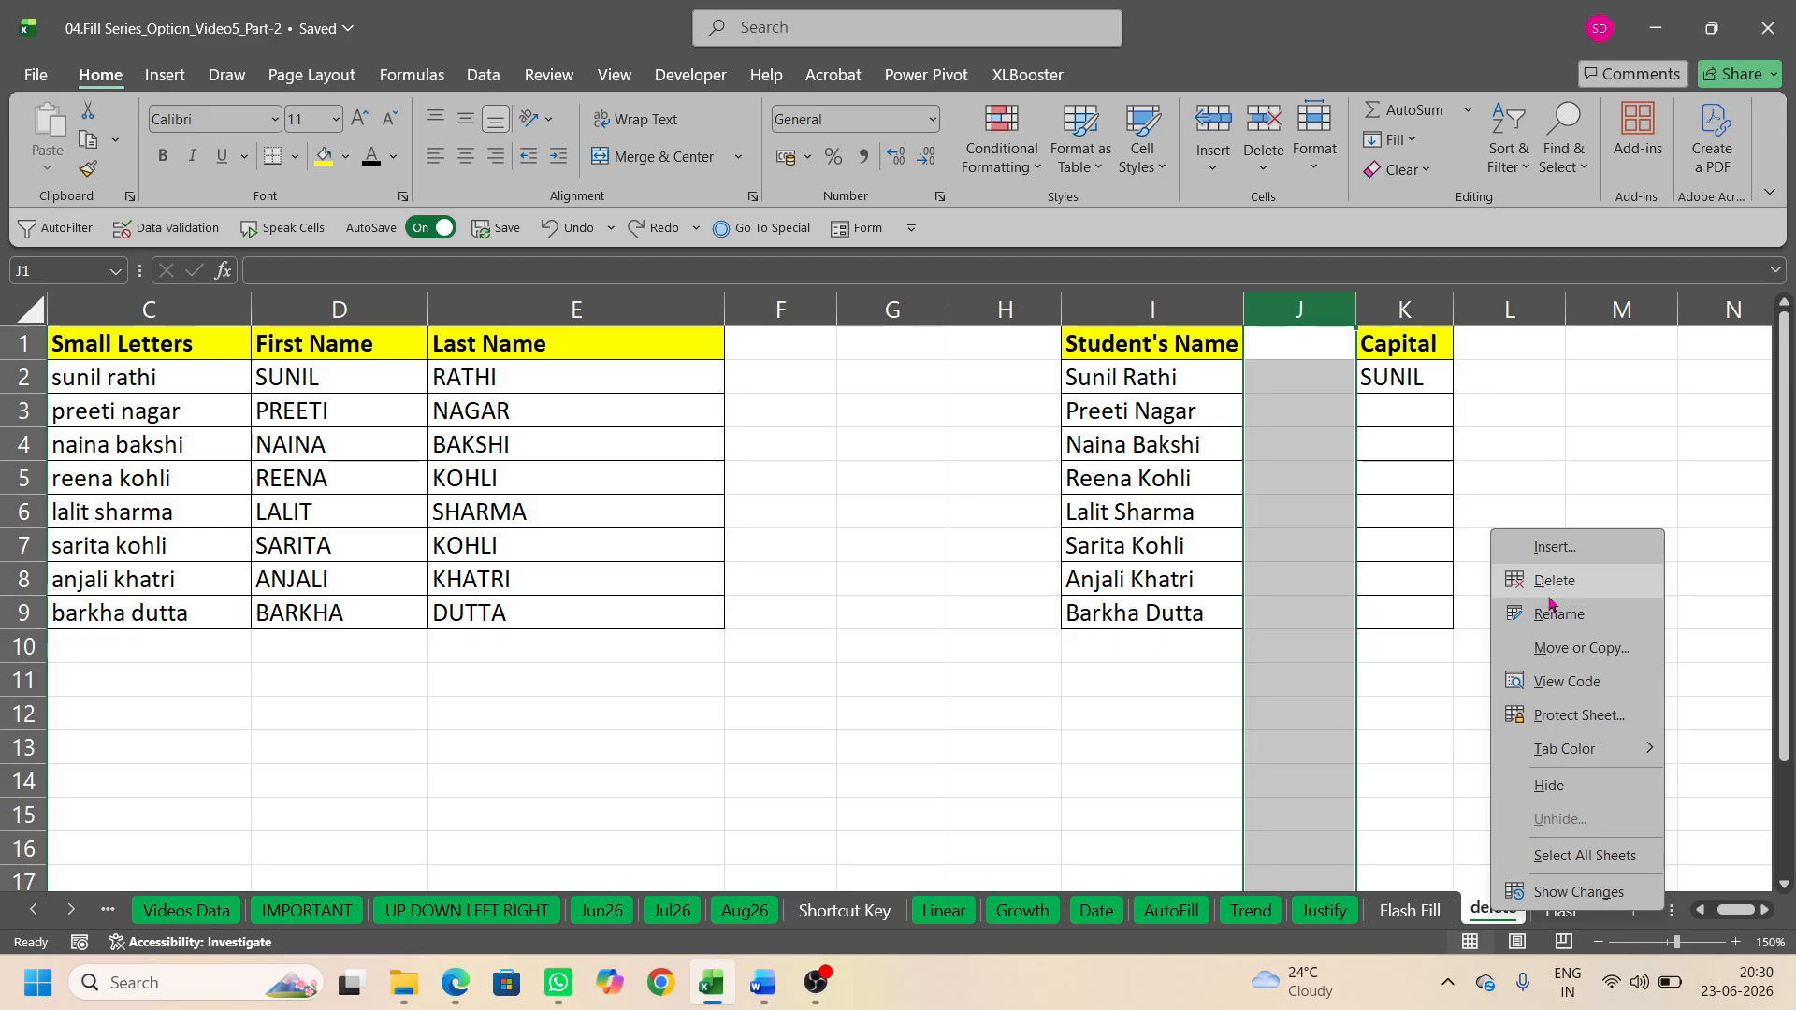
left_click(1512, 589)
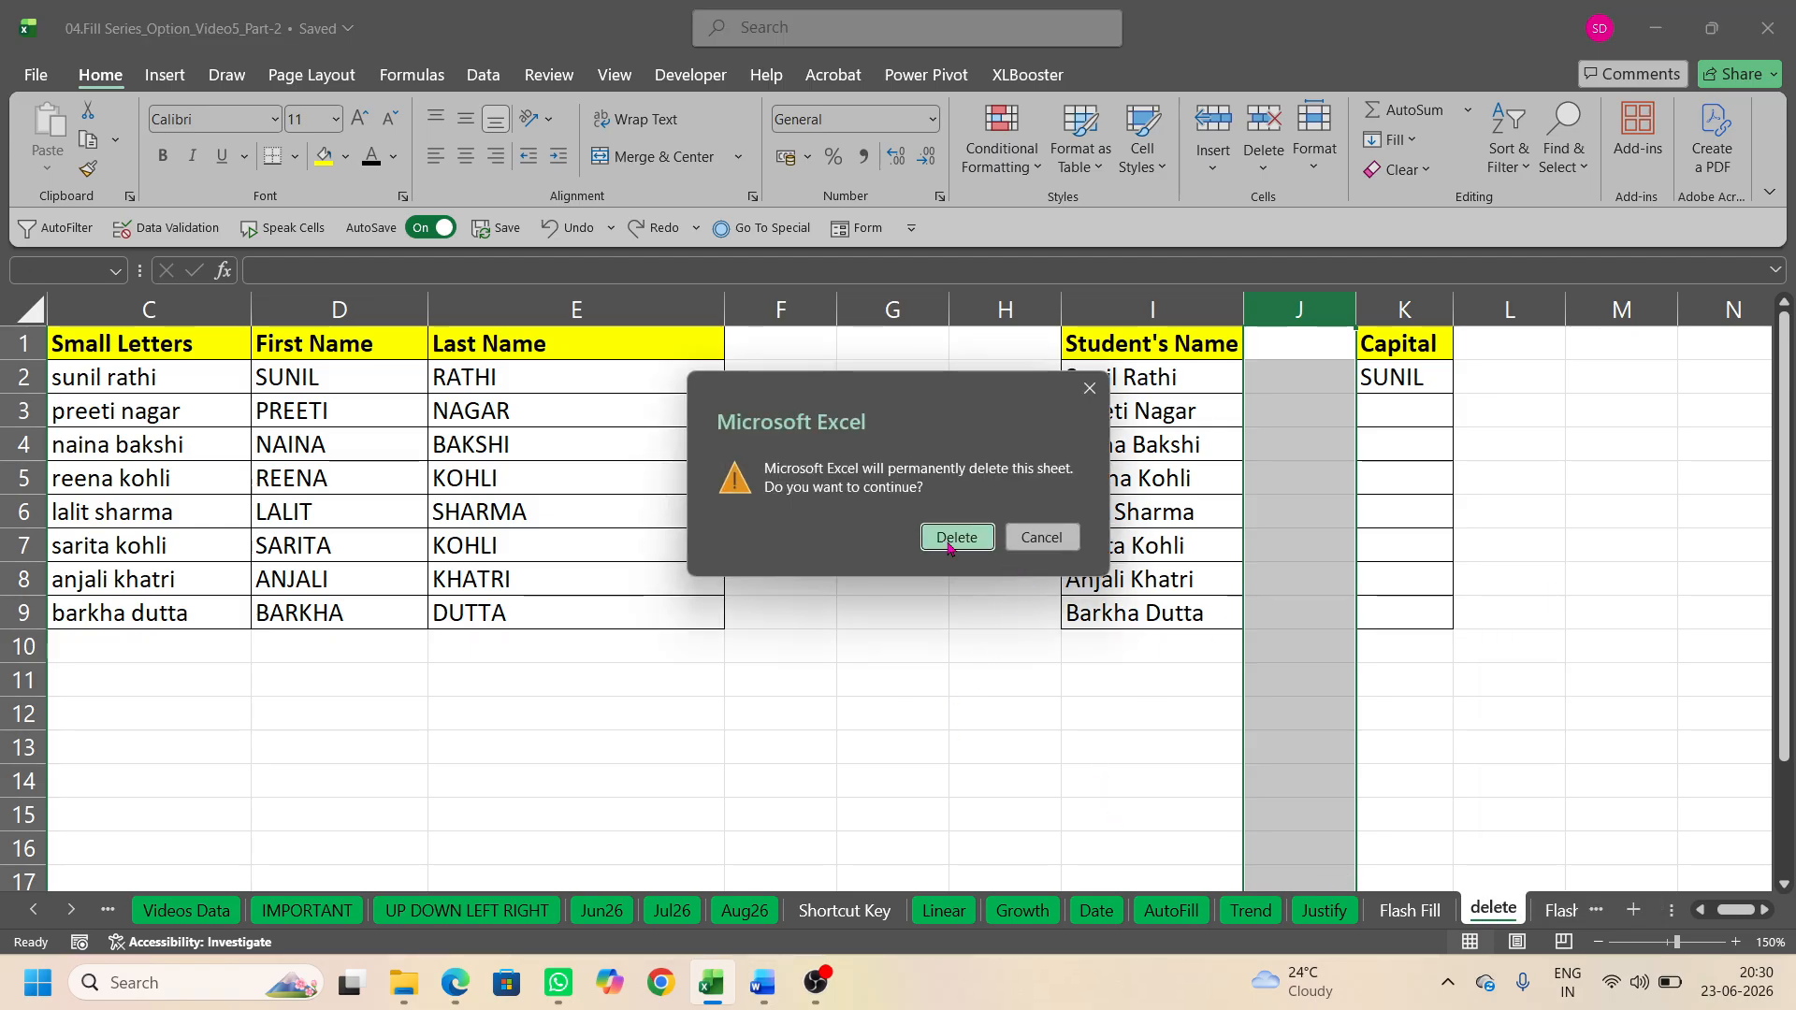
left_click(949, 543)
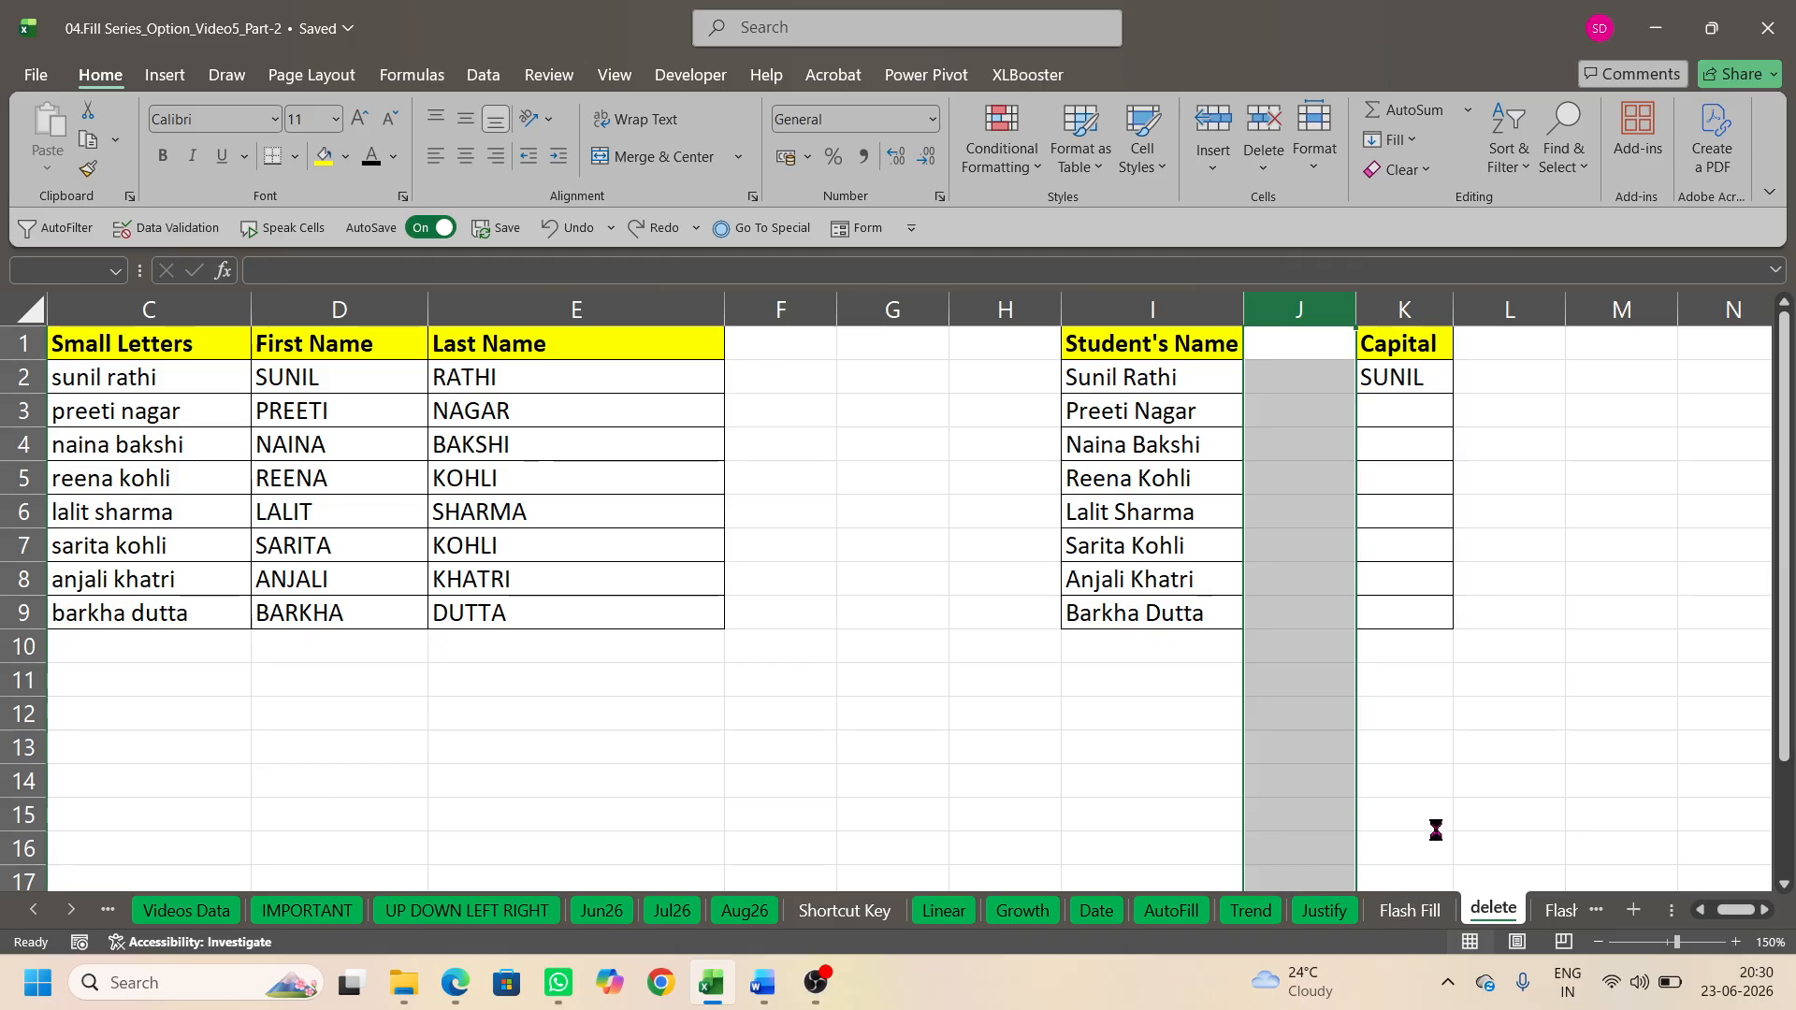
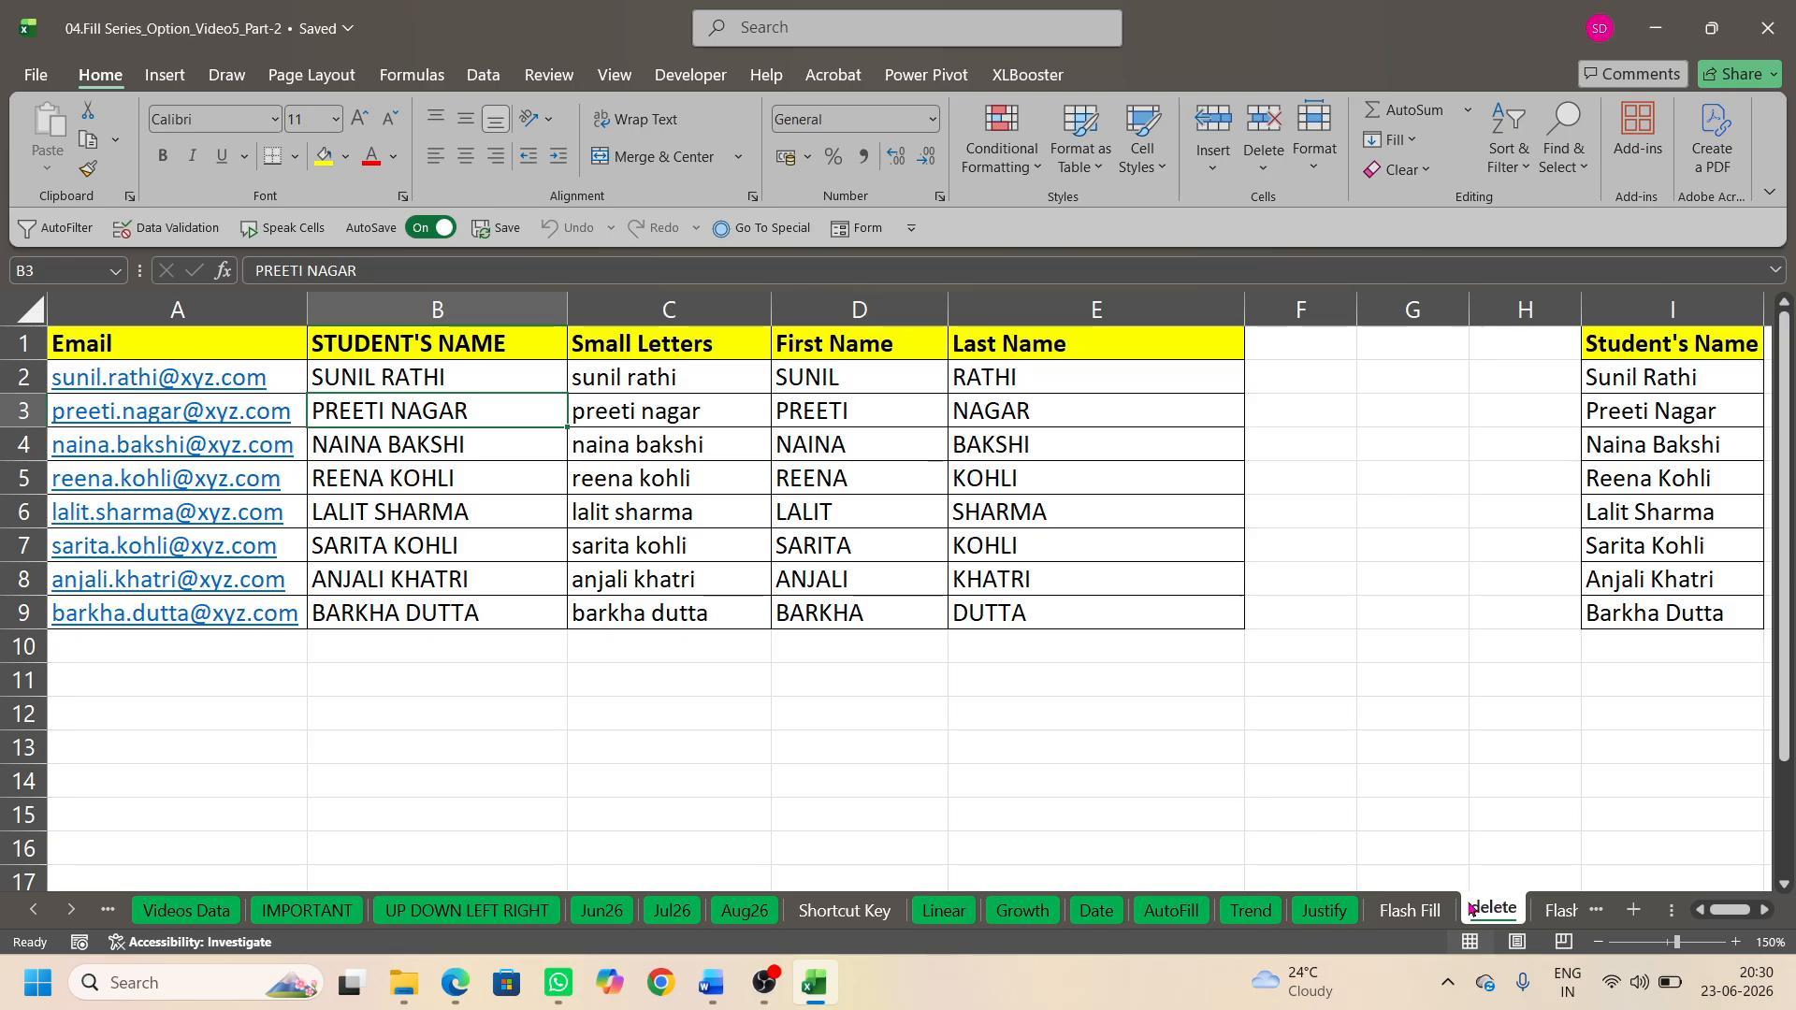
left_click(1764, 909)
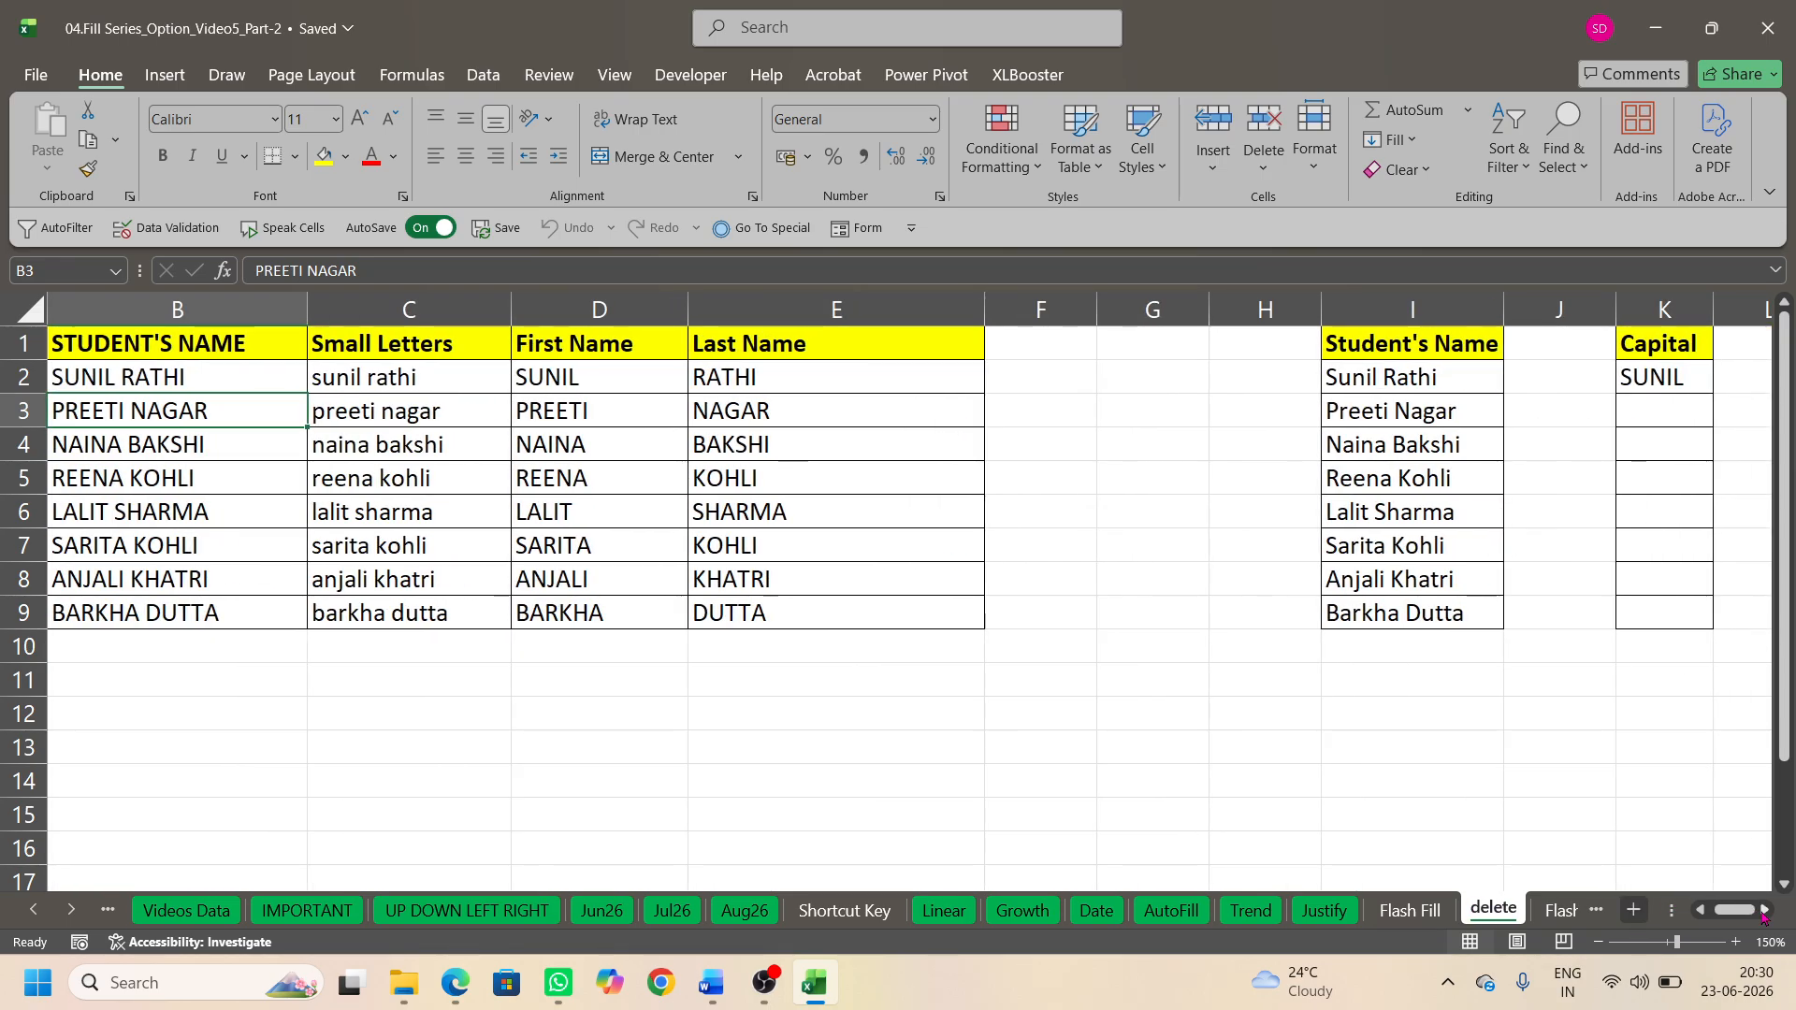
right_click(1489, 912)
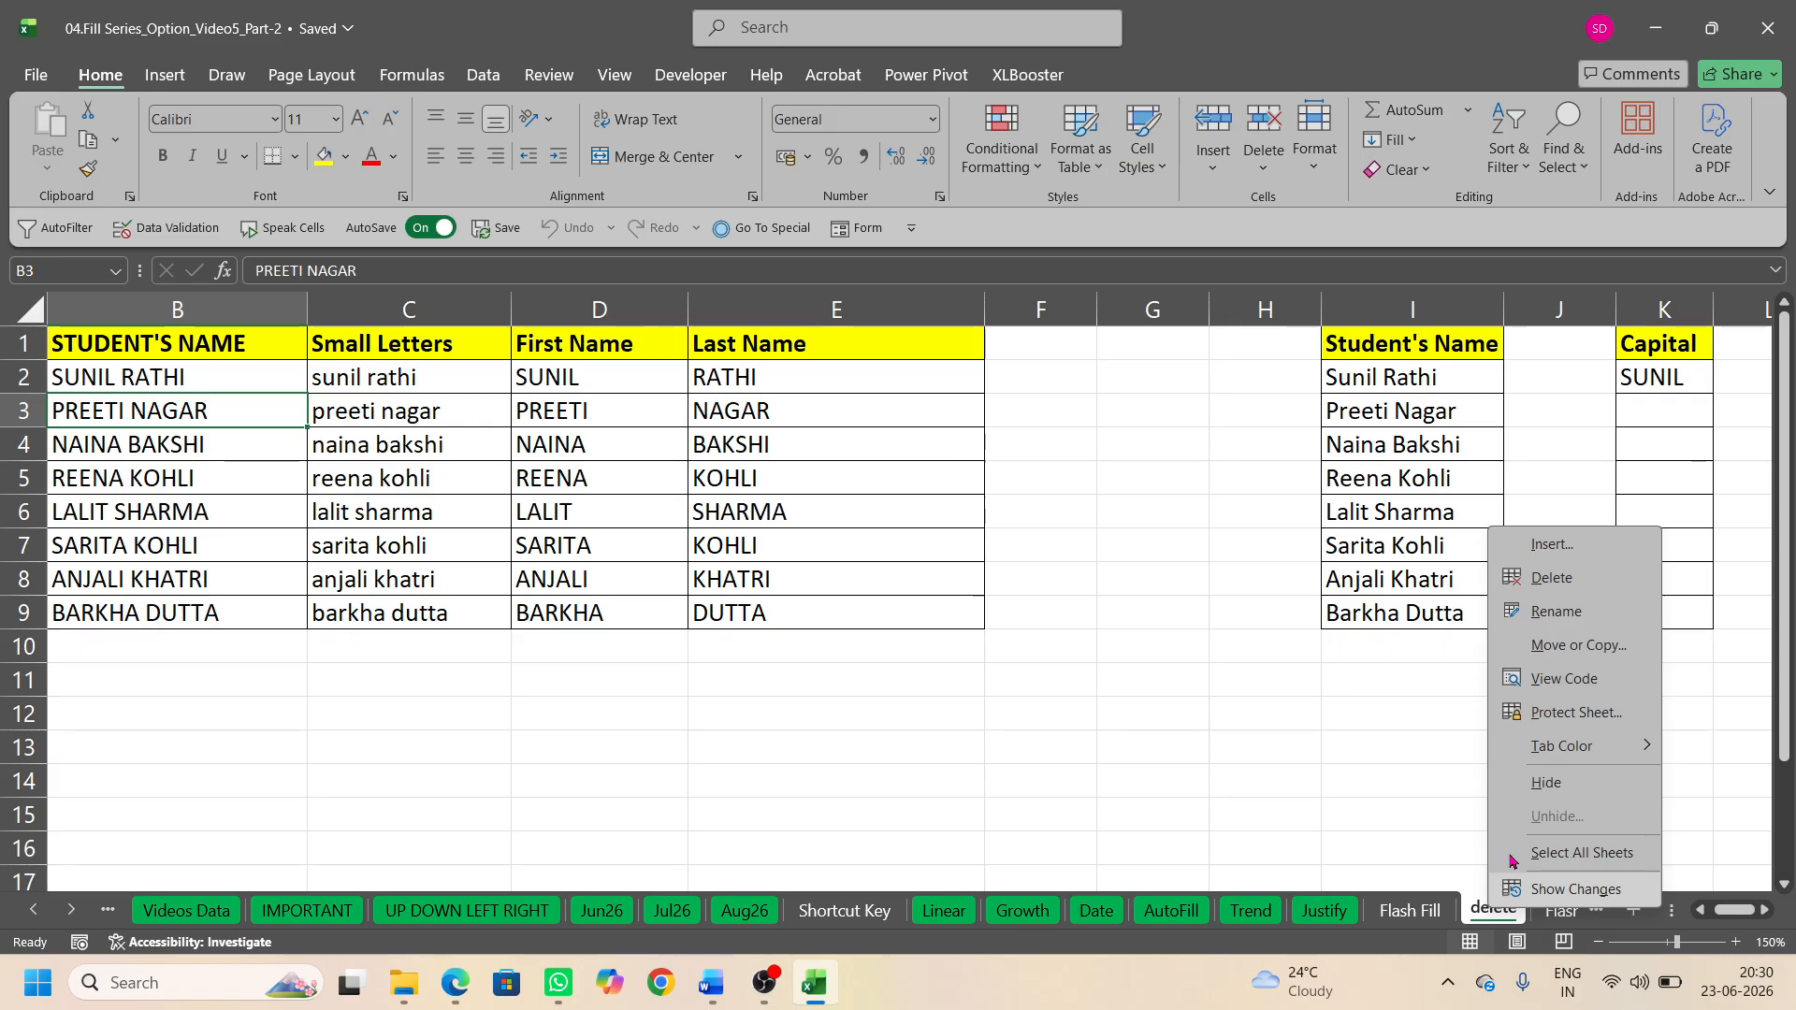
left_click(1548, 578)
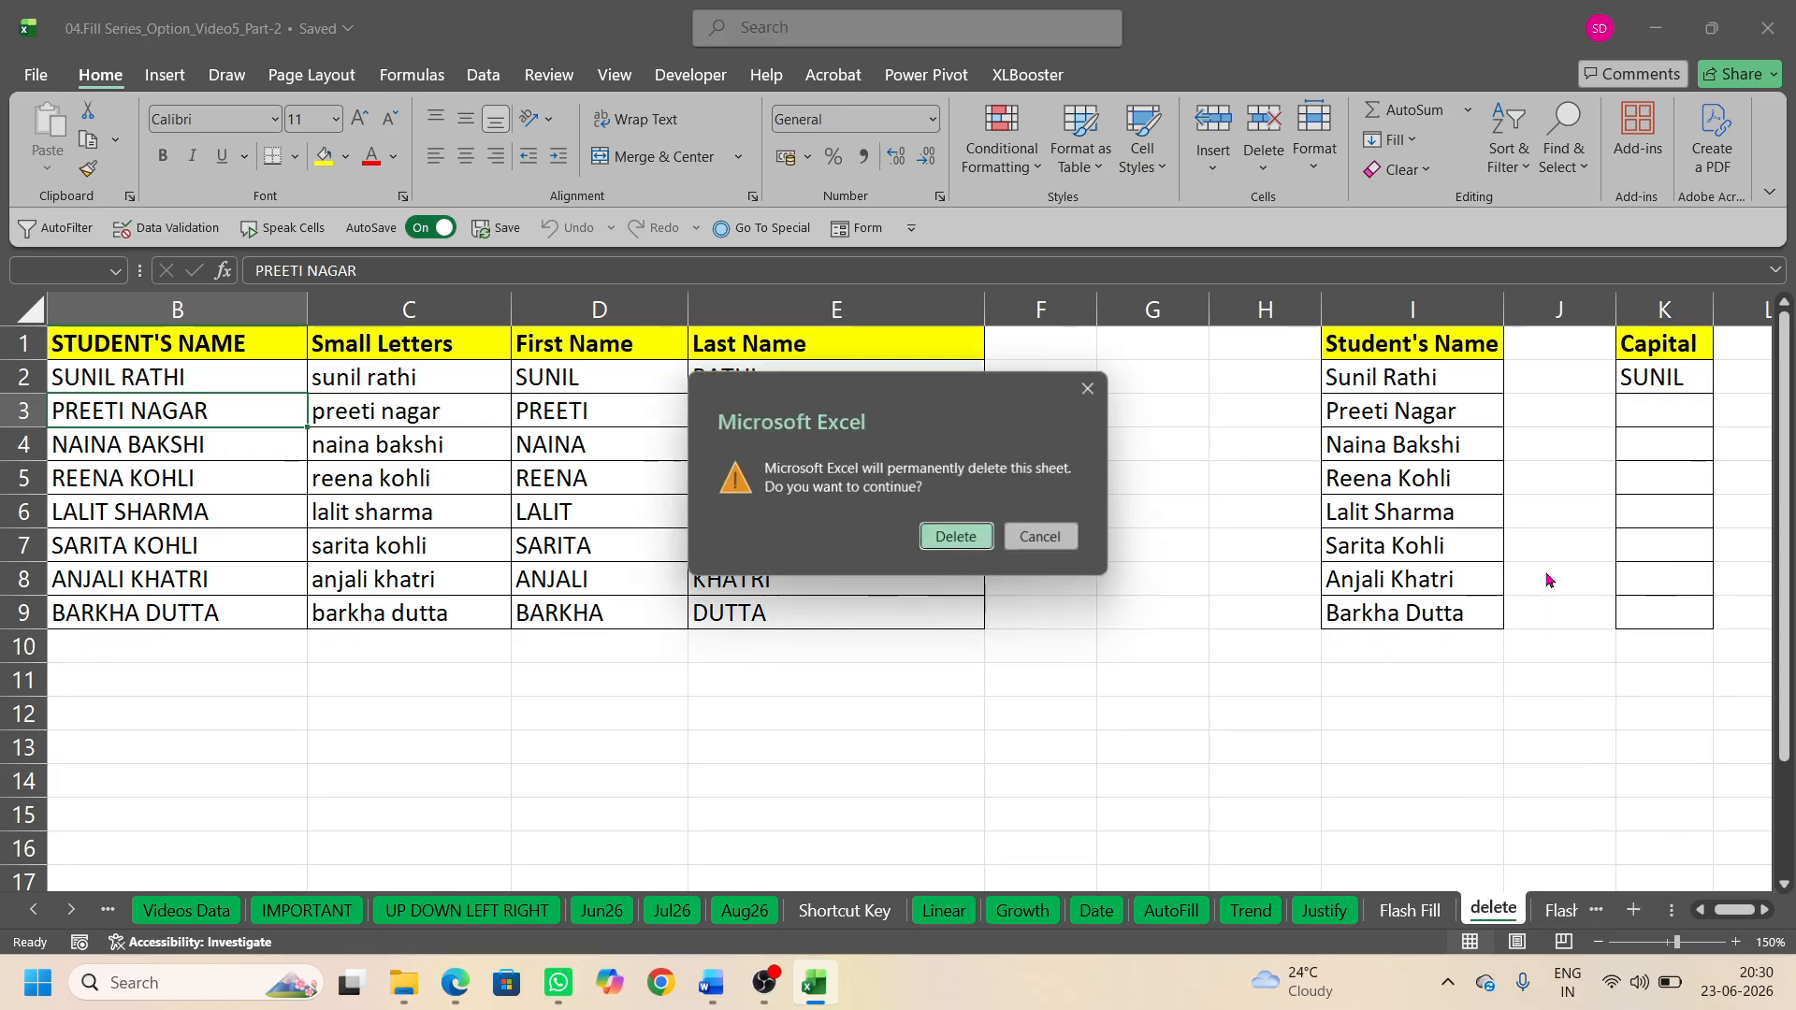
left_click(964, 540)
Step: Set the tab colour of the Flash Fill sheet to the standard green
left_click(1291, 909)
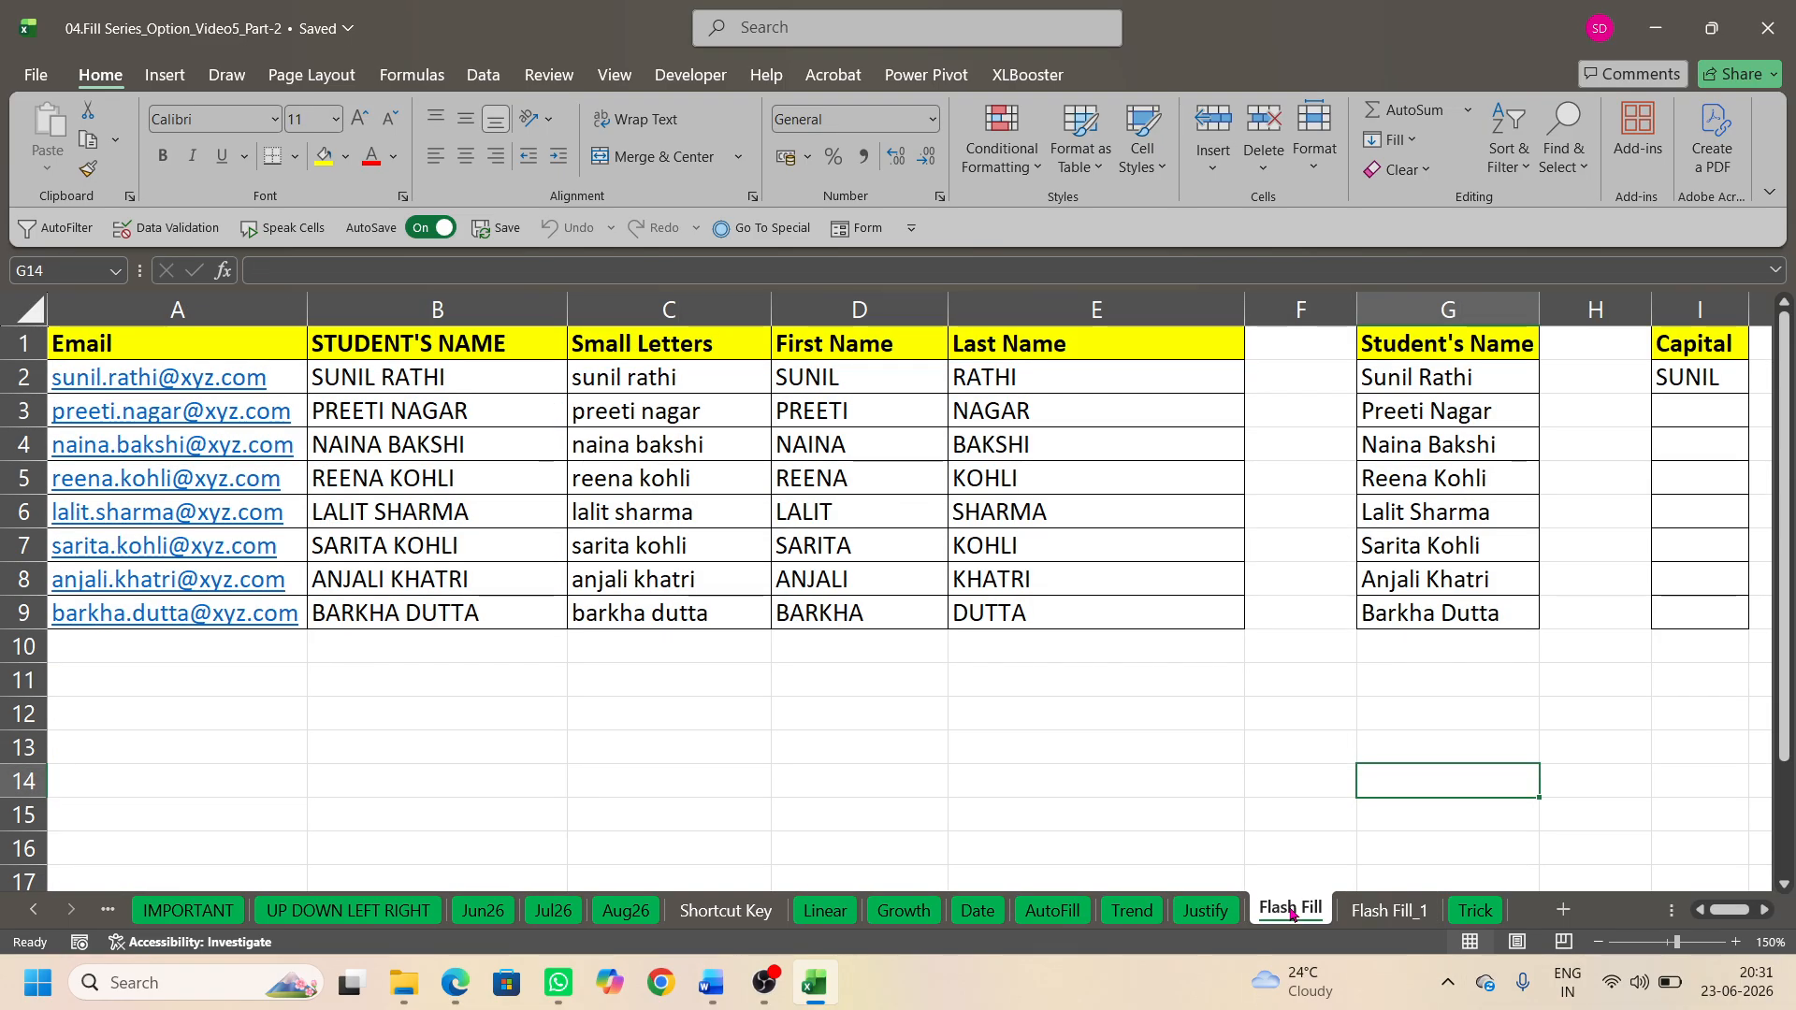
right_click(1291, 917)
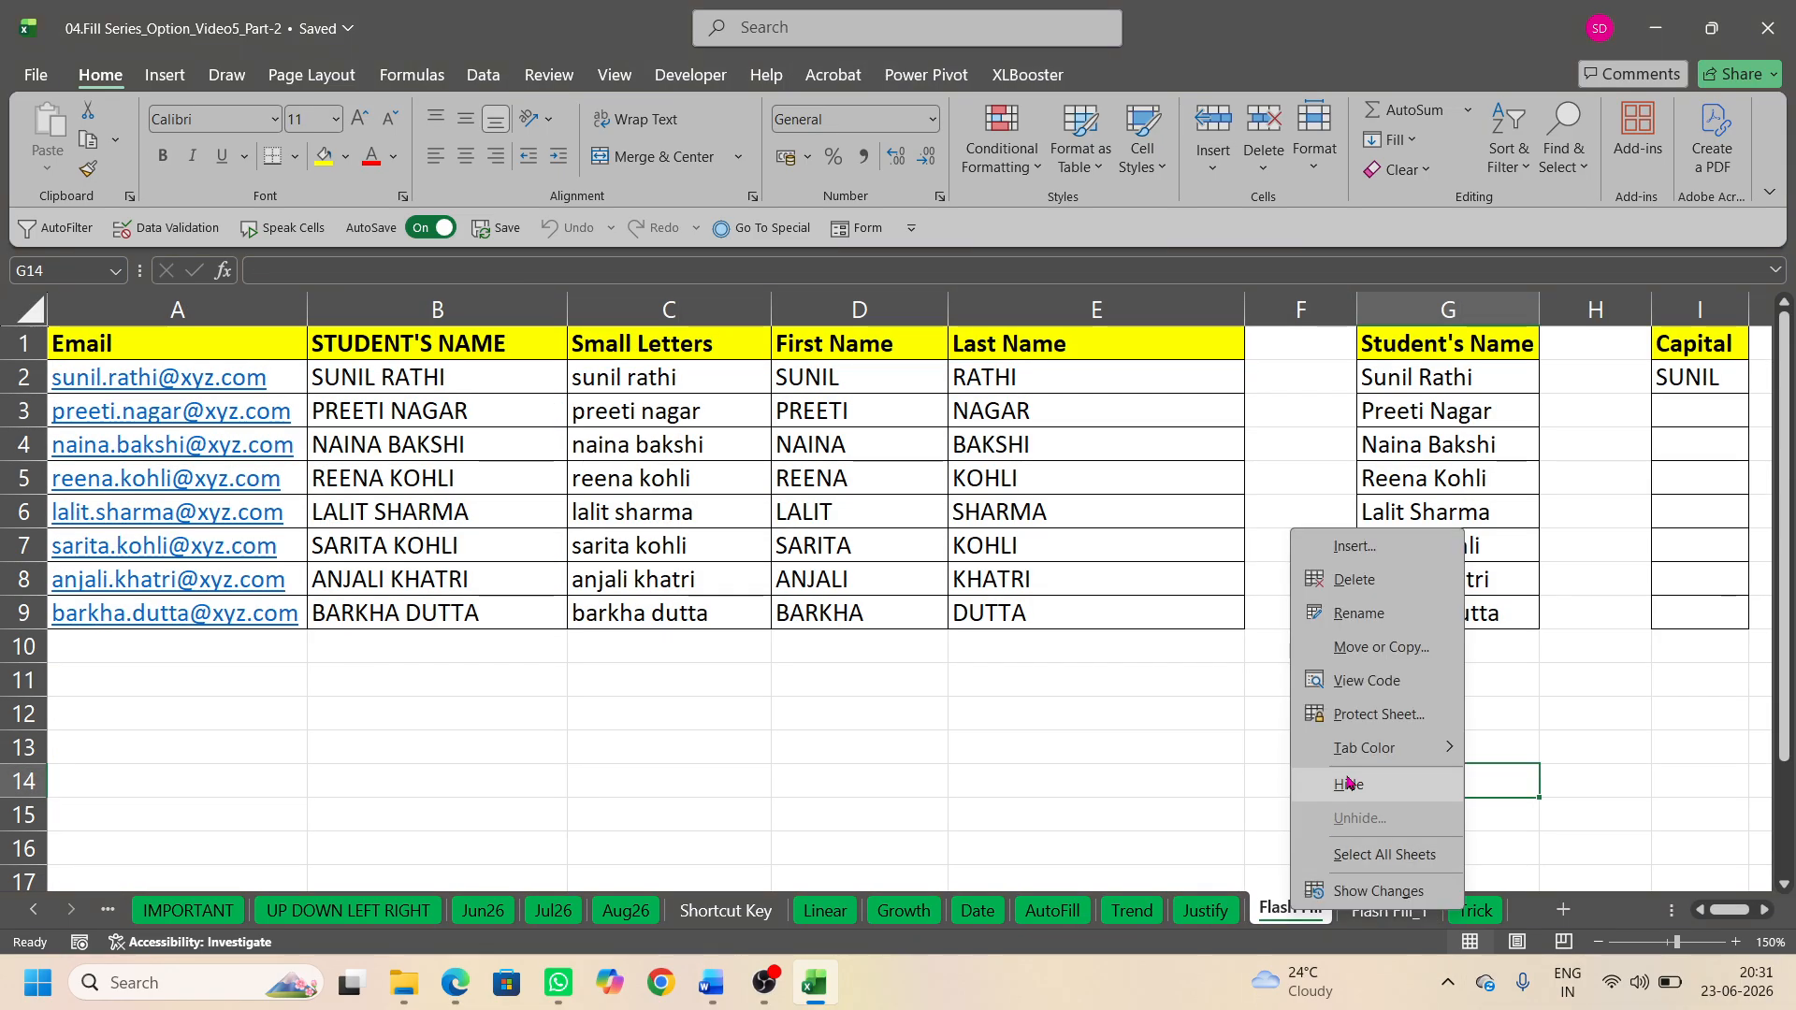
mouse_move(1353, 764)
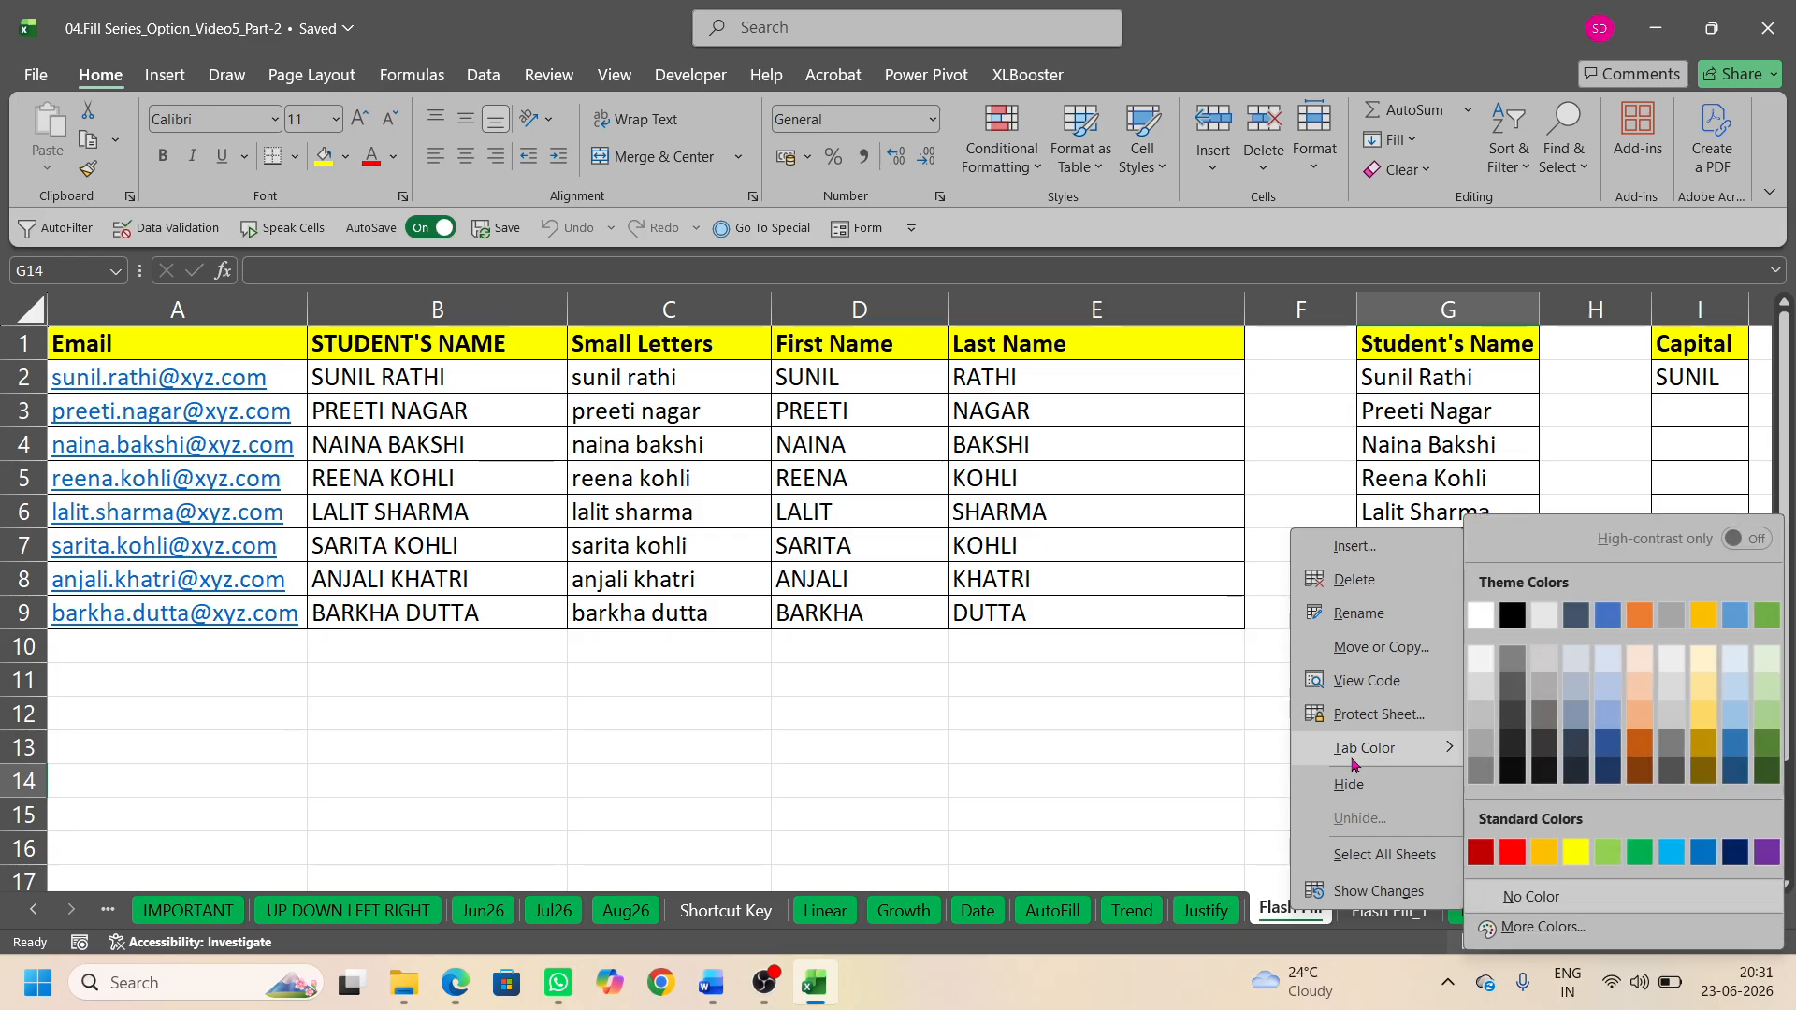
left_click(1637, 853)
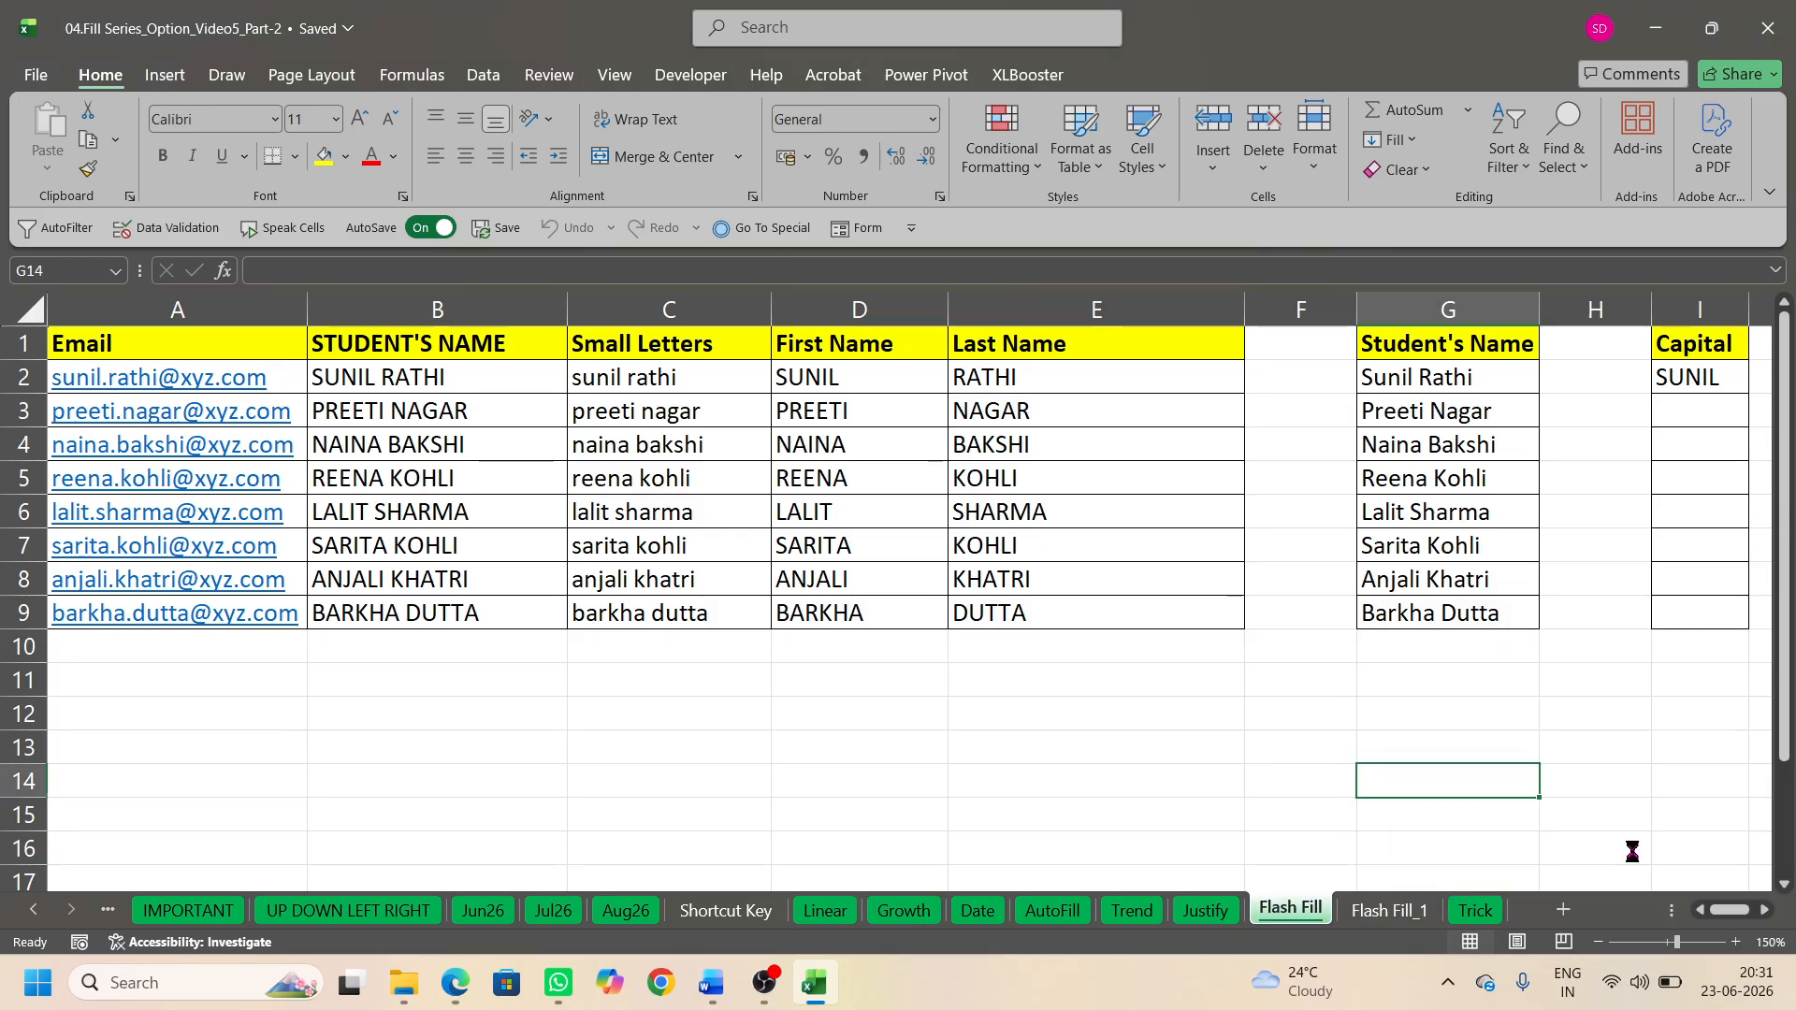
Step: In the Flash Fill_1 sheet, clear the names with the Mr. prefix in F12:F19
left_click(1381, 916)
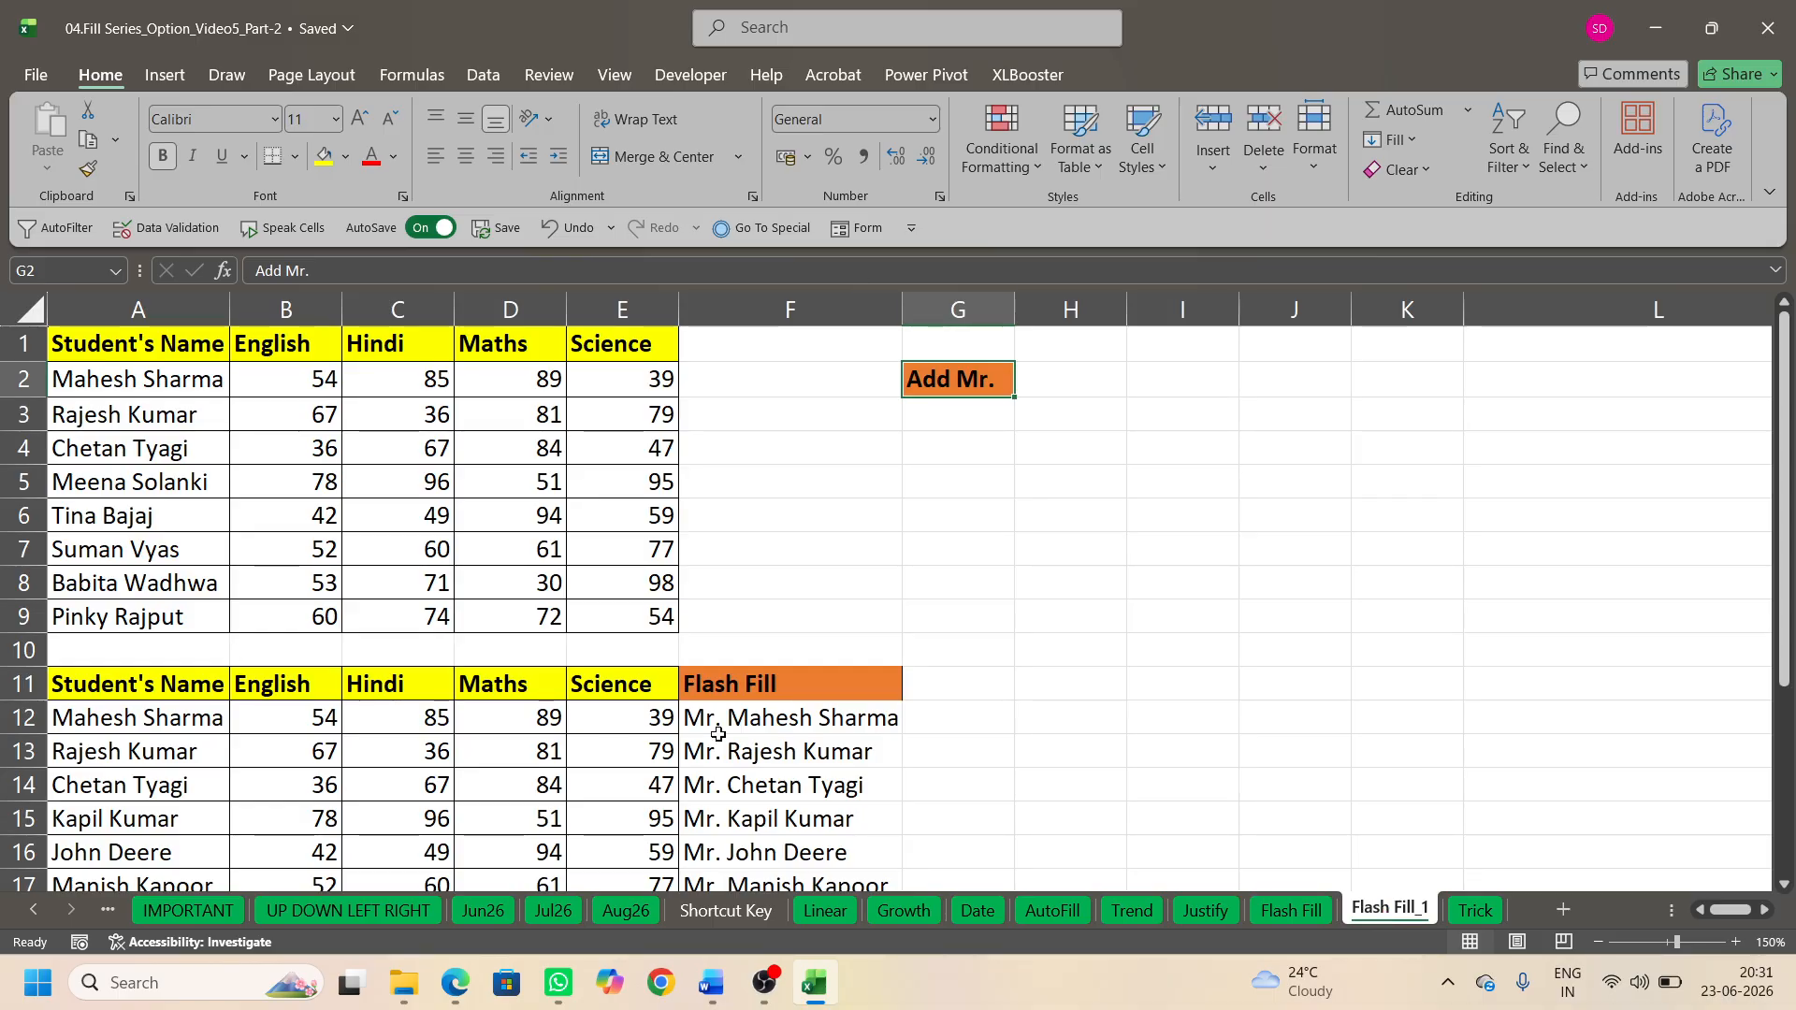
scroll(721, 734, "down", 1)
scroll(721, 734, "up", 1)
scroll(721, 734, "up", 1)
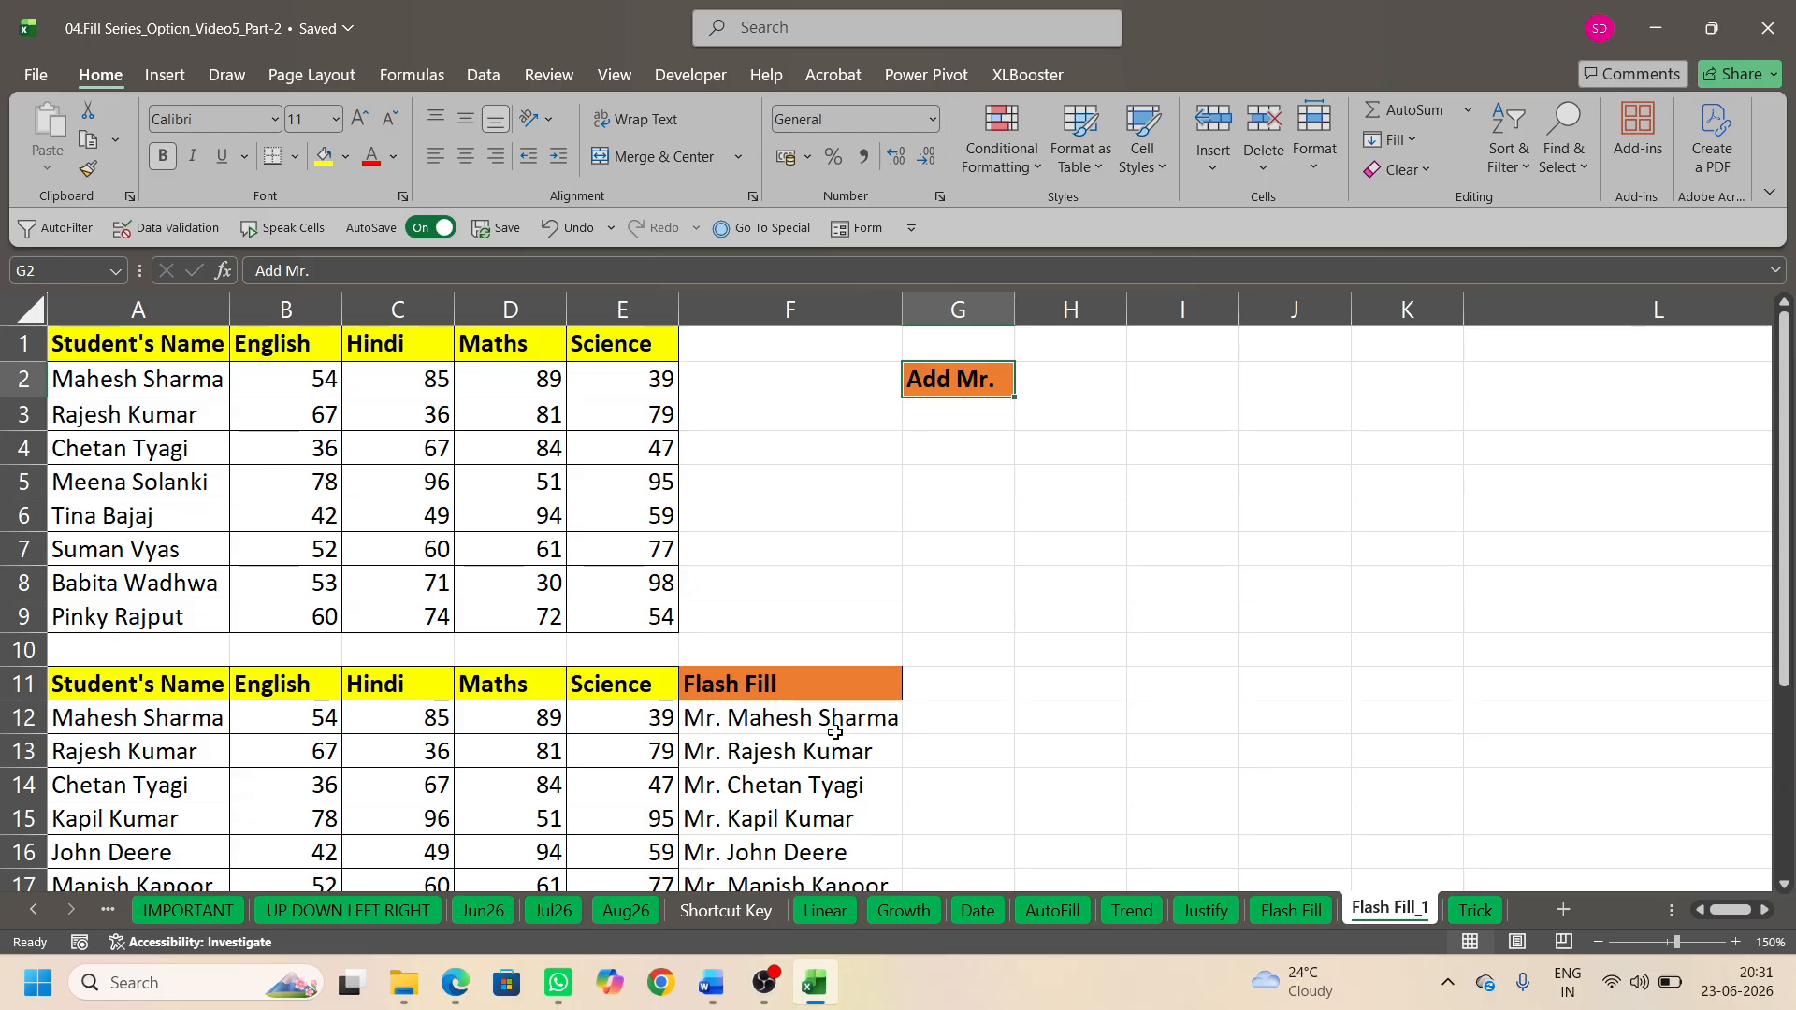
scroll(773, 622, "down", 1)
left_click_drag(774, 622, 789, 839)
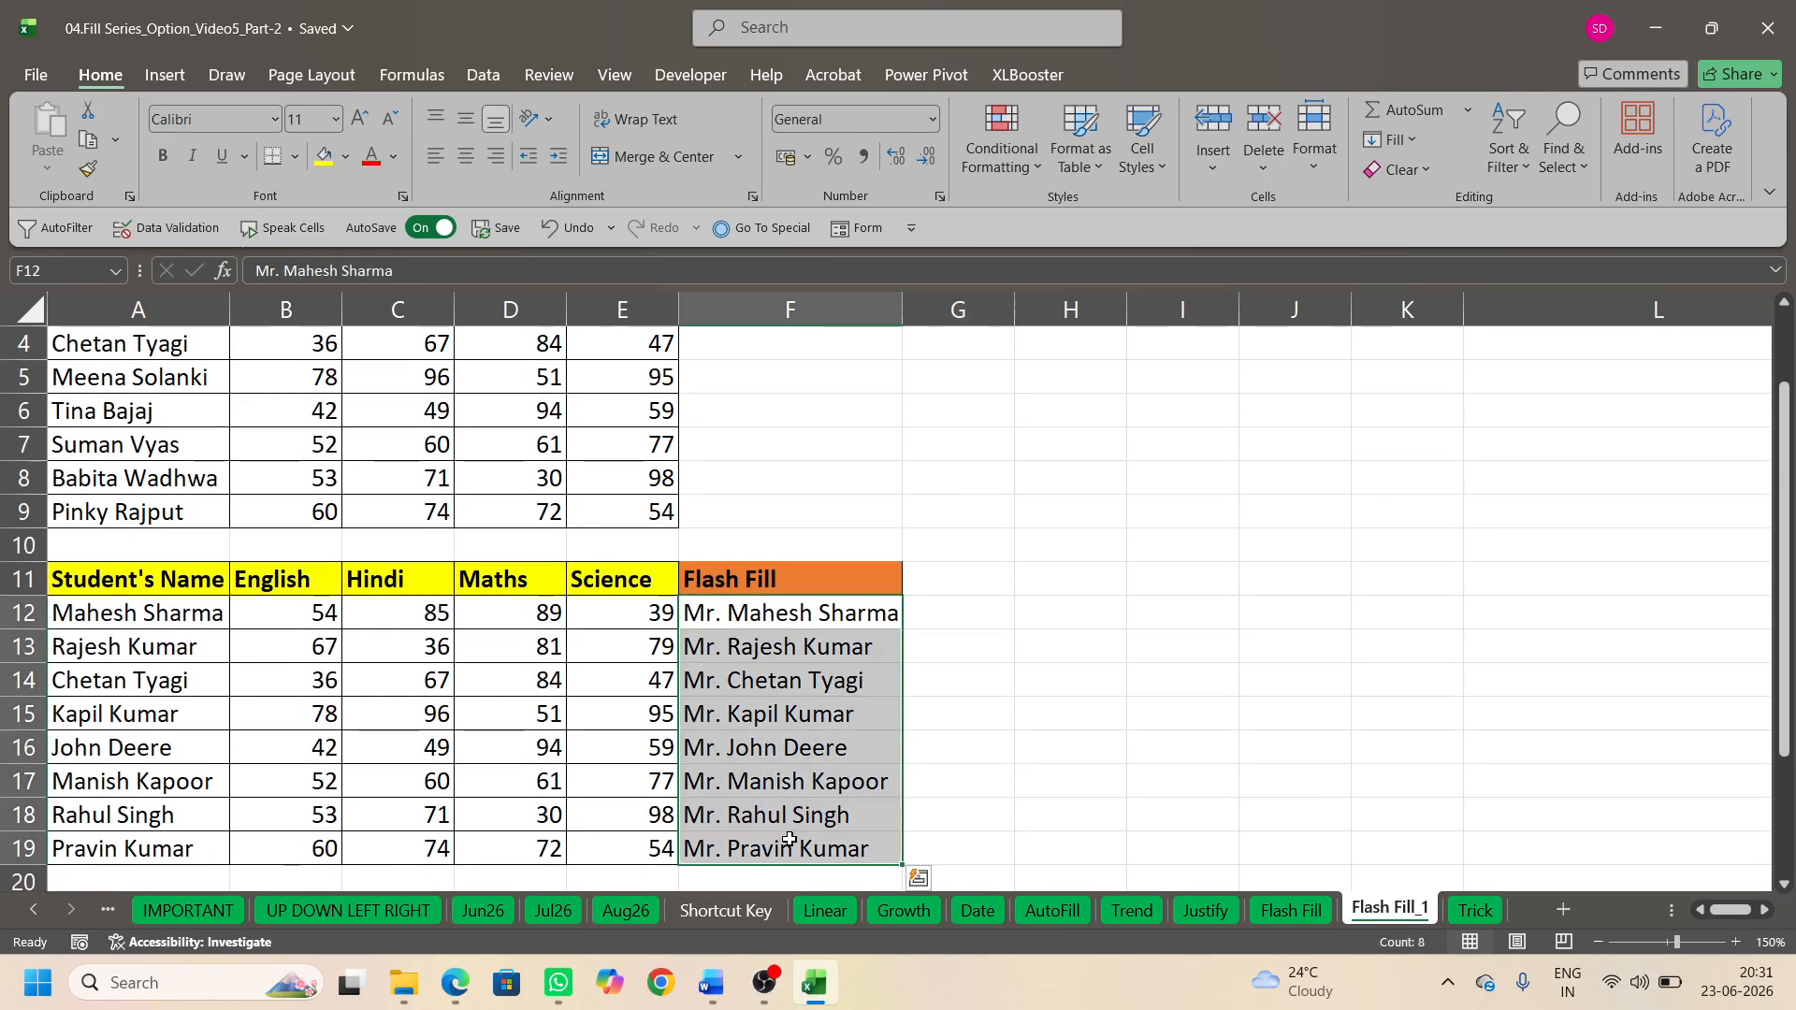
key("Delete")
Step: Enter the first student's full name prefixed with "Mr." in F12 and Flash Fill the column from F13
left_click(725, 619)
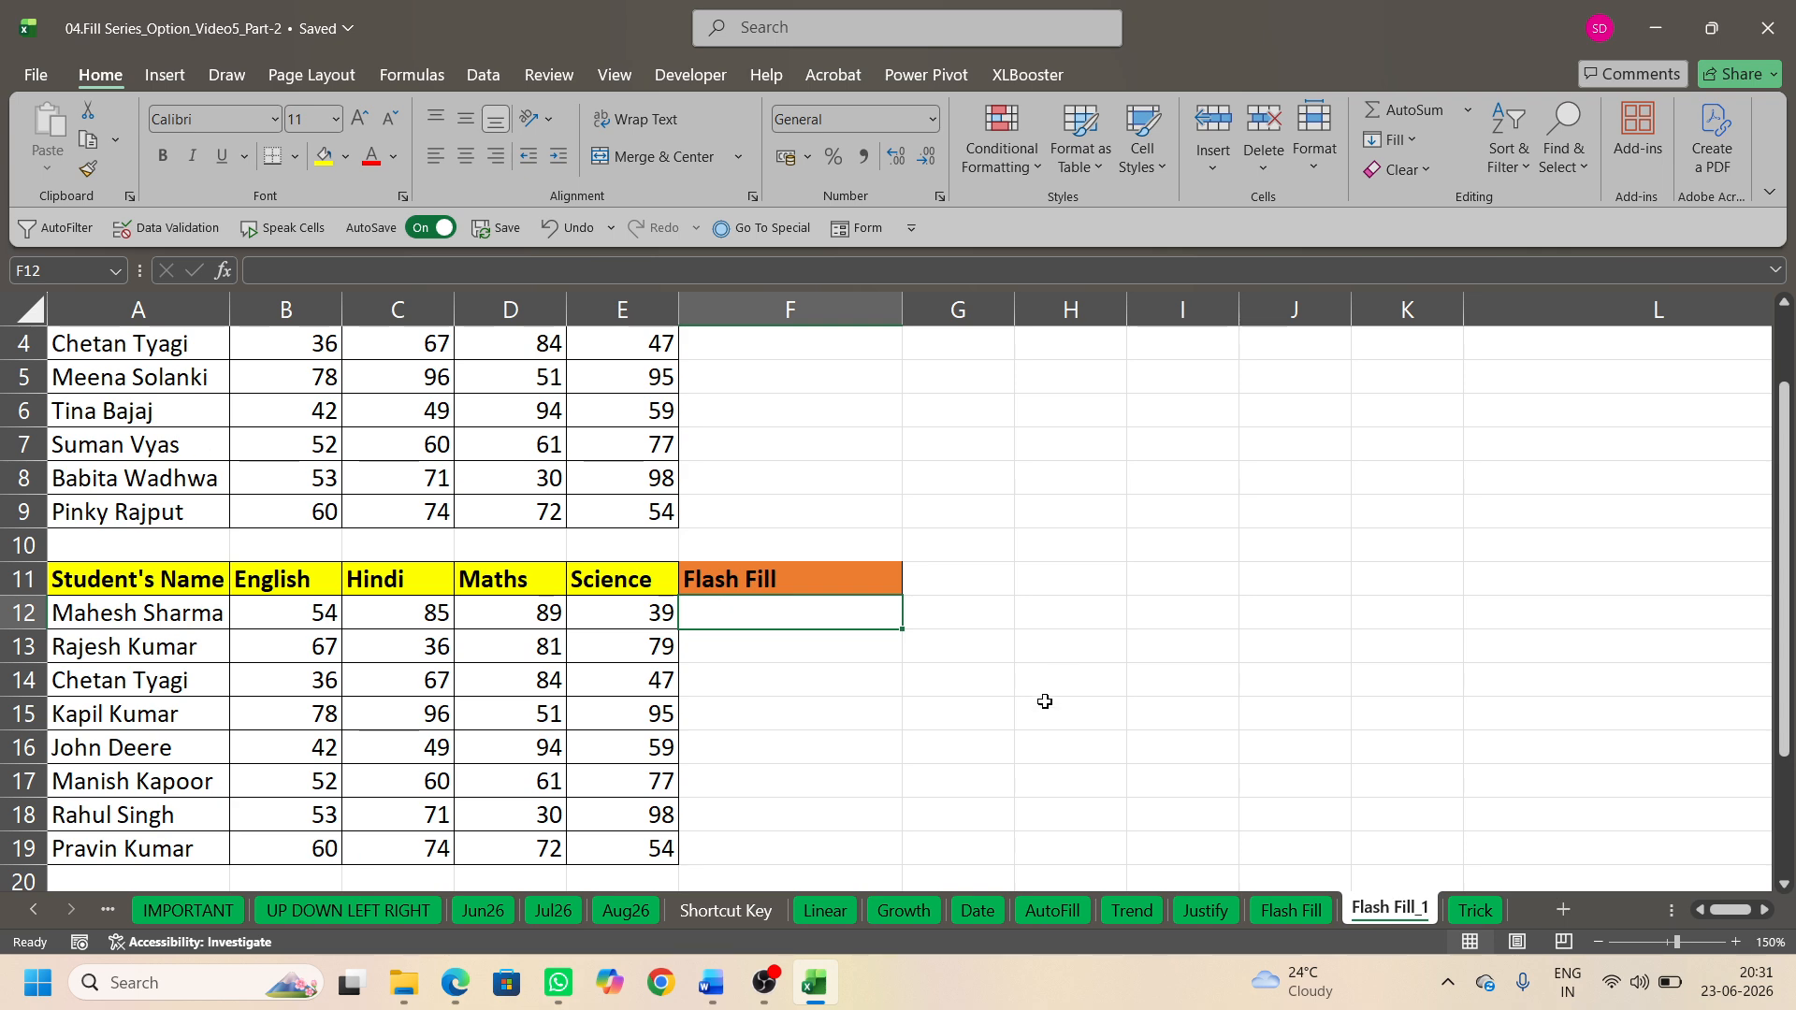
type("mt")
key("BackSpace")
key("BackSpace")
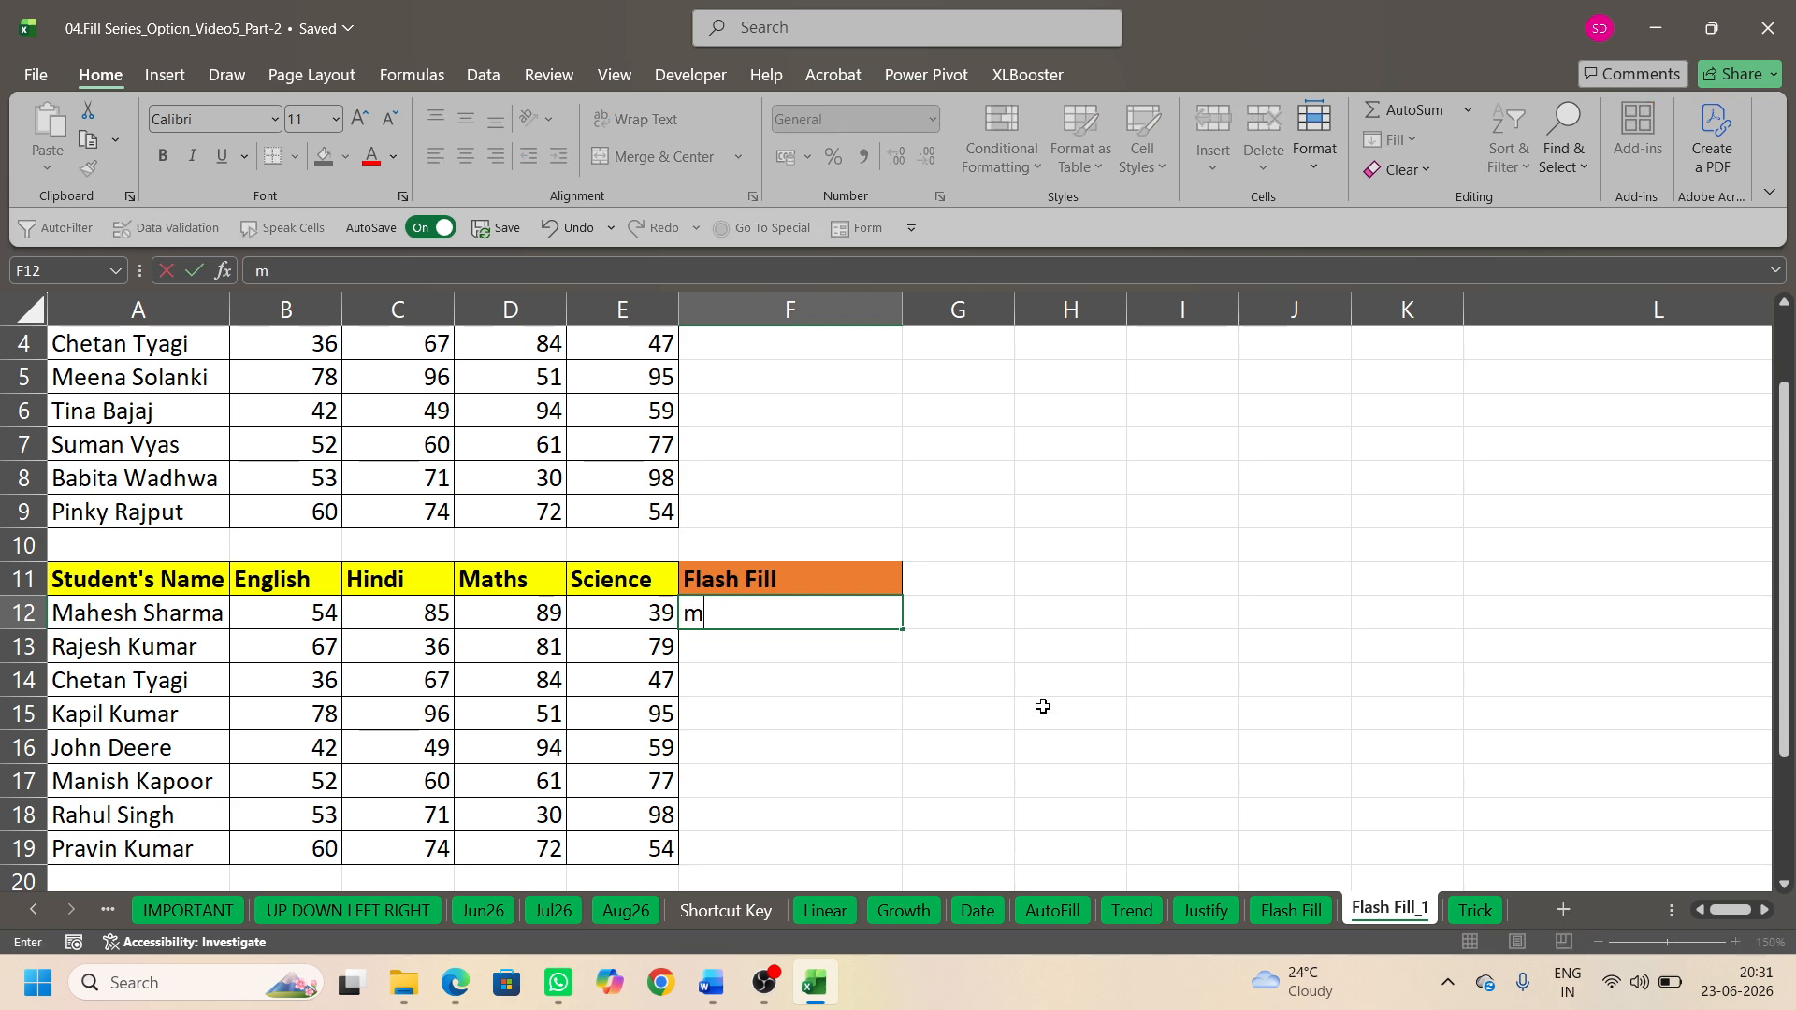
type("mt")
key("BackSpace")
key("BackSpace")
type("Mr. mahesh")
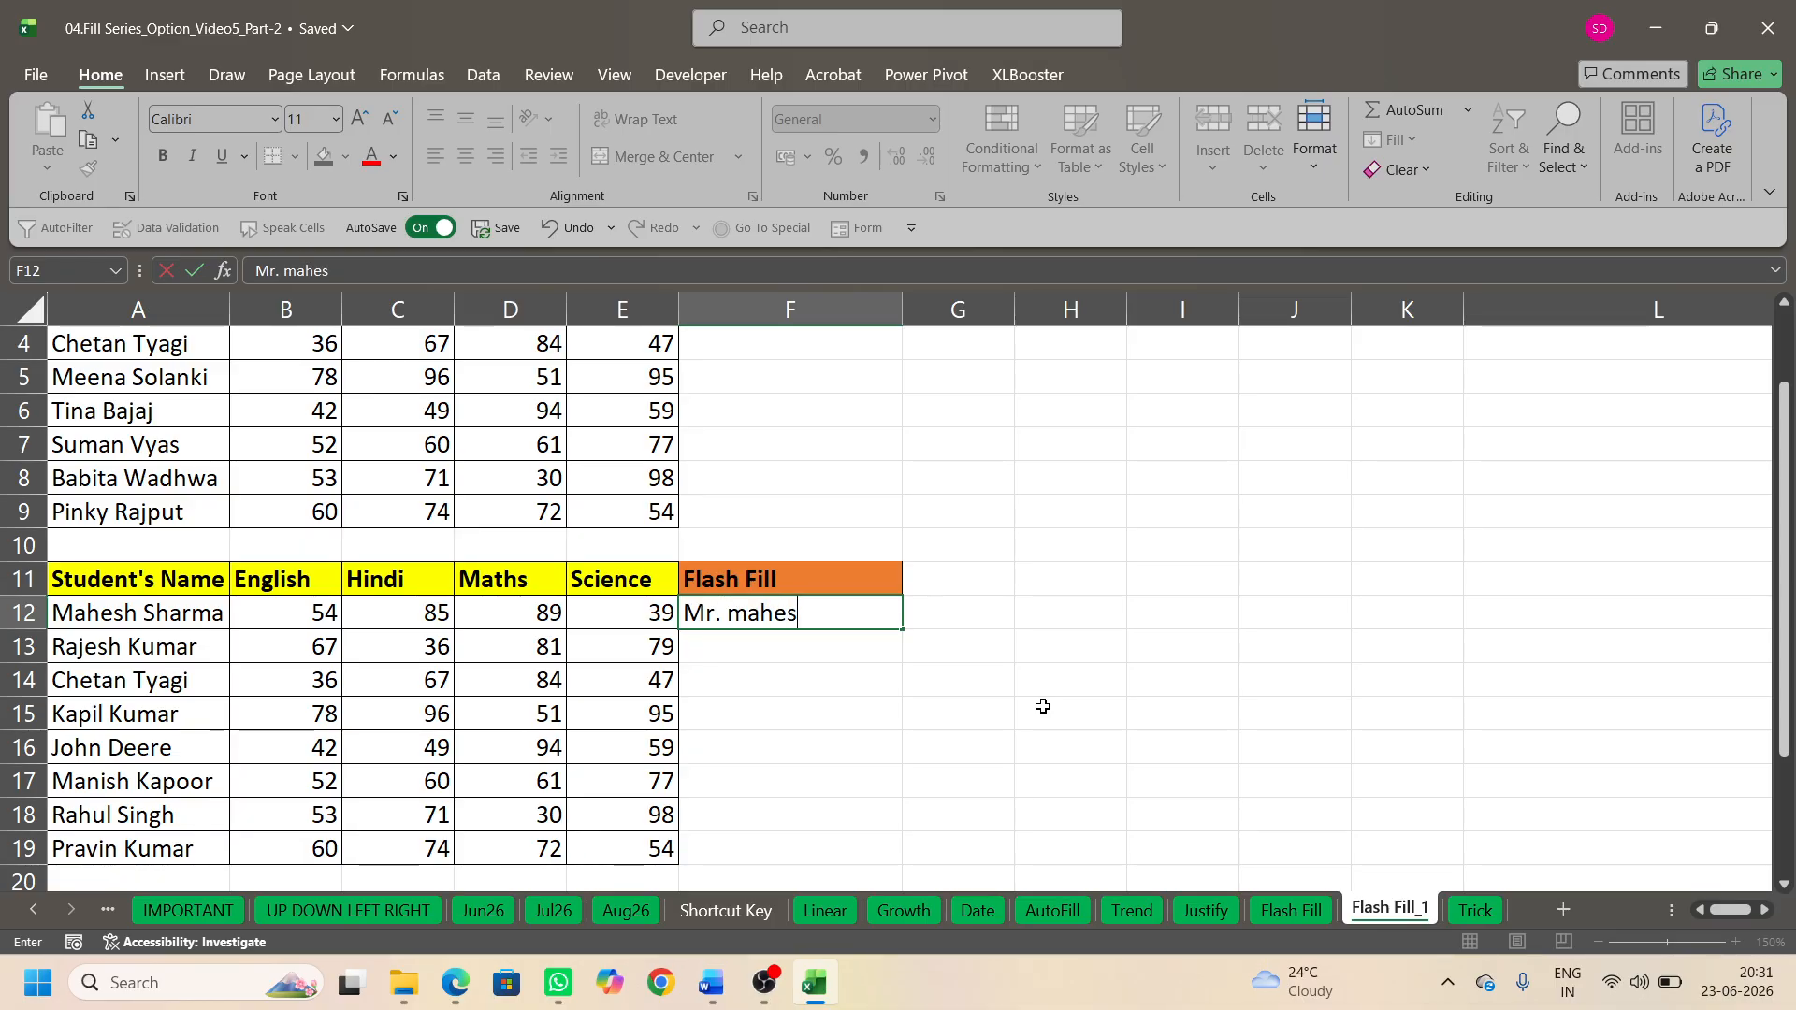
key("BackSpace")
key("BackSpace")
key("BackSpace")
key("BackSpace")
key("BackSpace")
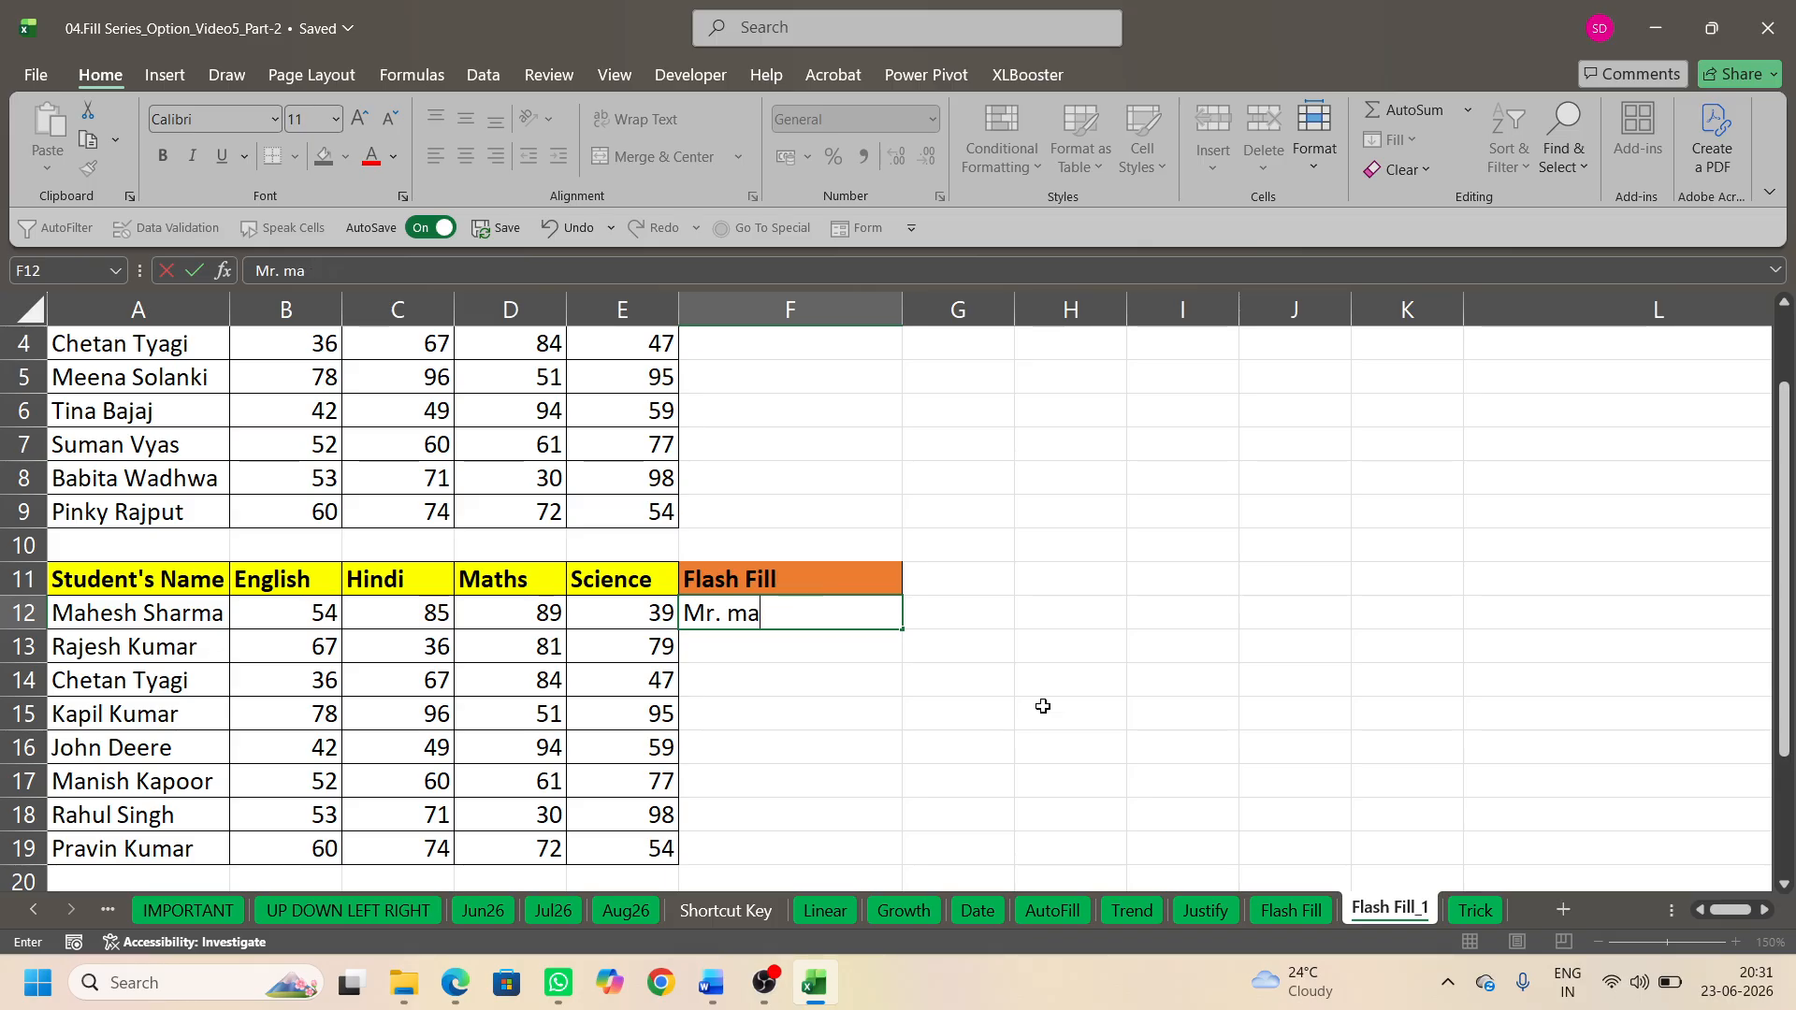
type("Mahes")
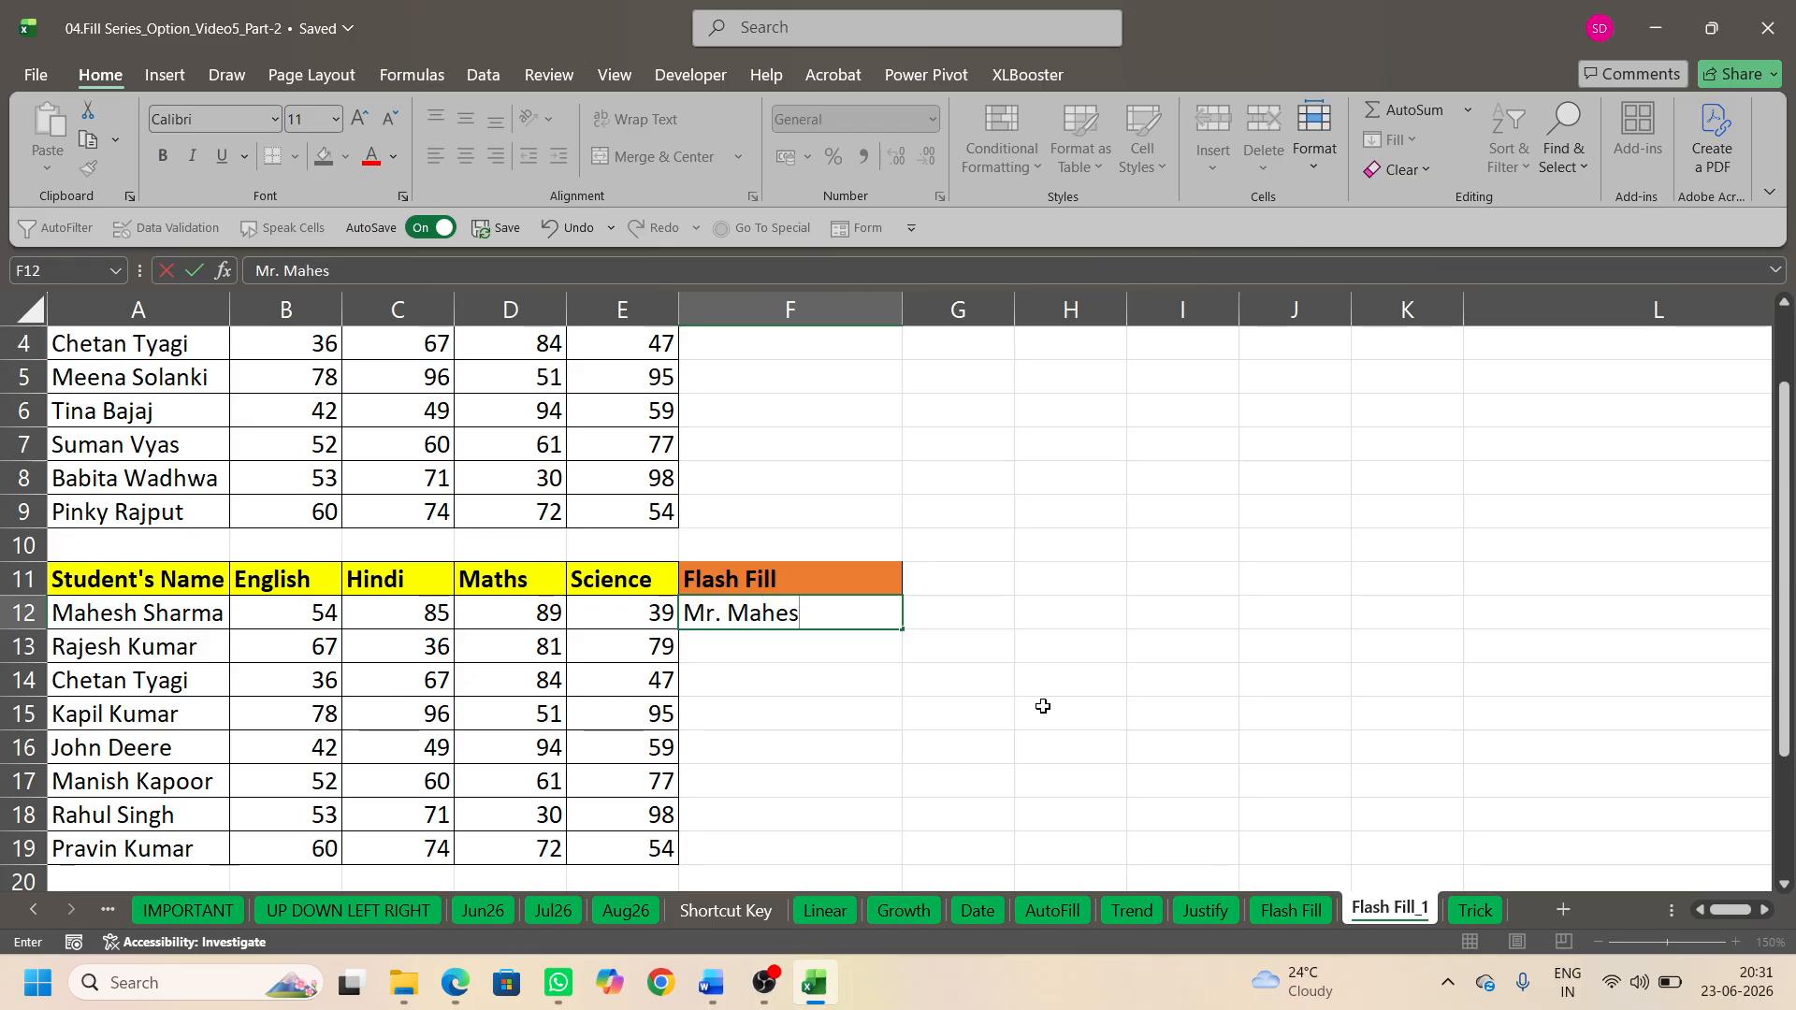
type("h Sharma")
key("Return")
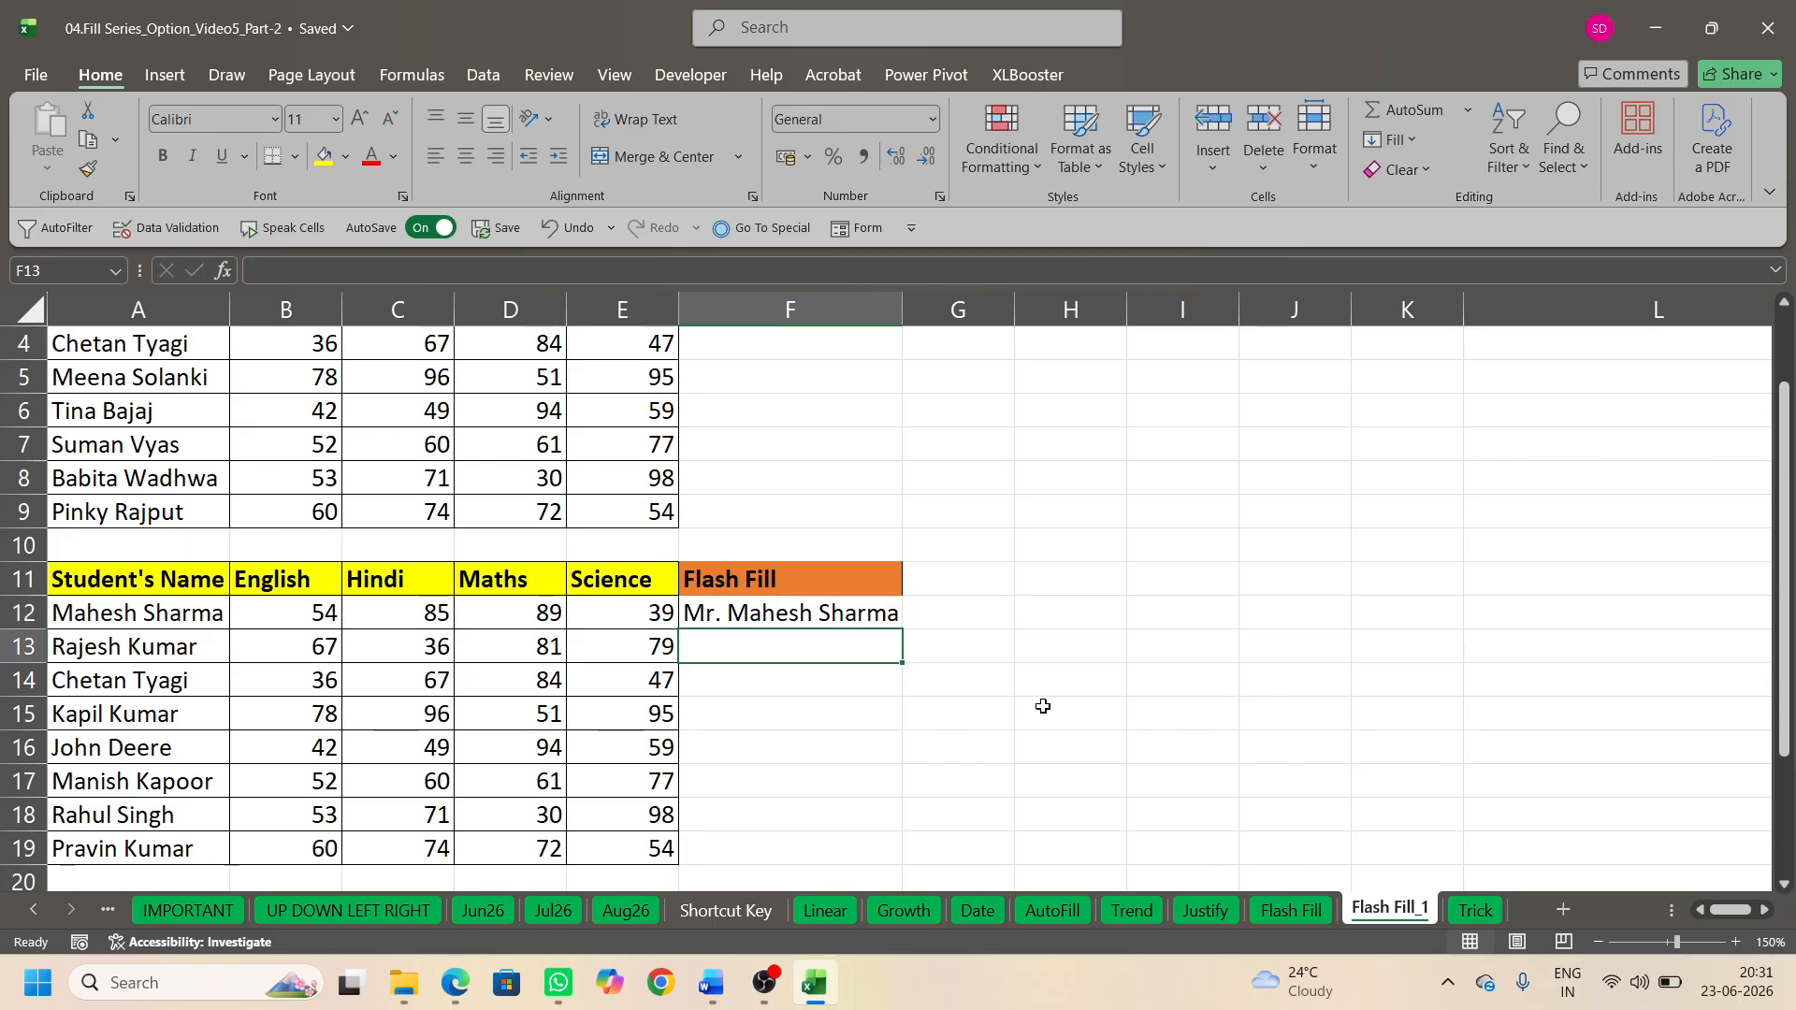
key("ctrl+e")
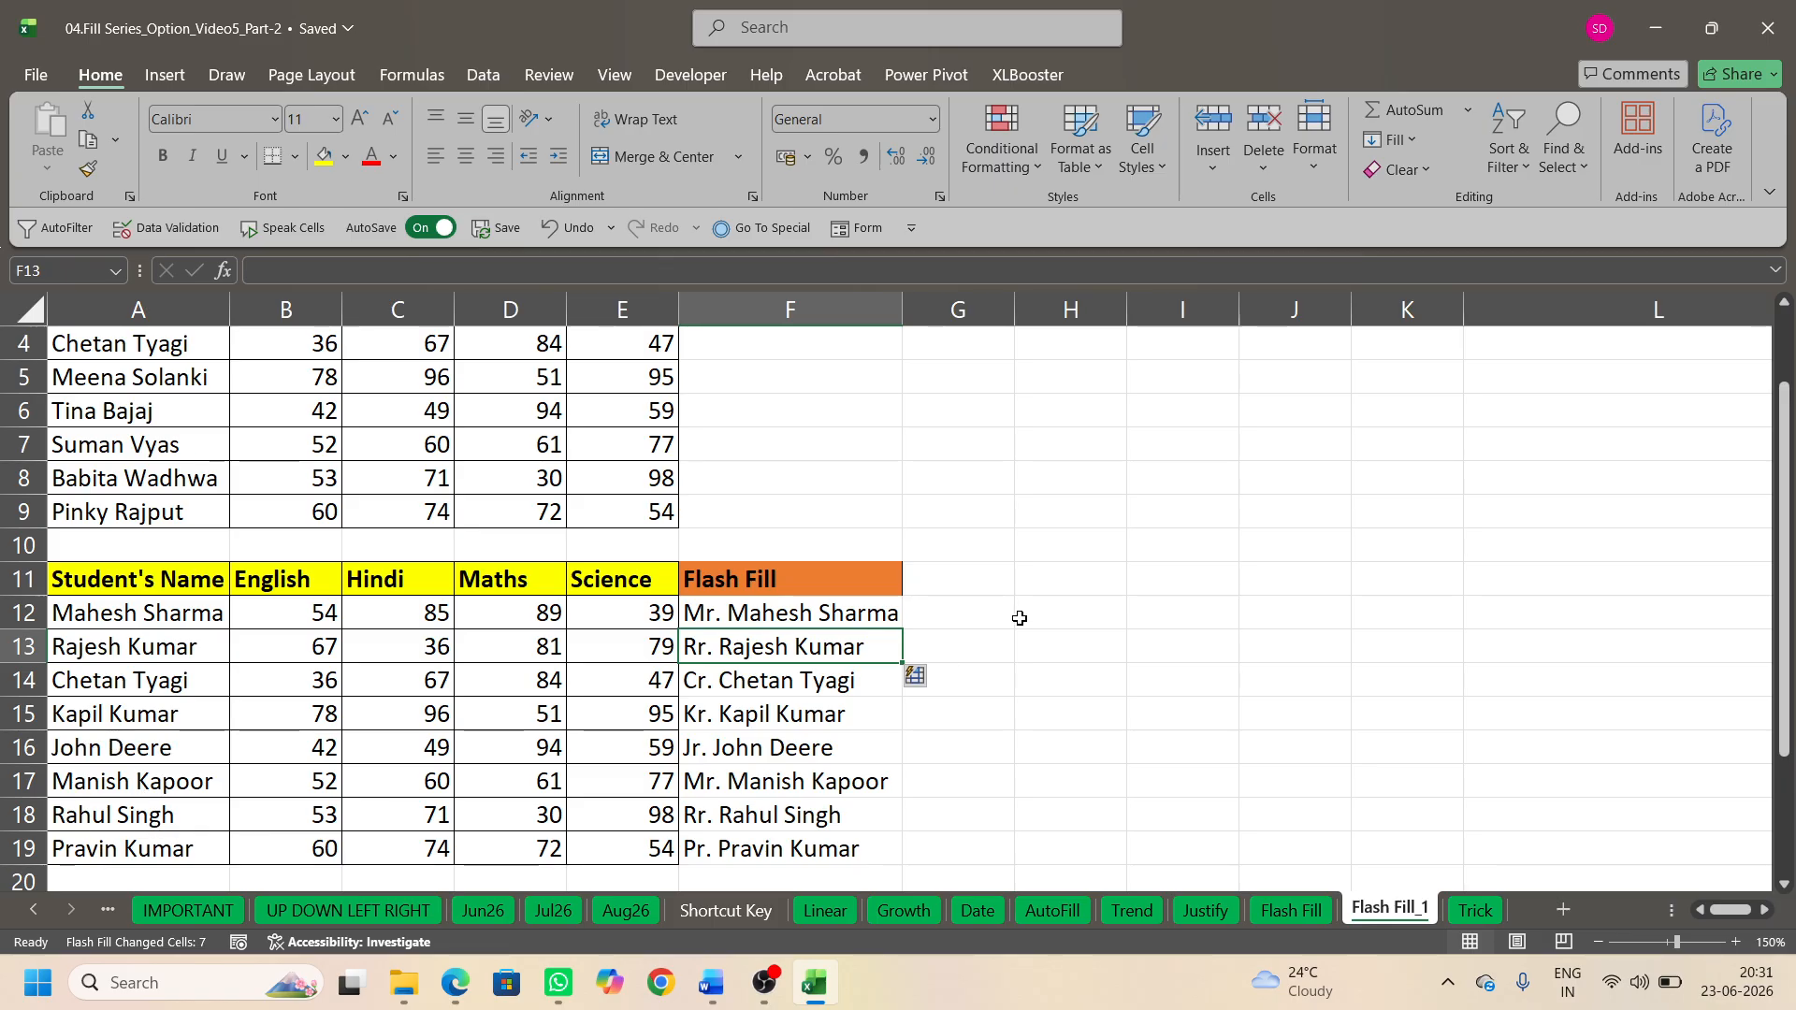
Step: Correct the title in F16 to "Mr." as an example for Flash Fill to update the column
double_click(724, 751)
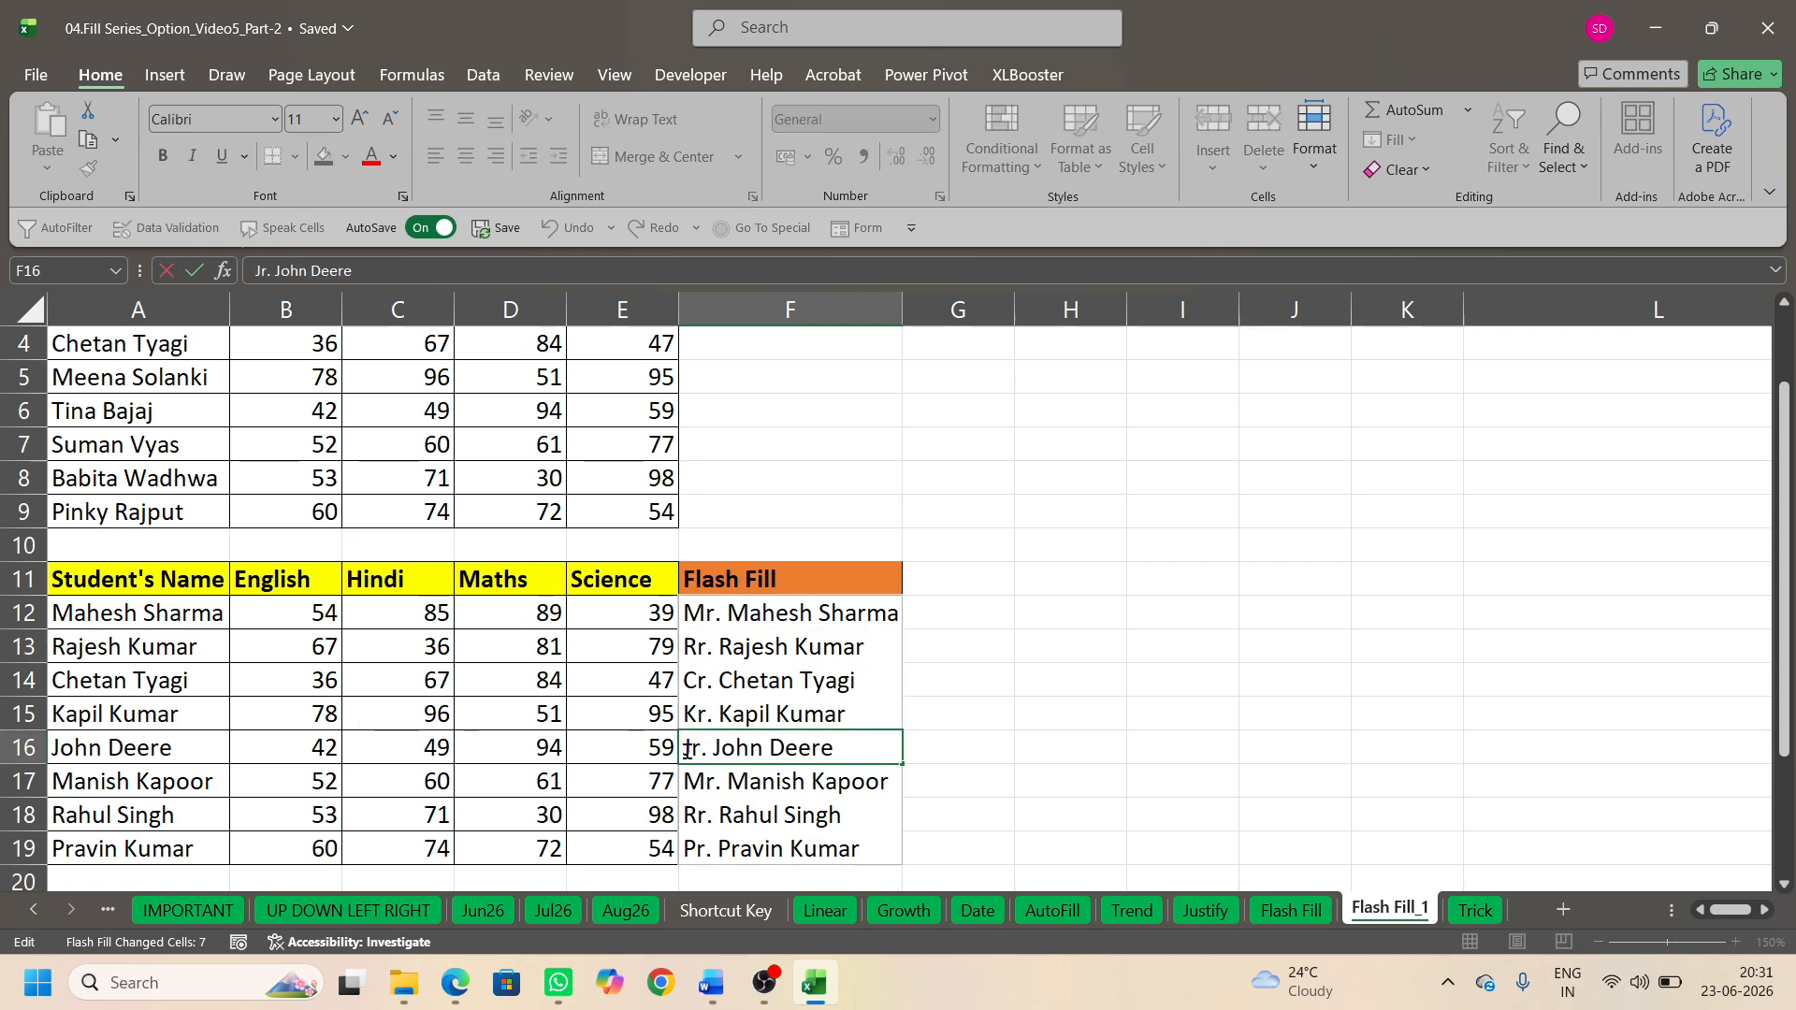
key("Escape")
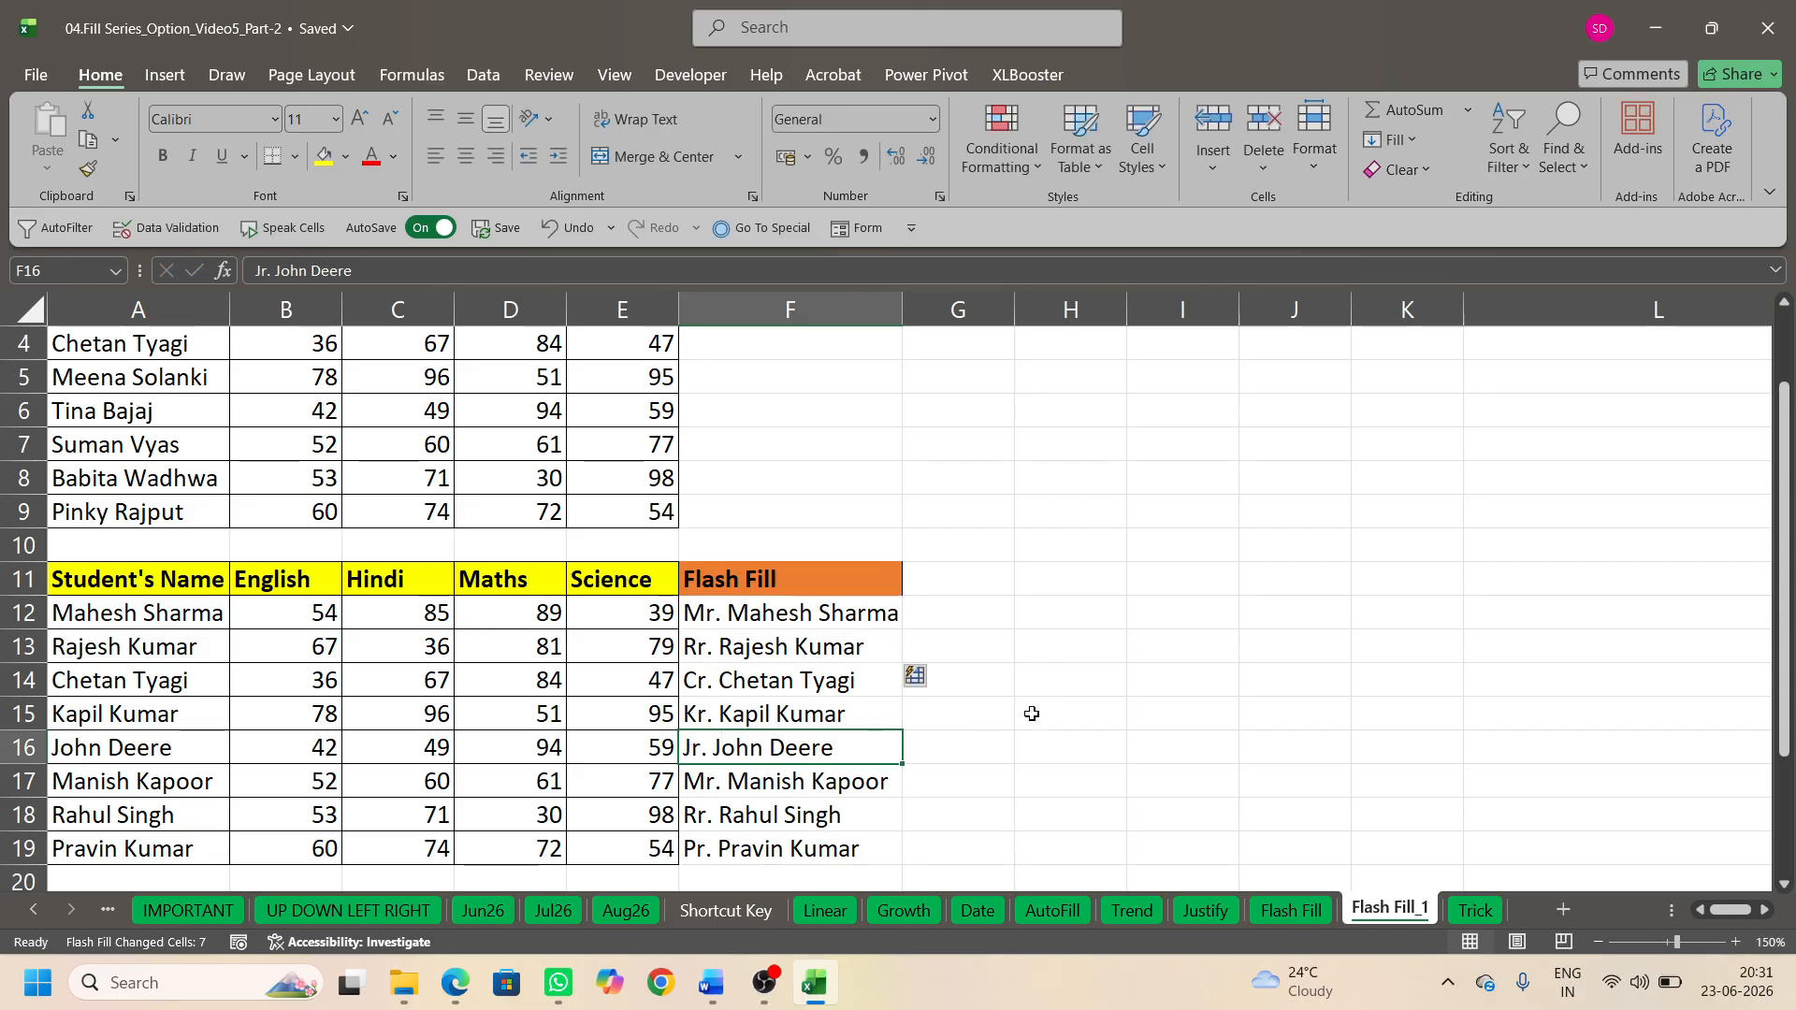
key("F2")
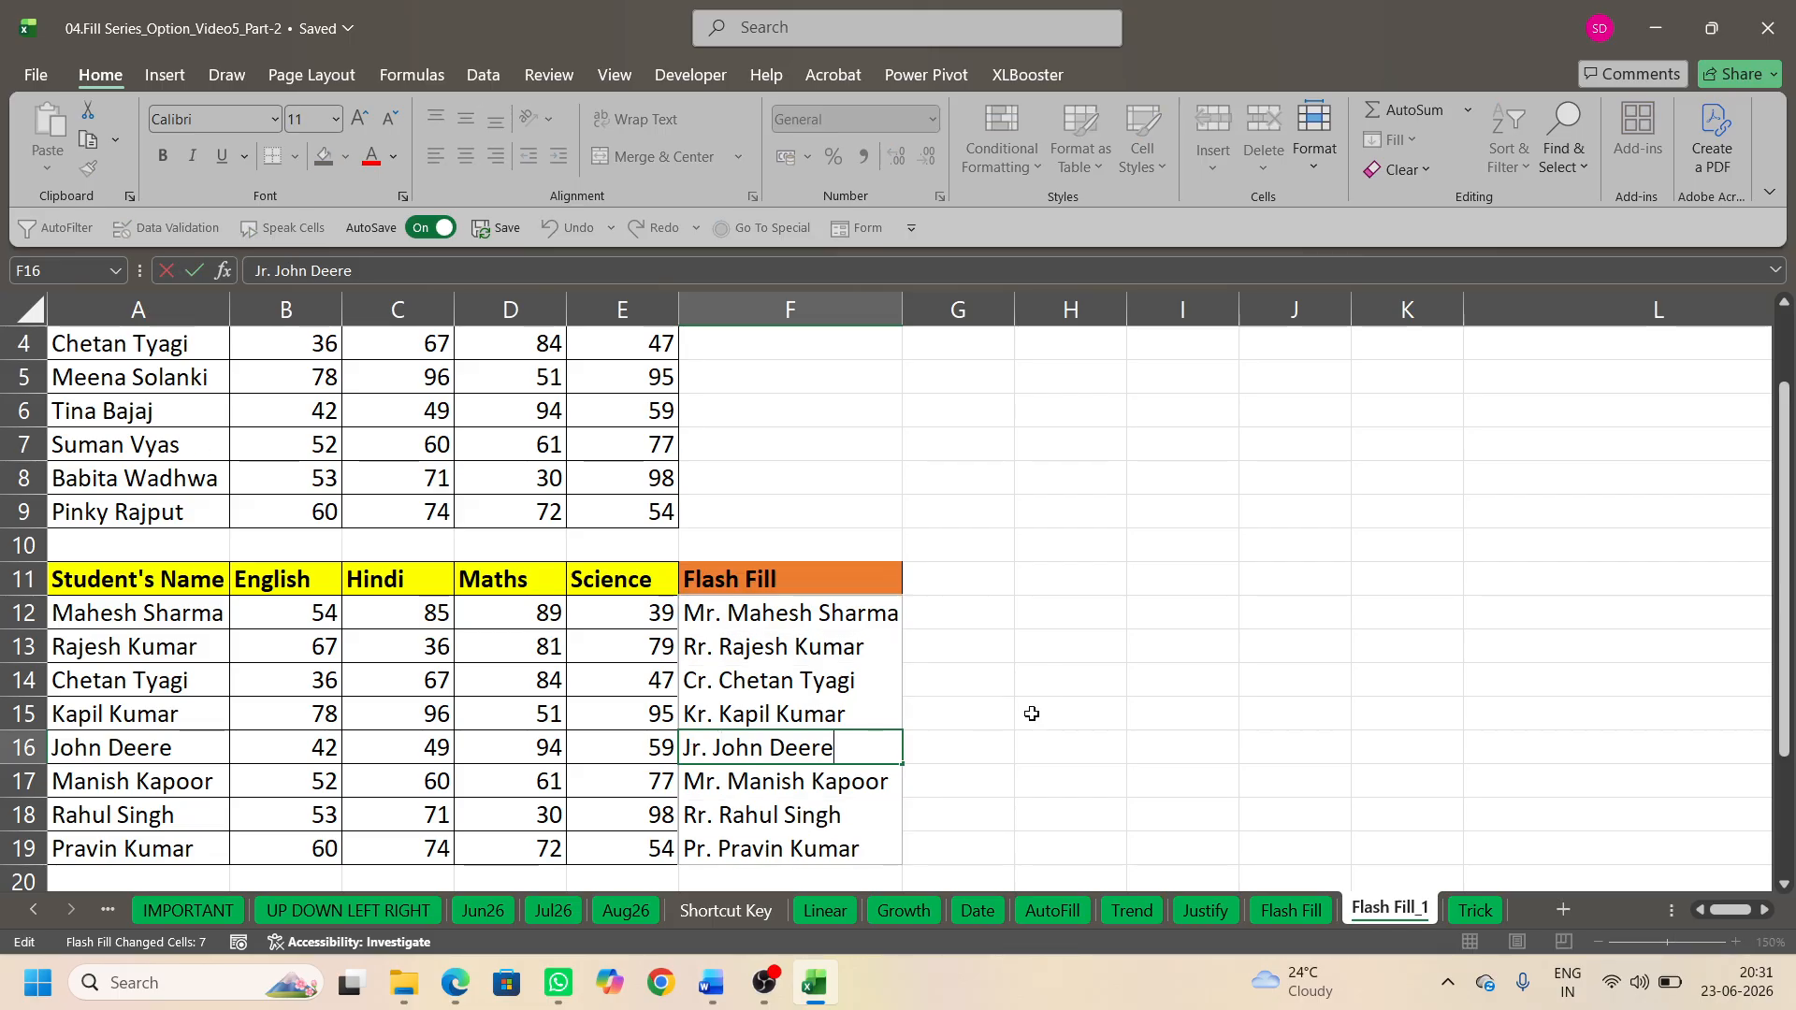
key("Delete")
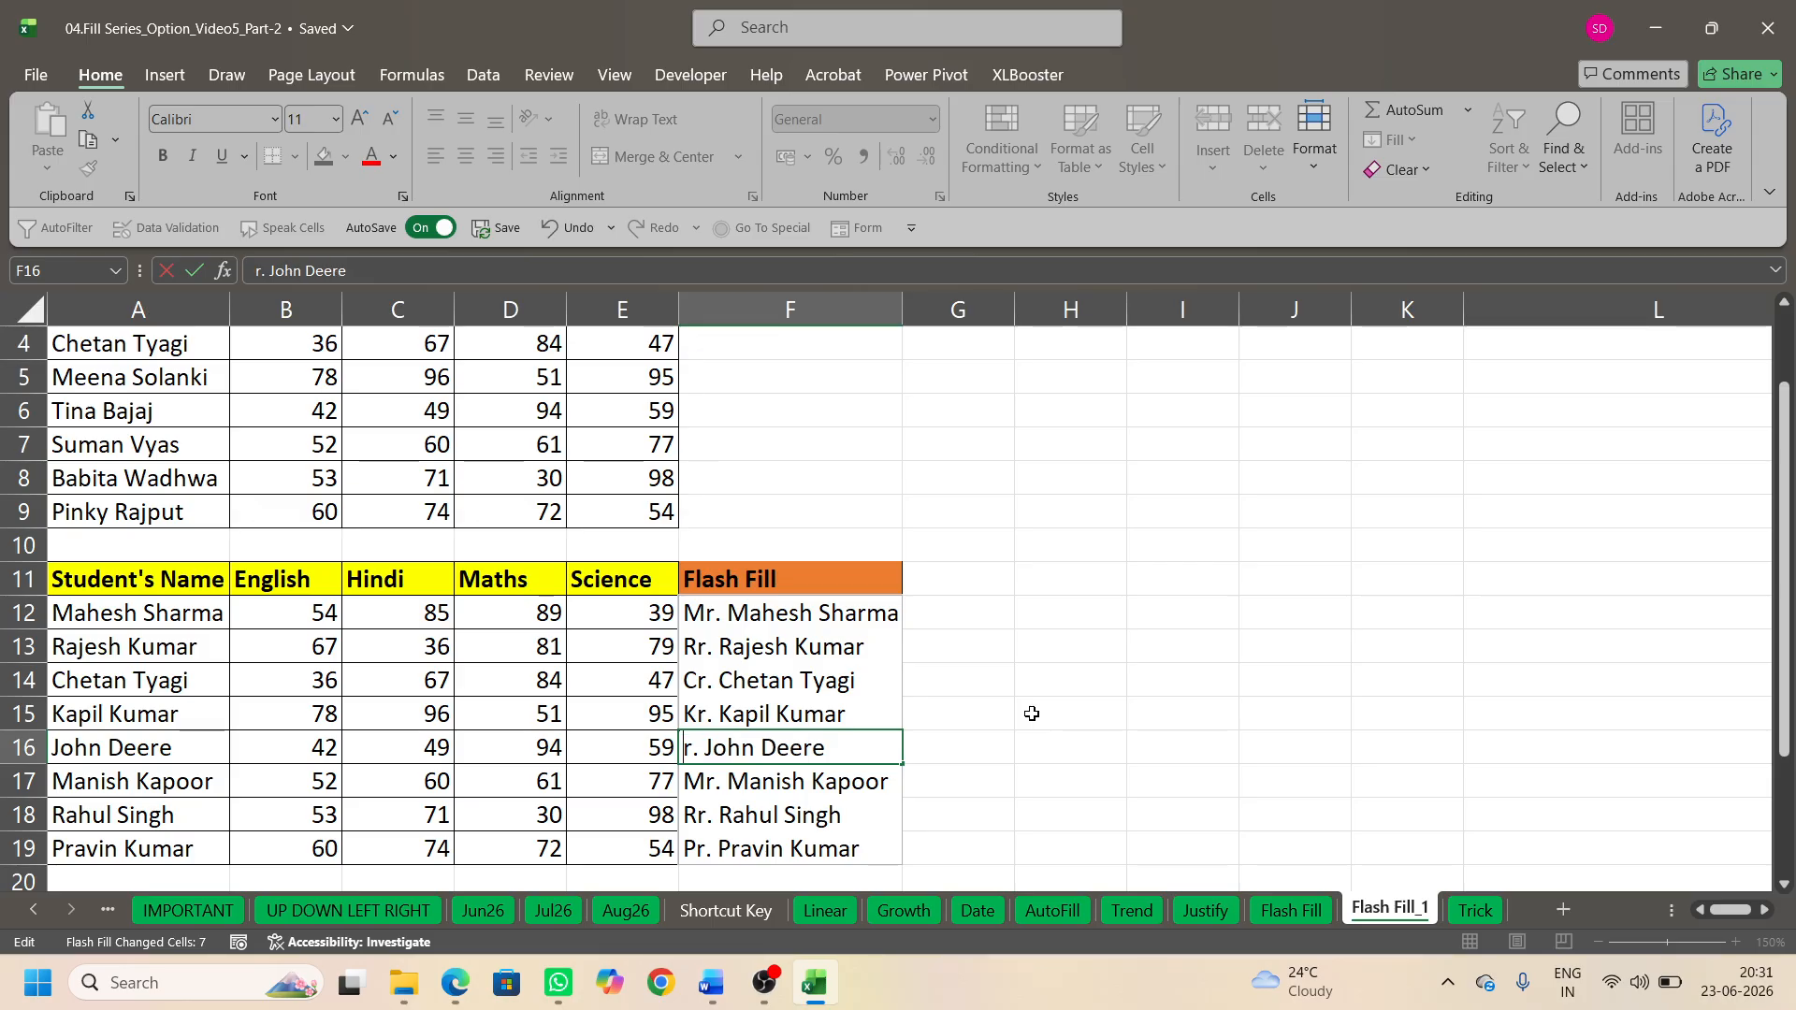
type("M")
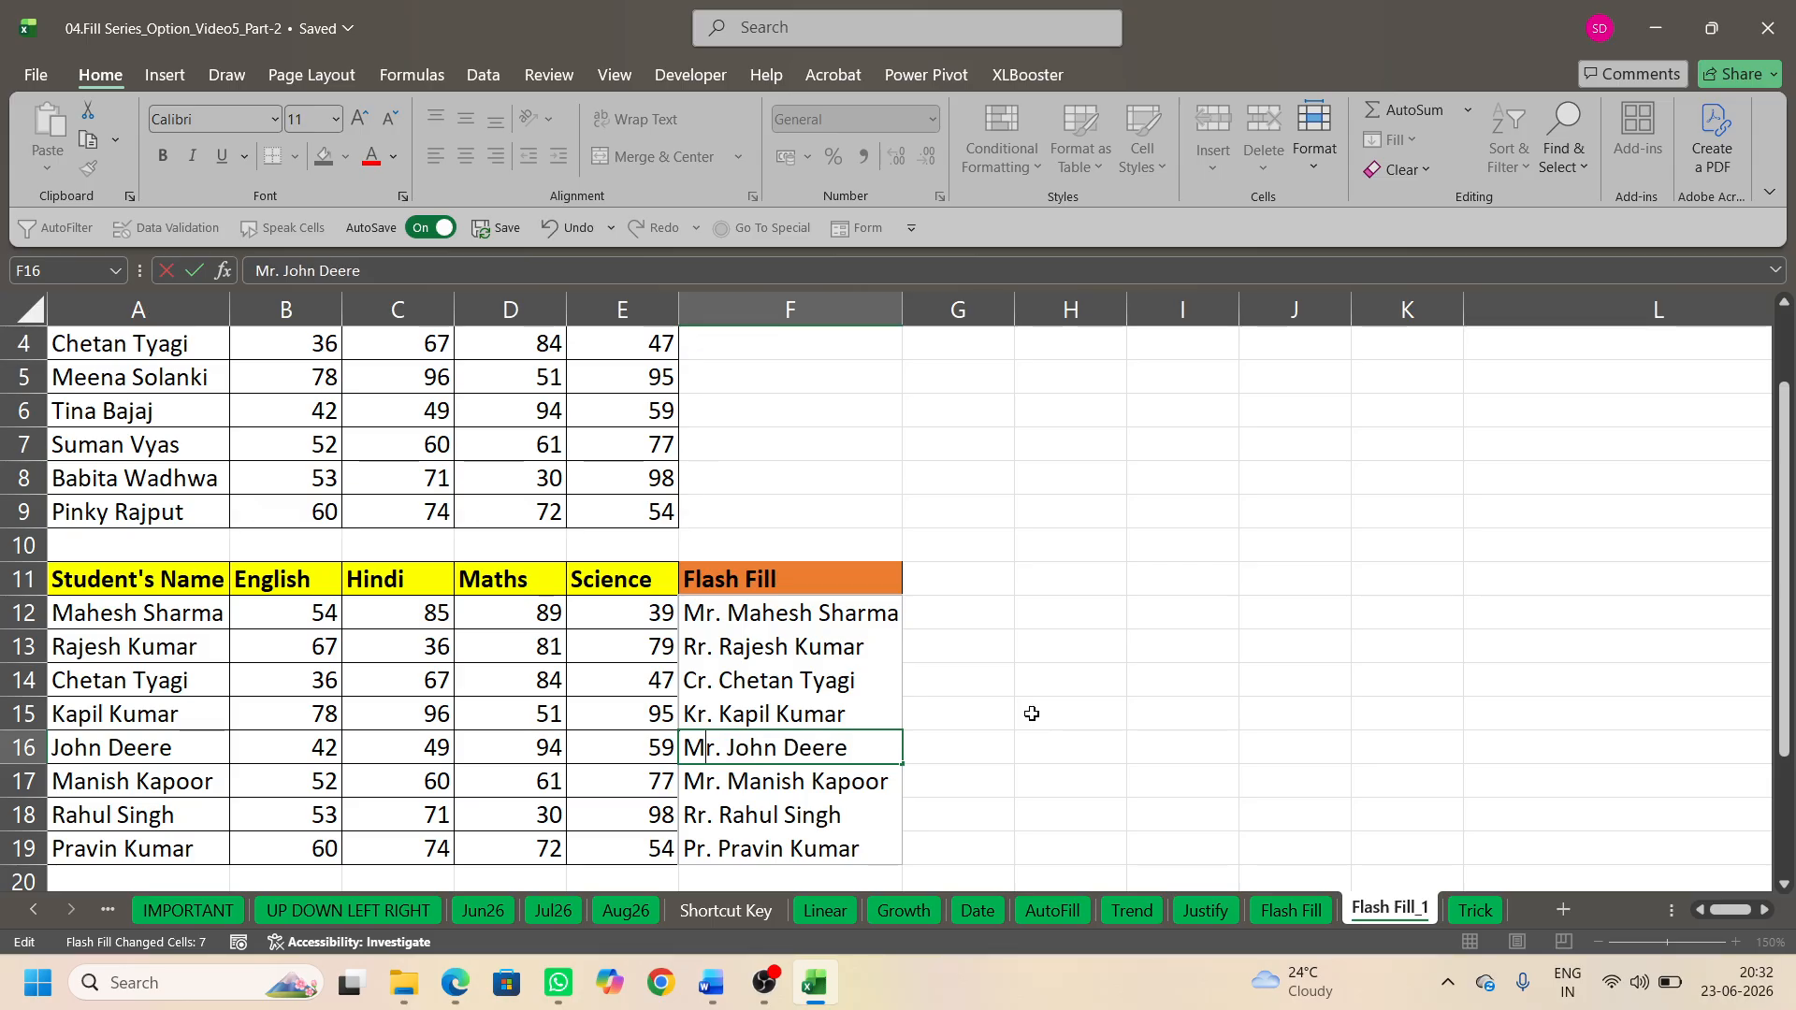
key("Return")
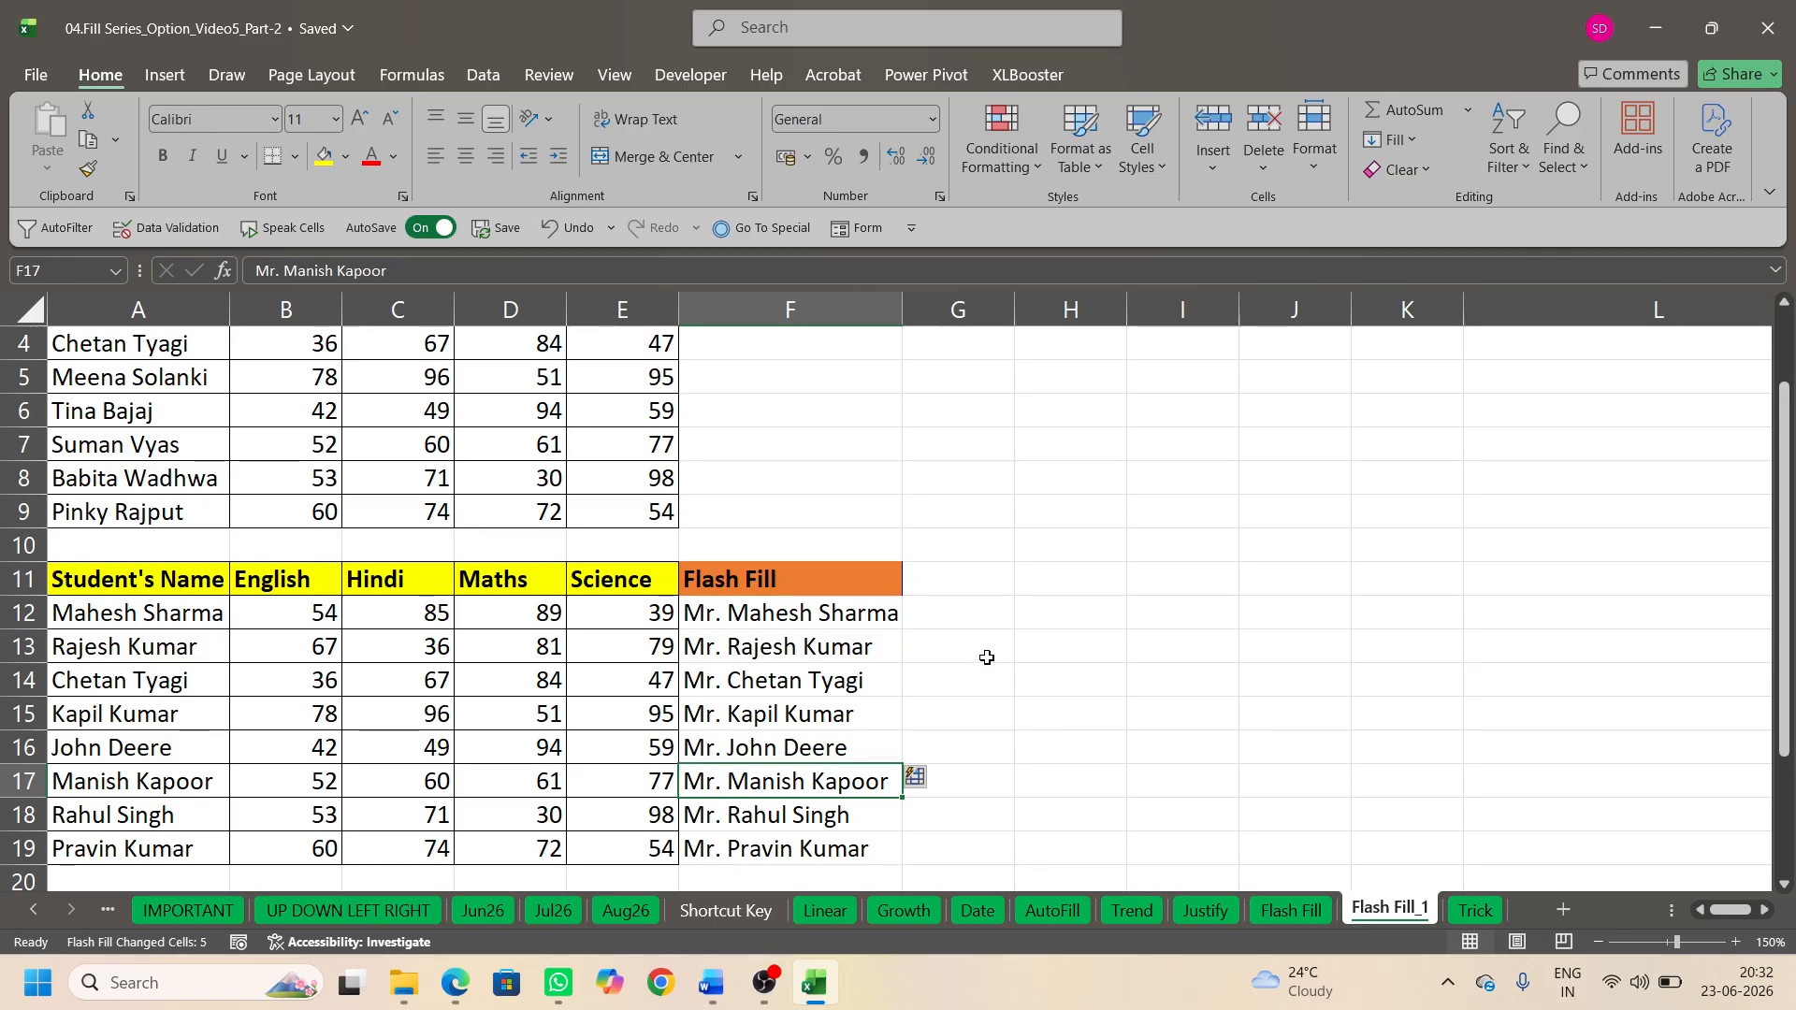
Step: Undo the title correction in F16 and the Flash Fill, and Flash Fill the column again from F13
key("ctrl+z")
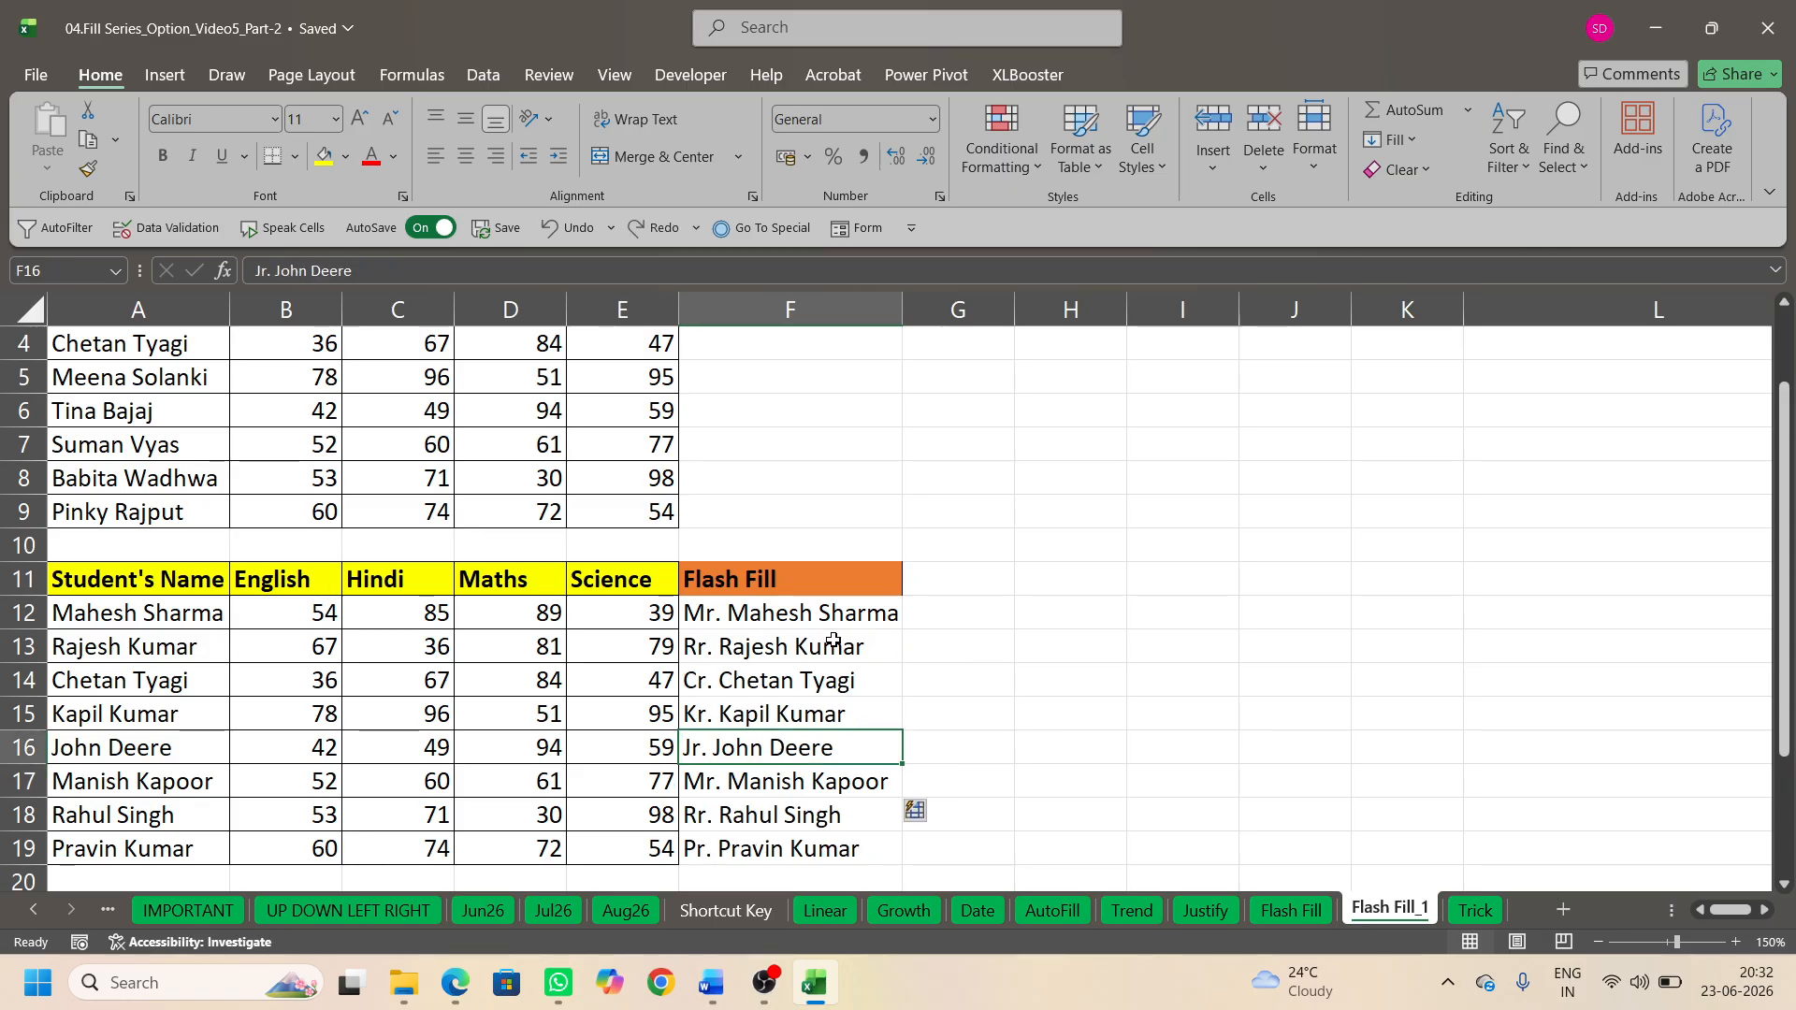
key("ctrl+z")
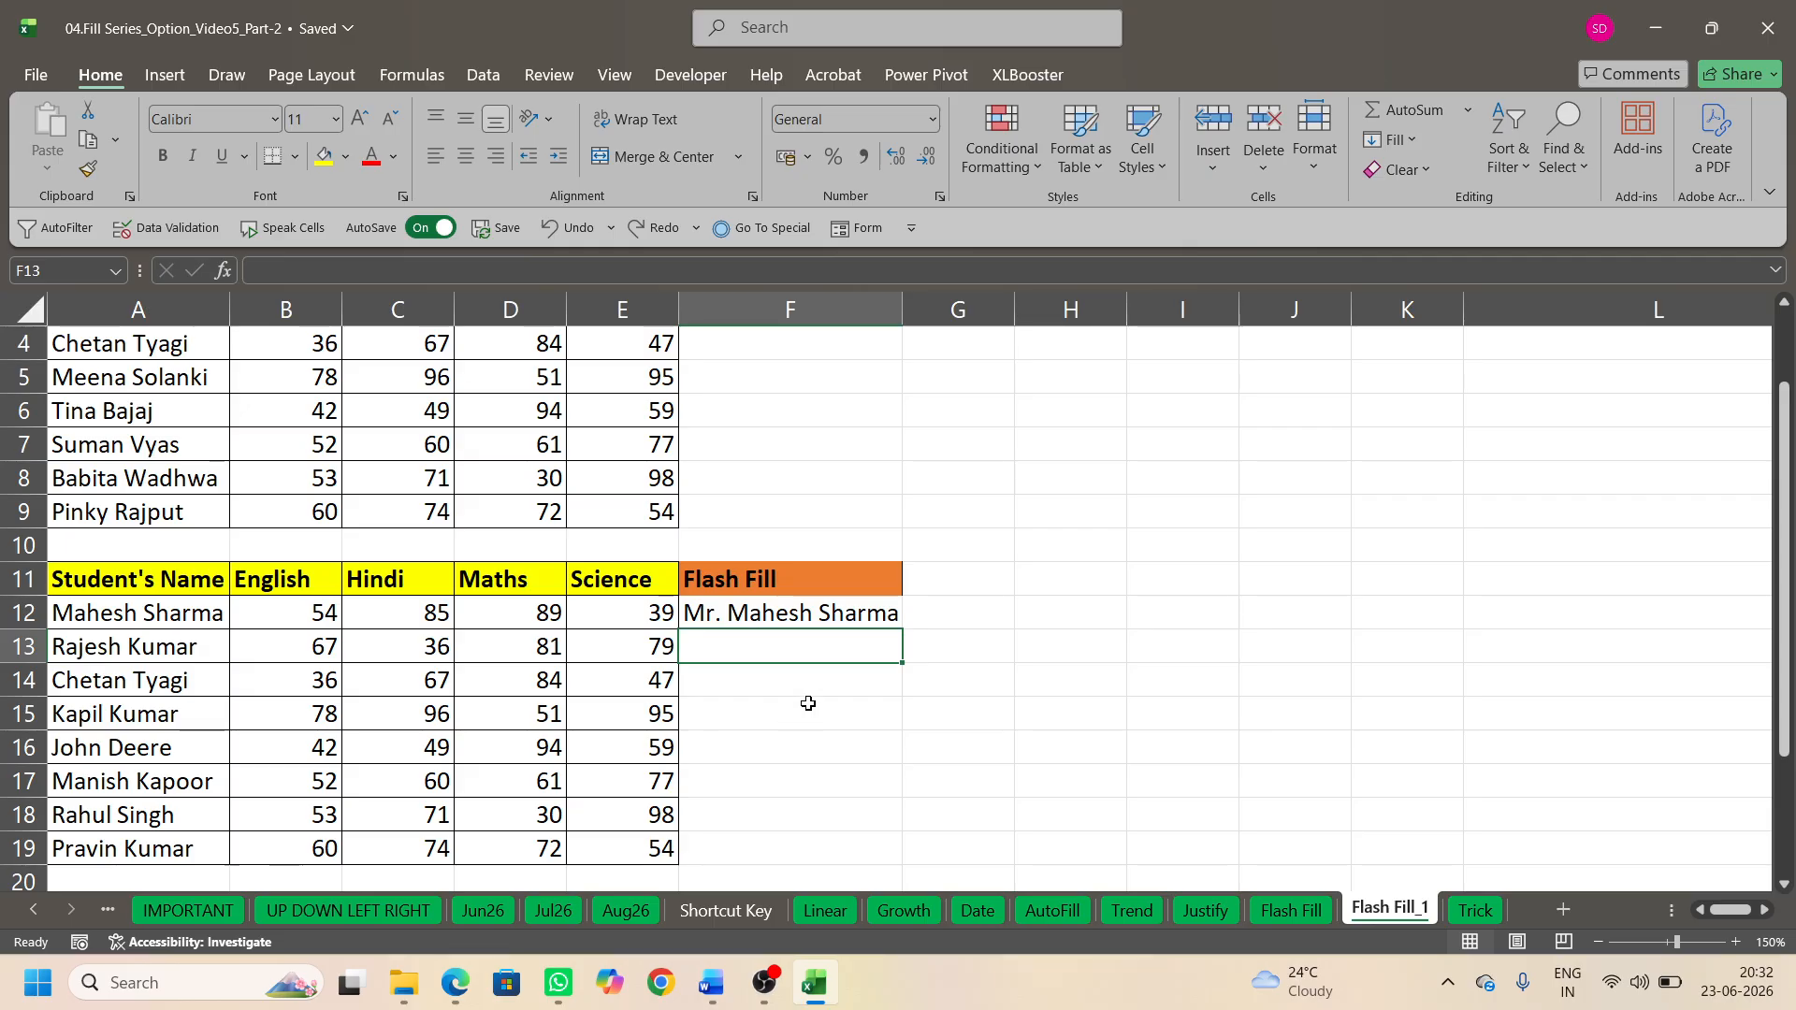
key("ctrl+e")
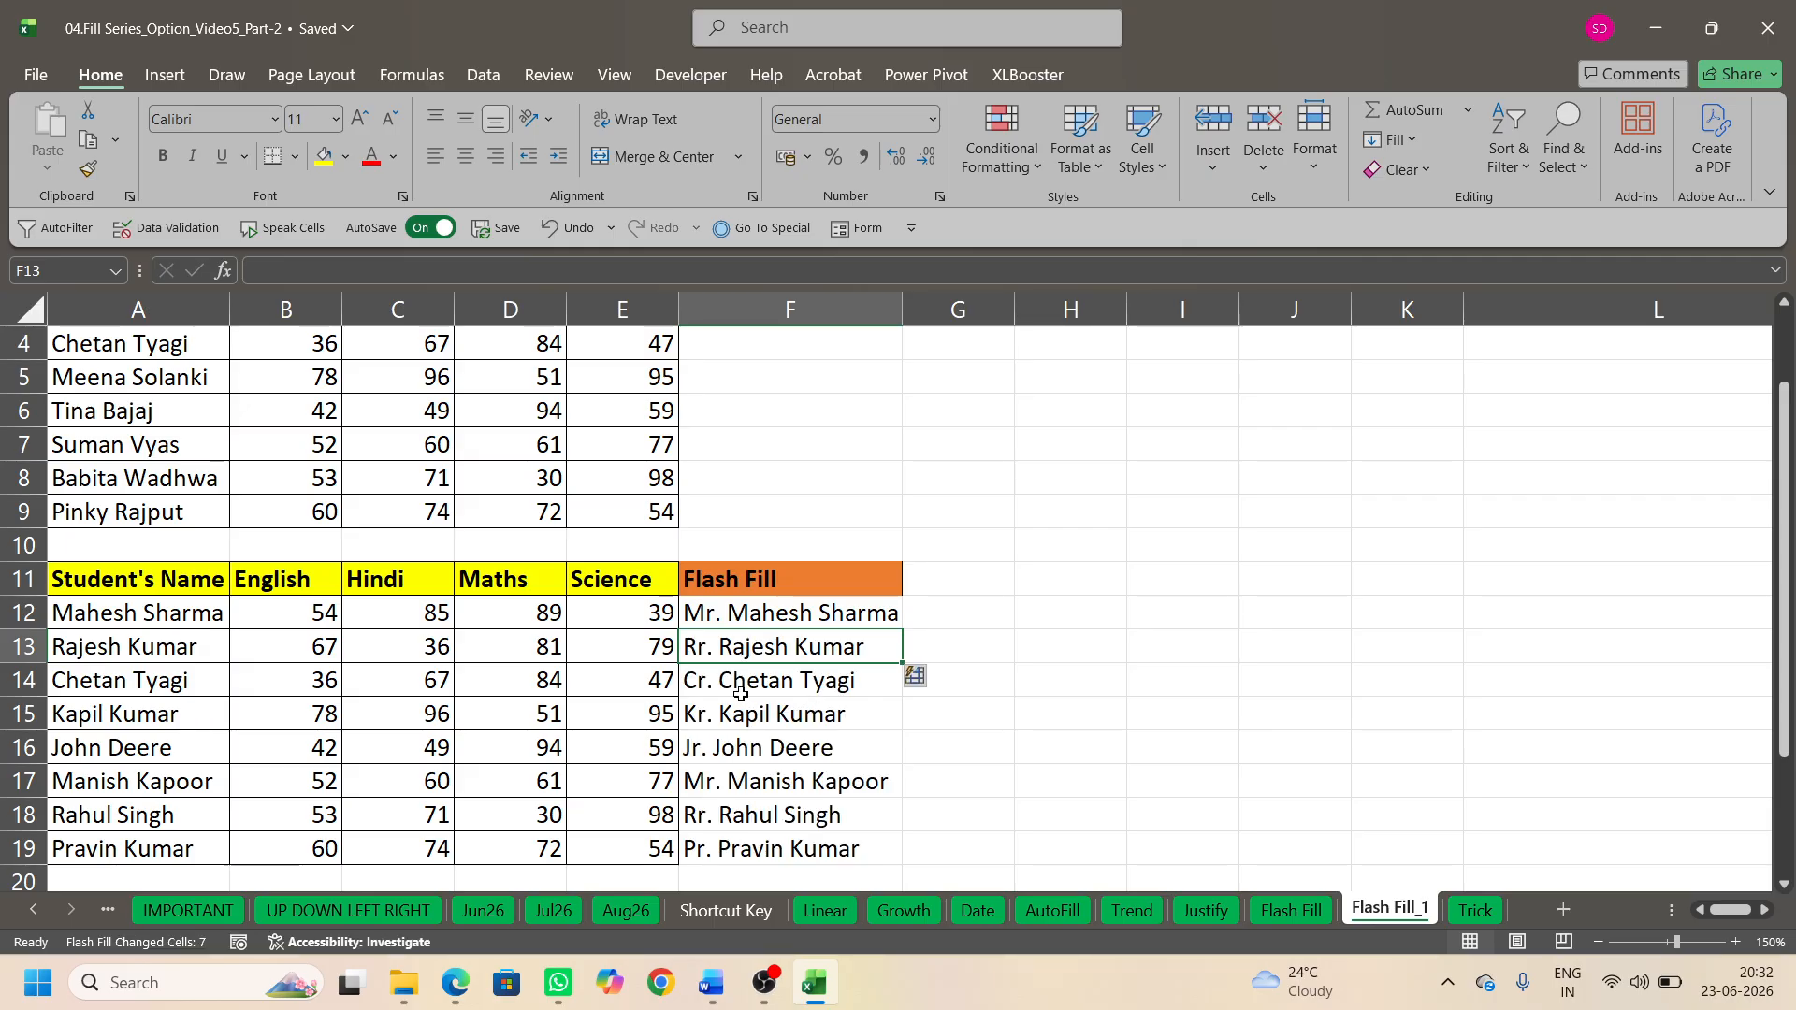
Step: Correct the title in F14 to "Mr." as an example for Flash Fill to update the column, and check the names in F12:F19
double_click(694, 682)
key("BackSpace")
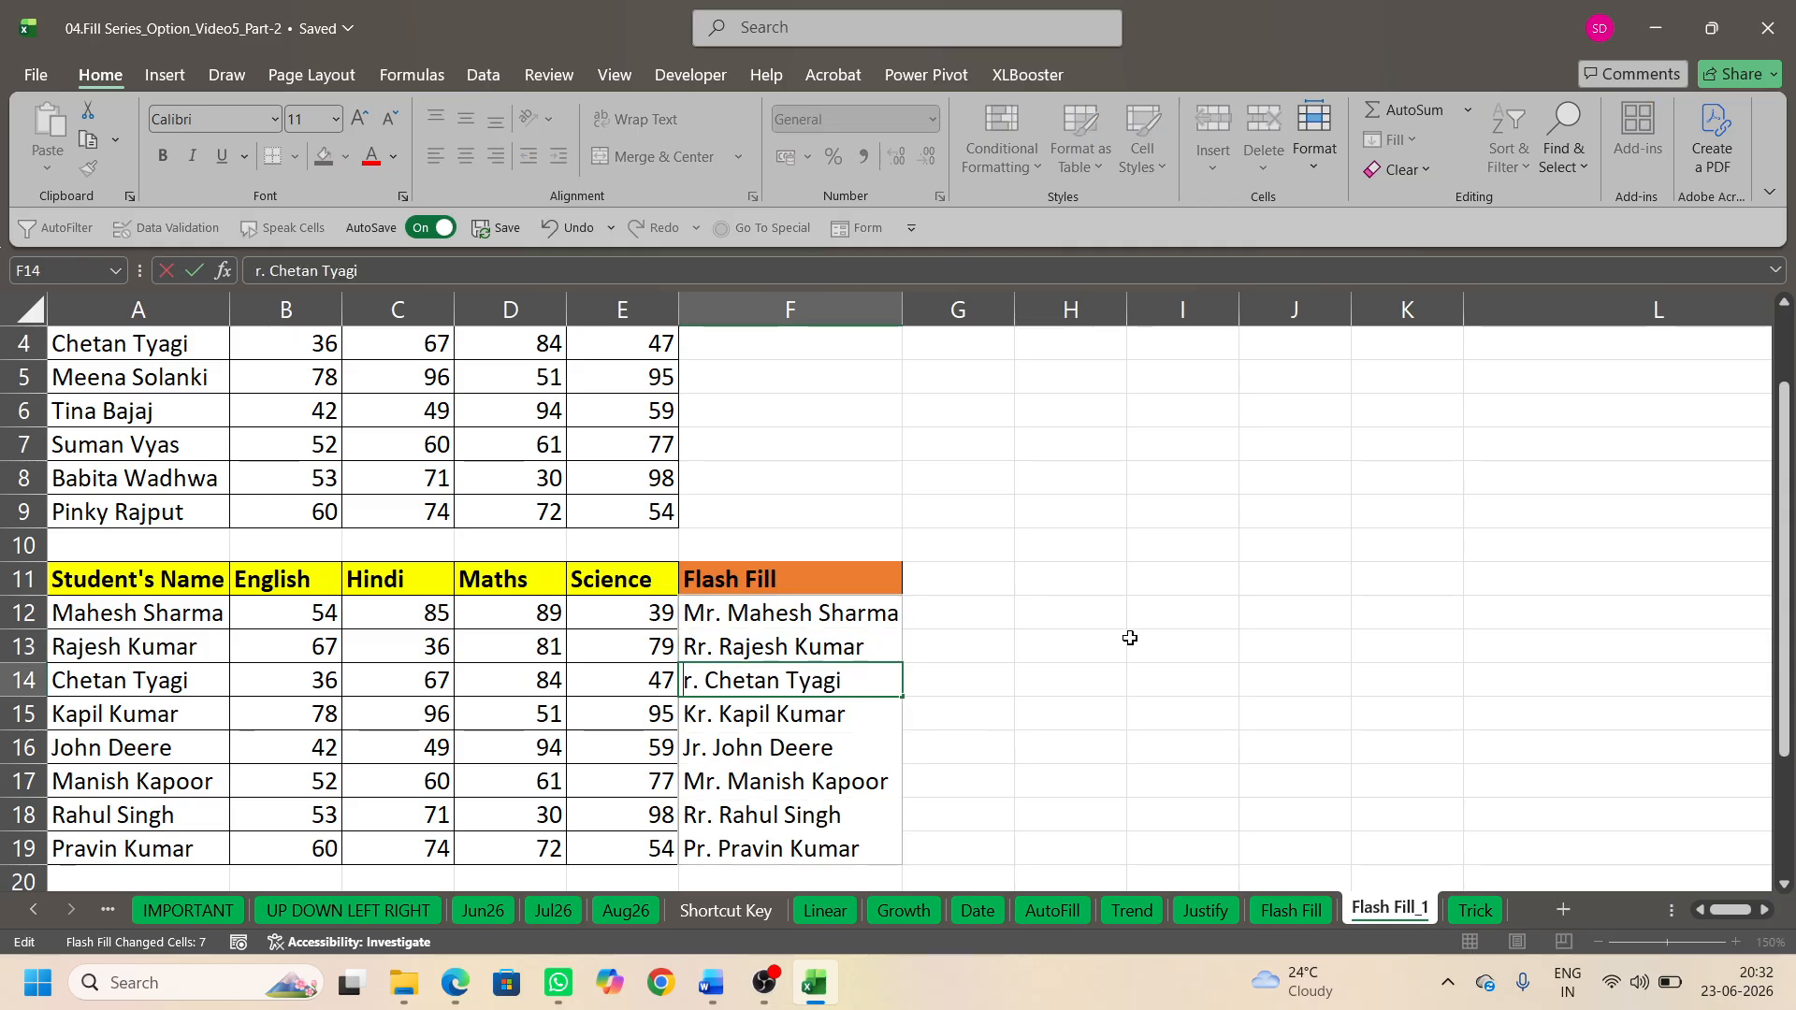
type("M")
key("Return")
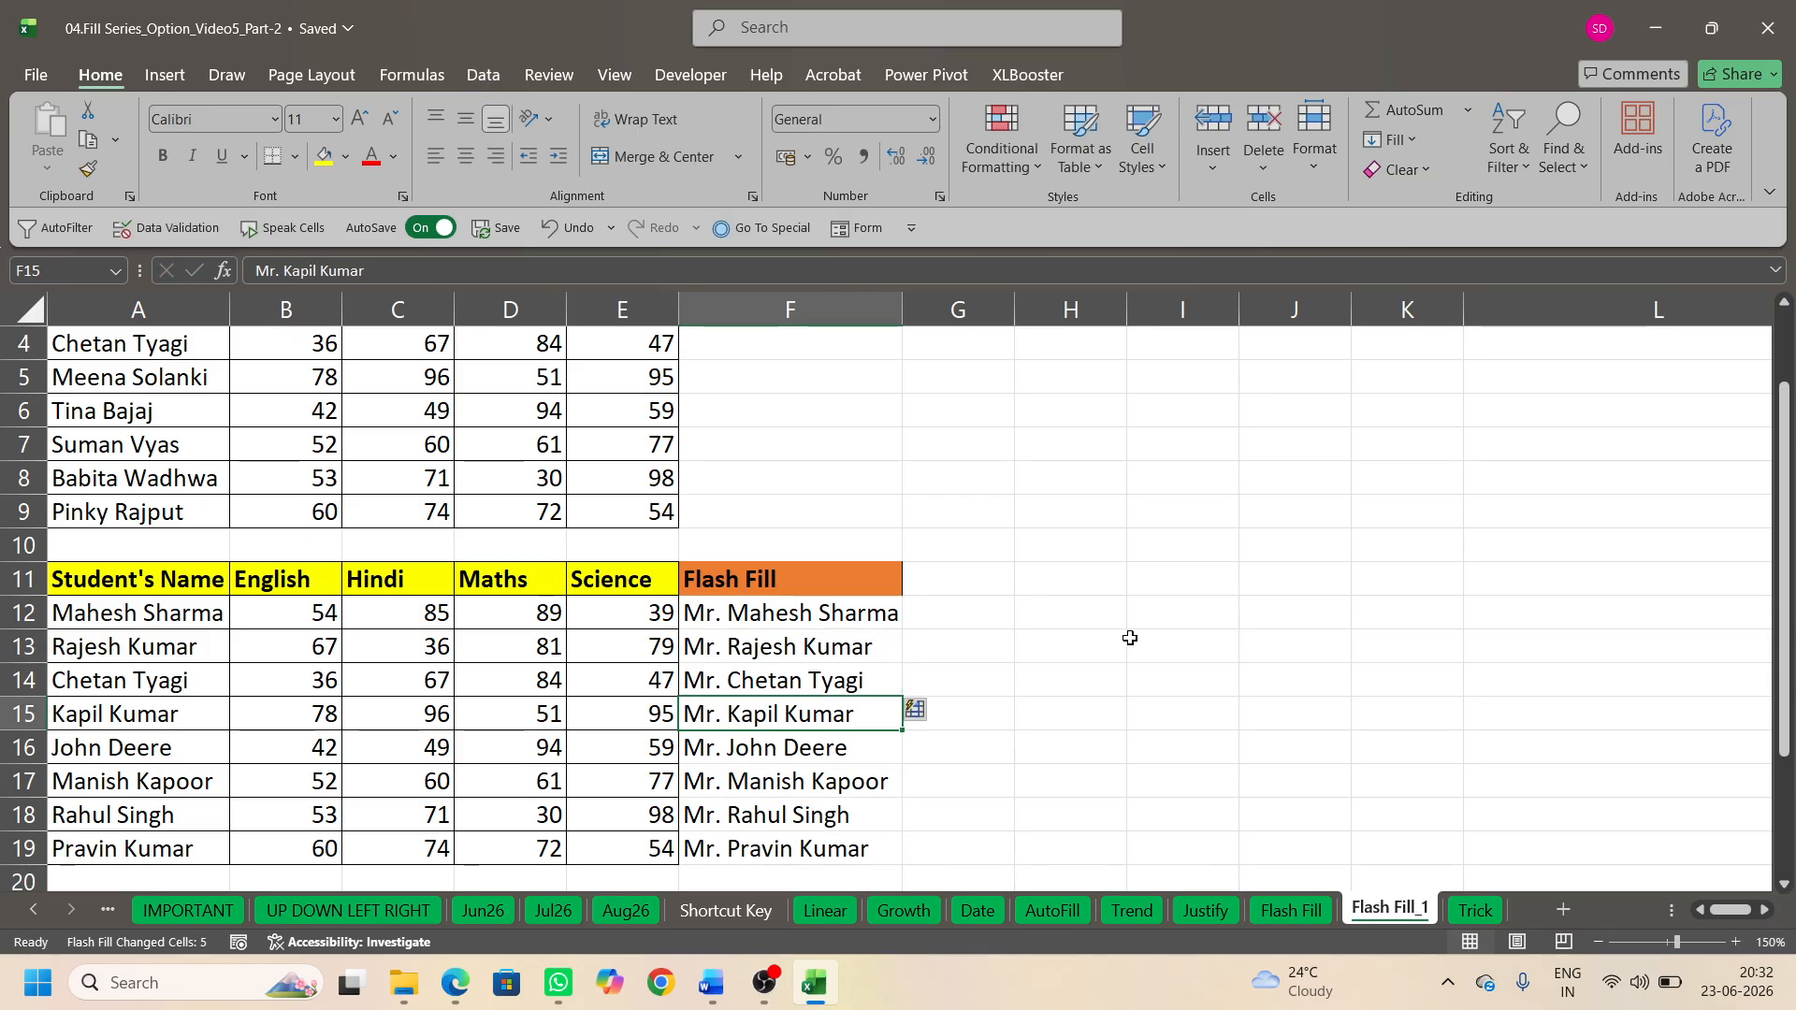
left_click_drag(747, 612, 761, 842)
left_click(756, 655)
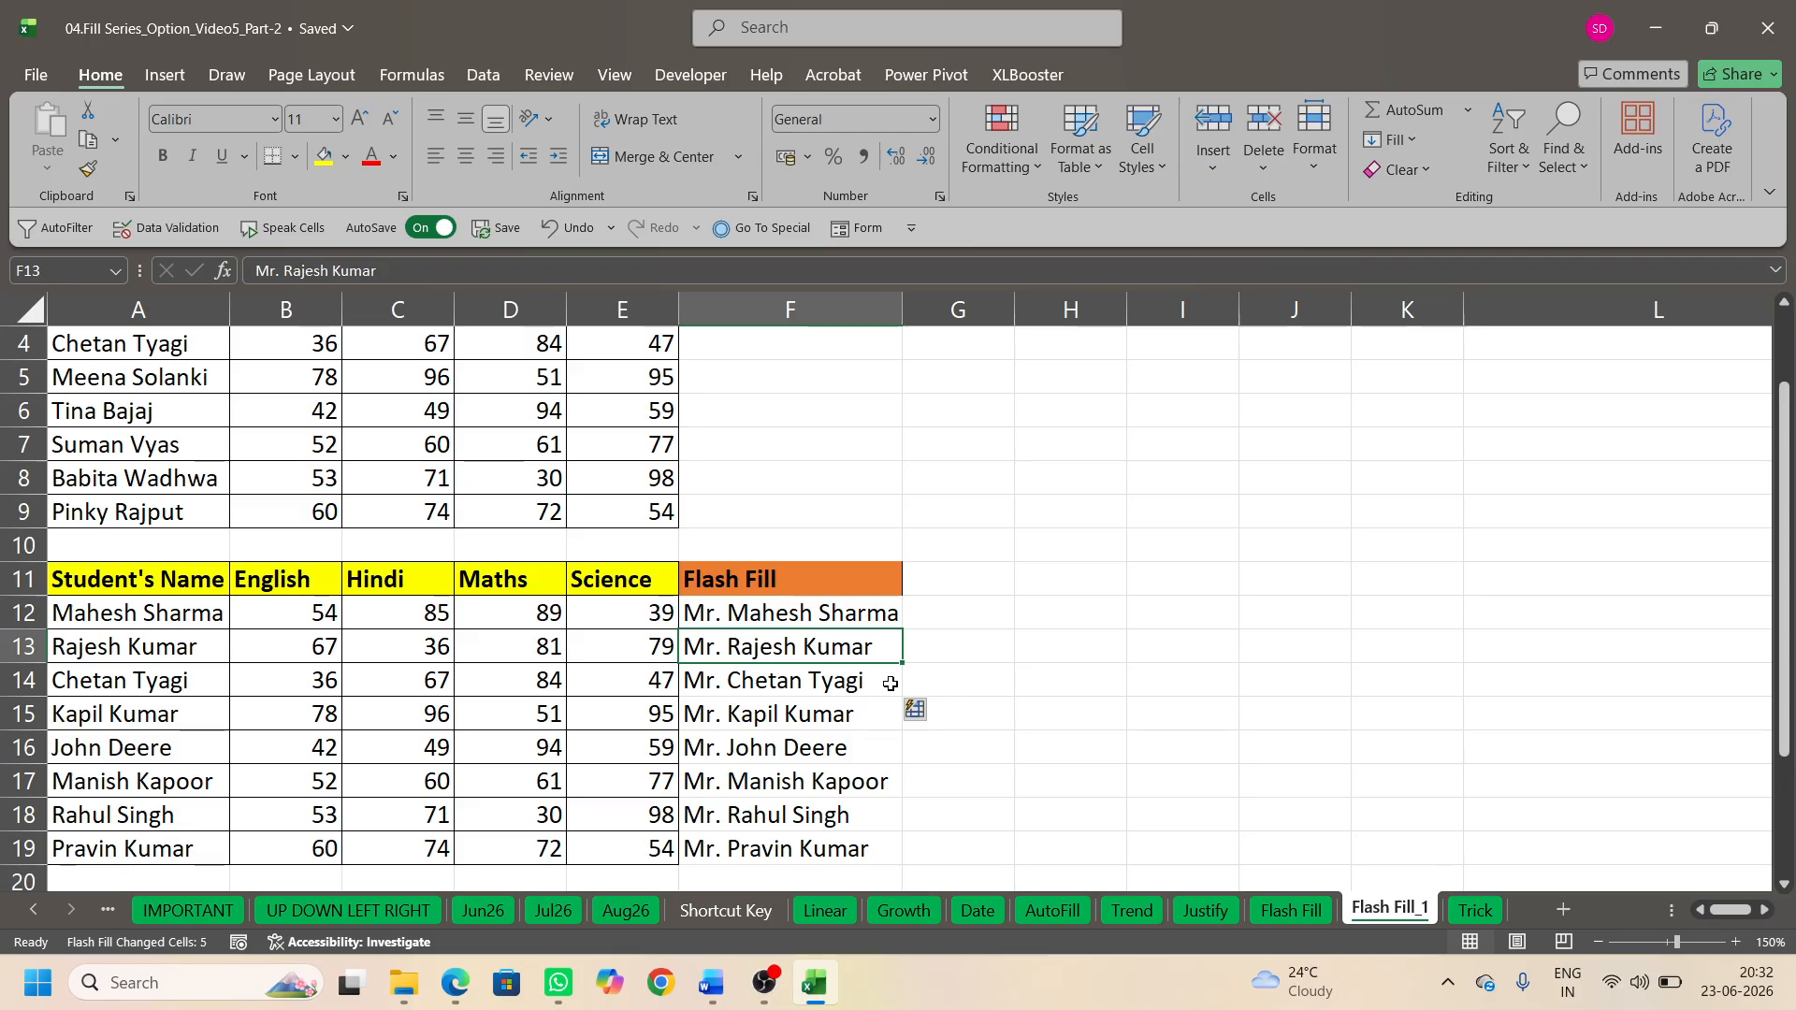
Step: Set the Flash Fill_1 sheet's tab color to standard green
scroll(866, 646, "up", 1)
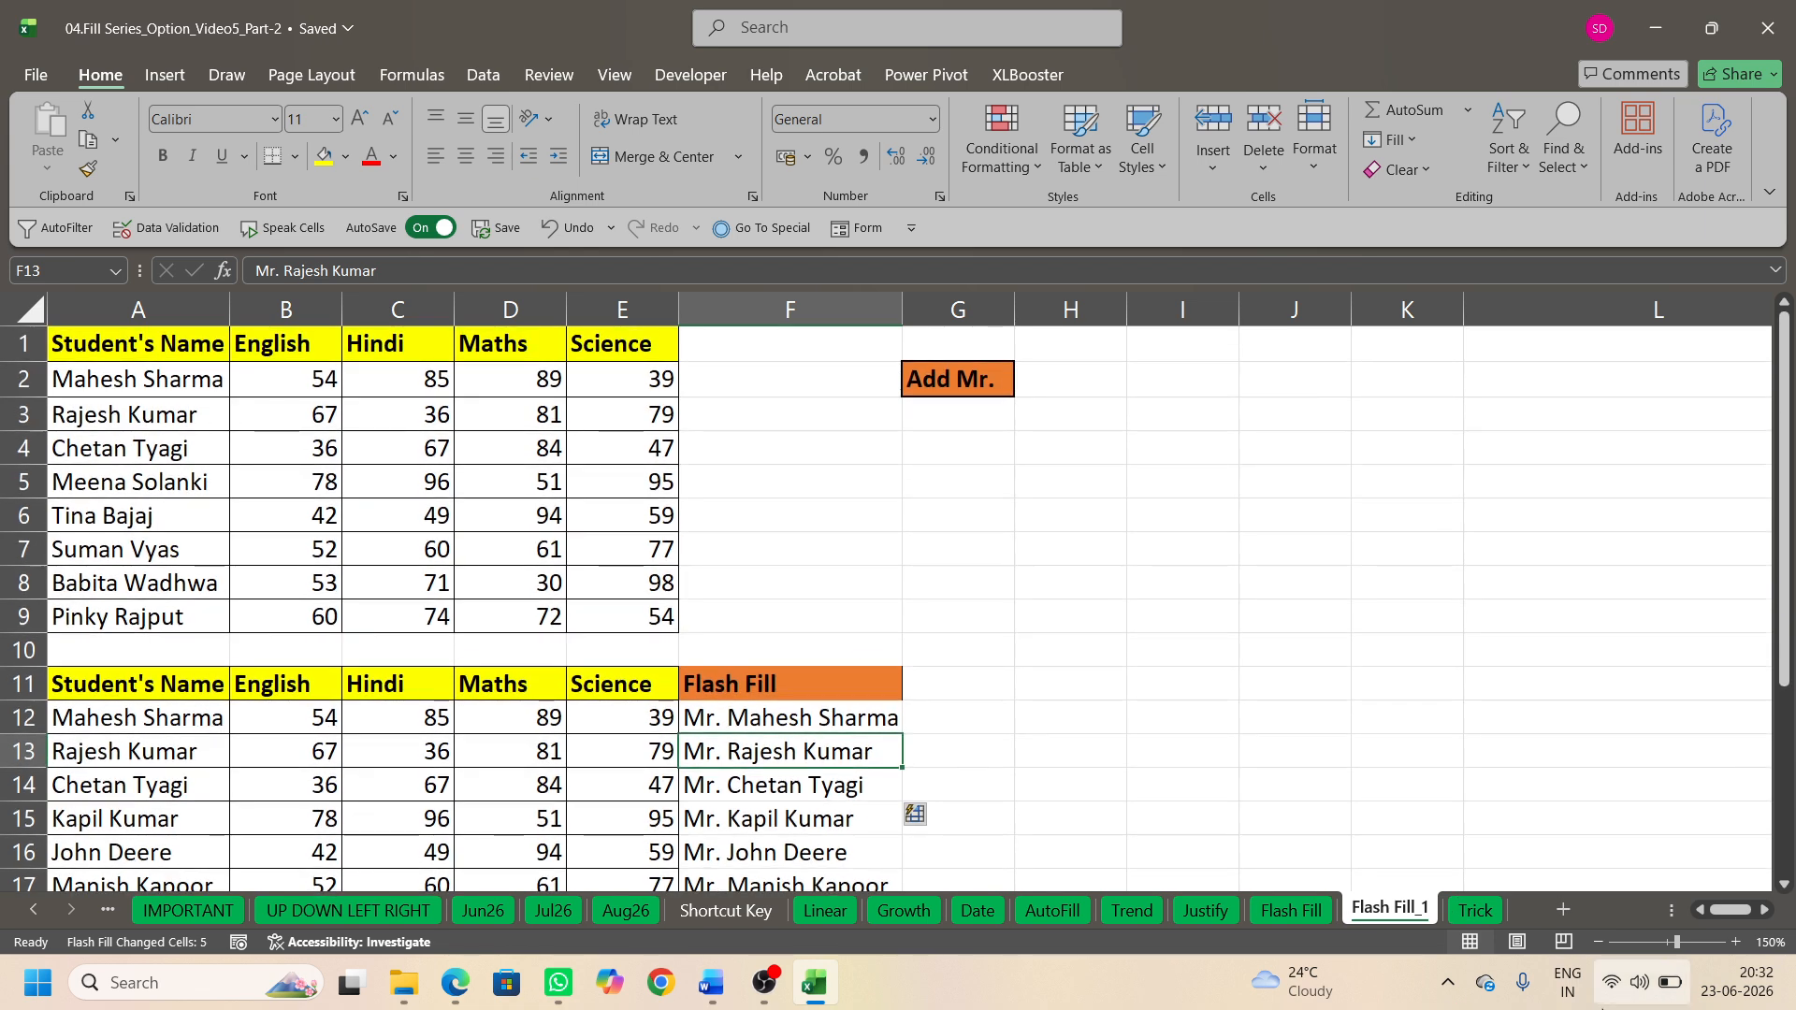
right_click(1387, 914)
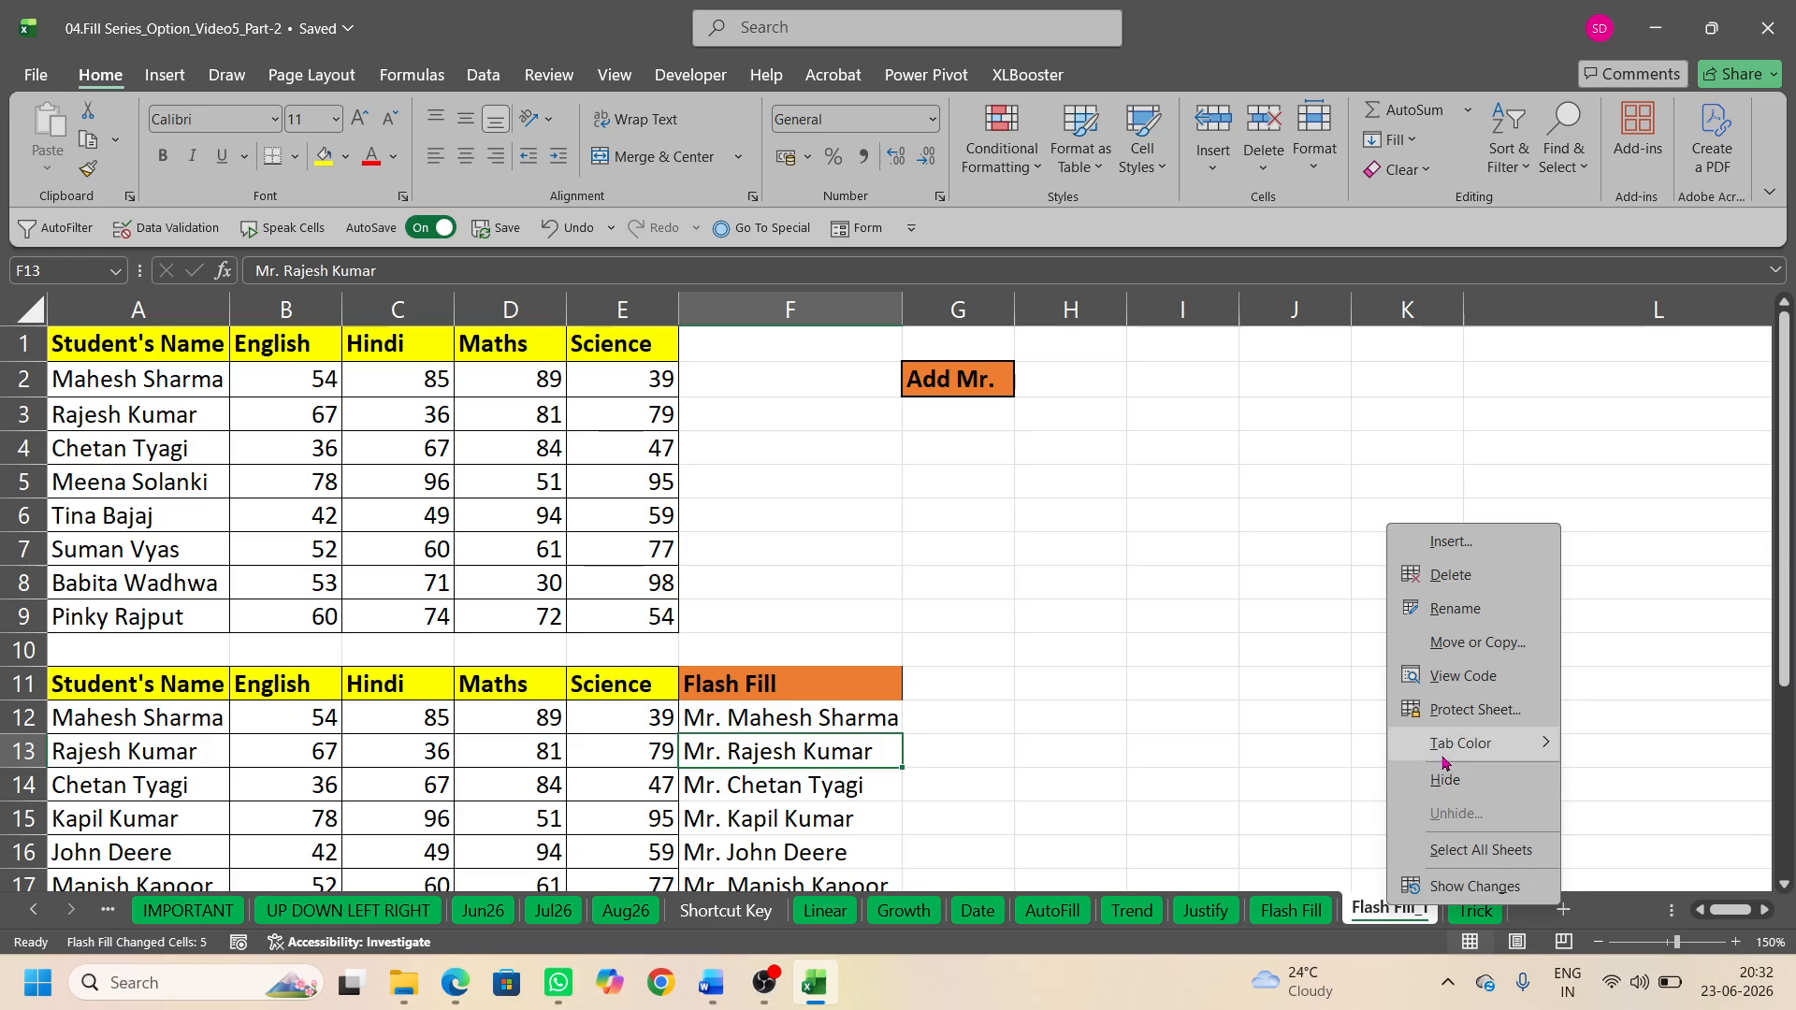
mouse_move(1445, 745)
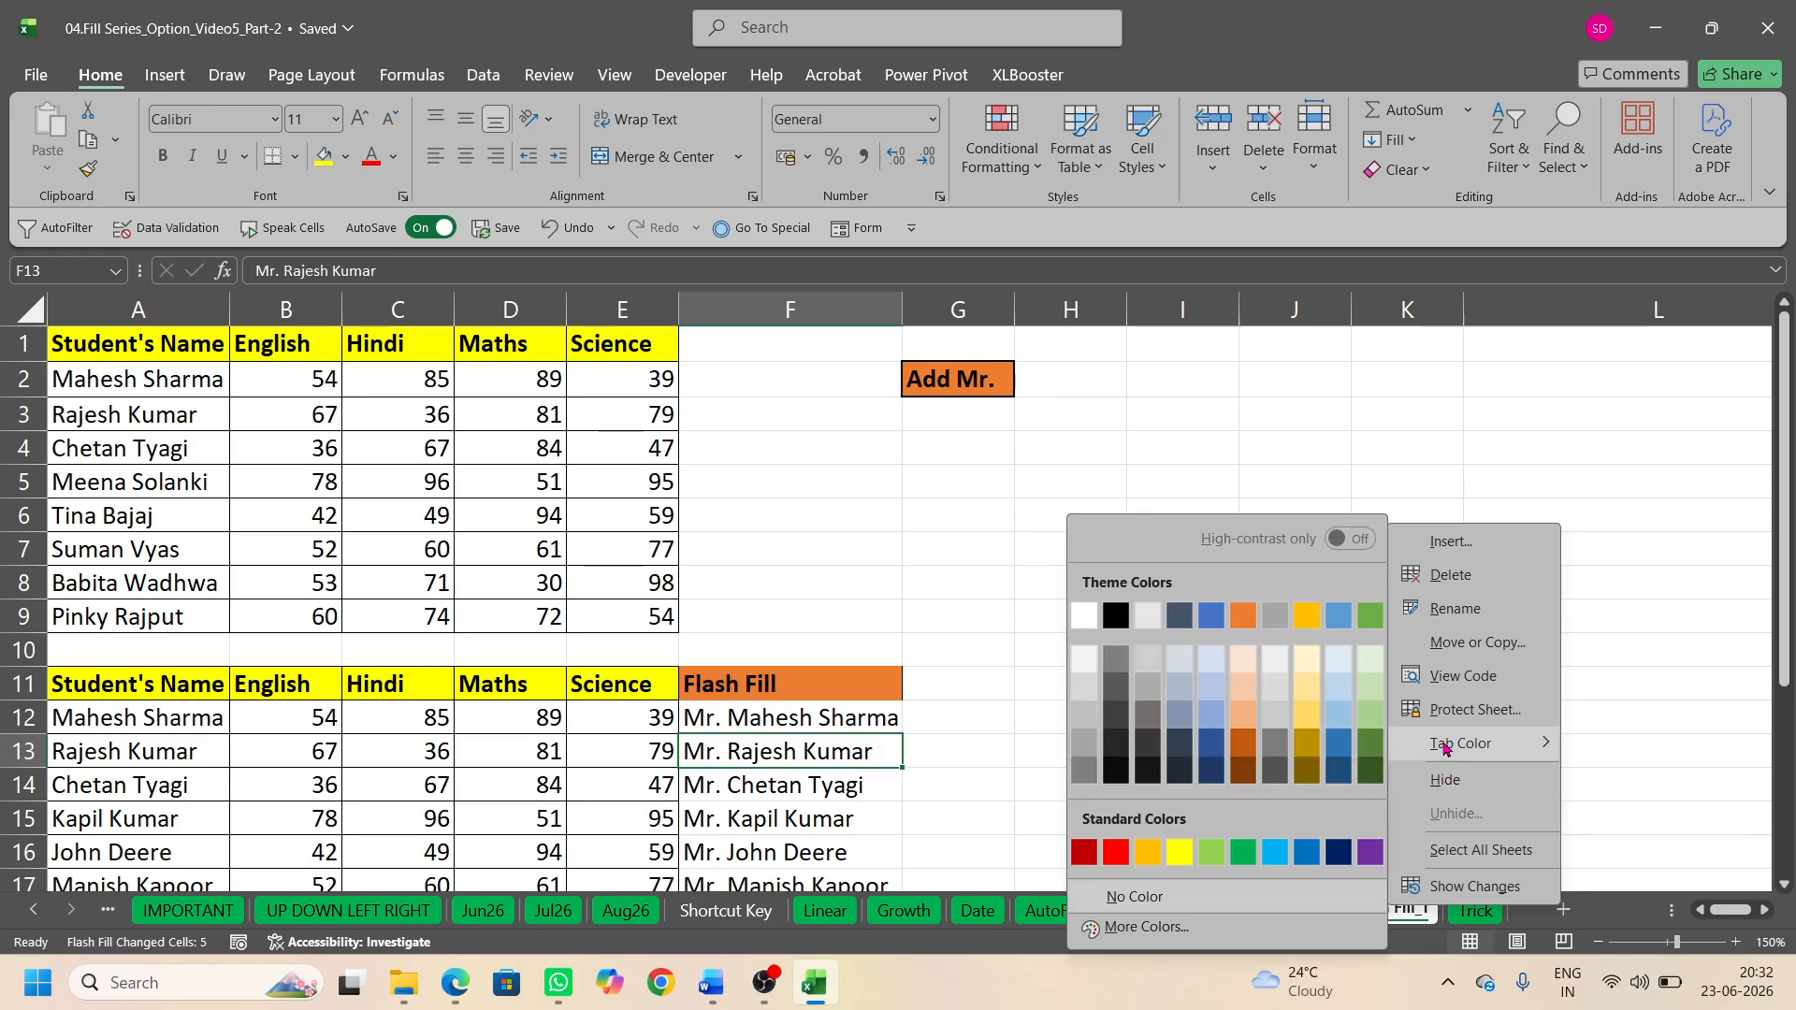
left_click(1243, 851)
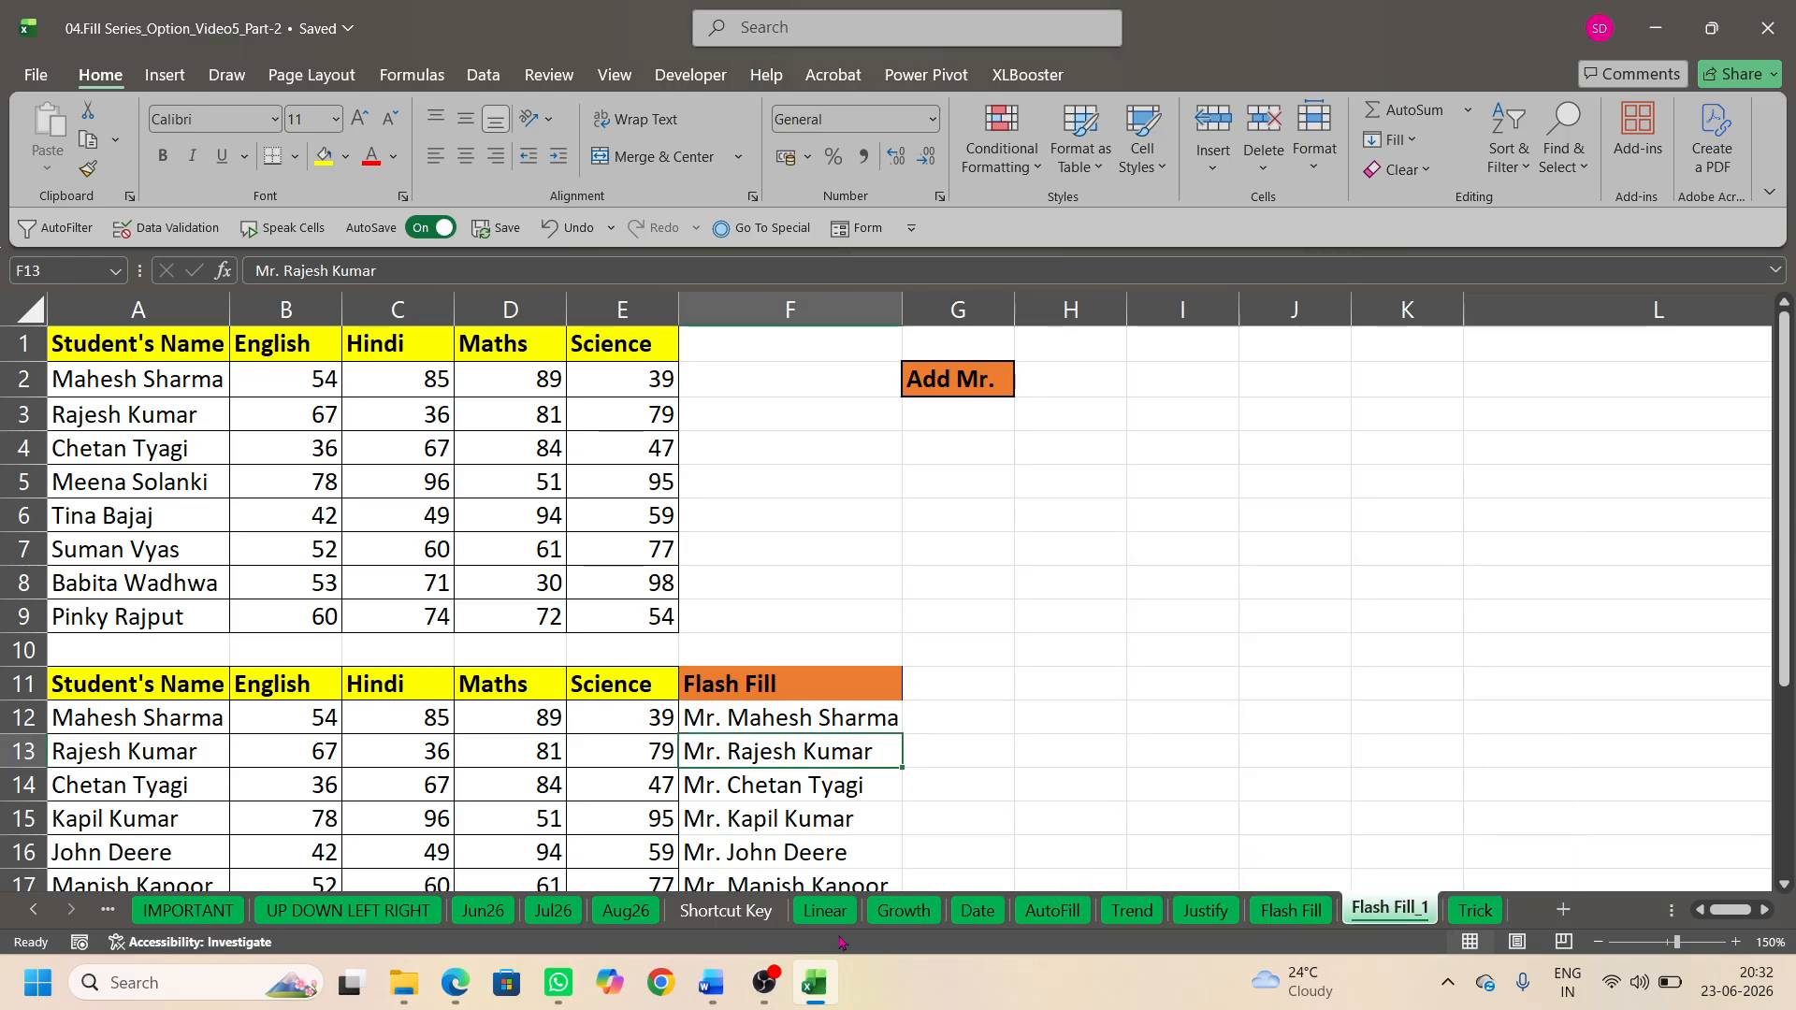
Step: Go to the Shortcut Key sheet, look over the Done statuses in D2:D6, and select the Justify status cell D7
left_click(764, 912)
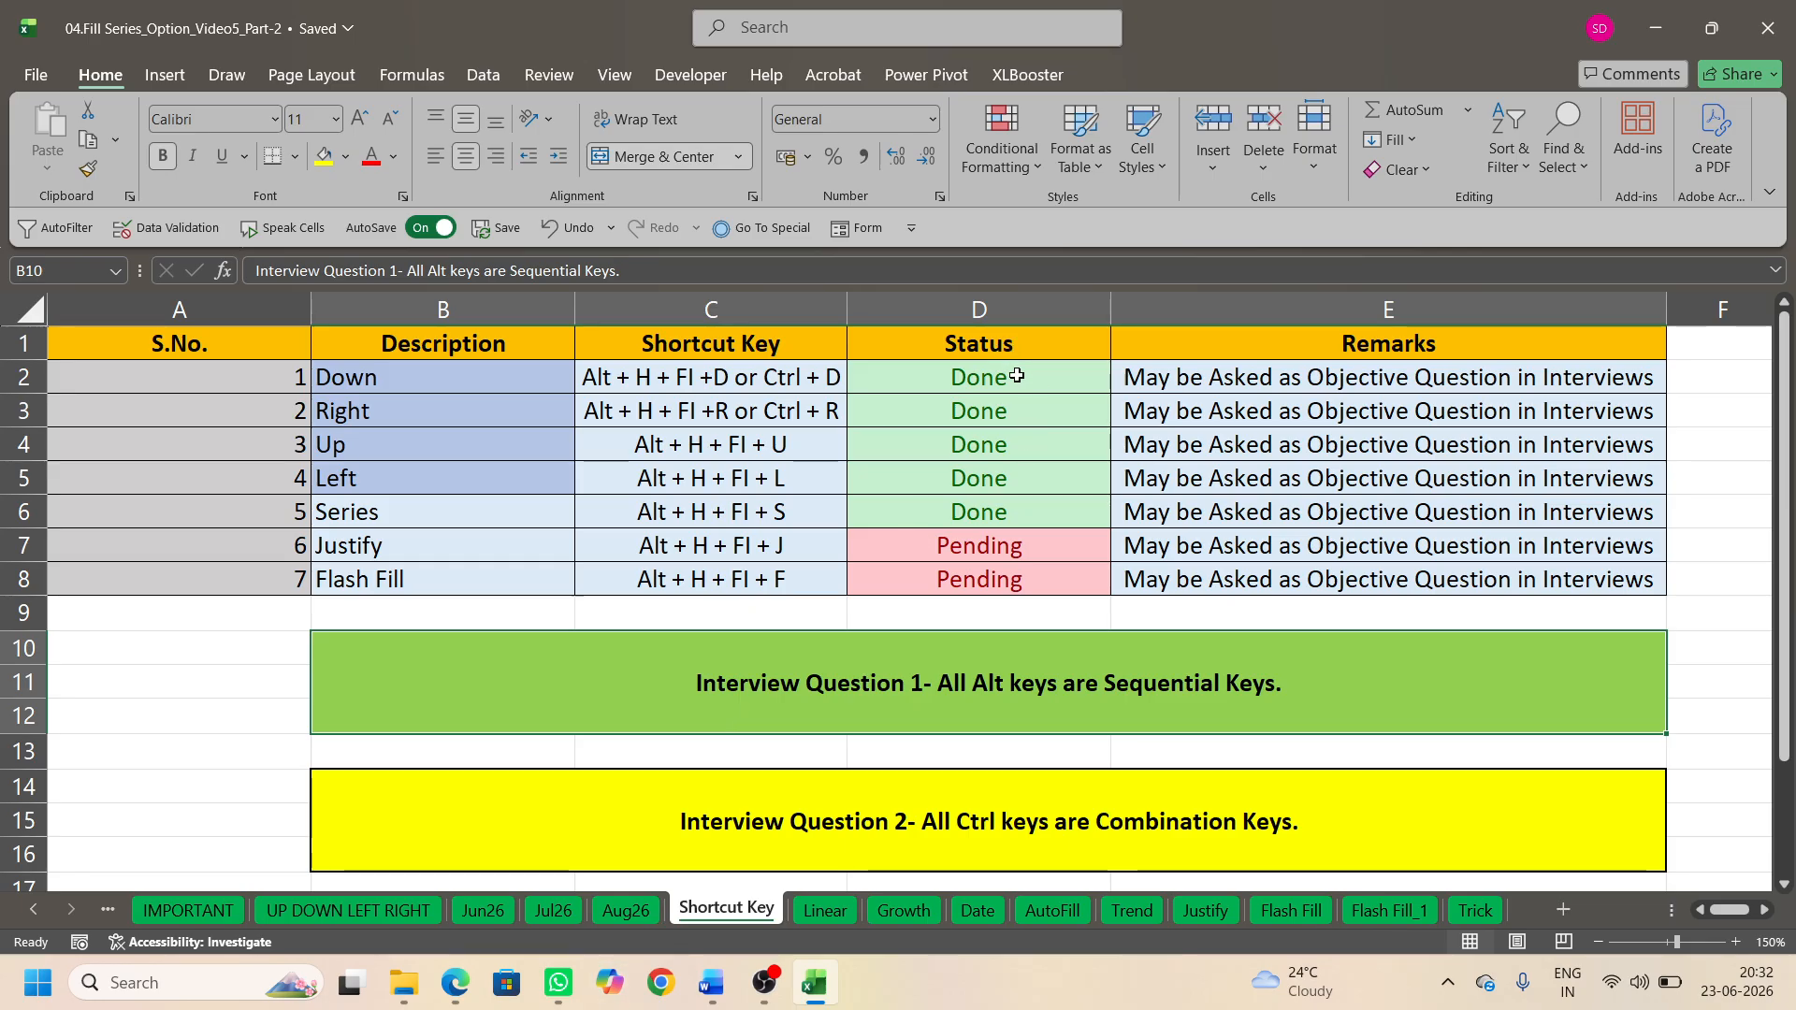
left_click_drag(996, 380, 976, 513)
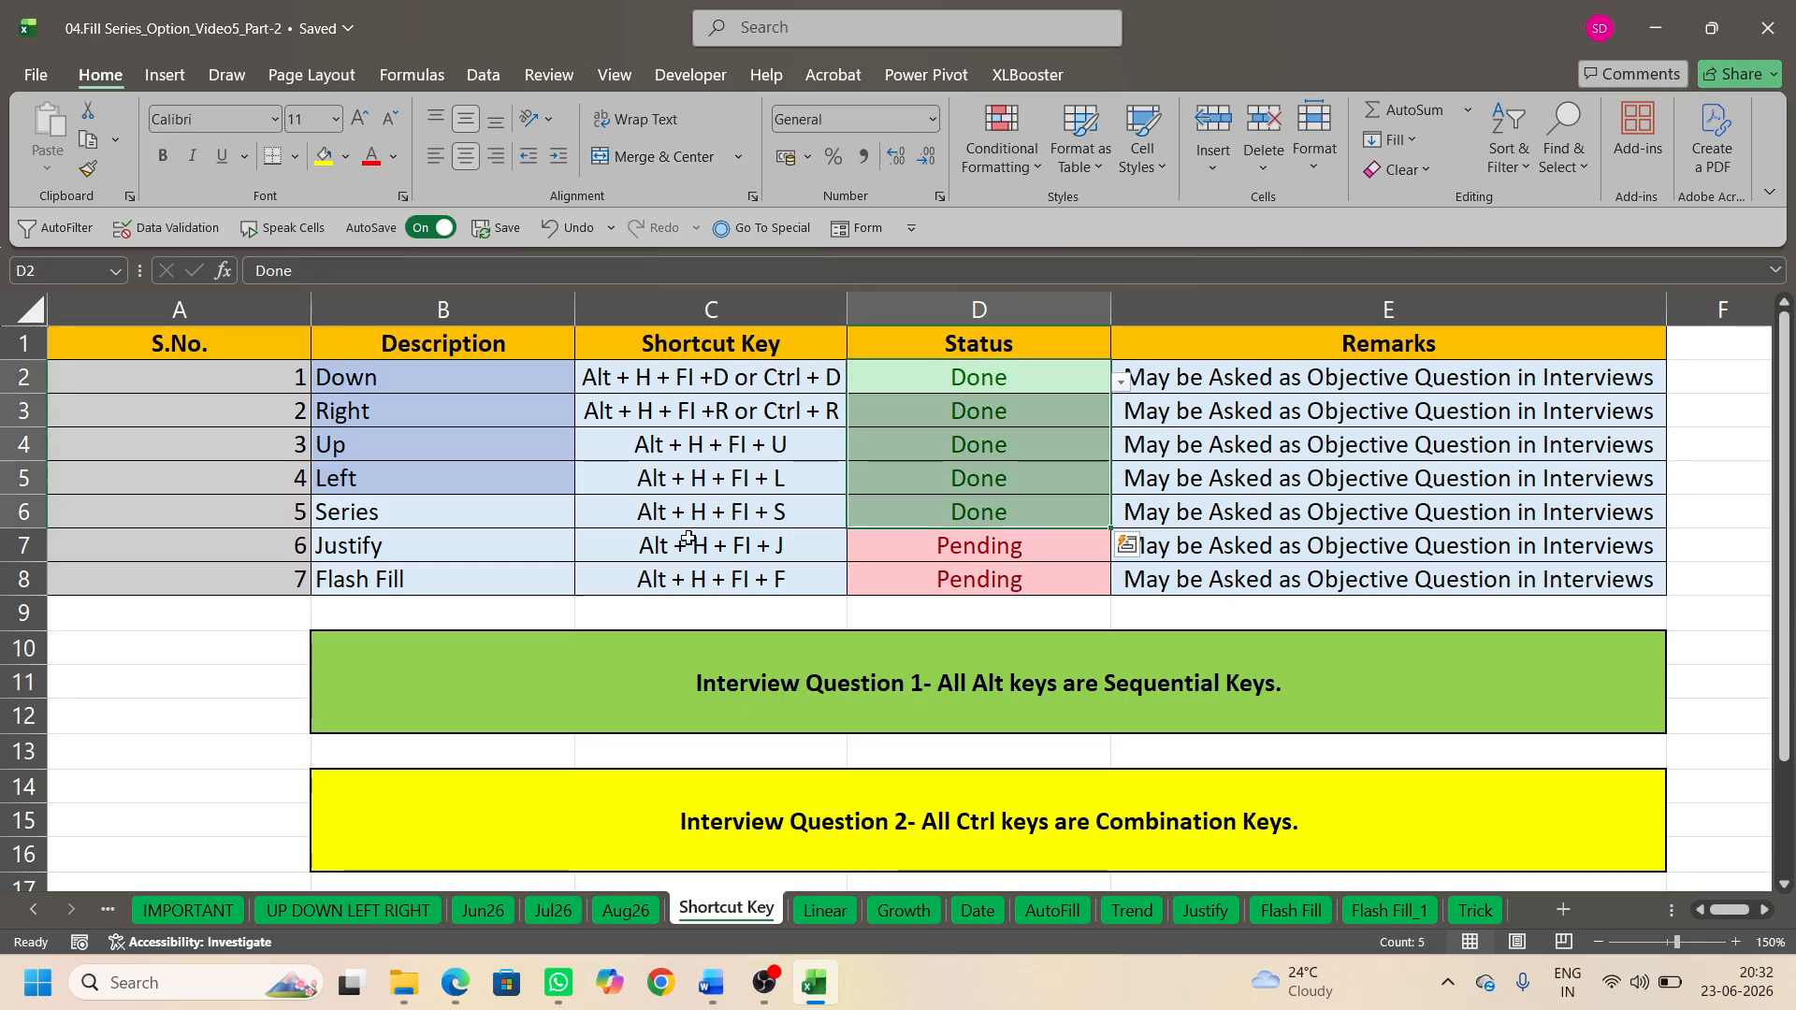
left_click(922, 550)
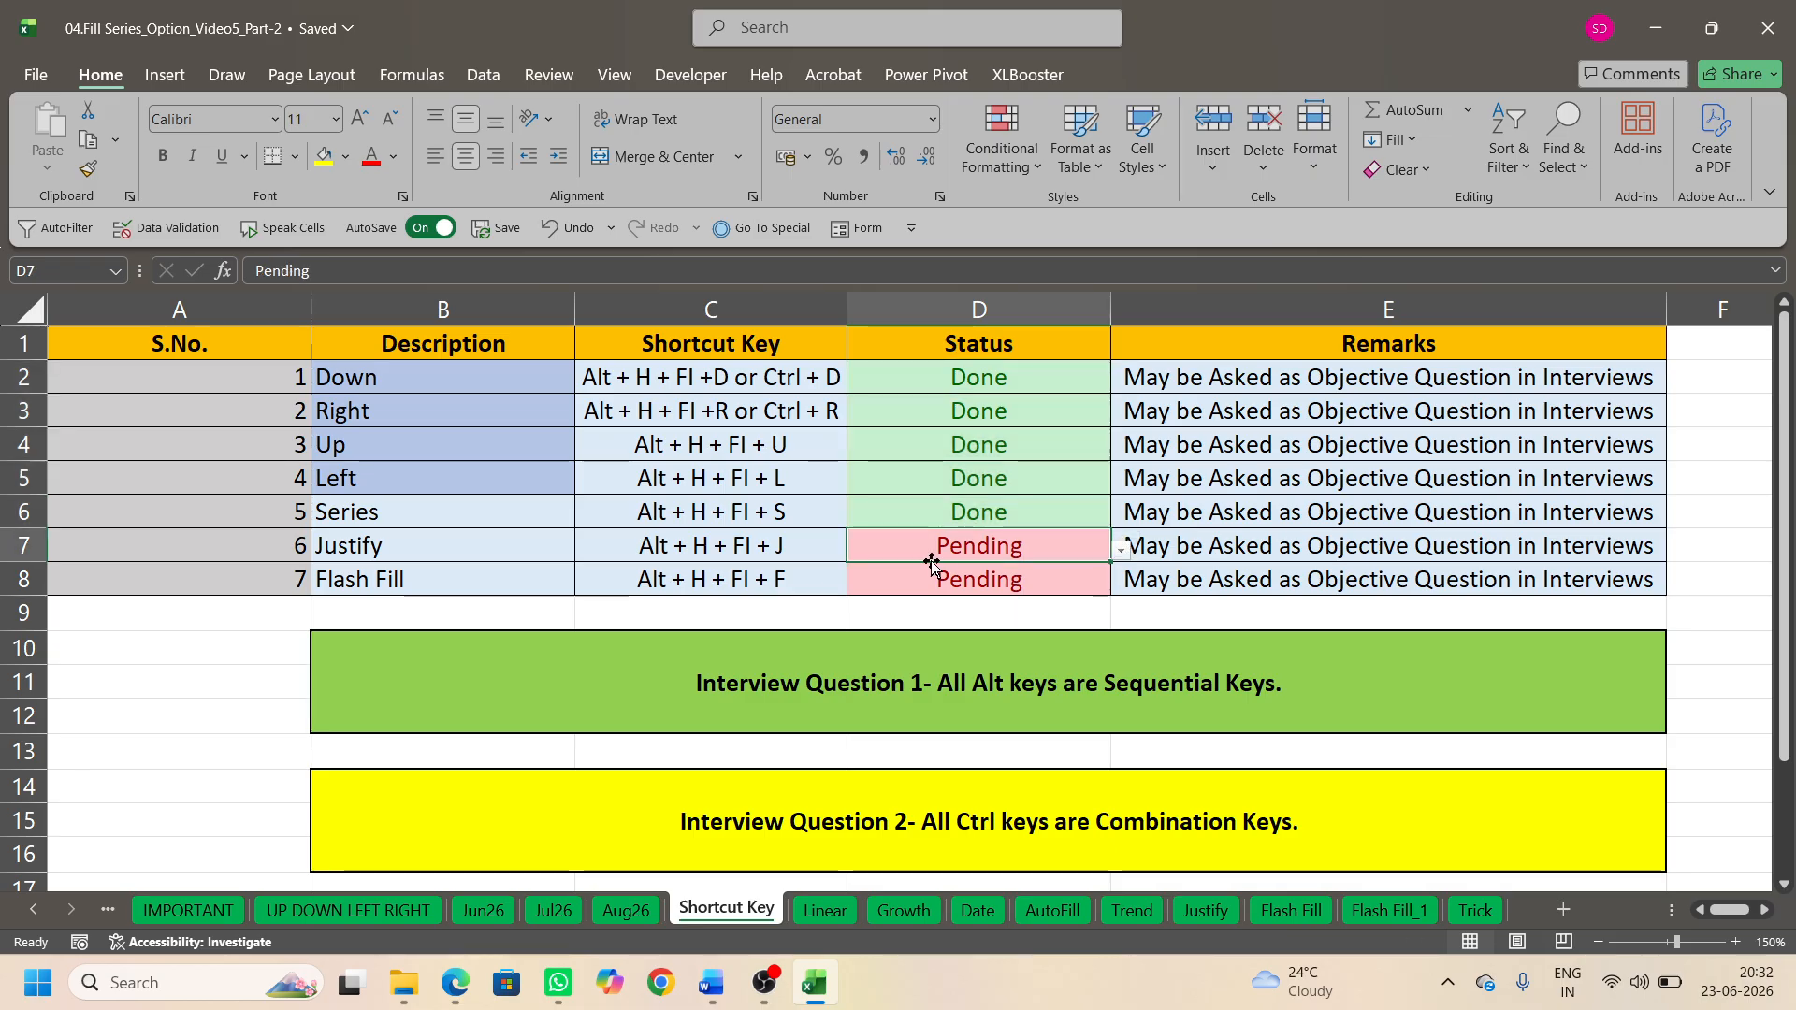
key("alt")
key("h")
key("f")
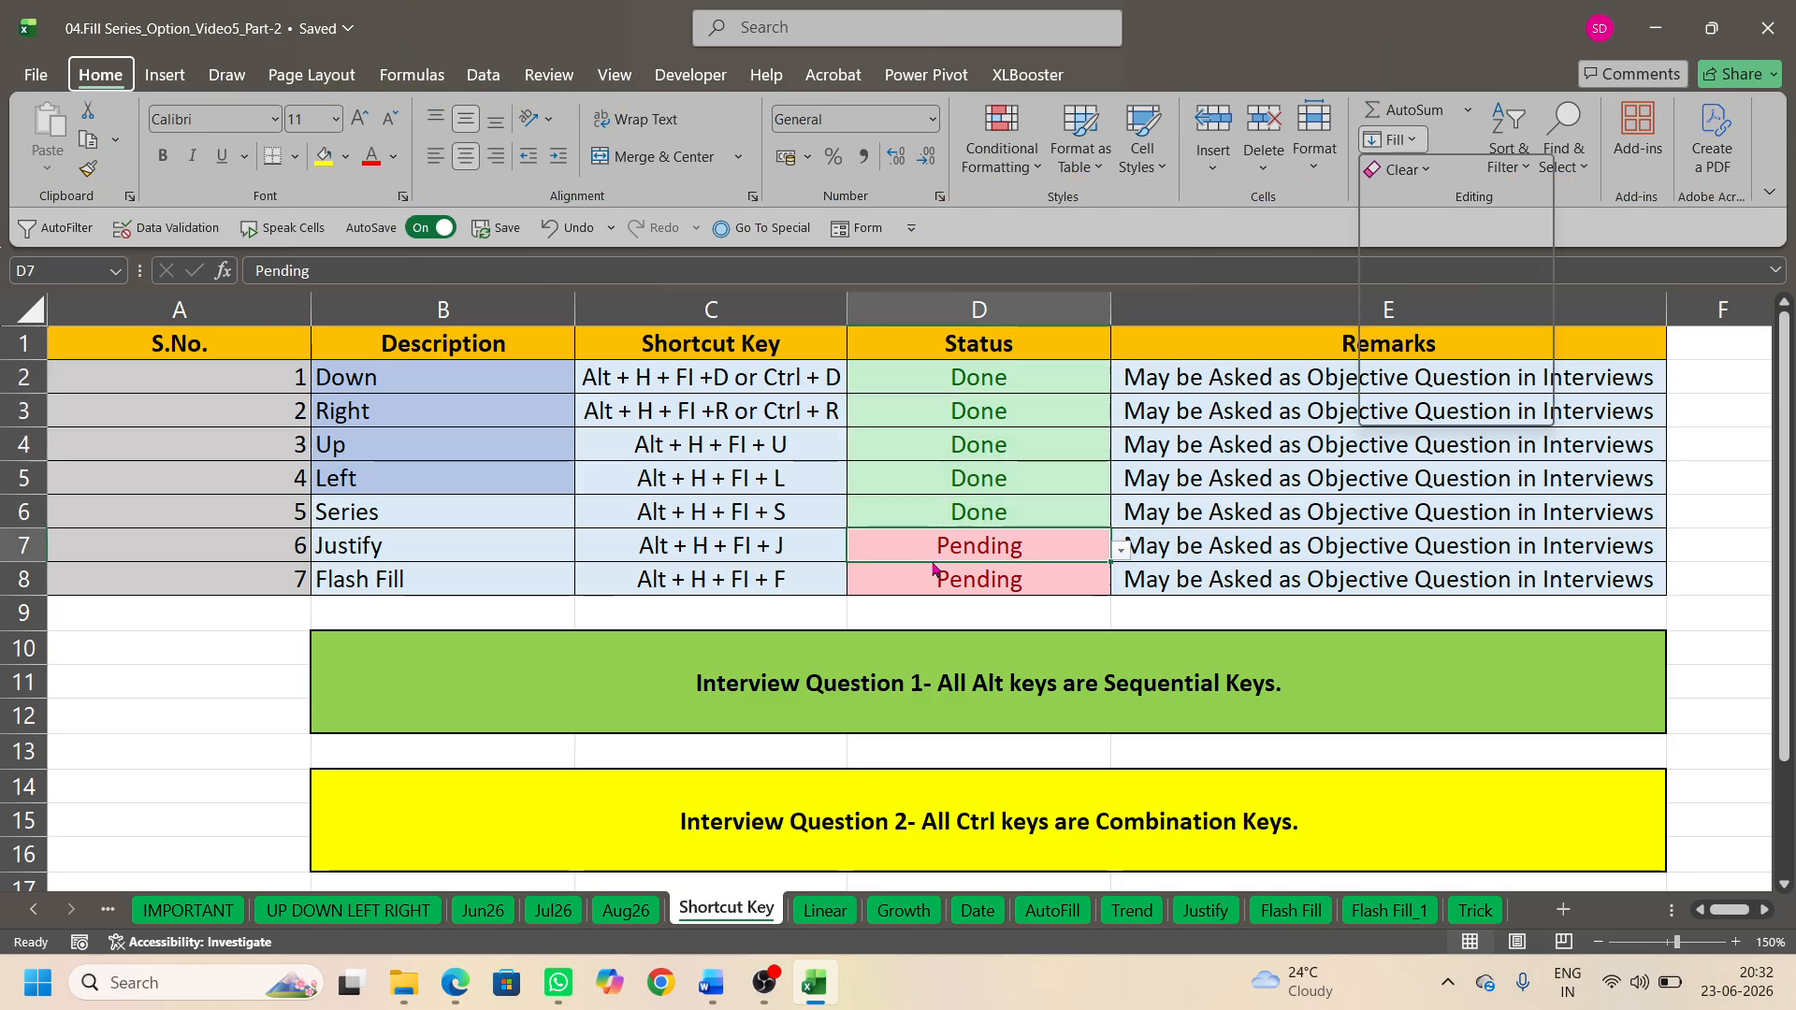
key("i")
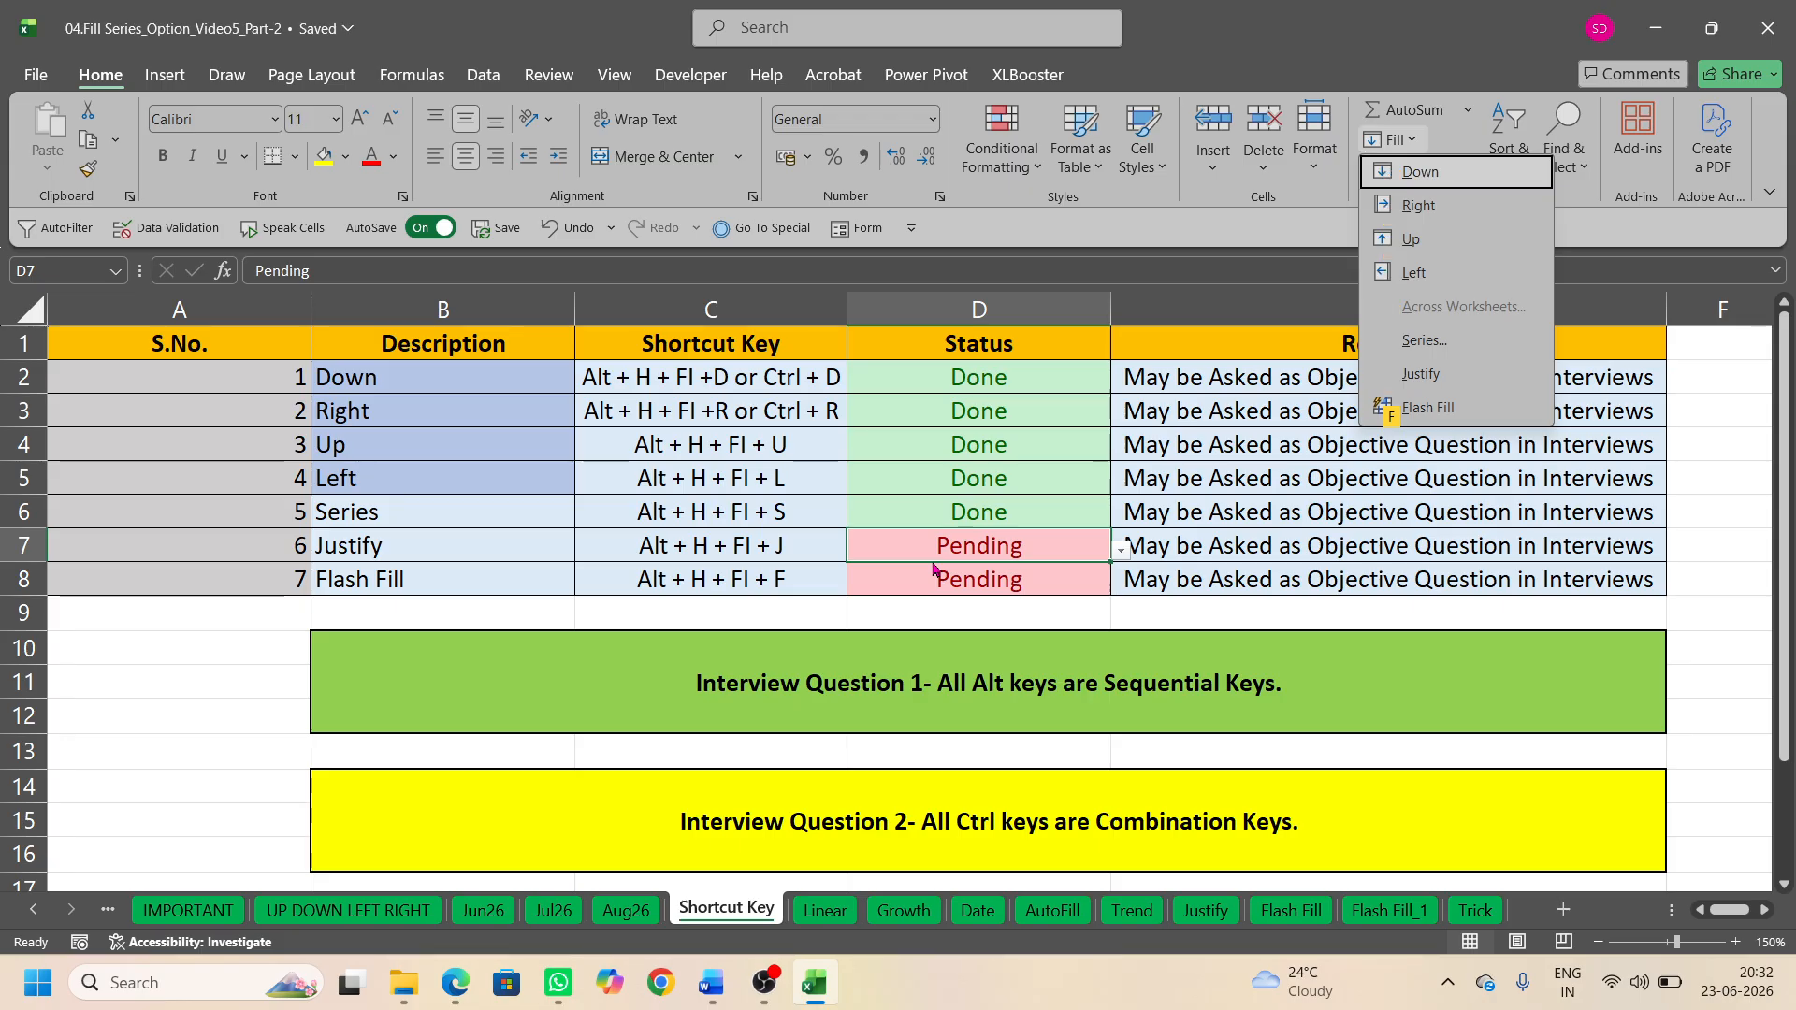
key("Escape")
key("d")
key("d")
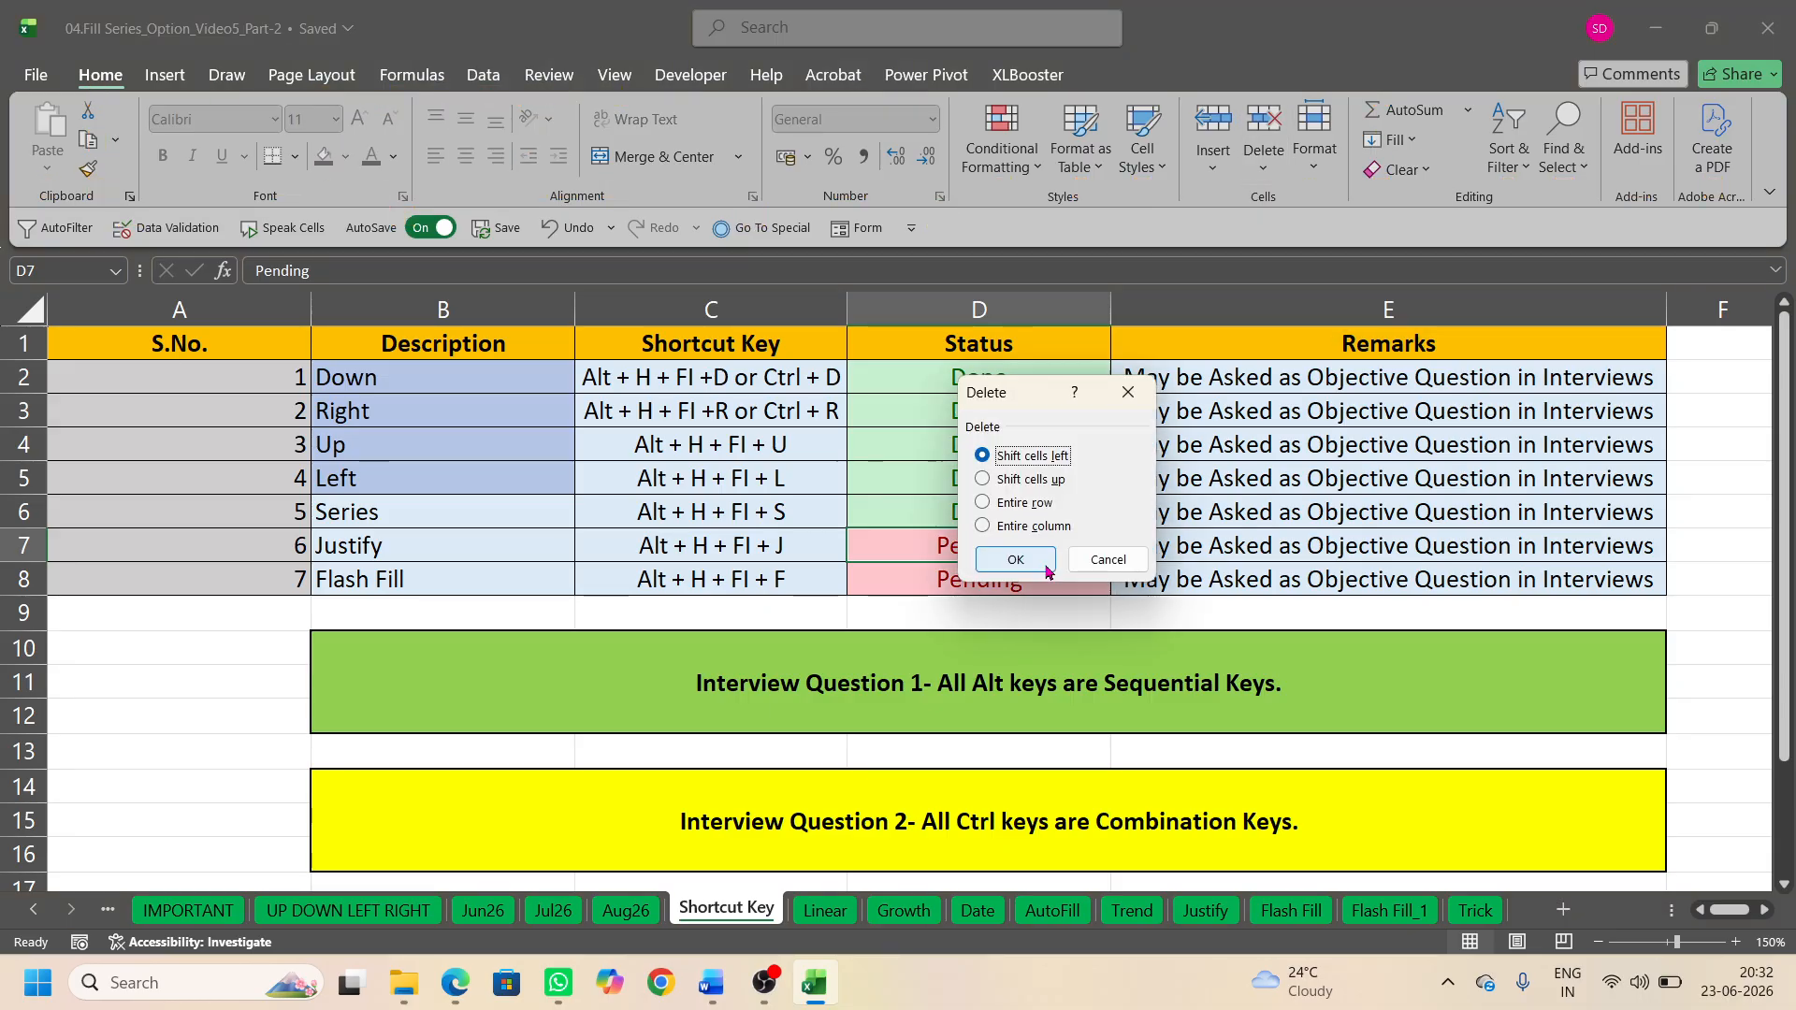
key("Escape")
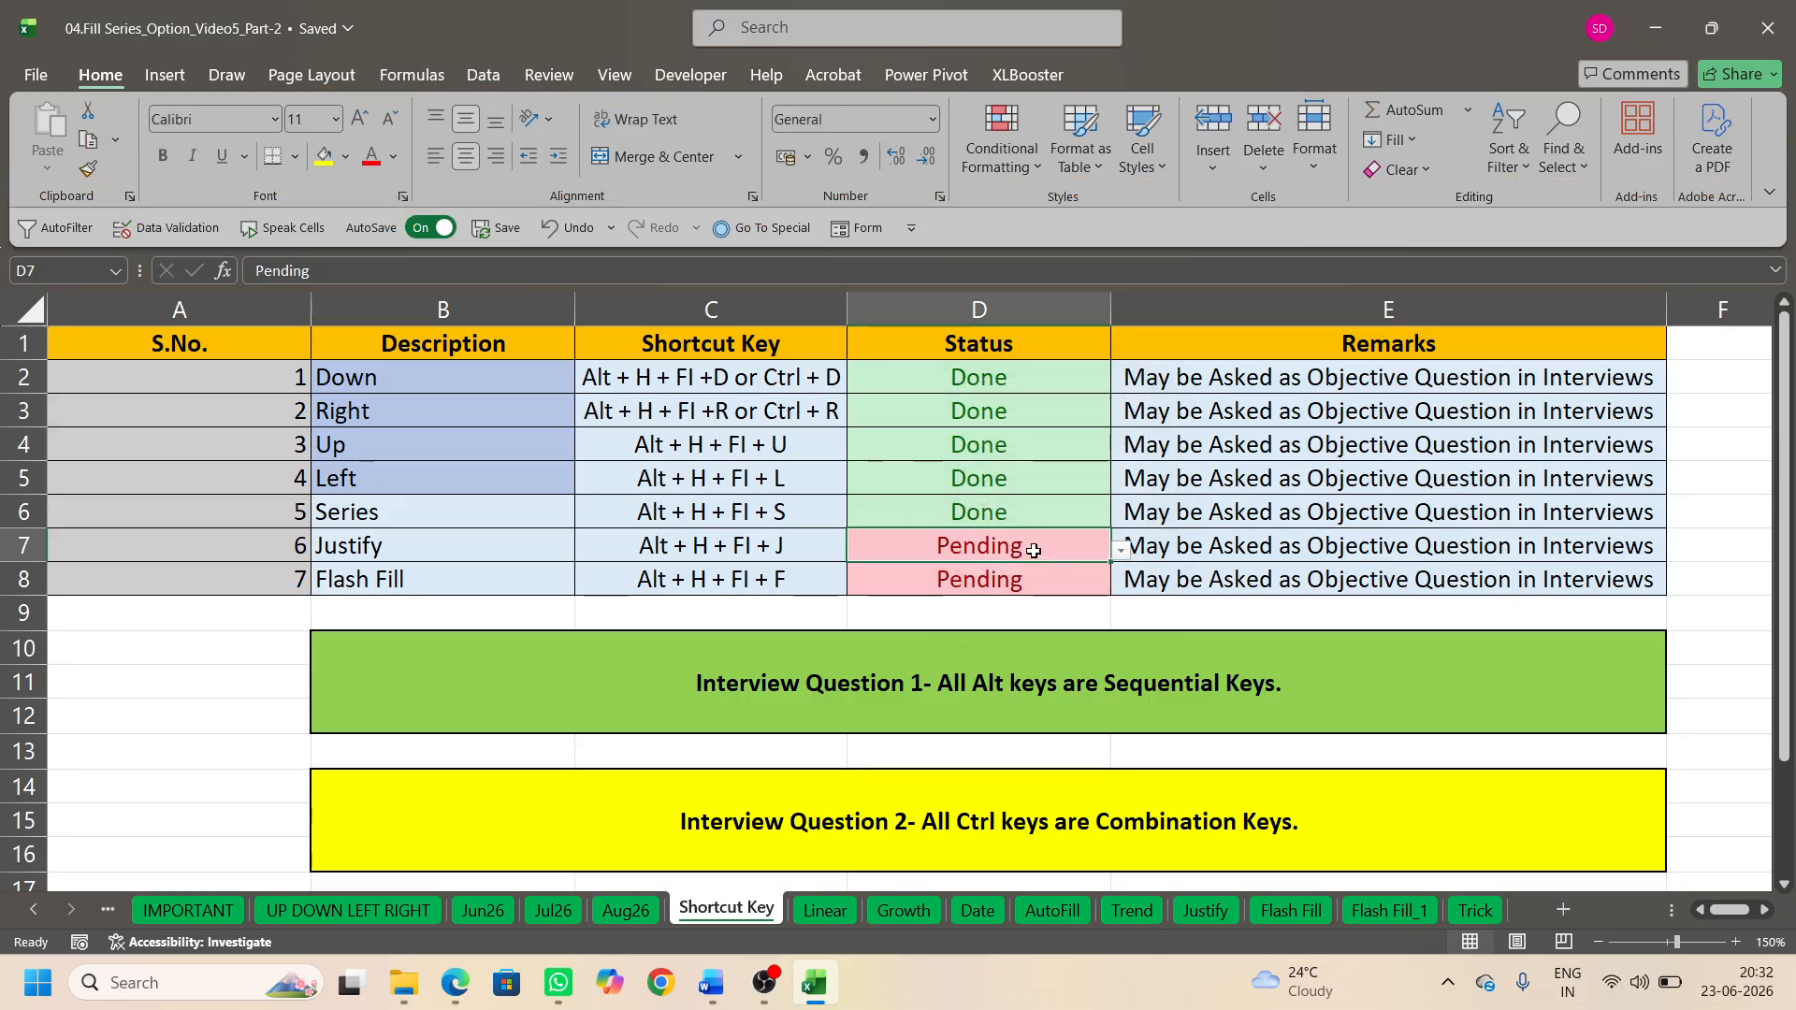
Step: Fill the Done status down from the cell above into D7 and D8 for Justify and Flash Fill
key("ctrl+d")
left_click(1021, 585)
key("ctrl+d")
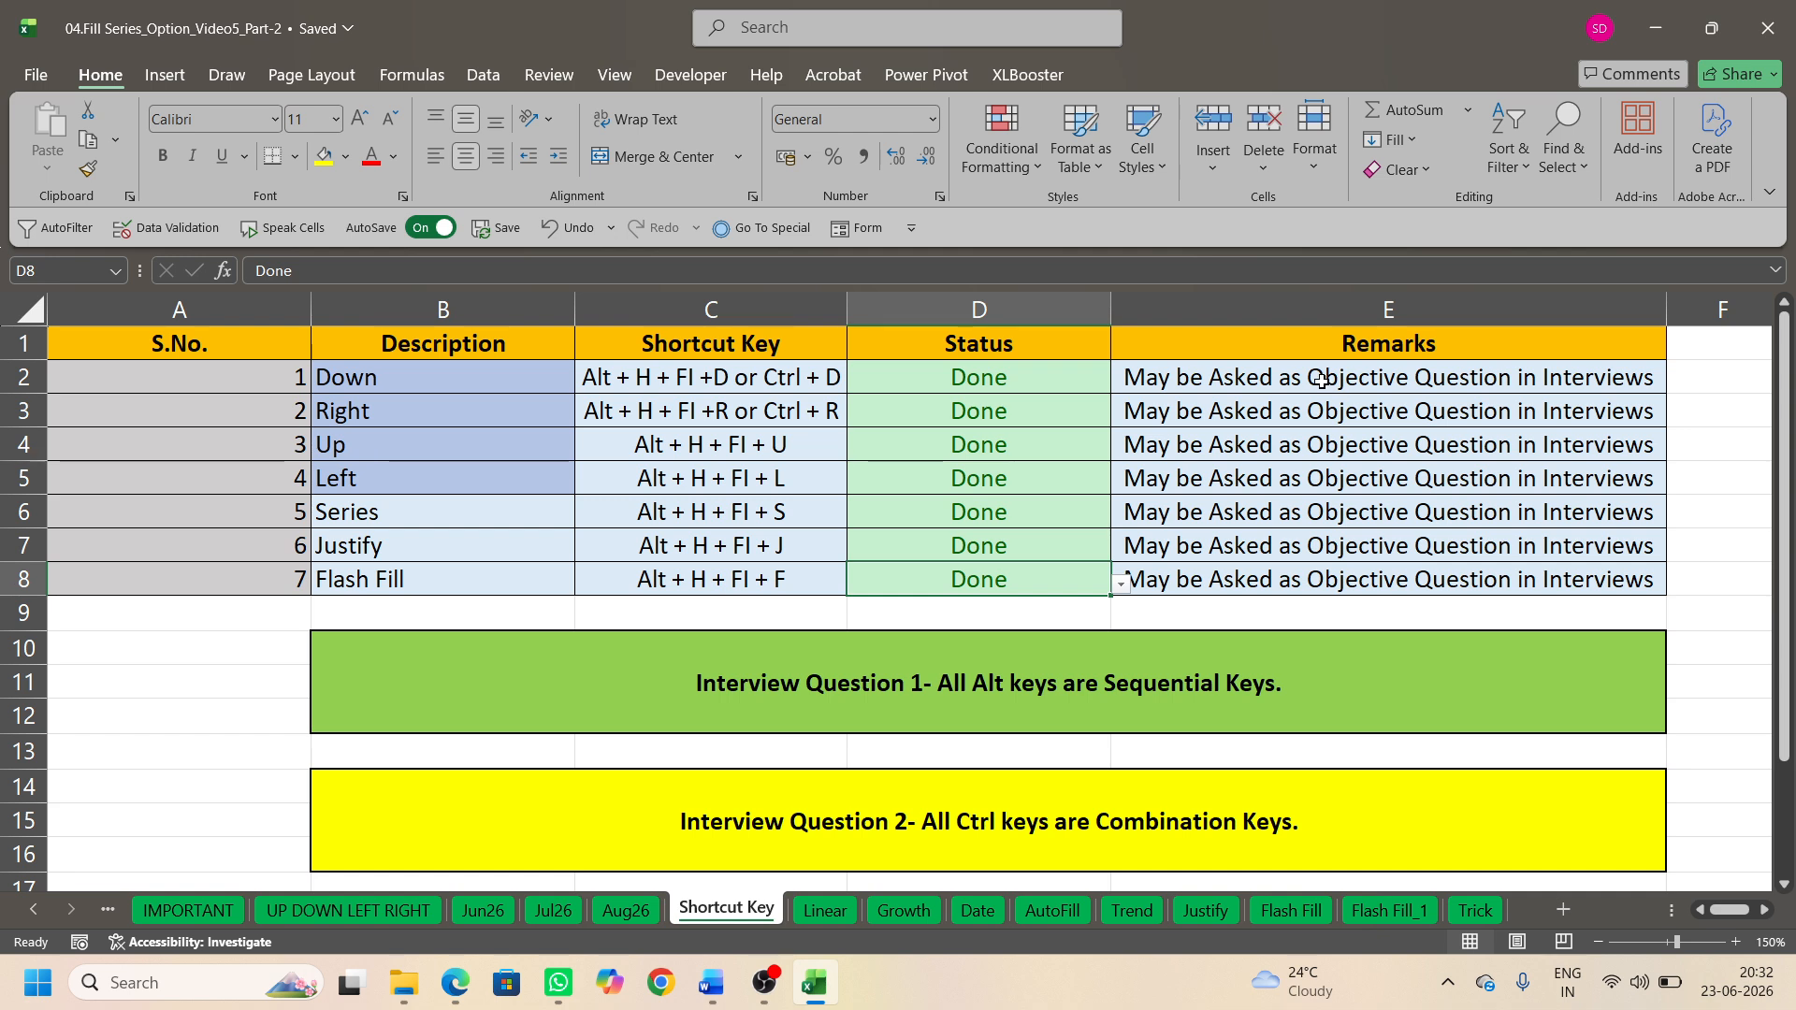
Step: Review the Remarks in E2:E8 and the two interview question notes on Alt and Ctrl keys
left_click_drag(1319, 380, 1296, 581)
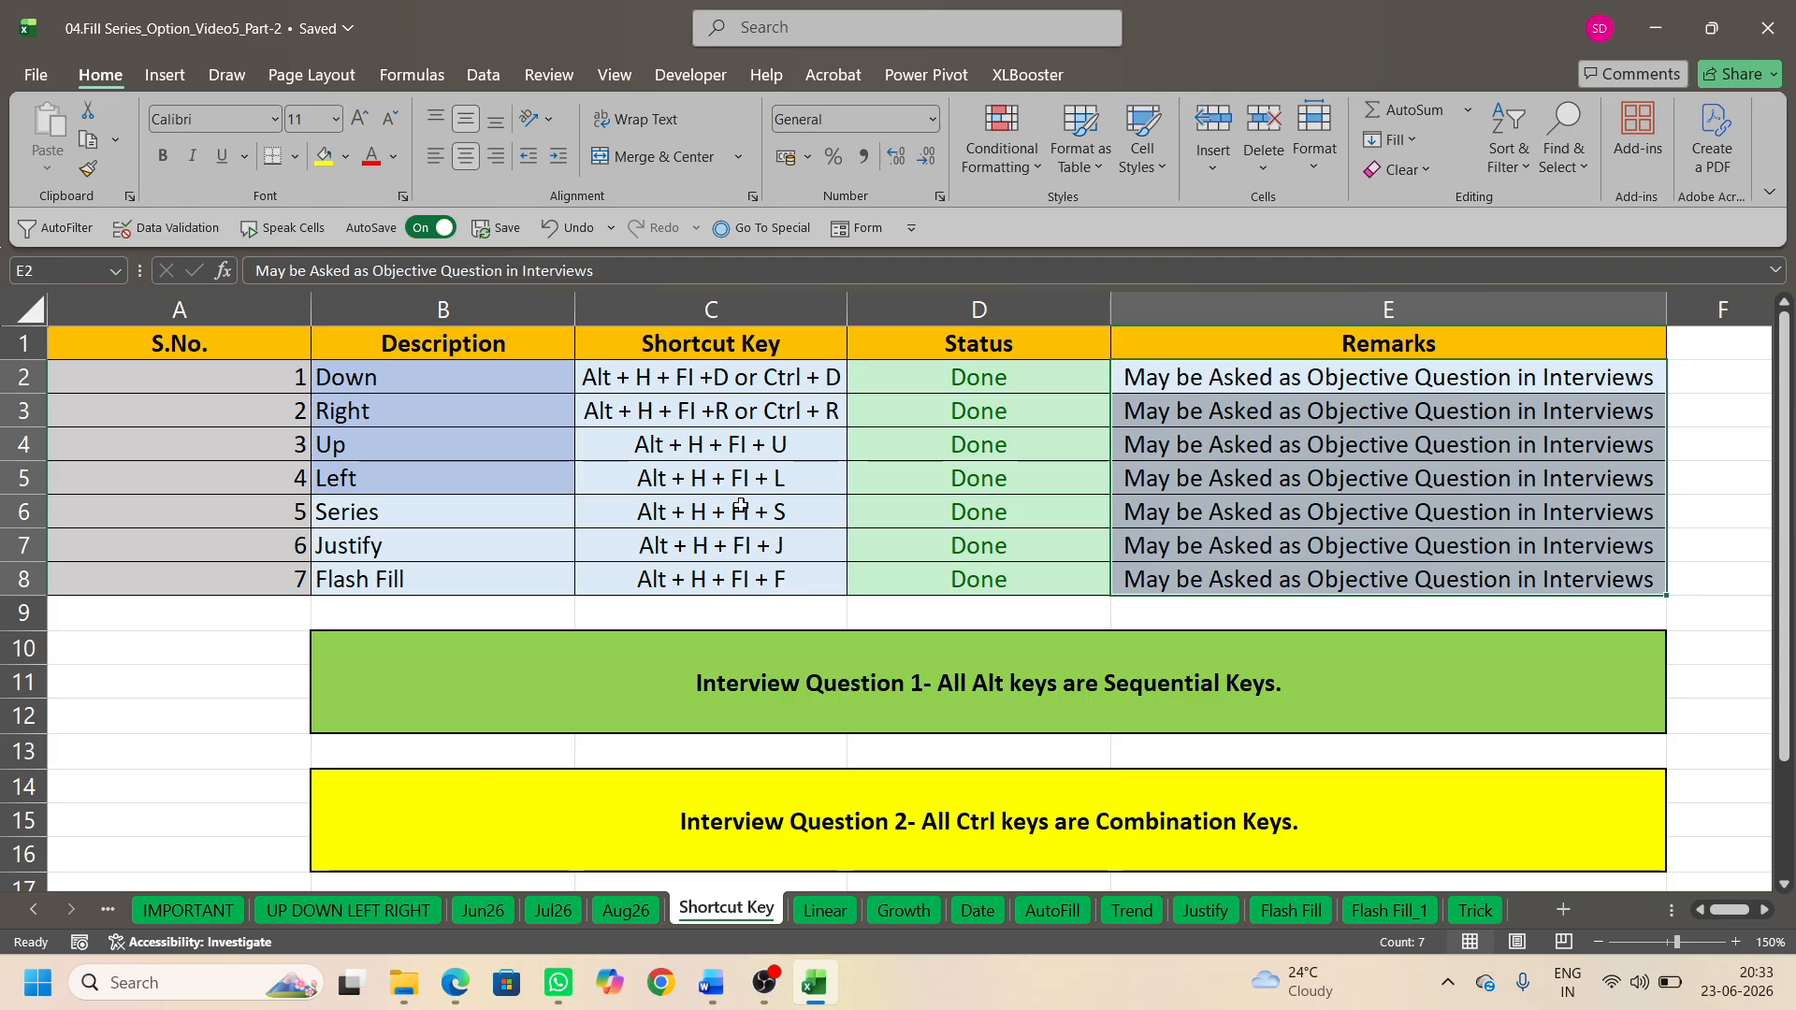
left_click(823, 690)
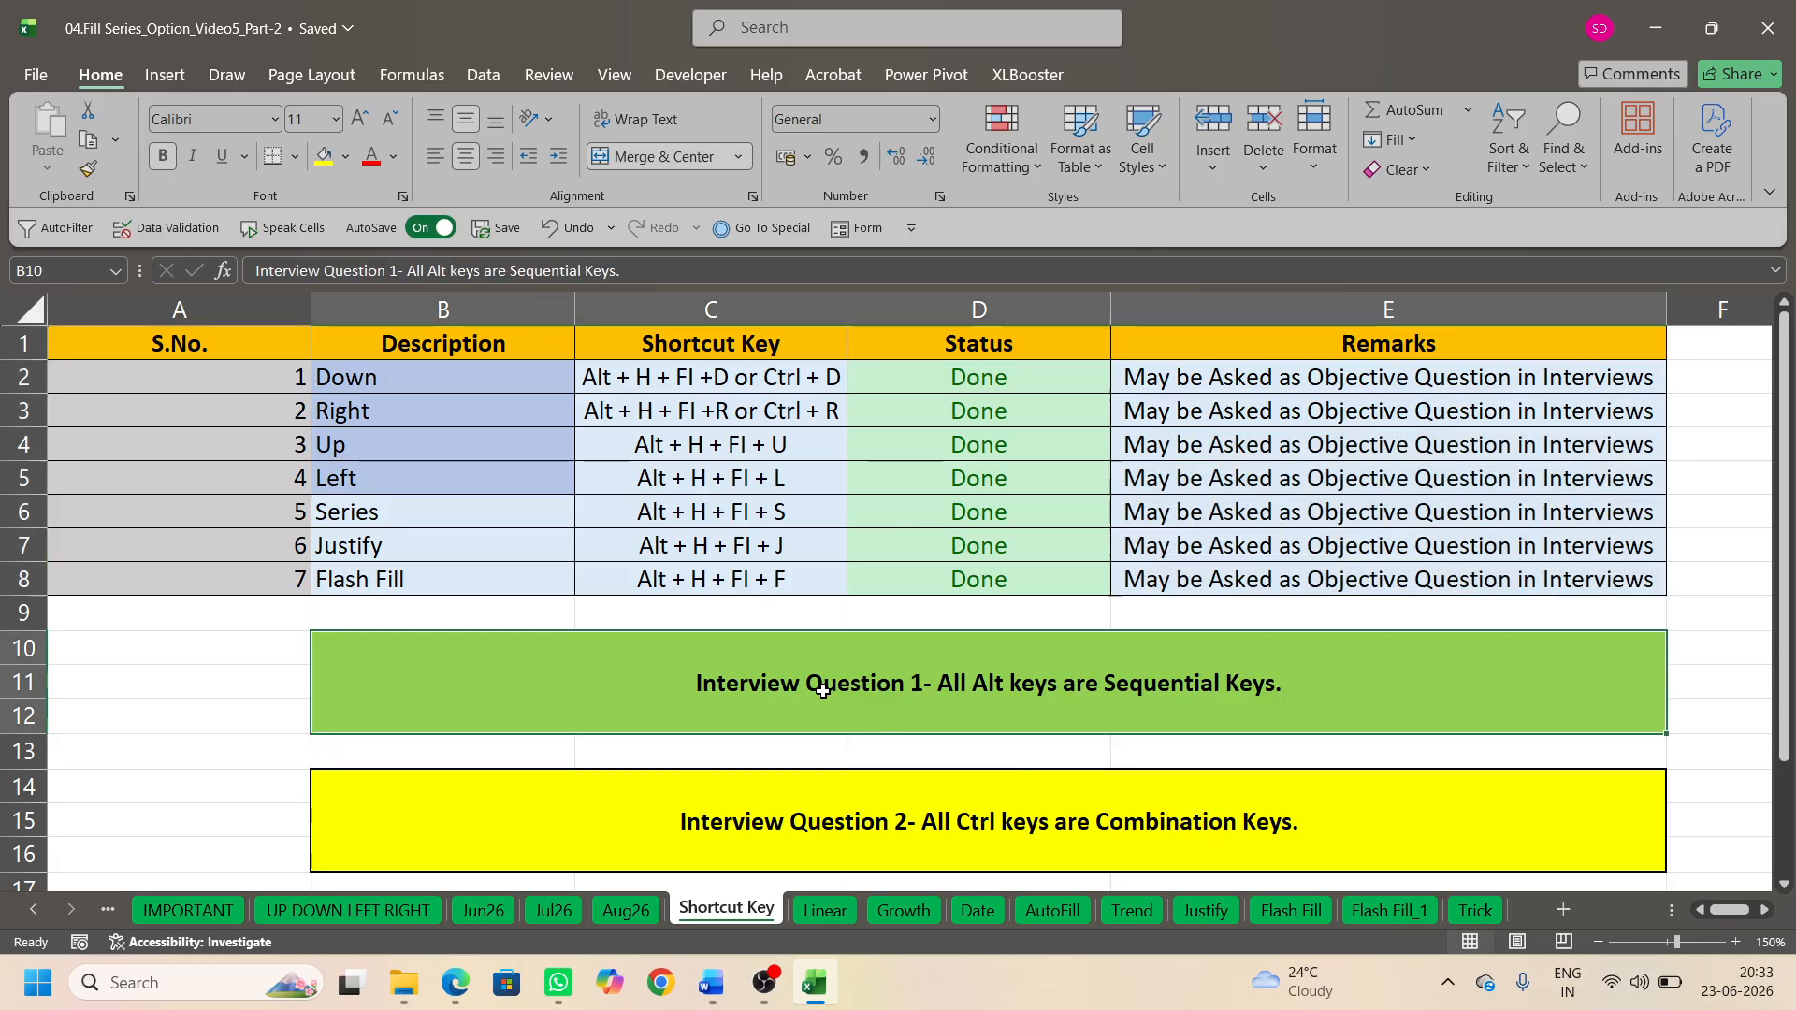
left_click(924, 840)
left_click(993, 687)
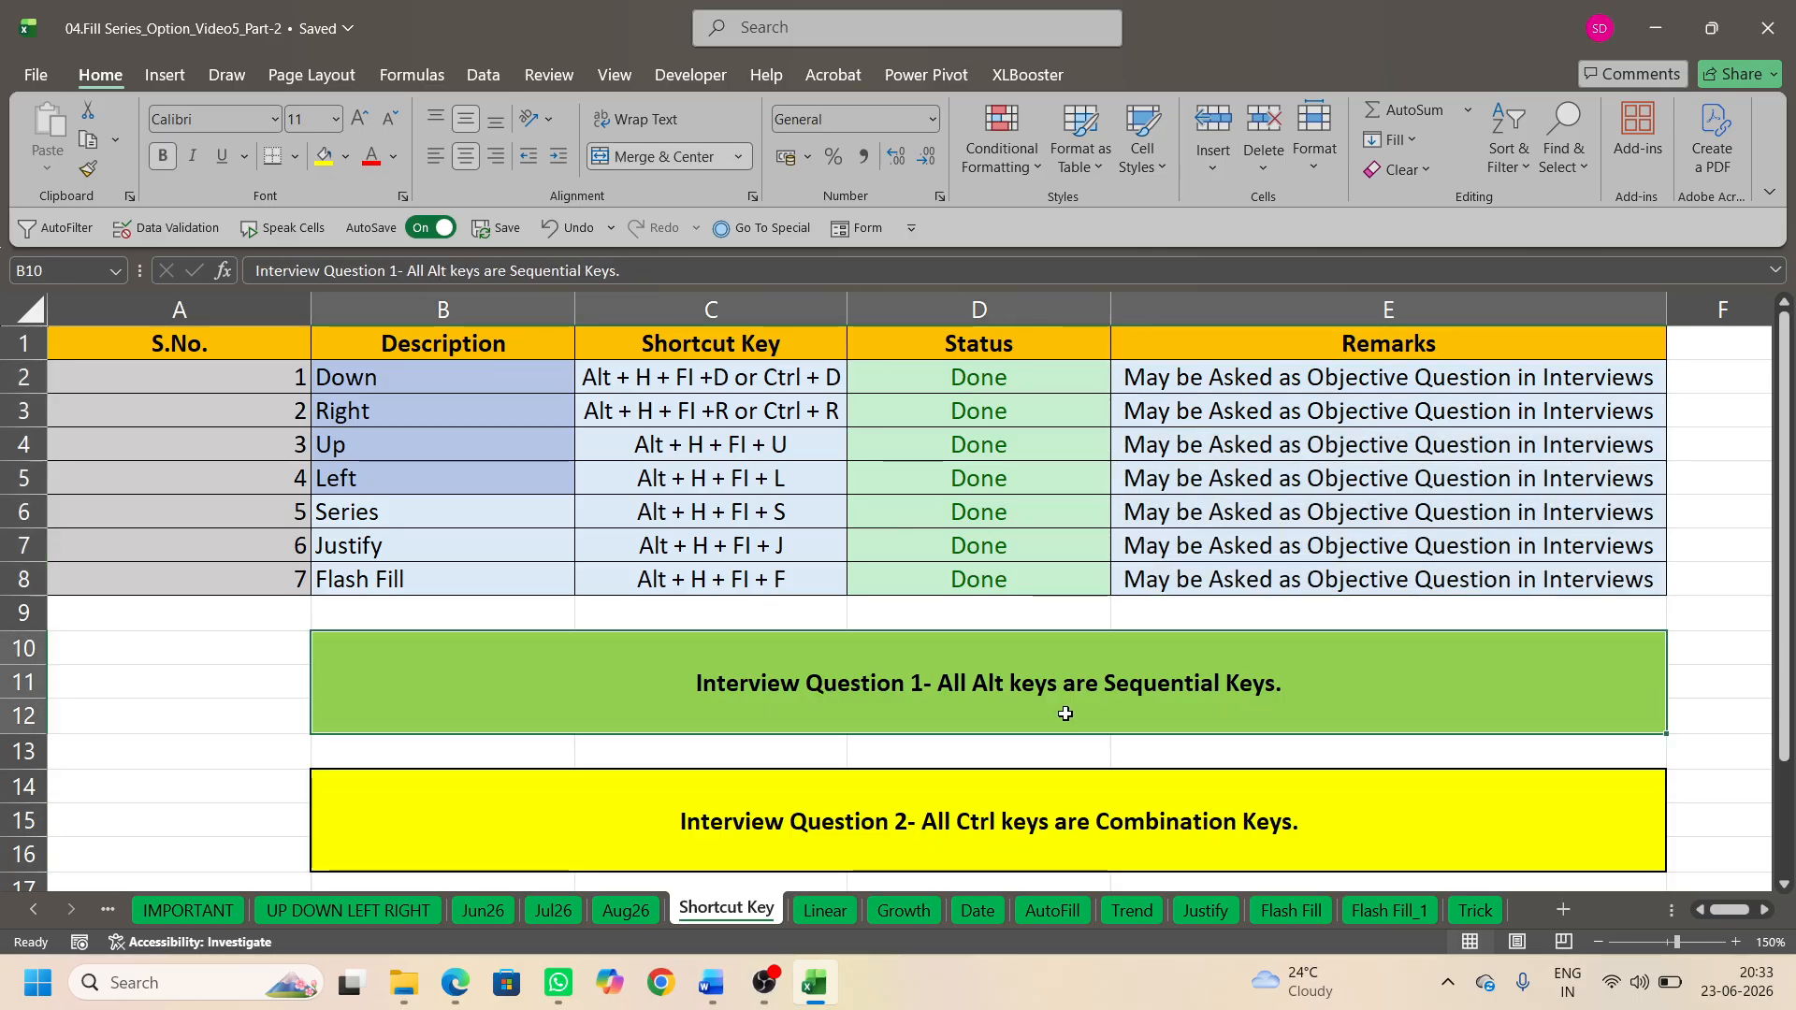
left_click(1099, 828)
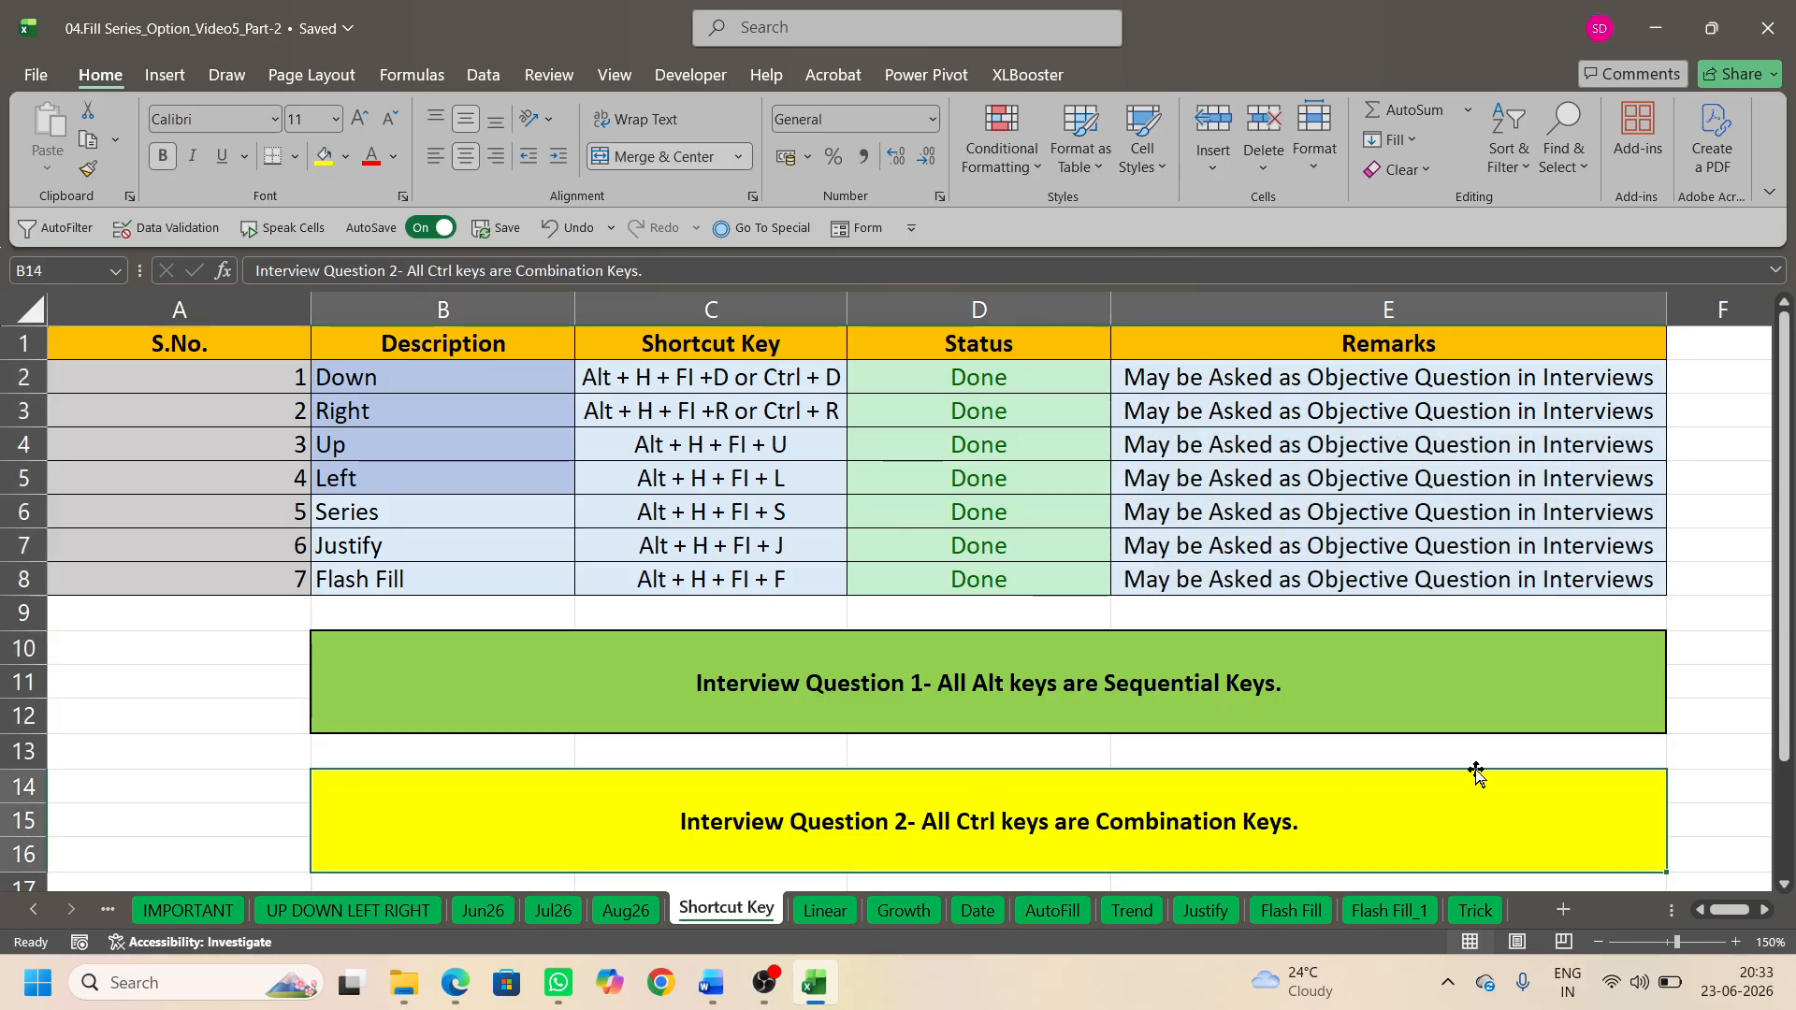
Step: Set the Shortcut Key sheet's tab color to standard light green
right_click(722, 909)
mouse_move(784, 753)
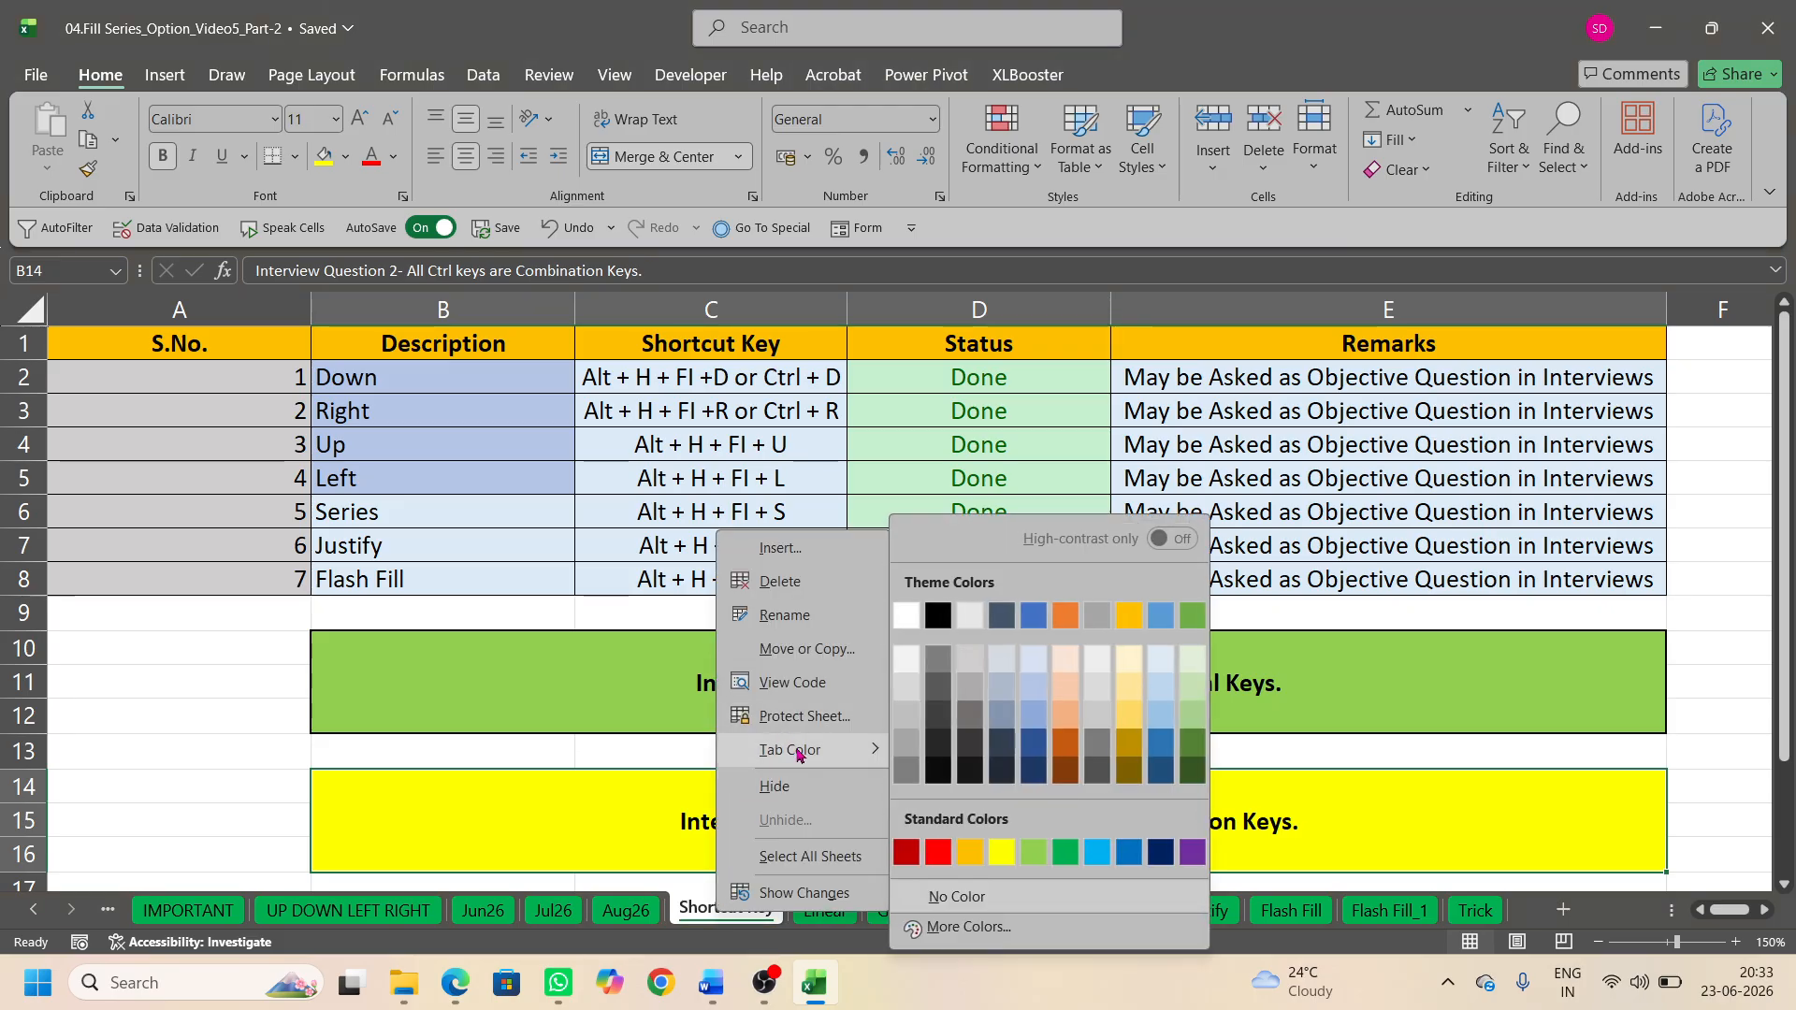
left_click(1038, 846)
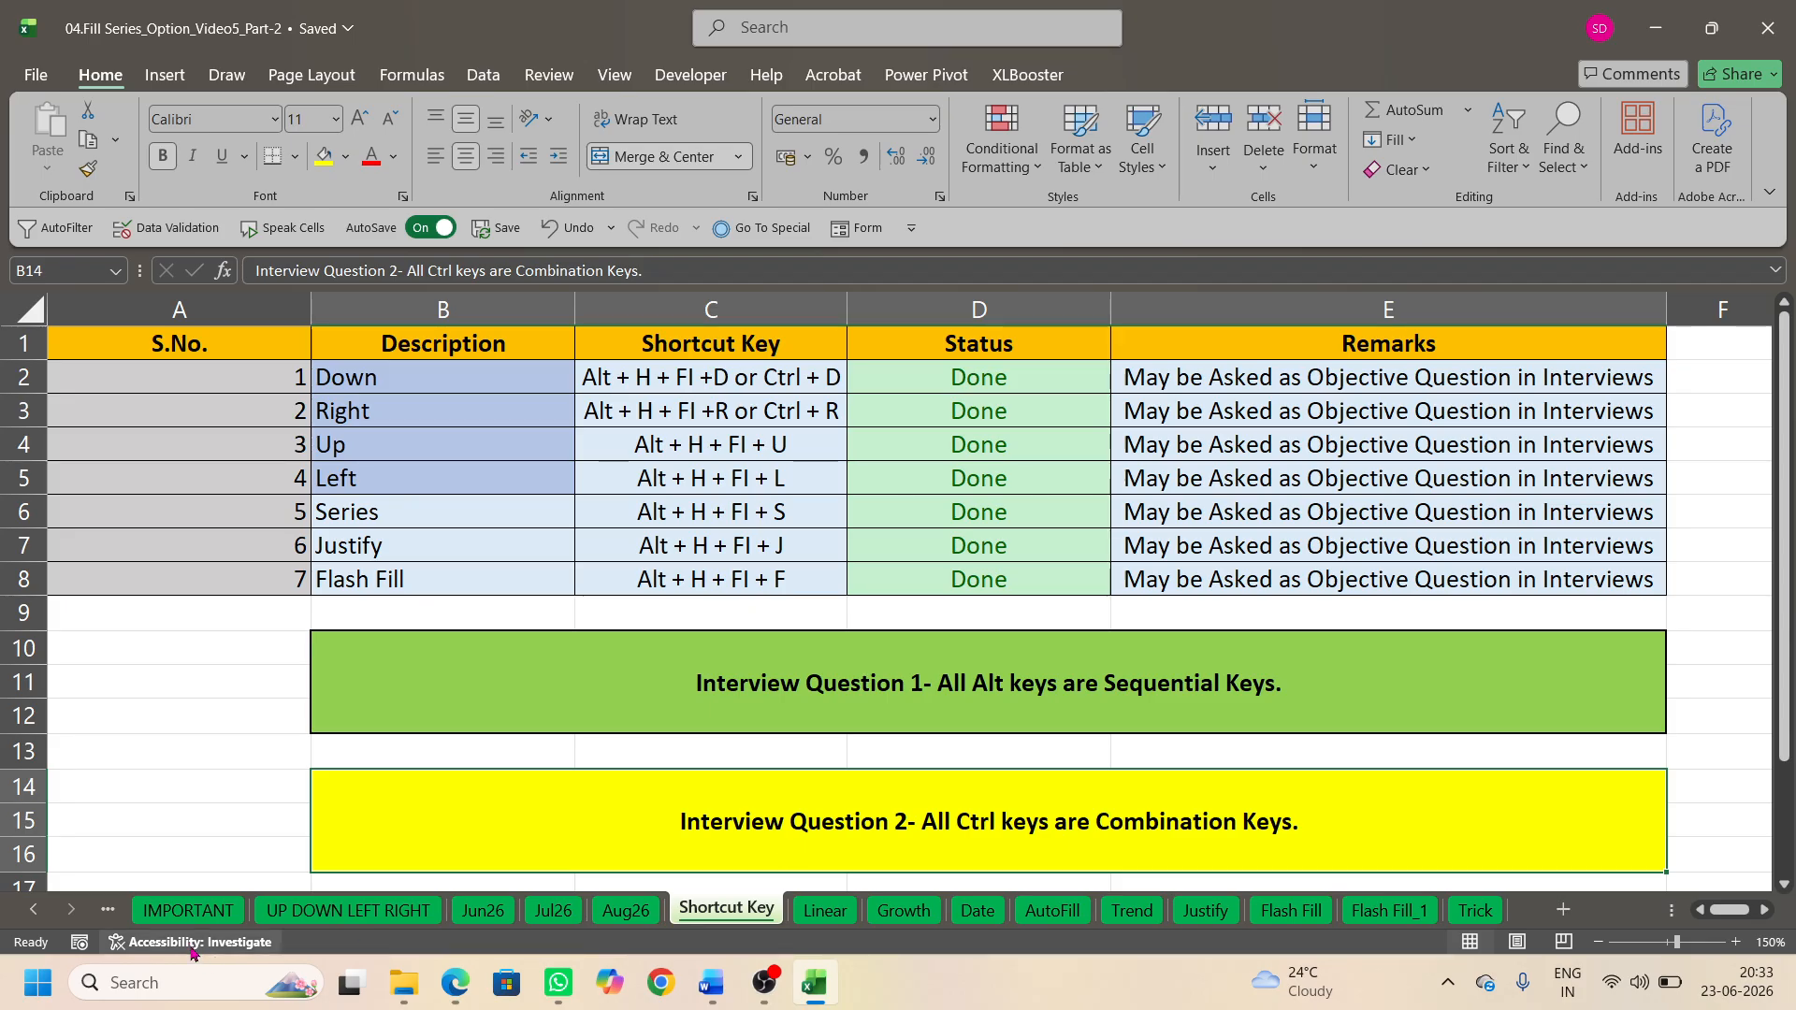
Step: Open the Videos Data sheet and review the Lesson 6 row's activity, link, serial number and topic
left_click(34, 910)
left_click(34, 910)
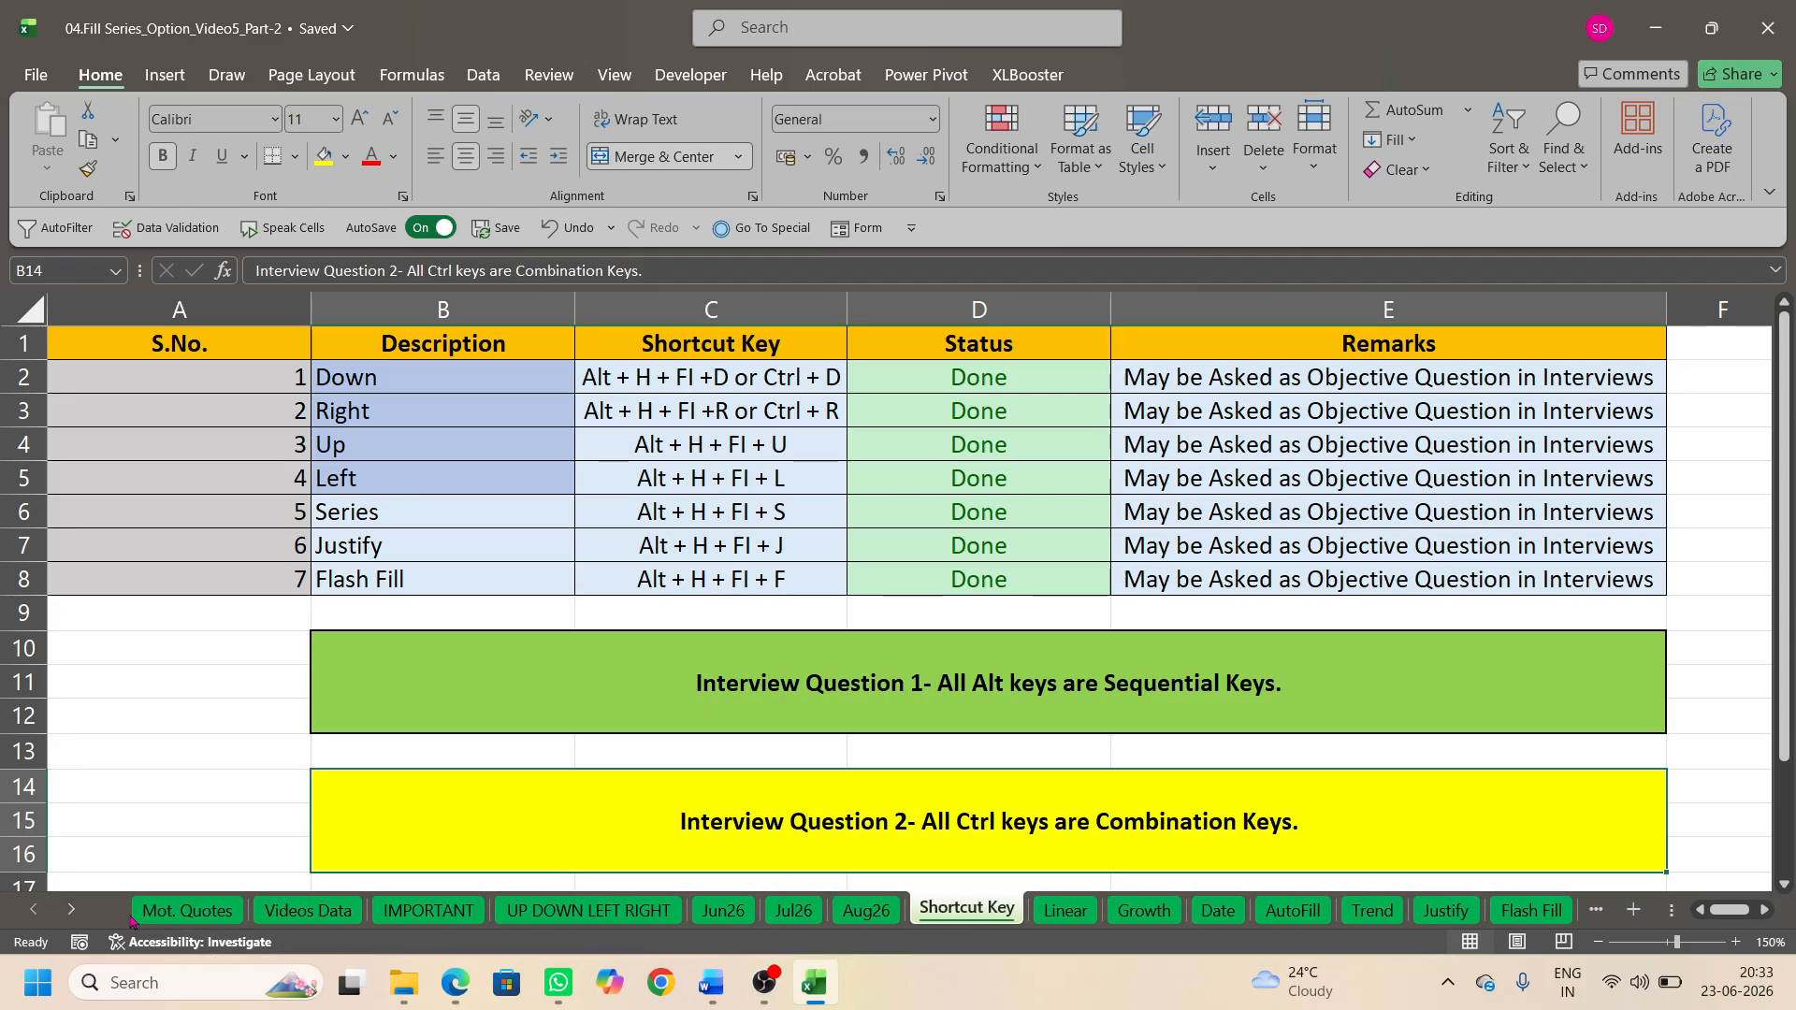
left_click(174, 910)
left_click(307, 911)
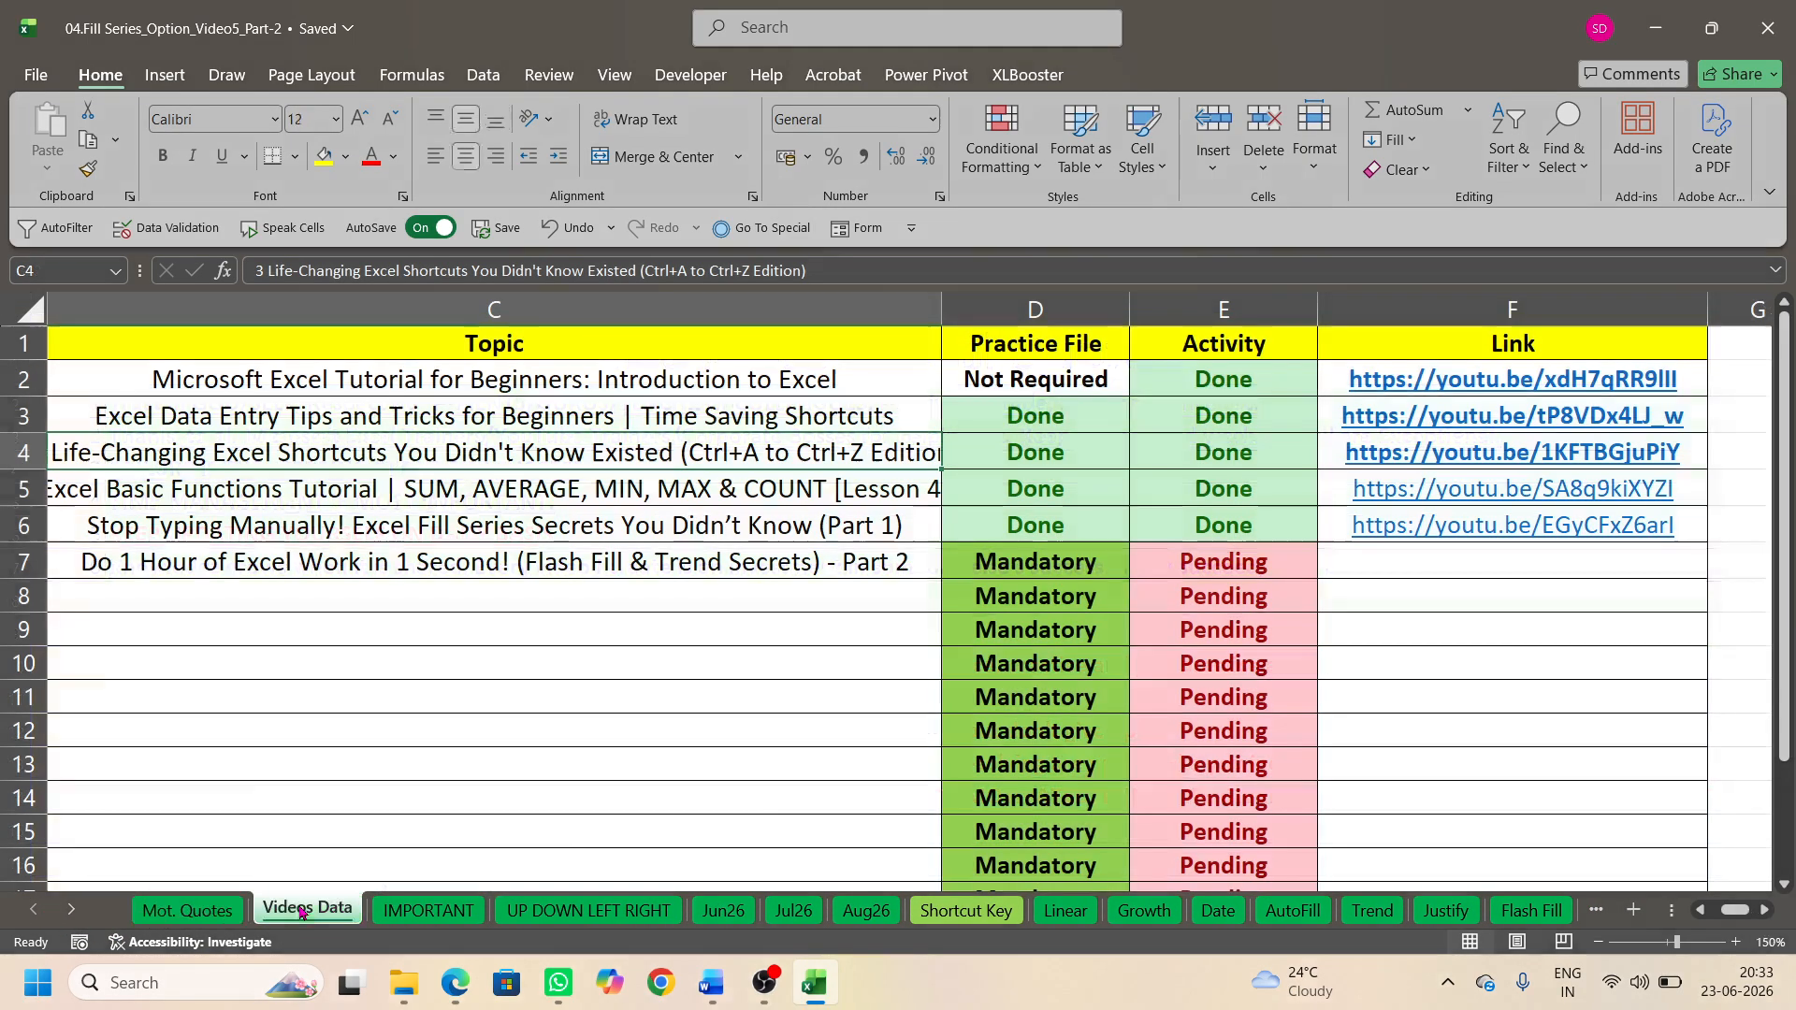
left_click(1182, 573)
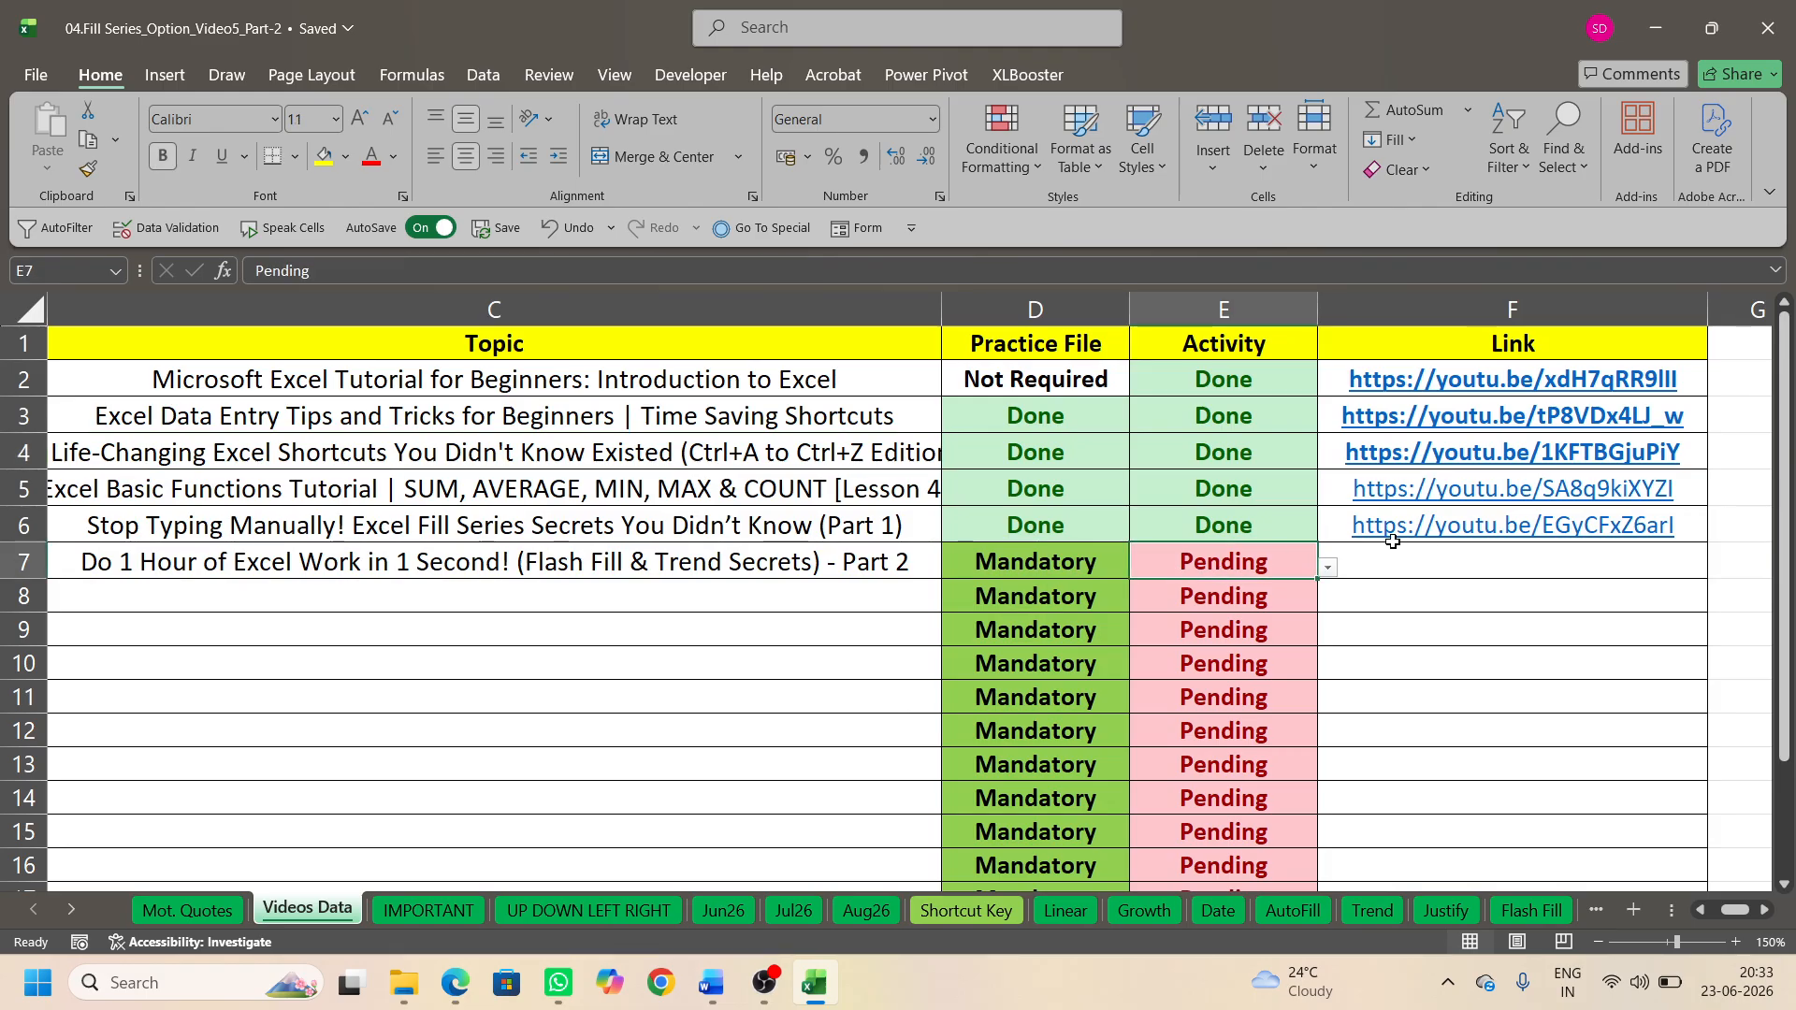
left_click(1442, 568)
key("Left")
key("Left")
scroll(1442, 567, "left", 3)
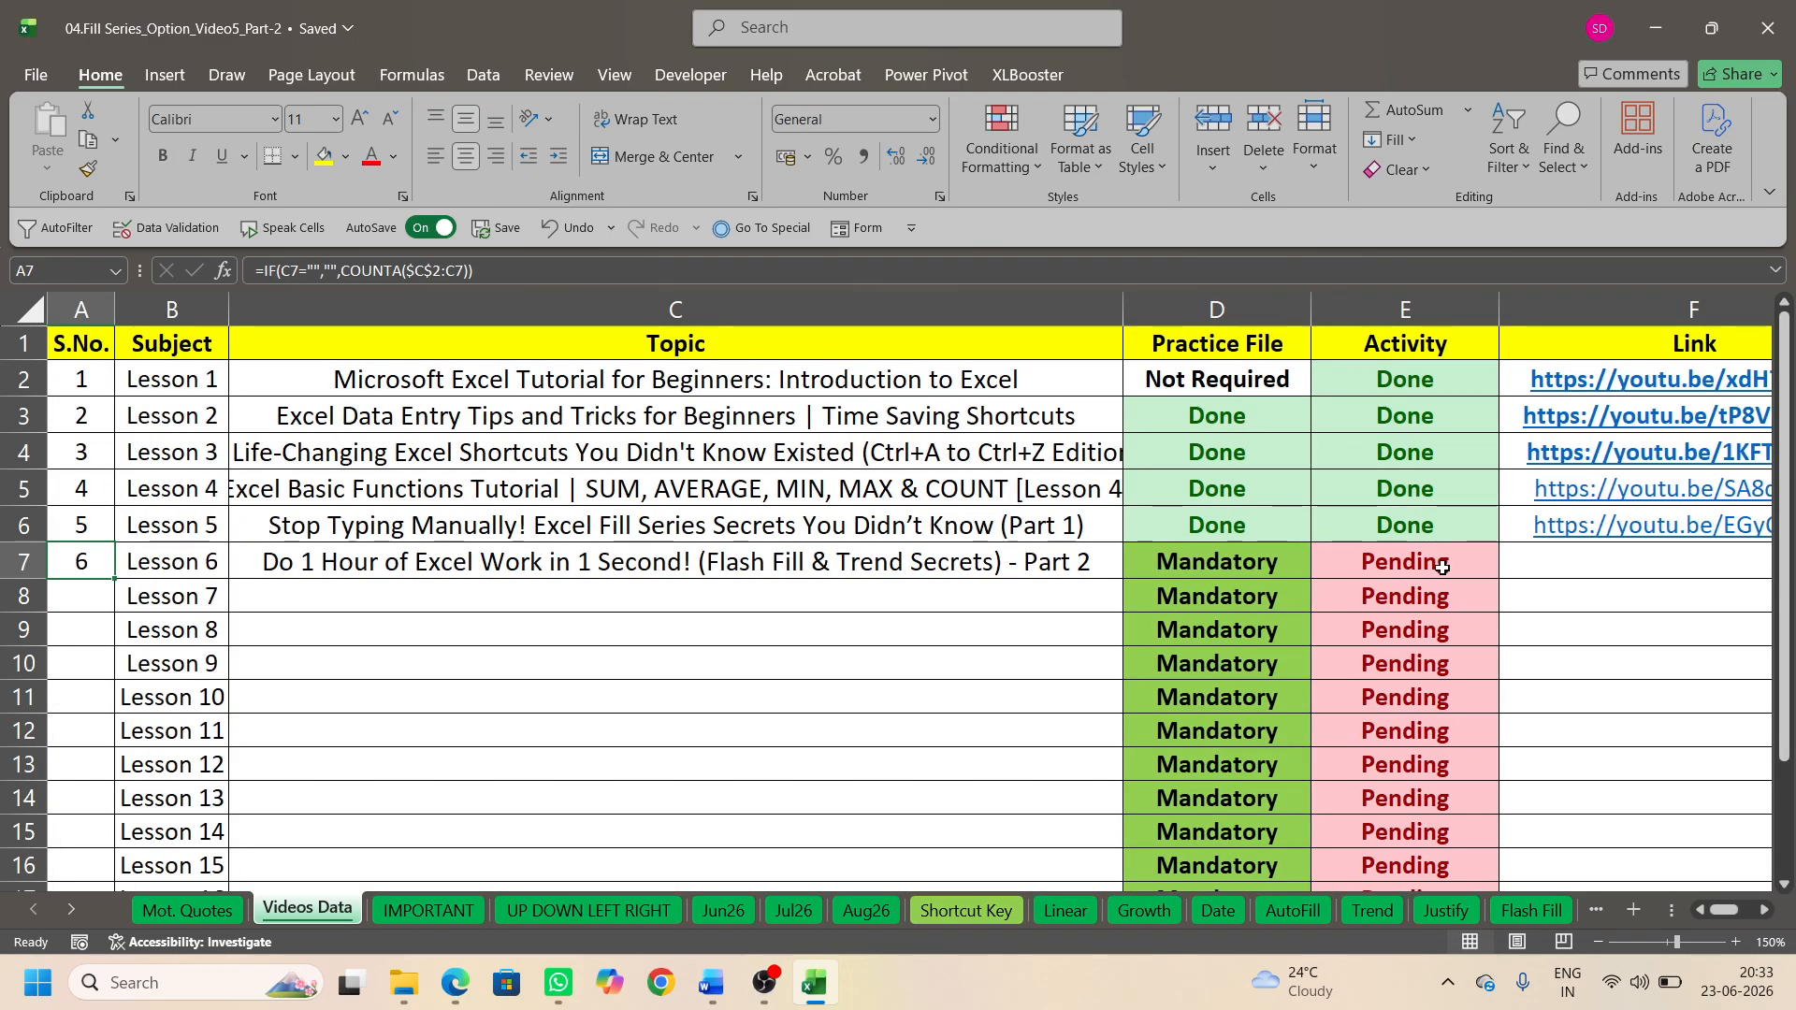
left_click(877, 577)
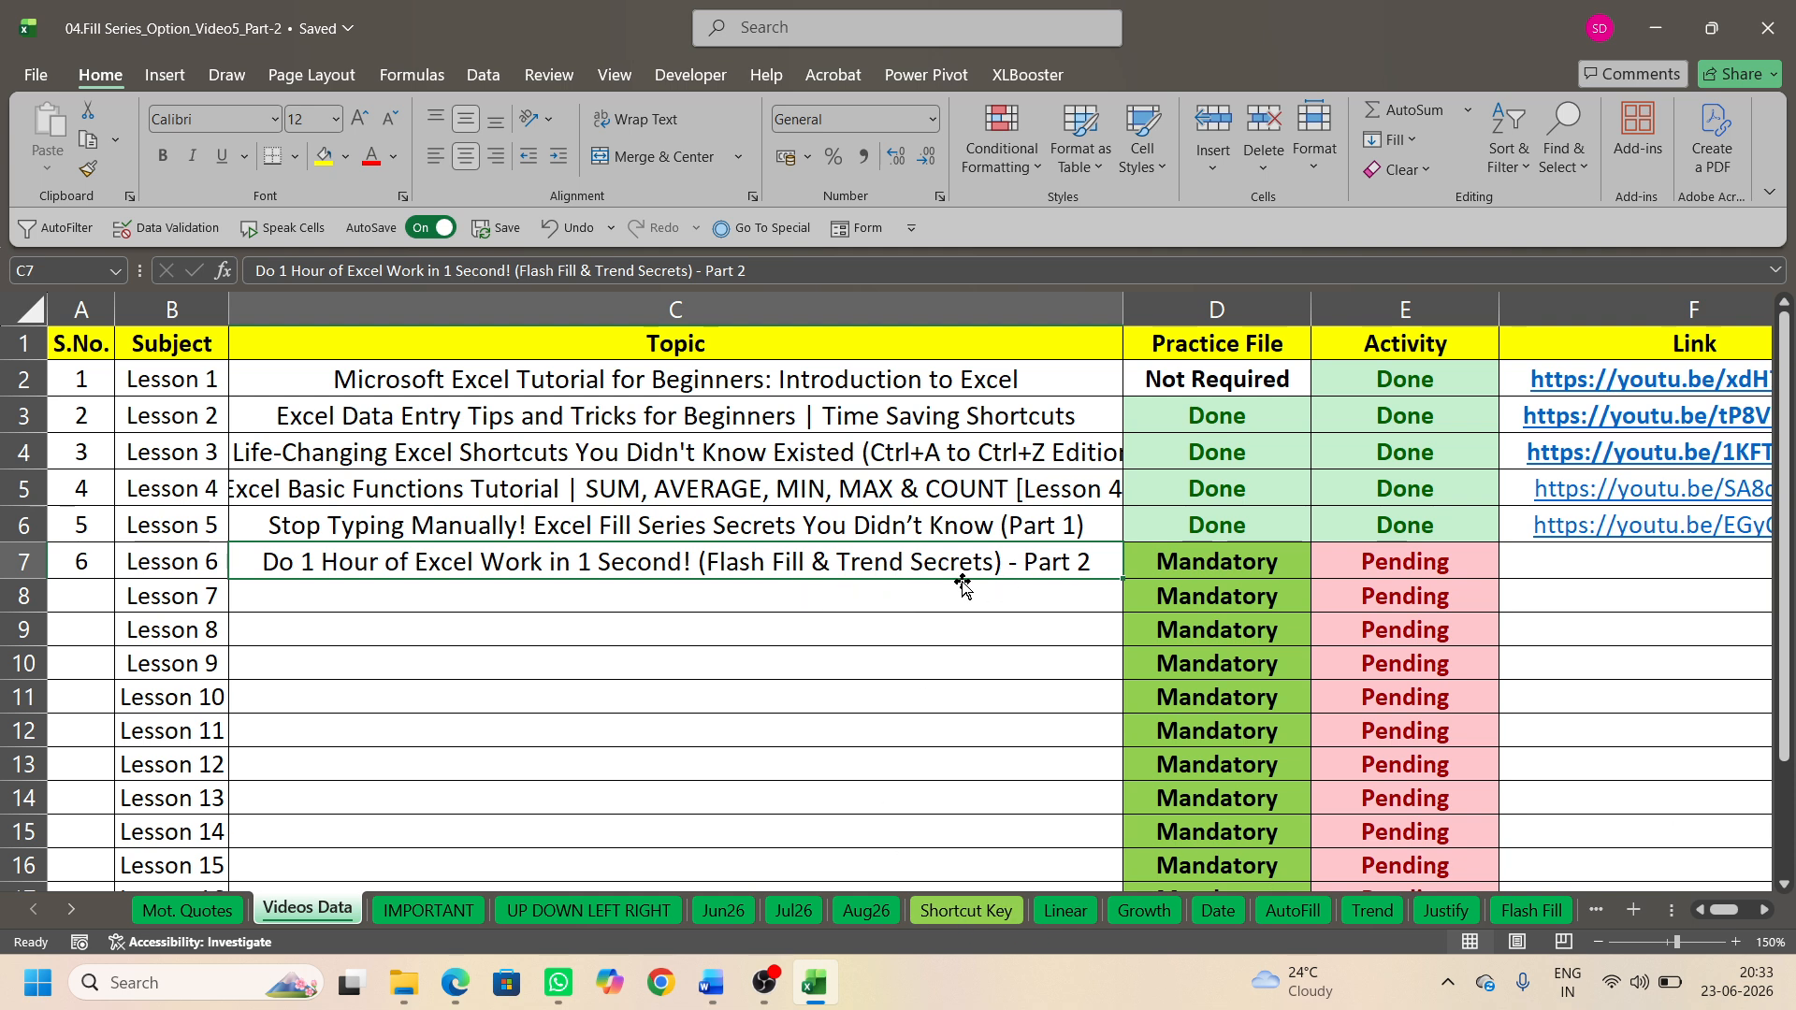
Step: In the IMPORTANT sheet, review the practice file and subscription notes, and open the linked YouTube channel in the browser
left_click(459, 921)
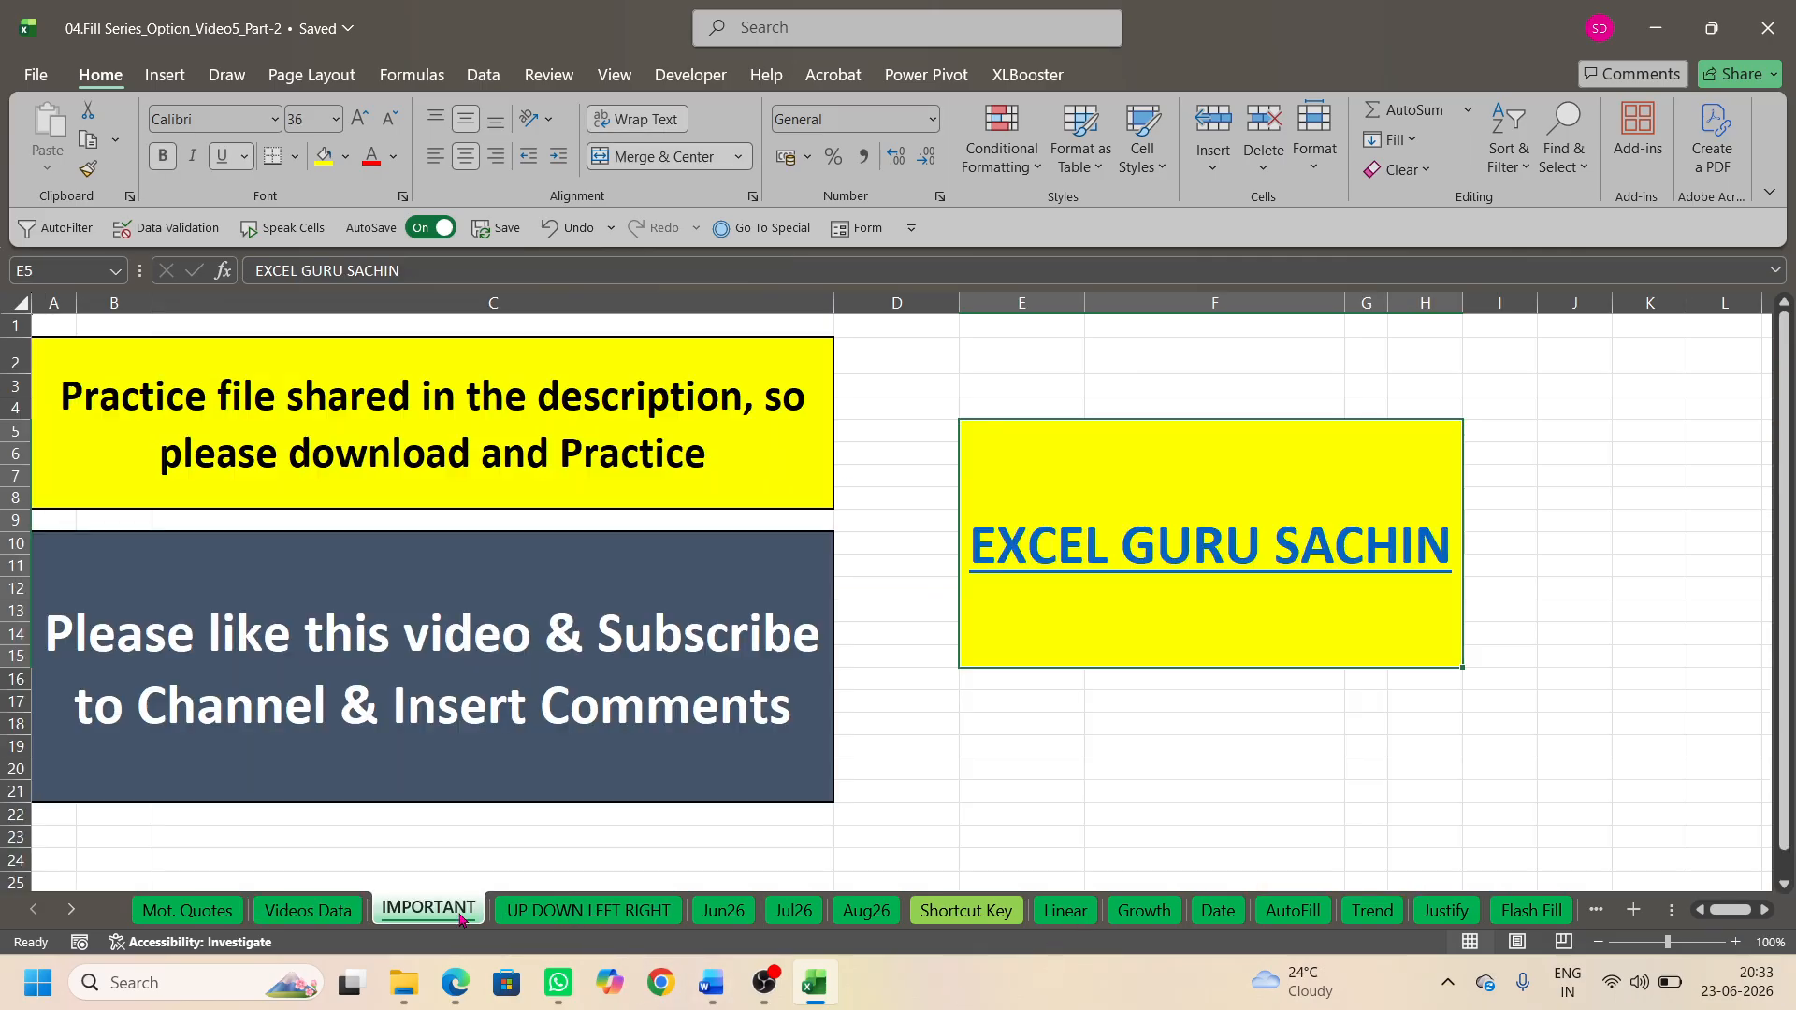
left_click(365, 443)
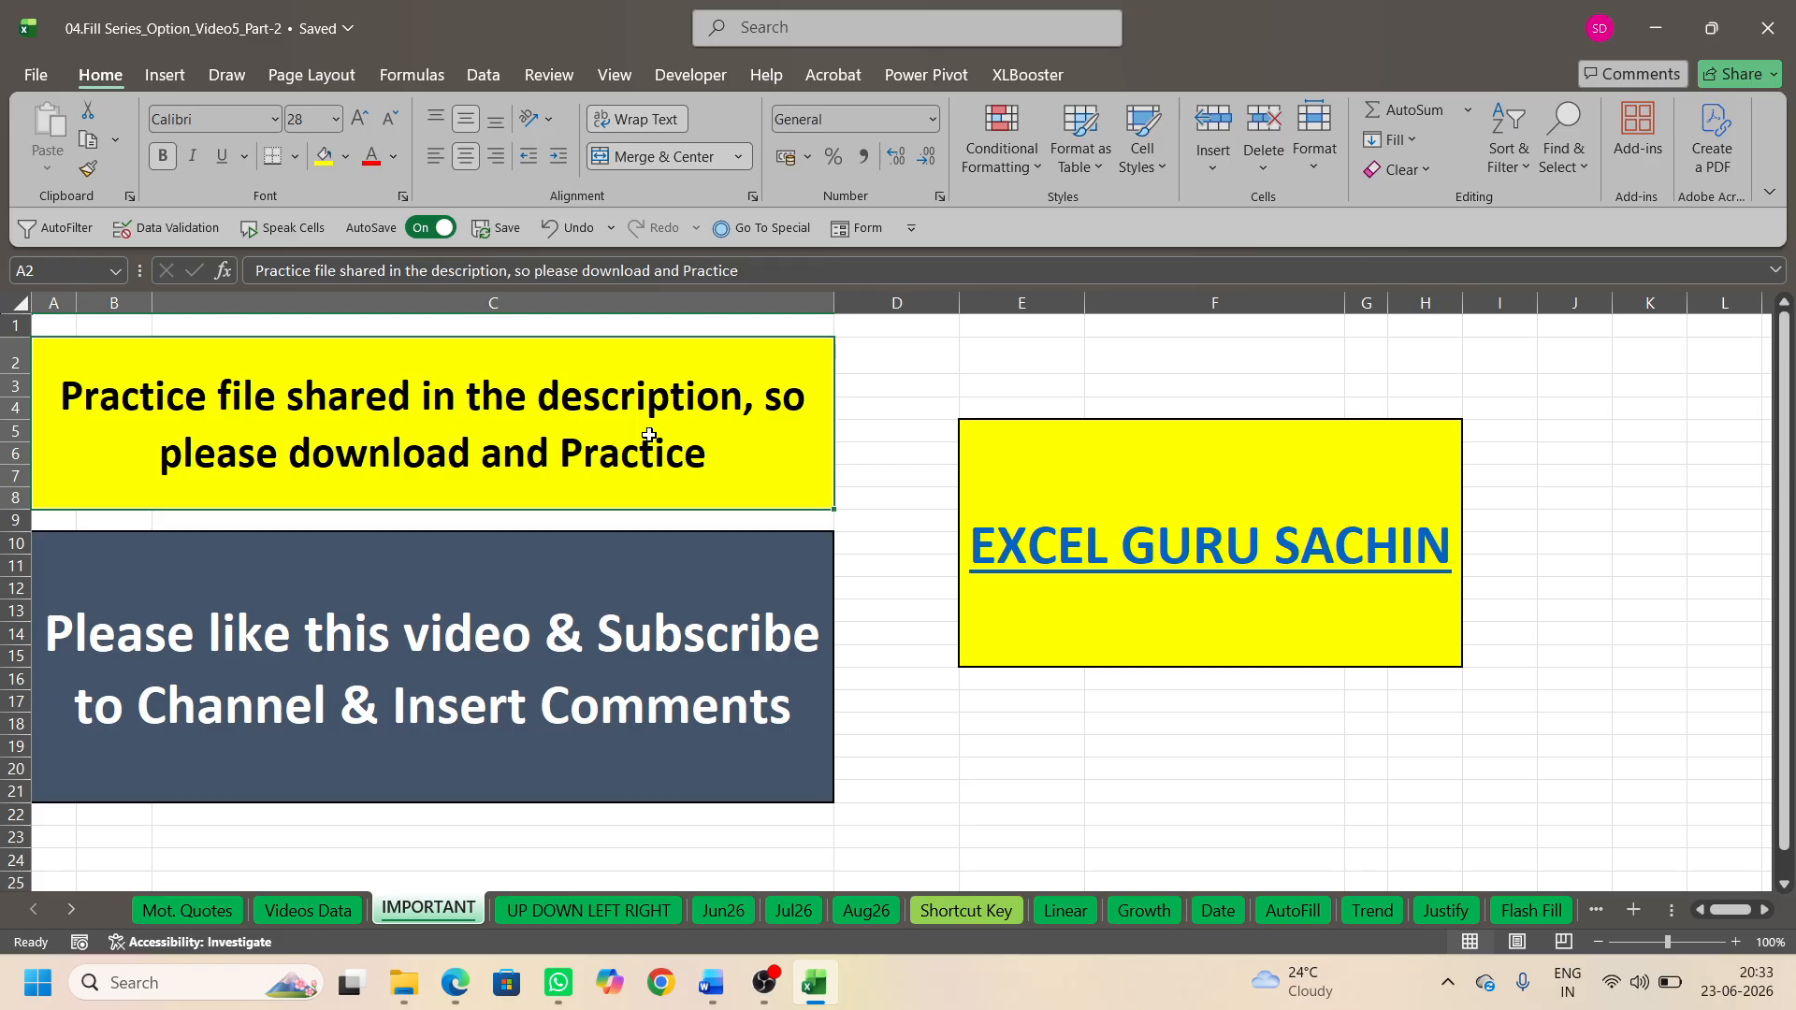
left_click(547, 638)
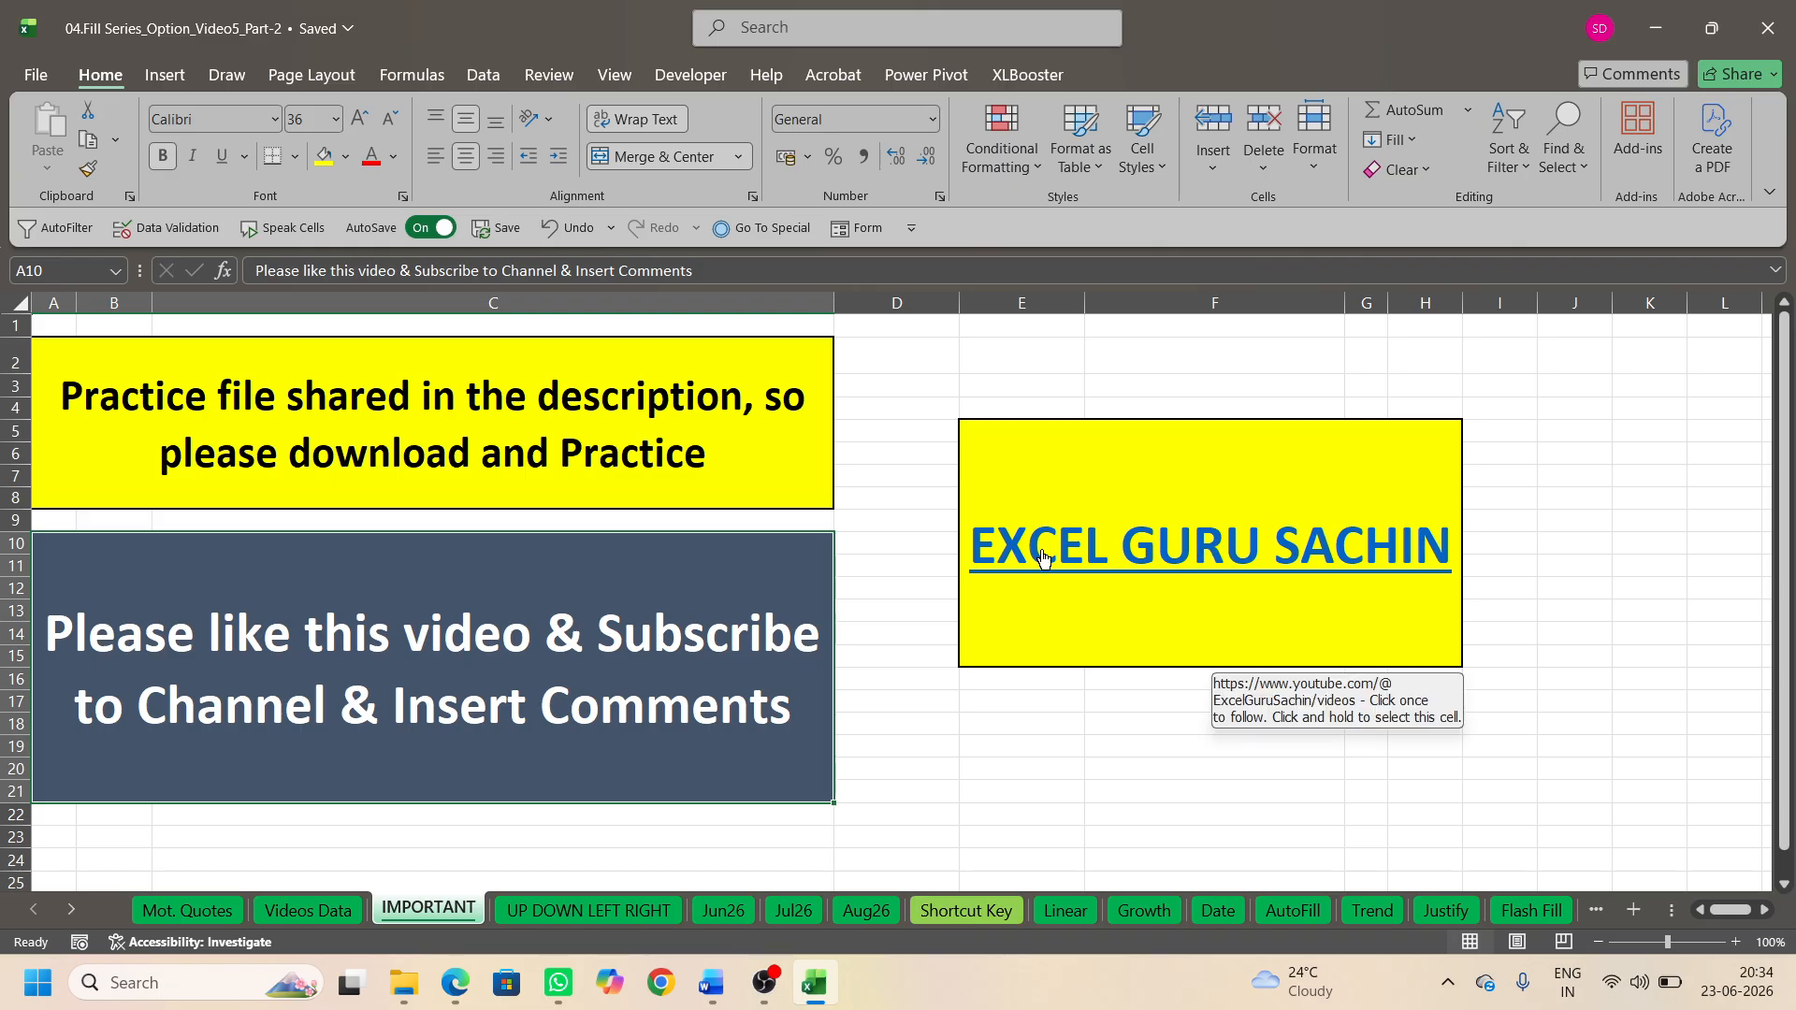
left_click(1212, 562)
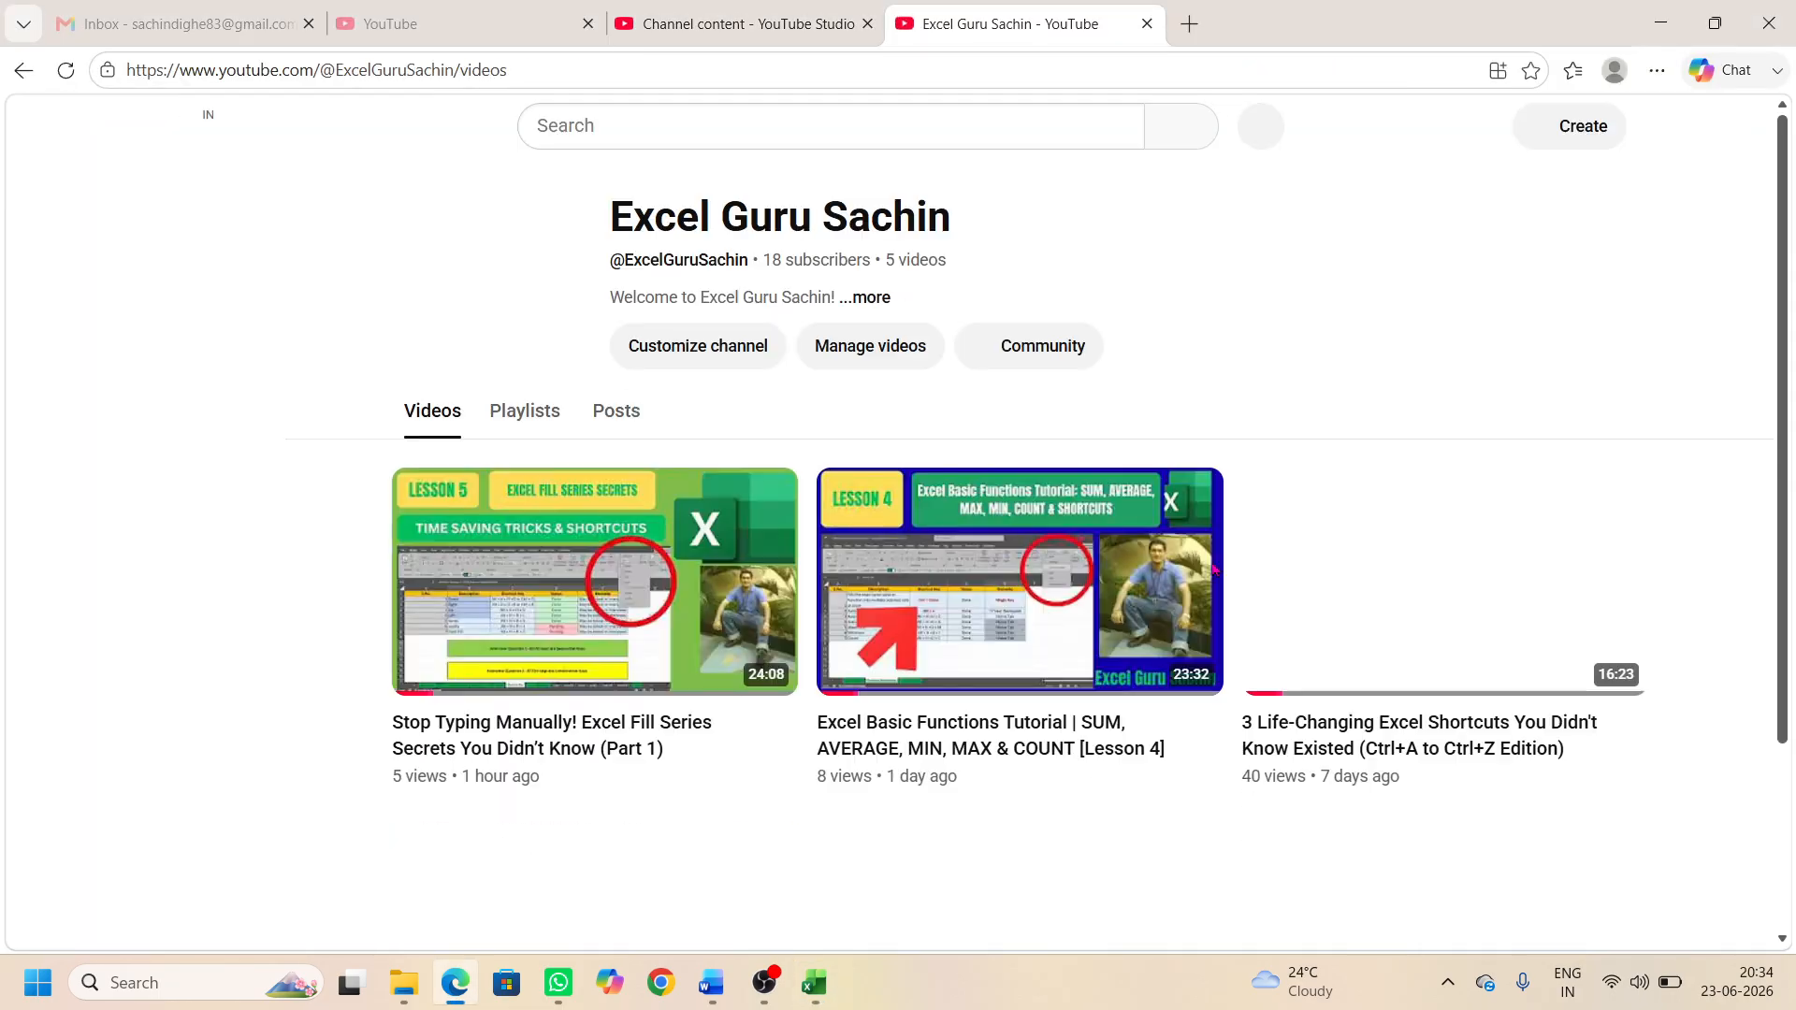
Step: Look through the channel's uploaded videos and the quiz questions in its posts
scroll(959, 779, "down", 3)
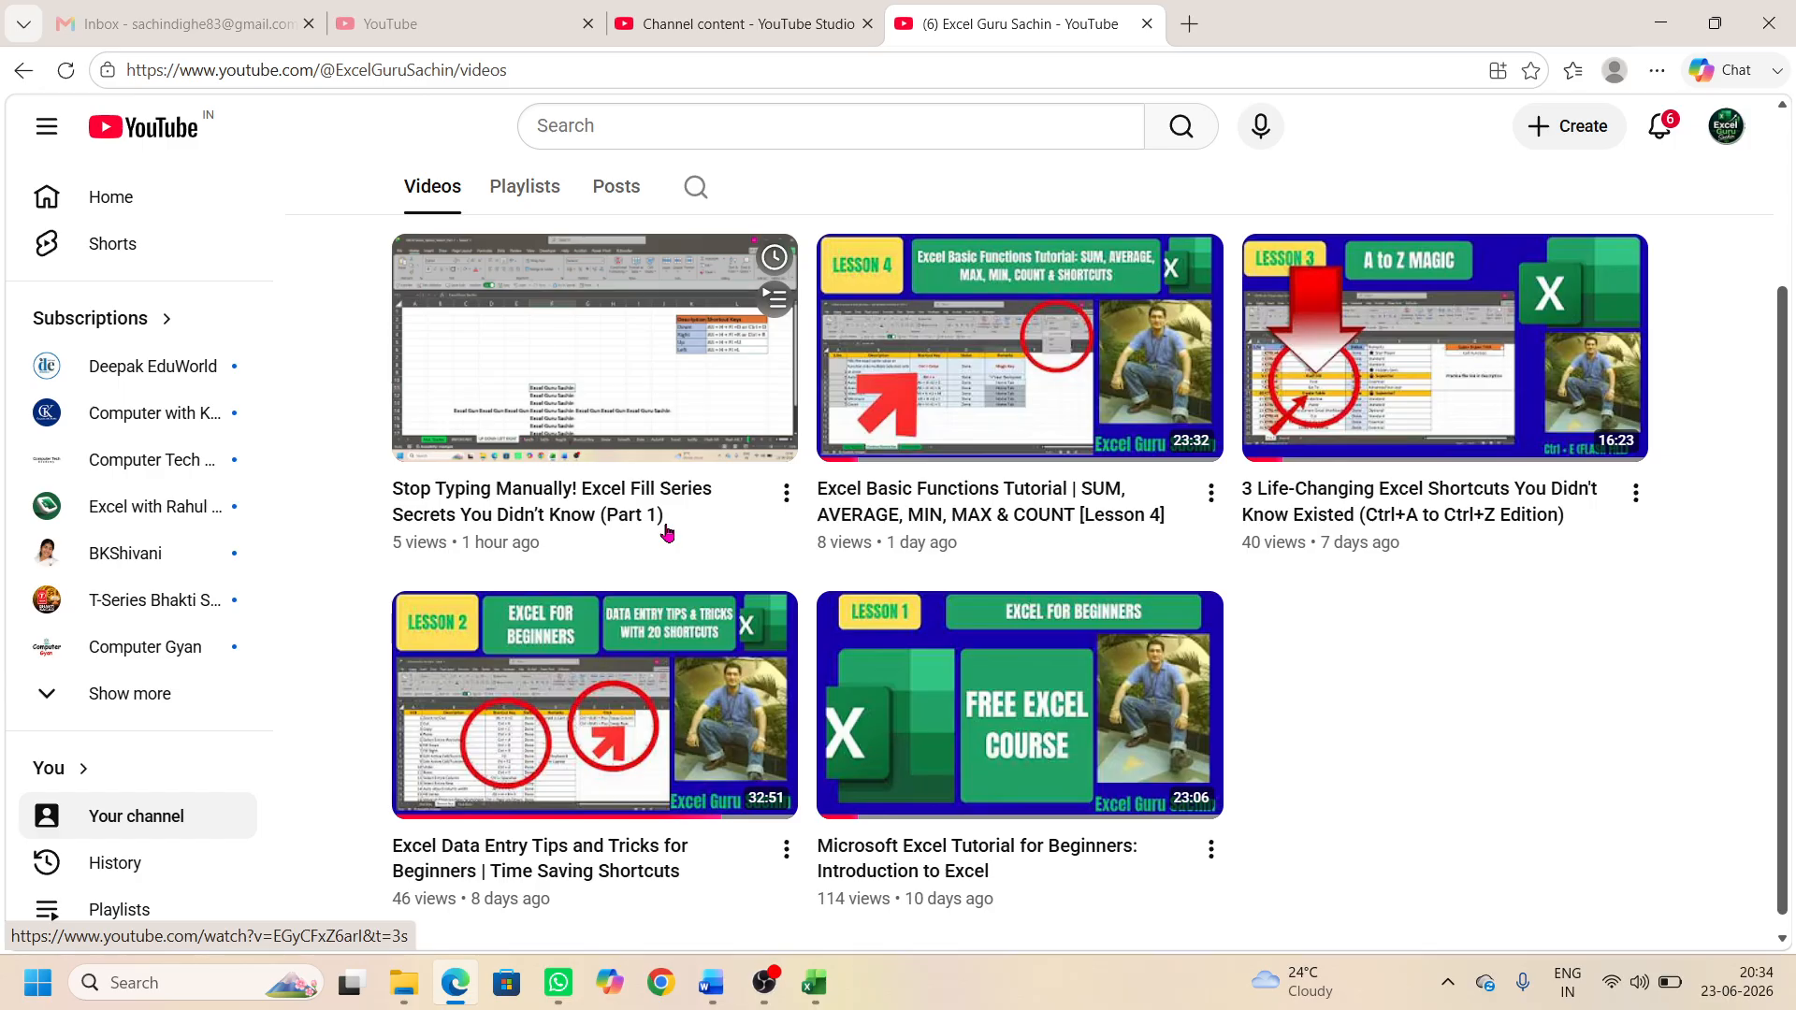
scroll(666, 531, "up", 3)
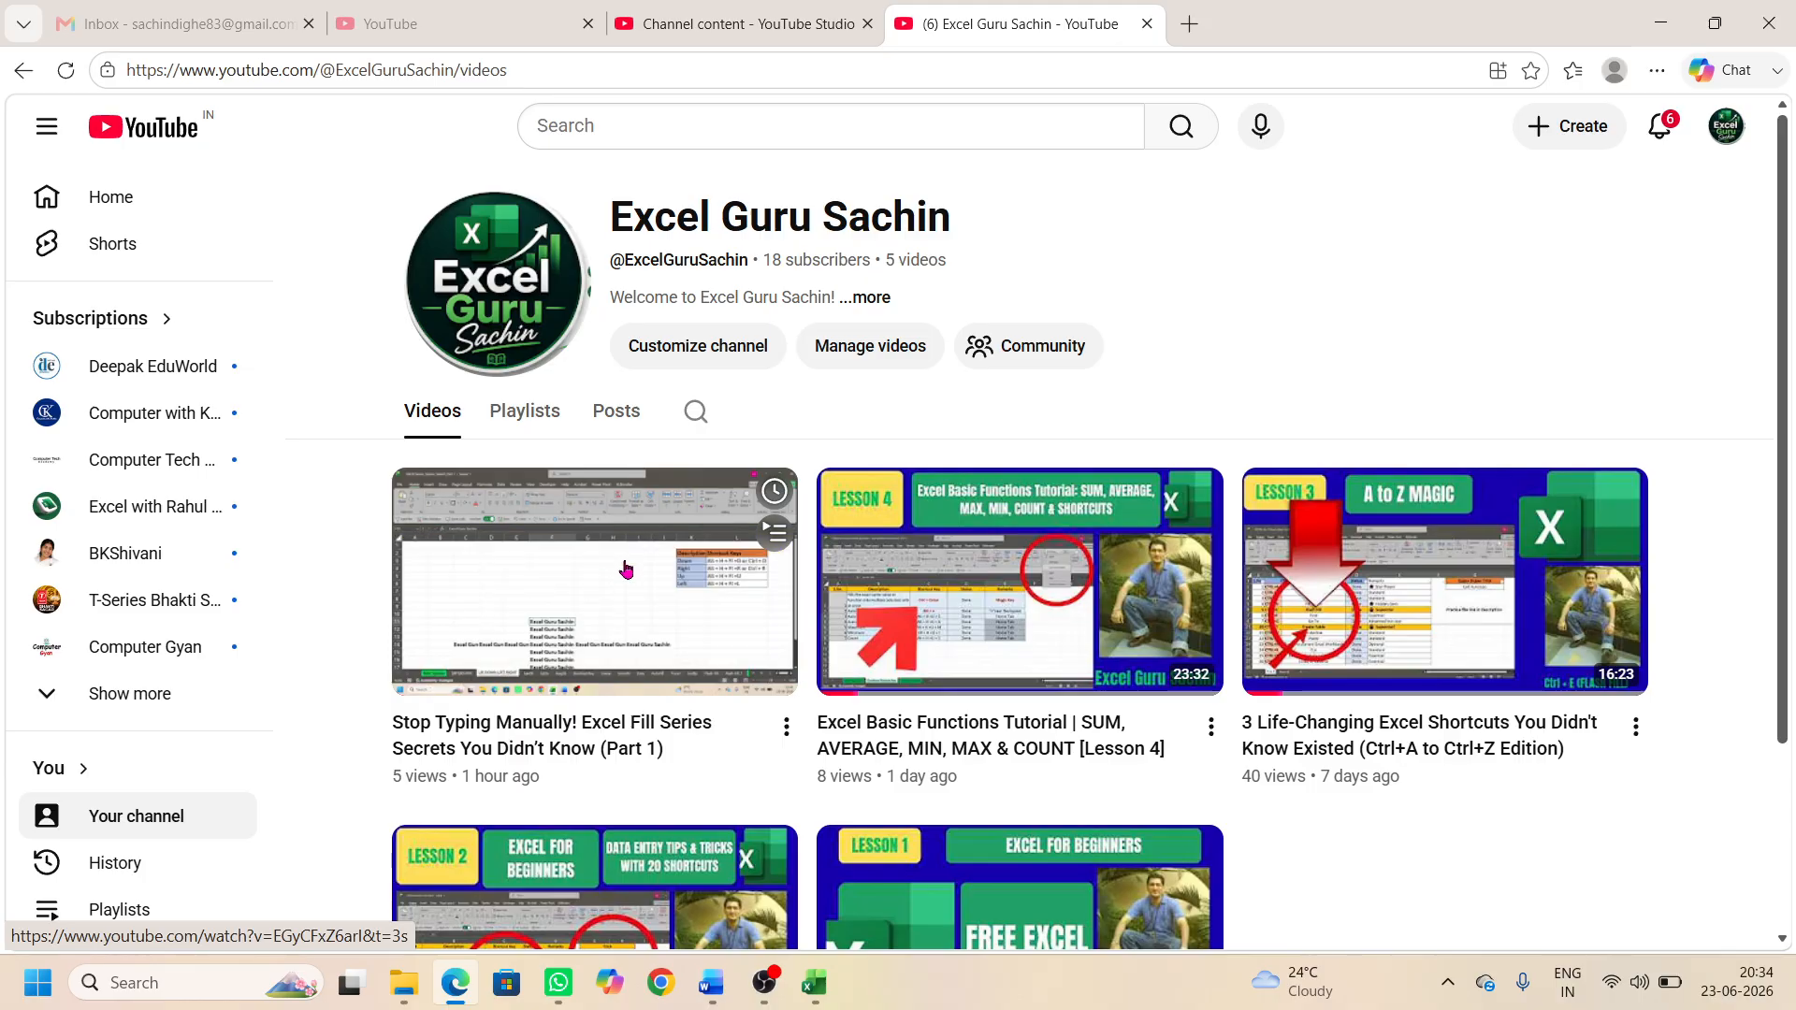
left_click(616, 413)
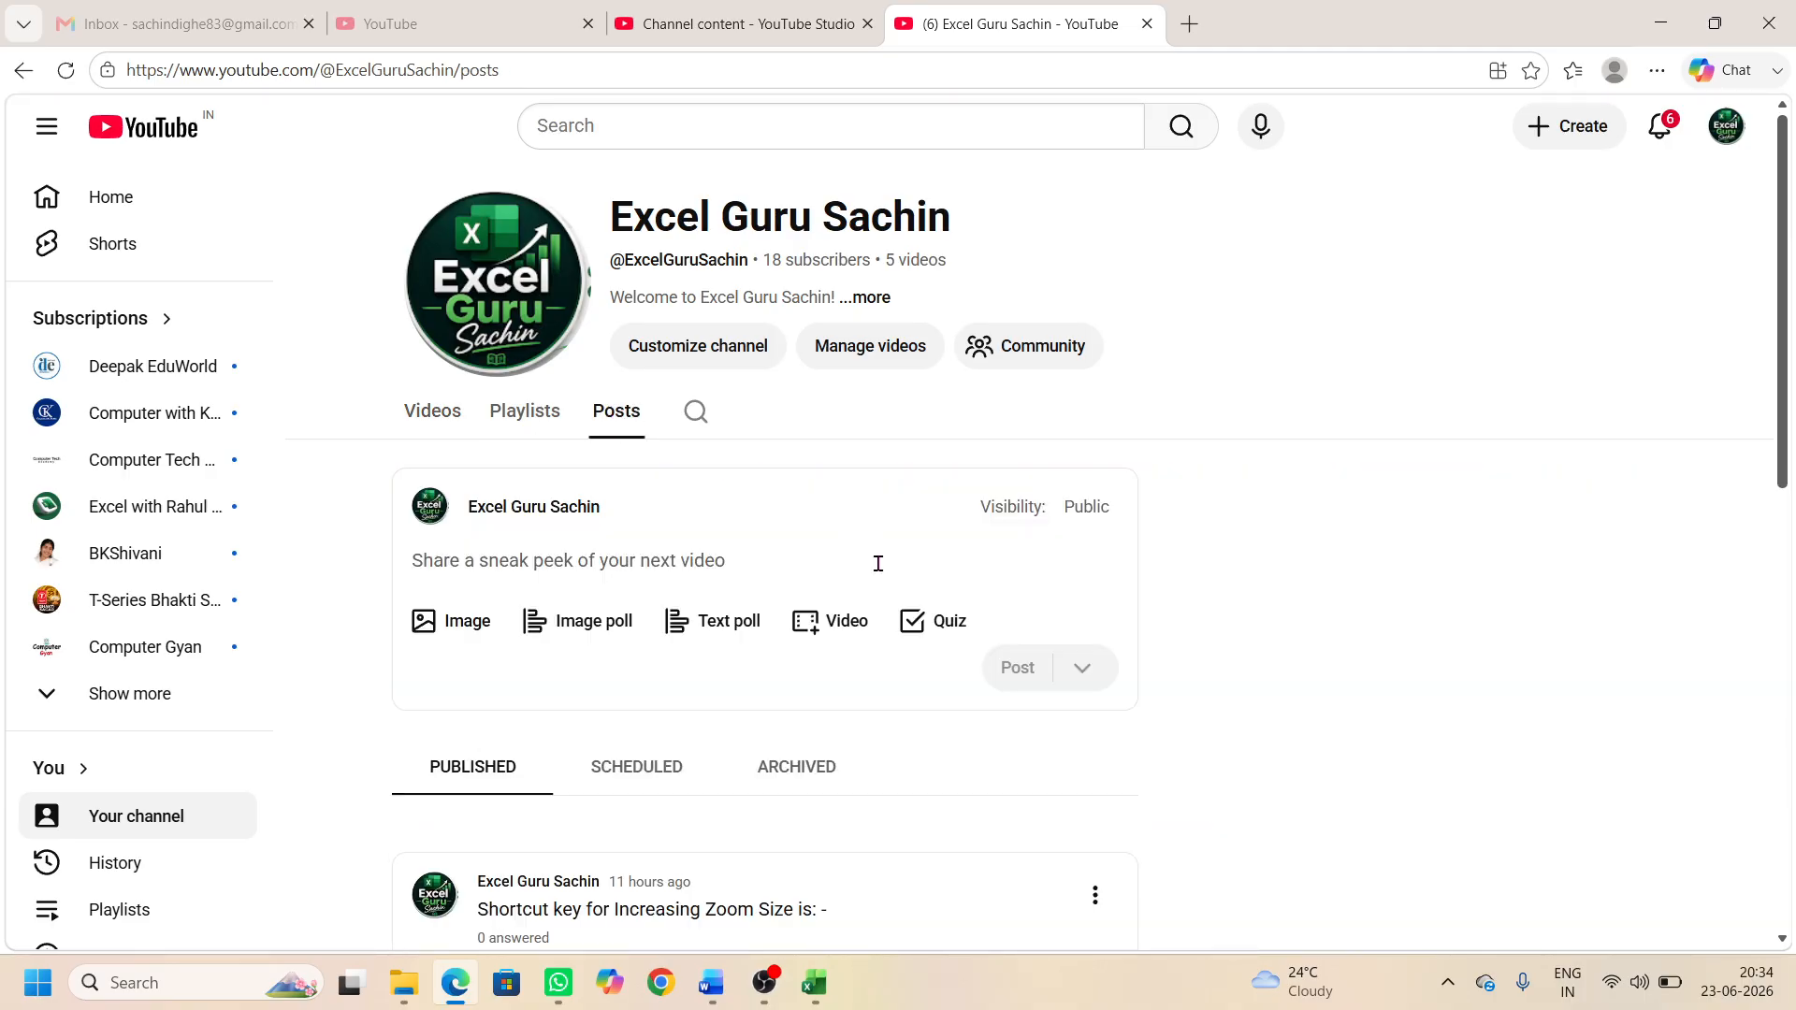
scroll(878, 563, "down", 6)
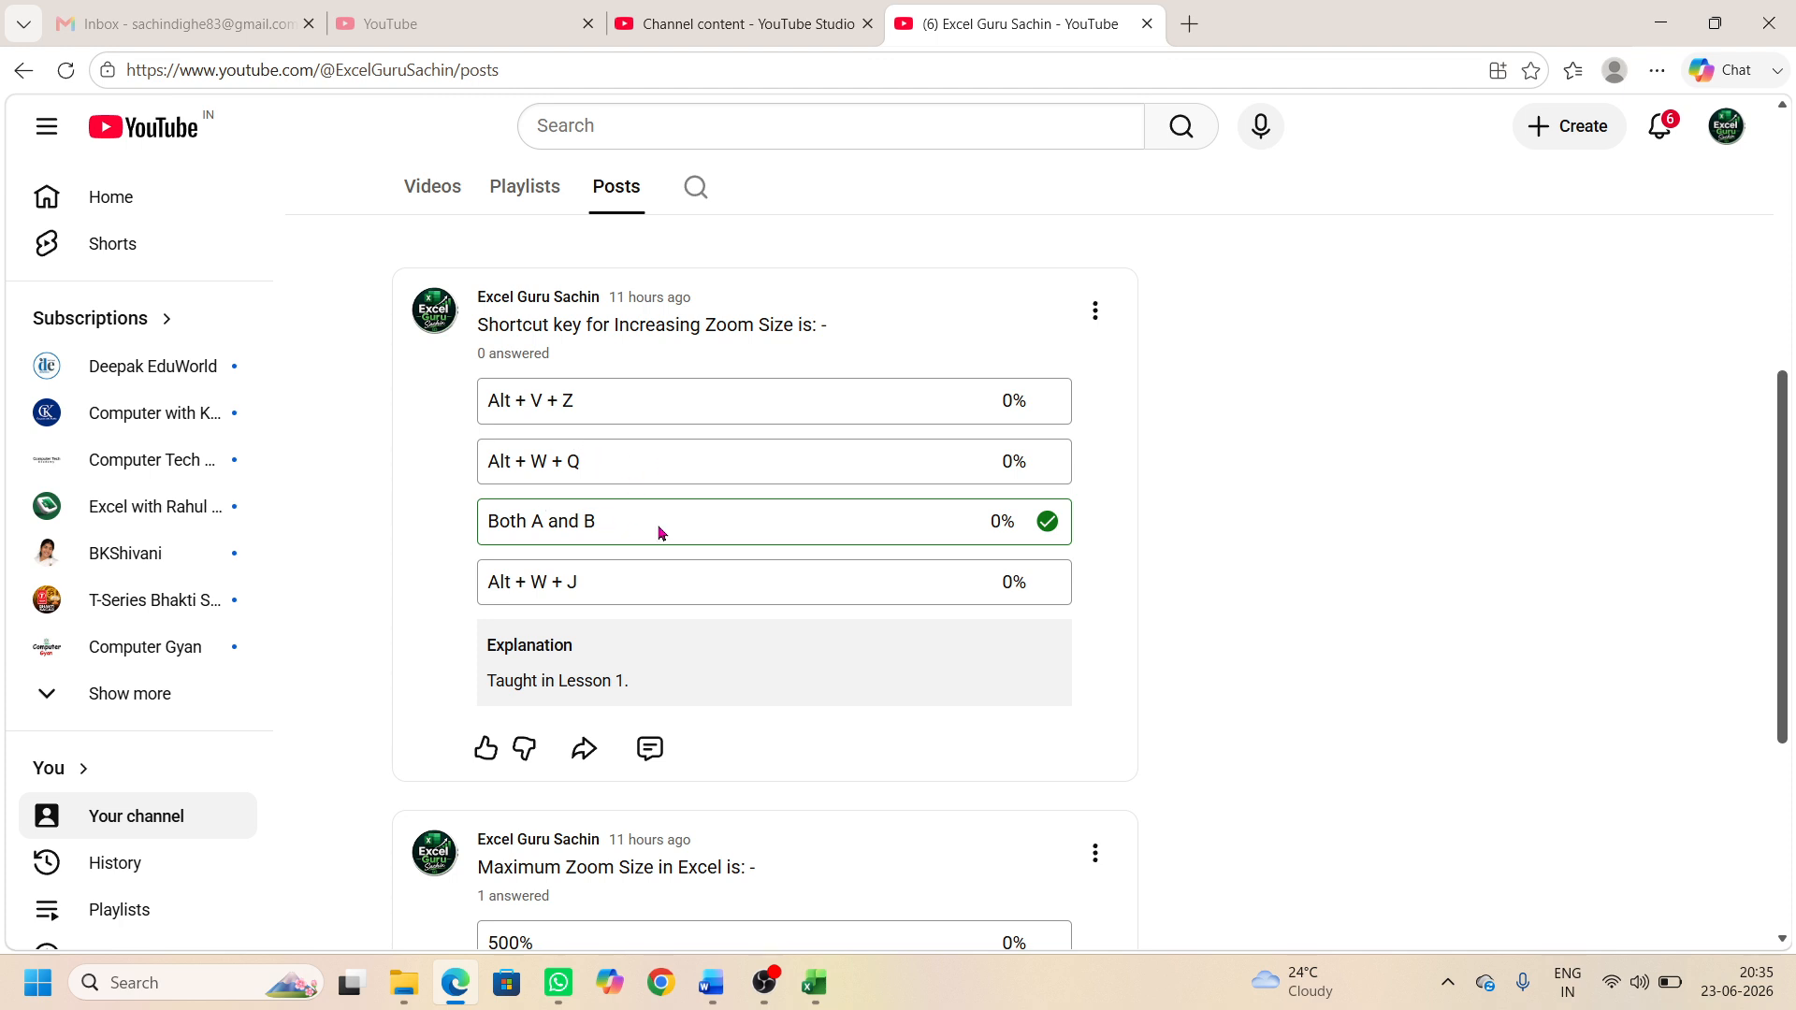
scroll(705, 549, "down", 2)
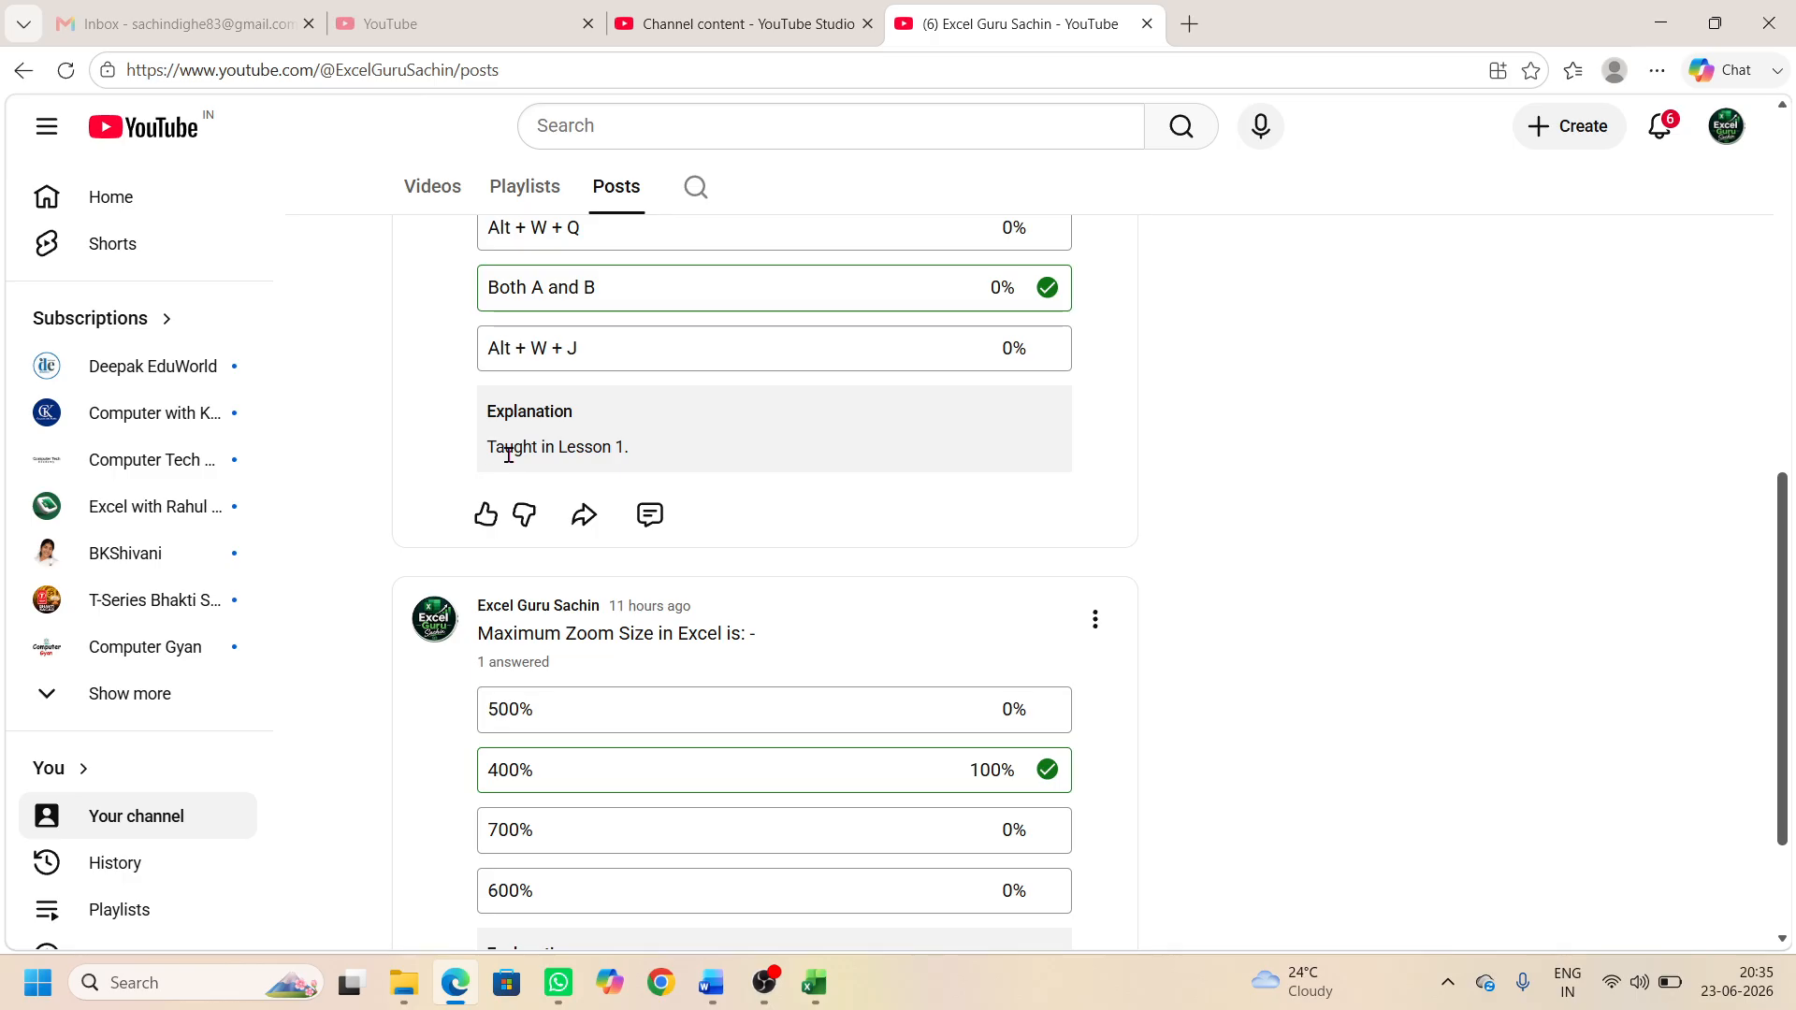
Step: Read the maximum zoom size quiz post, return to the Excel workbook and look at the UP DOWN LEFT RIGHT and Jun26 sheets
scroll(794, 558, "down", 2)
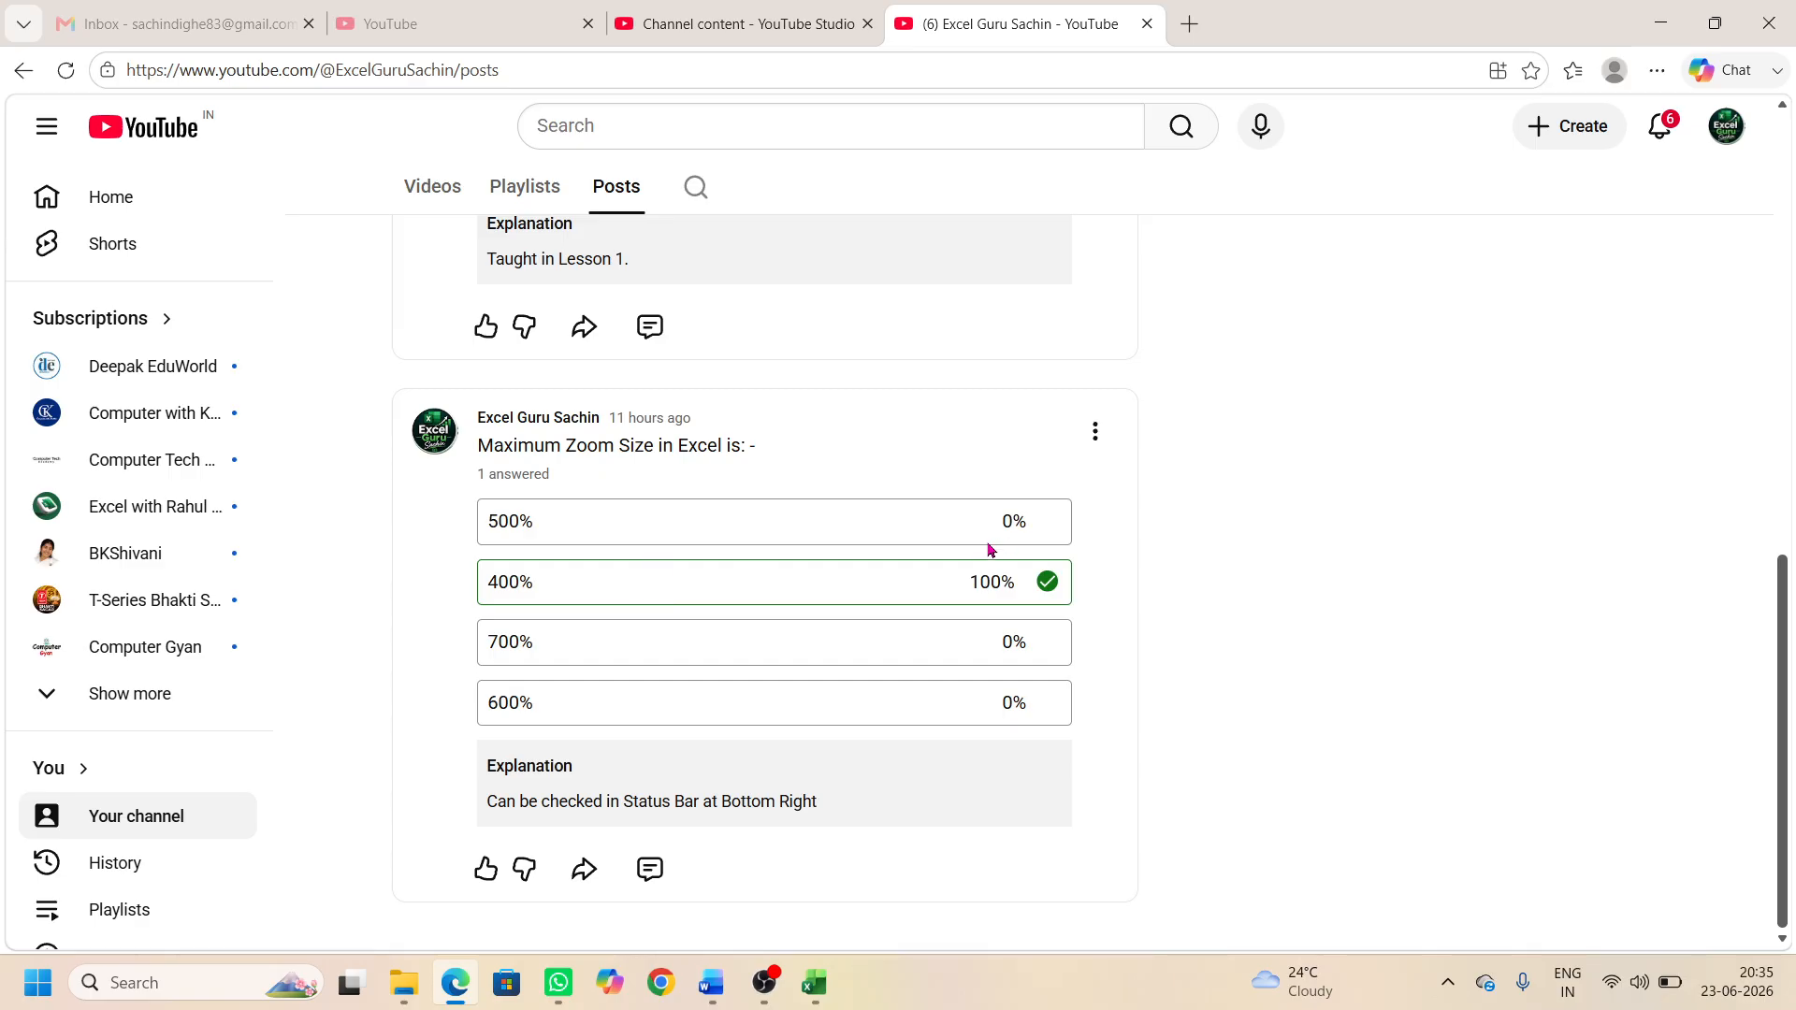
key("alt+Tab")
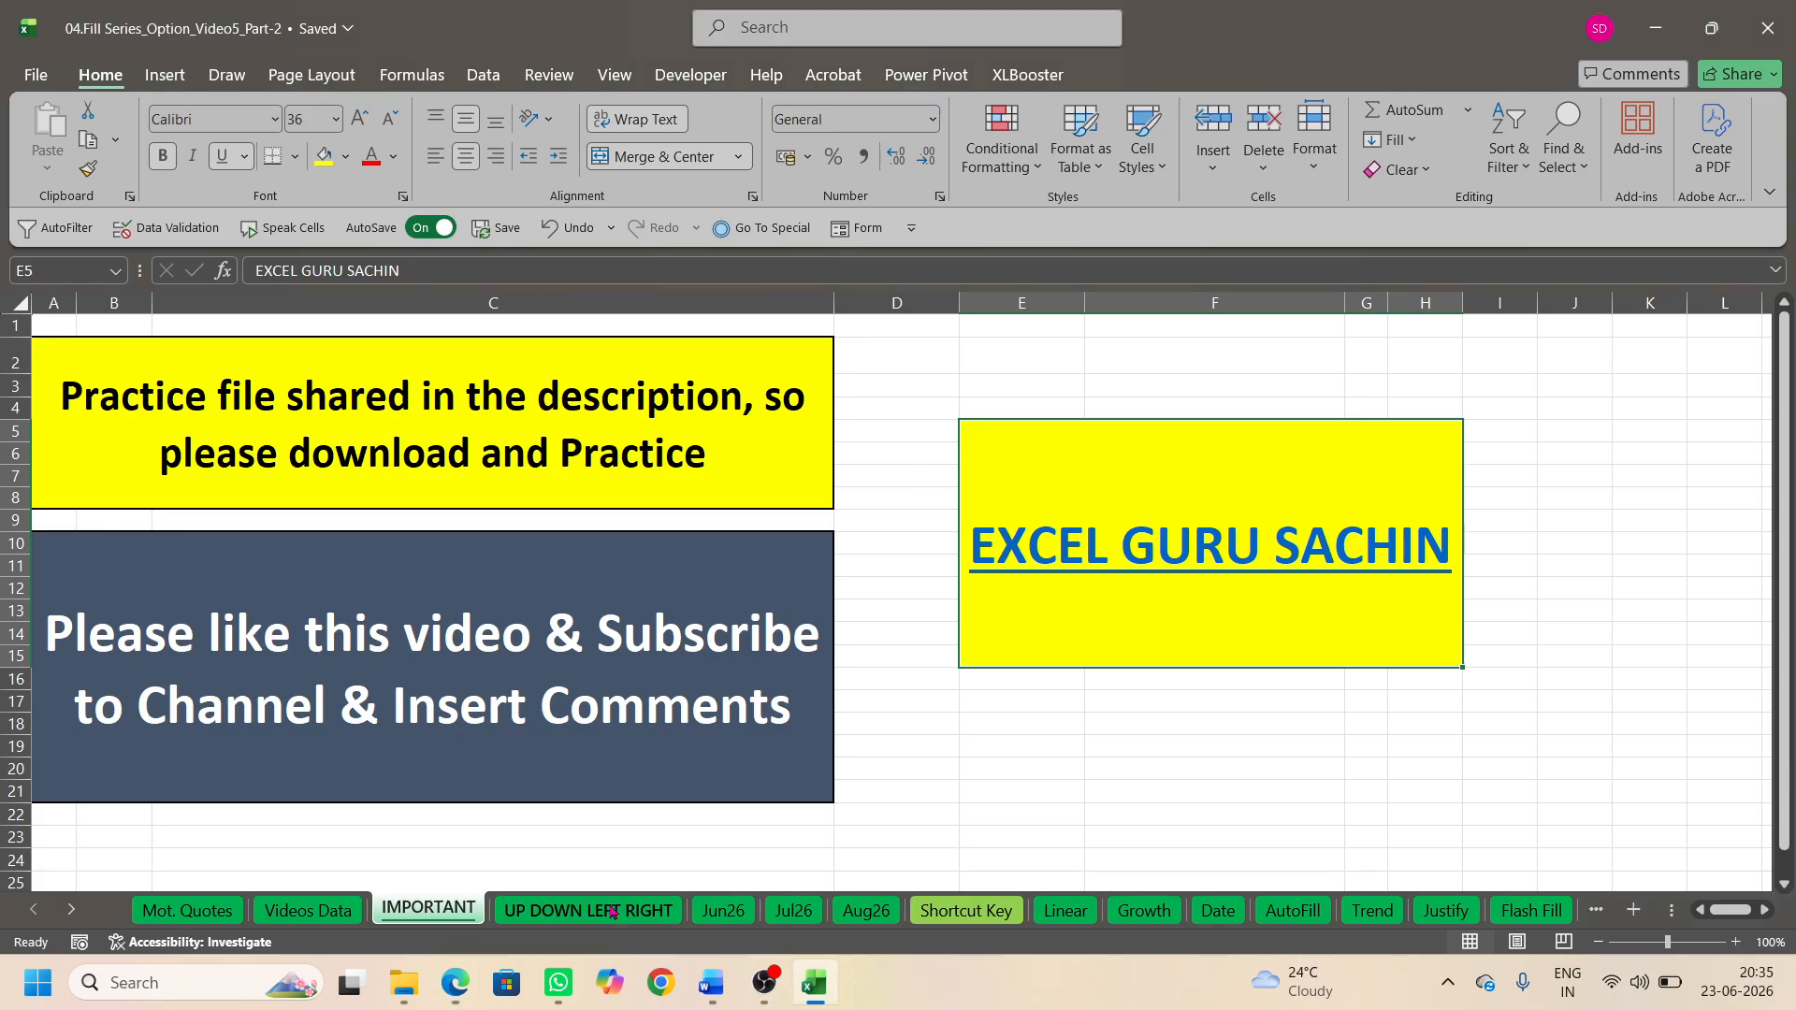
left_click(580, 912)
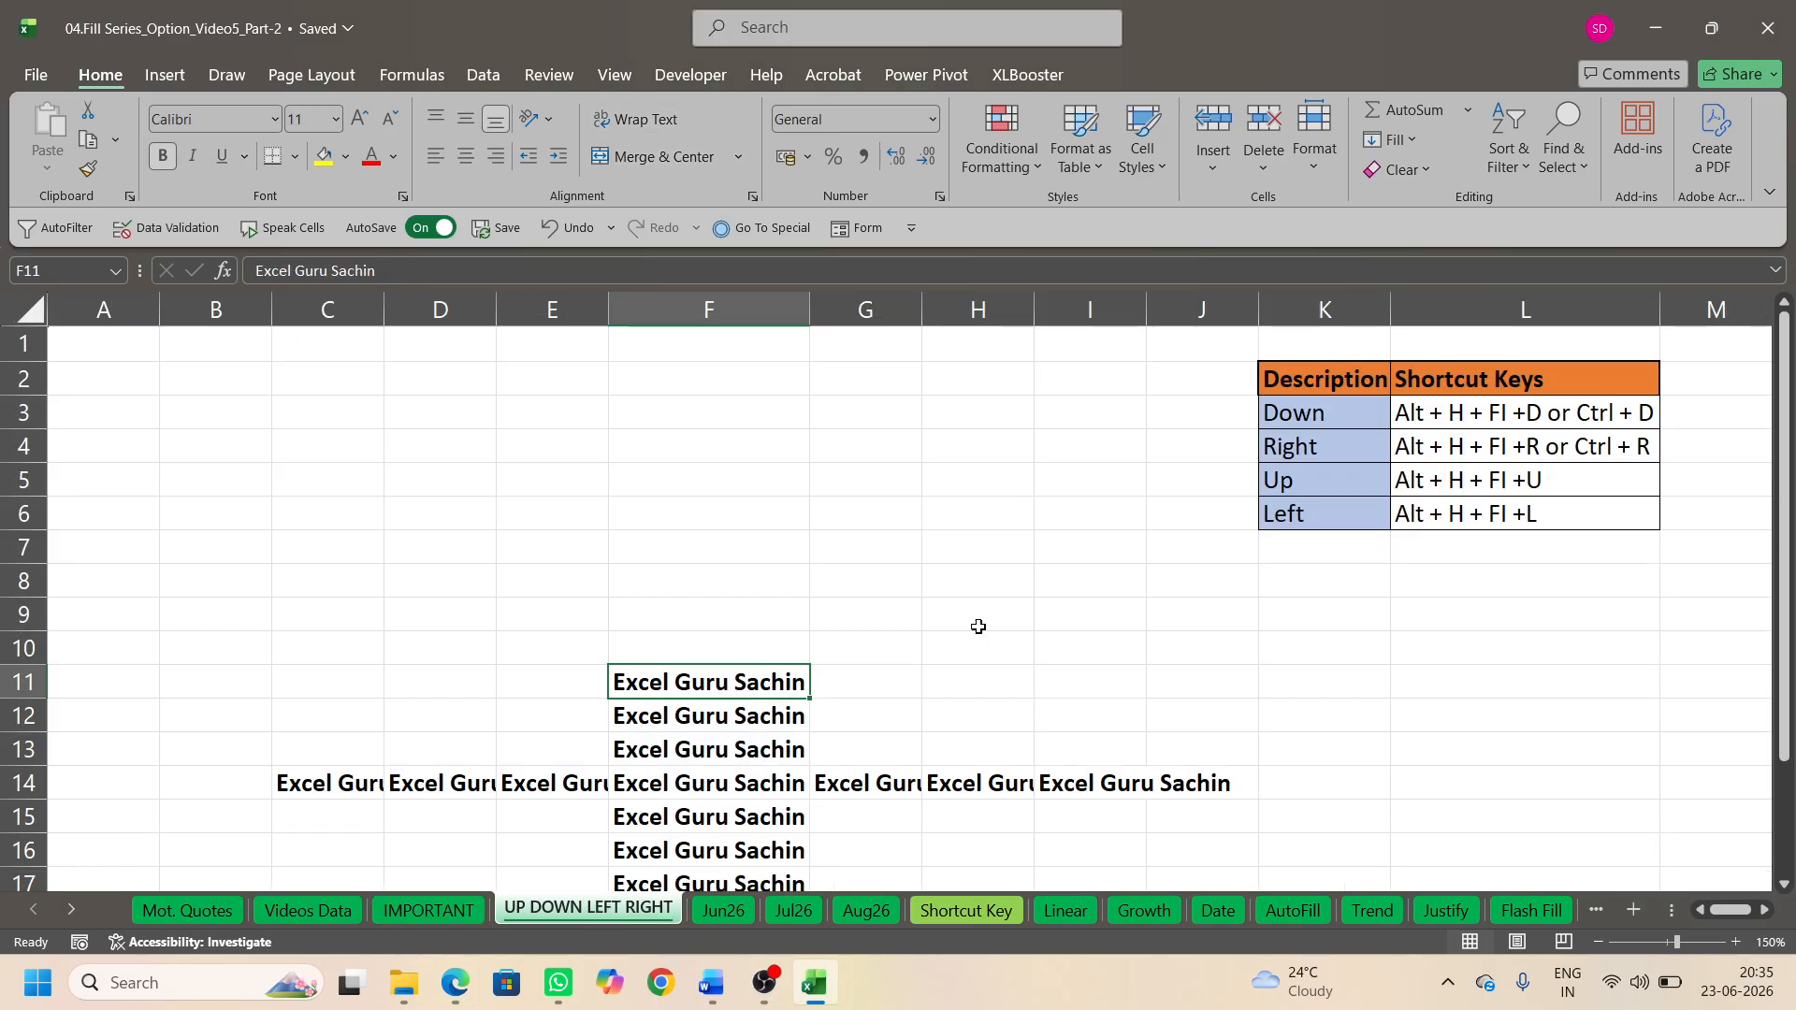
left_click(726, 911)
Step: Set the Shortcut Key sheet's tab color to standard green
left_click(949, 912)
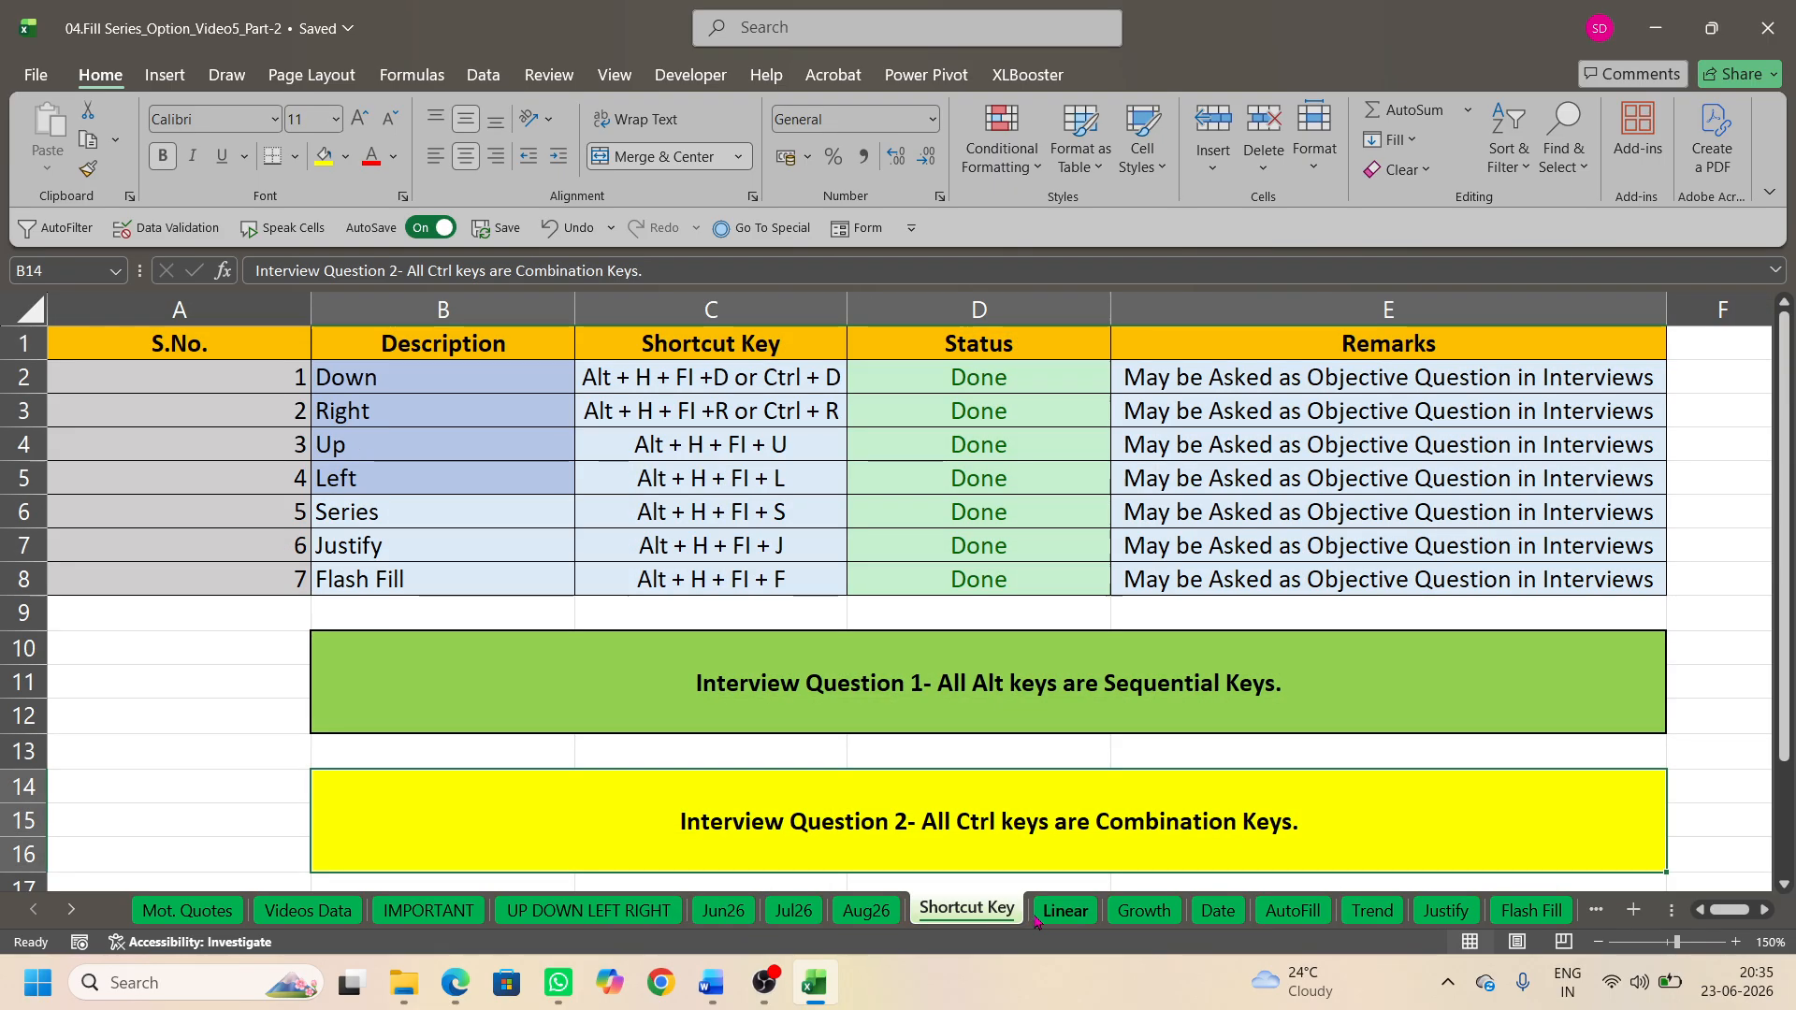
right_click(948, 914)
mouse_move(1010, 748)
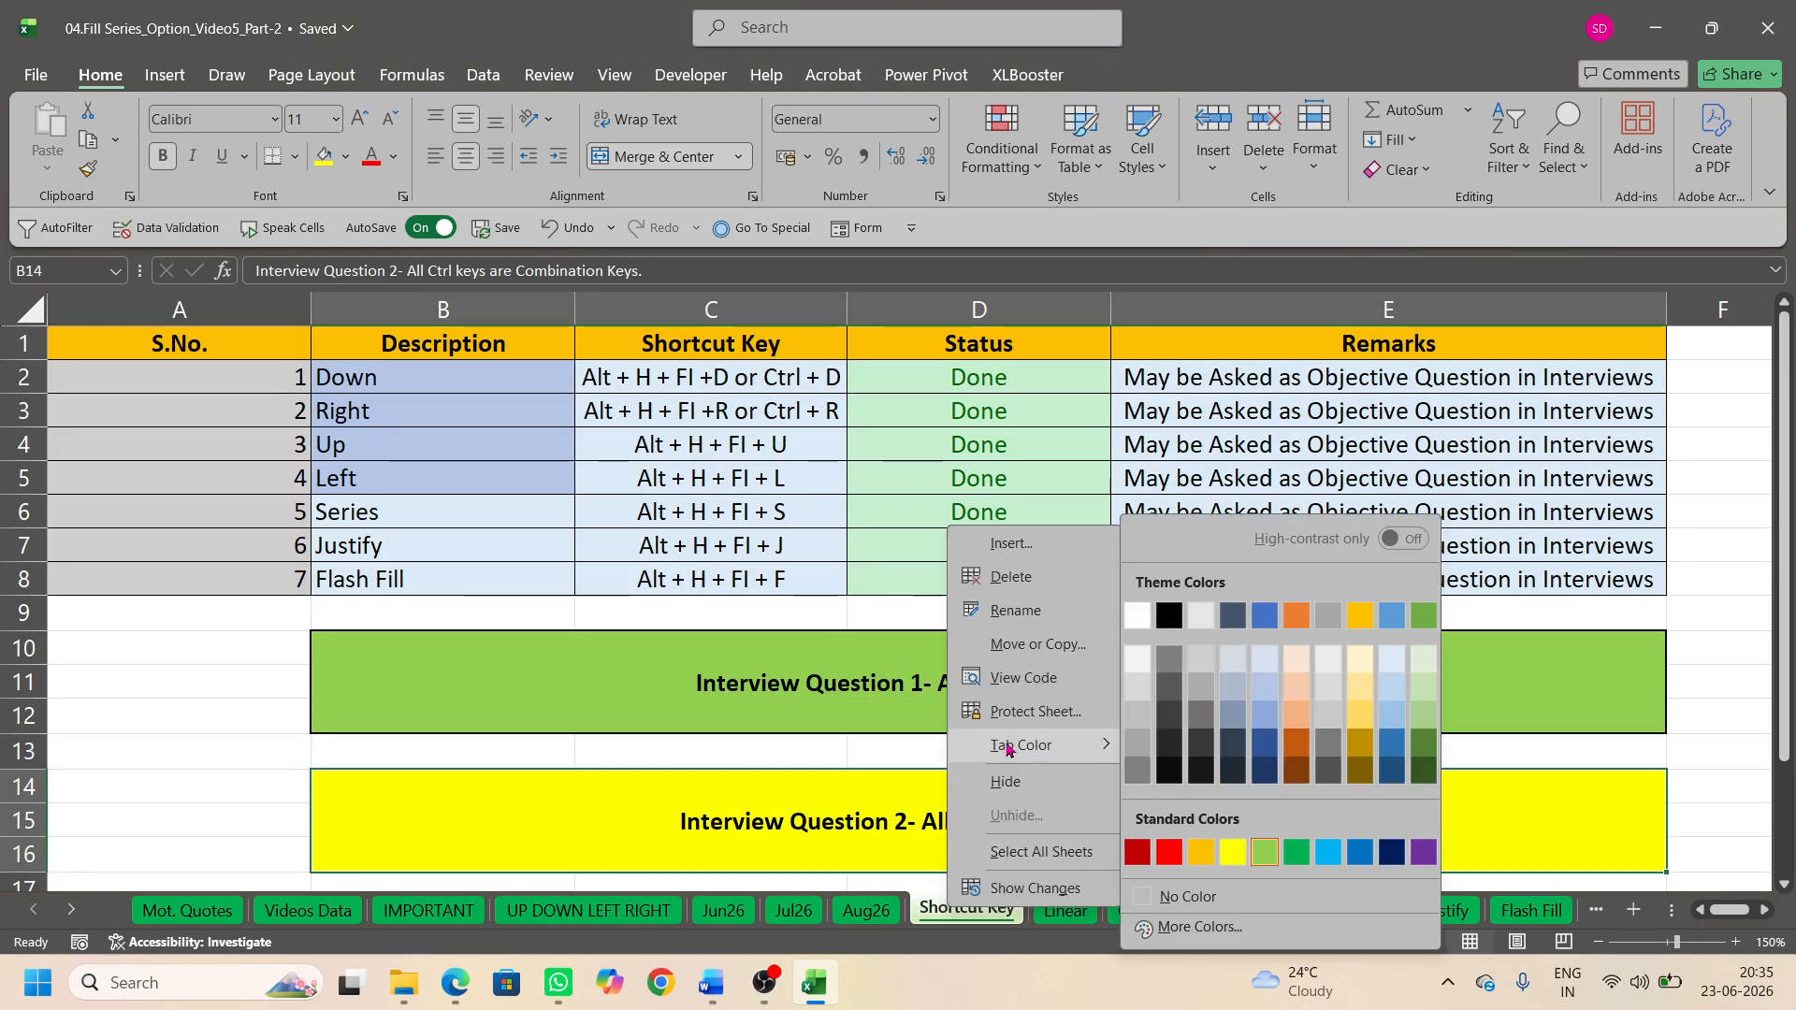
left_click(1298, 854)
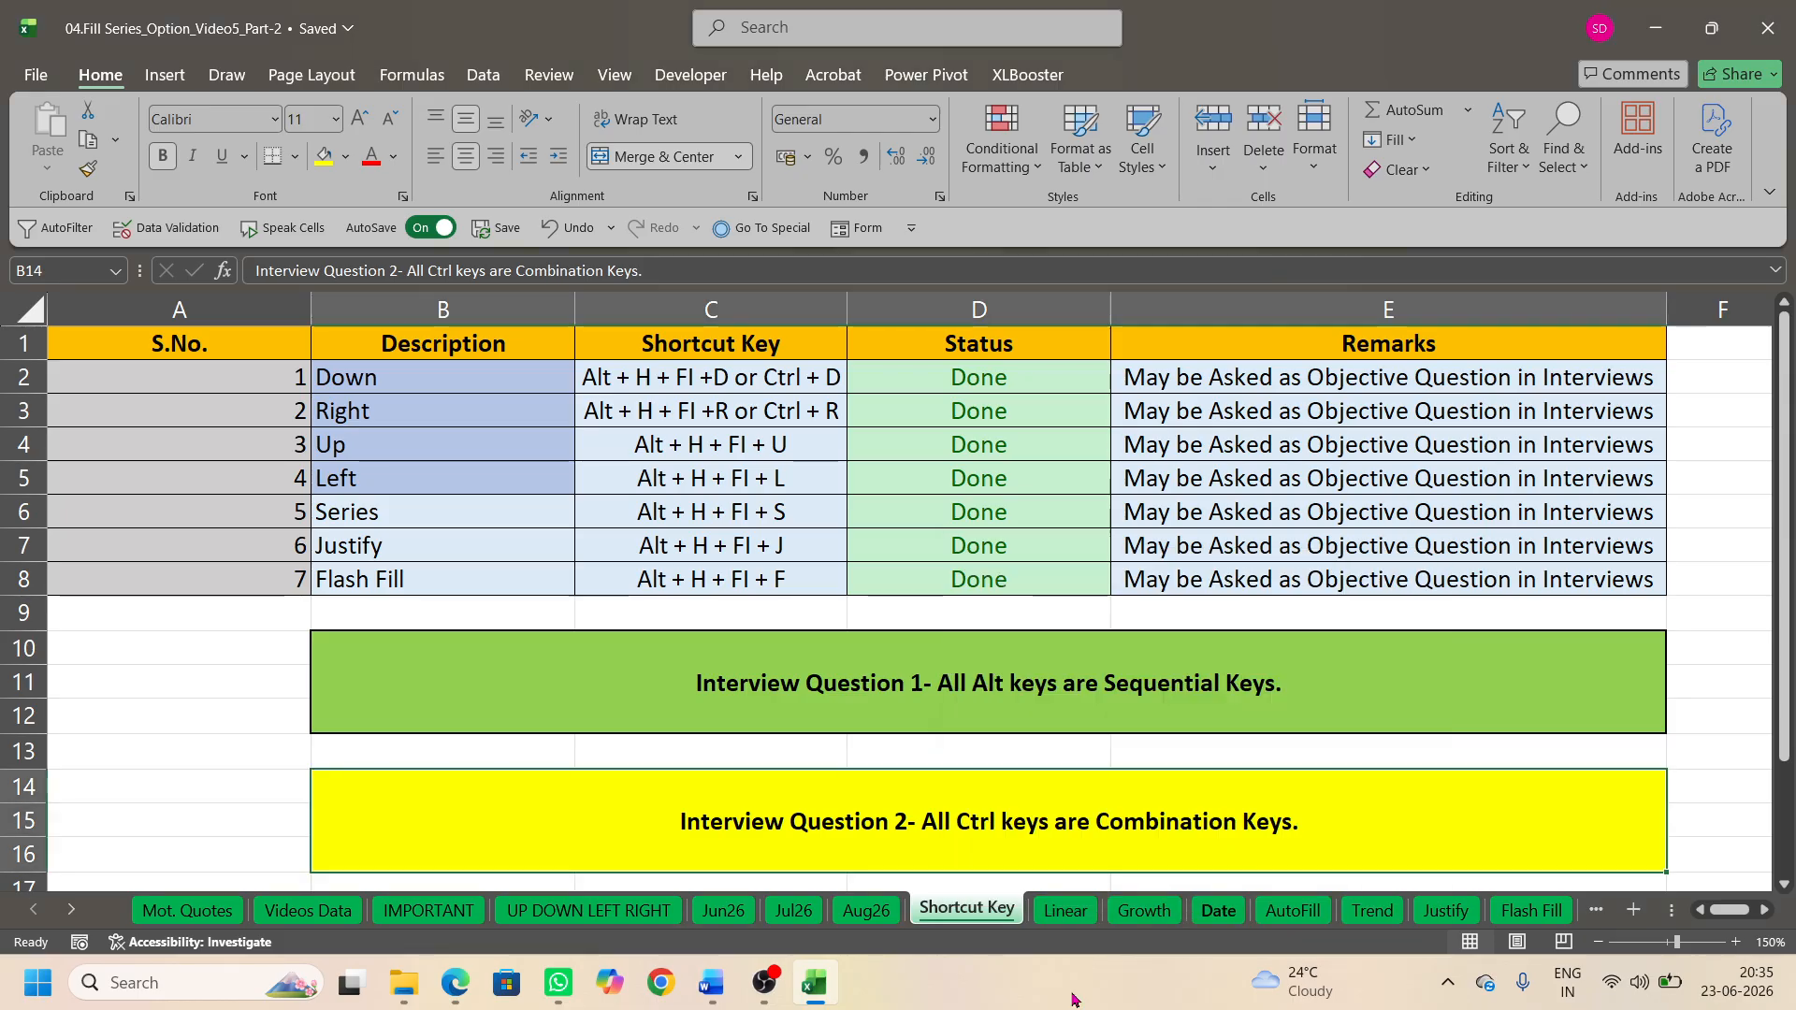
Step: Recap the fill examples by viewing the Linear, Growth, Date, AutoFill, Trend, Justify, Flash Fill and Flash Fill_1 sheets in turn
left_click(1066, 911)
left_click(1146, 911)
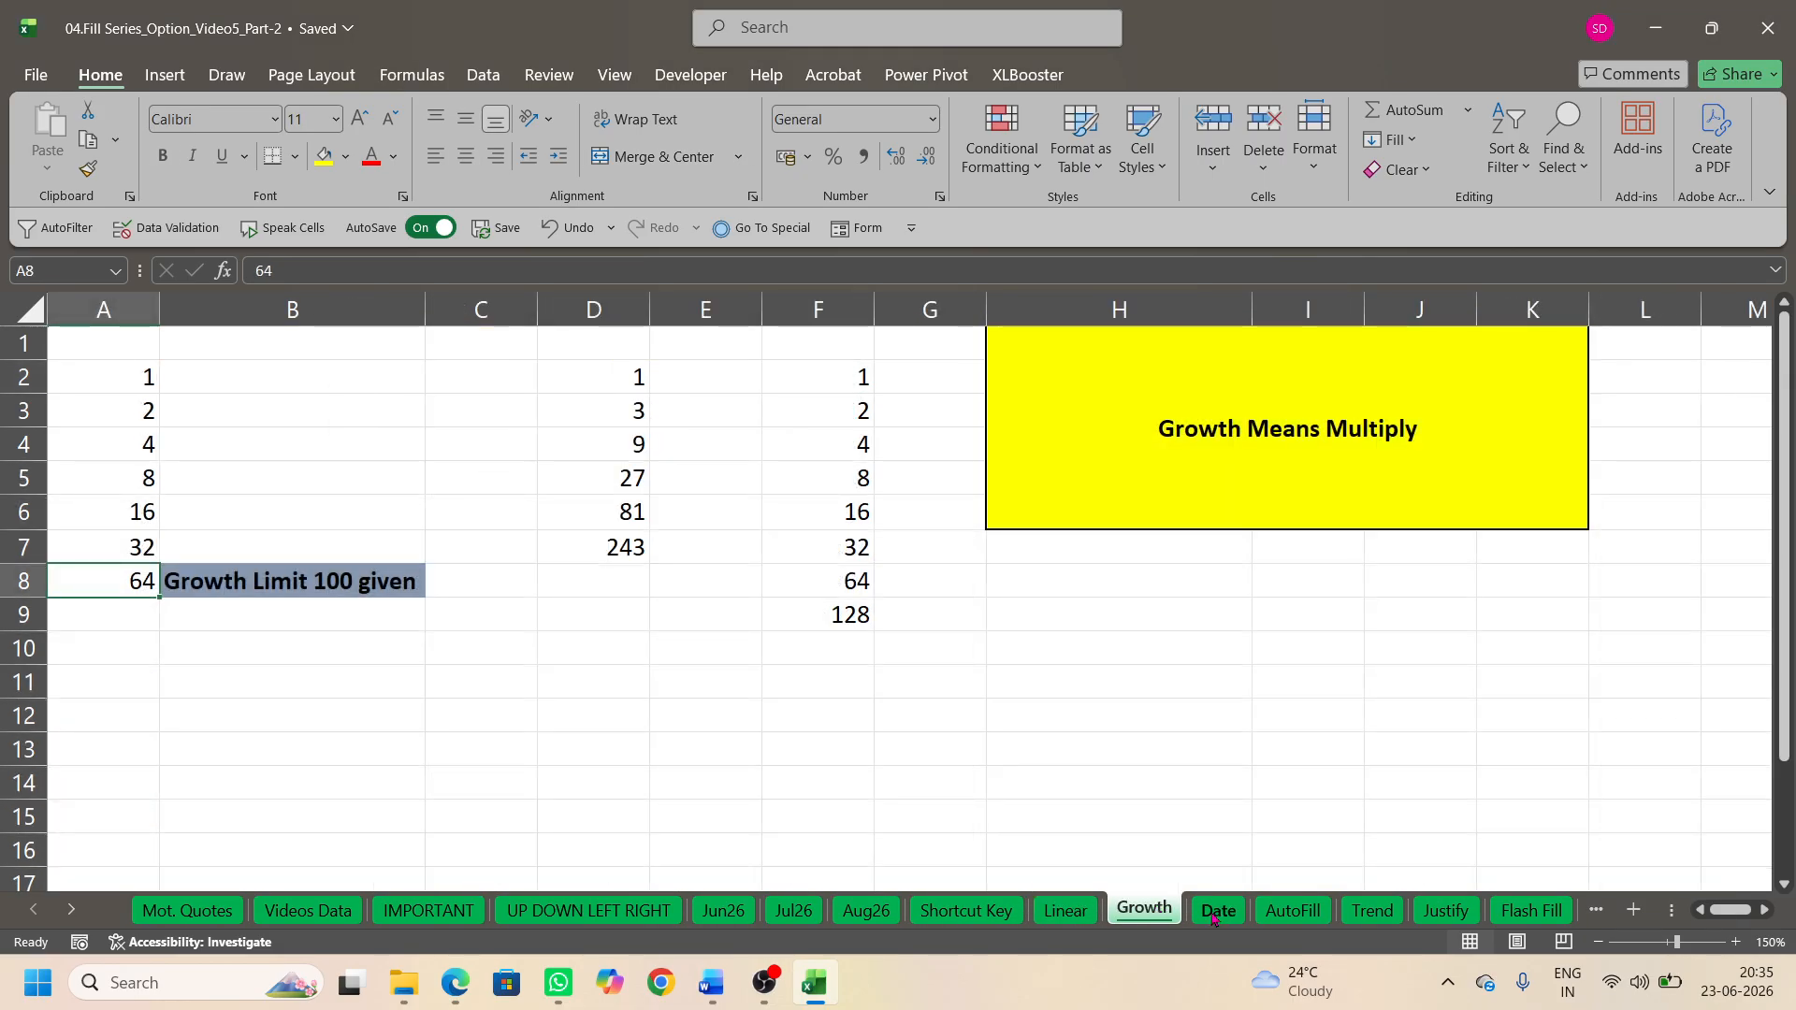
left_click(1217, 911)
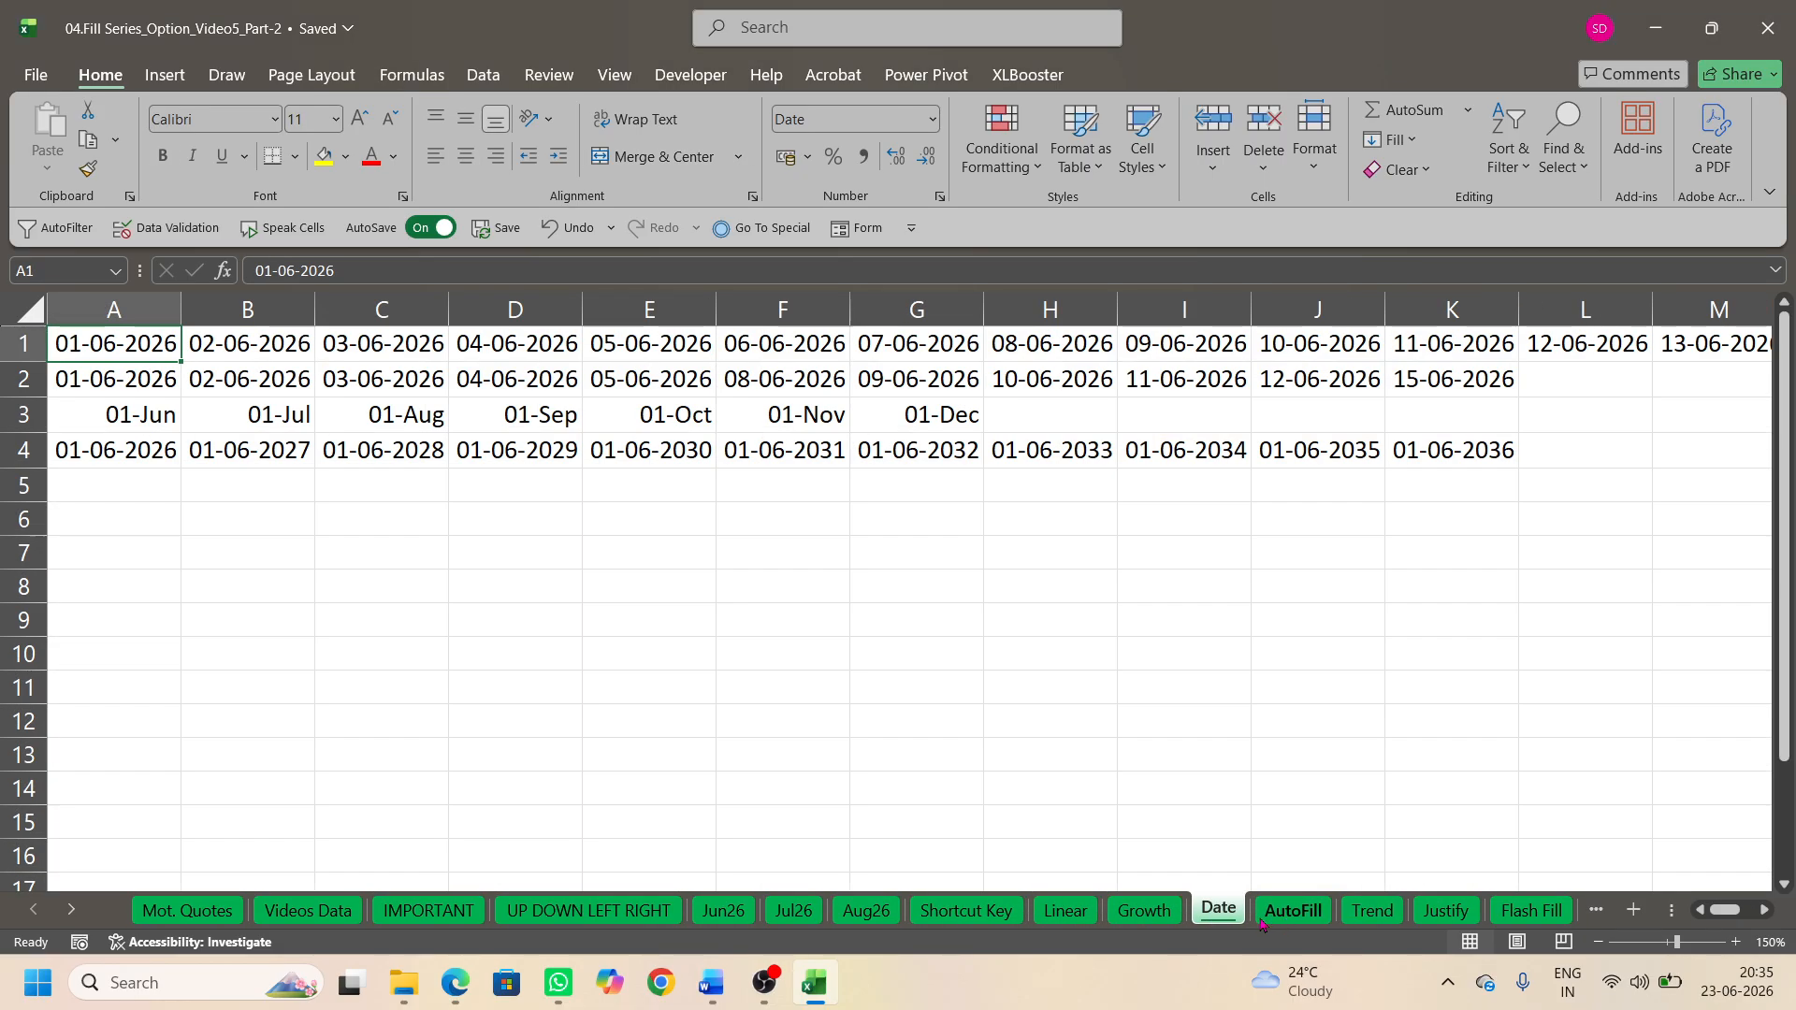
left_click(1161, 918)
left_click(1218, 911)
left_click(1300, 912)
left_click(1367, 911)
left_click(1447, 907)
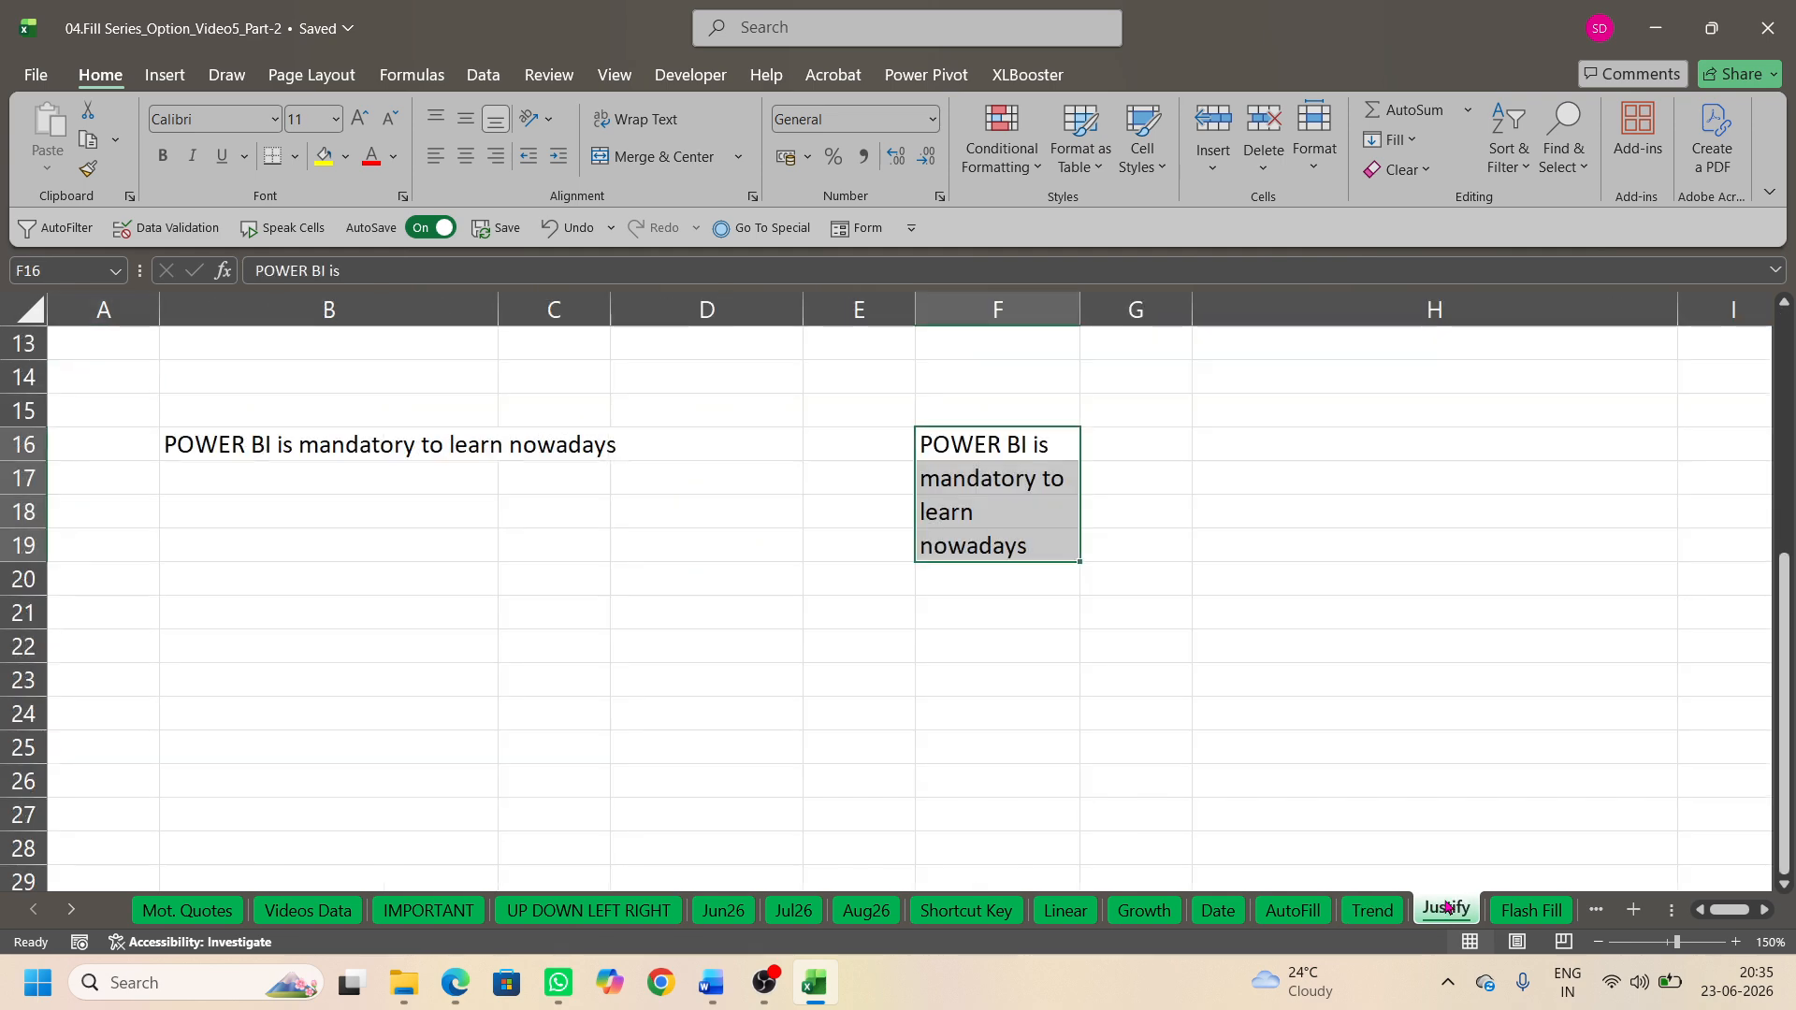
left_click(1531, 910)
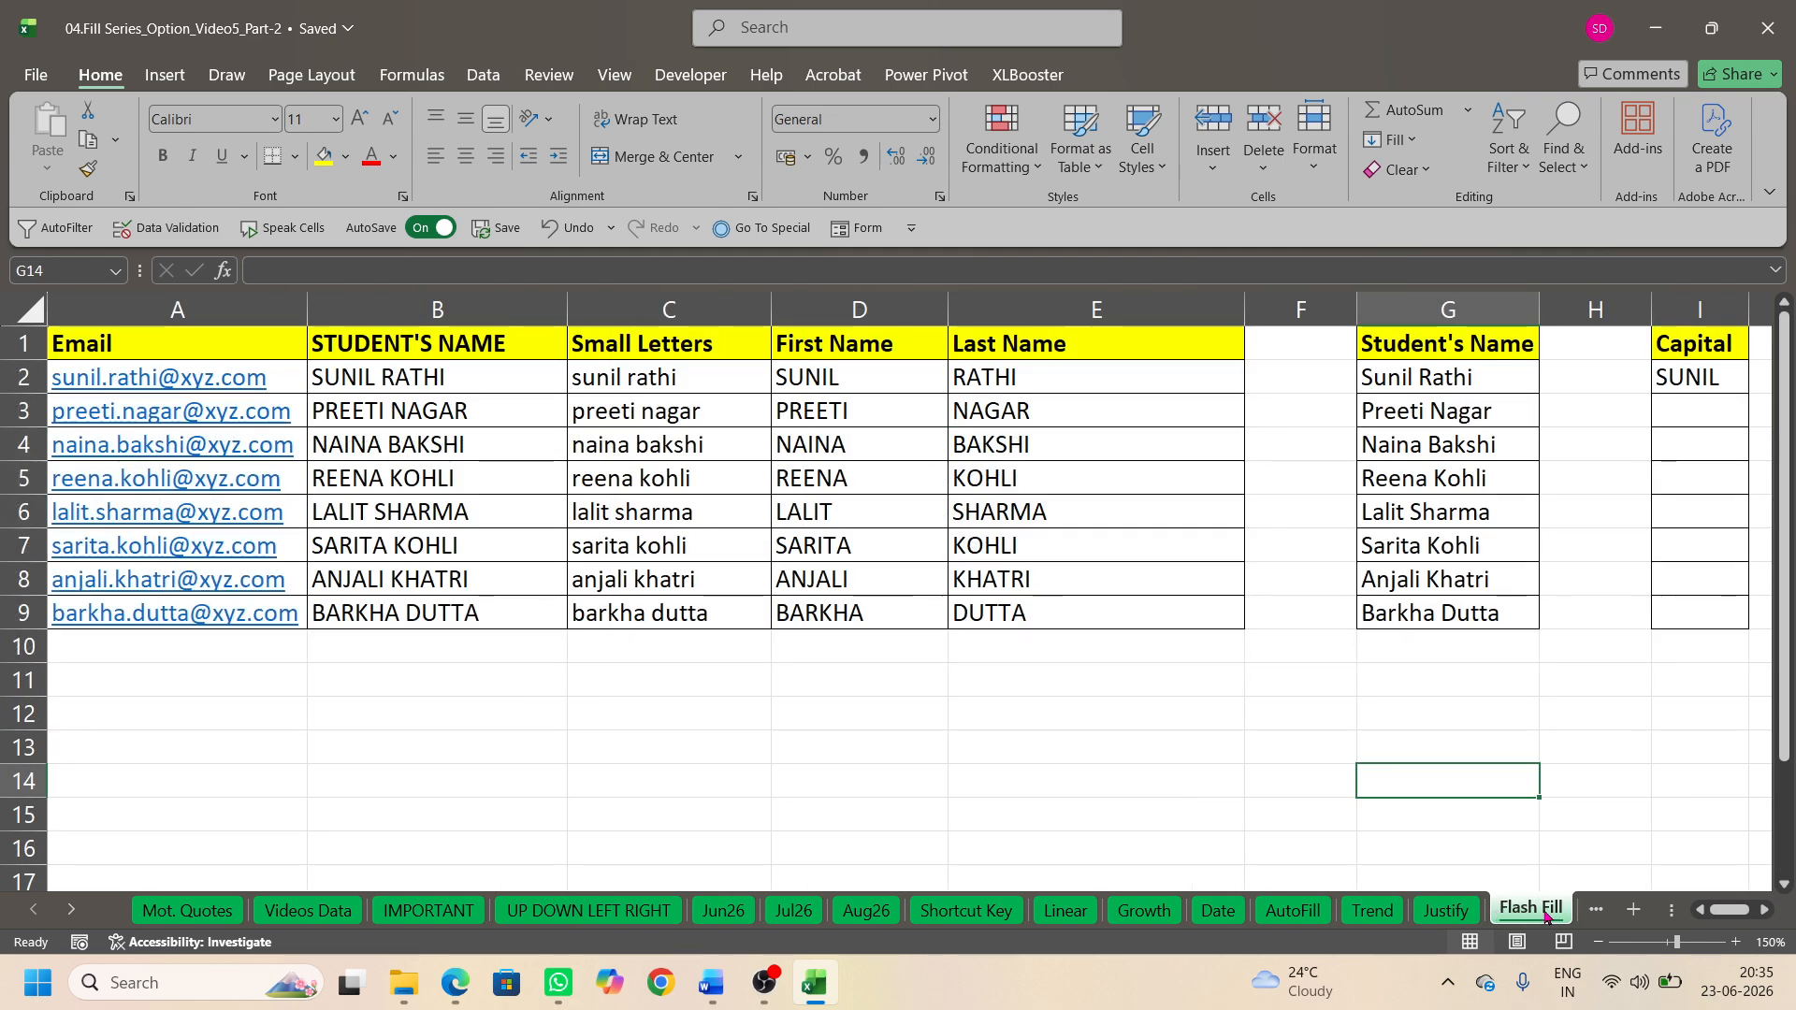
left_click(1762, 912)
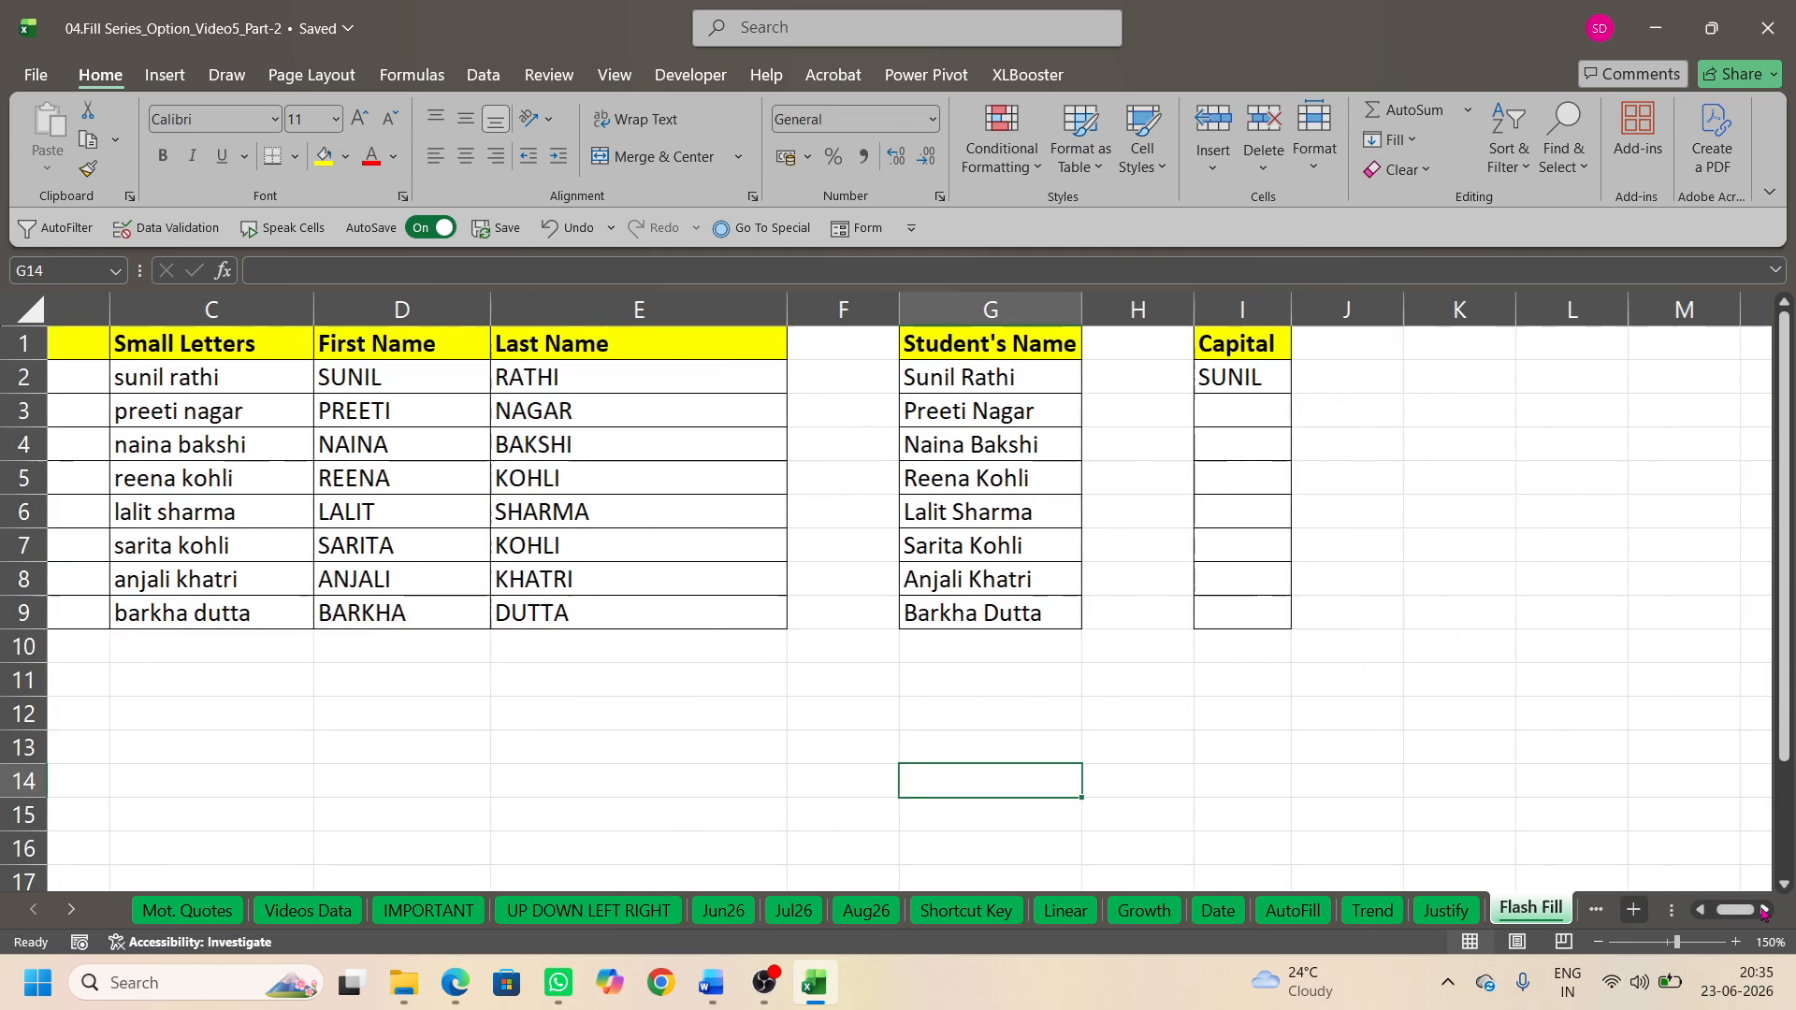
left_click(1596, 909)
left_click(1590, 909)
left_click(1375, 912)
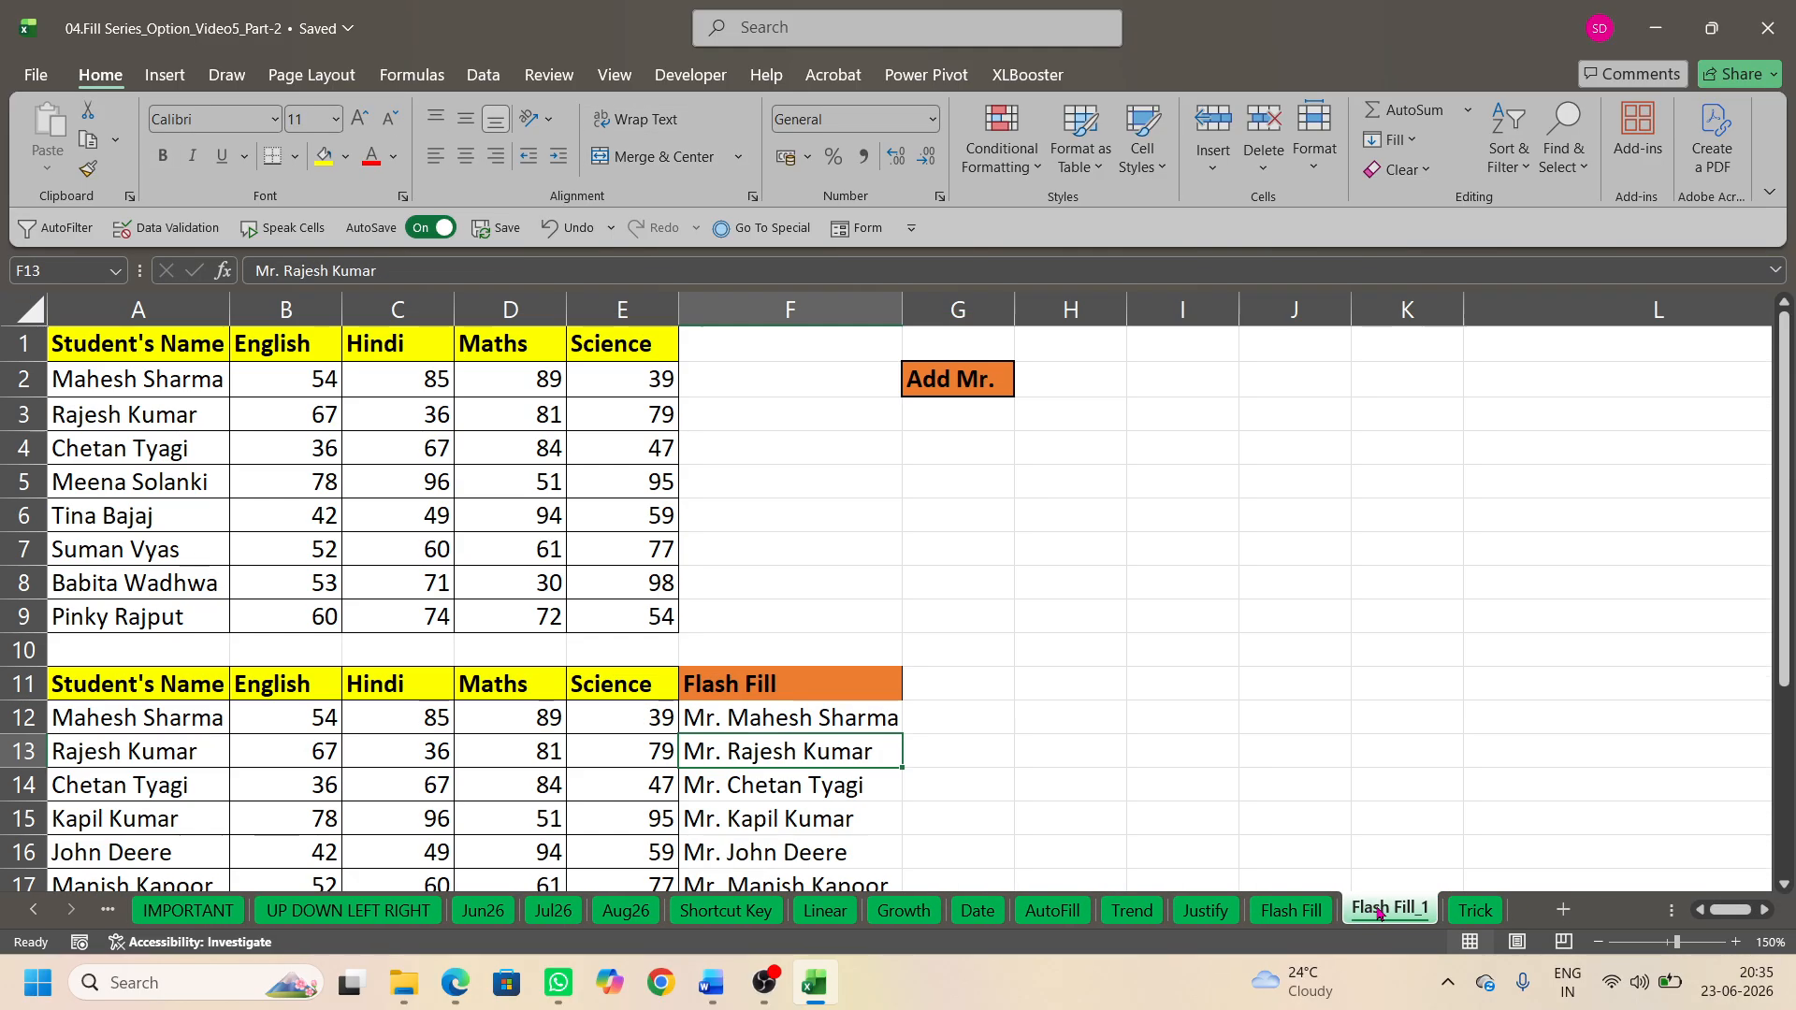
Step: In the Trick sheet, inspect the custom number format that adds Mr. to the full names in D5:D14
left_click(1473, 912)
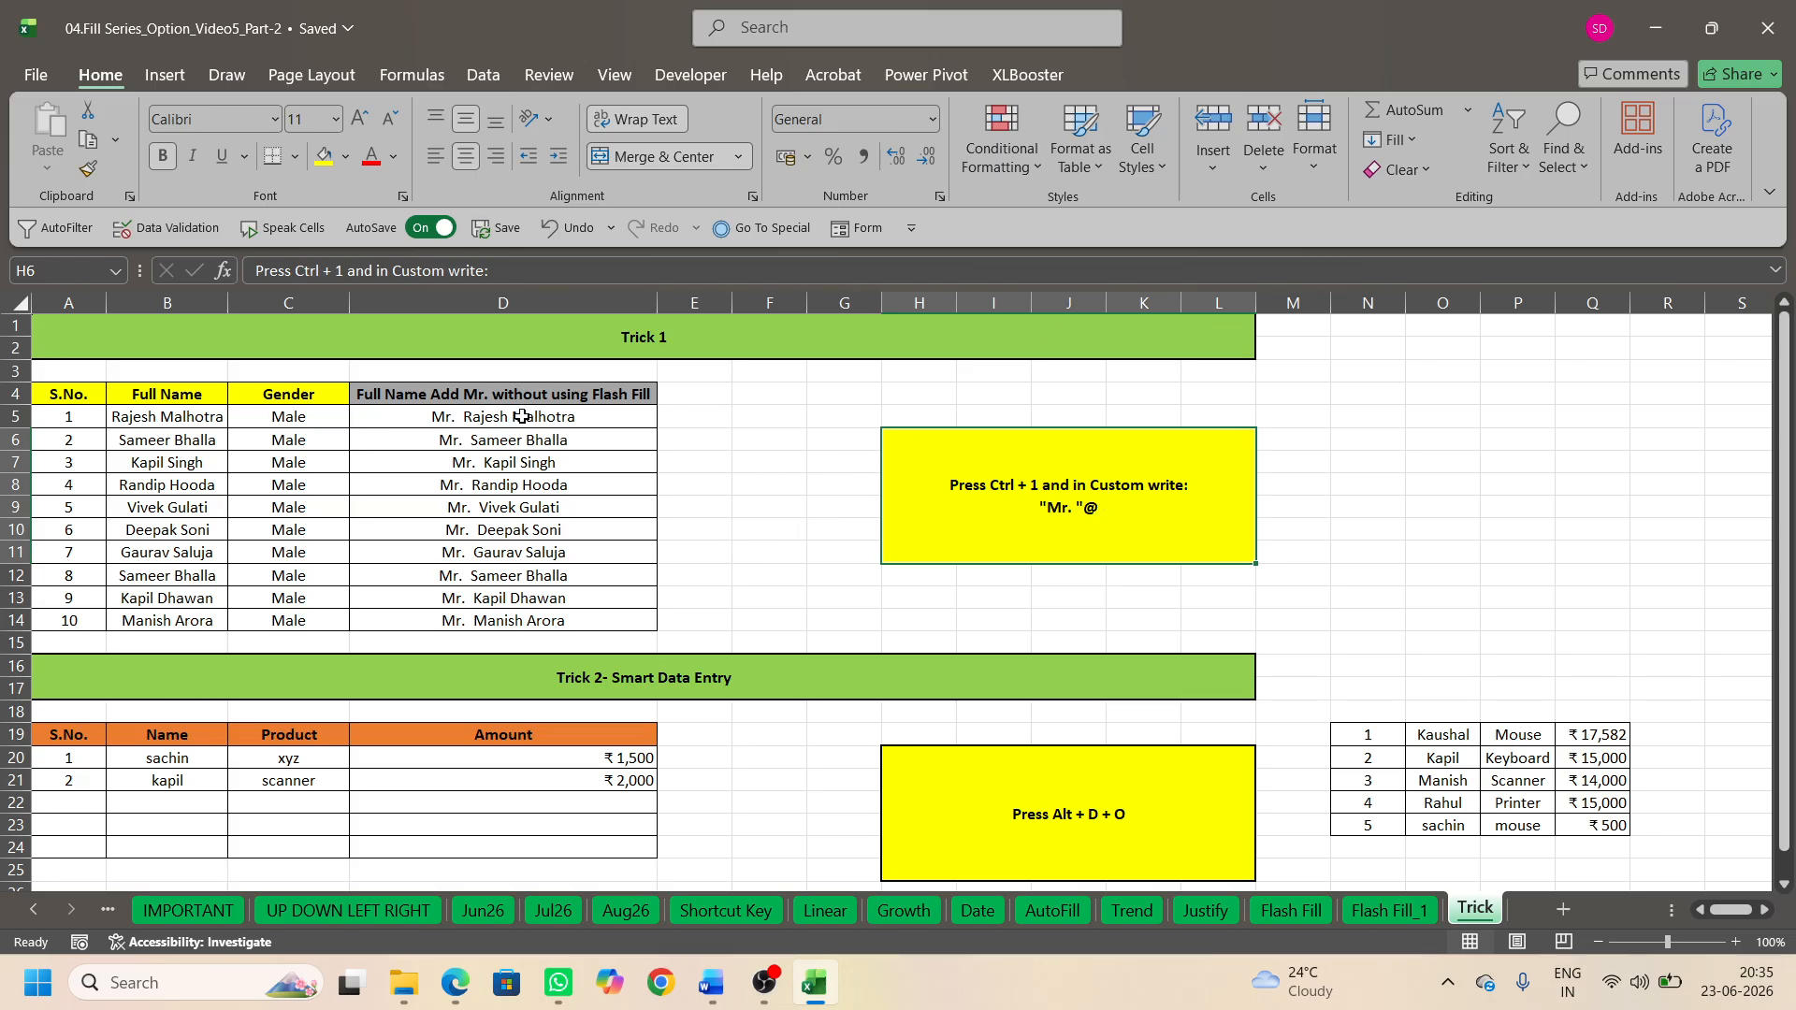
left_click_drag(521, 416, 530, 618)
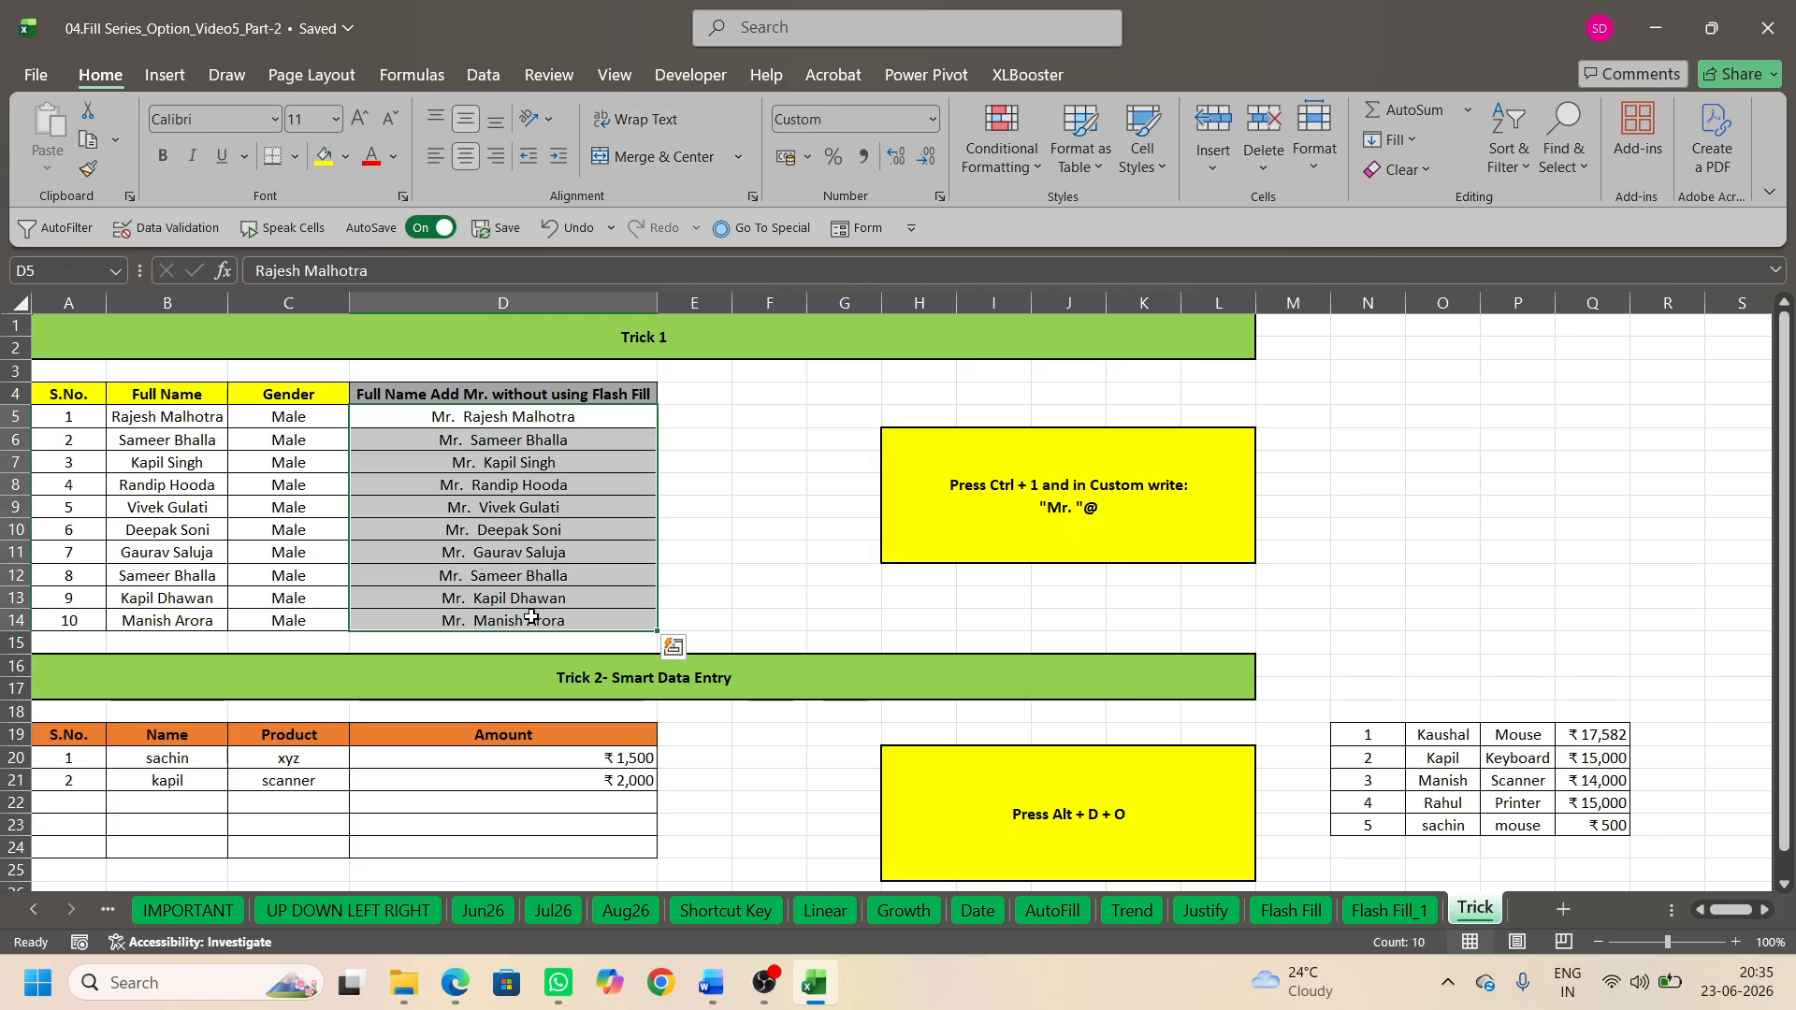
key("ctrl+1")
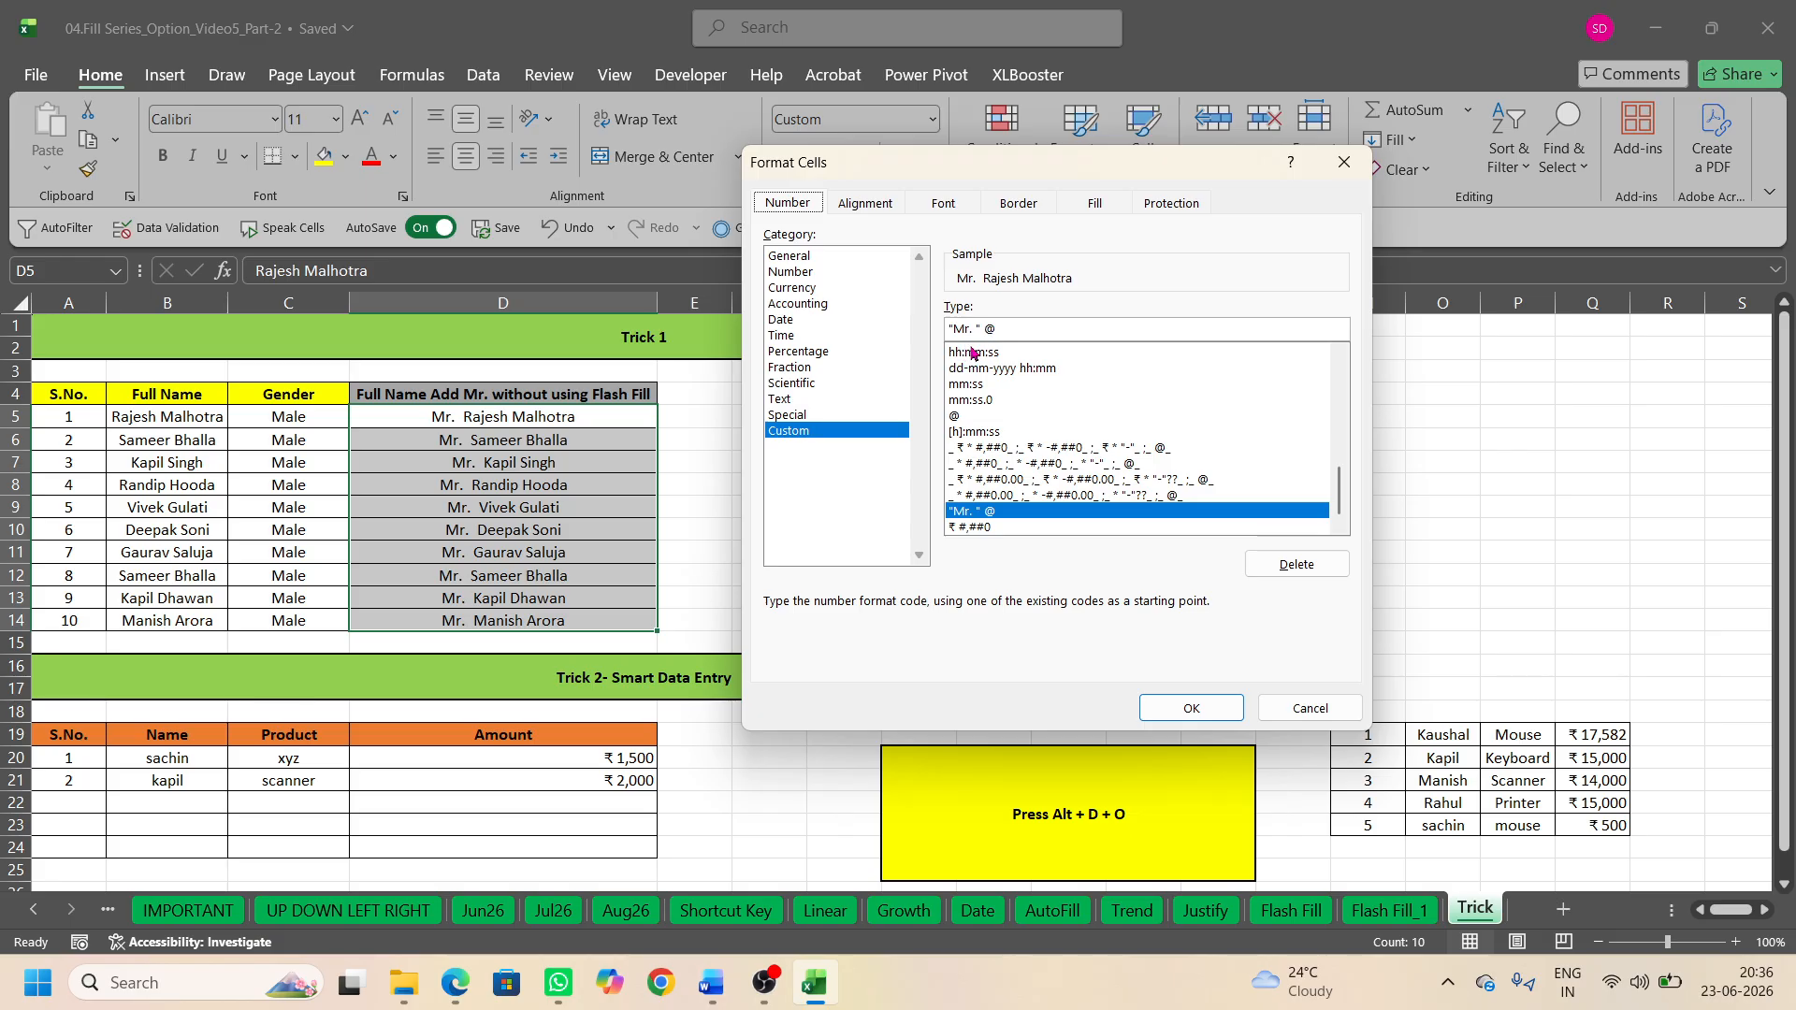
left_click(1197, 707)
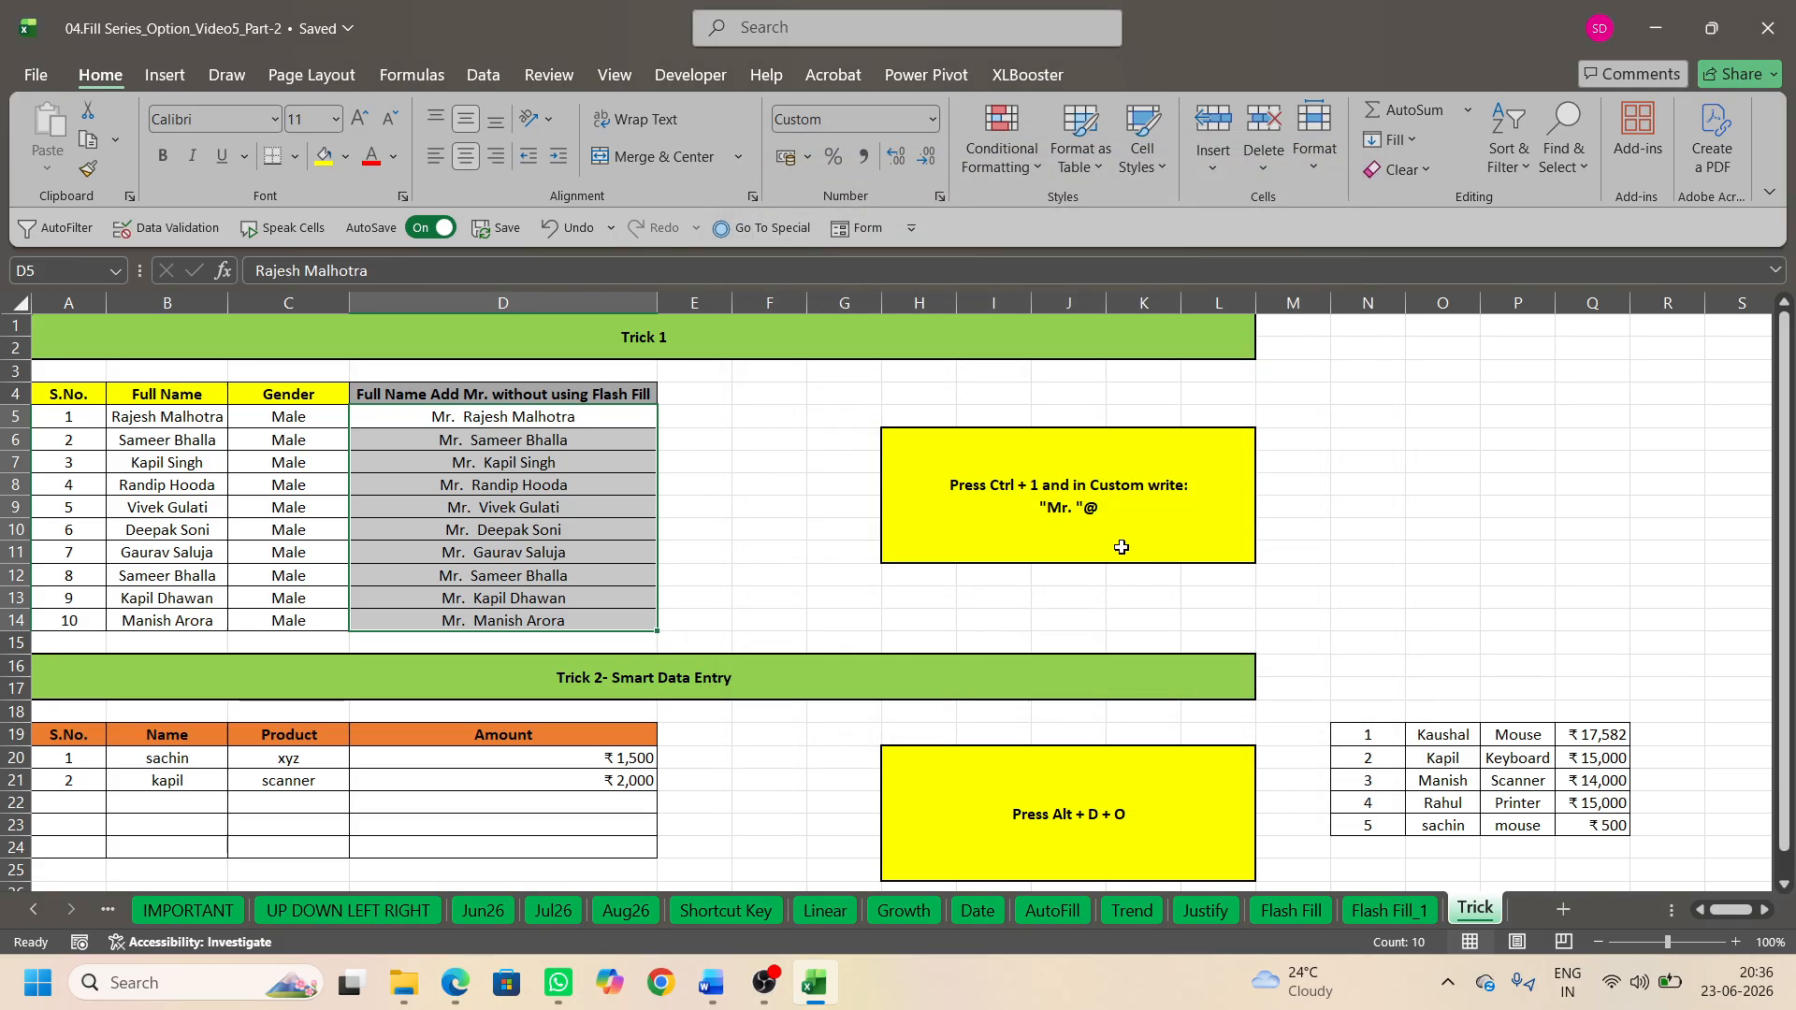
Step: Review the smart data entry trick by viewing the data form for the table in A19:D24, leaving its records as they are
left_click(1018, 804)
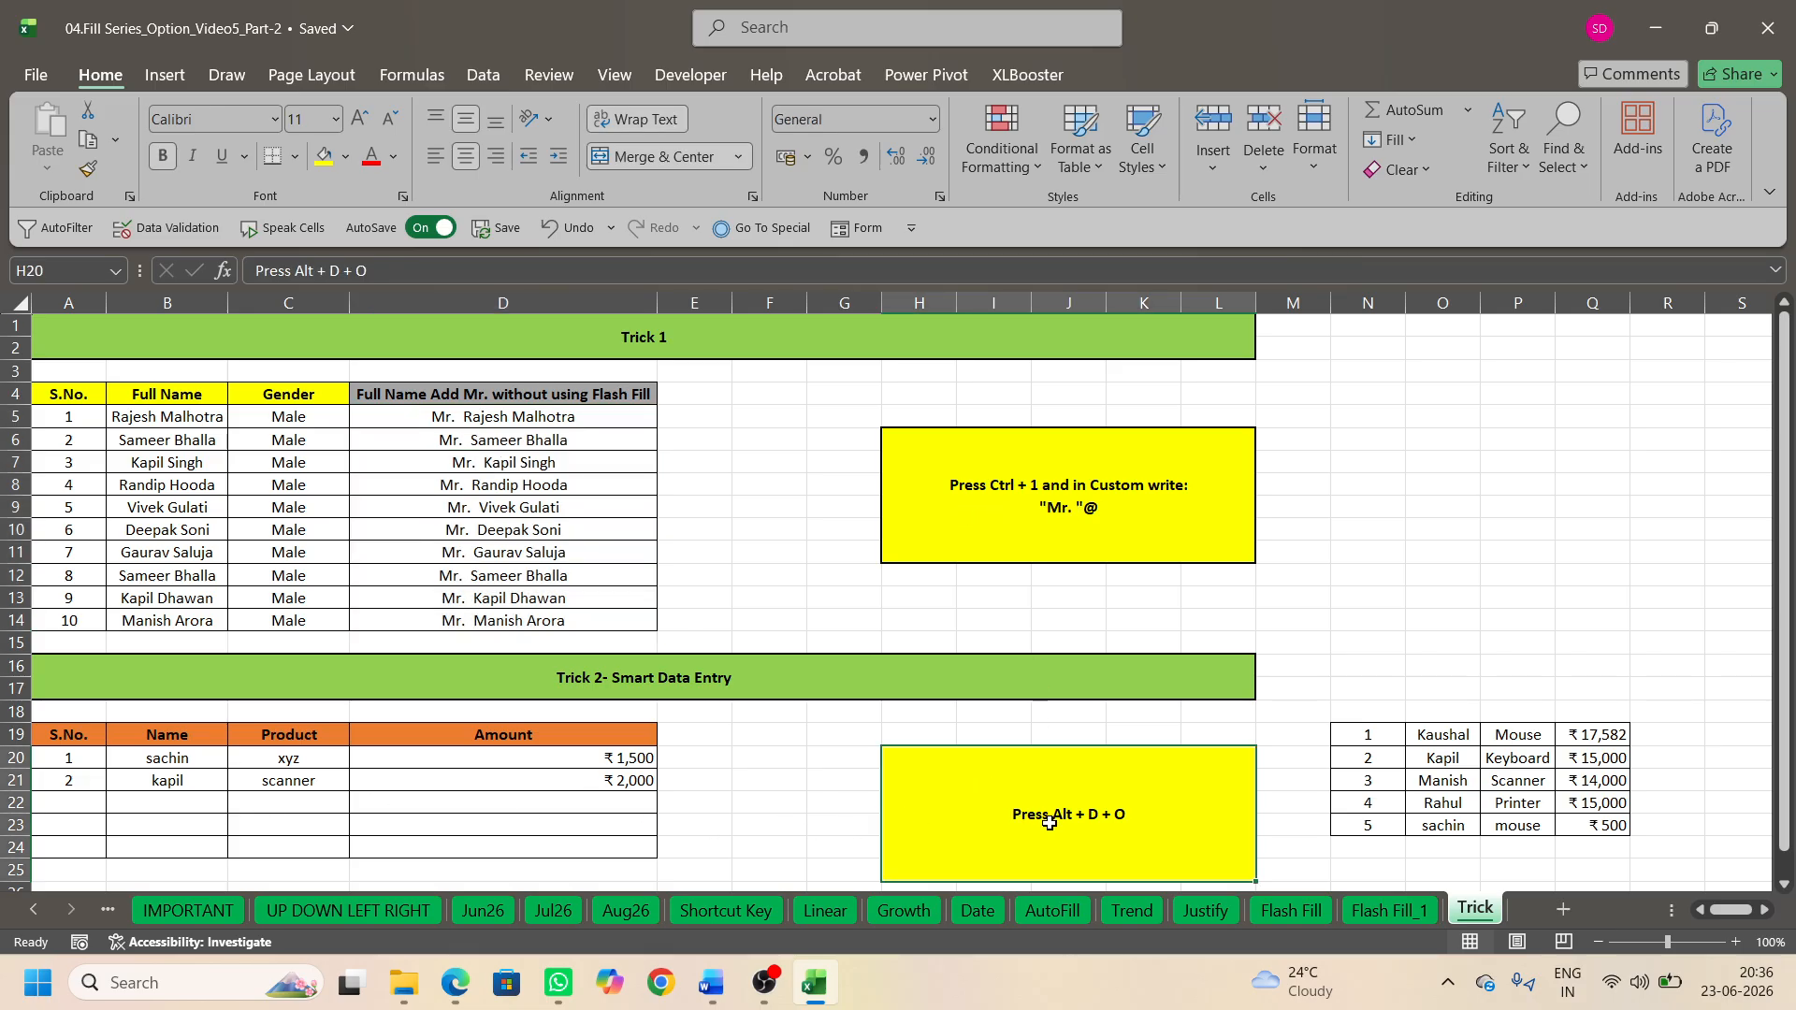
left_click(77, 729)
left_click_drag(77, 729, 486, 847)
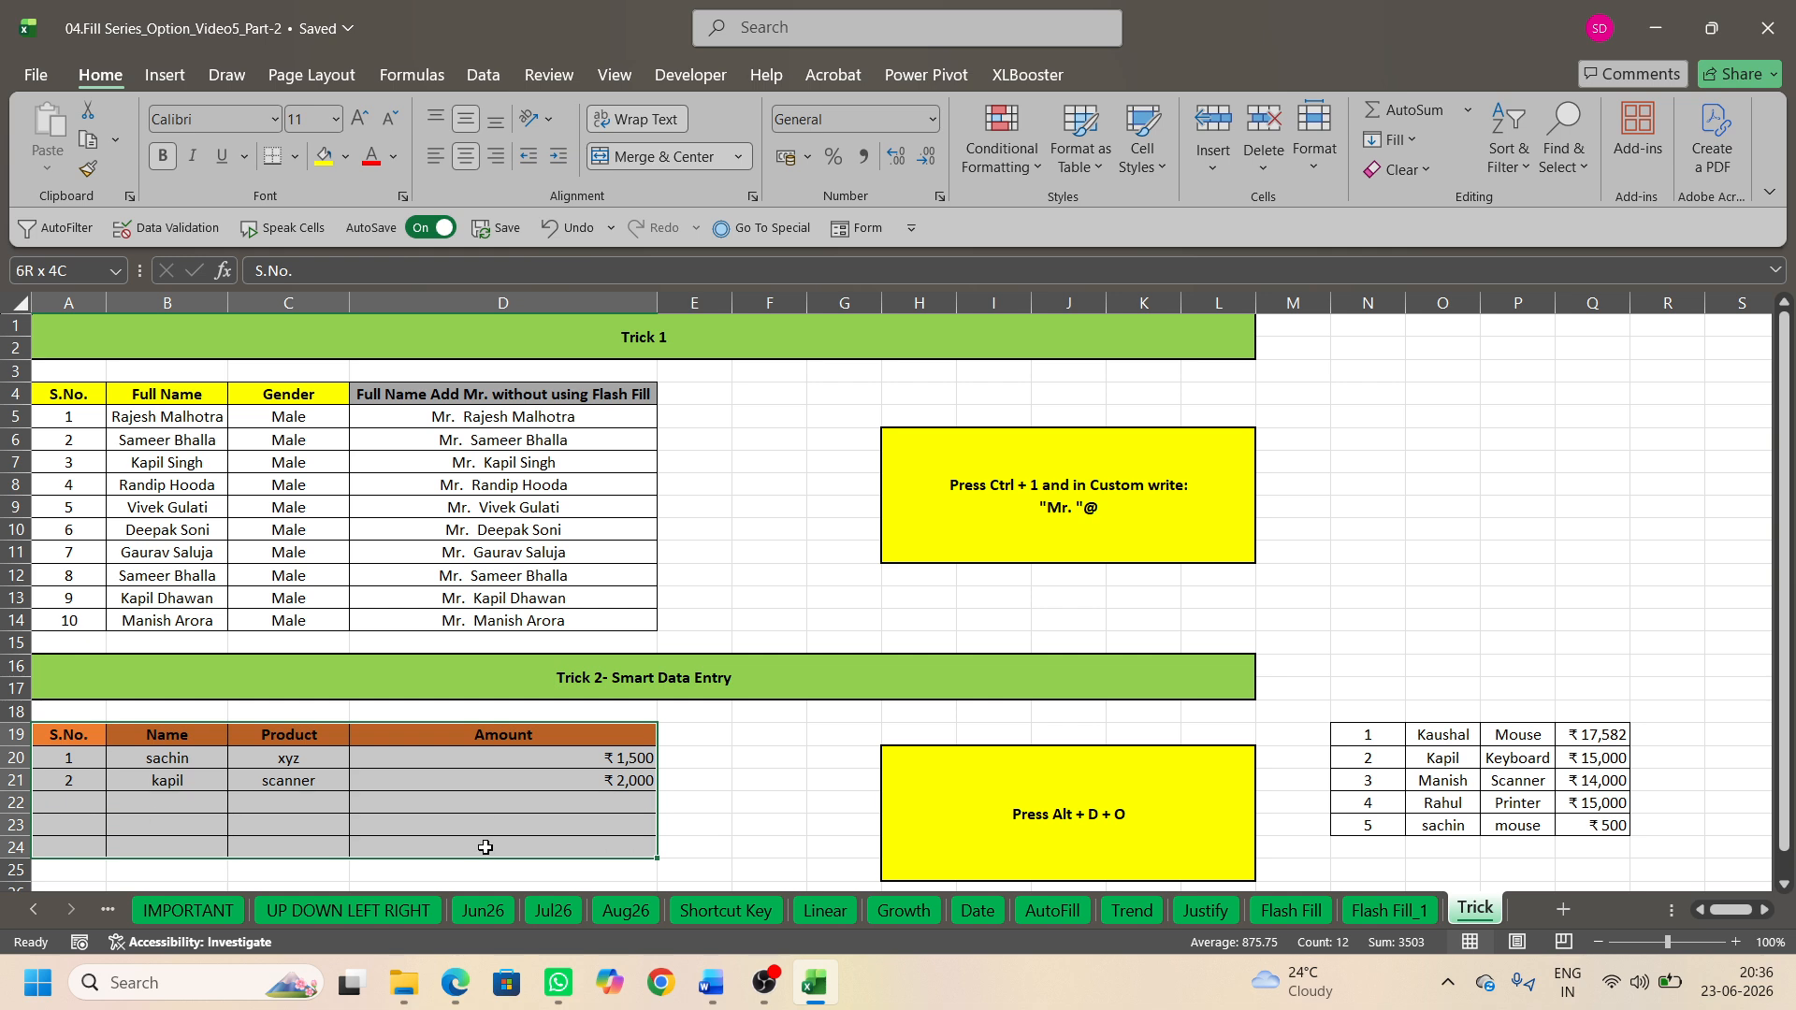
key("alt")
key("d")
key("o")
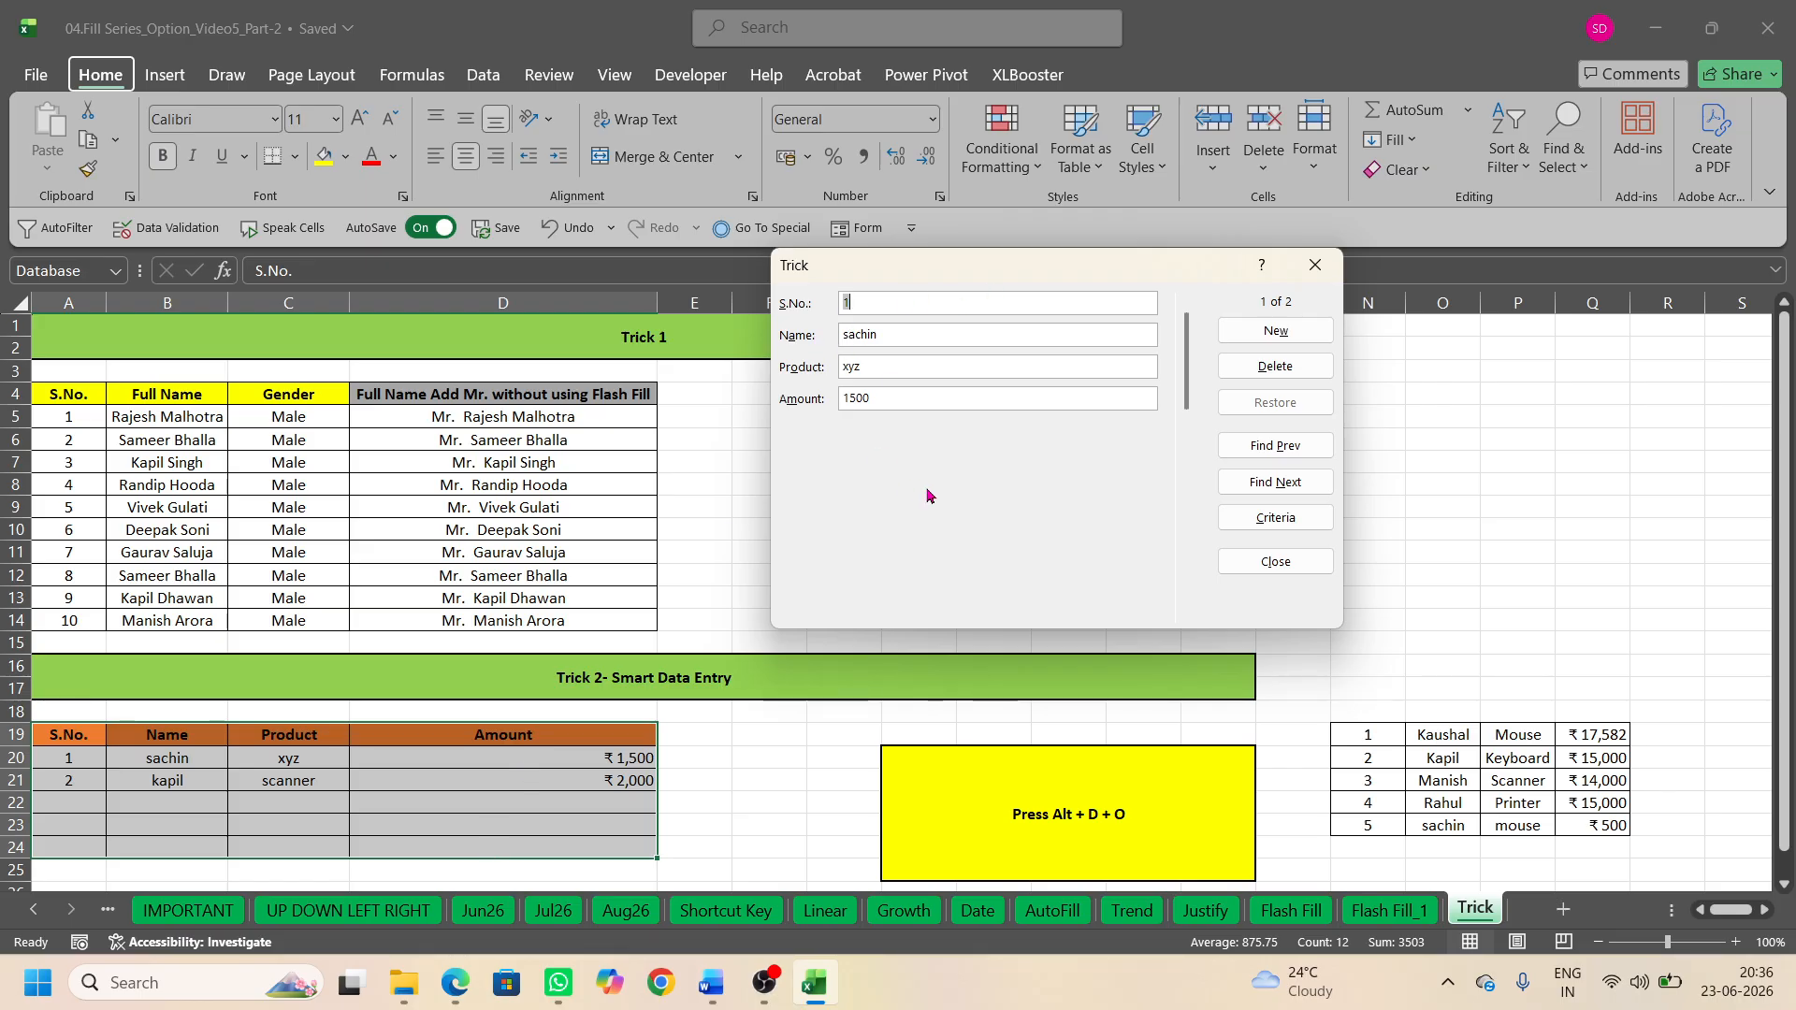
left_click(1258, 562)
left_click(854, 232)
left_click(1296, 562)
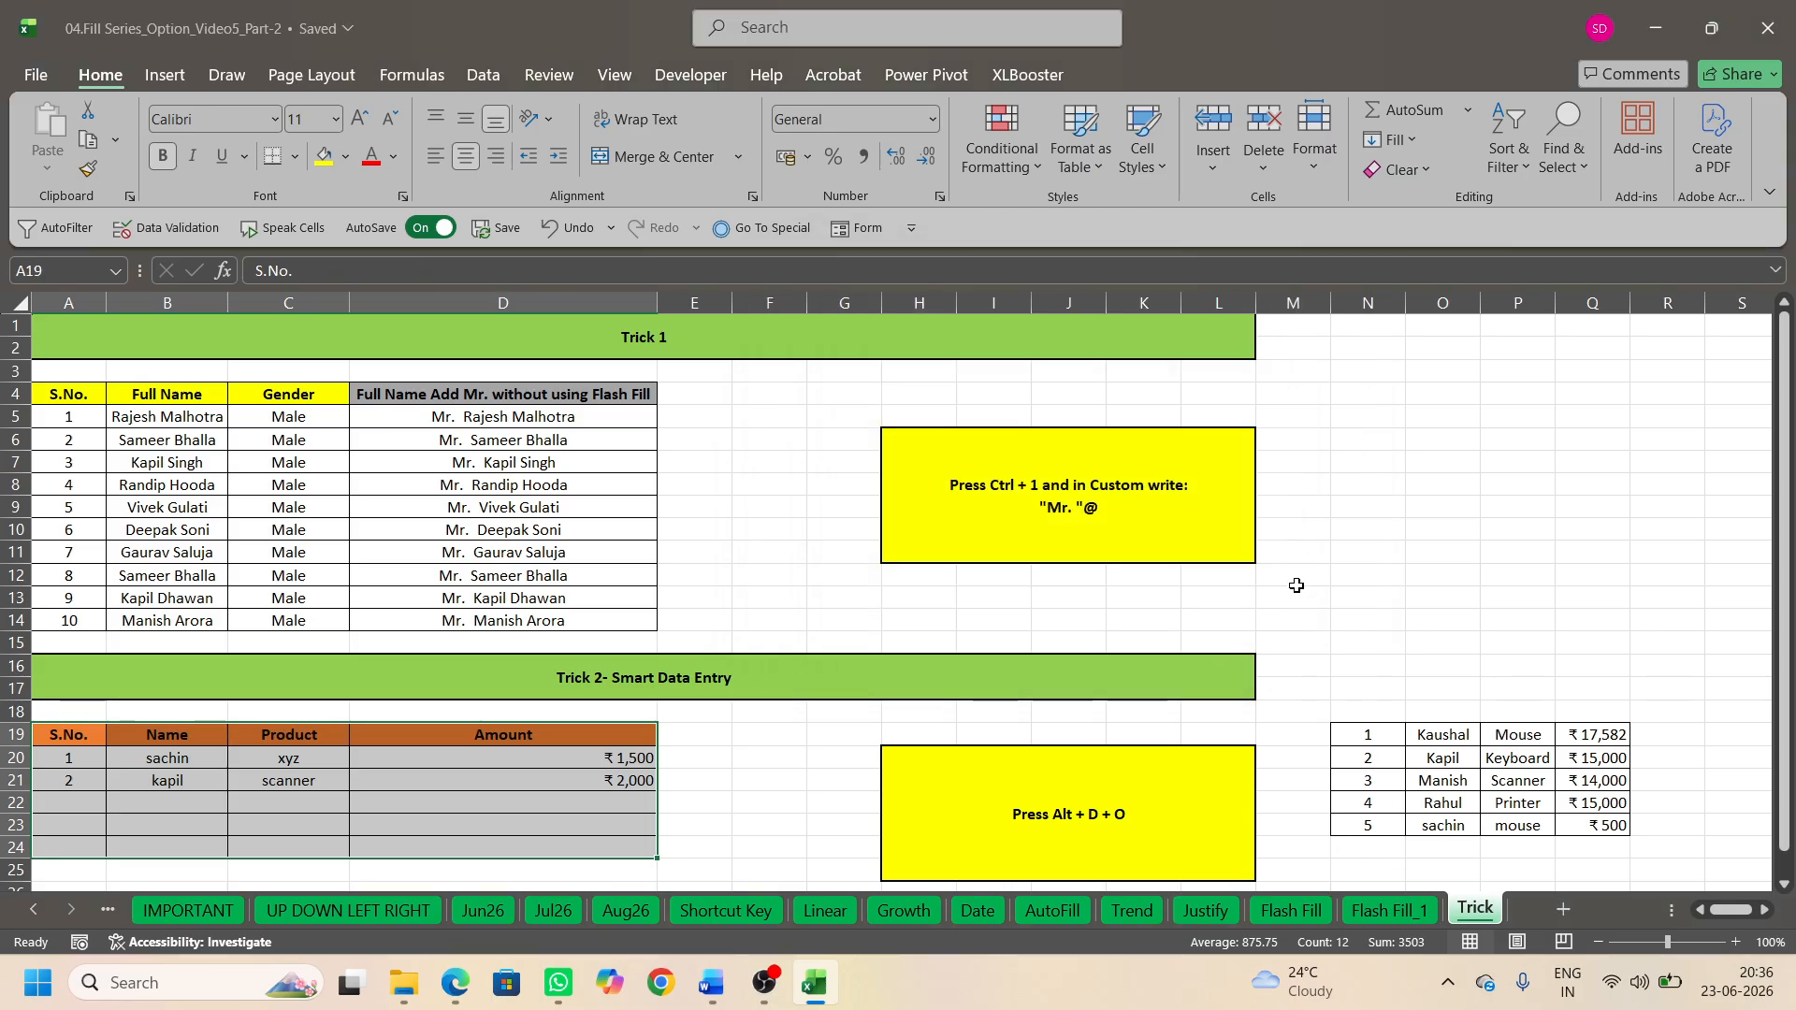
Step: Look over the list of Fill options, from Down to Flash Fill
left_click(1391, 139)
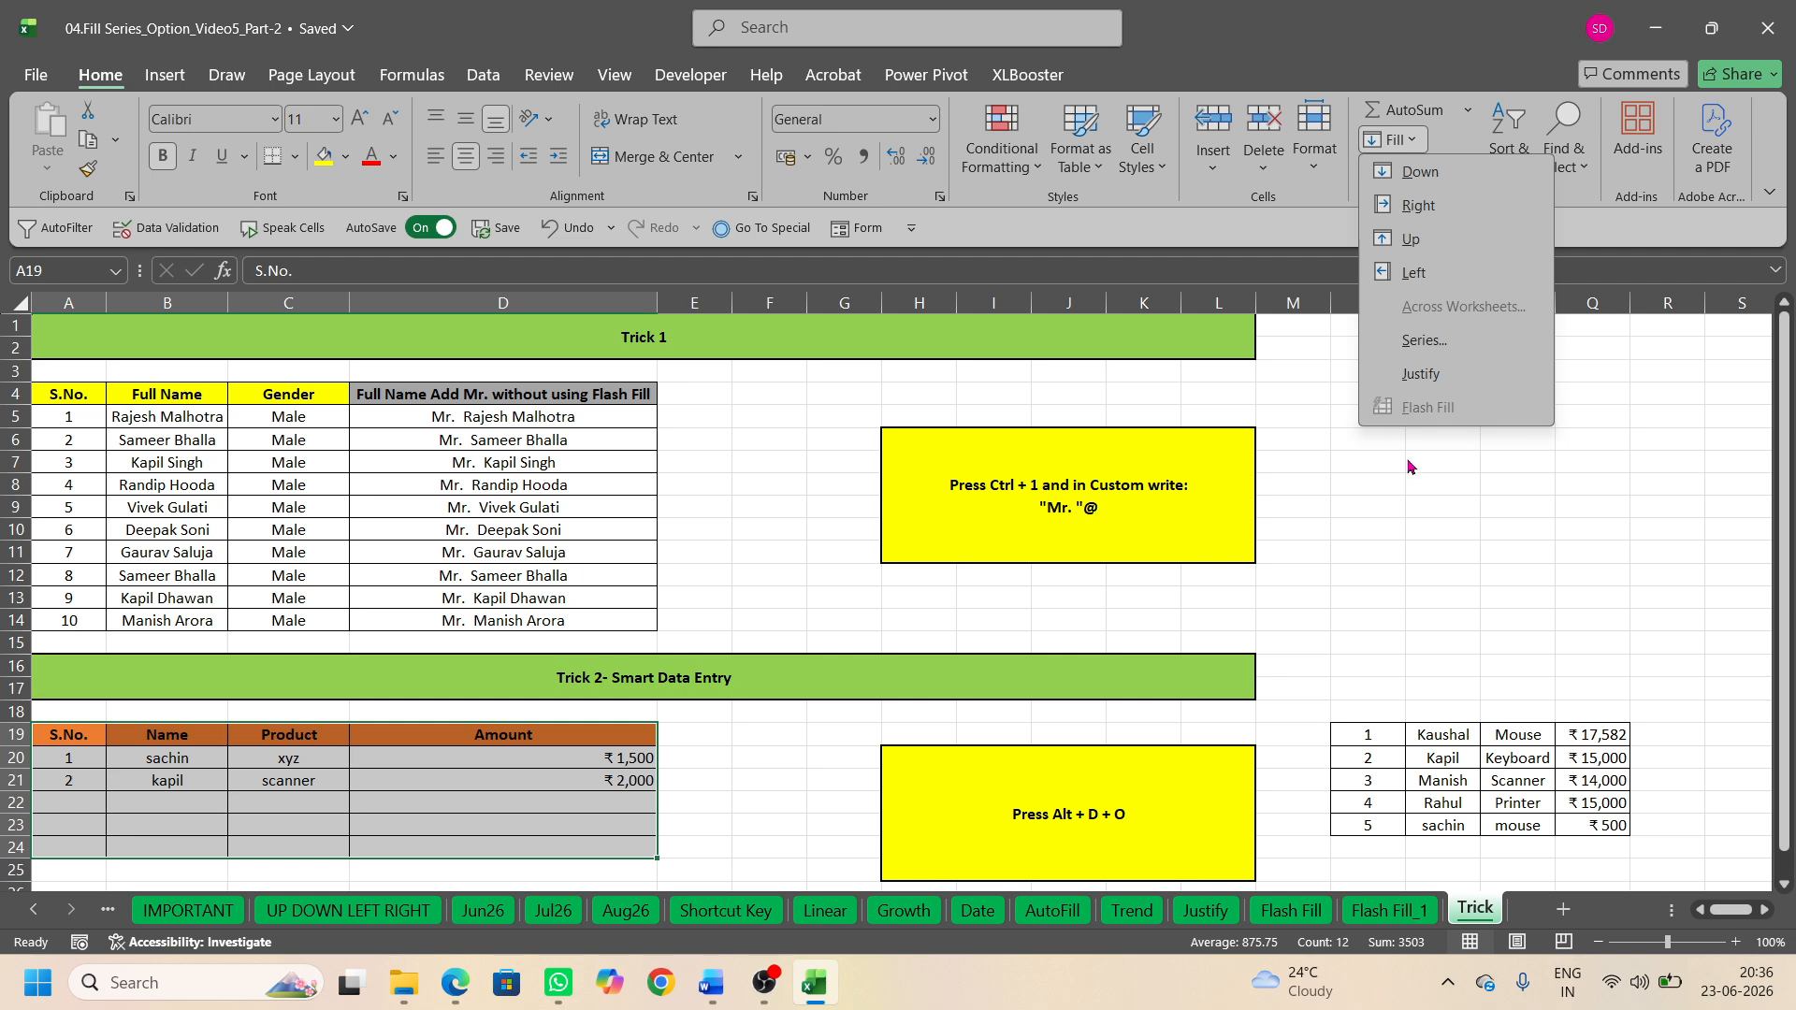
key("Escape")
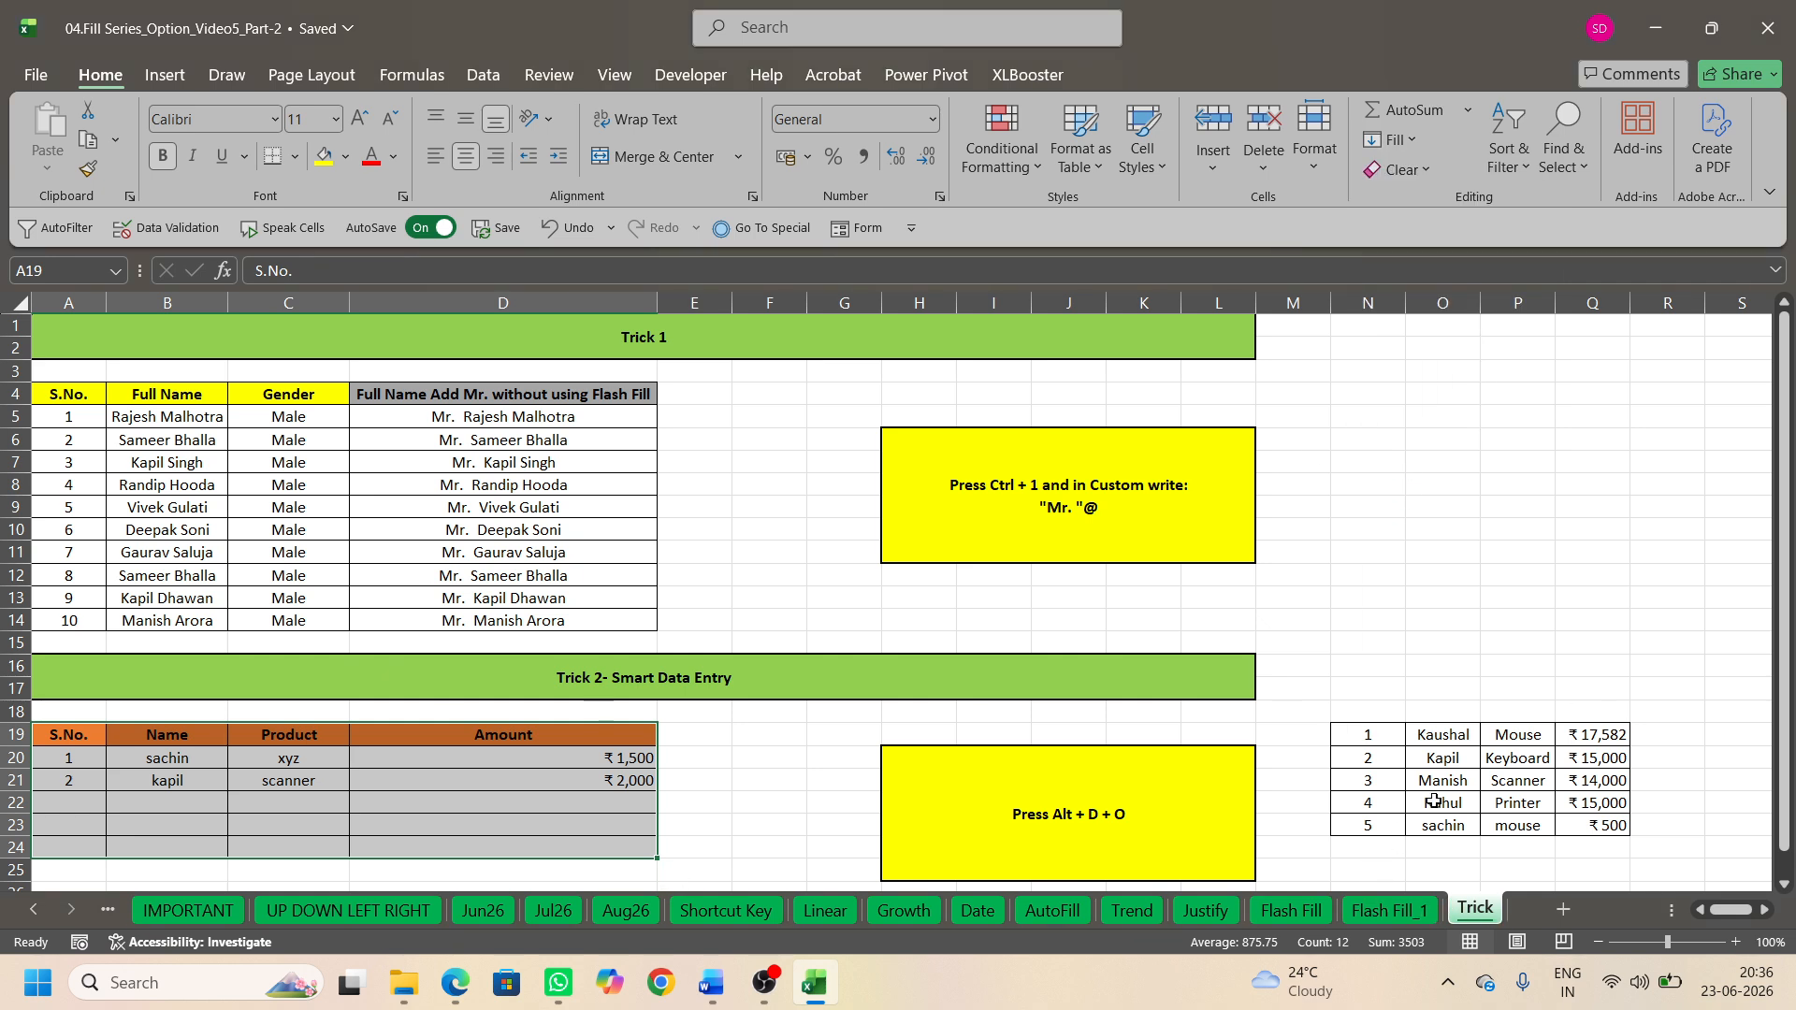